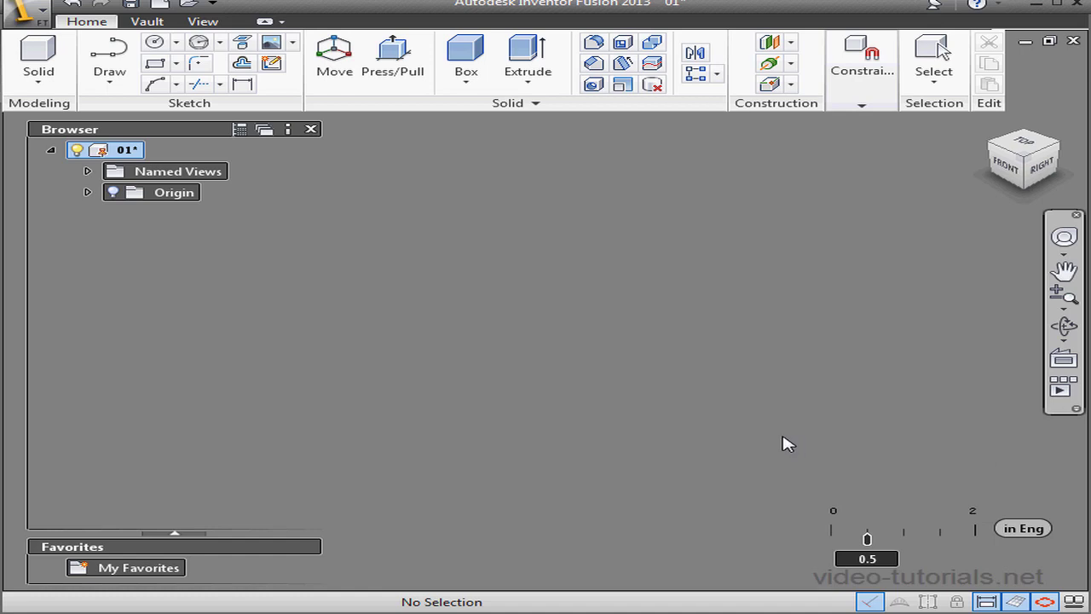
- Create a sketch on the XY plane containing a 1 in by 1 in square with one corner at the origin
{"action": "left_click", "coordinate": [87, 193]}
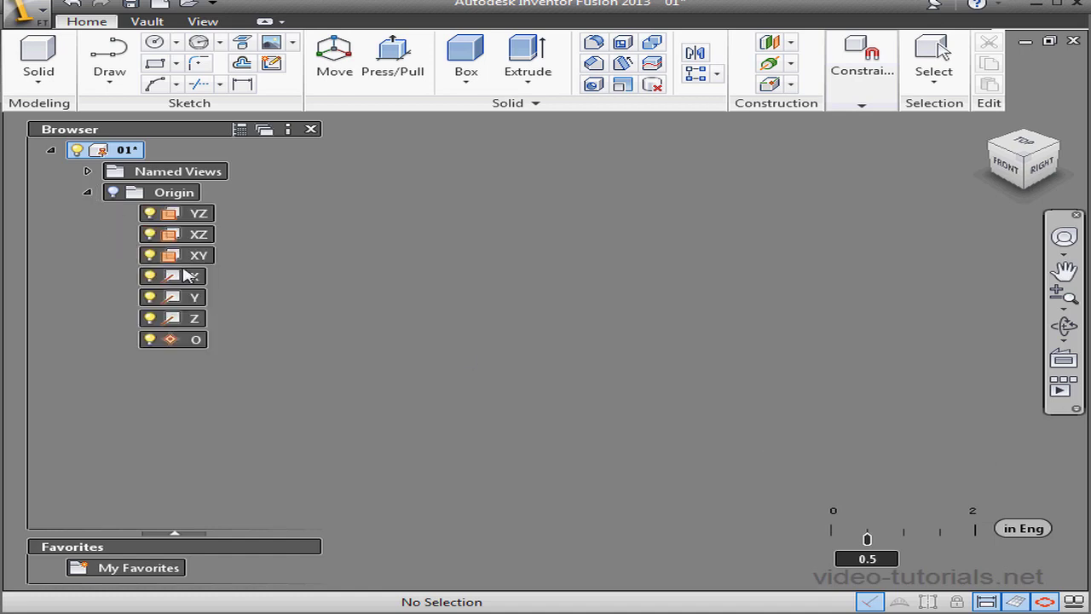
{"action": "right_click", "coordinate": [199, 255]}
{"action": "left_click", "coordinate": [260, 285]}
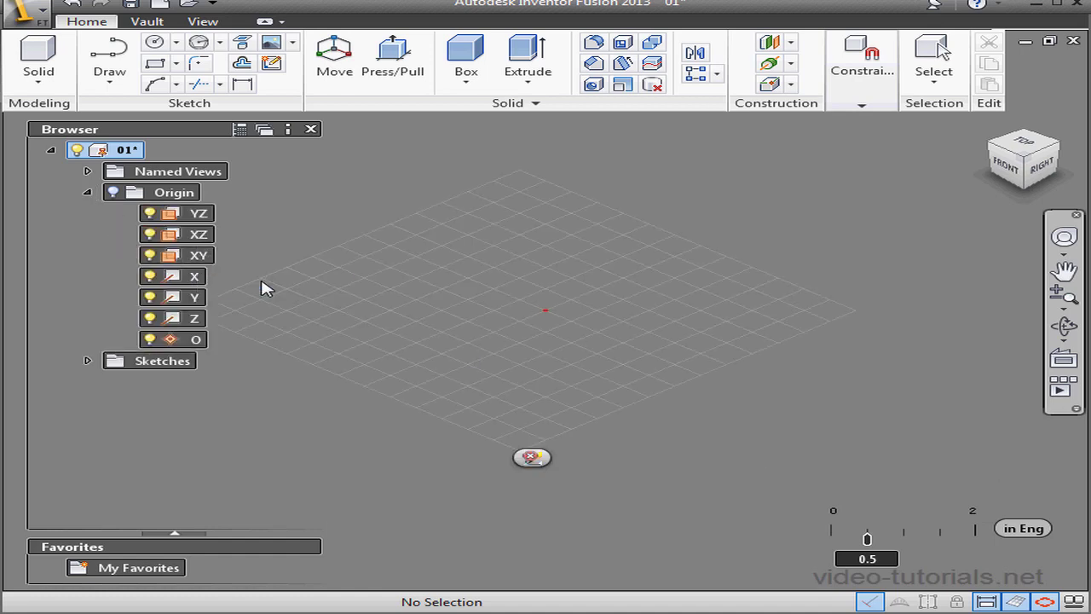
{"action": "left_click", "coordinate": [154, 64]}
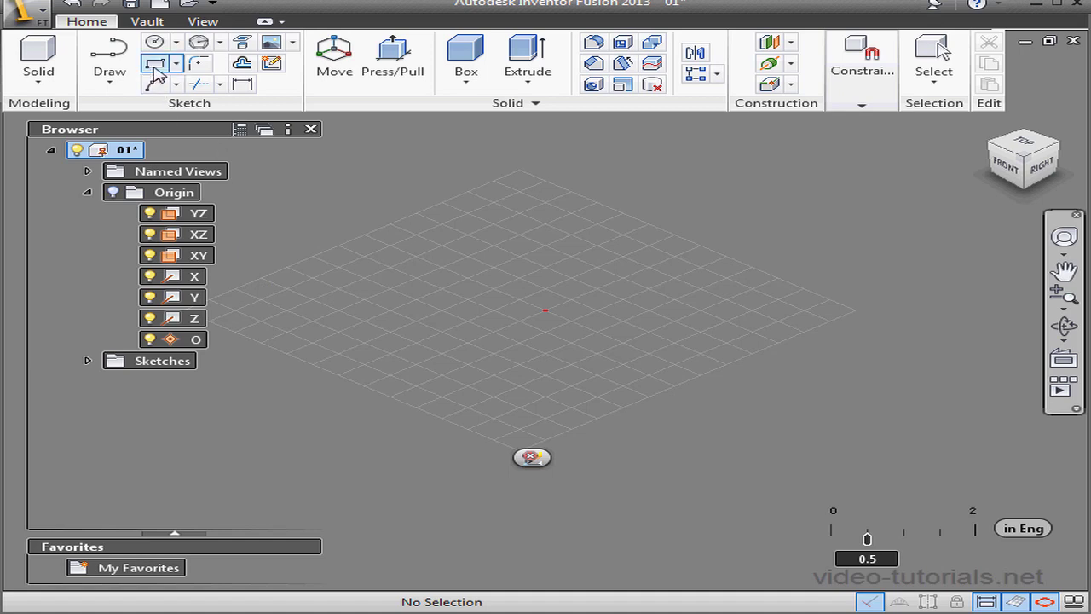
{"action": "left_click", "coordinate": [546, 311]}
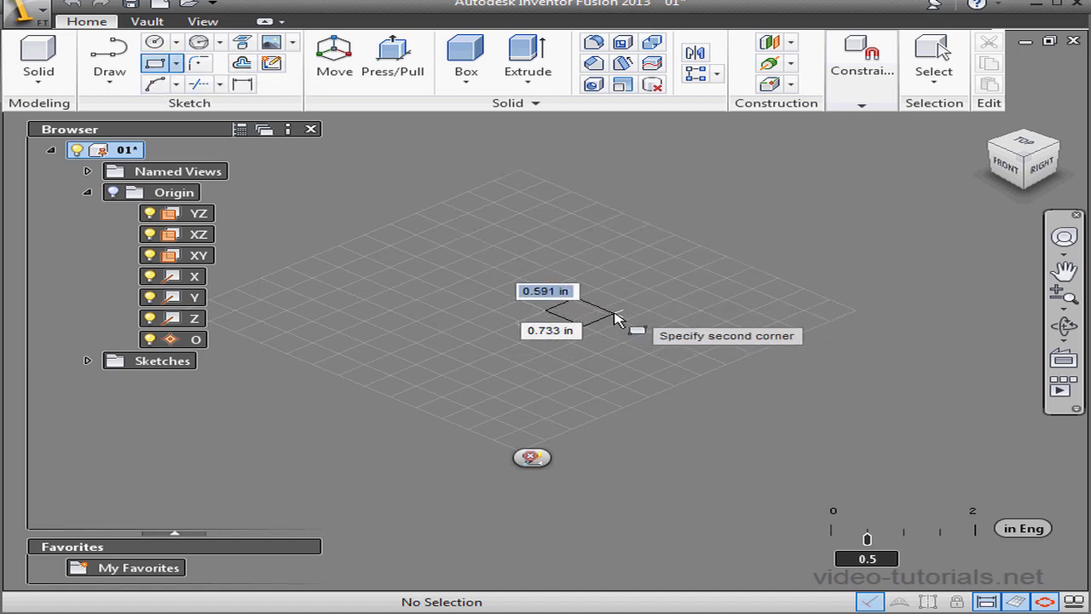
{"action": "type", "text": "1"}
{"action": "key", "text": "Tab"}
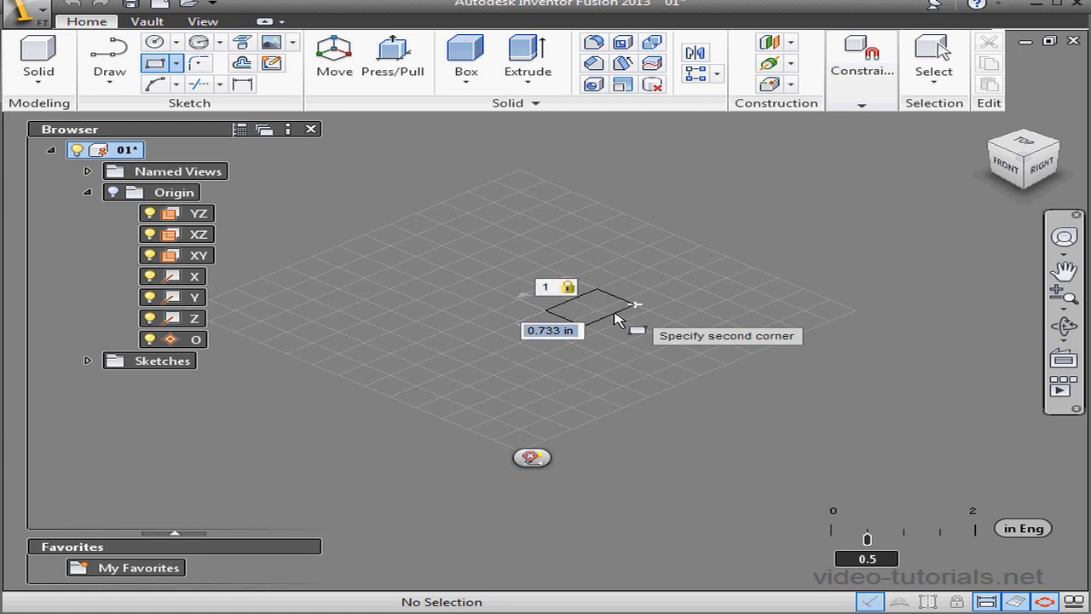
{"action": "type", "text": "1"}
{"action": "key", "text": "Tab"}
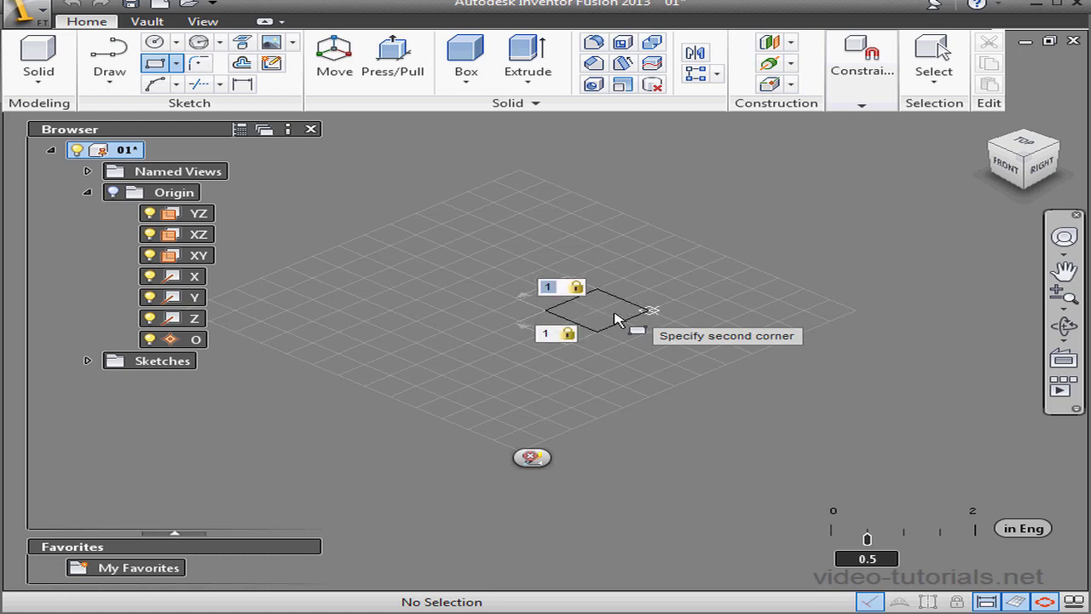
{"action": "key", "text": "Return"}
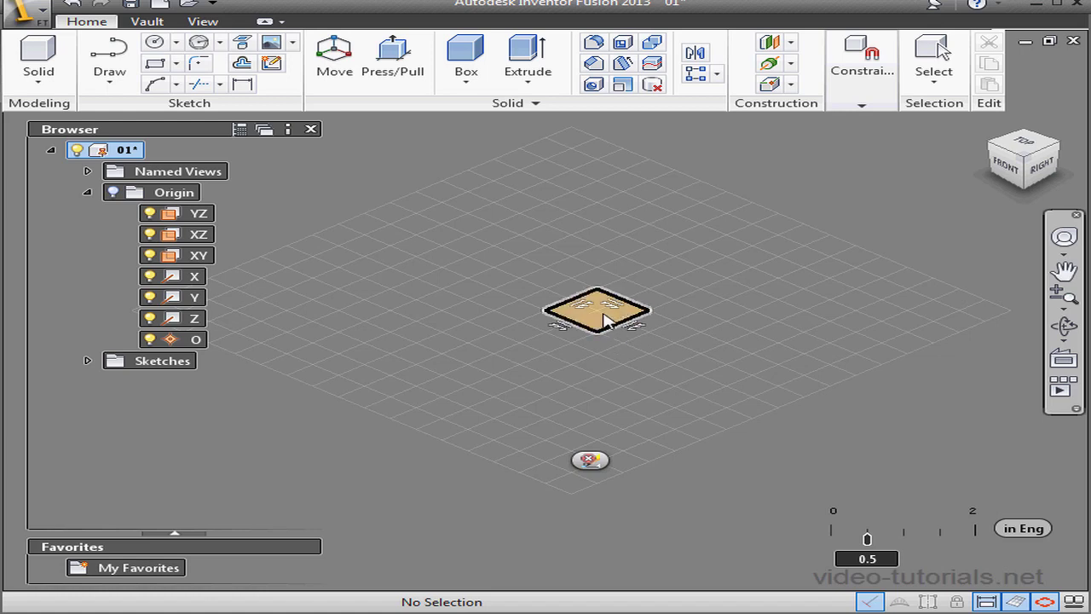
{"action": "left_click", "coordinate": [594, 466]}
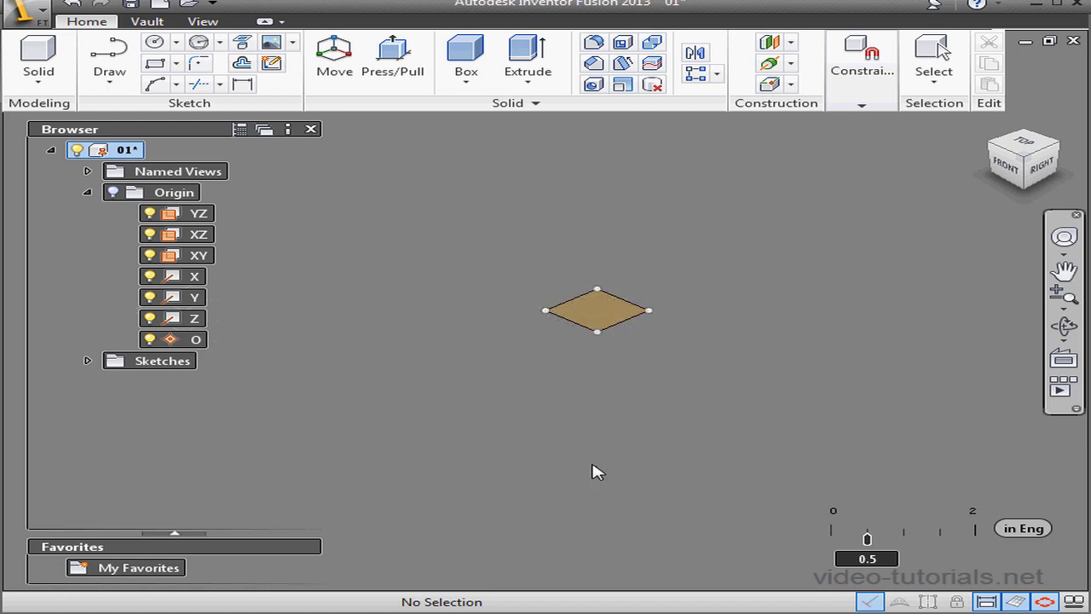
- Extrude the square profile 1 in upward in one direction to form a solid cube
{"action": "left_click", "coordinate": [608, 320]}
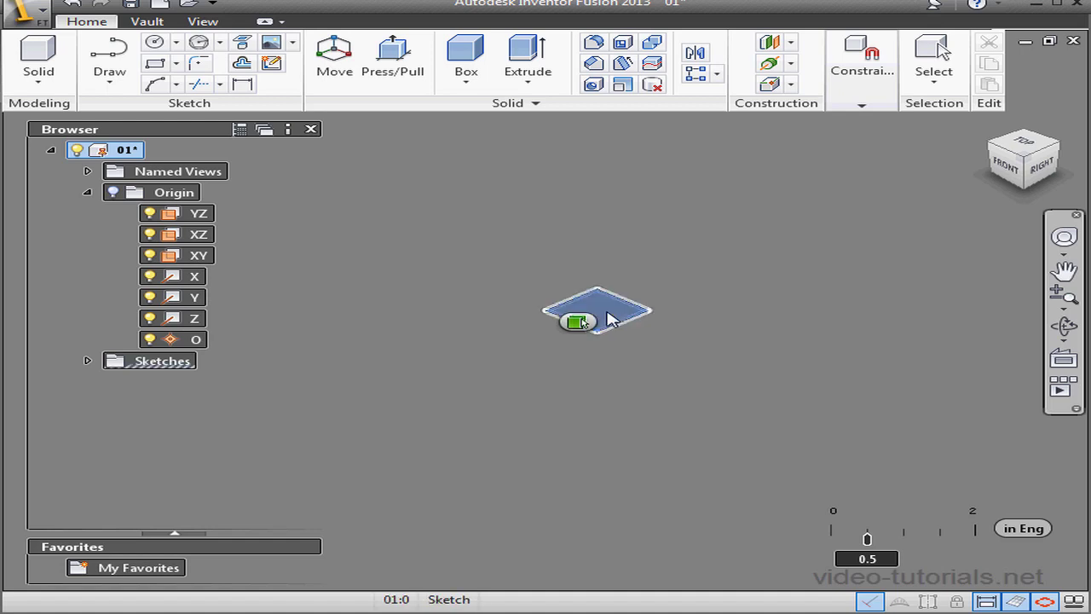
{"action": "right_click", "coordinate": [608, 320]}
{"action": "left_click", "coordinate": [626, 365]}
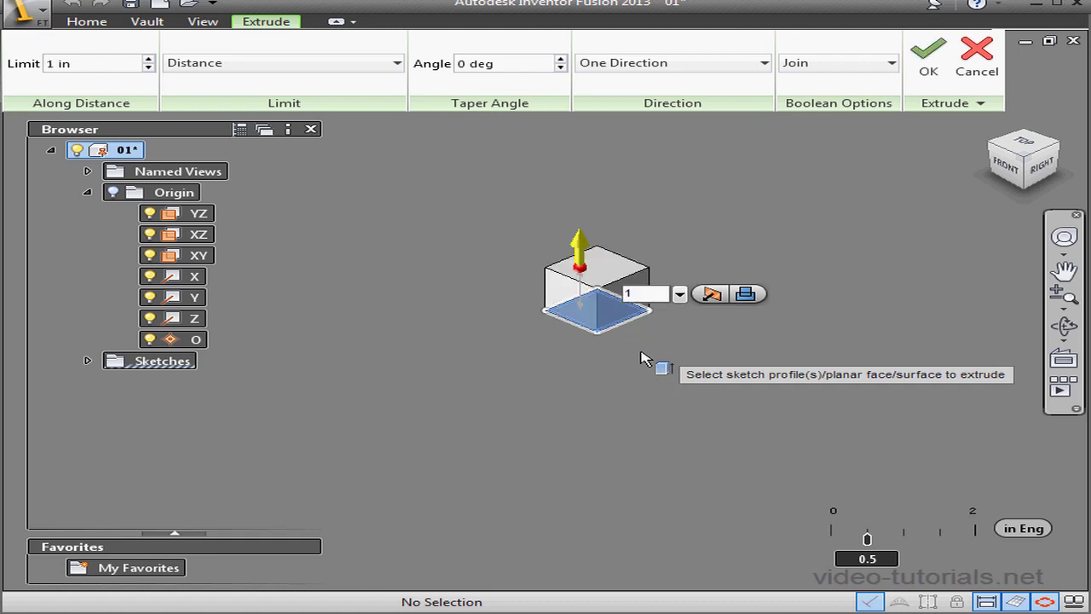
{"action": "left_click", "coordinate": [928, 58]}
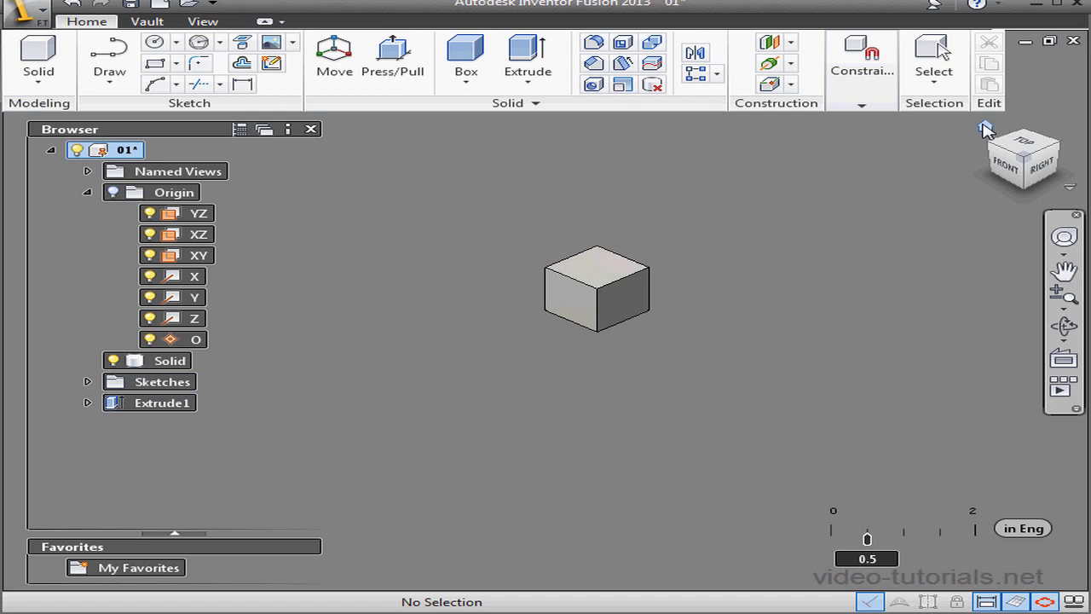
- Fillet the cube's bottom edge along its left side, opposite the right face, with a 0.25 in radius
{"action": "key", "text": "Home"}
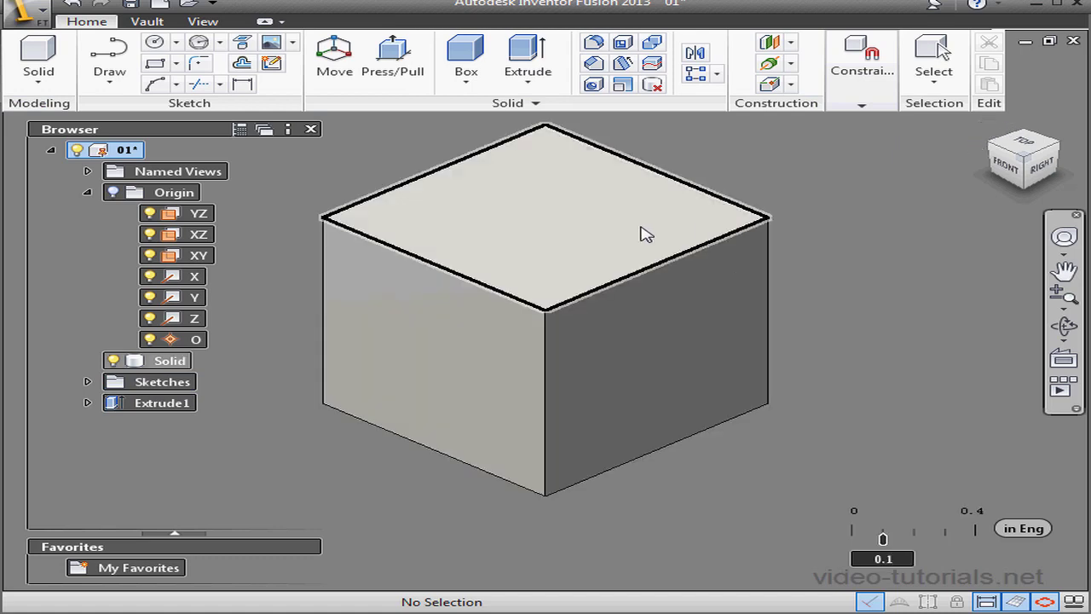
{"action": "middle_click_drag", "start_coordinate": [640, 231], "coordinate": [784, 275]}
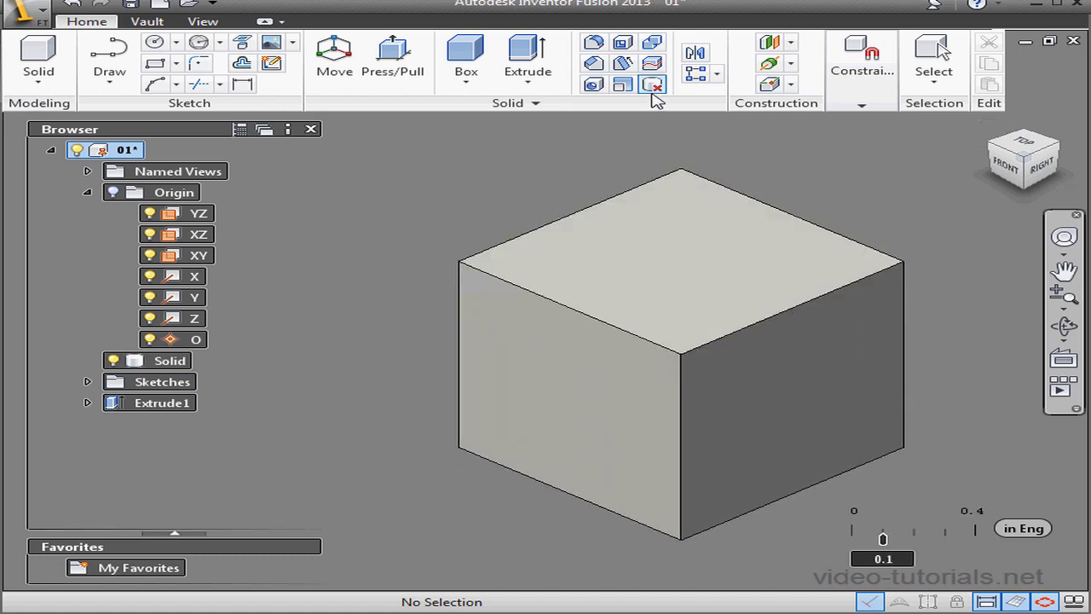
{"action": "left_click", "coordinate": [594, 45]}
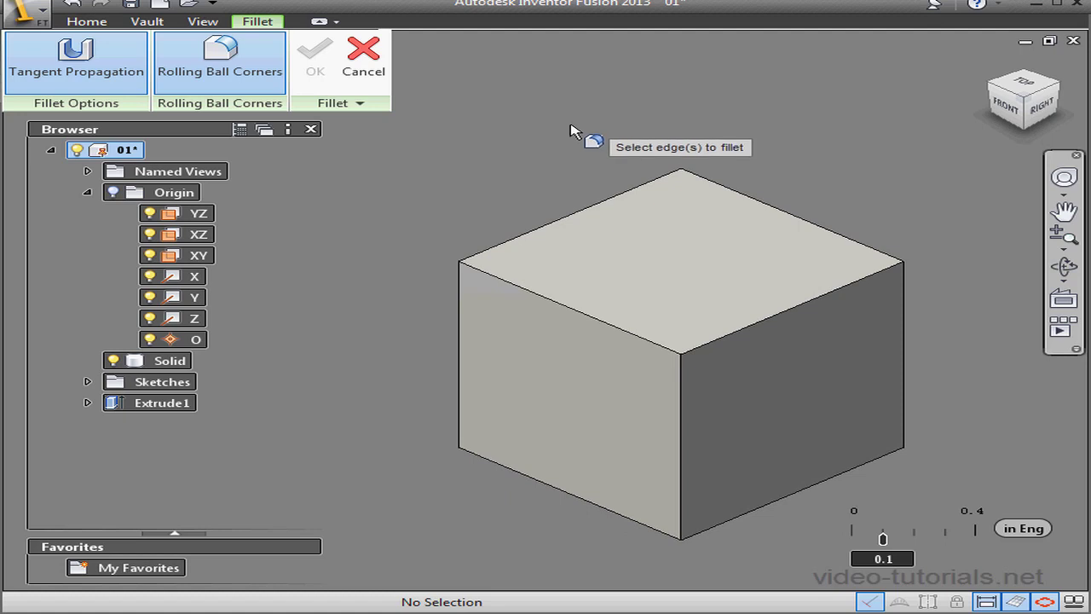
{"action": "left_click", "coordinate": [481, 442]}
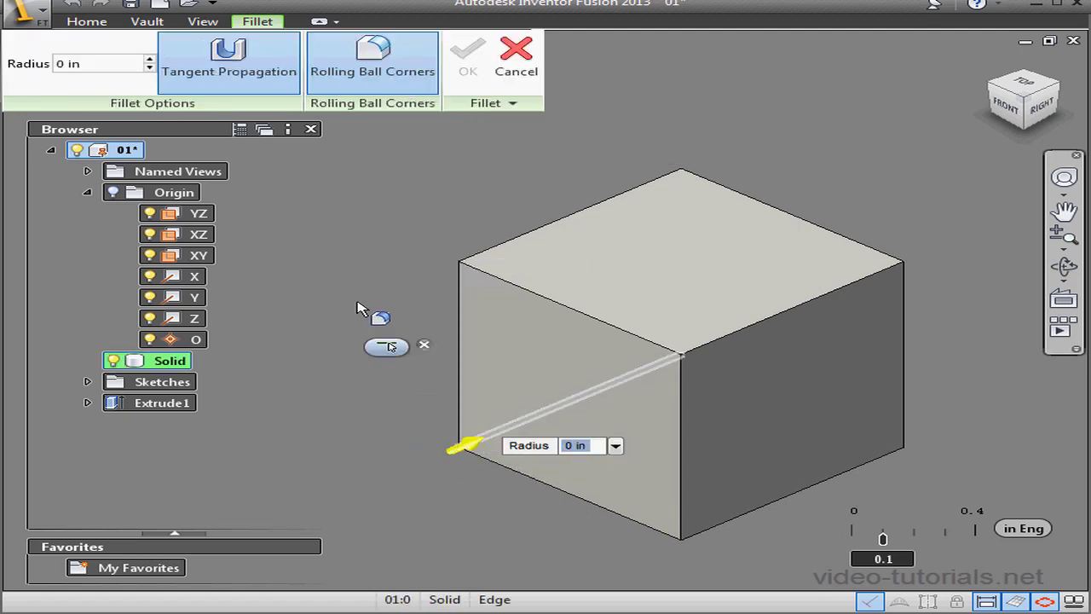
{"action": "type", "text": ".25"}
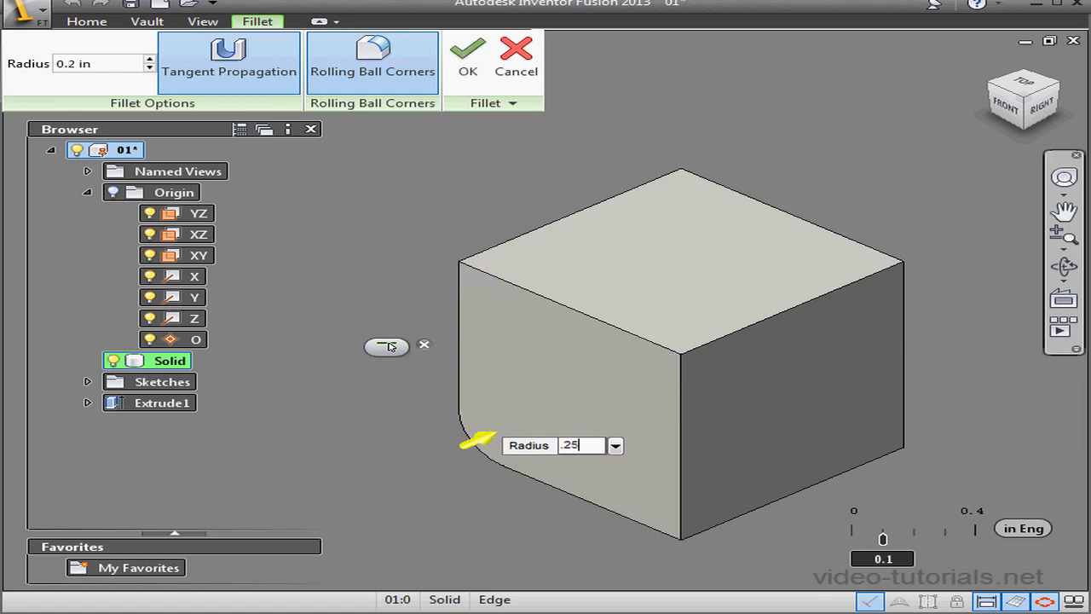
{"action": "key", "text": "Tab"}
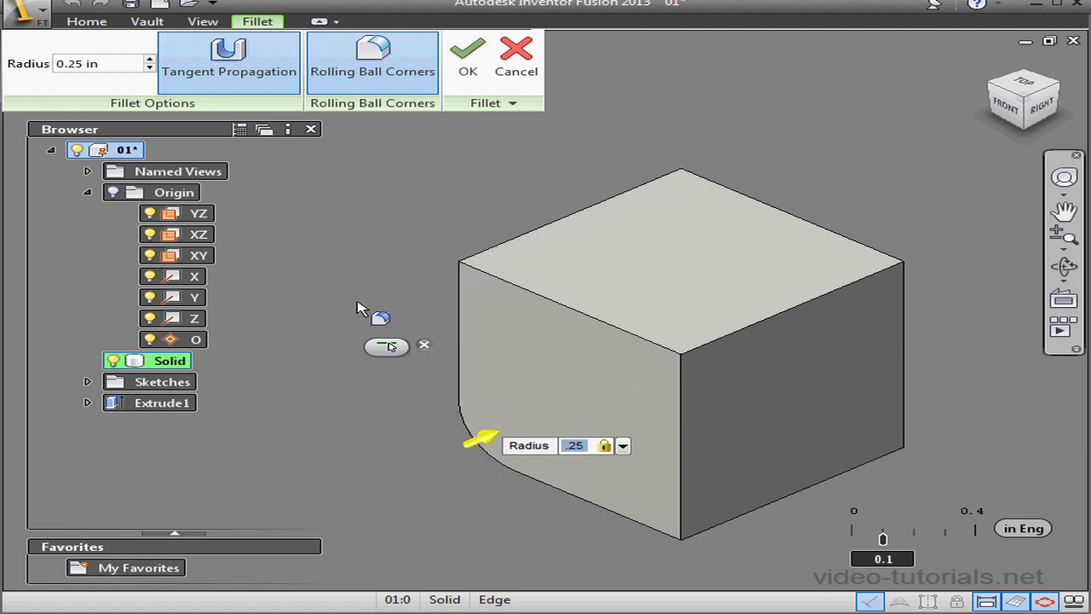
{"action": "left_click", "coordinate": [465, 64]}
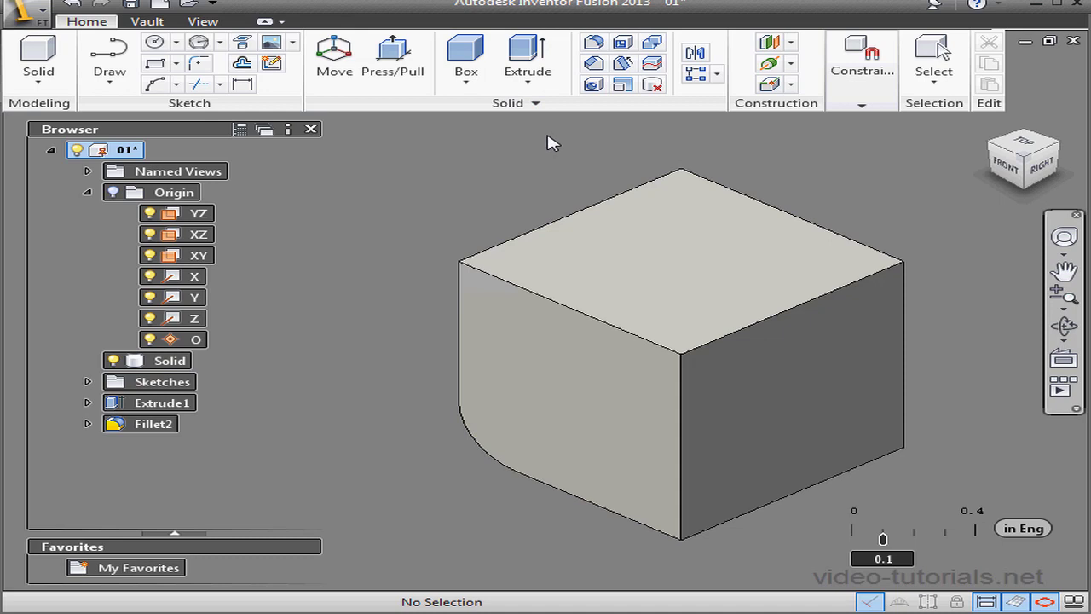
- Fillet the tangent edge chains around the left side and bottom of the front and back faces with a 0.125 in radius
{"action": "left_click", "coordinate": [594, 41]}
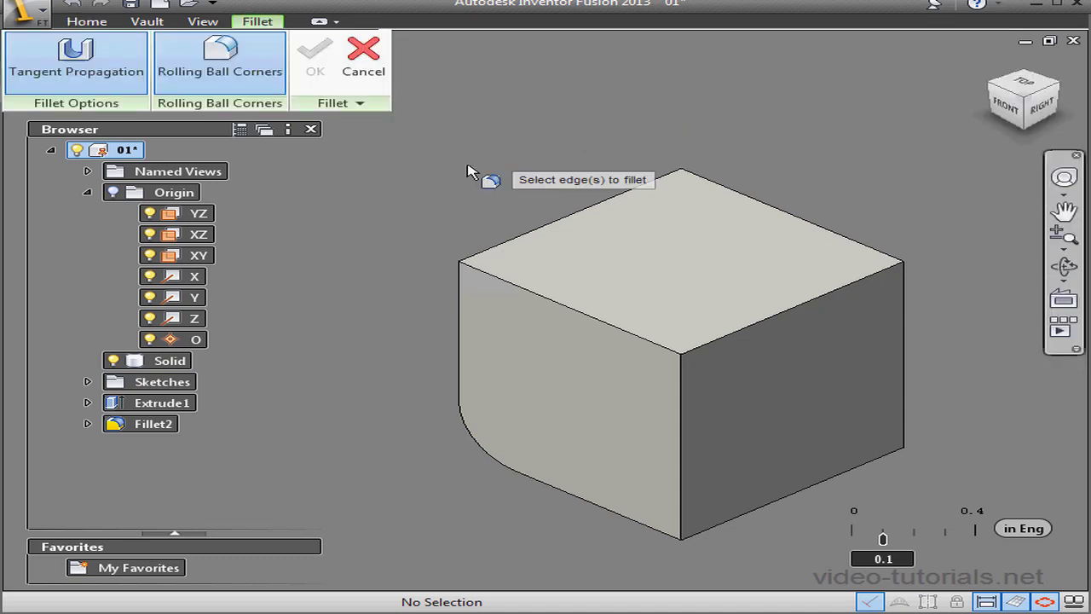
{"action": "left_click", "coordinate": [461, 292]}
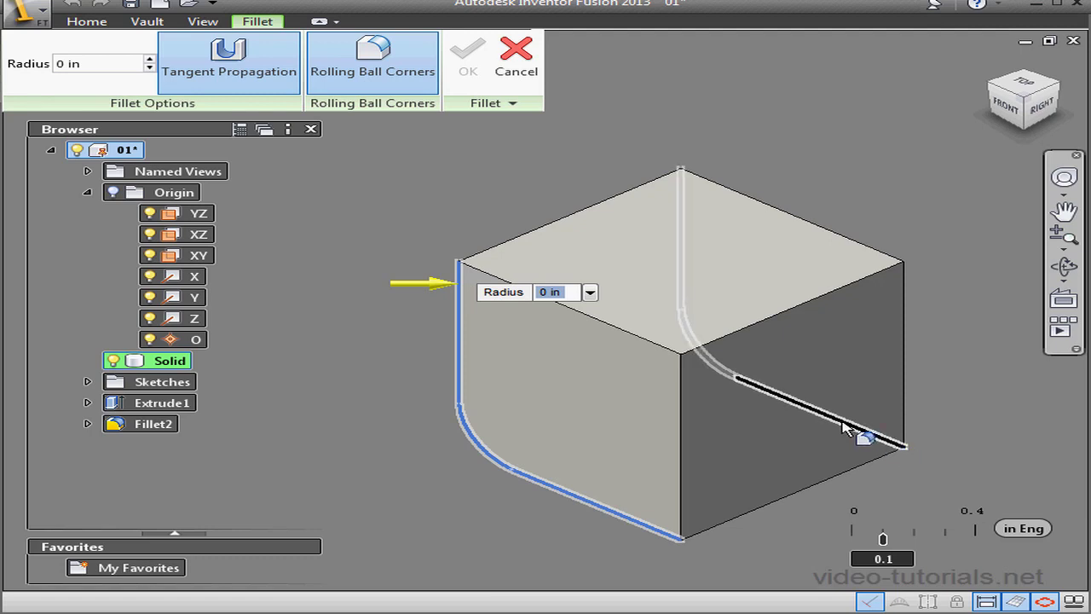
{"action": "mouse_move", "coordinate": [844, 429]}
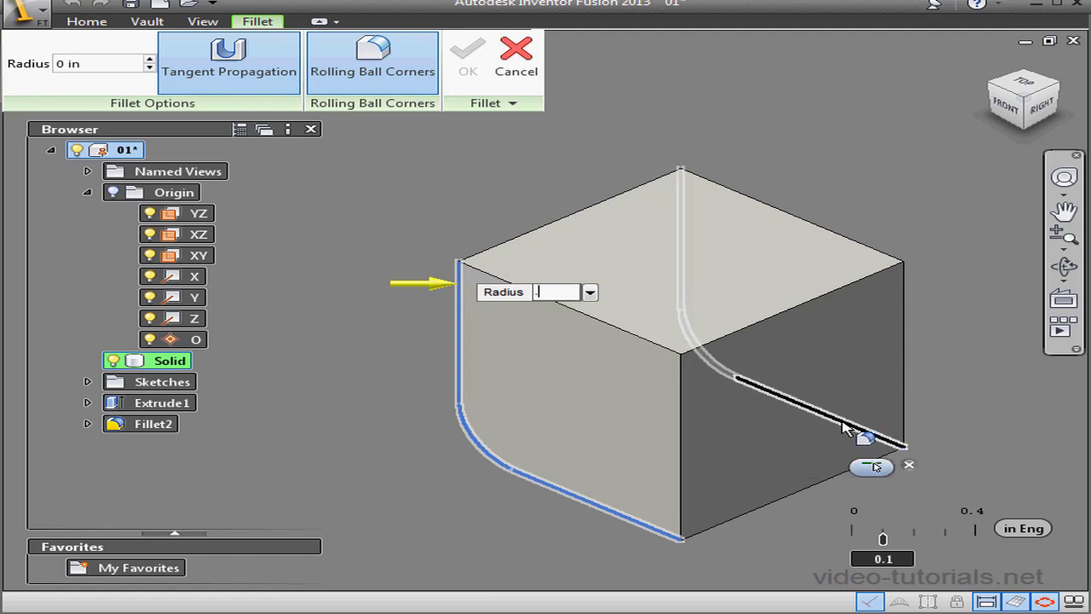
{"action": "type", "text": "125"}
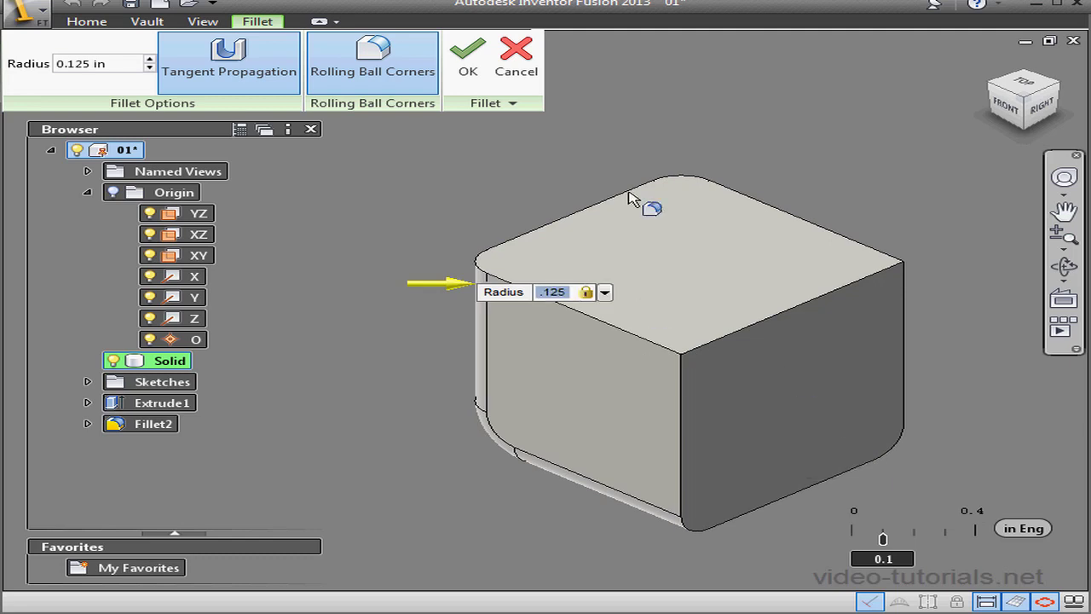
{"action": "left_click", "coordinate": [467, 59]}
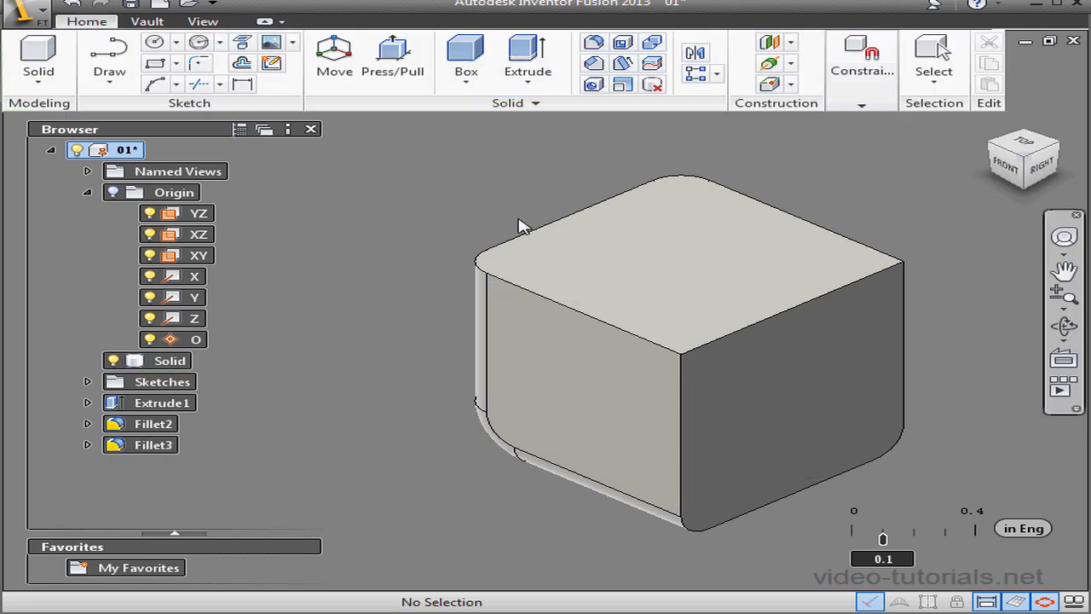
- Fillet the edge between the top and right faces with a 0.4 in radius
{"action": "left_click", "coordinate": [595, 44]}
{"action": "left_click", "coordinate": [810, 302]}
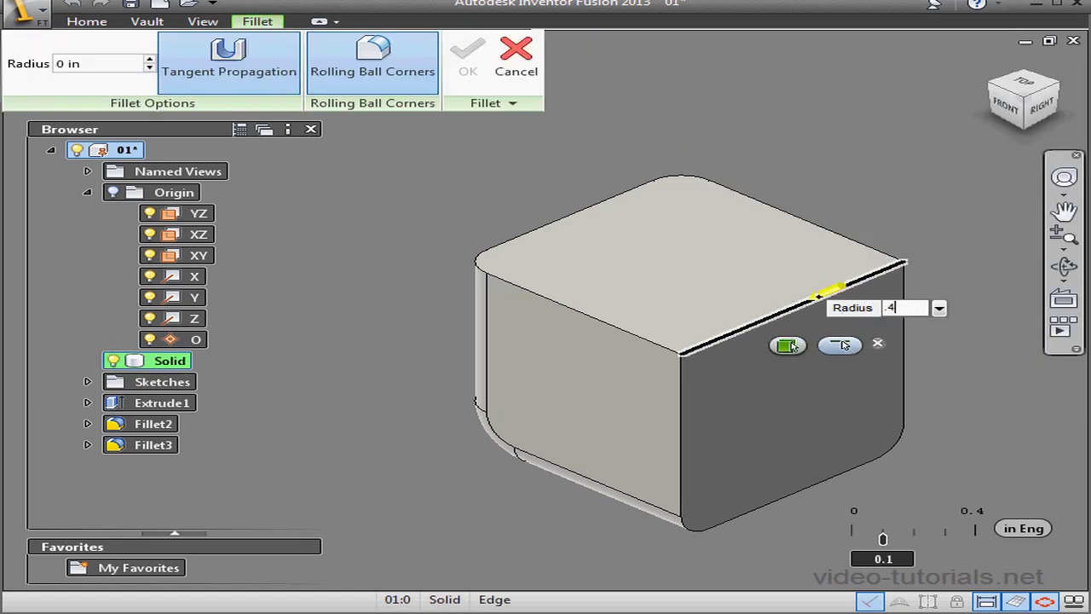
{"action": "type", "text": ".4"}
{"action": "key", "text": "Return"}
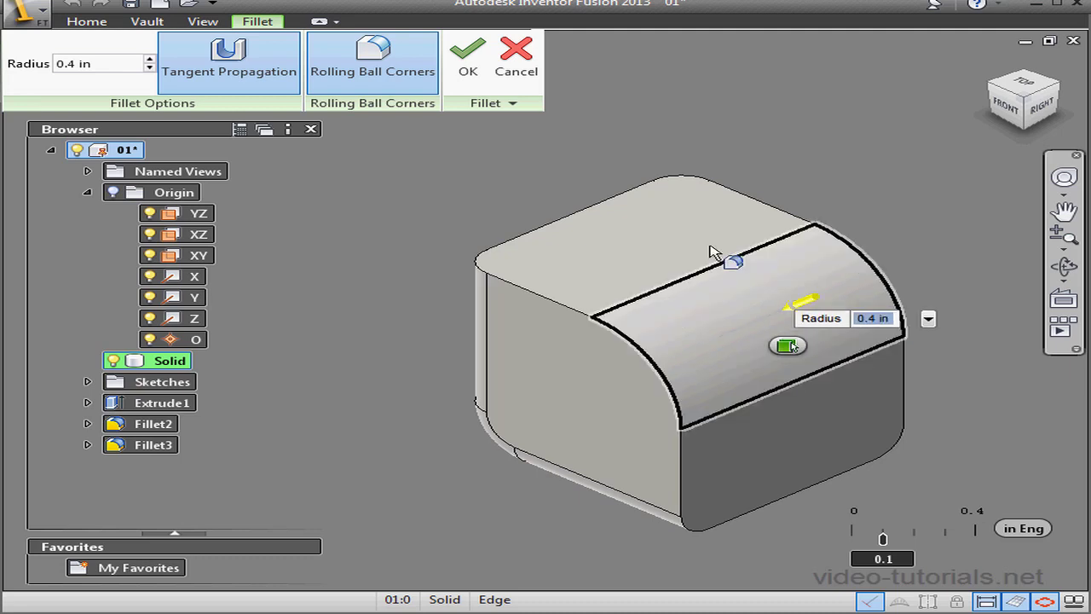
{"action": "left_click", "coordinate": [465, 63]}
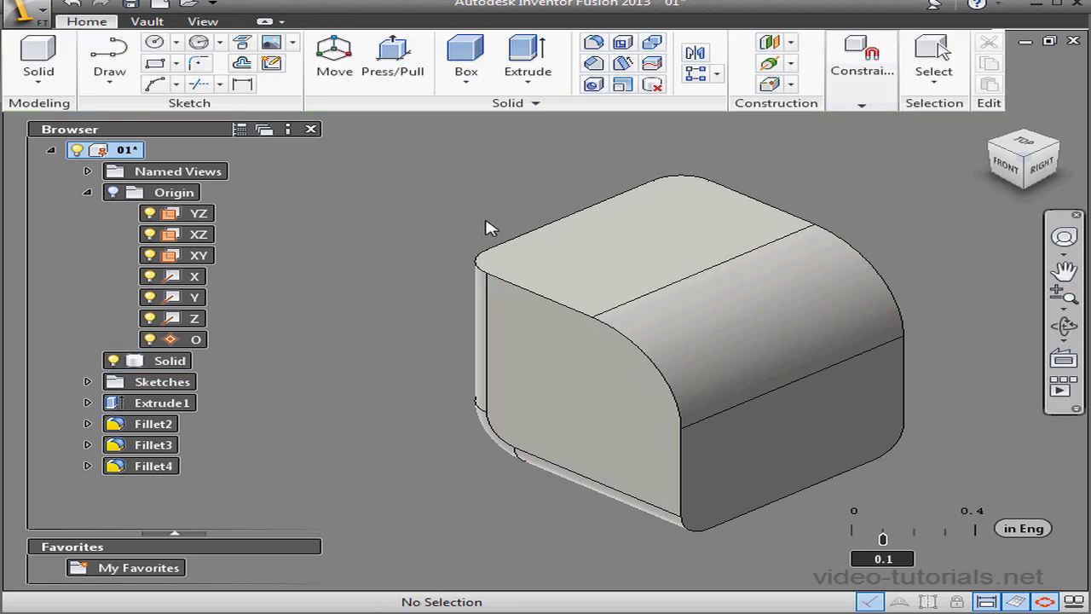
- Shell the solid toward the outside with a 0.05 in thickness, removing the top, curved and right faces
{"action": "left_click", "coordinate": [622, 43]}
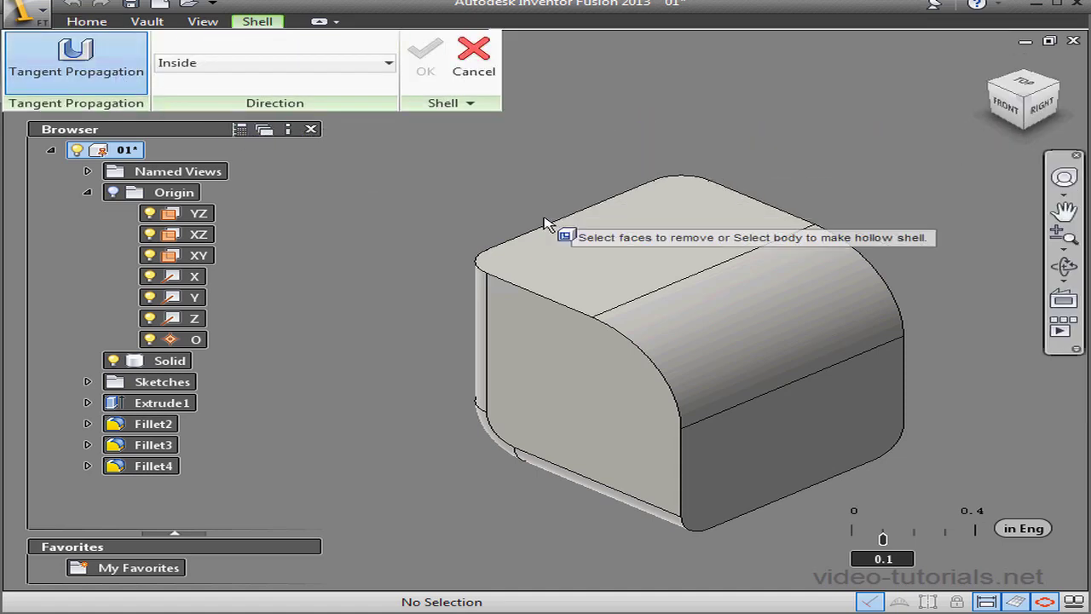
{"action": "left_click", "coordinate": [651, 252]}
{"action": "left_click", "coordinate": [673, 268]}
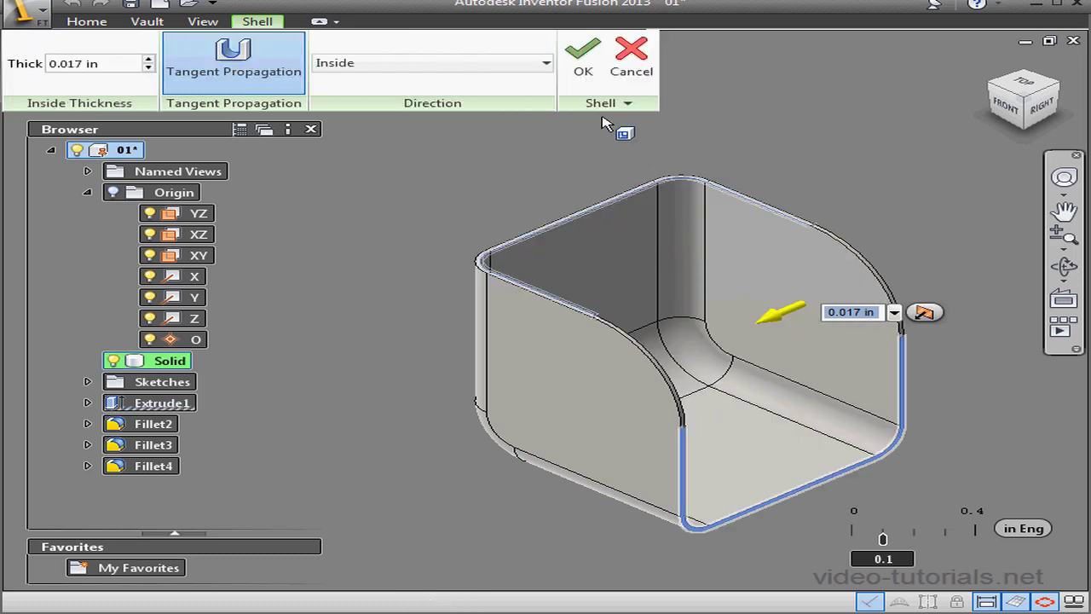
{"action": "left_click", "coordinate": [515, 64]}
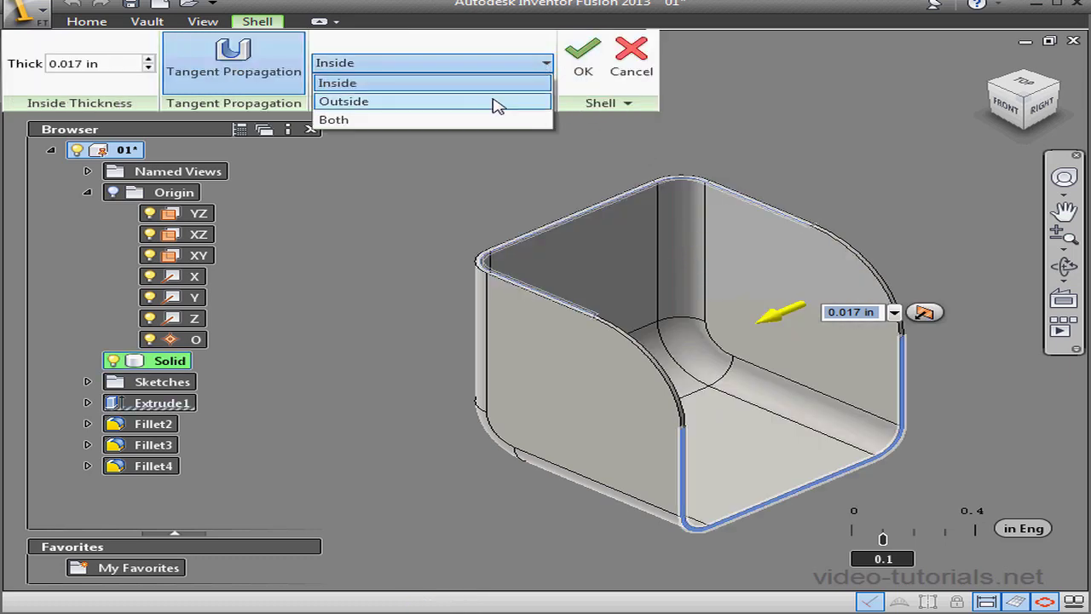
{"action": "left_click", "coordinate": [495, 101]}
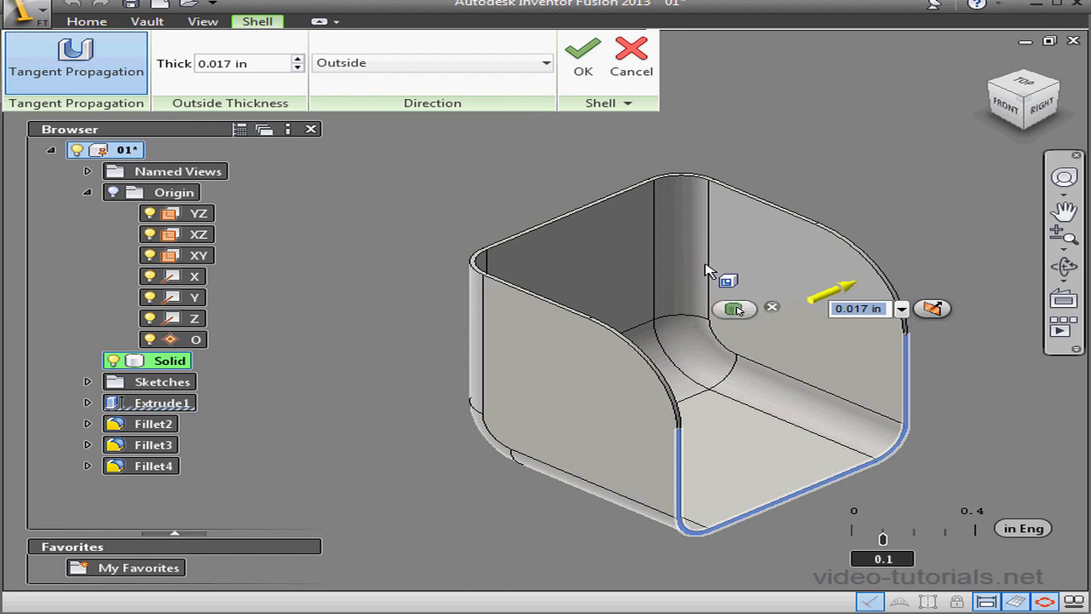
{"action": "type", "text": ".05"}
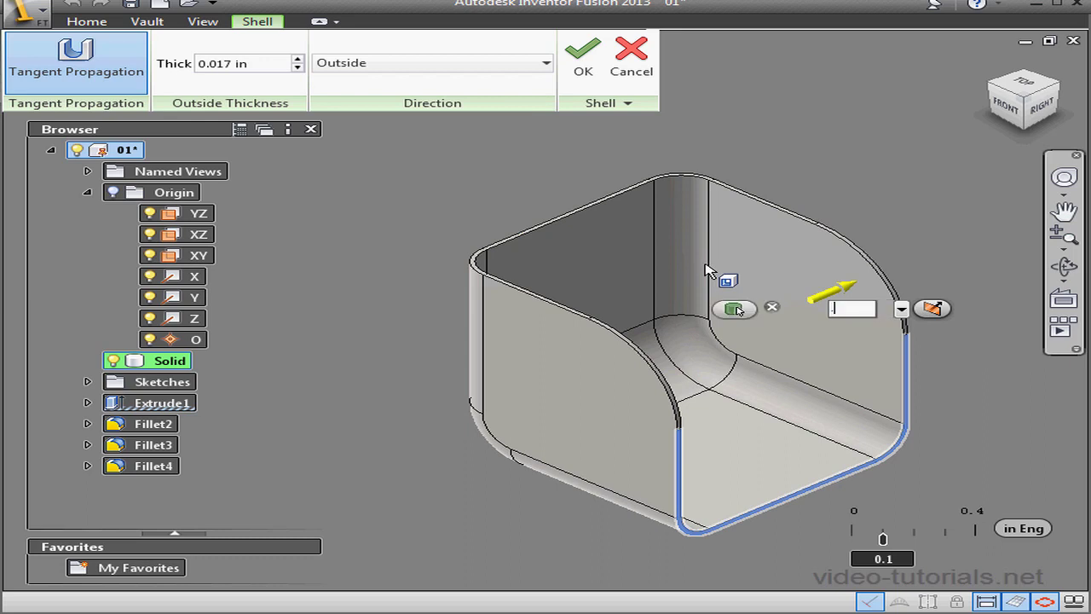
{"action": "left_click", "coordinate": [738, 309]}
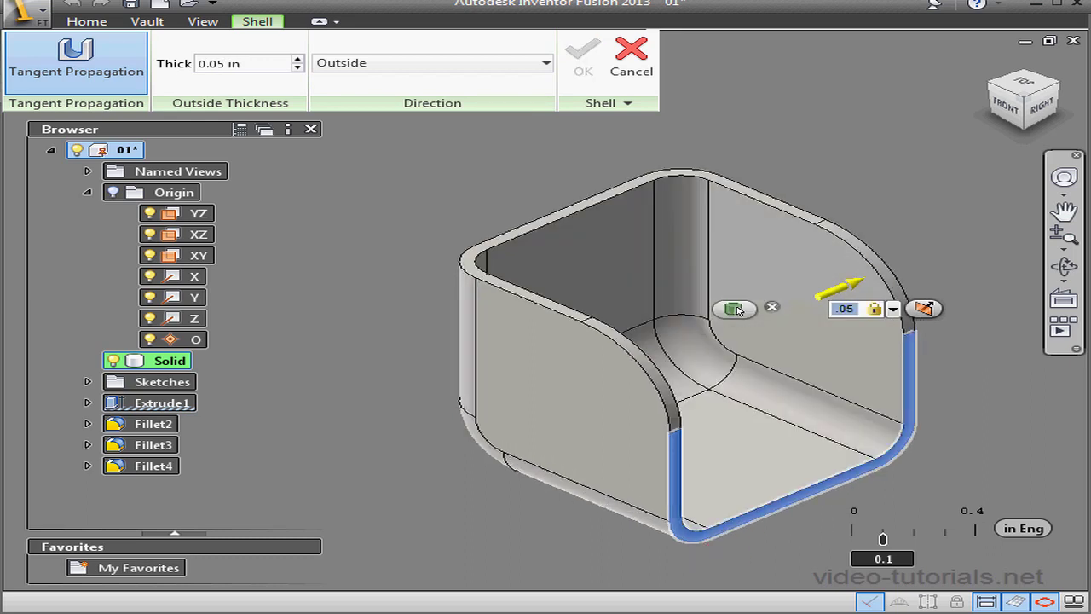
{"action": "left_click", "coordinate": [583, 64]}
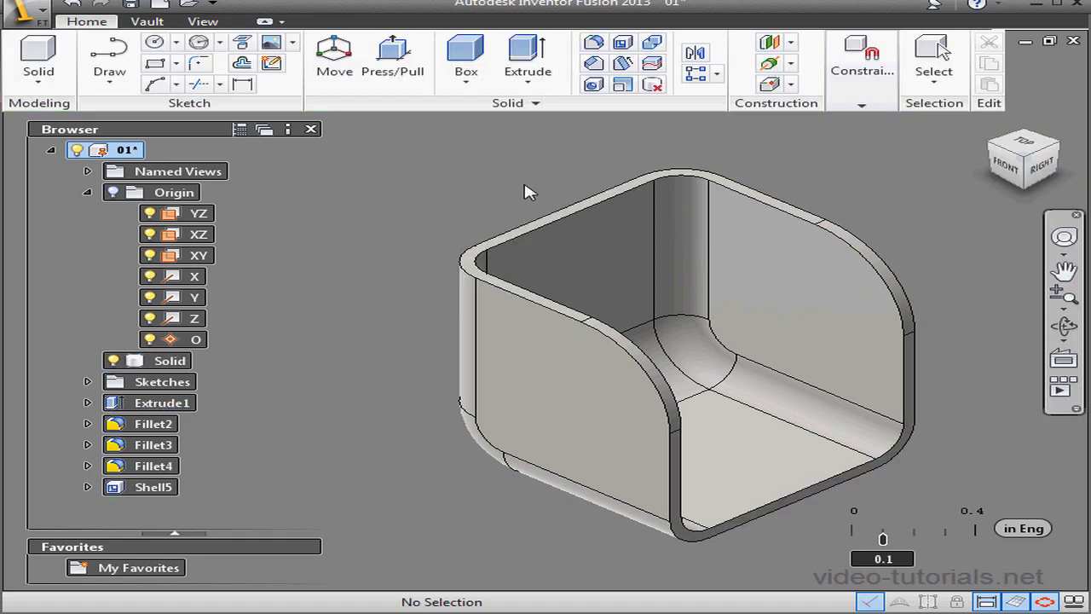
- Sketch a circle with a 0.05 in radius on the front face, centred at the curved corner's centre point
{"action": "right_click", "coordinate": [633, 389]}
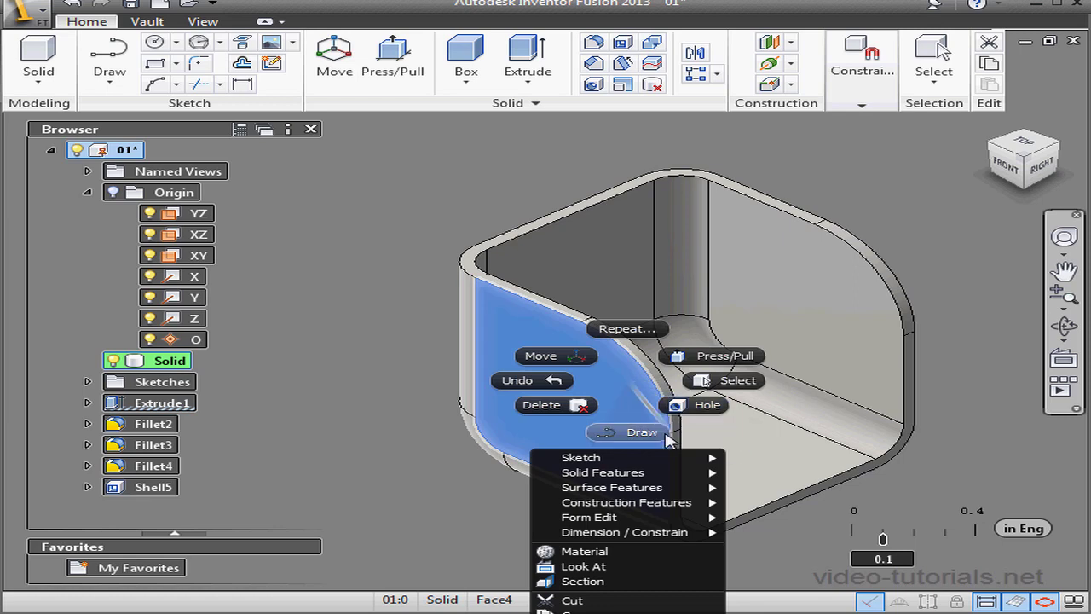
{"action": "mouse_move", "coordinate": [665, 457]}
{"action": "left_click", "coordinate": [799, 458]}
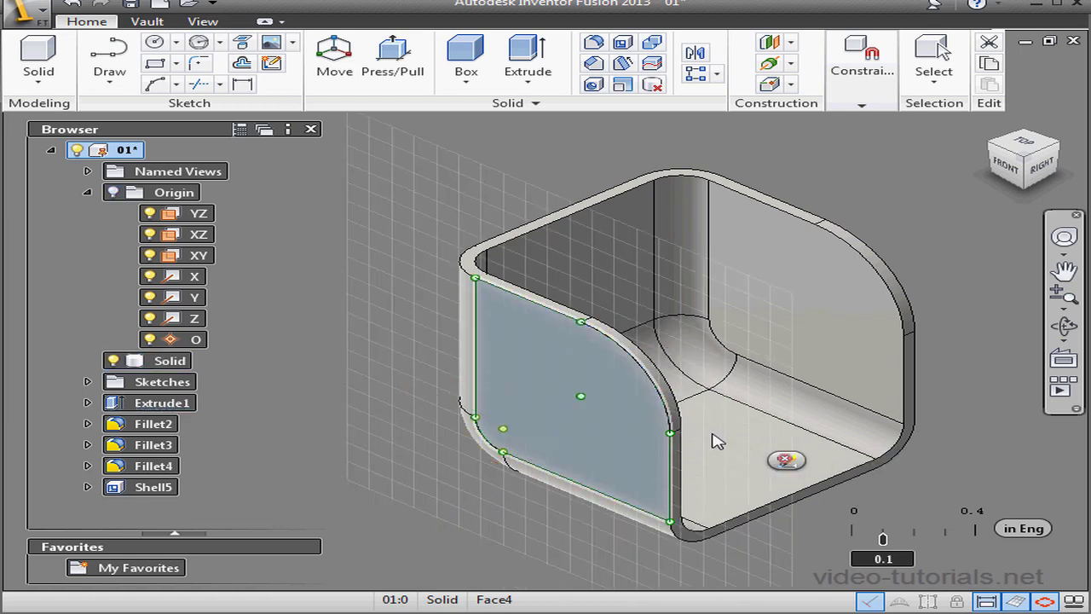
{"action": "left_click", "coordinate": [154, 41]}
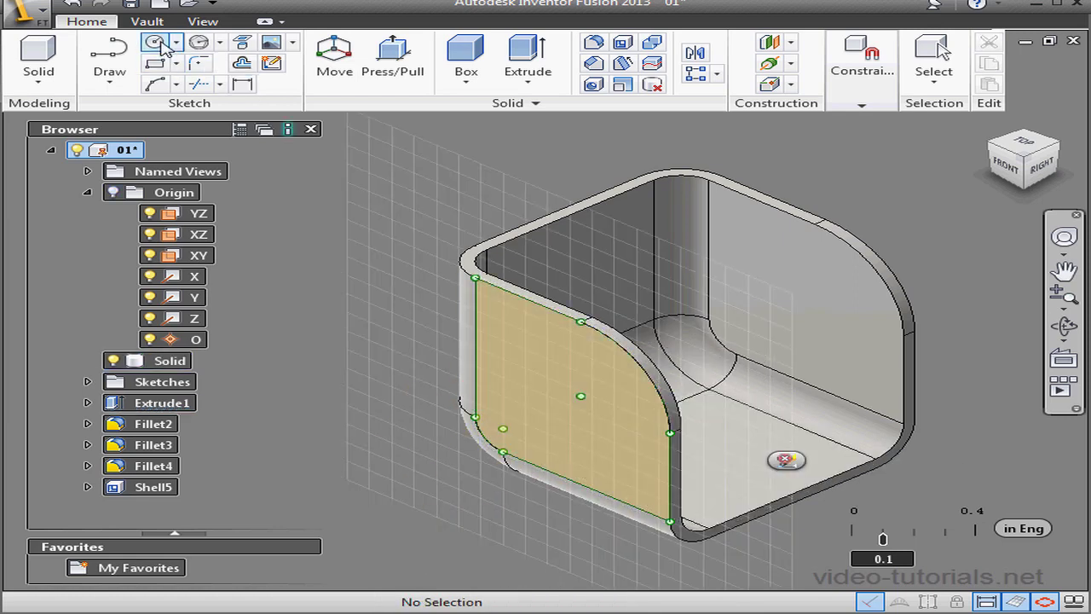
{"action": "scroll", "coordinate": [584, 413], "scroll_direction": "up", "scroll_amount": 3}
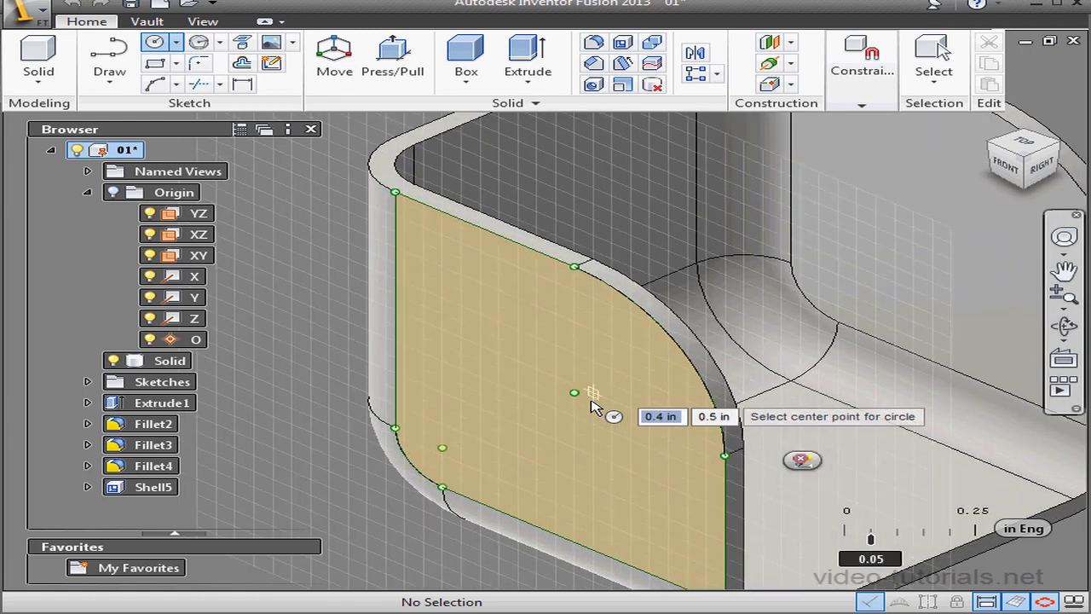
{"action": "left_click", "coordinate": [575, 393]}
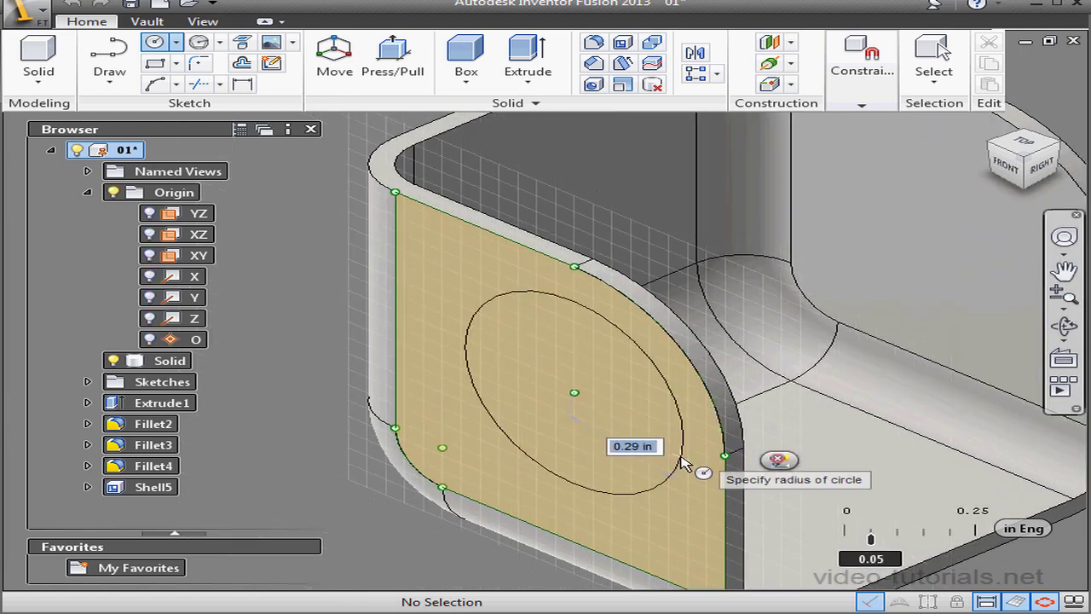
{"action": "key", "text": "BackSpace"}
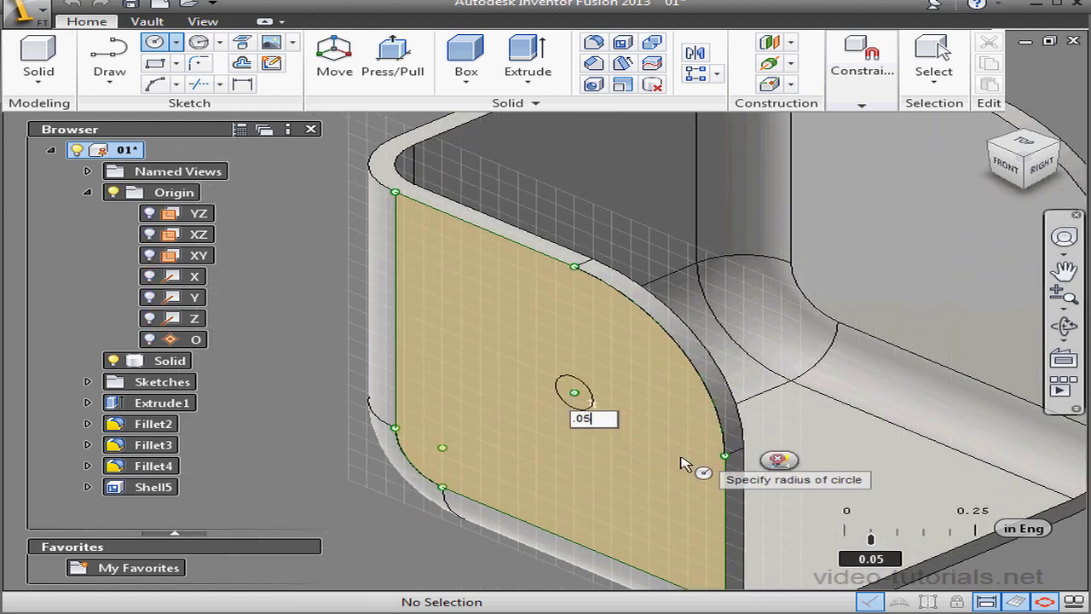
{"action": "key", "text": "Tab"}
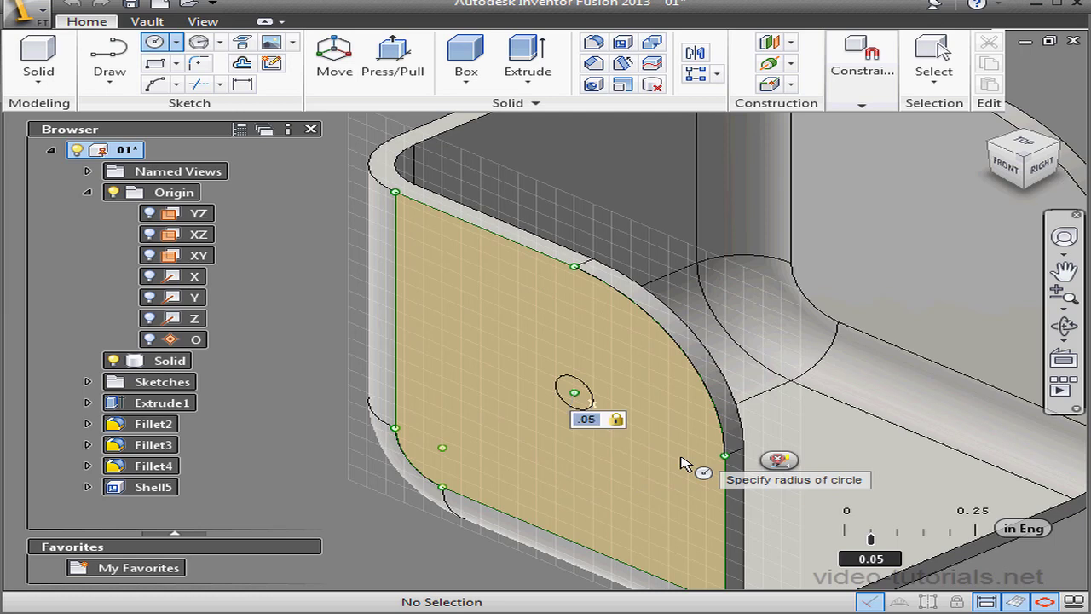
{"action": "key", "text": "Return"}
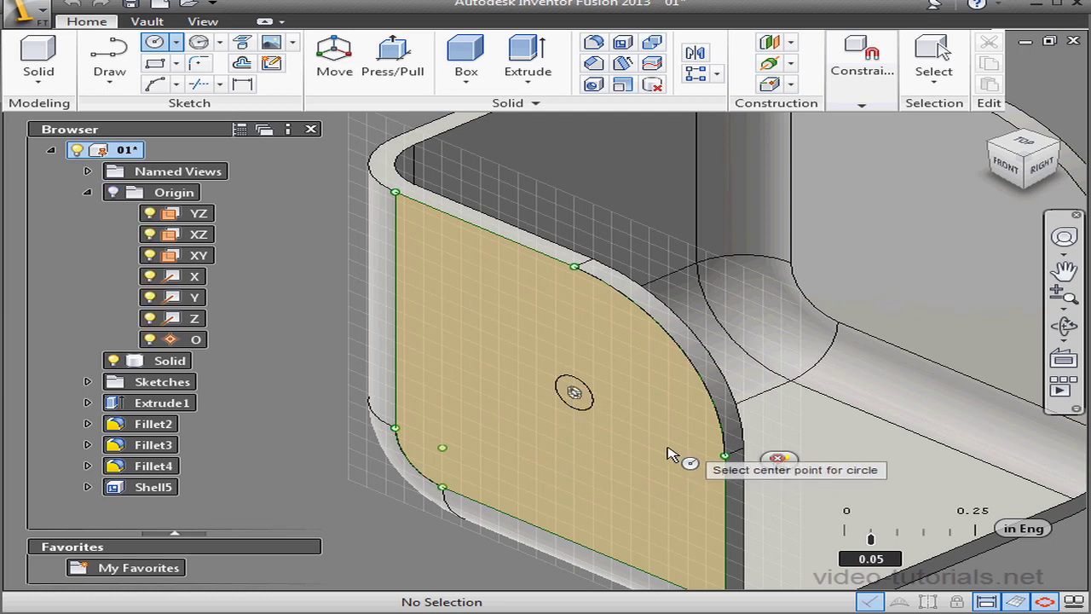
{"action": "right_click", "coordinate": [772, 456]}
{"action": "left_click", "coordinate": [844, 459]}
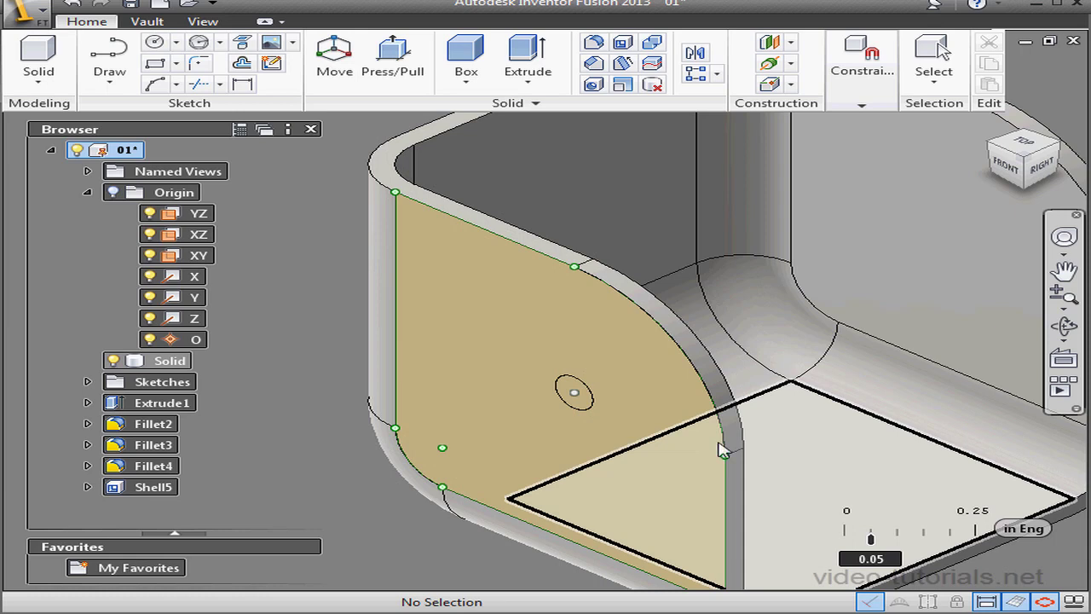
- Extrude the circle as a cut in one direction through both the front and back walls
{"action": "left_click", "coordinate": [529, 68]}
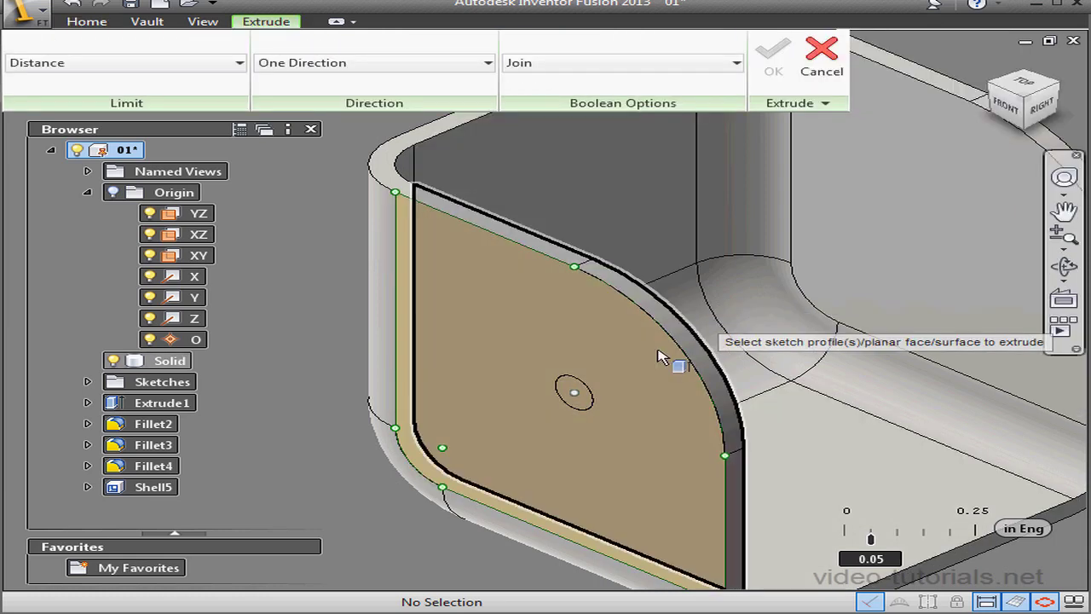
{"action": "left_click", "coordinate": [589, 403]}
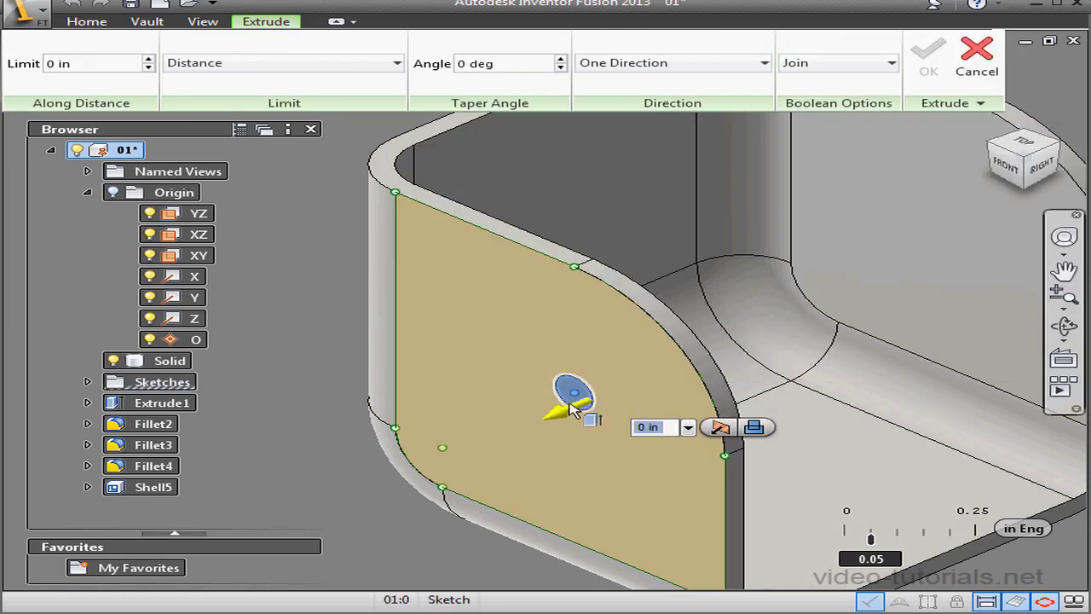
{"action": "left_click_drag", "start_coordinate": [577, 416], "coordinate": [788, 298]}
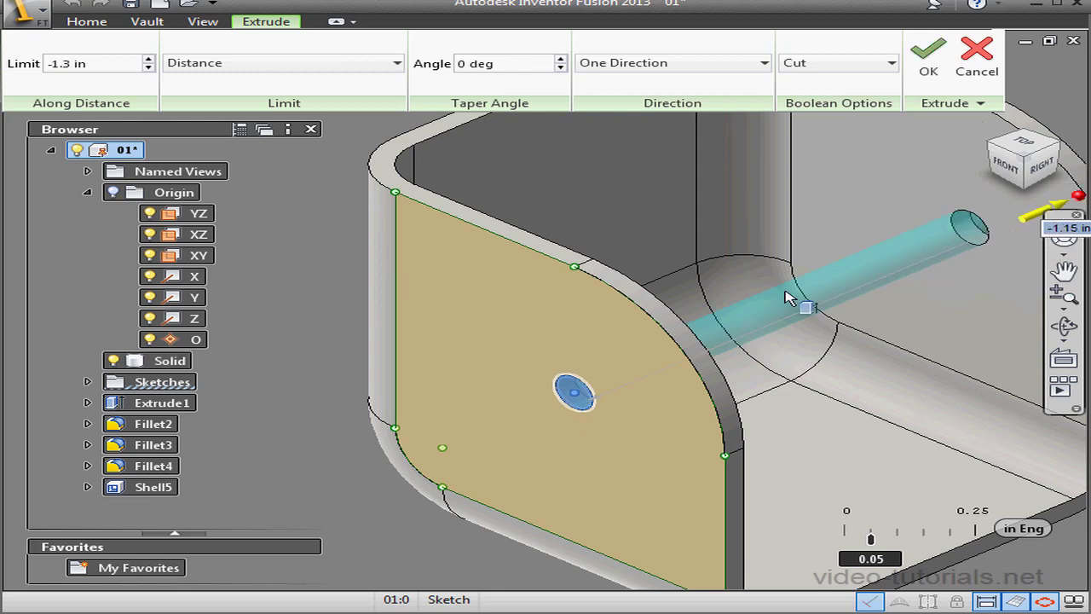
{"action": "left_click", "coordinate": [891, 63]}
{"action": "left_click", "coordinate": [844, 102]}
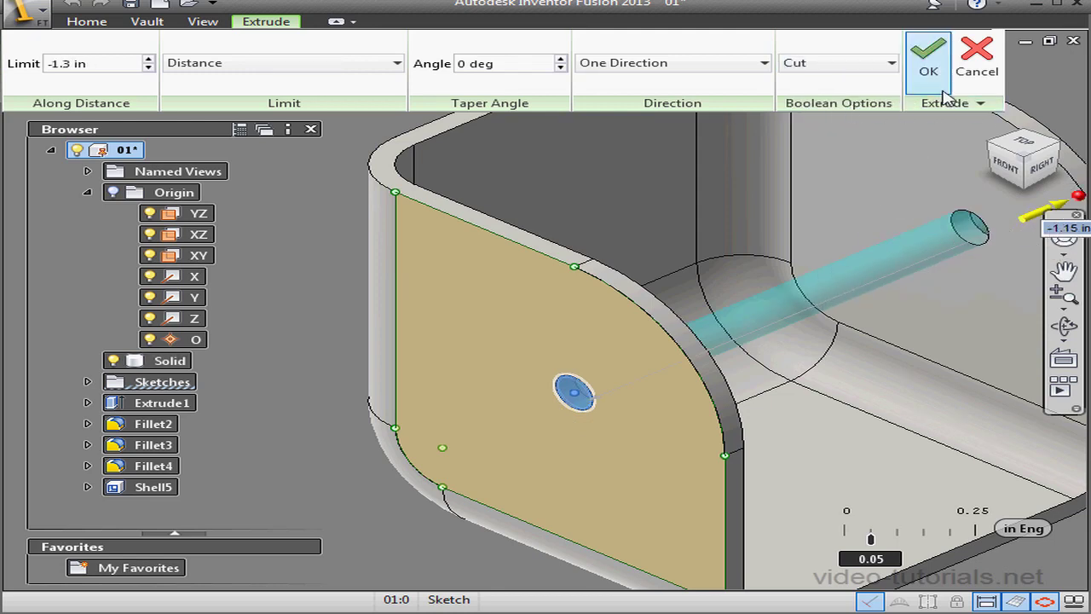
{"action": "left_click", "coordinate": [928, 64]}
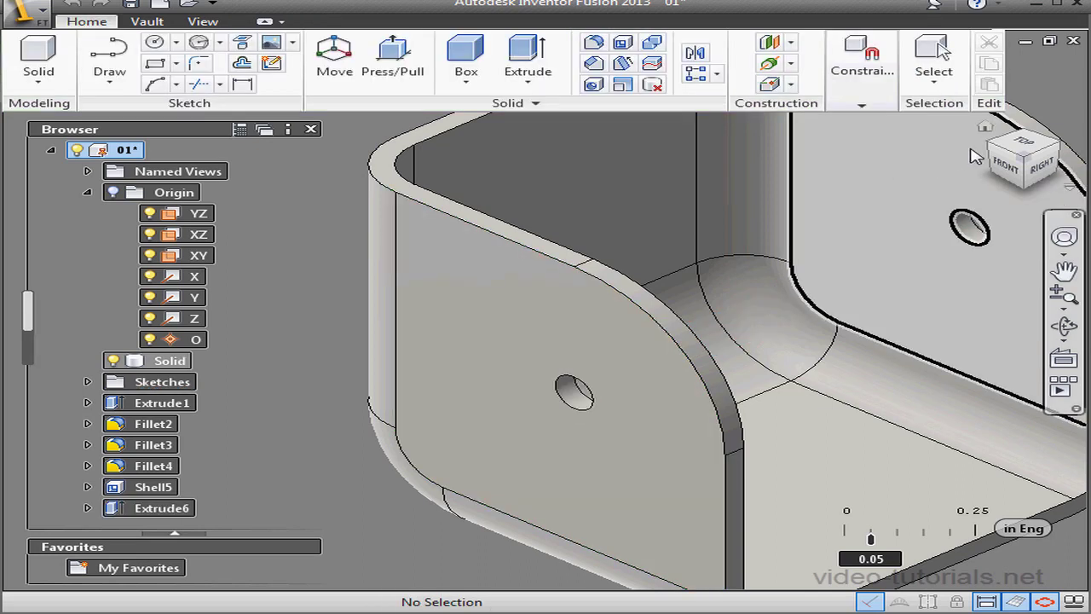
{"action": "left_click", "coordinate": [985, 128]}
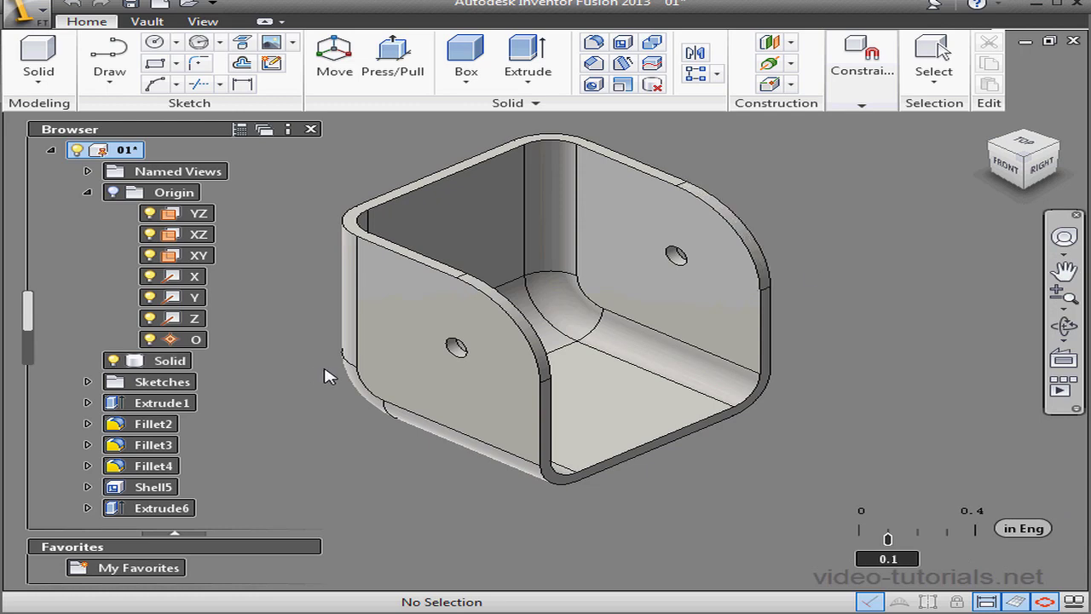
- Assign the physical material Aluminum-6061 to the solid
{"action": "left_click", "coordinate": [87, 193]}
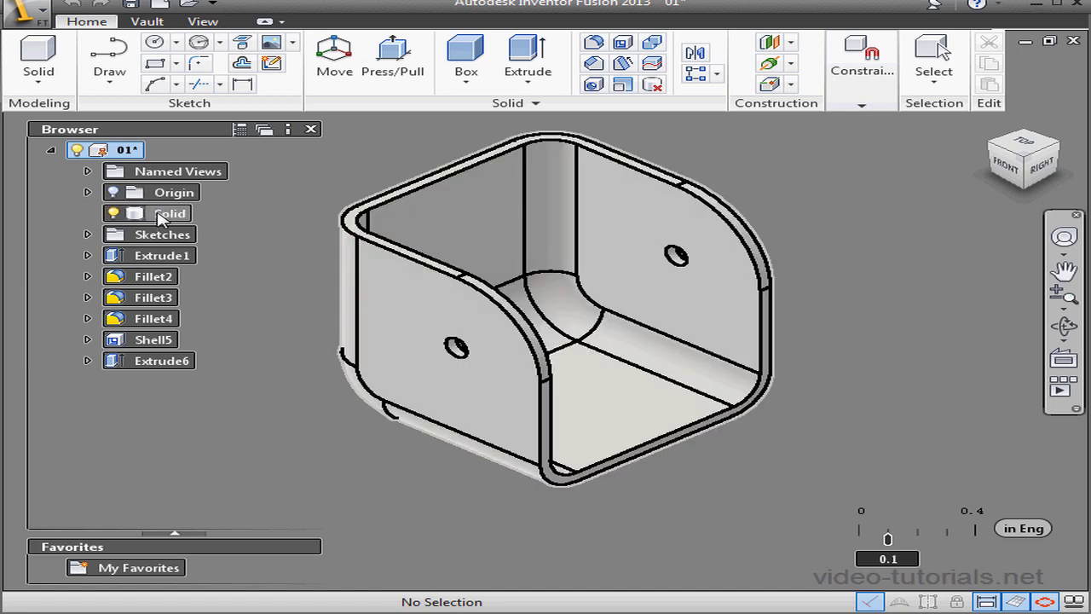
{"action": "right_click", "coordinate": [163, 214]}
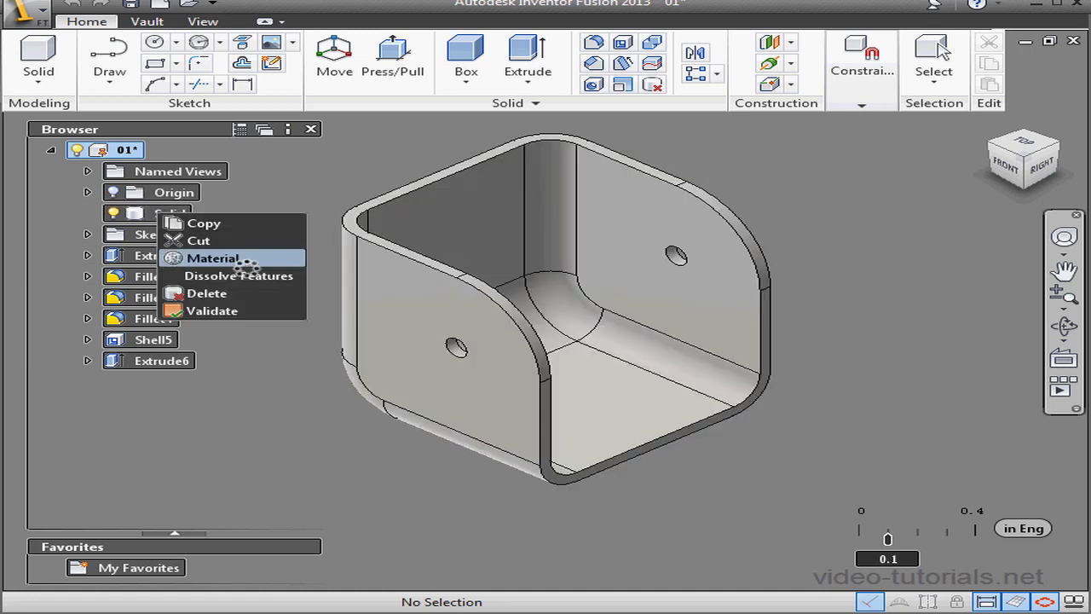
{"action": "left_click", "coordinate": [229, 259]}
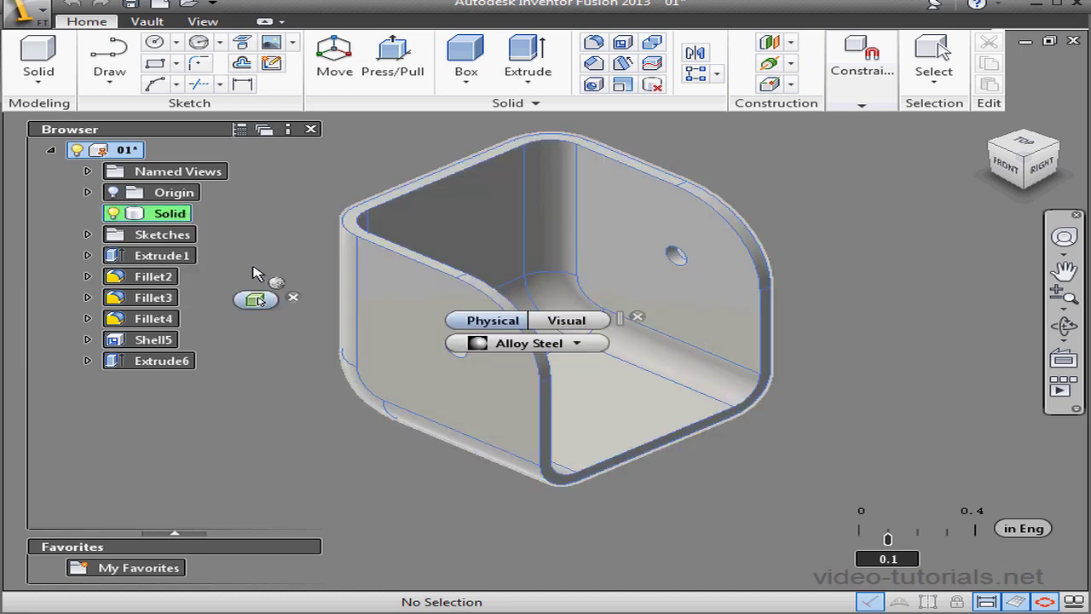
{"action": "left_click", "coordinate": [559, 323]}
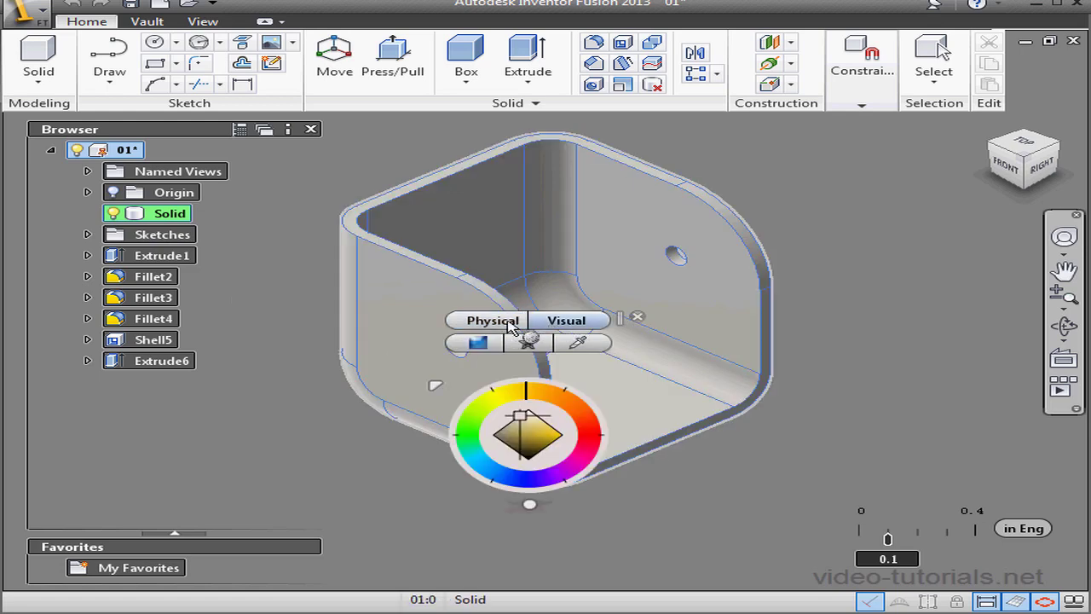
{"action": "left_click", "coordinate": [503, 322]}
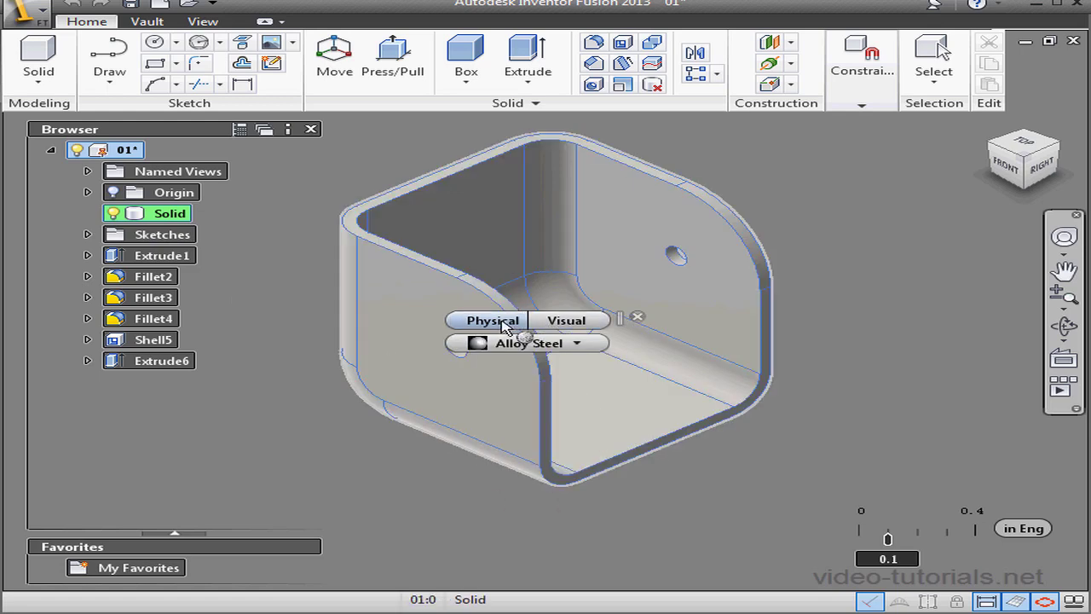
{"action": "left_click", "coordinate": [578, 344]}
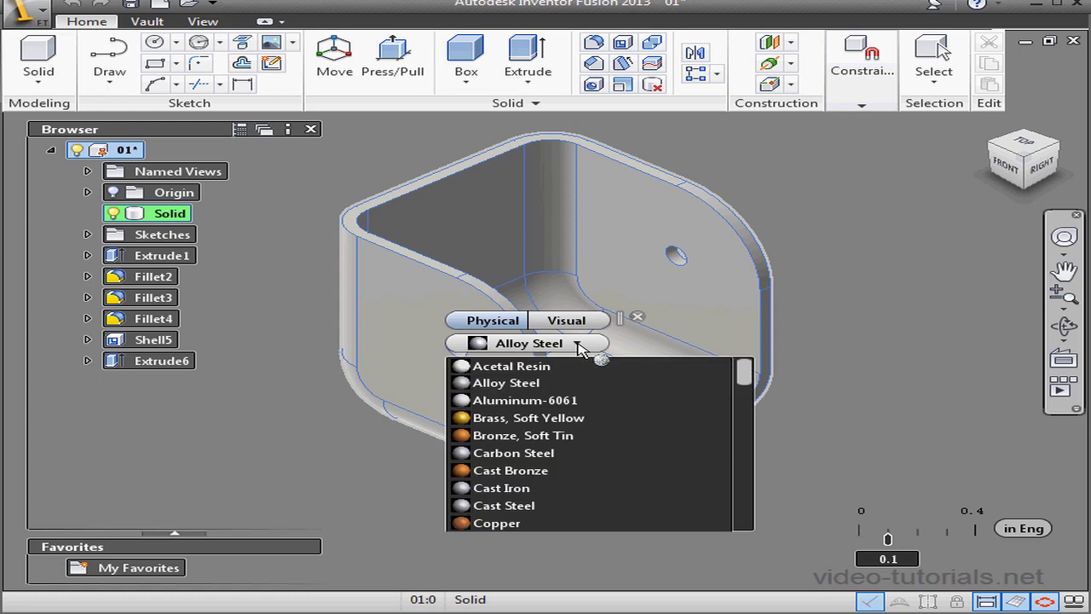
{"action": "left_click", "coordinate": [538, 401]}
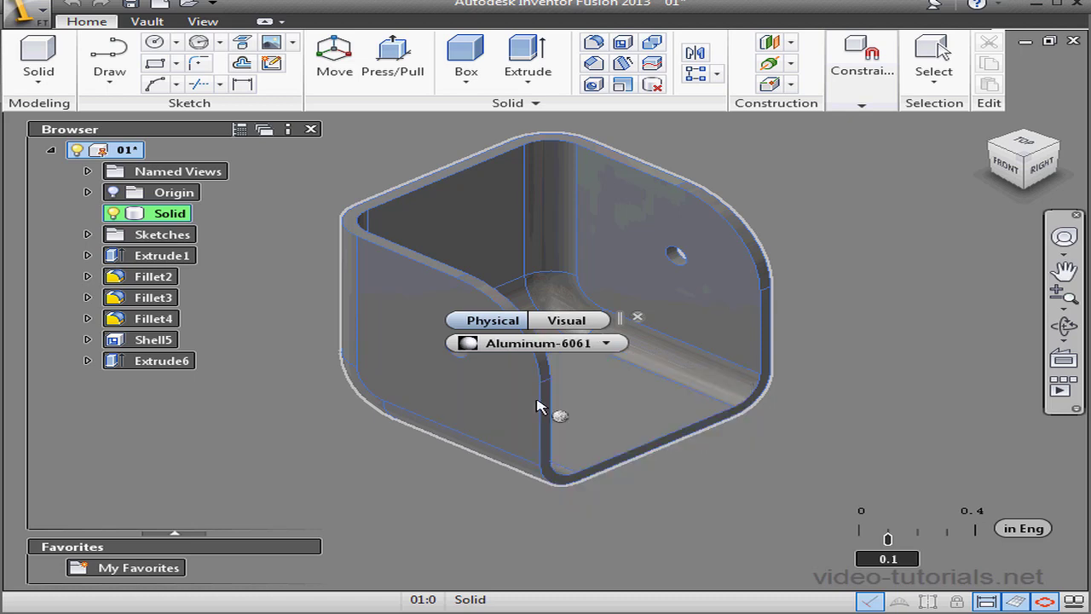
- Assign the visual material Anodized - Blue from the Autodesk Library's Metal category to the whole solid
{"action": "left_click", "coordinate": [568, 322]}
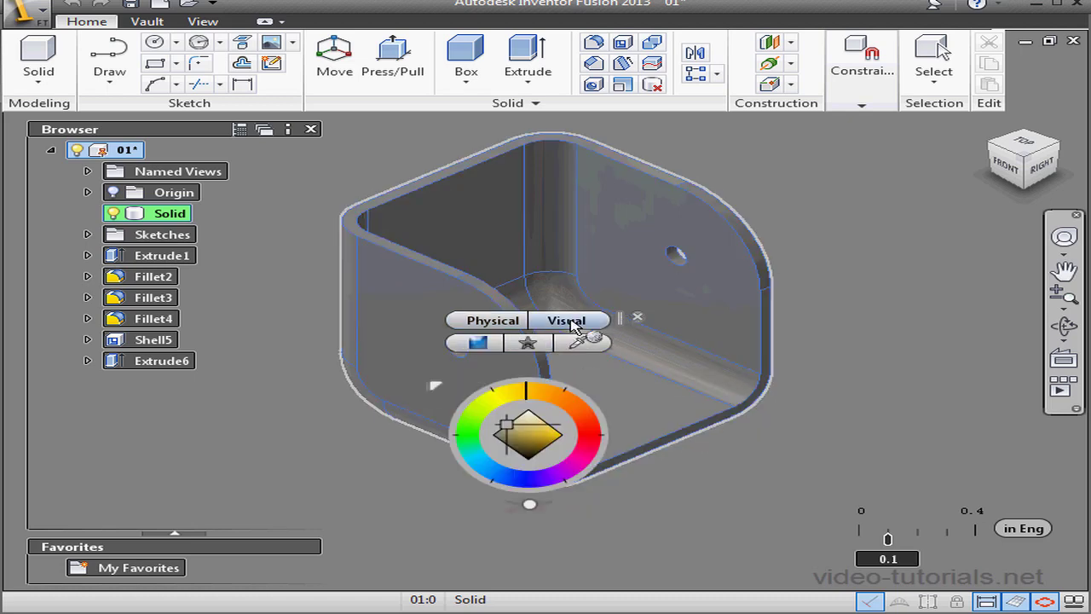
{"action": "left_click", "coordinate": [497, 344]}
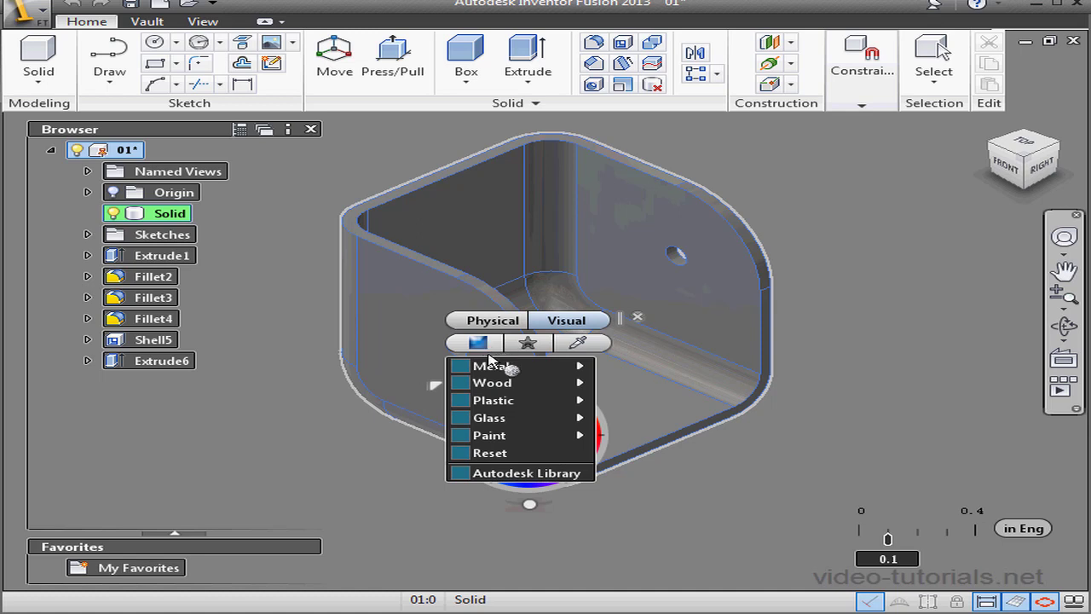
{"action": "left_click", "coordinate": [543, 473]}
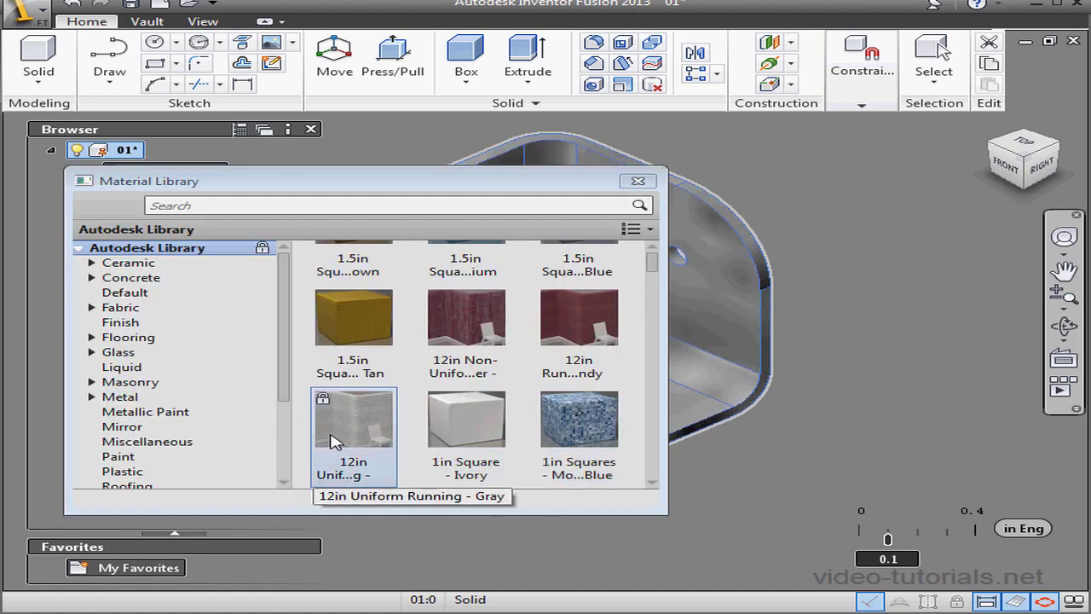
{"action": "left_click", "coordinate": [119, 396]}
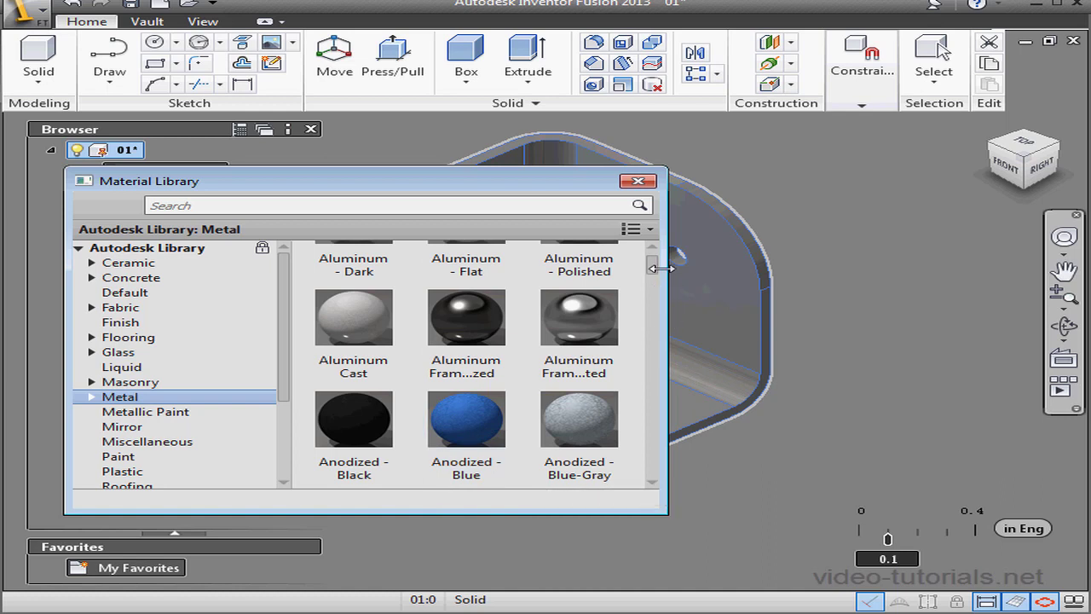
{"action": "right_click", "coordinate": [468, 430]}
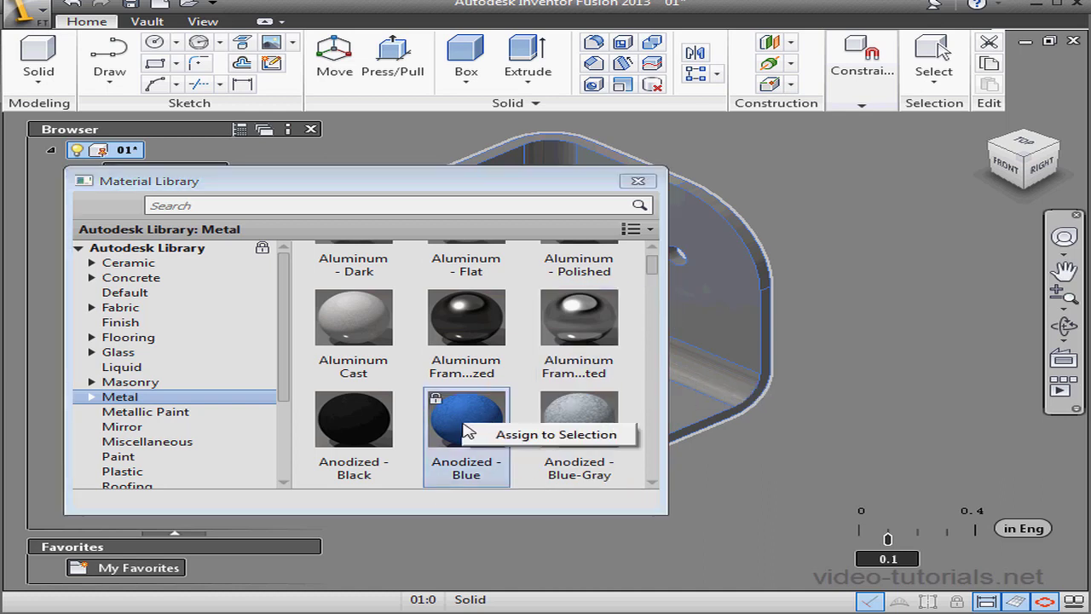
{"action": "left_click", "coordinate": [521, 436]}
{"action": "scroll", "coordinate": [599, 362], "scroll_direction": "up", "scroll_amount": 1}
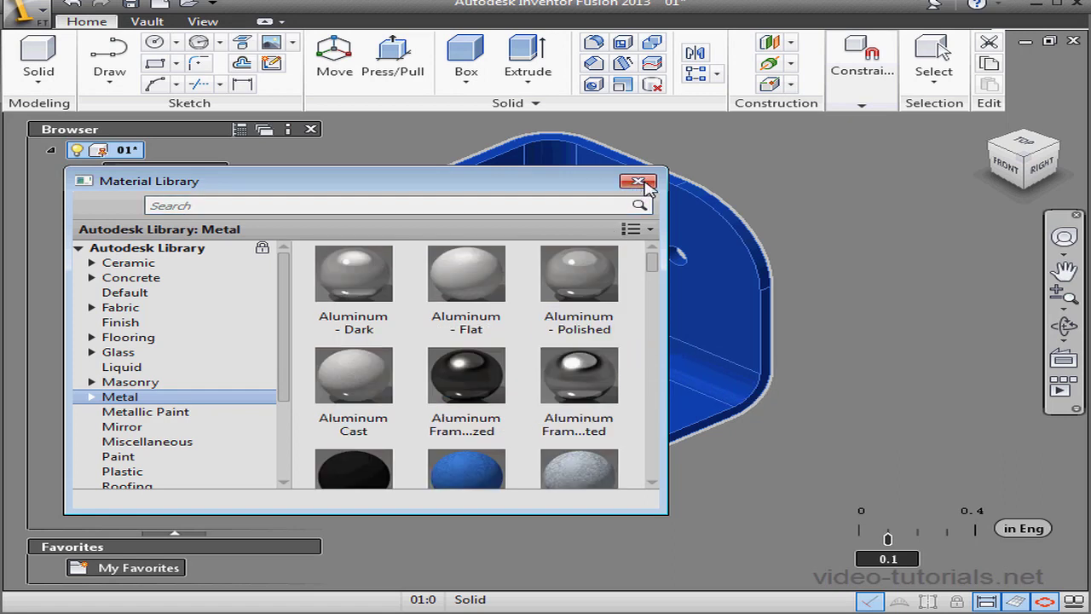
{"action": "left_click", "coordinate": [645, 184]}
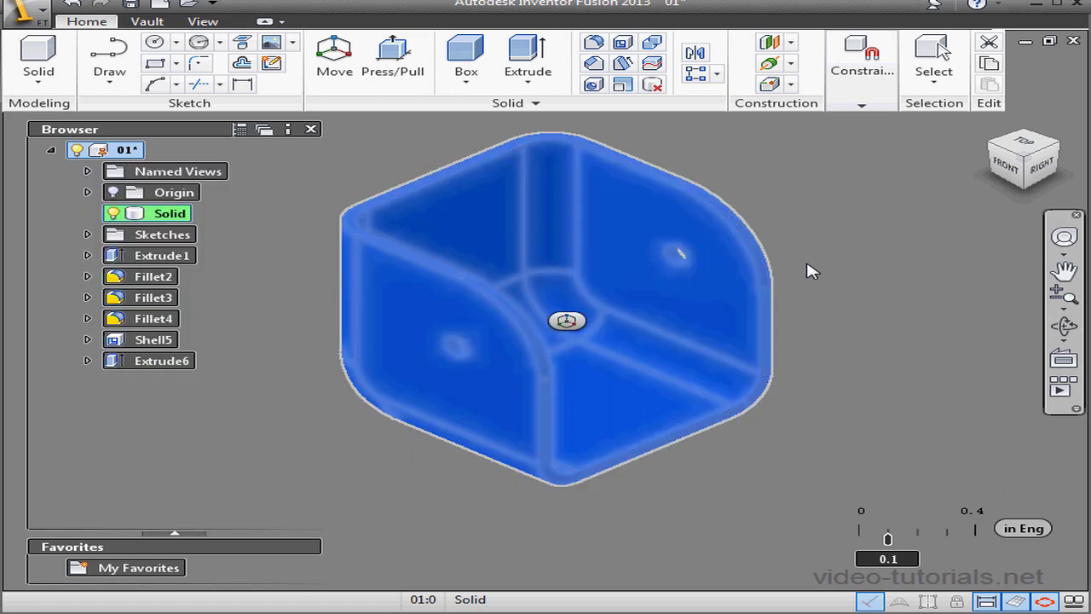
{"action": "left_click", "coordinate": [814, 268]}
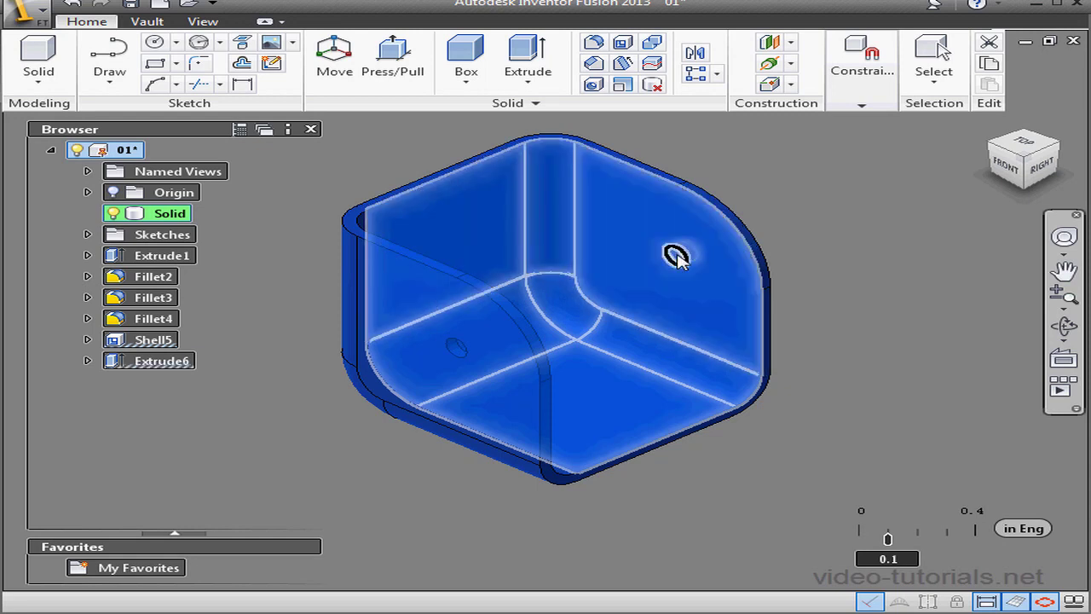
- Assign the visual material Aluminum - Dark from the Autodesk Library's Metal category to the container's inner faces and hole faces
{"action": "left_click", "coordinate": [1058, 147]}
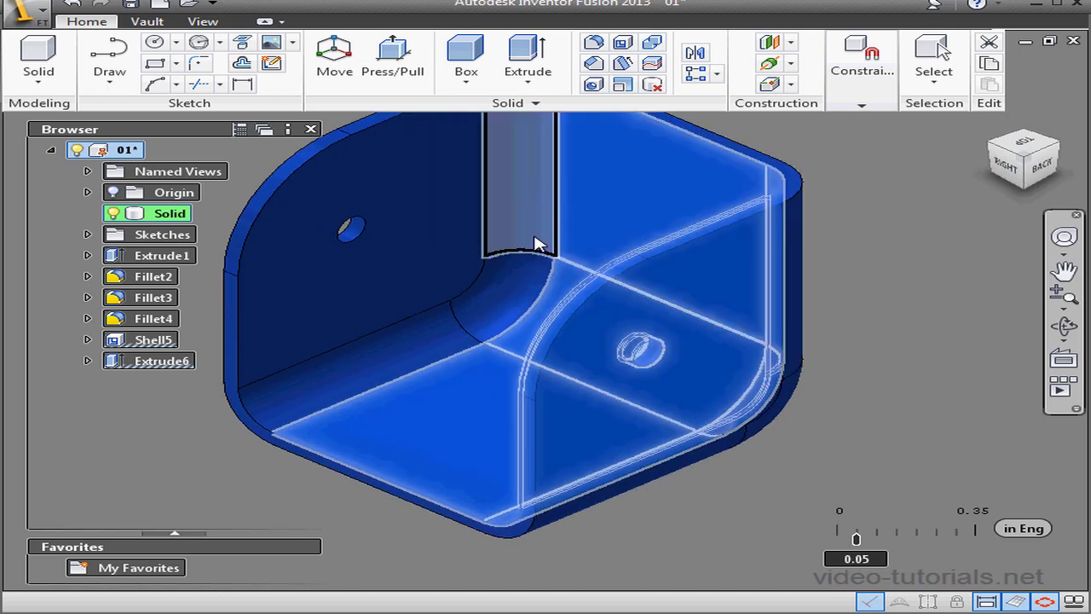
{"action": "left_click", "coordinate": [351, 228]}
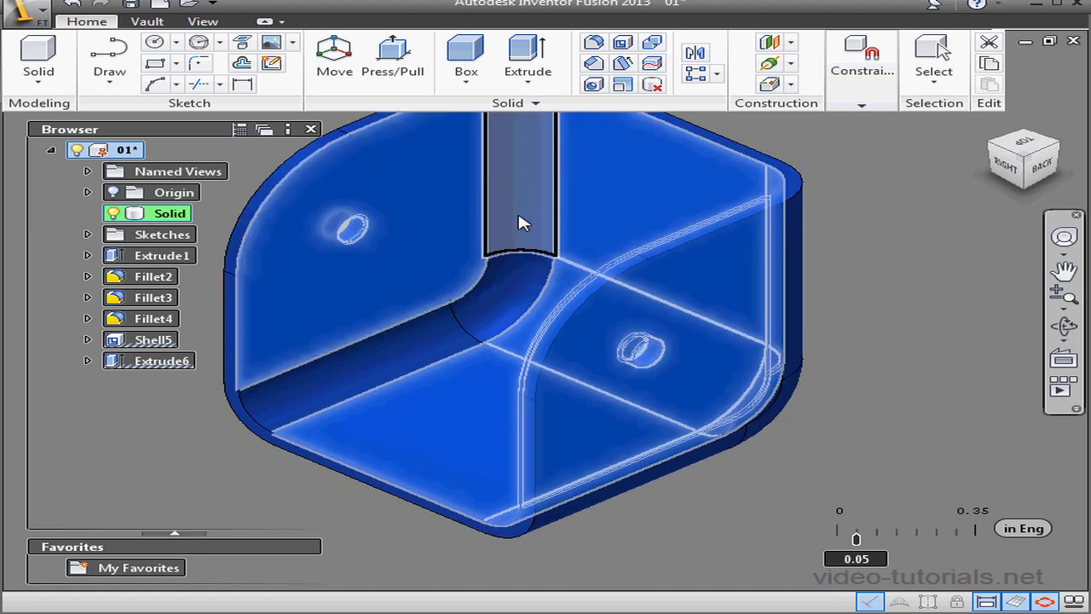
{"action": "left_click", "coordinate": [437, 346]}
{"action": "right_click", "coordinate": [436, 240]}
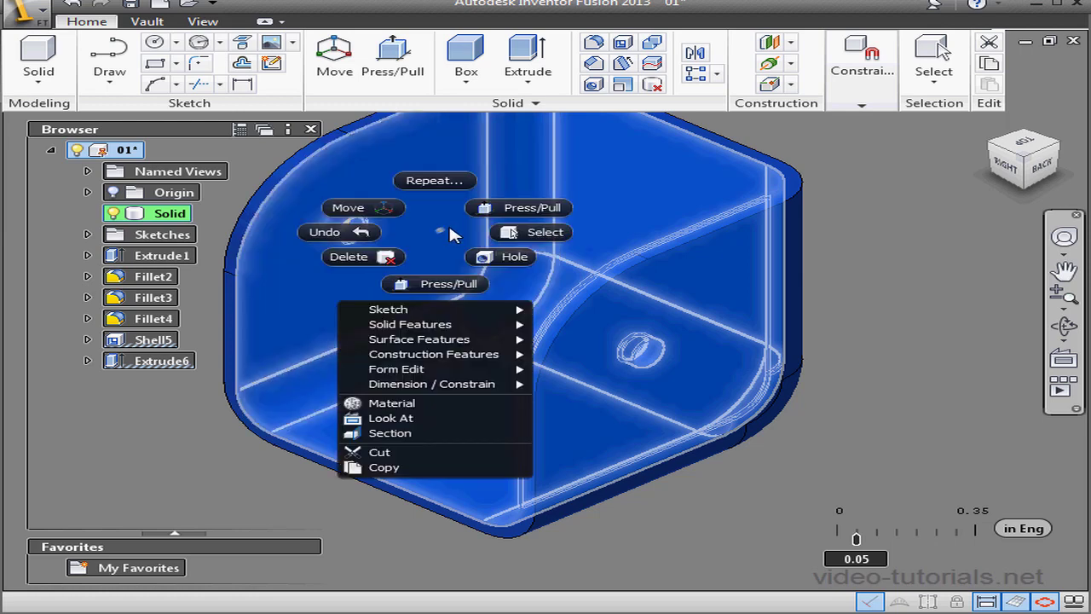
{"action": "left_click", "coordinate": [438, 410]}
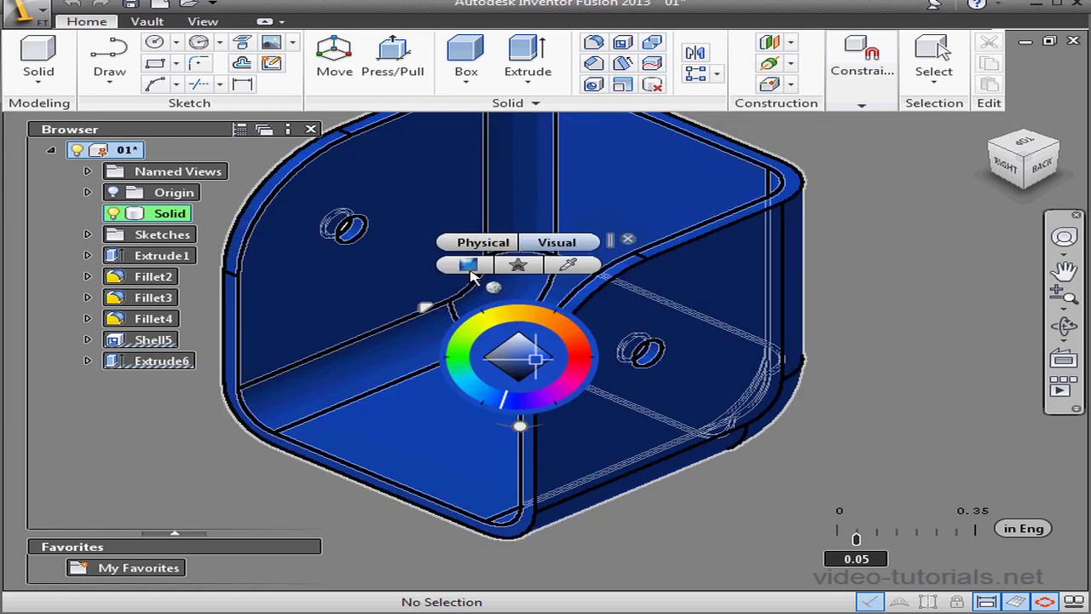
{"action": "left_click", "coordinate": [467, 264]}
{"action": "left_click", "coordinate": [512, 397]}
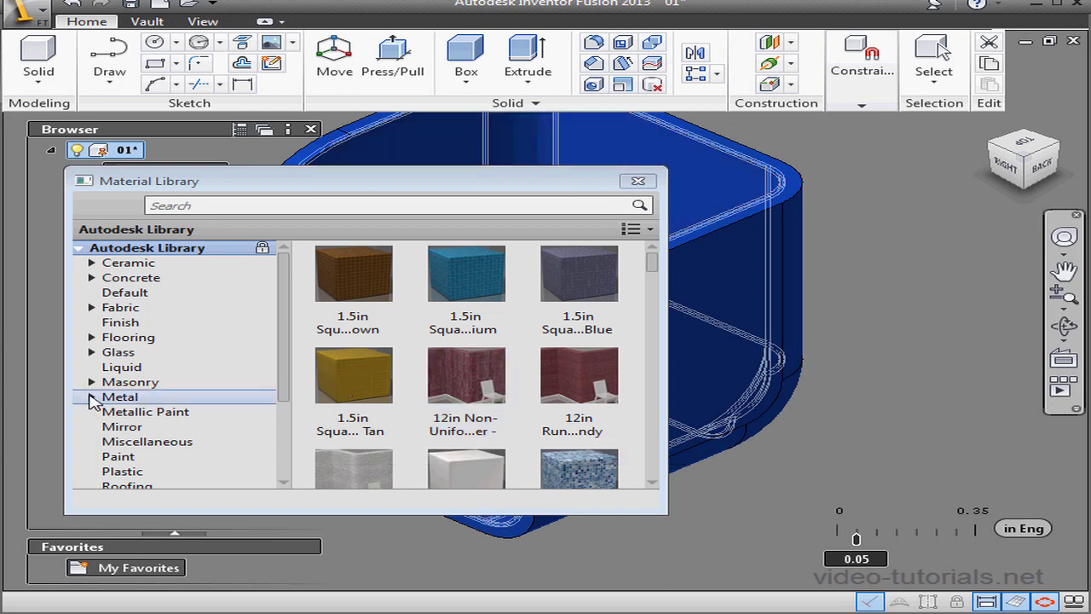
{"action": "left_click", "coordinate": [107, 397]}
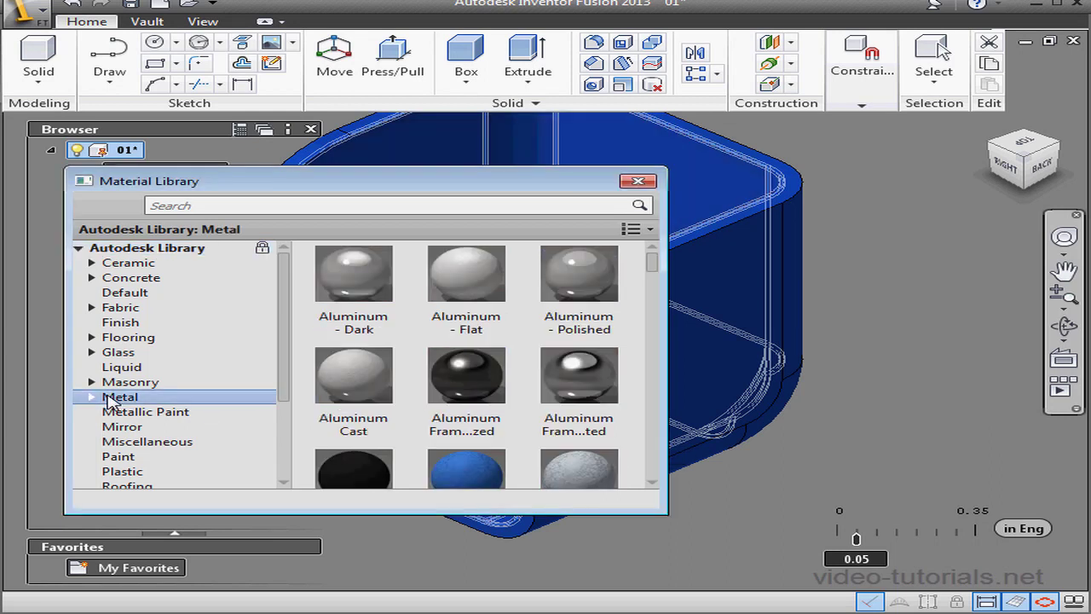
{"action": "left_click", "coordinate": [369, 284]}
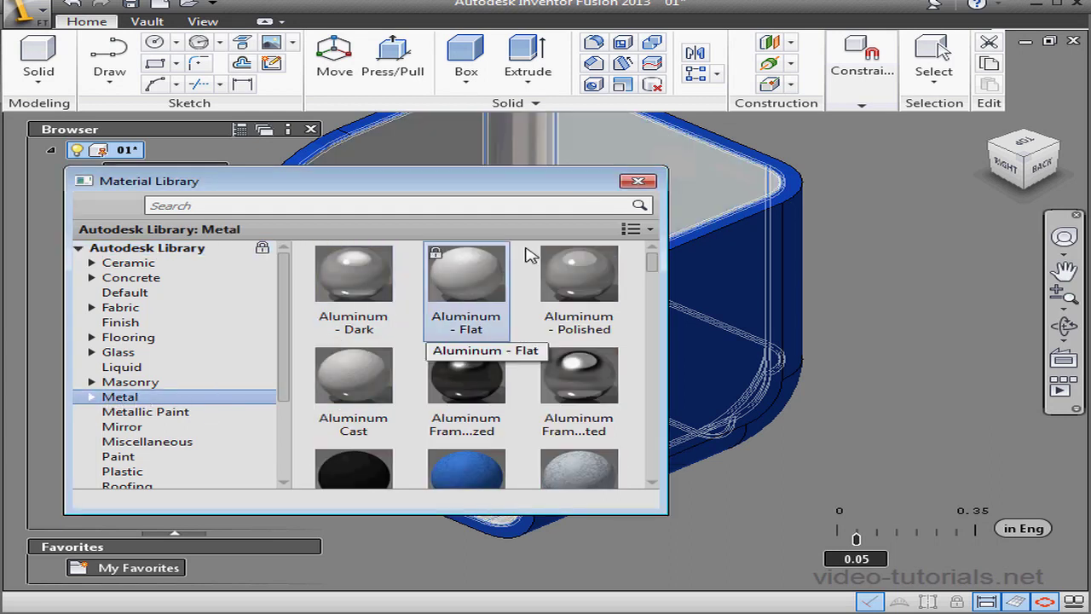
{"action": "left_click", "coordinate": [638, 181]}
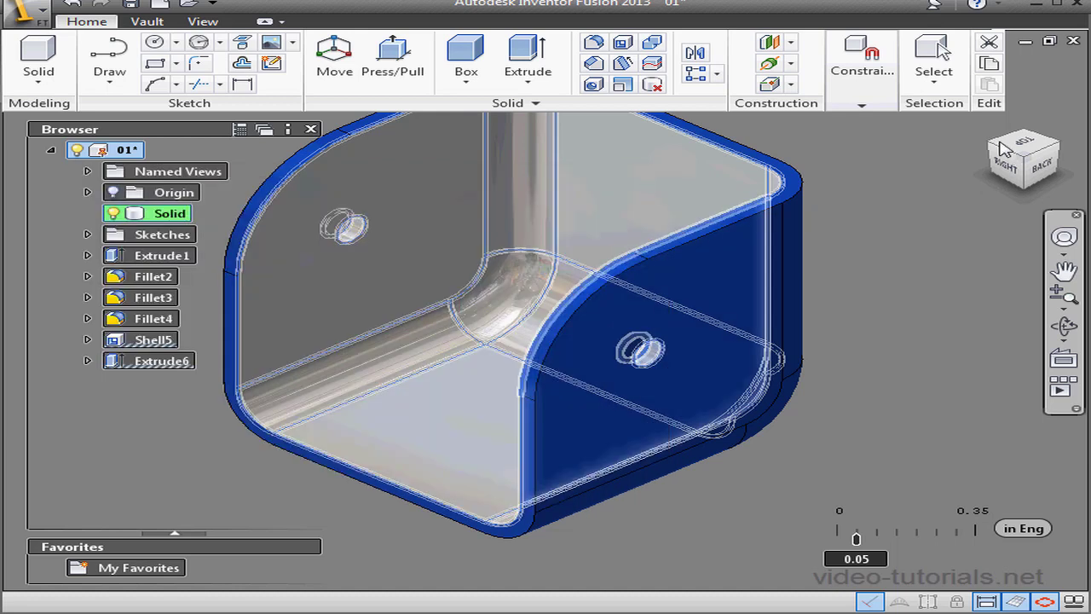
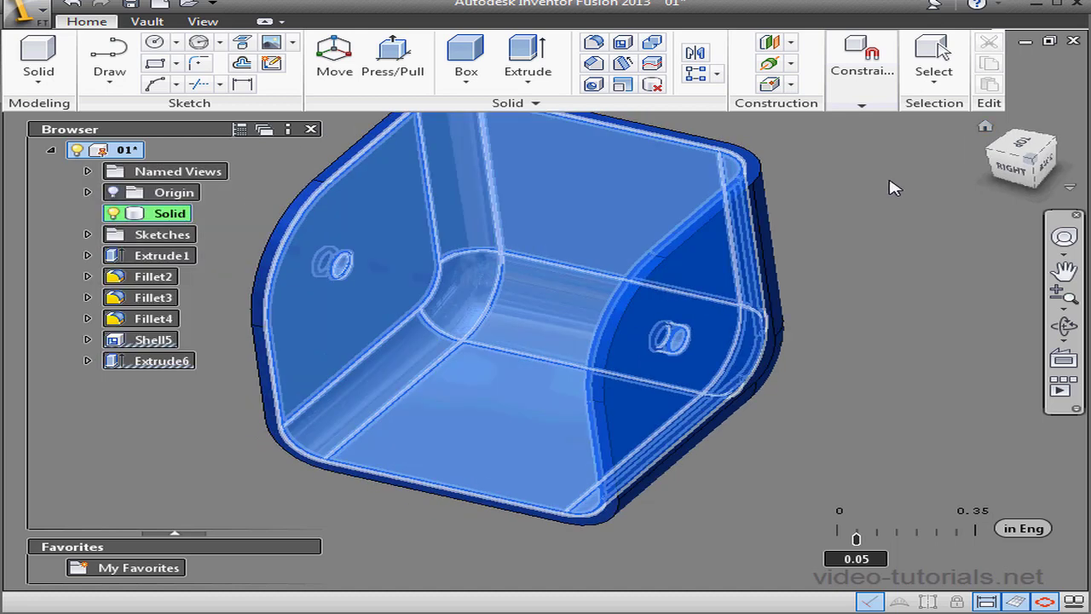
{"action": "left_click", "coordinate": [904, 179]}
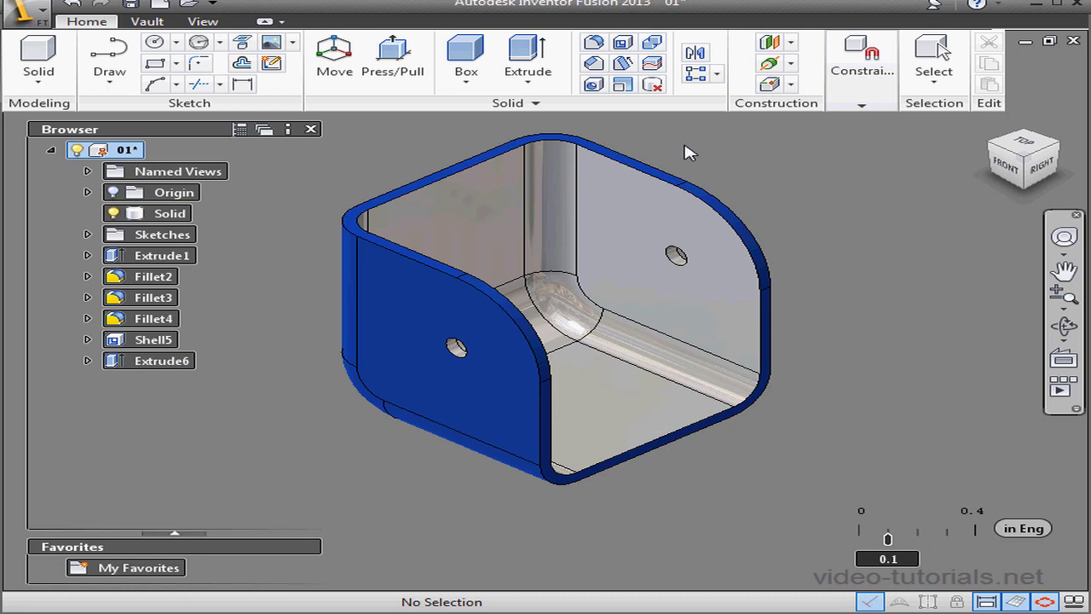
- Turn on the Ambient Occlusion, Shadow, Silhouette and Floor Reflection visual effects
{"action": "left_click", "coordinate": [203, 21]}
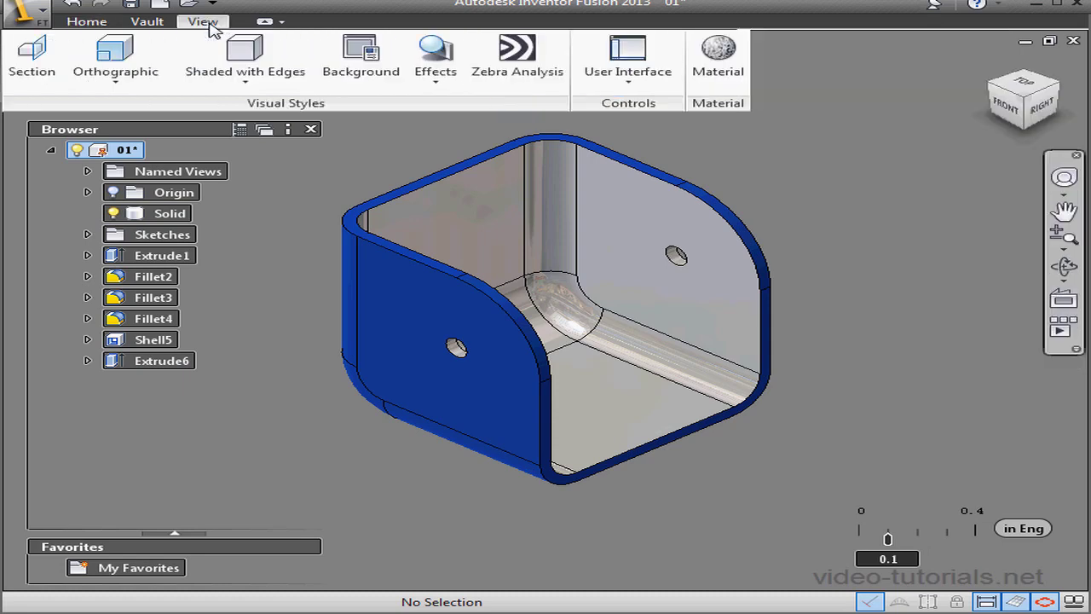
{"action": "left_click", "coordinate": [442, 87]}
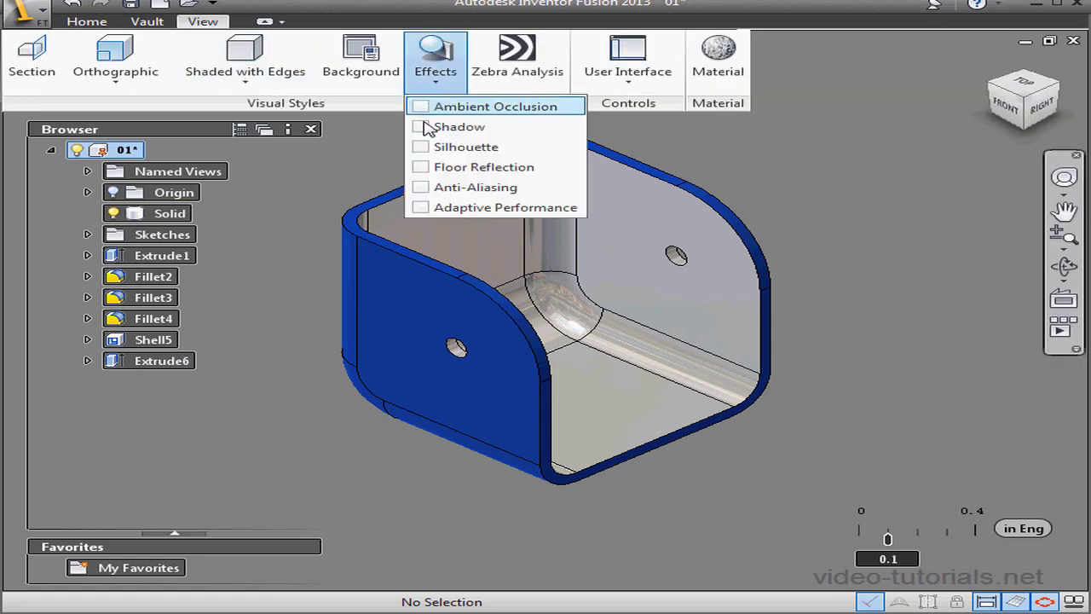
{"action": "left_click", "coordinate": [424, 114]}
{"action": "left_click", "coordinate": [427, 134]}
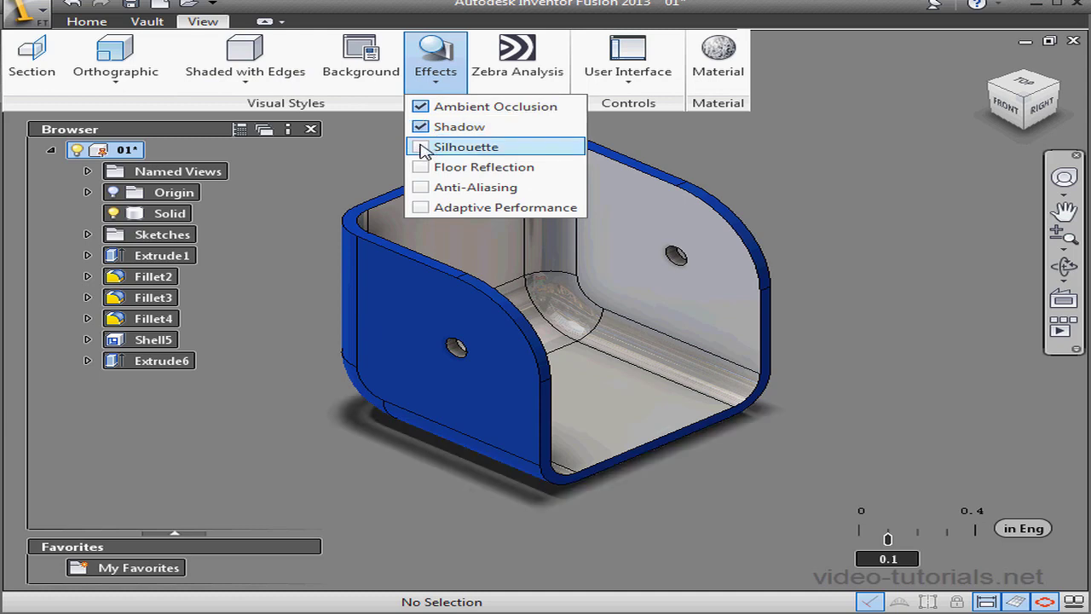
{"action": "left_click", "coordinate": [421, 148]}
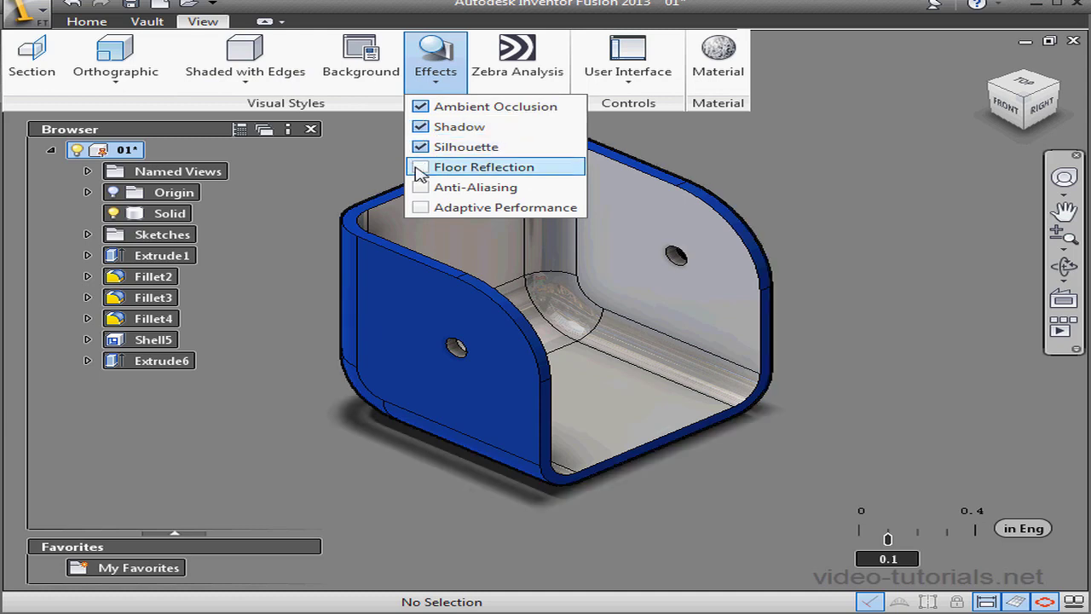
{"action": "left_click", "coordinate": [421, 168]}
{"action": "left_click", "coordinate": [378, 172]}
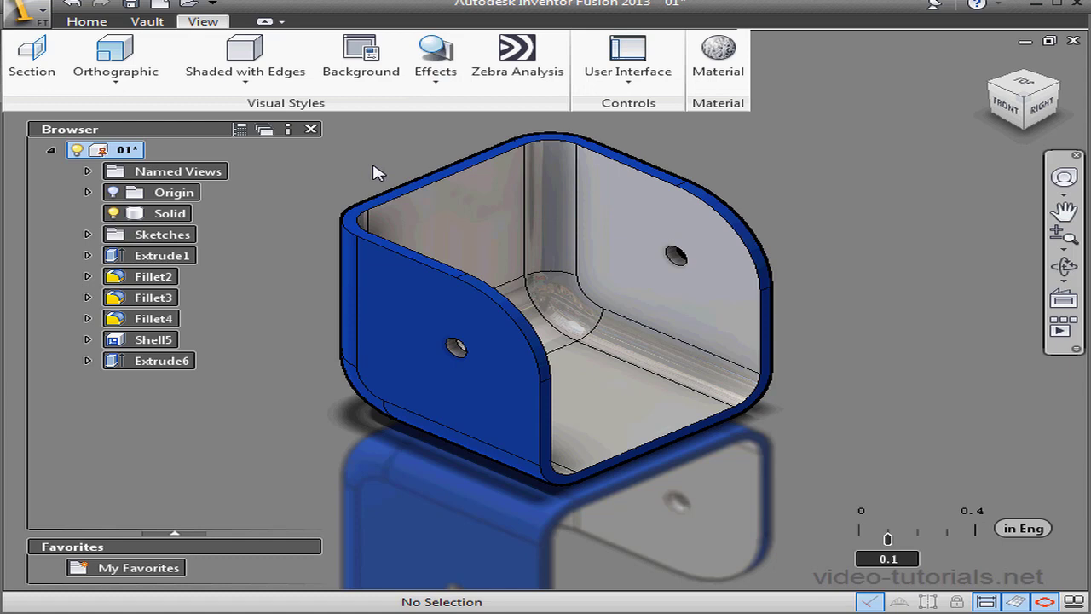
- Set up publishing the view as a JPEG image, with the resolution set to Current Document Window Size
{"action": "left_click", "coordinate": [39, 16]}
{"action": "mouse_move", "coordinate": [132, 320]}
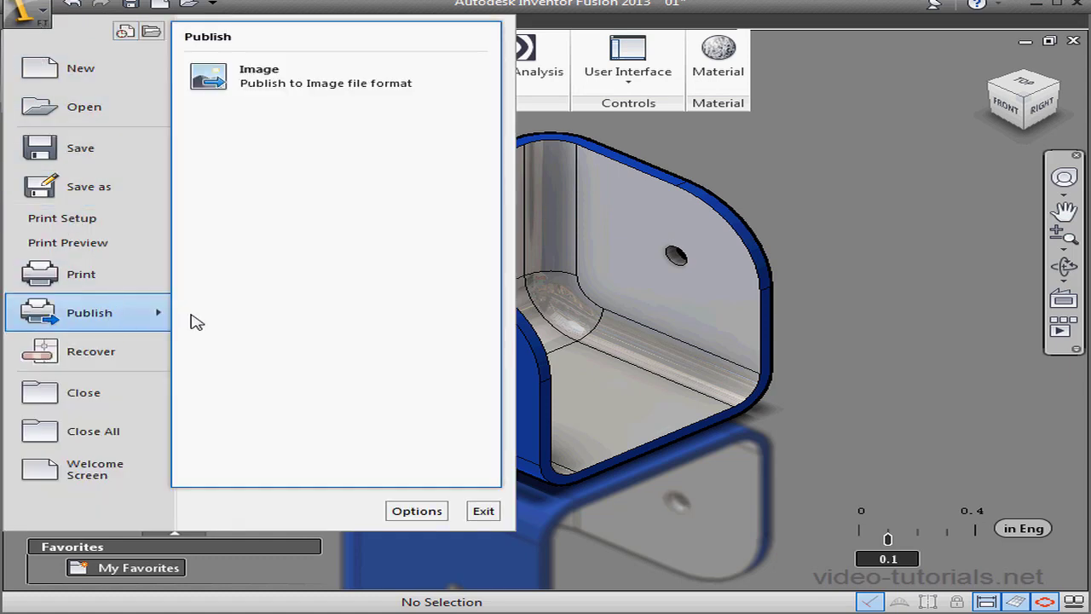
{"action": "left_click", "coordinate": [247, 75]}
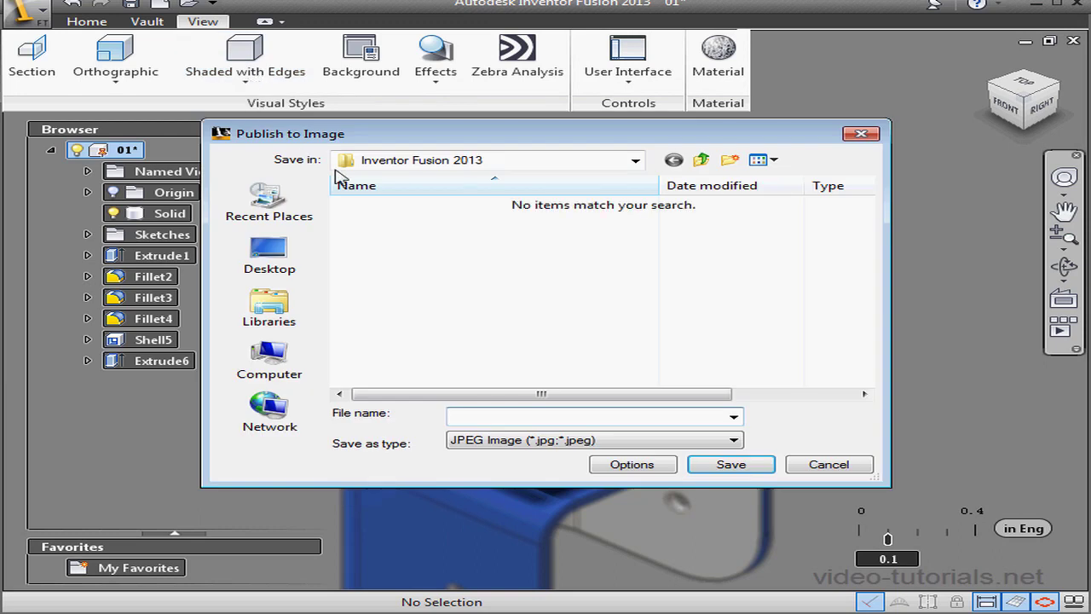
{"action": "left_click", "coordinate": [733, 440]}
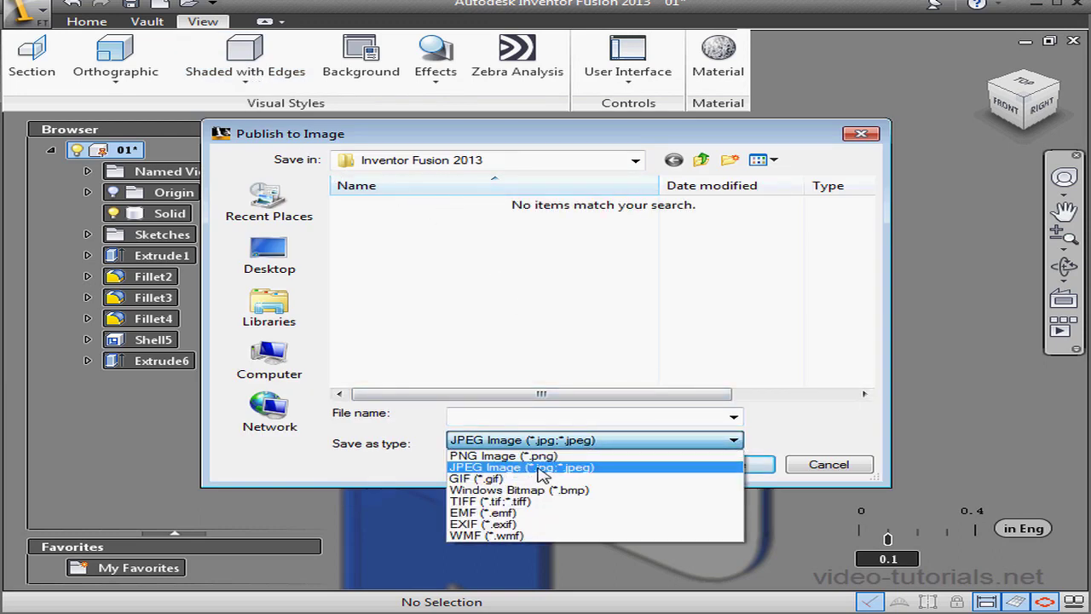
{"action": "left_click", "coordinate": [544, 468]}
{"action": "left_click", "coordinate": [635, 467]}
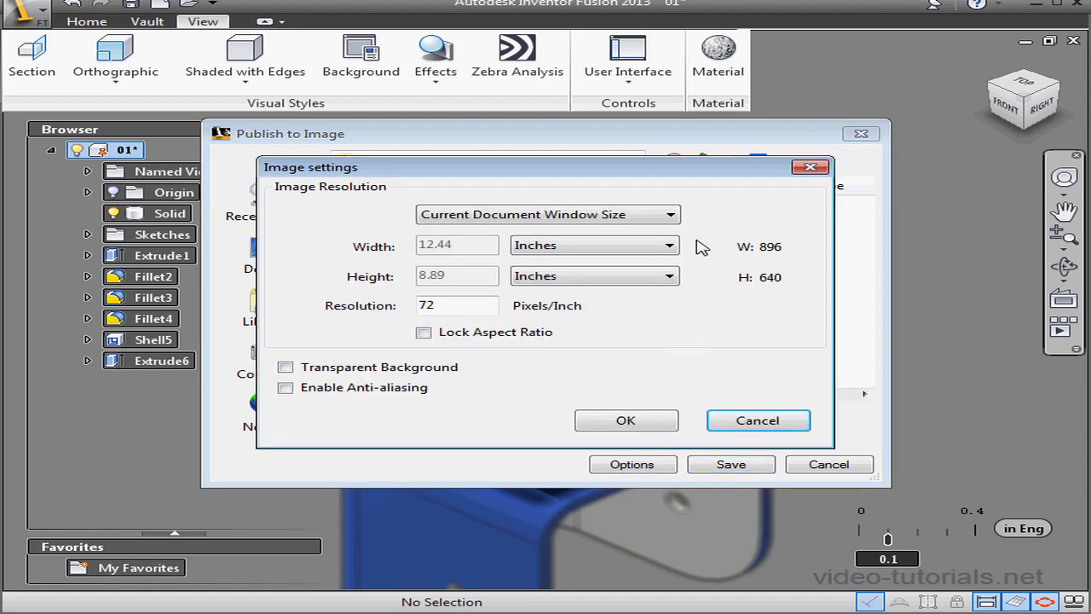
{"action": "left_click", "coordinate": [672, 217]}
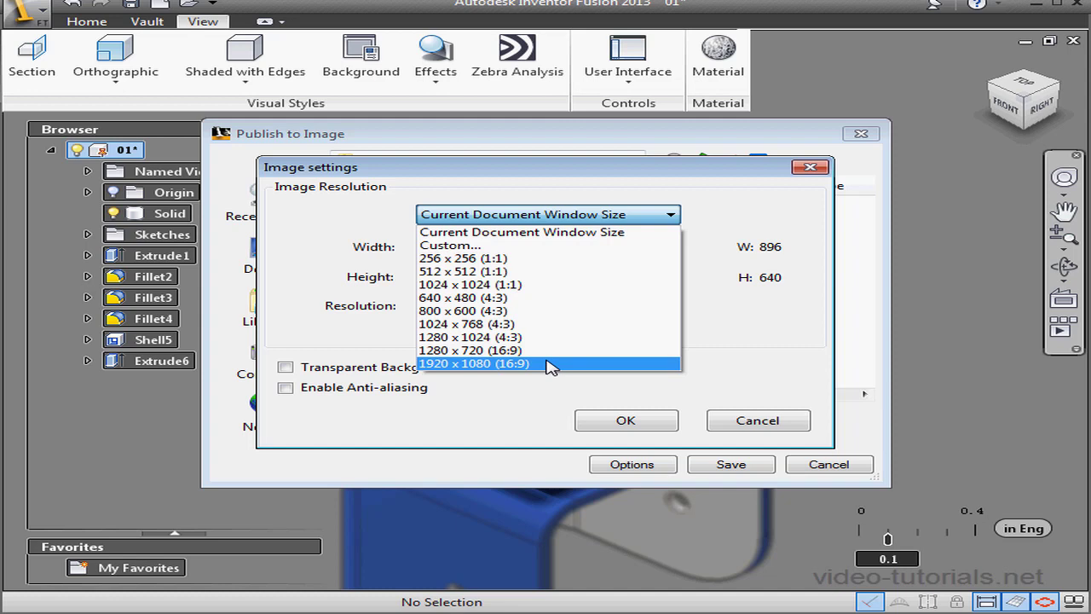
{"action": "left_click", "coordinate": [606, 237]}
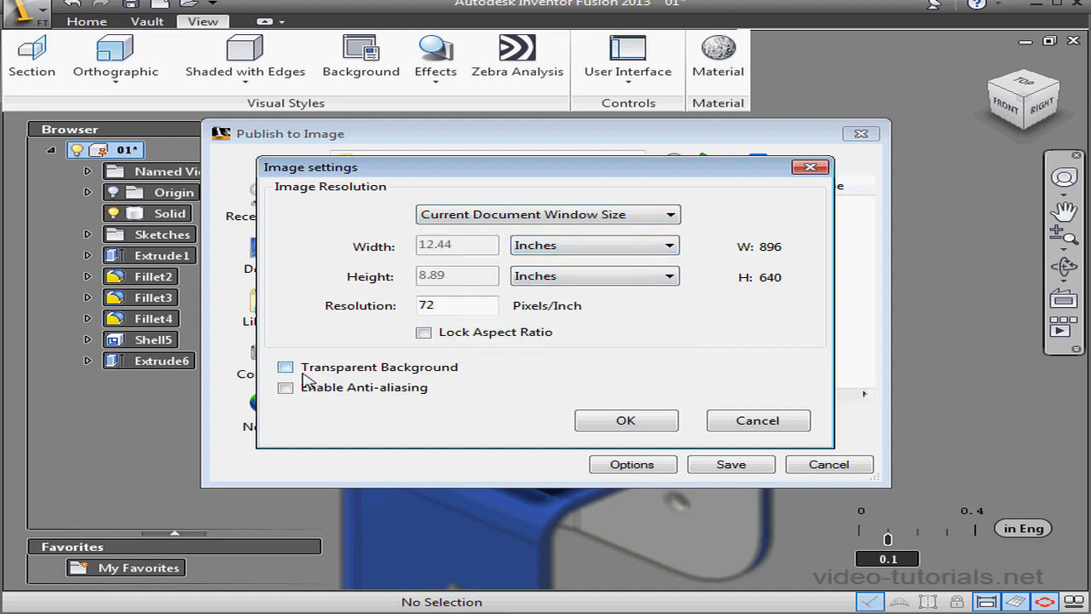
{"action": "left_click", "coordinate": [625, 421]}
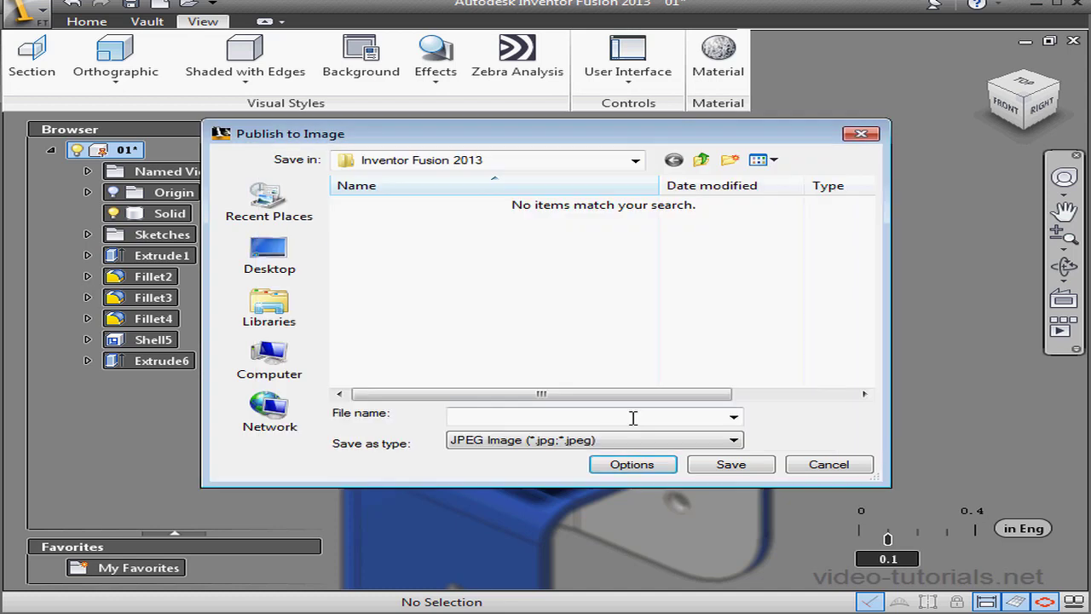
- Name the published image 01 and save it in the Inventor Fusion 2013 folder
{"action": "left_click", "coordinate": [486, 414]}
{"action": "type", "text": "01"}
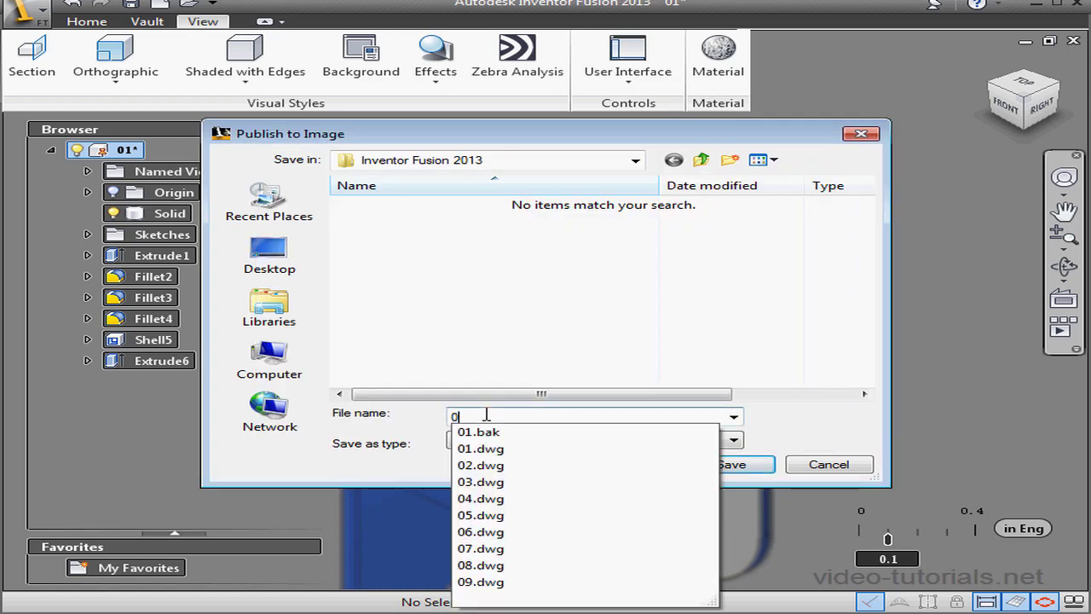
{"action": "left_click", "coordinate": [756, 466]}
{"action": "left_click", "coordinate": [761, 472]}
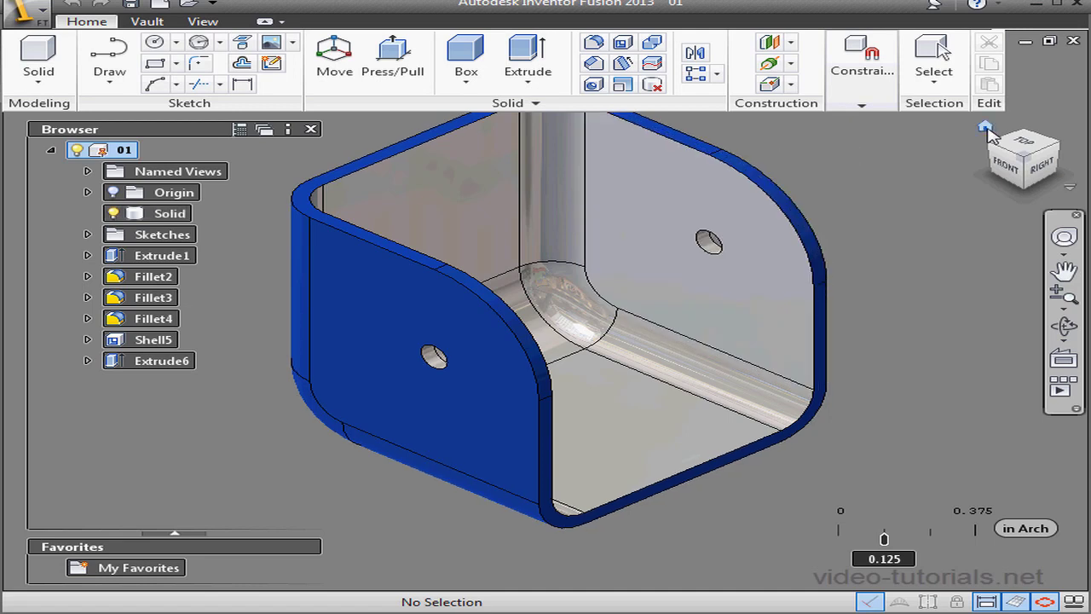
- Dissolve all features of the solid and remove its appearance override
{"action": "left_click", "coordinate": [986, 128]}
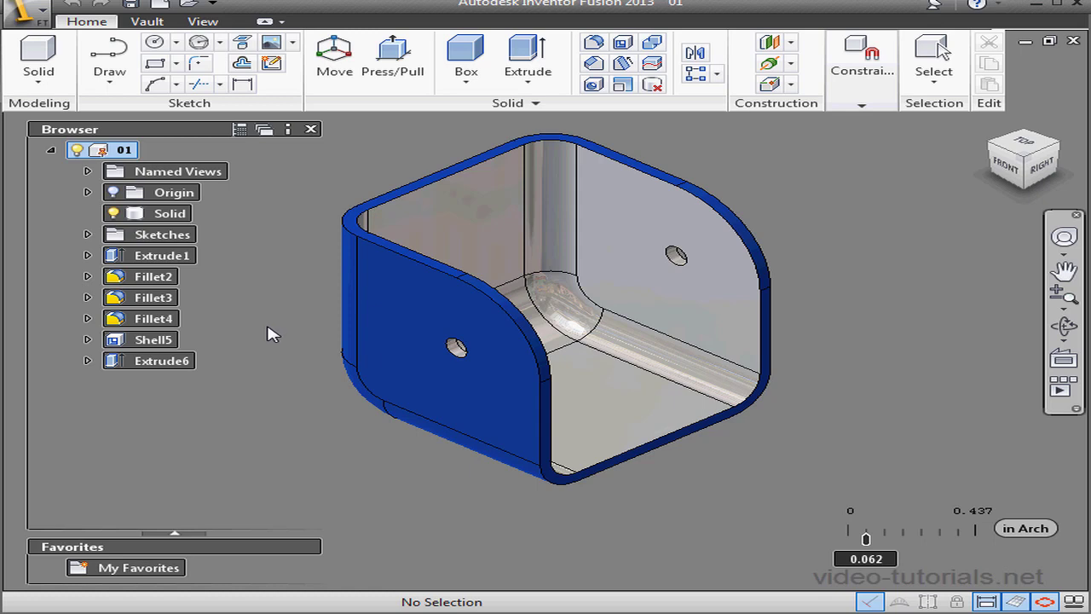
{"action": "right_click", "coordinate": [178, 216]}
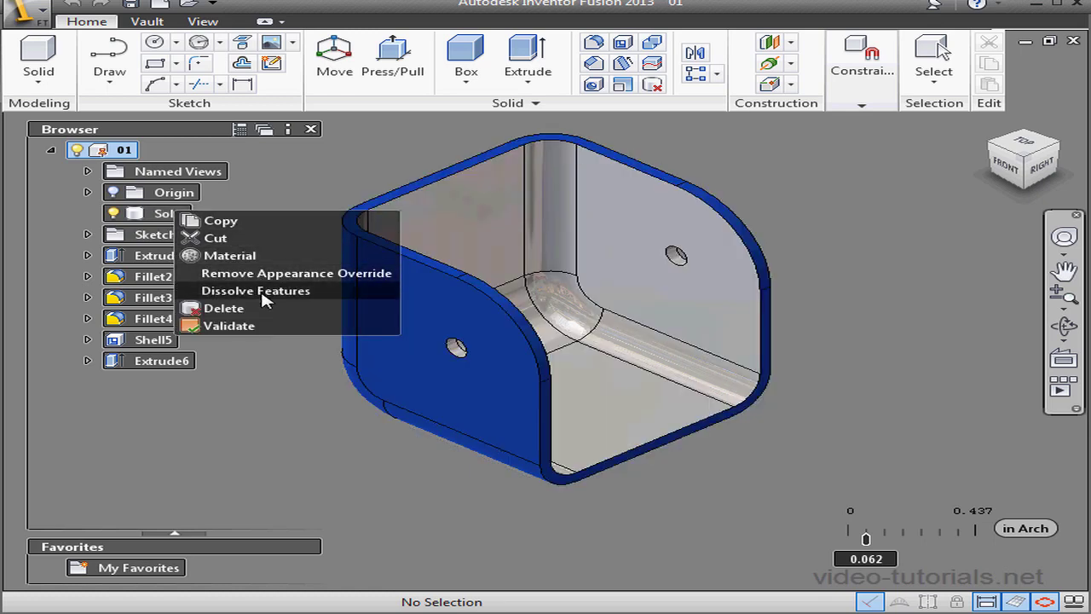
{"action": "left_click", "coordinate": [262, 292]}
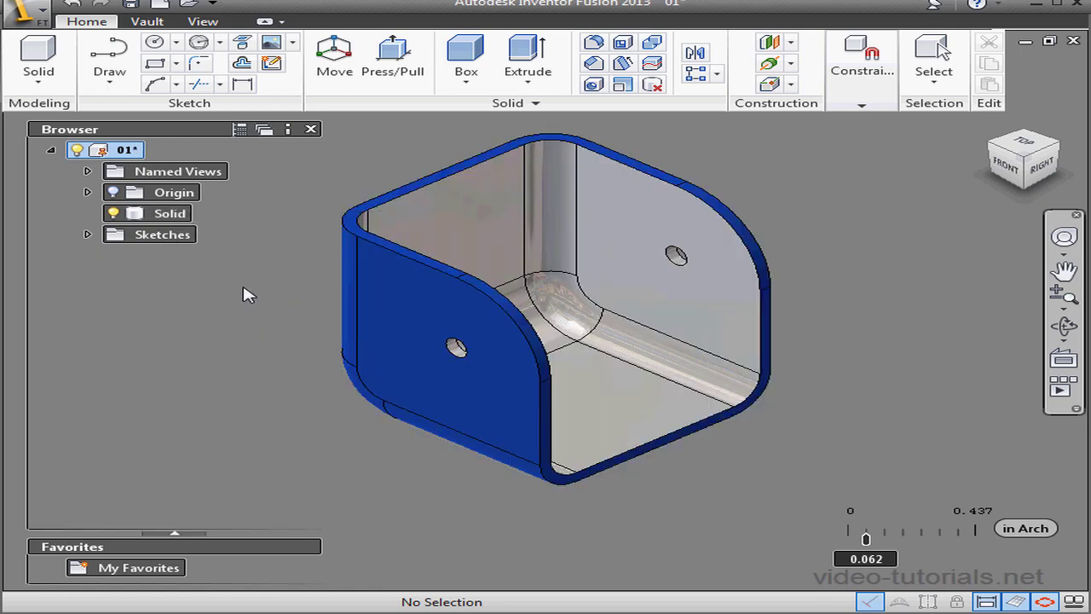
{"action": "right_click", "coordinate": [167, 216]}
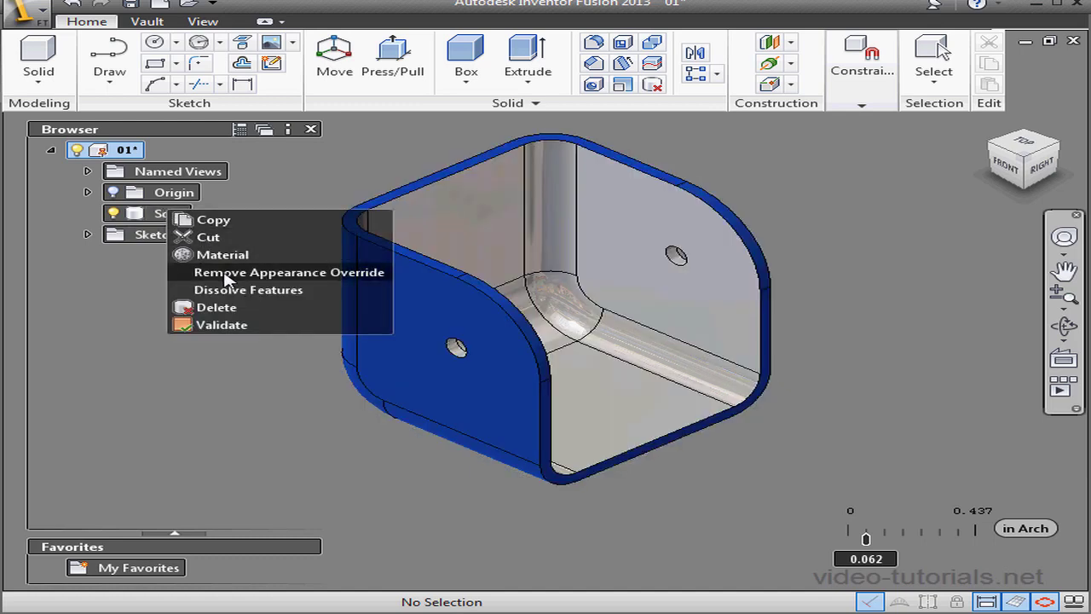
{"action": "left_click", "coordinate": [226, 276]}
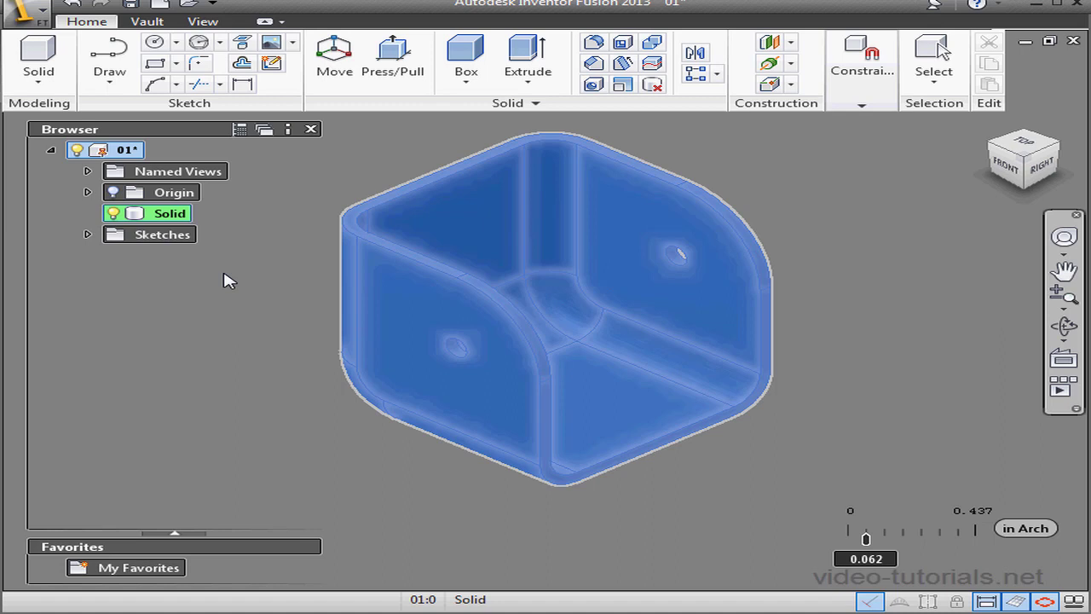
- Change the solid's physical material to Alloy Steel
{"action": "right_click", "coordinate": [177, 216]}
{"action": "left_click", "coordinate": [228, 260]}
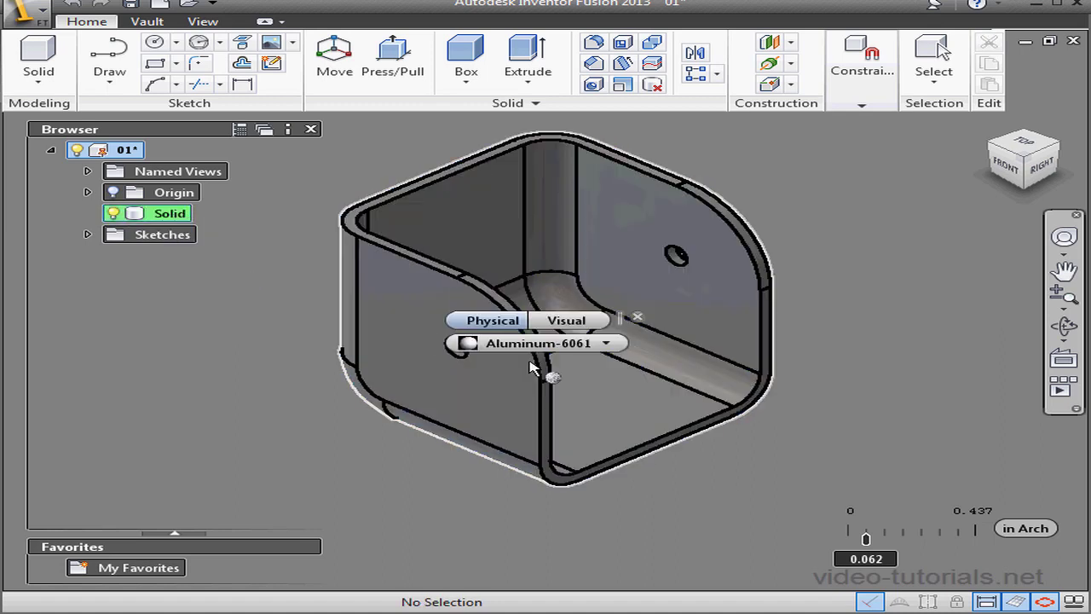
{"action": "left_click", "coordinate": [580, 347]}
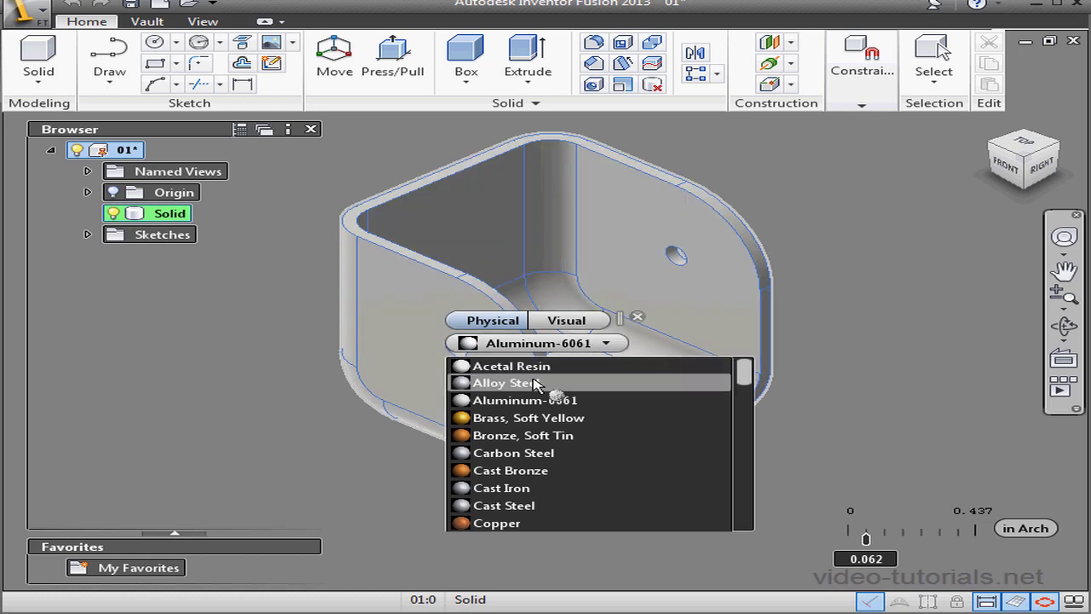
{"action": "left_click", "coordinate": [520, 384]}
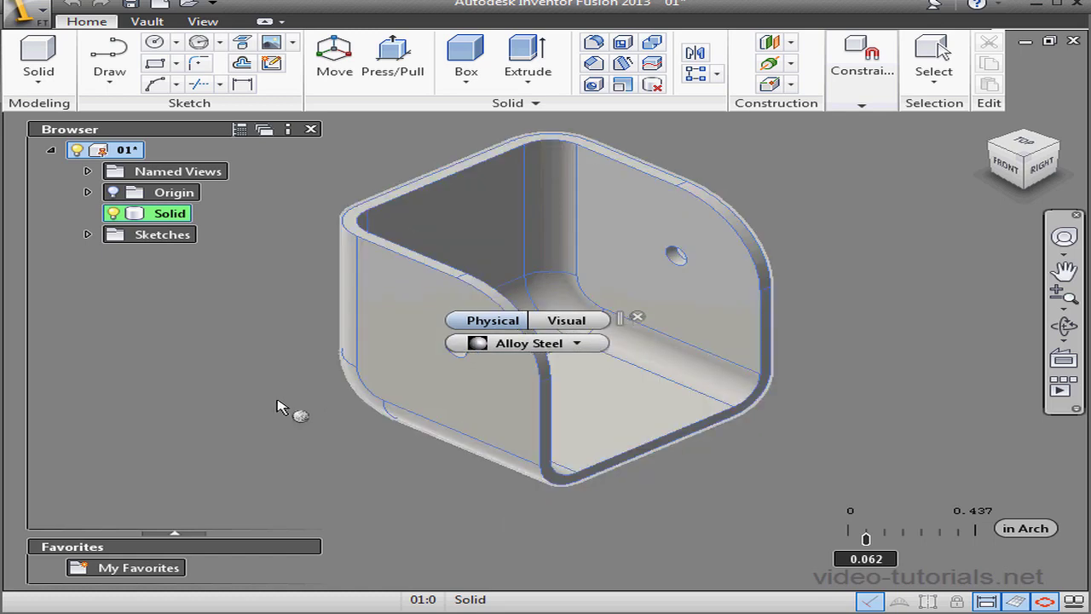
{"action": "left_click", "coordinate": [638, 317]}
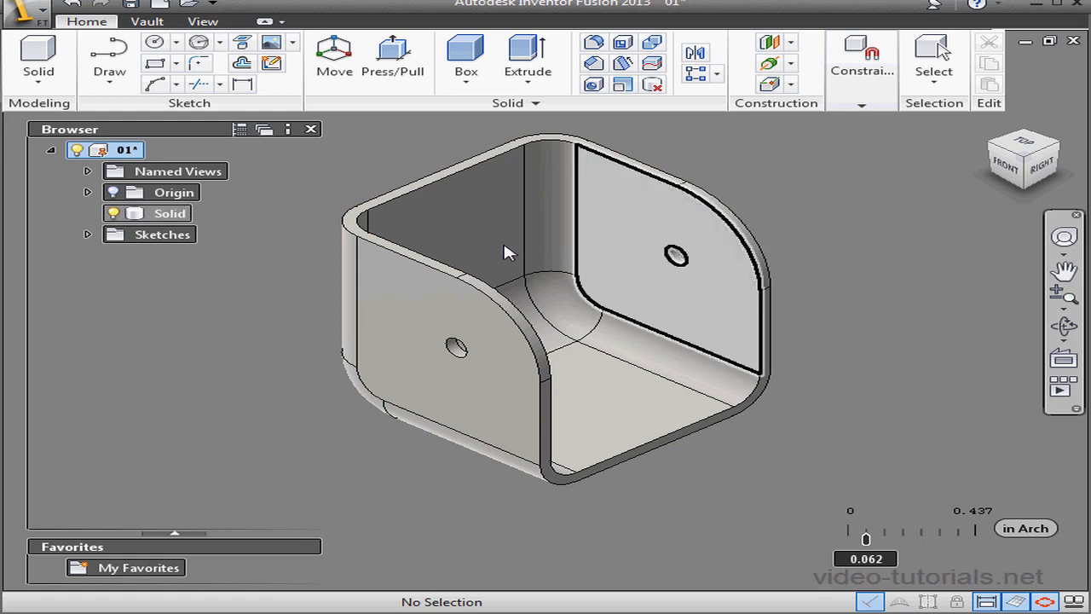
- Select both wall hole faces and the flat top rim face for a move, and reorient the triad to the front wall's outer vertical edge
{"action": "left_click", "coordinate": [454, 349]}
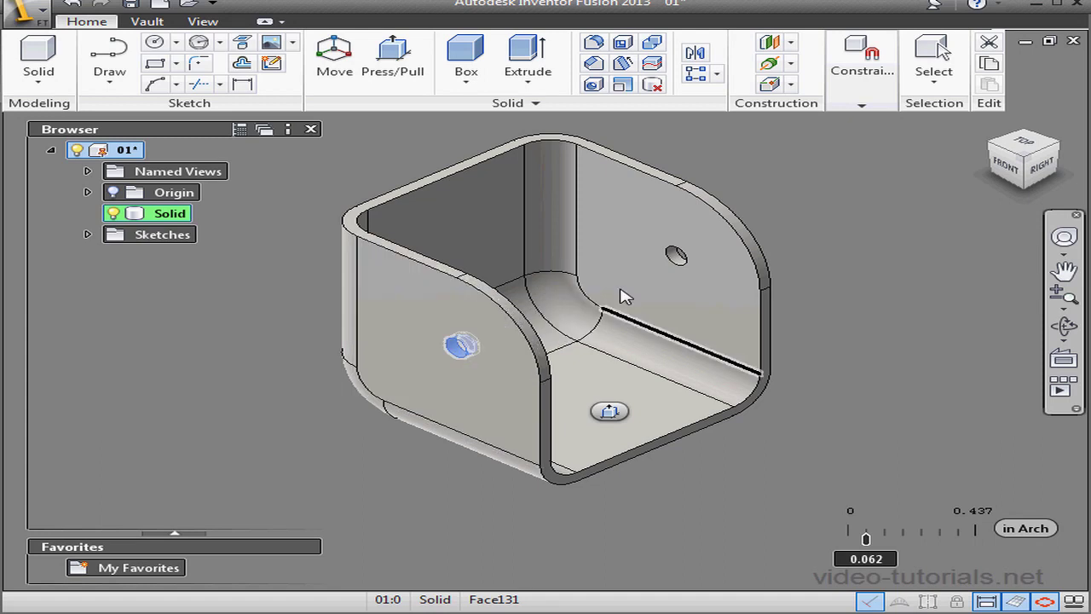
{"action": "left_click", "coordinate": [680, 254]}
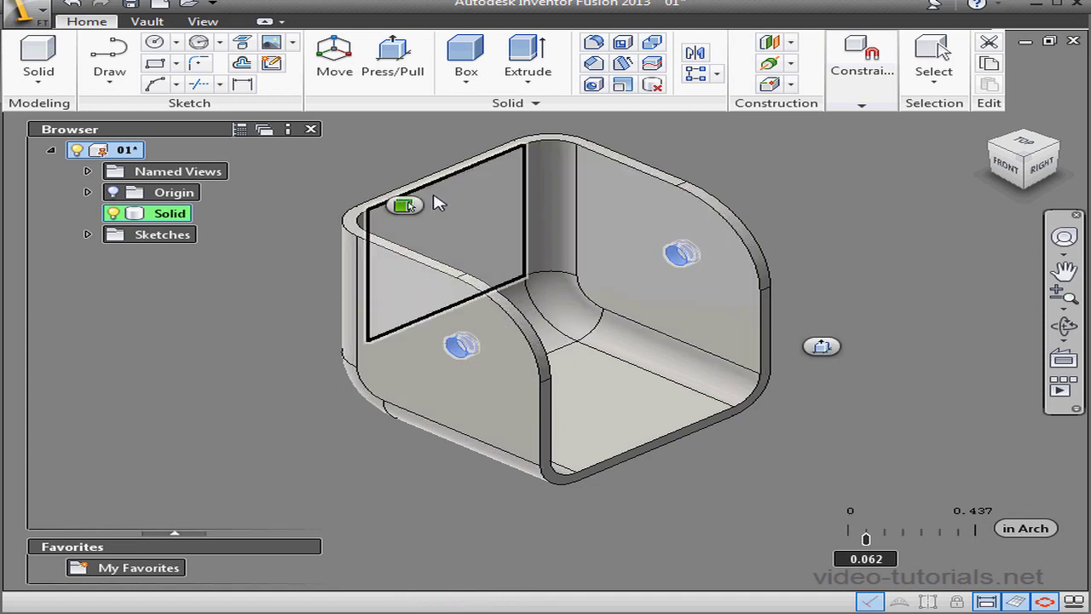
{"action": "left_click", "coordinate": [359, 214]}
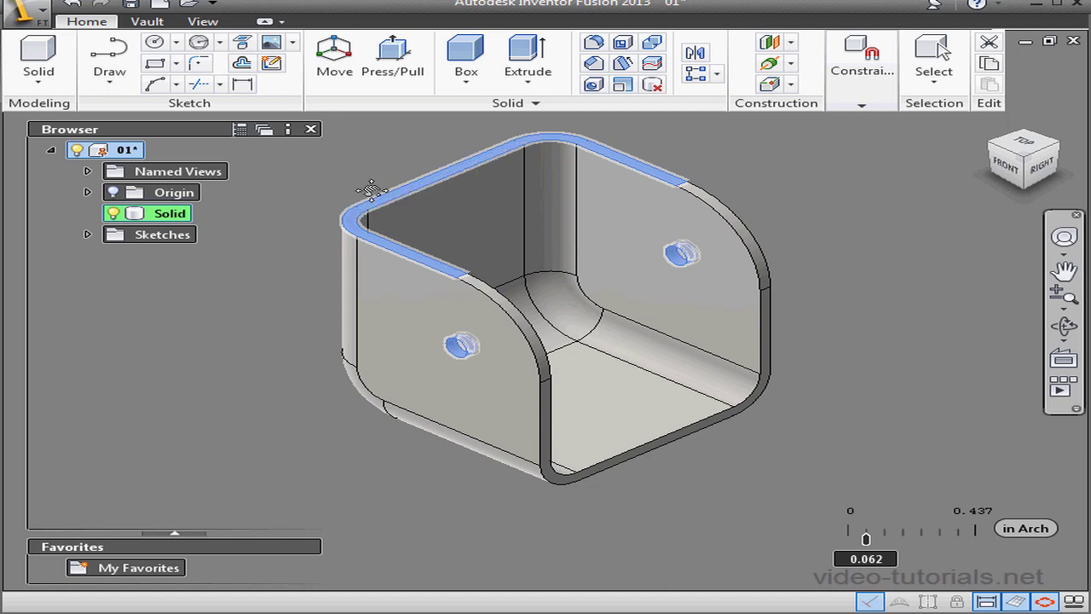
{"action": "middle_click_drag", "start_coordinate": [341, 175], "coordinate": [531, 244]}
{"action": "left_click", "coordinate": [335, 58]}
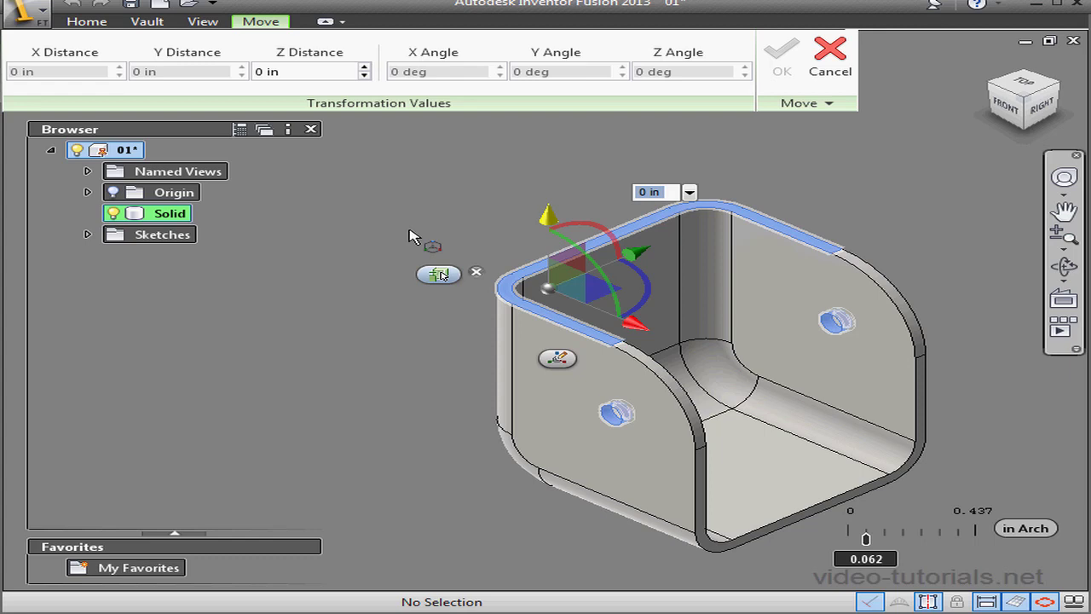
{"action": "left_click", "coordinate": [561, 363]}
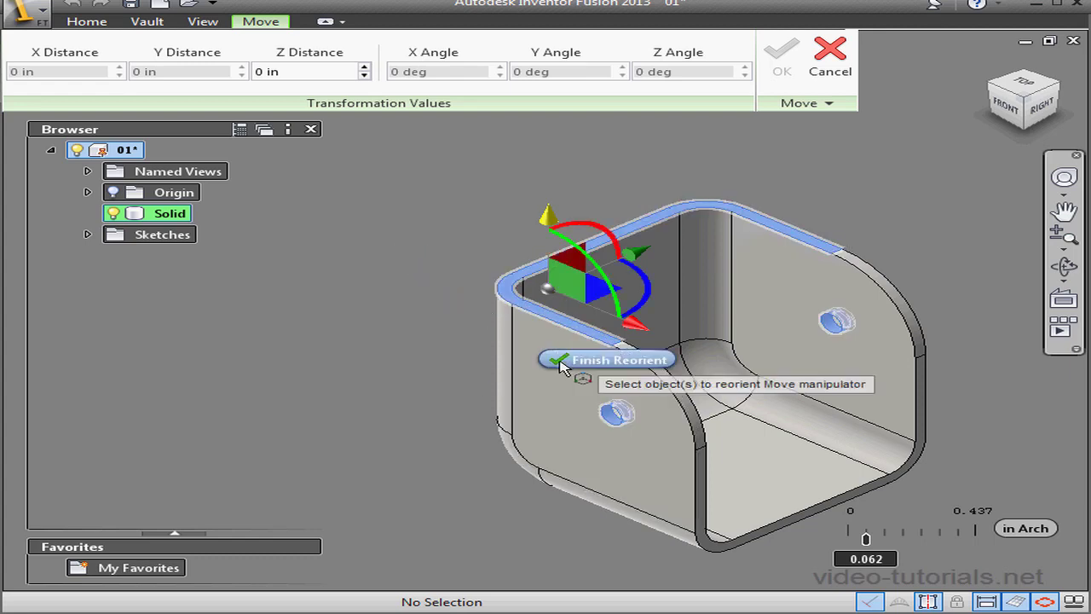
{"action": "left_click", "coordinate": [511, 383]}
{"action": "left_click", "coordinate": [550, 378]}
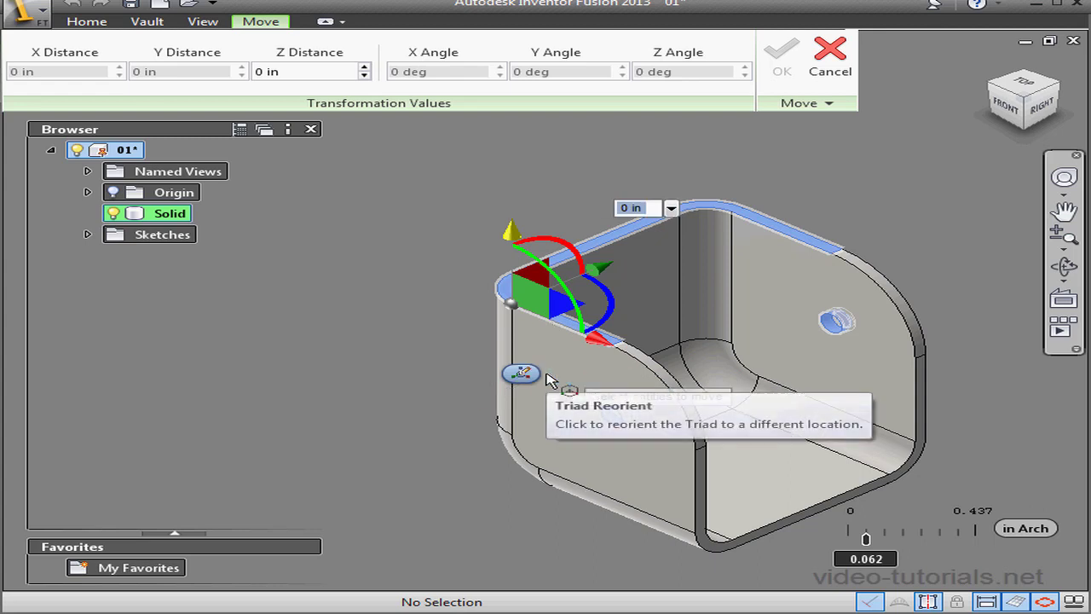
- Set the snap increment to 0.1 and move the selected rim and hole faces 0.5 in upward along Z
{"action": "left_click", "coordinate": [878, 559]}
{"action": "type", "text": "."}
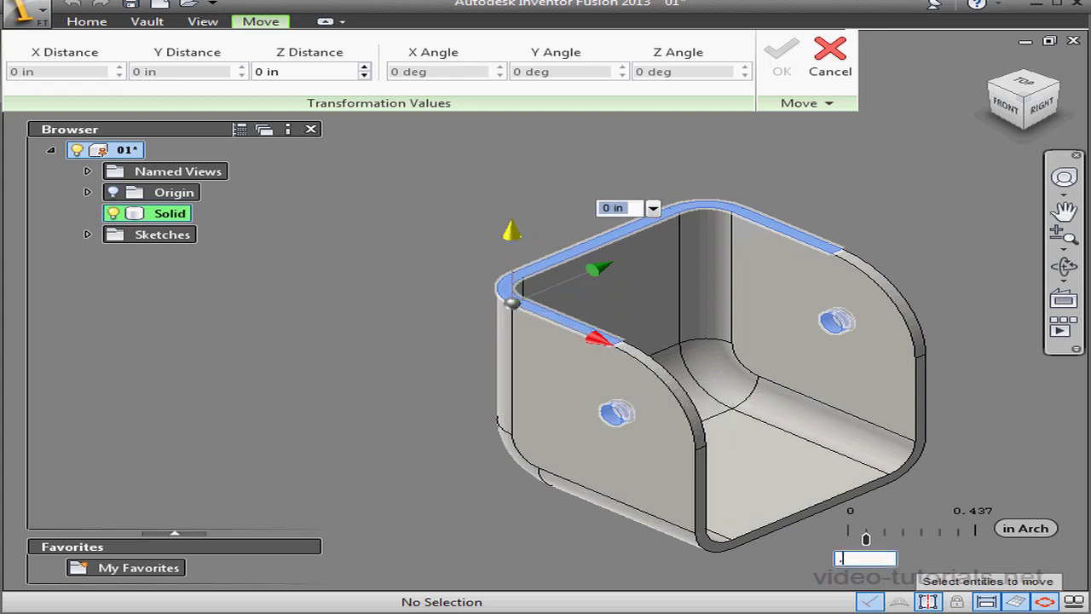
{"action": "type", "text": "1"}
{"action": "key", "text": "Return"}
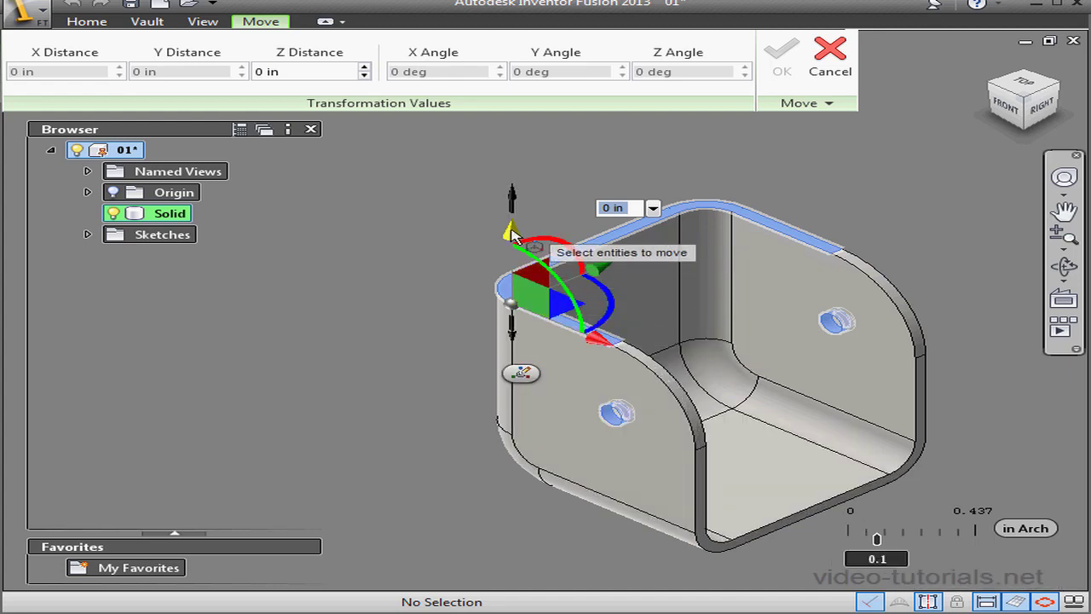
{"action": "left_click_drag", "start_coordinate": [522, 241], "coordinate": [516, 147]}
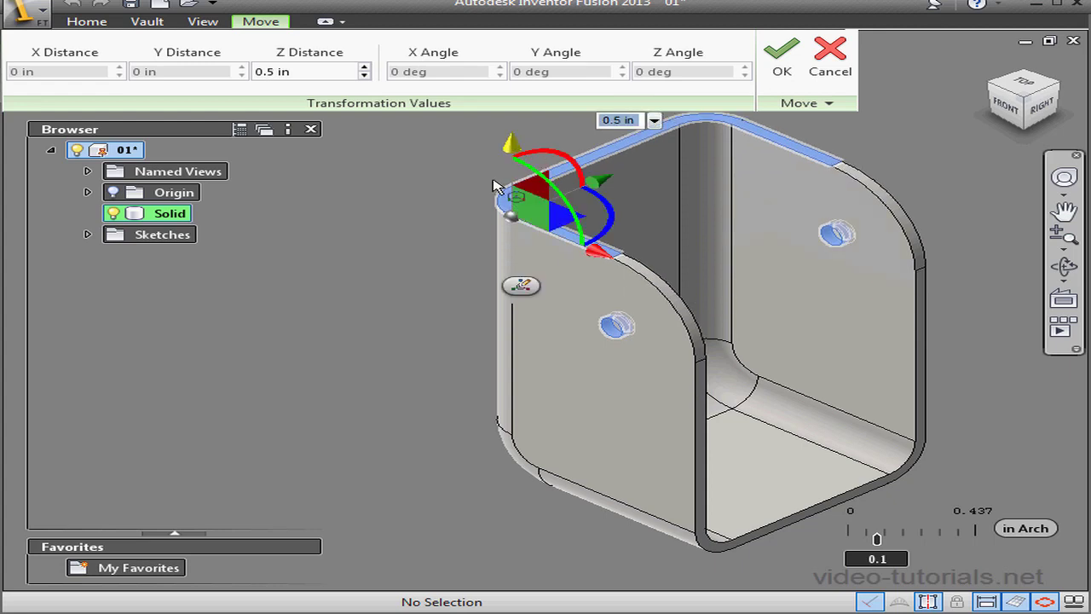
{"action": "left_click", "coordinate": [782, 64]}
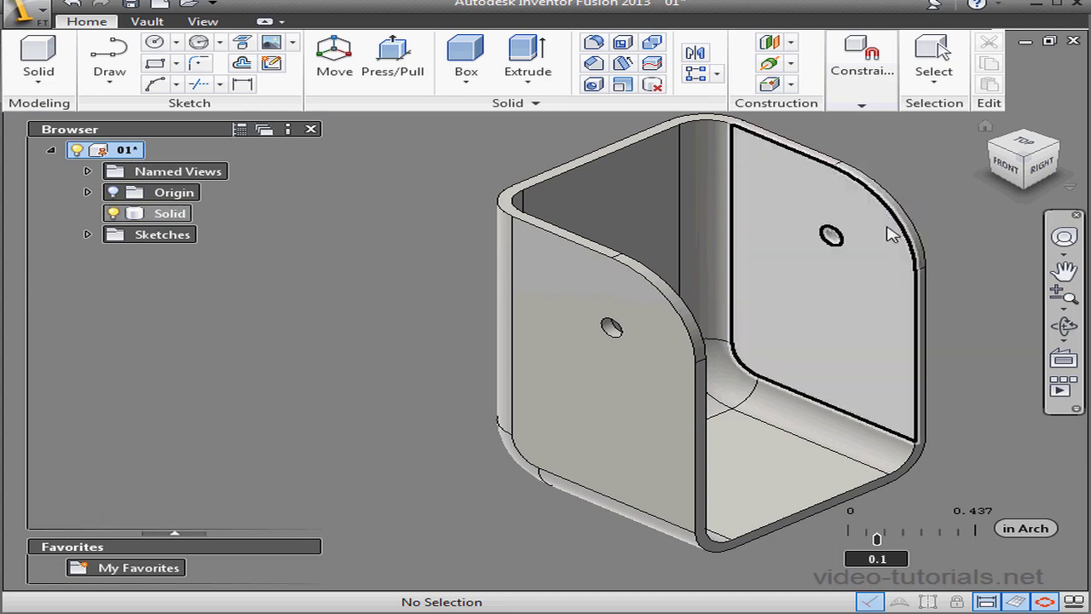
- Make the Manage command group available in the ribbon
{"action": "mouse_move", "coordinate": [889, 232]}
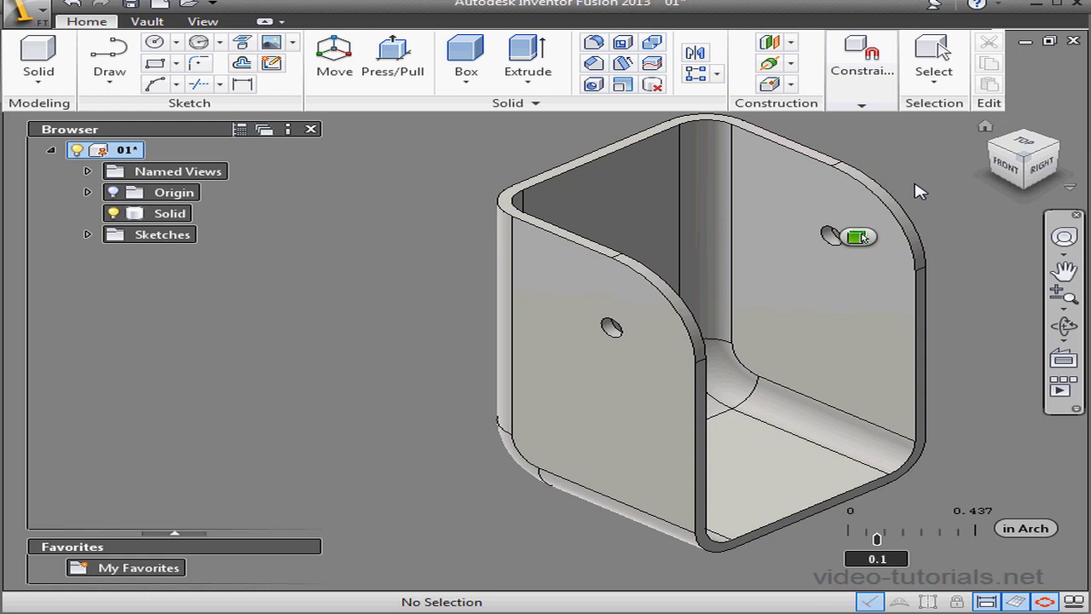
{"action": "right_click", "coordinate": [793, 114]}
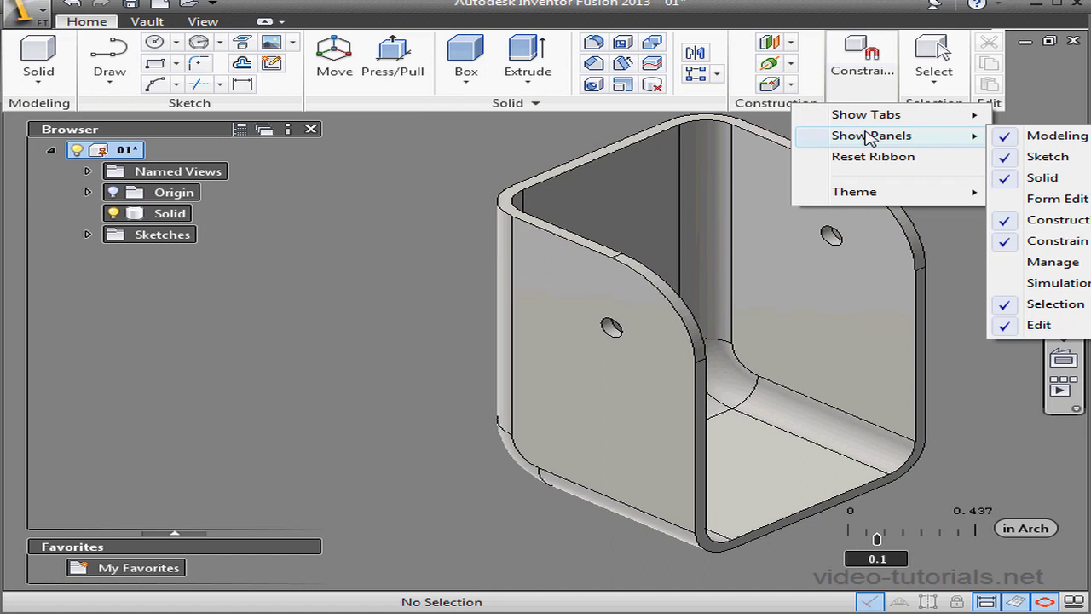
{"action": "left_click", "coordinate": [1044, 263]}
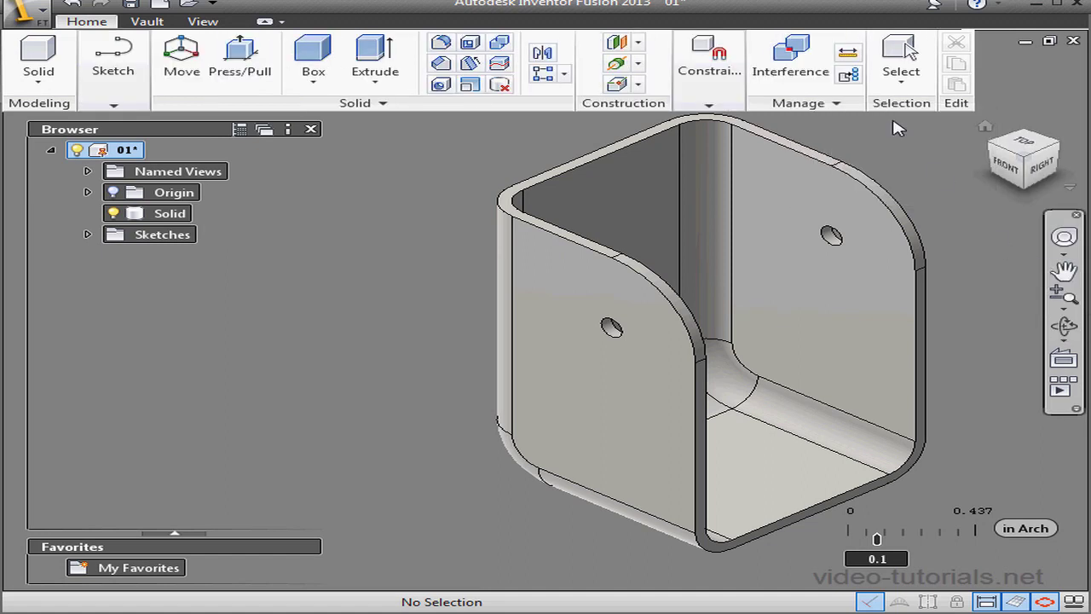
- Measure the wall thickness along the short edge at the open end of the back wall
{"action": "left_click", "coordinate": [851, 56]}
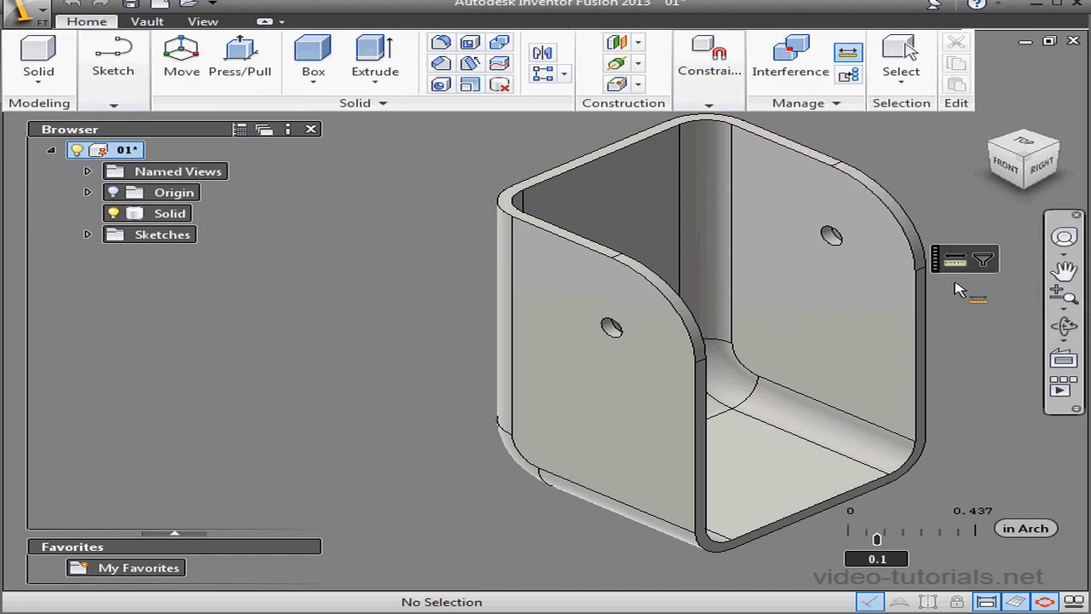
{"action": "left_click", "coordinate": [922, 271]}
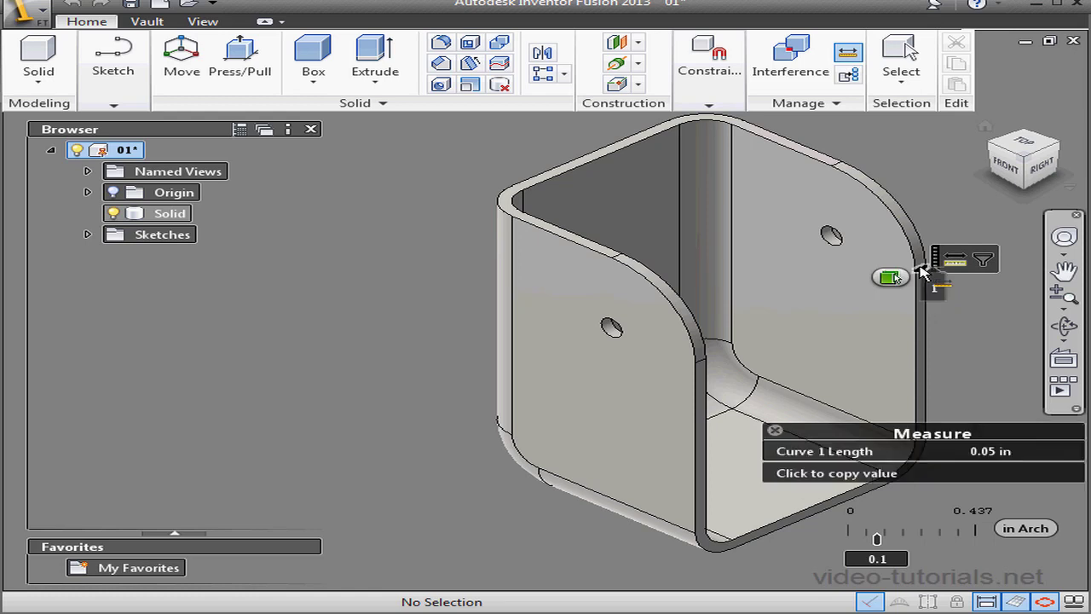
{"action": "key", "text": "Escape"}
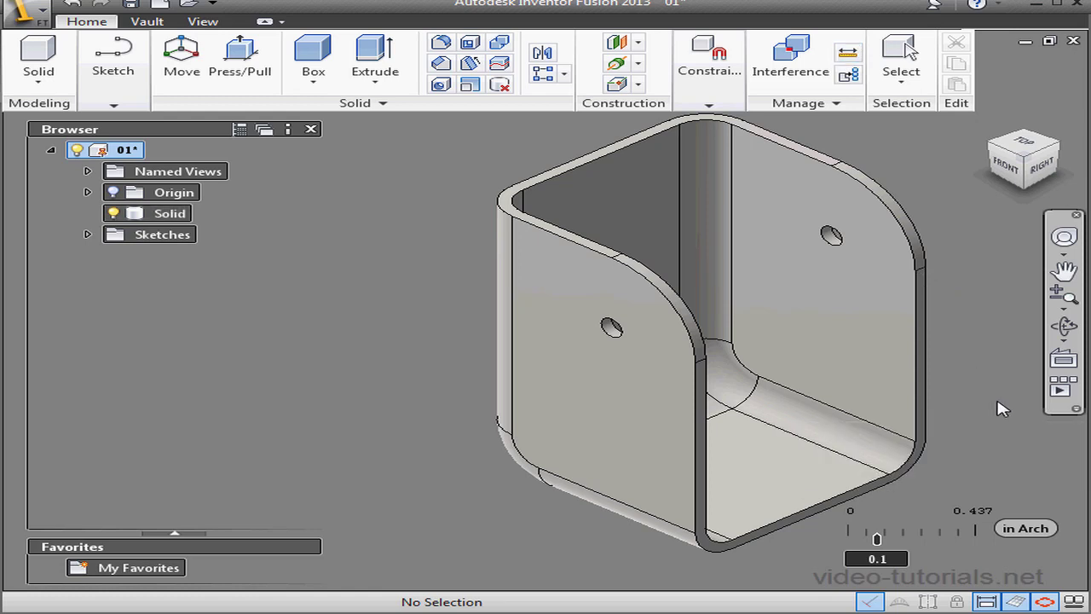
- Select all interior faces of the container, including the walls, the floor and the rounded faces between them
{"action": "left_click", "coordinate": [707, 201]}
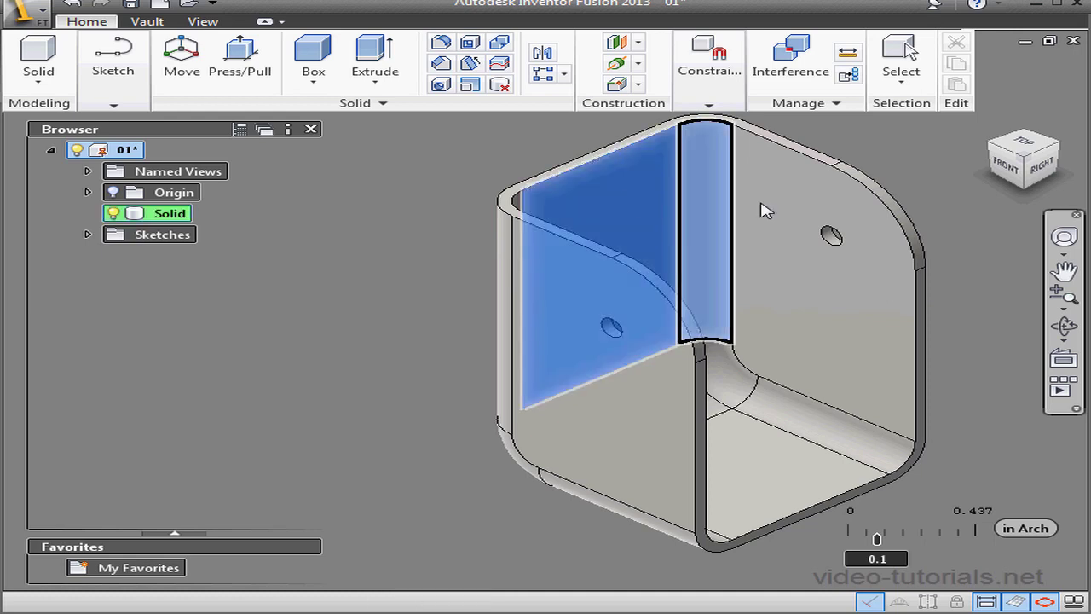
{"action": "left_click", "coordinate": [725, 203], "text": "ctrl"}
{"action": "left_click", "coordinate": [774, 248], "text": "ctrl"}
{"action": "left_click", "coordinate": [749, 392], "text": "ctrl"}
{"action": "left_click", "coordinate": [749, 392], "text": "ctrl"}
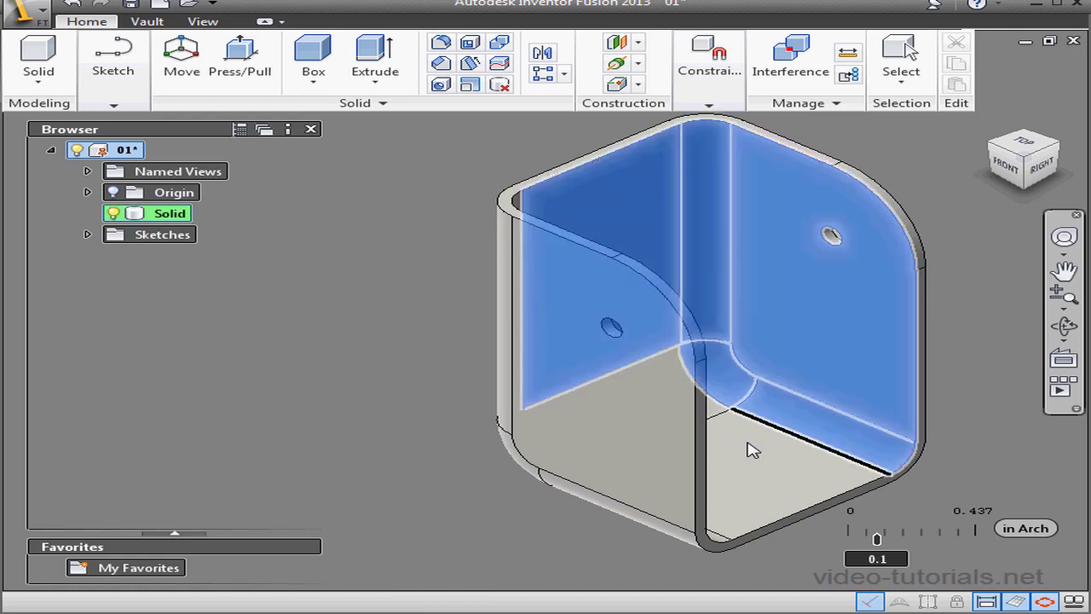
{"action": "left_click", "coordinate": [731, 415], "text": "ctrl"}
{"action": "left_click", "coordinate": [722, 415], "text": "ctrl"}
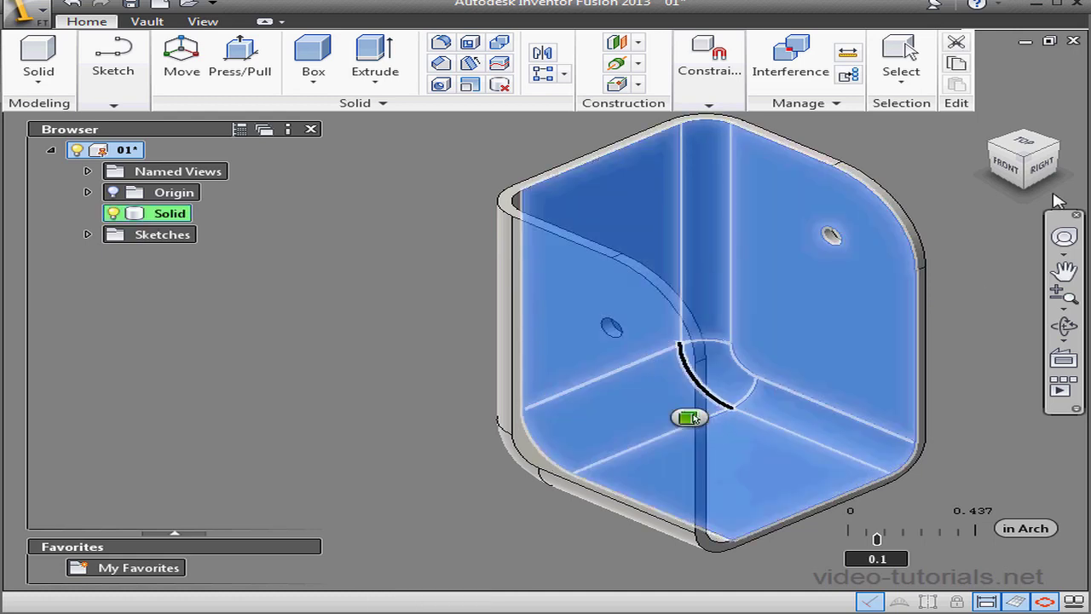
{"action": "left_click", "coordinate": [1057, 144]}
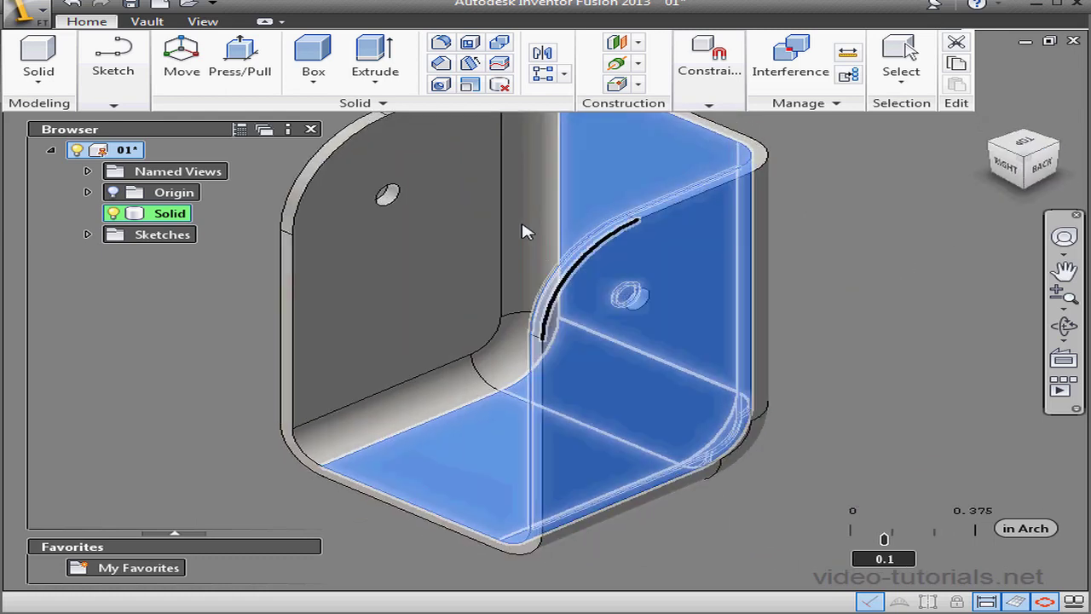
{"action": "left_click", "coordinate": [512, 353], "text": "ctrl"}
{"action": "left_click", "coordinate": [468, 341], "text": "ctrl"}
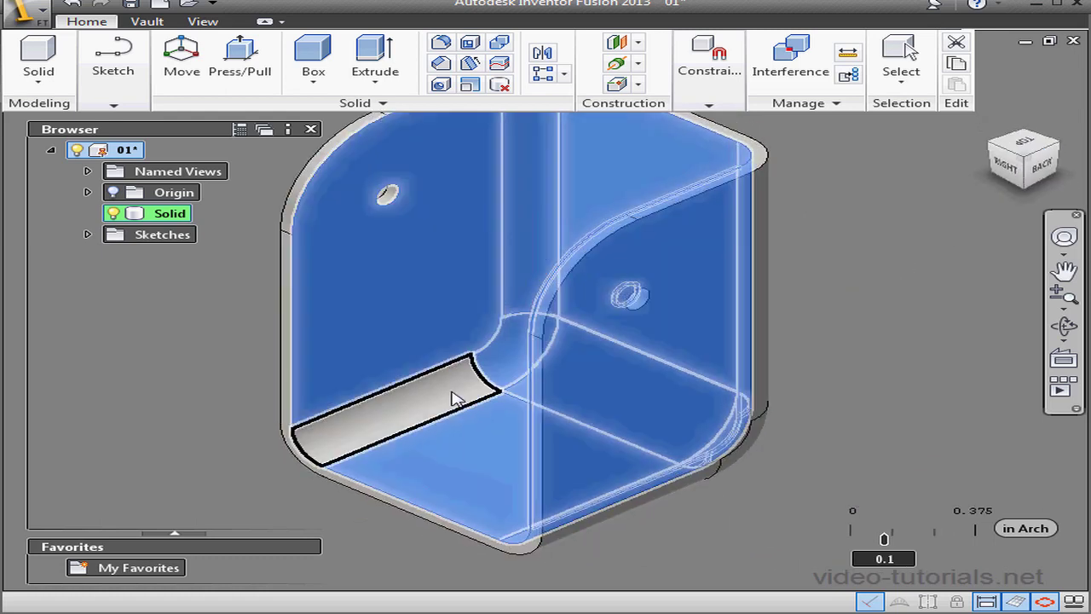
{"action": "left_click", "coordinate": [461, 398], "text": "ctrl"}
- Set the snap increment to 0.01 and offset the selected interior faces by 0.01 in with Press/Pull
{"action": "double_click", "coordinate": [897, 559]}
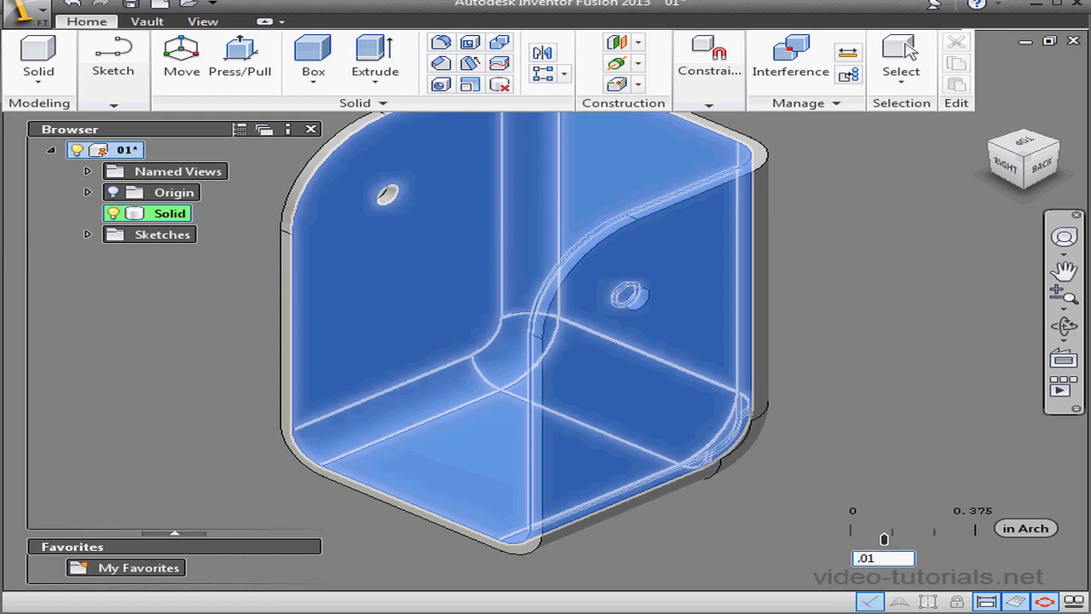
{"action": "key", "text": "Return"}
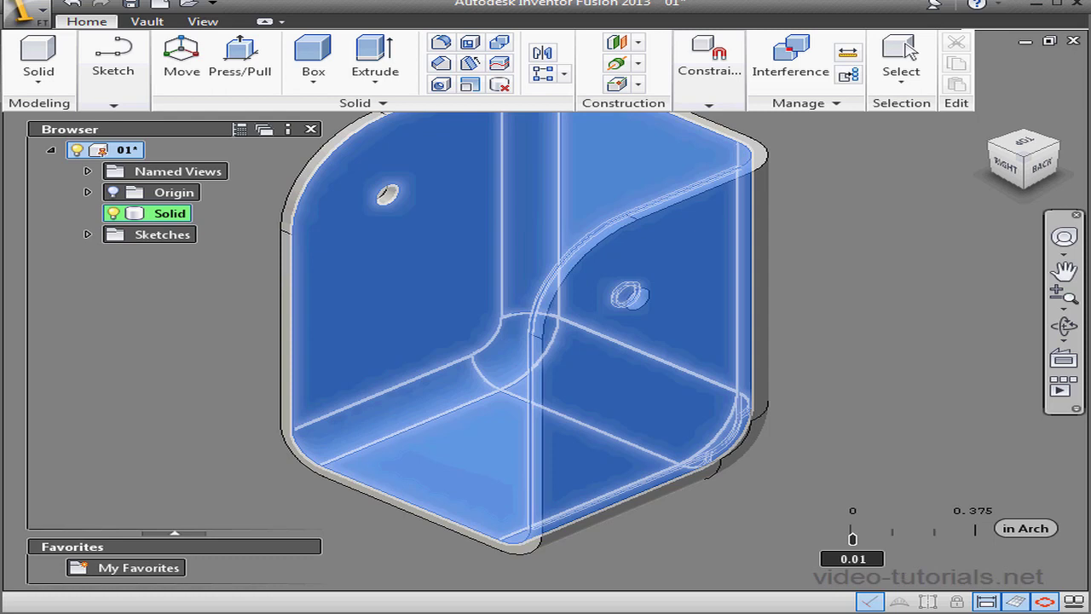
{"action": "left_click", "coordinate": [239, 56]}
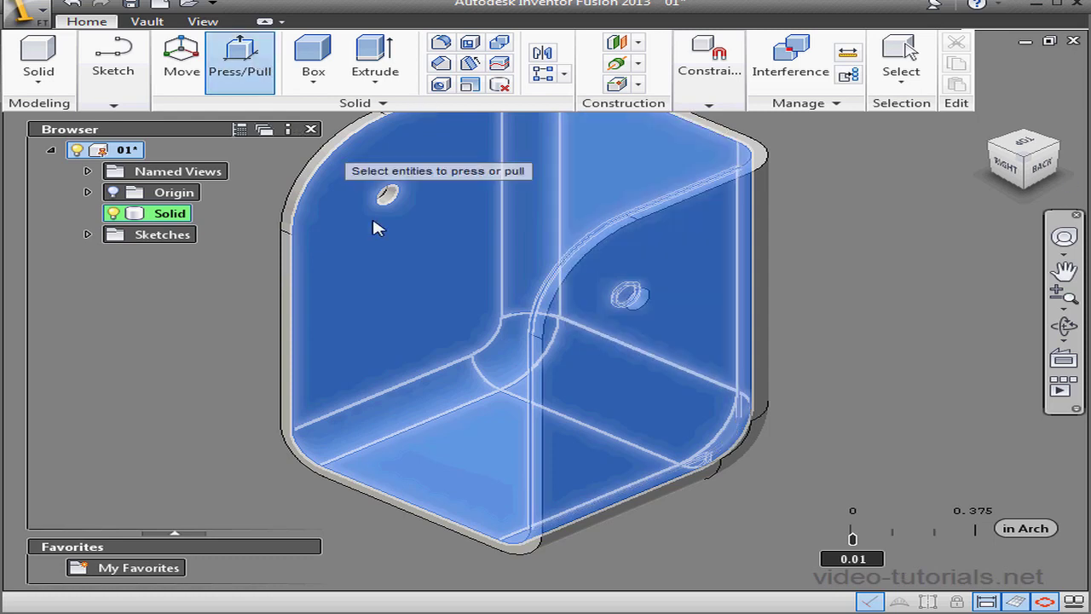
{"action": "left_click", "coordinate": [419, 281]}
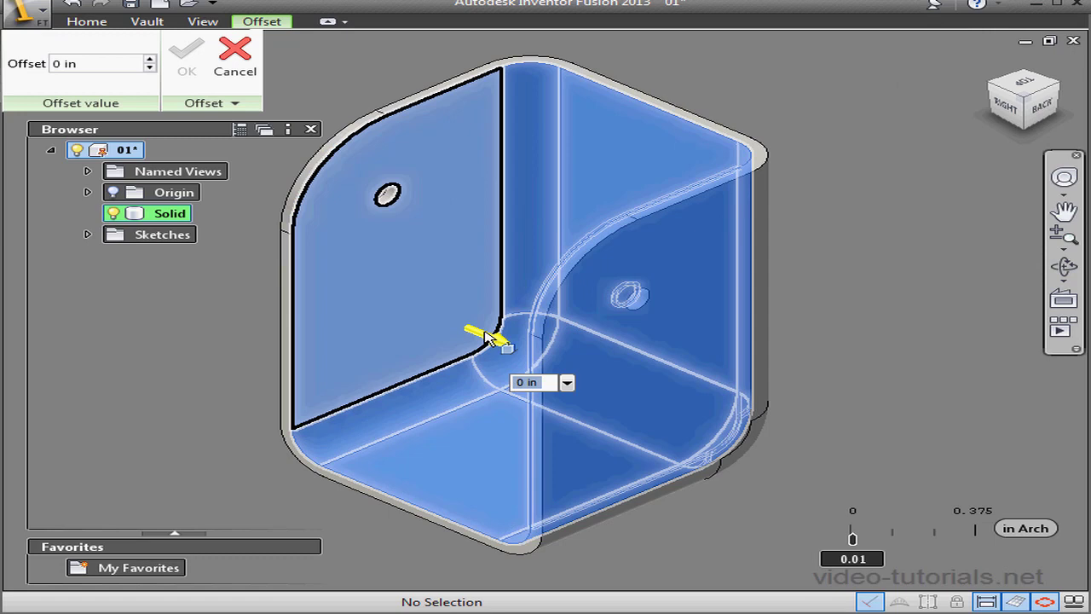
{"action": "left_click_drag", "start_coordinate": [469, 328], "coordinate": [475, 335]}
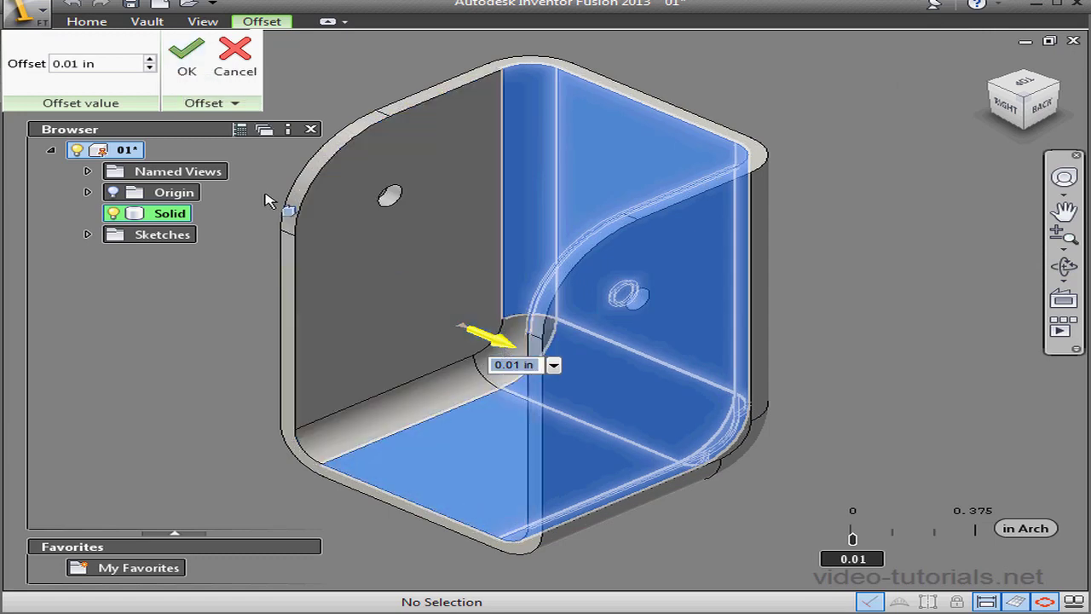
{"action": "left_click", "coordinate": [187, 67]}
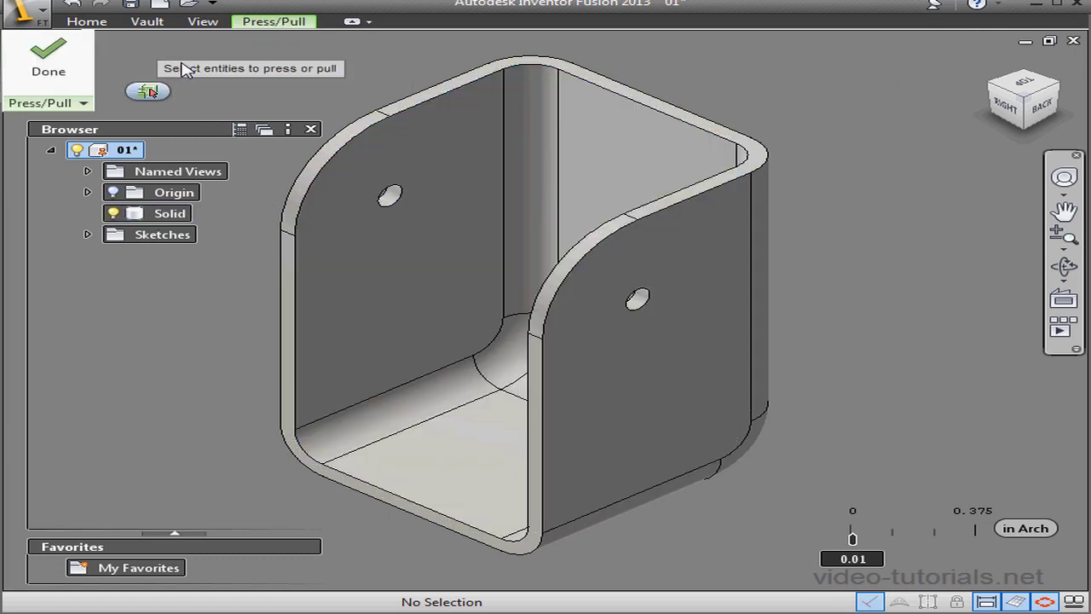
{"action": "left_click", "coordinate": [49, 60]}
- Run feature recognition on the solid for holes only and delete the recognized hole in the back wall
{"action": "left_click", "coordinate": [986, 126]}
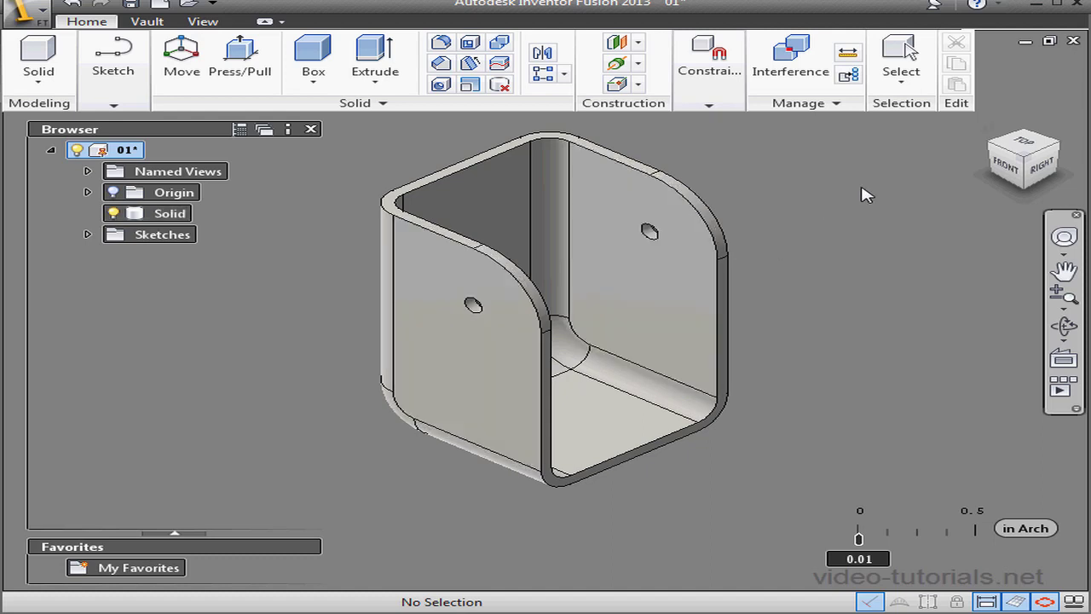
{"action": "left_click", "coordinate": [847, 76]}
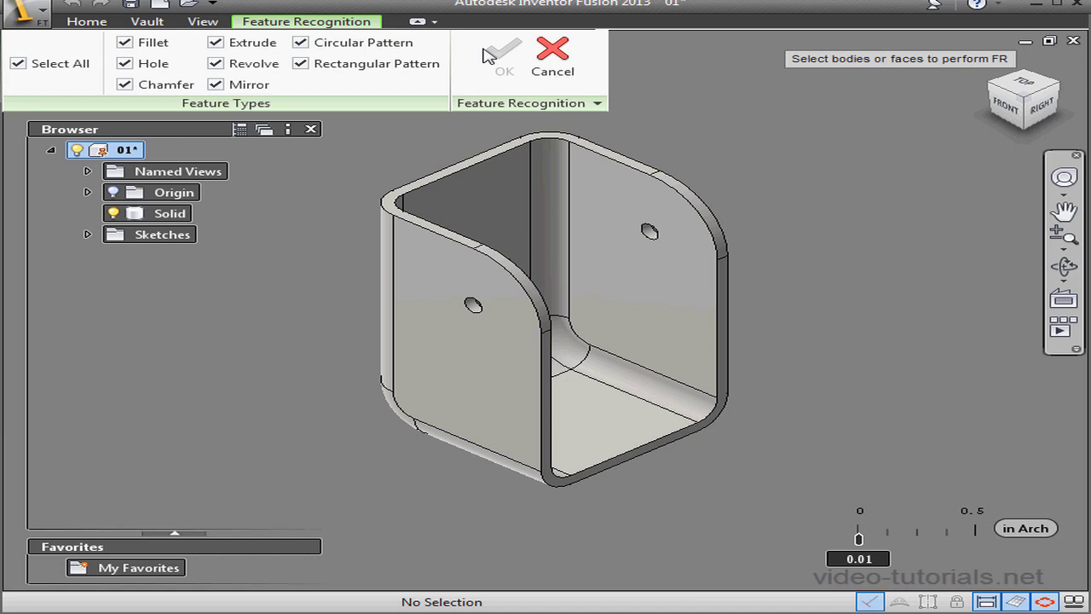
{"action": "left_click", "coordinate": [18, 63]}
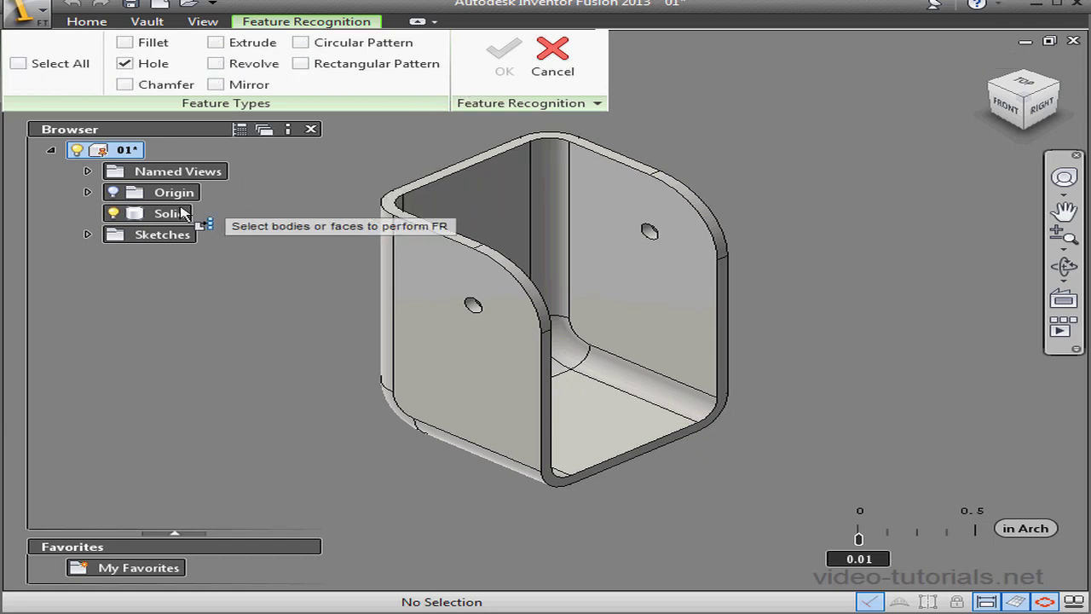
{"action": "left_click", "coordinate": [481, 138]}
{"action": "left_click", "coordinate": [504, 73]}
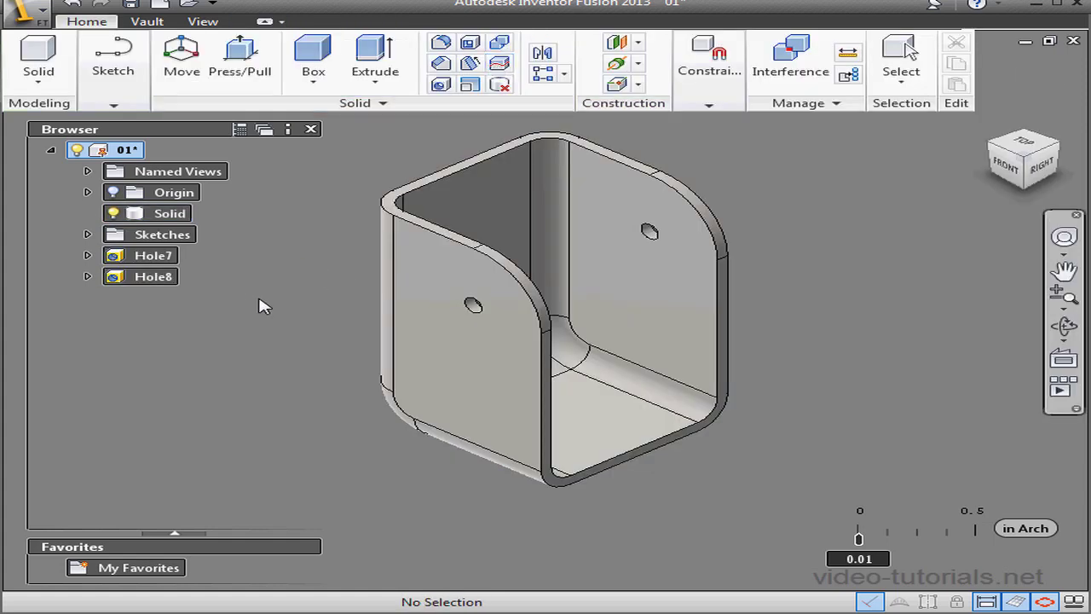
{"action": "right_click", "coordinate": [162, 259]}
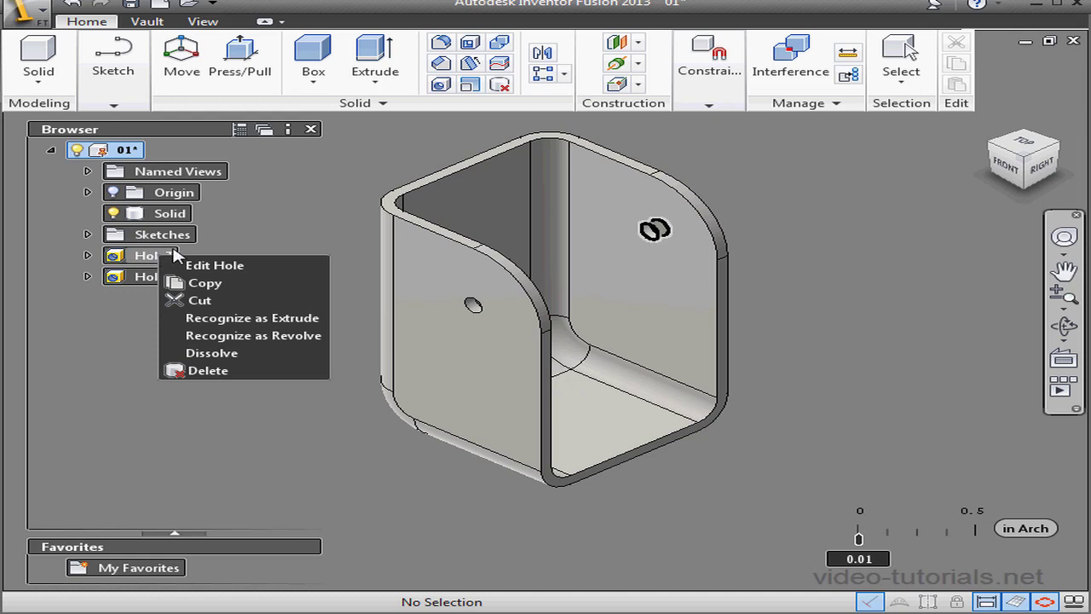
{"action": "left_click", "coordinate": [249, 371]}
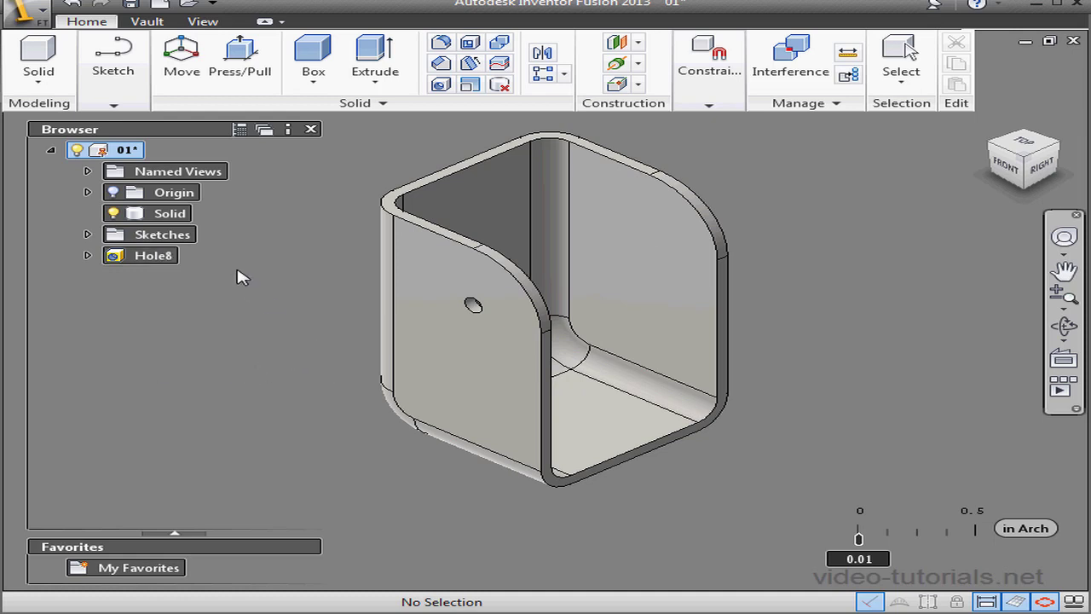
- Edit the remaining hole to a 0.25 in diameter and extend its depth to 1.49 in through the opposite wall
{"action": "right_click", "coordinate": [156, 256]}
{"action": "left_click", "coordinate": [220, 269]}
{"action": "left_click", "coordinate": [483, 65]}
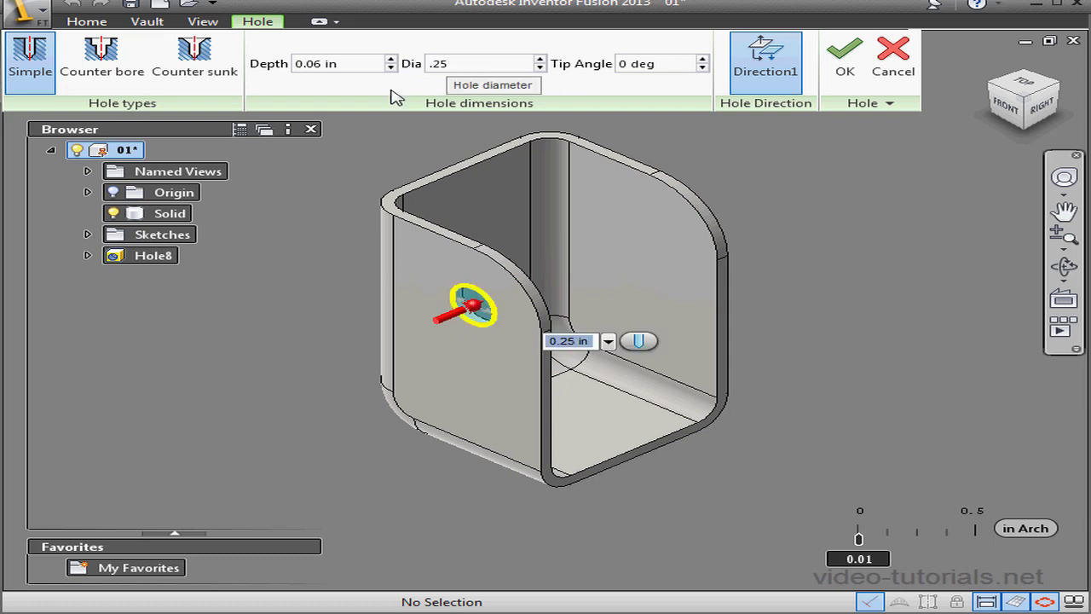
{"action": "left_click_drag", "start_coordinate": [446, 319], "coordinate": [712, 204]}
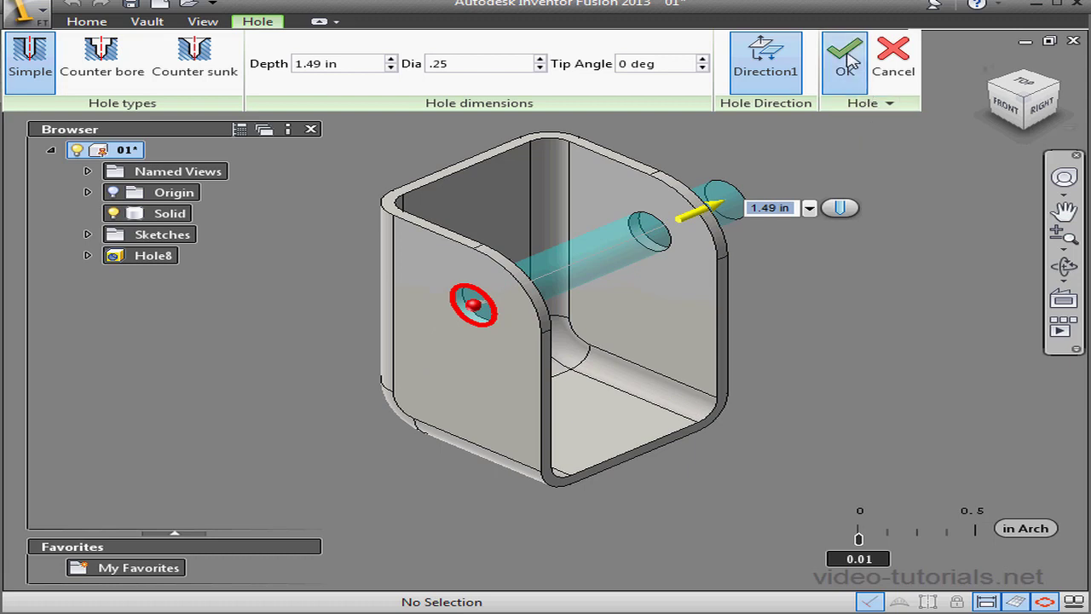
{"action": "left_click", "coordinate": [845, 62]}
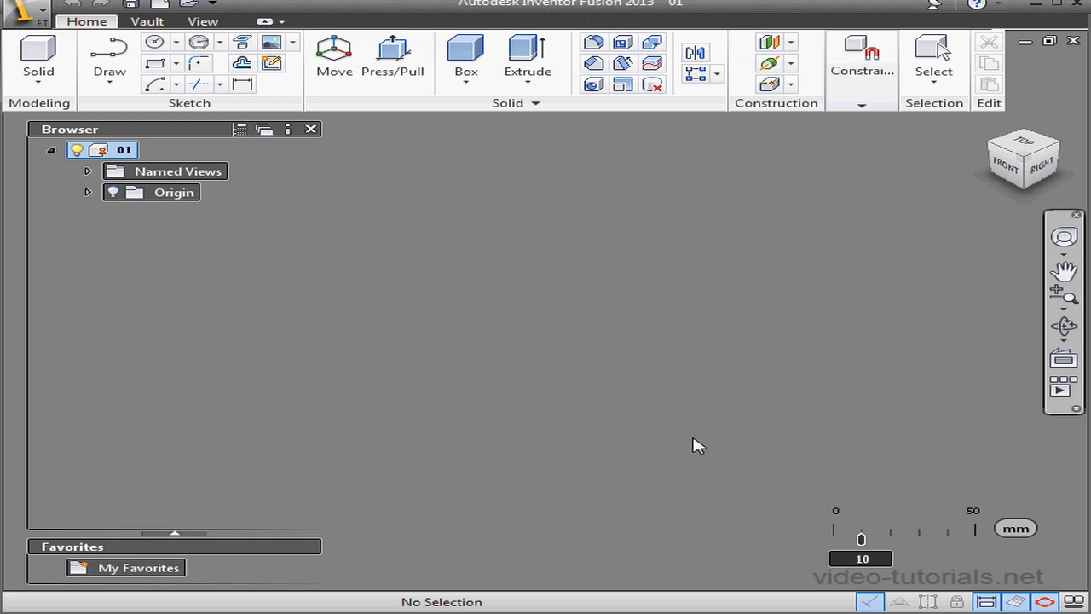
- Choose millimetres as the document units and start a new sketch on the XY origin plane, viewed from the top
{"action": "left_click", "coordinate": [1015, 527]}
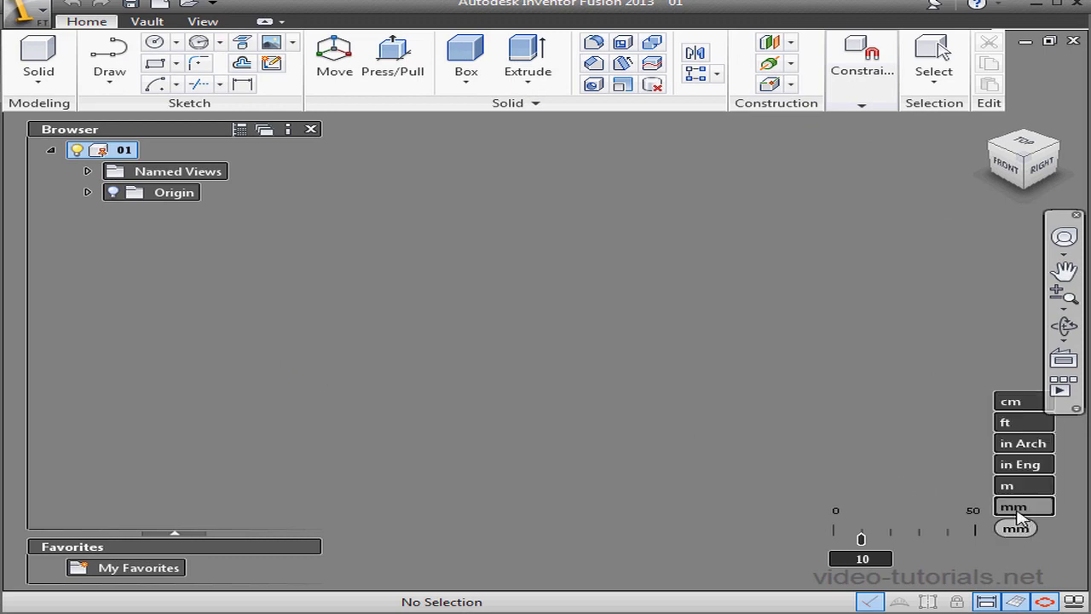
{"action": "left_click", "coordinate": [1015, 507]}
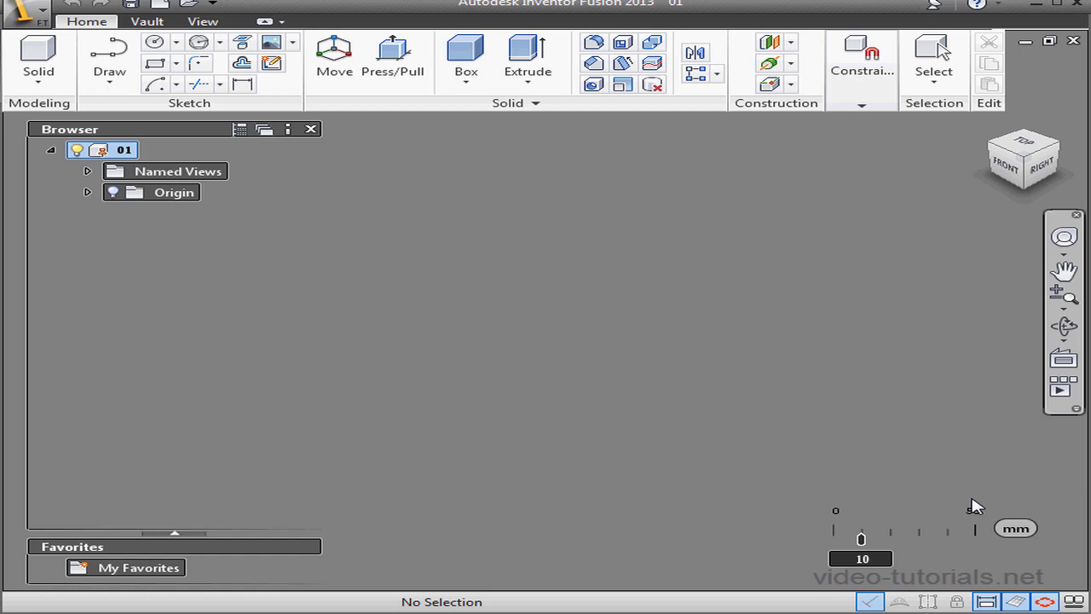
{"action": "left_click", "coordinate": [87, 193]}
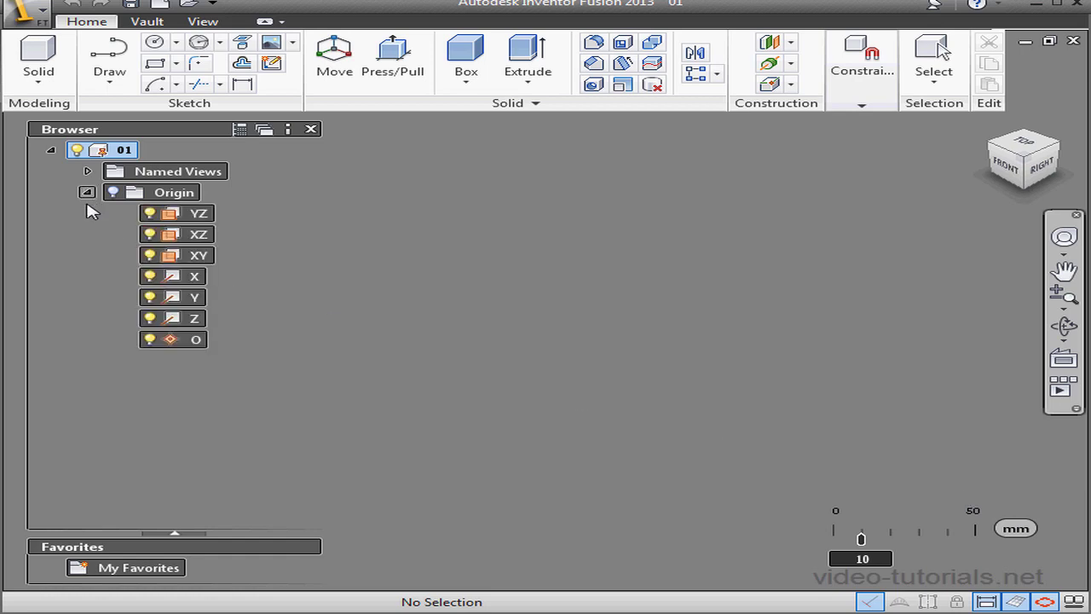
{"action": "right_click", "coordinate": [189, 266]}
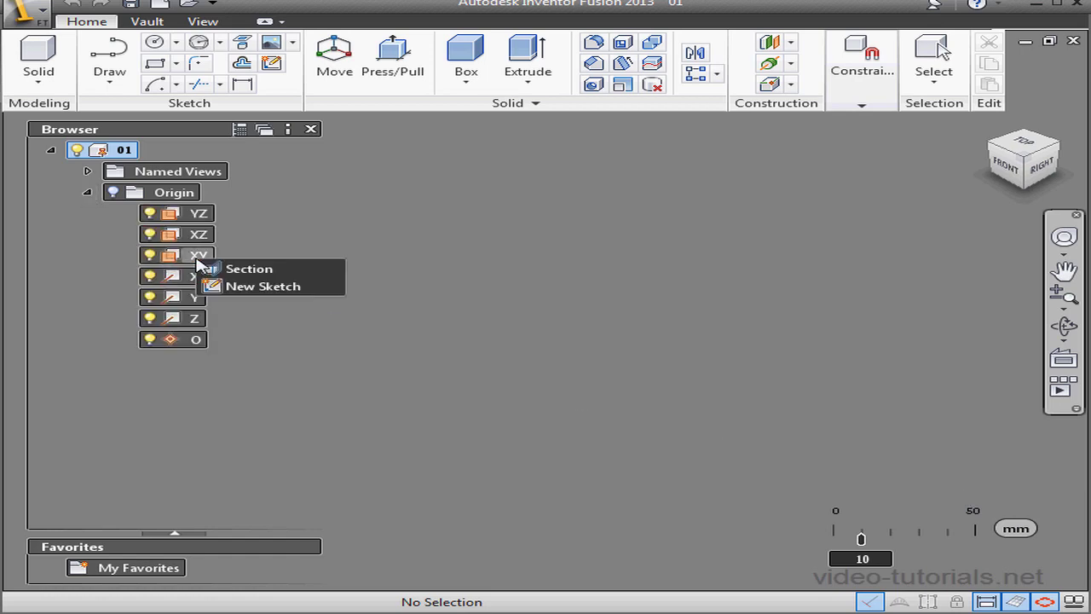
{"action": "left_click", "coordinate": [264, 289]}
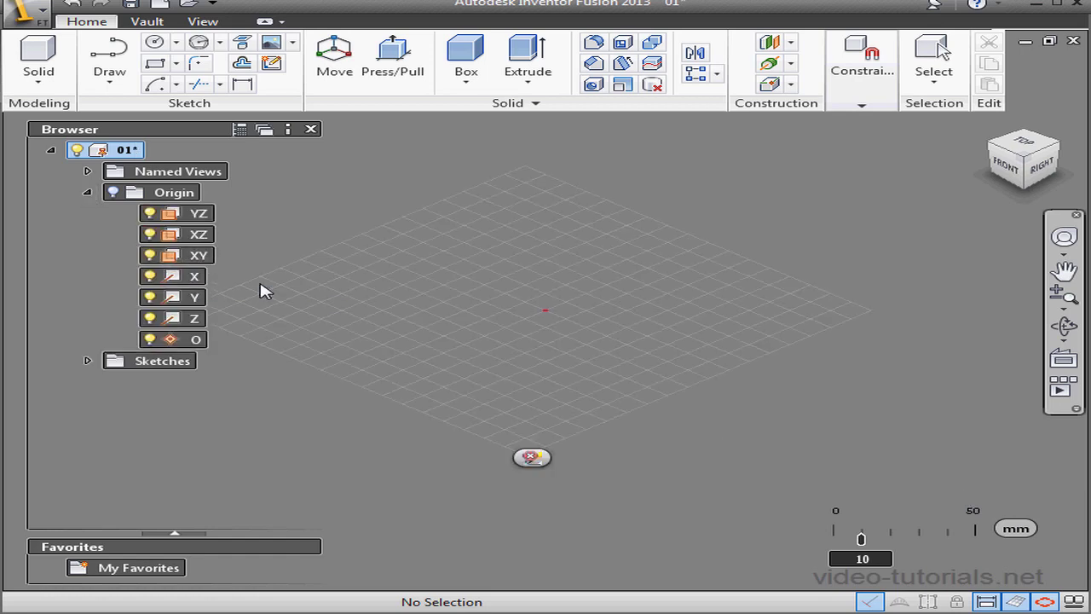
{"action": "left_click", "coordinate": [1027, 145]}
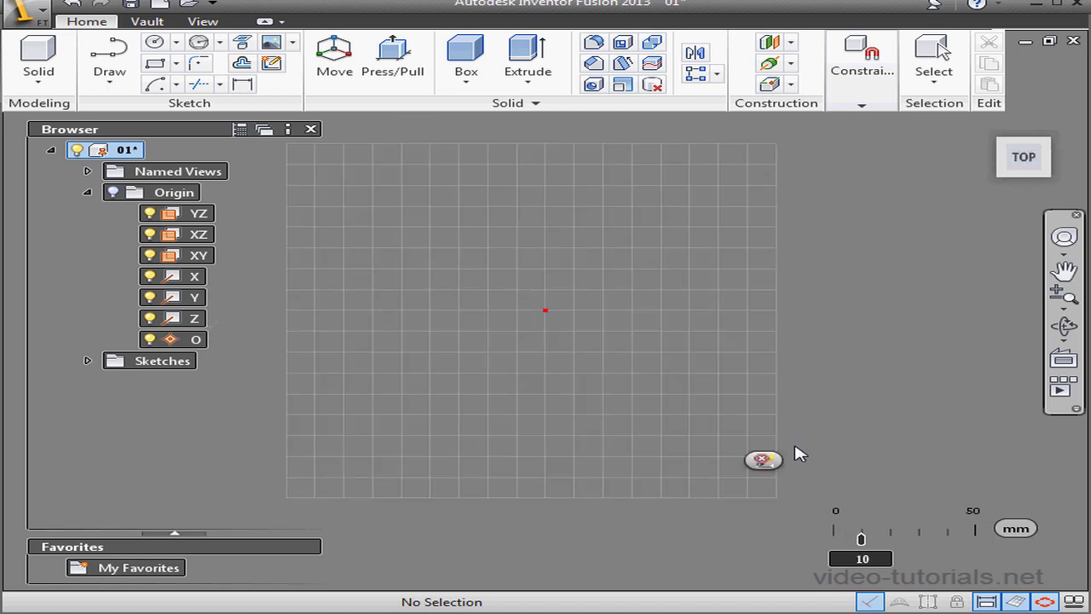
- Draw a horizontal line about 40 mm long that ends at the sketch origin
{"action": "left_click", "coordinate": [110, 72]}
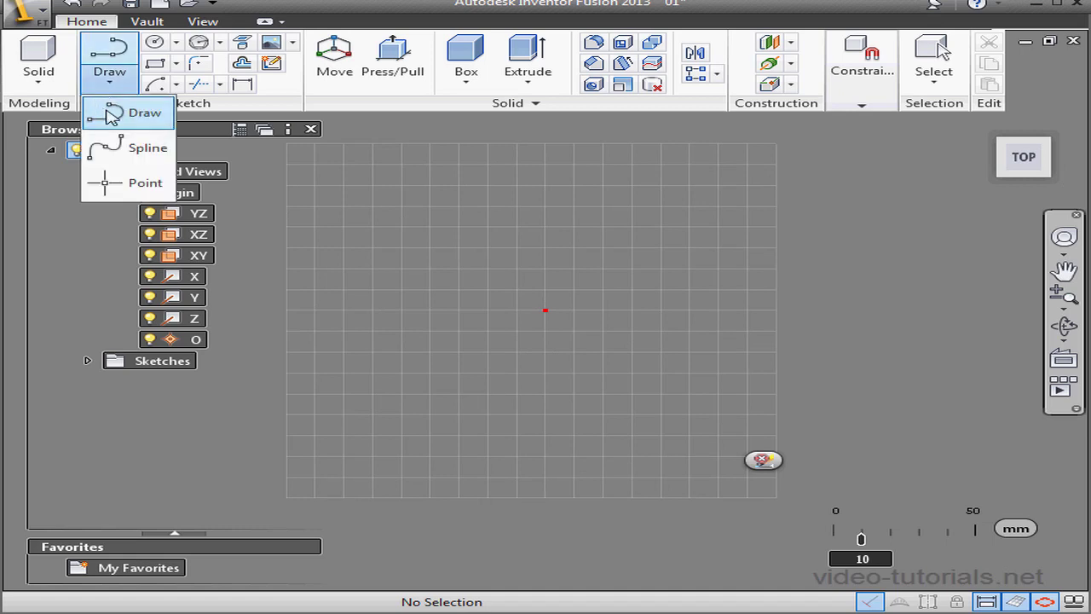
{"action": "left_click", "coordinate": [109, 113]}
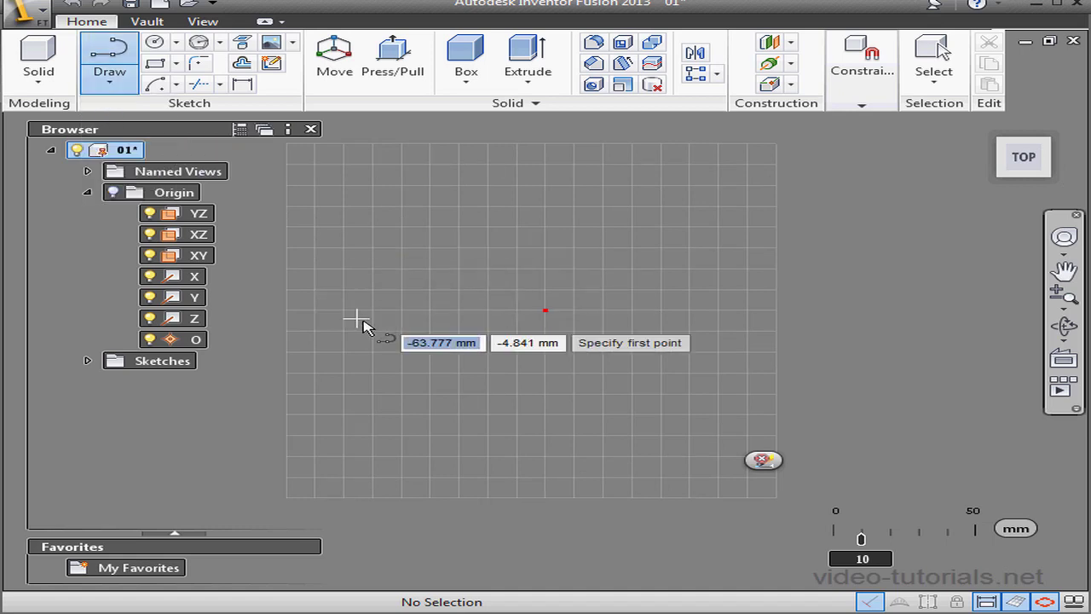
{"action": "left_click", "coordinate": [428, 311]}
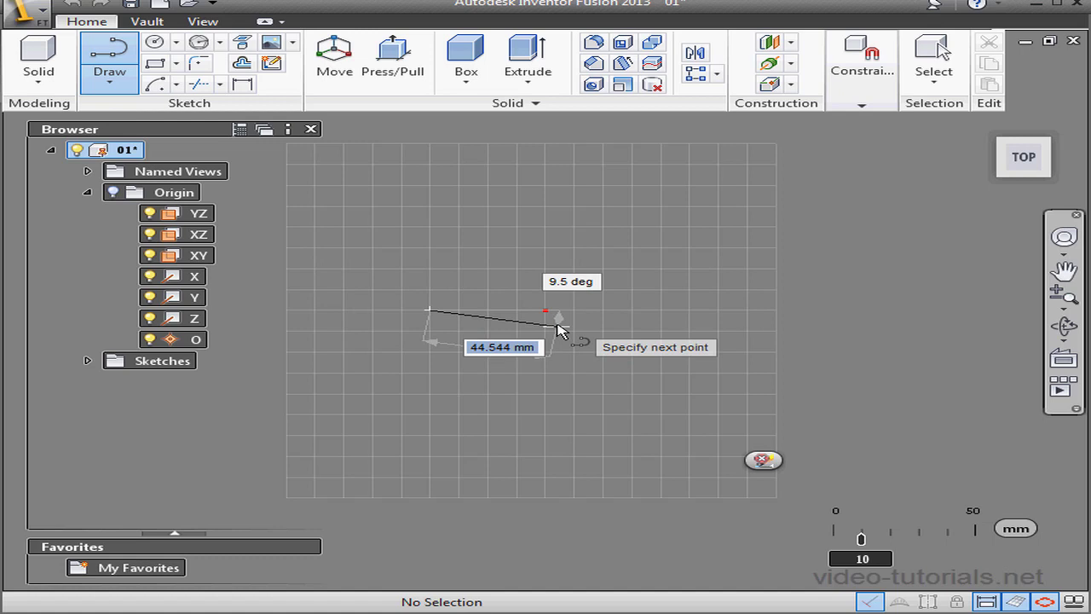
{"action": "left_click", "coordinate": [550, 309]}
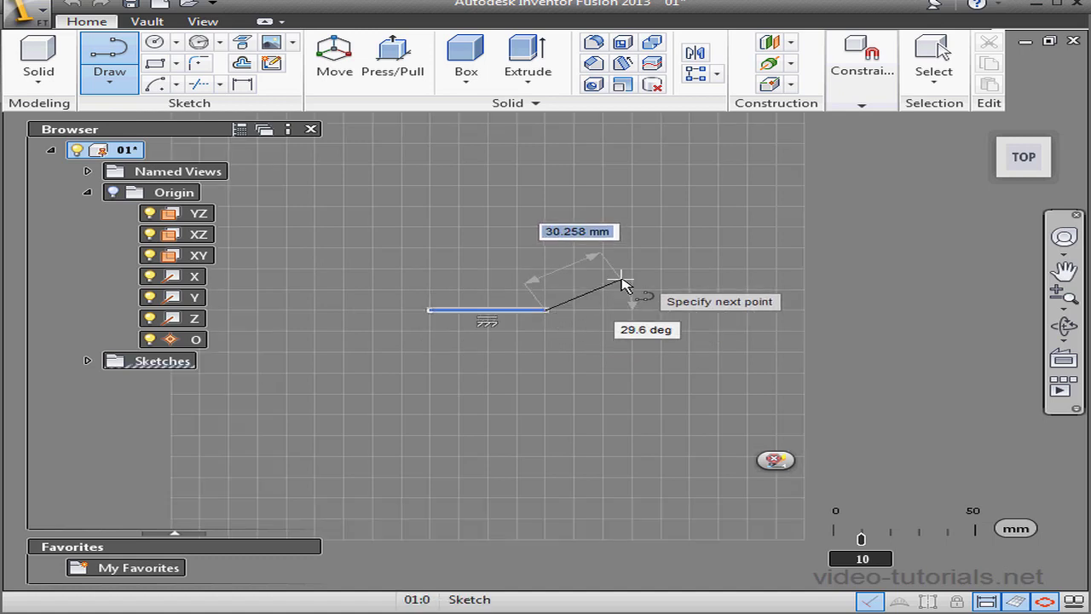
- Continue from the origin with an upward-sloping 40 mm line at 135 degrees to the horizontal one and finish the chain
{"action": "type", "text": "40"}
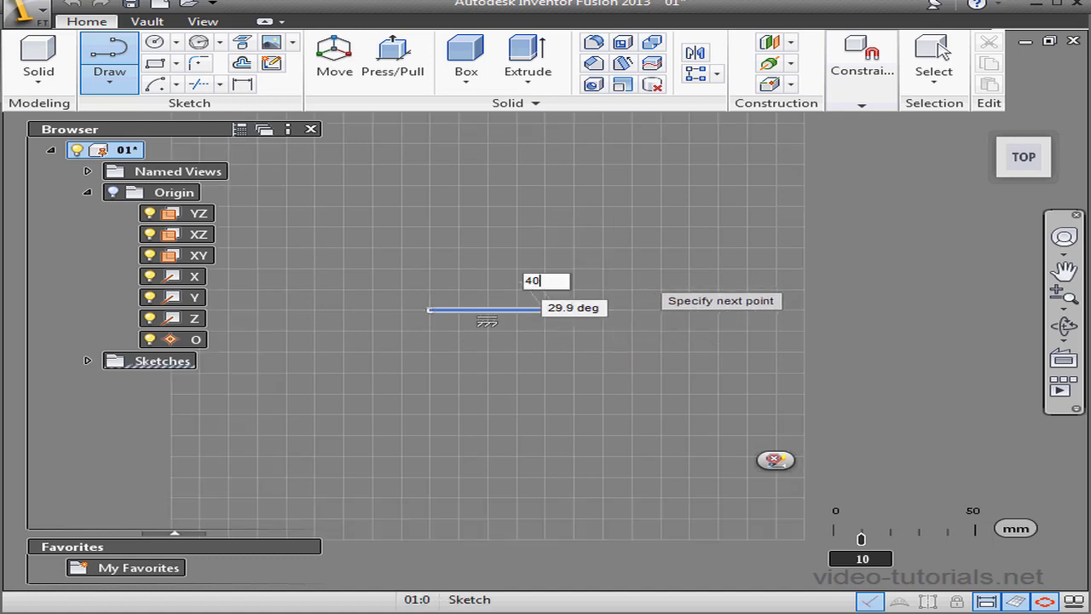
{"action": "key", "text": "Tab"}
{"action": "type", "text": "1"}
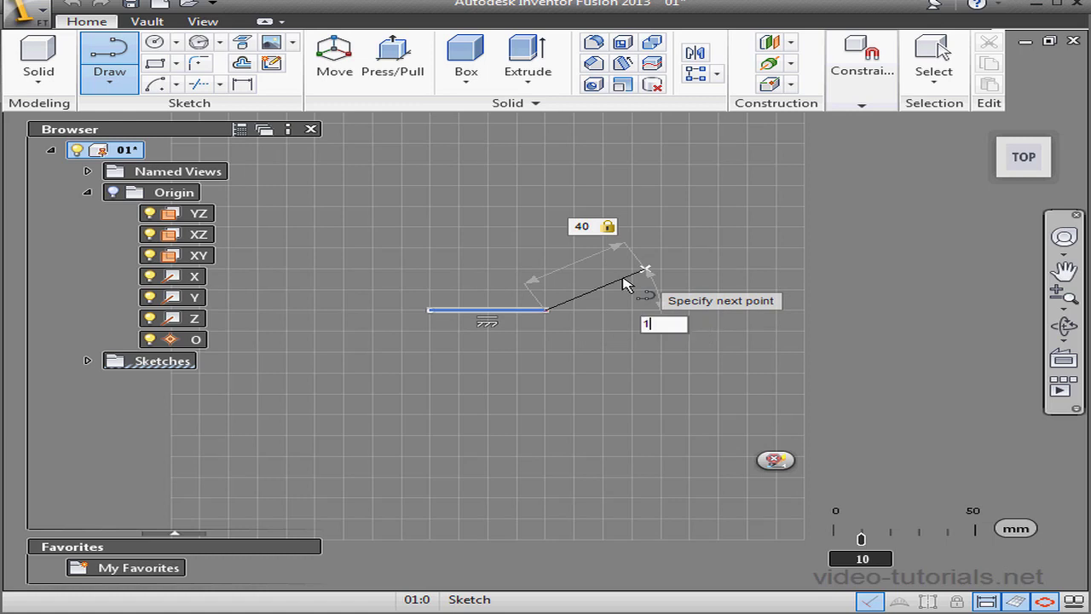
{"action": "key", "text": "Tab"}
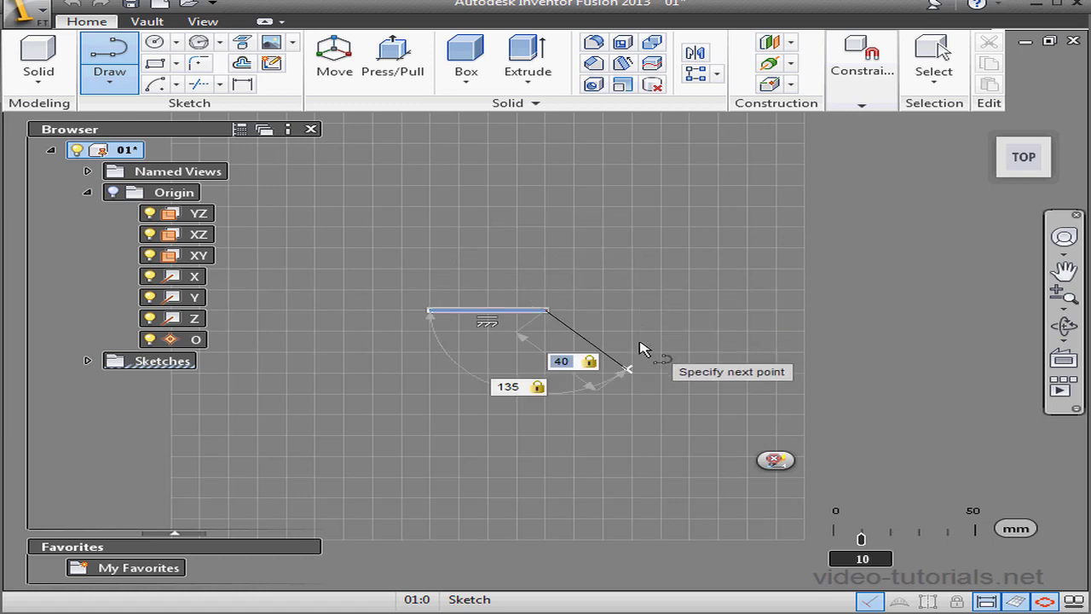
{"action": "left_click", "coordinate": [632, 271]}
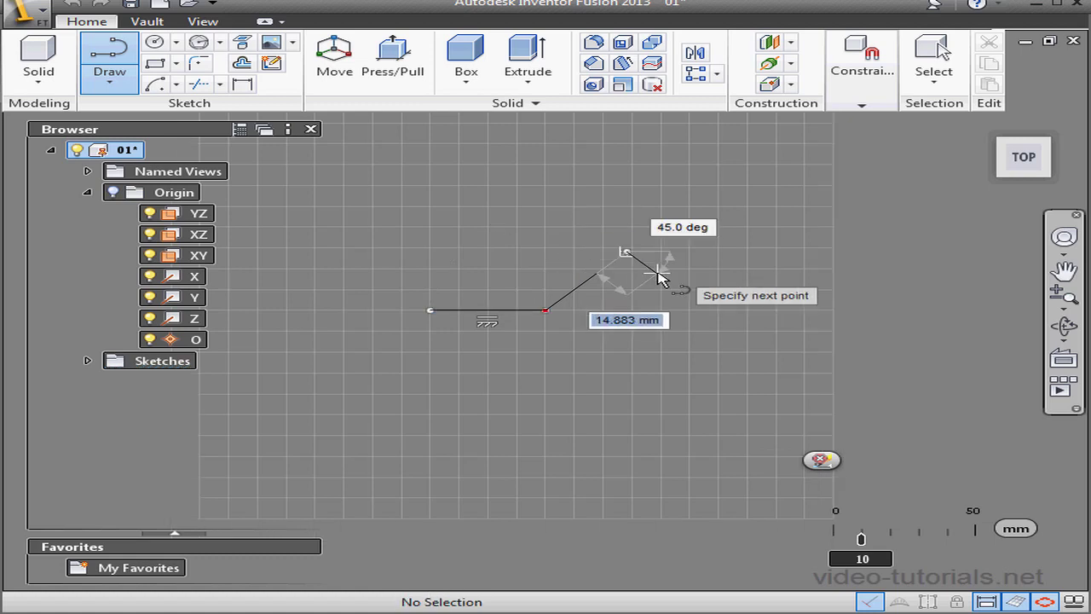
{"action": "right_click", "coordinate": [705, 299]}
{"action": "left_click", "coordinate": [780, 287]}
- Offset the connected two-line chain by 10 mm to each side
{"action": "scroll", "coordinate": [512, 310], "scroll_direction": "up", "scroll_amount": 5}
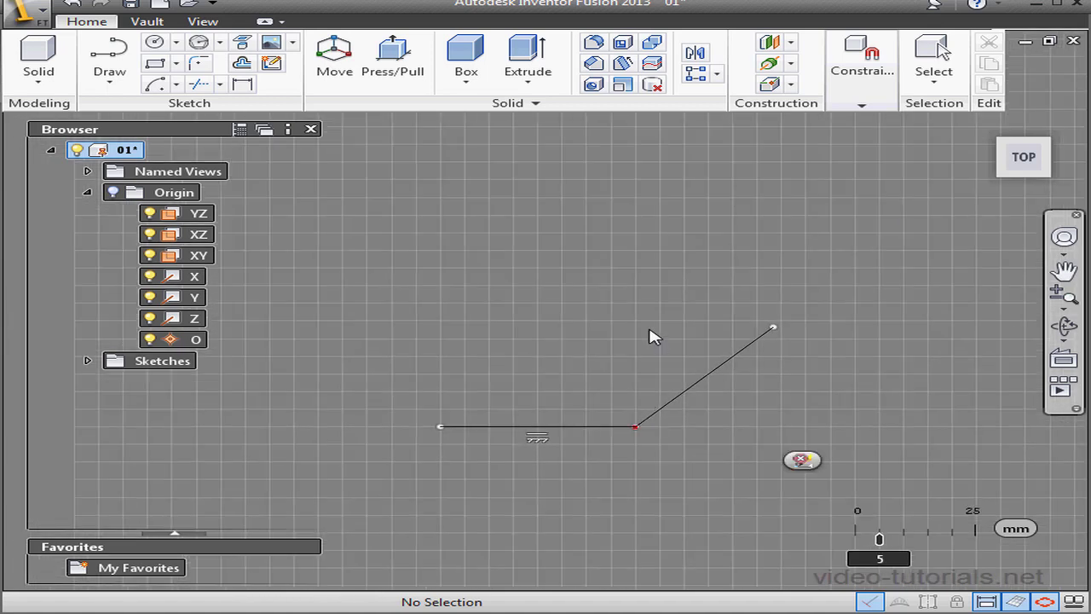
{"action": "scroll", "coordinate": [658, 442], "scroll_direction": "up", "scroll_amount": 3}
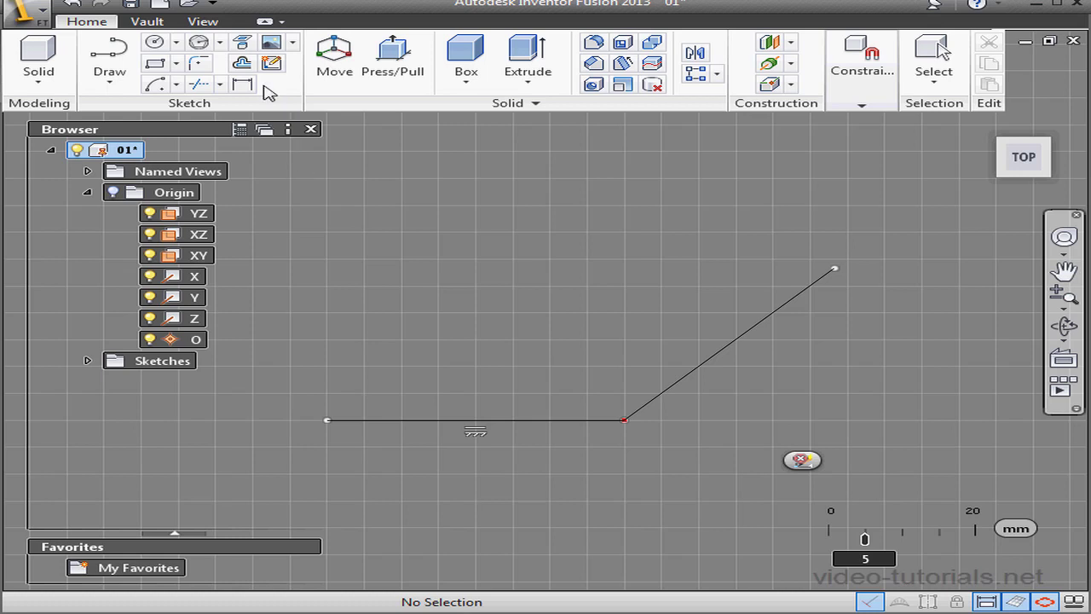
{"action": "left_click", "coordinate": [243, 64]}
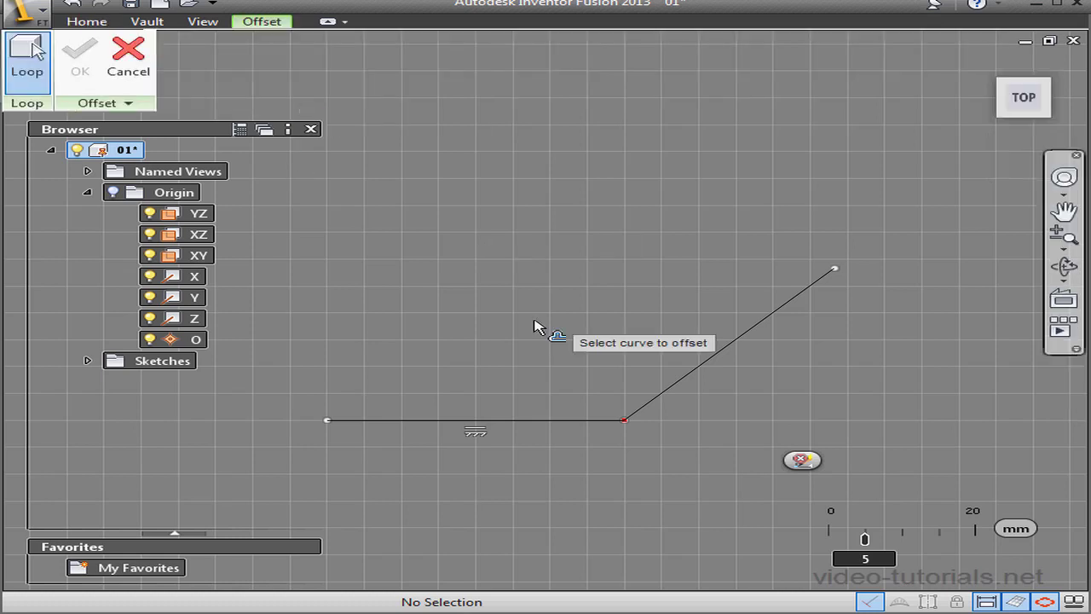
{"action": "left_click", "coordinate": [550, 424]}
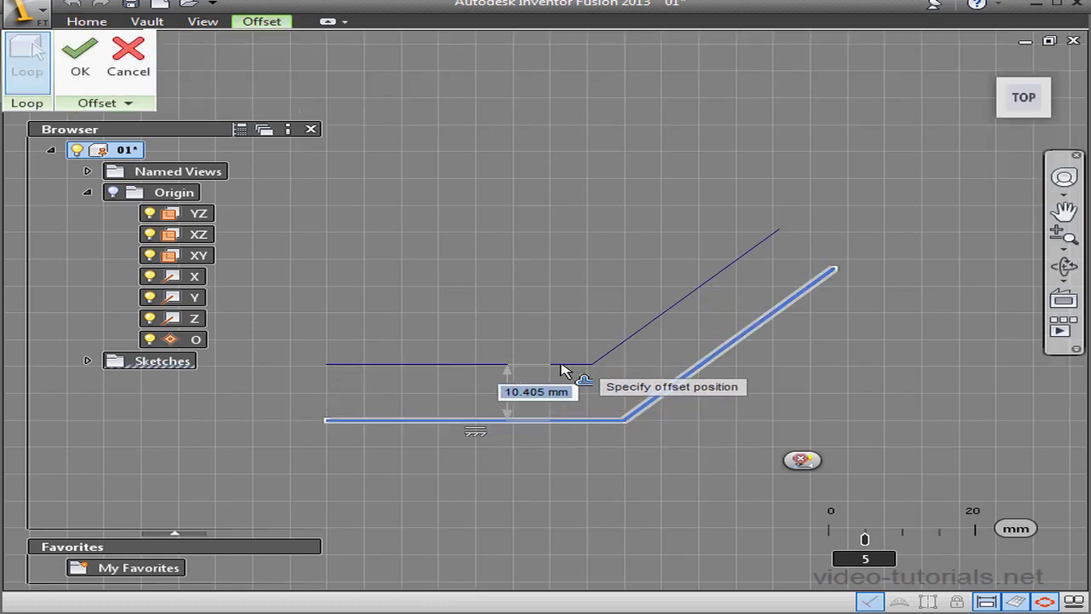
{"action": "left_click", "coordinate": [564, 370]}
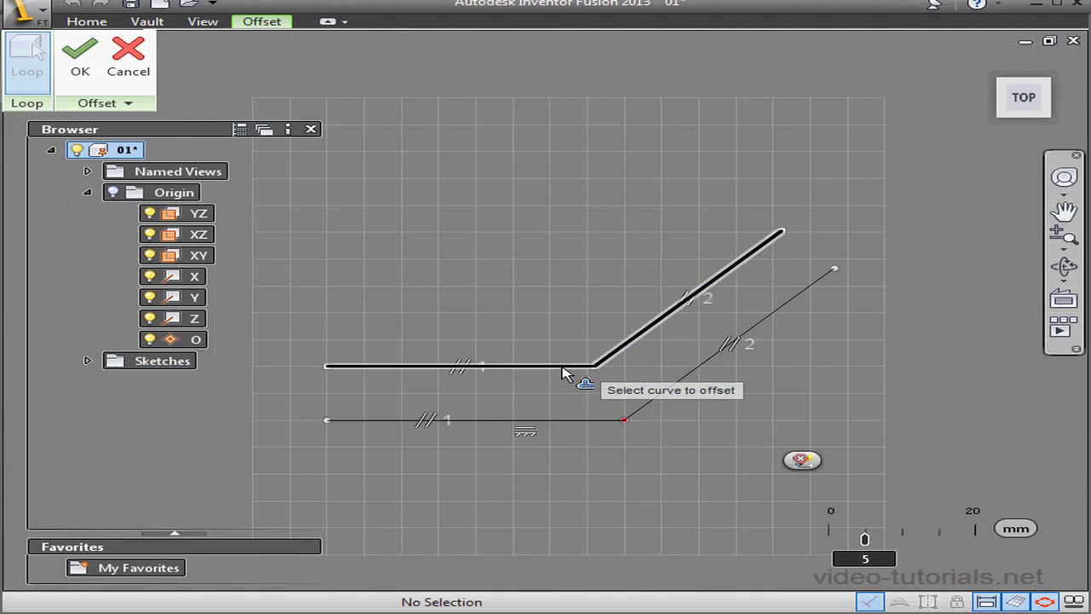
{"action": "left_click", "coordinate": [596, 427]}
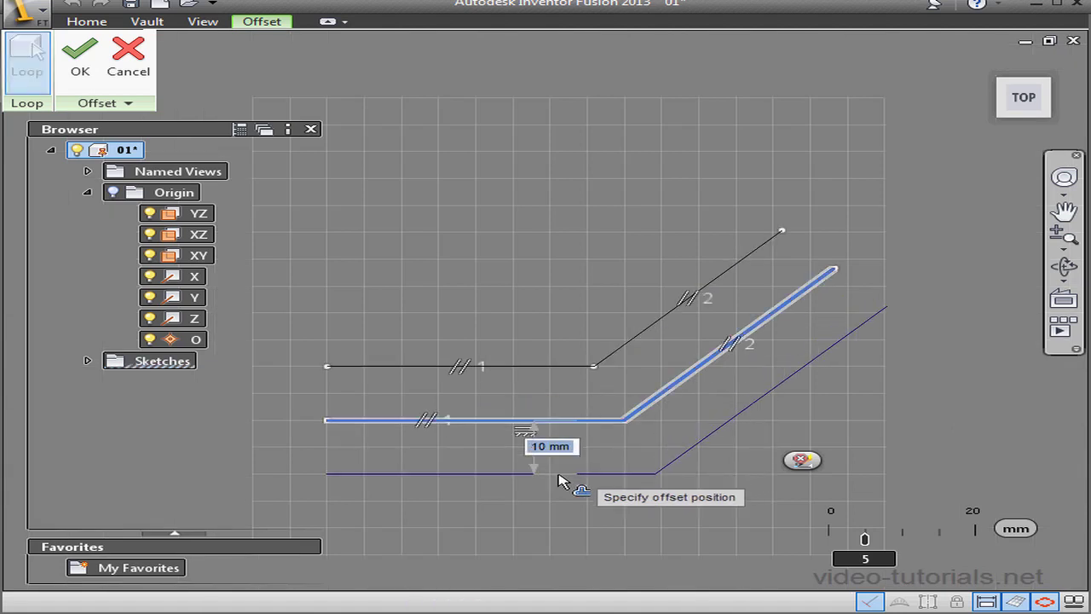
{"action": "left_click", "coordinate": [556, 480]}
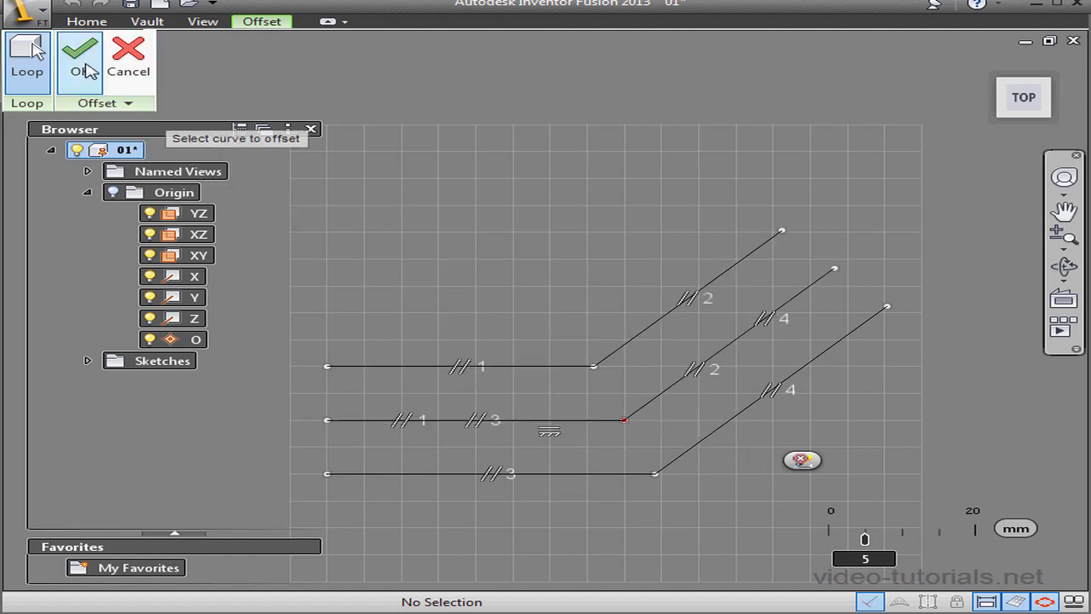
{"action": "left_click", "coordinate": [109, 85]}
- Close both open ends of the profile with center point arcs of 10 mm radius centred on the middle chain's endpoints
{"action": "left_click", "coordinate": [176, 86]}
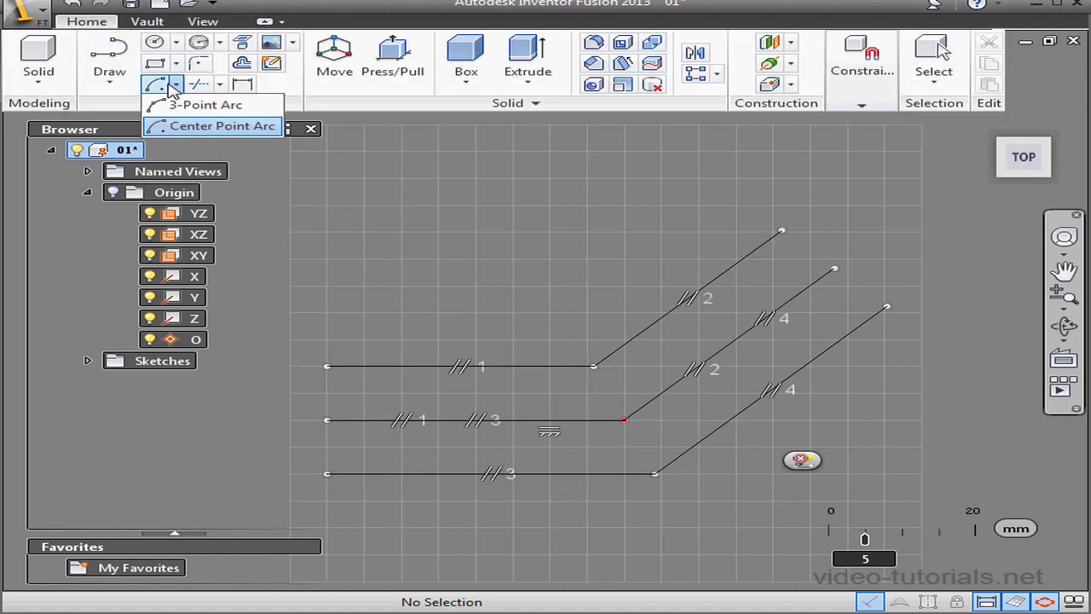
{"action": "left_click", "coordinate": [189, 130]}
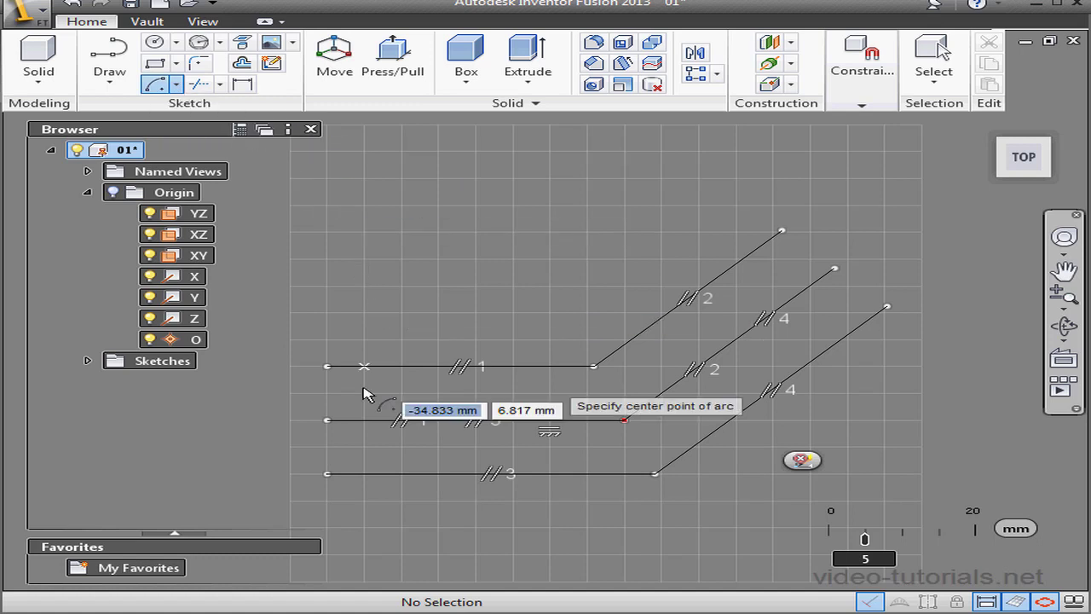
{"action": "left_click", "coordinate": [329, 420]}
{"action": "left_click", "coordinate": [328, 366]}
{"action": "left_click", "coordinate": [326, 474]}
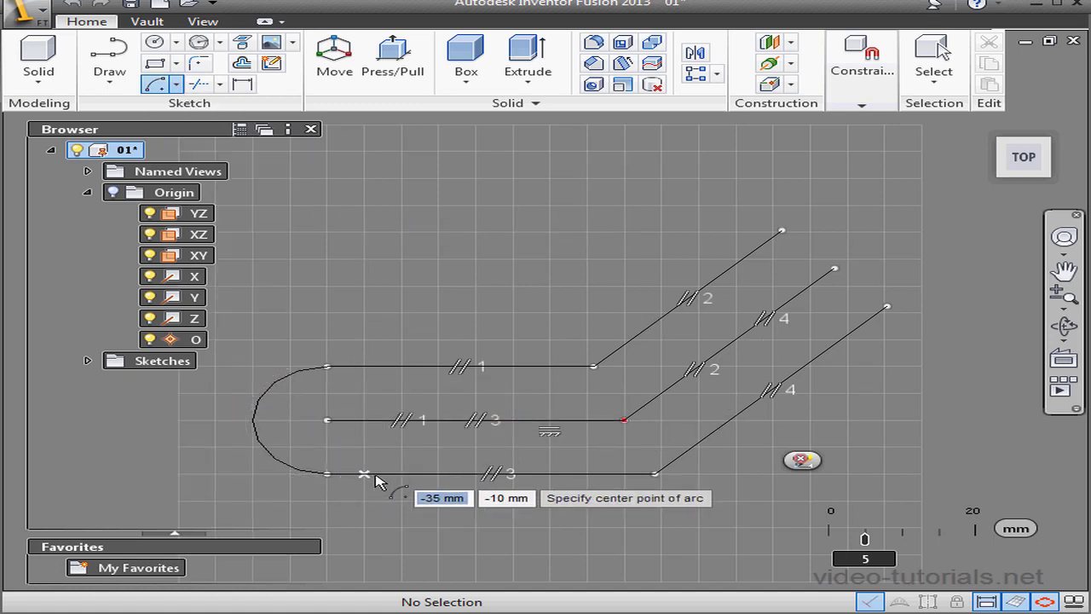
{"action": "left_click", "coordinate": [835, 269]}
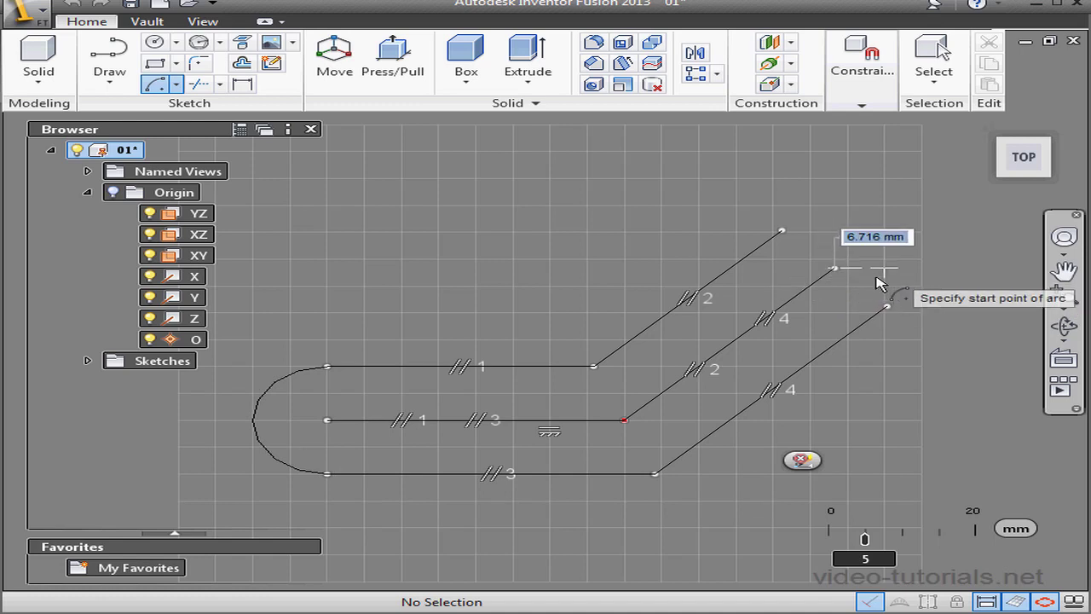
{"action": "left_click", "coordinate": [887, 306]}
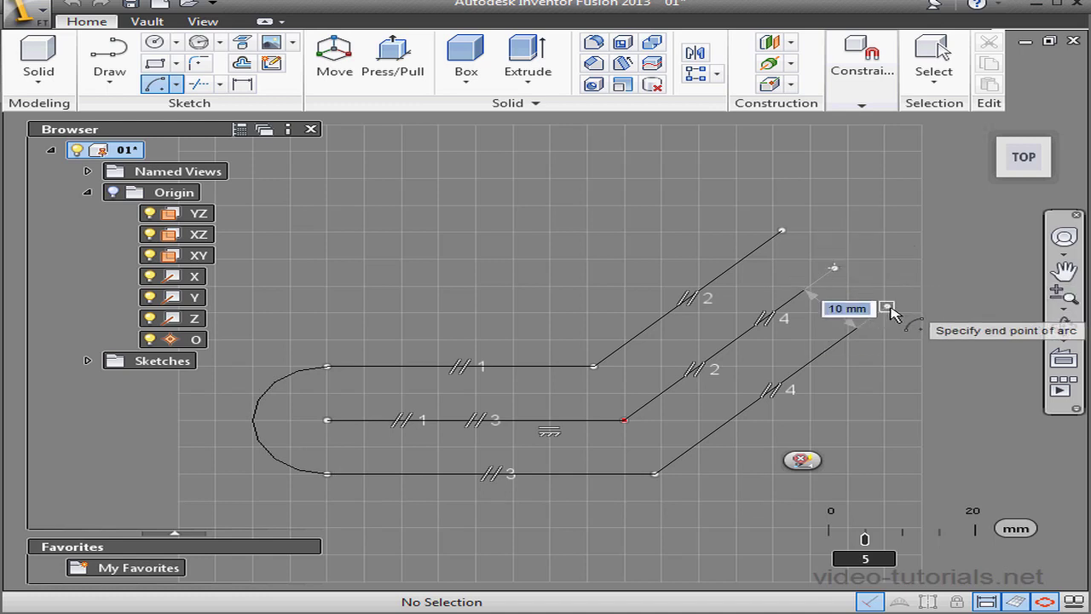
{"action": "left_click", "coordinate": [782, 231]}
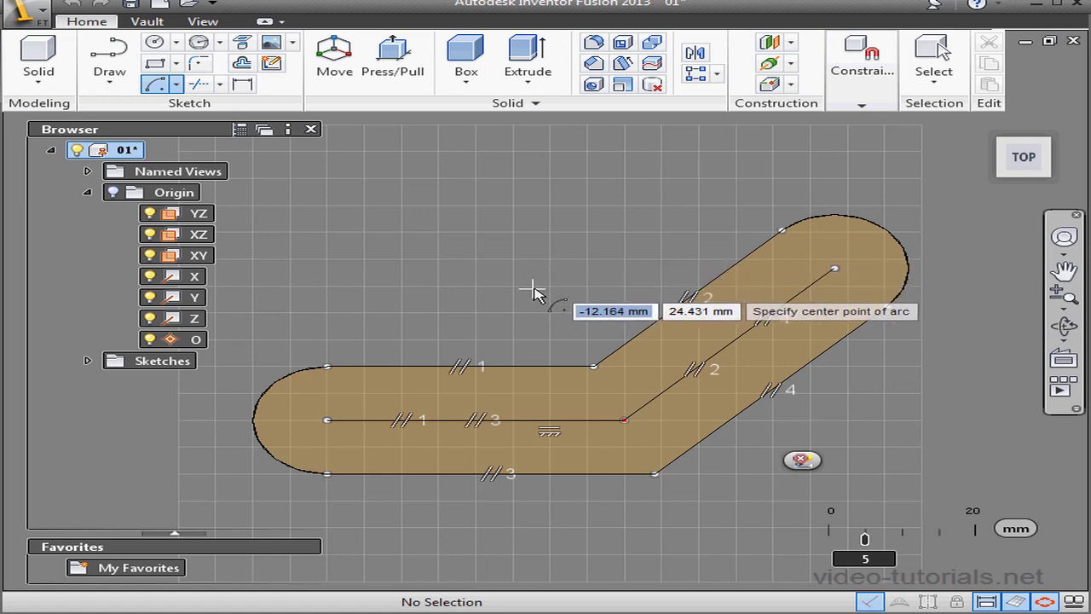
- Draw a 20 mm line from the outer end of the horizontal centreline along that centreline
{"action": "left_click", "coordinate": [118, 57]}
{"action": "left_click", "coordinate": [328, 419]}
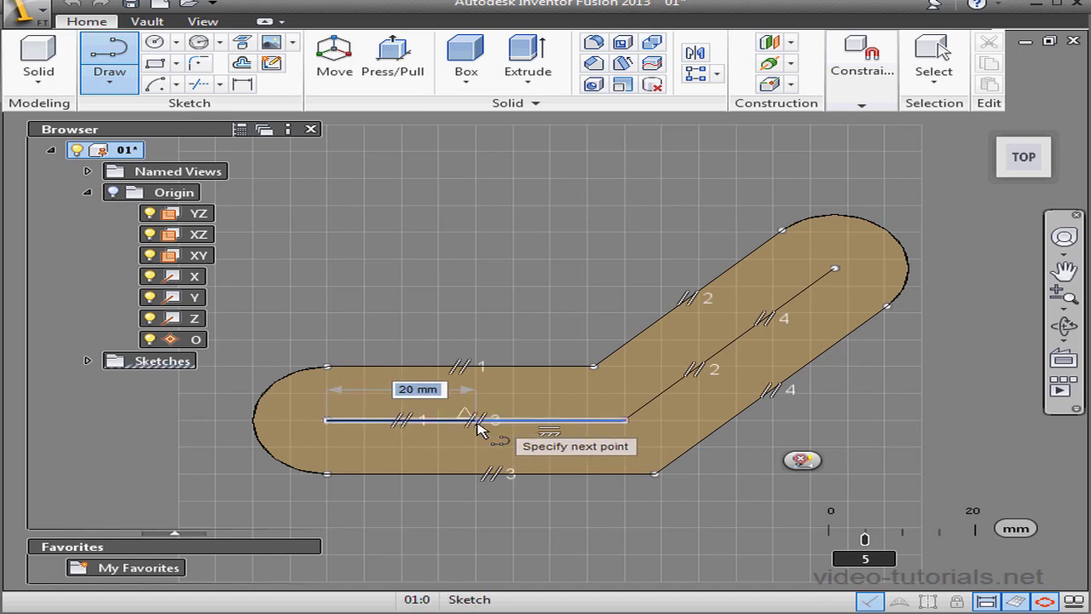
{"action": "key", "text": "Return"}
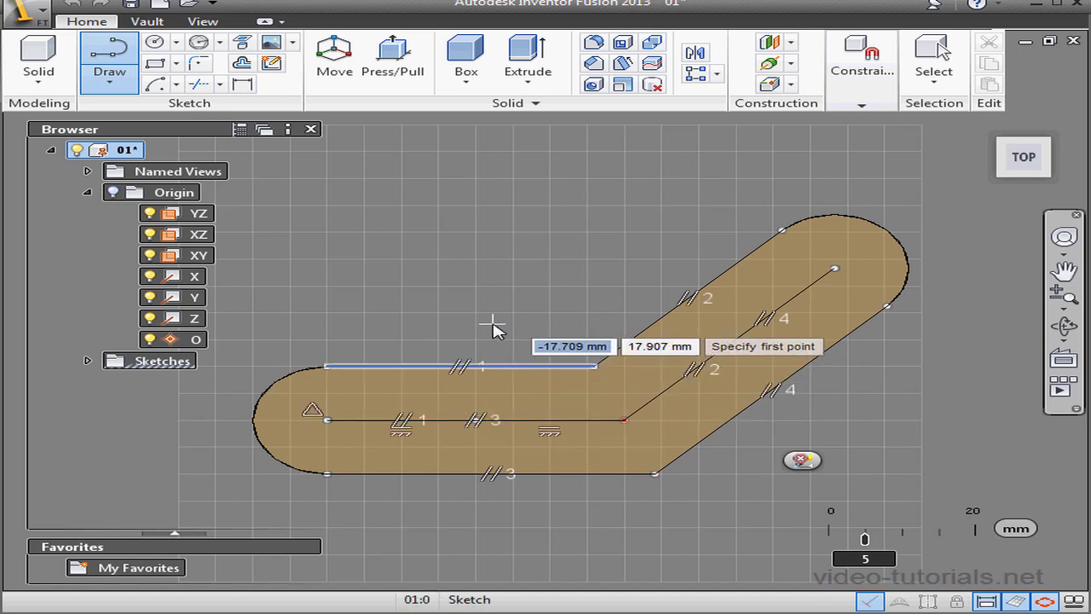
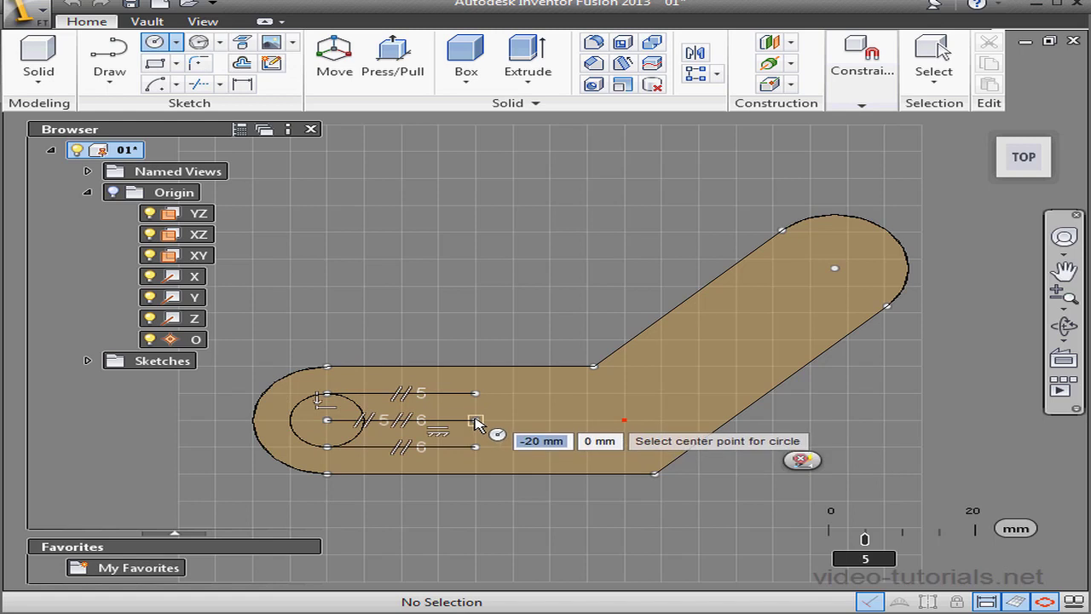
- Draw 5 mm radius circles at the inner end of the slot centreline and at the sloped arm's rounded-end centre
{"action": "left_click", "coordinate": [475, 420]}
{"action": "key", "text": "Return"}
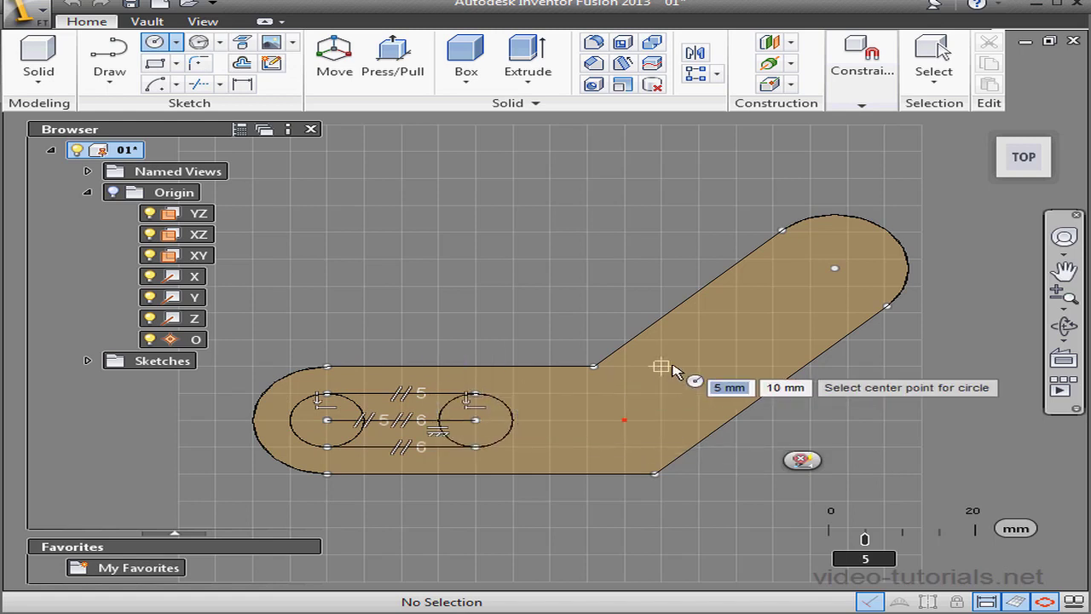
{"action": "left_click", "coordinate": [835, 267]}
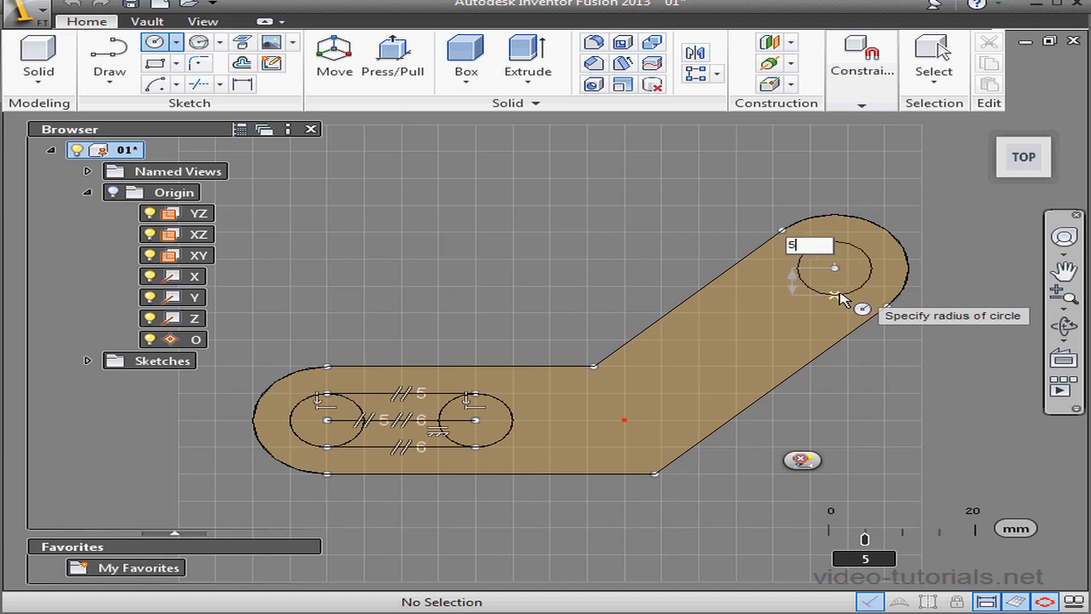
{"action": "key", "text": "Return"}
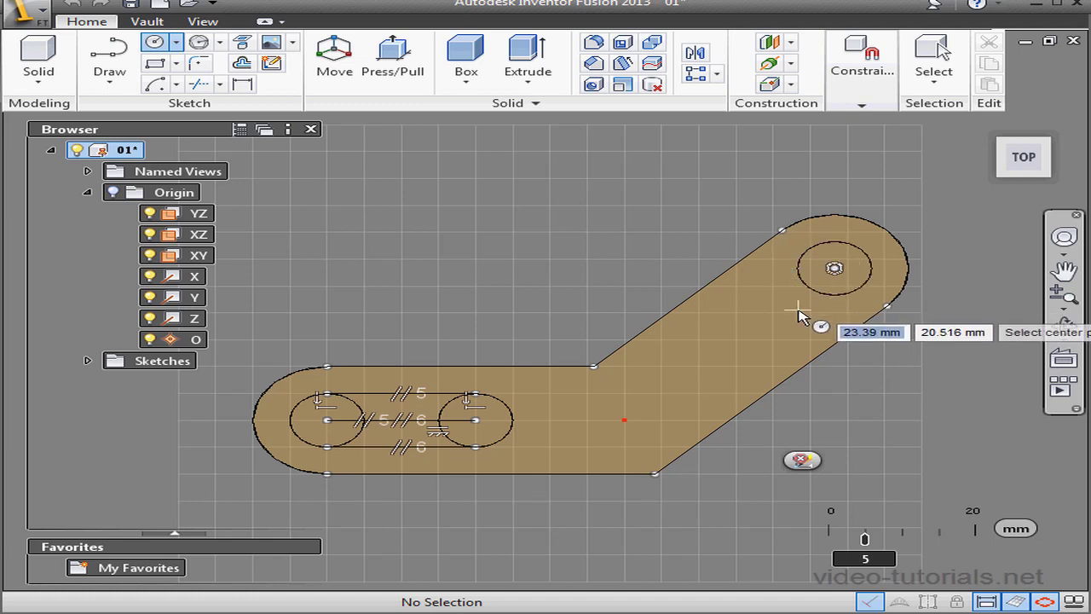
- Trim the inner halves of both slot circles and the centreline between them, leaving a closed slot outline
{"action": "left_click", "coordinate": [223, 85]}
{"action": "left_click", "coordinate": [223, 105]}
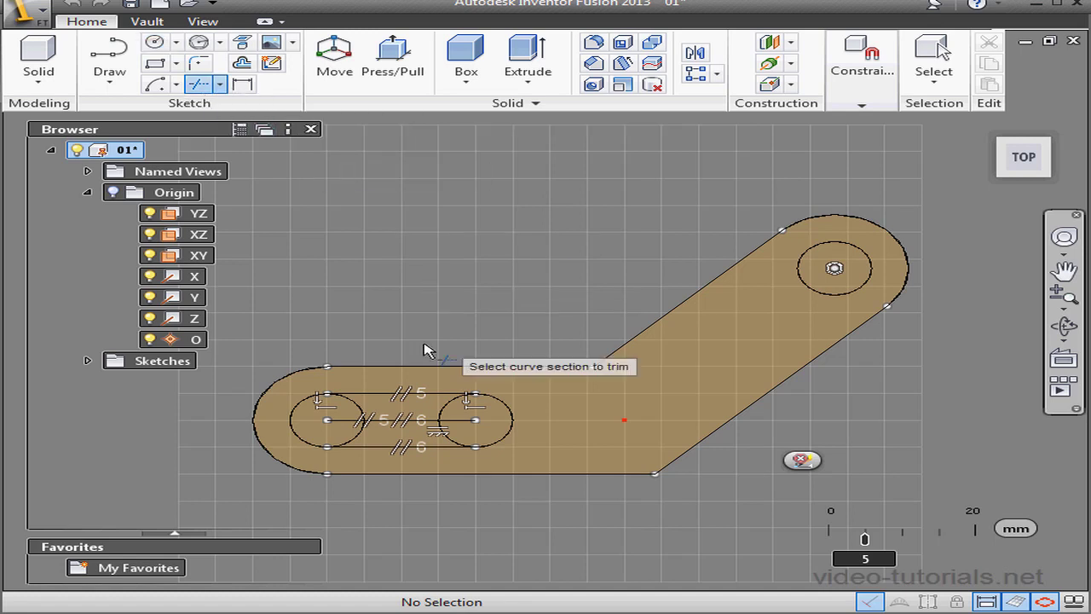
{"action": "left_click", "coordinate": [362, 425]}
{"action": "left_click", "coordinate": [360, 419]}
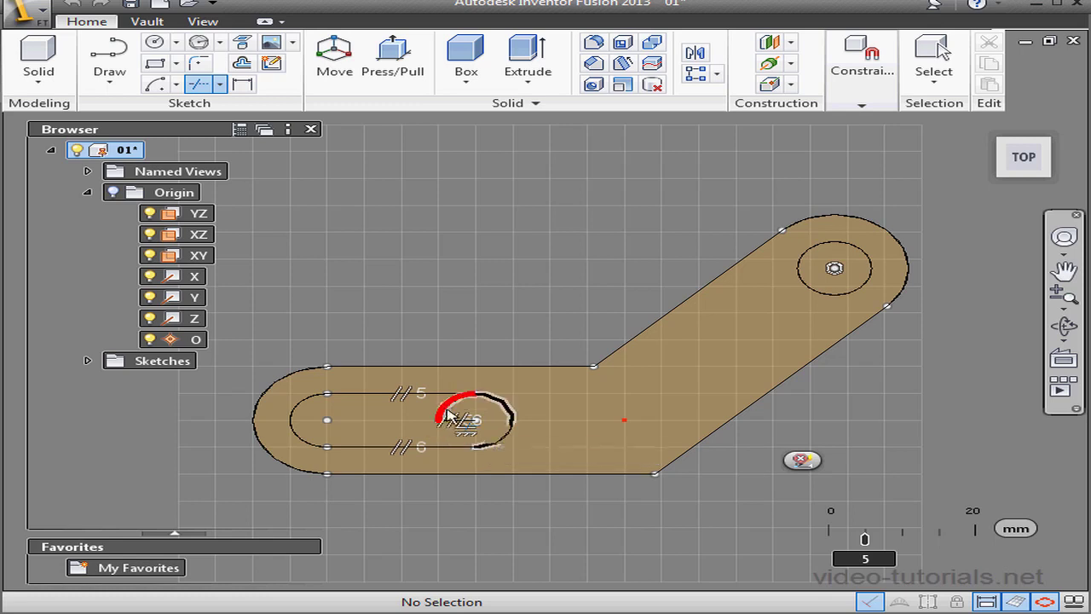
{"action": "left_click", "coordinate": [447, 424]}
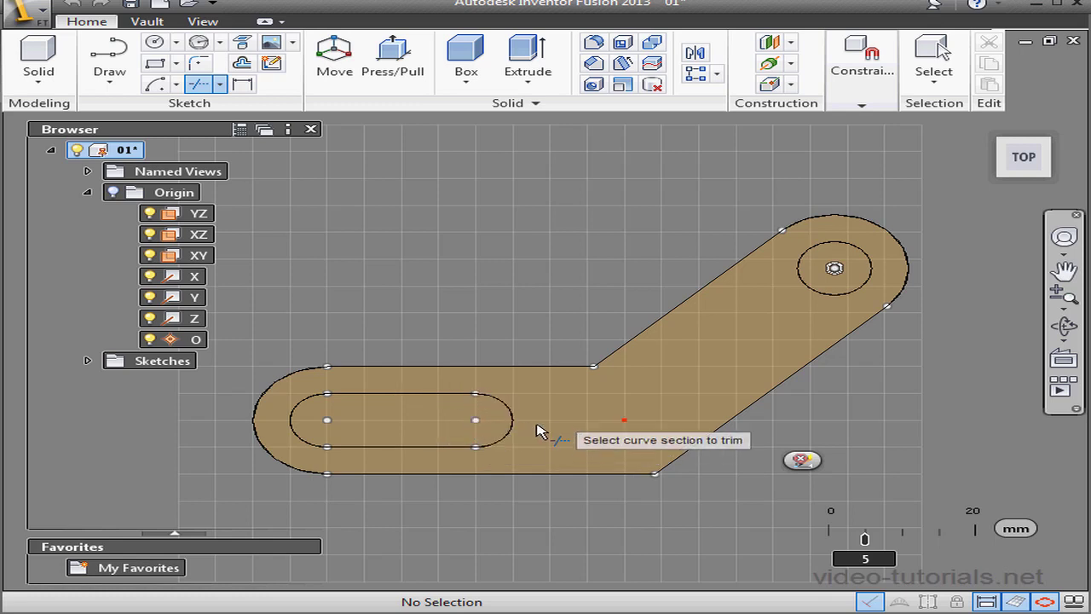
- Offset the outer link profile 3 mm inward, and the slot outline and the hole circle 3 mm outward
{"action": "left_click", "coordinate": [242, 64]}
{"action": "left_click", "coordinate": [550, 368]}
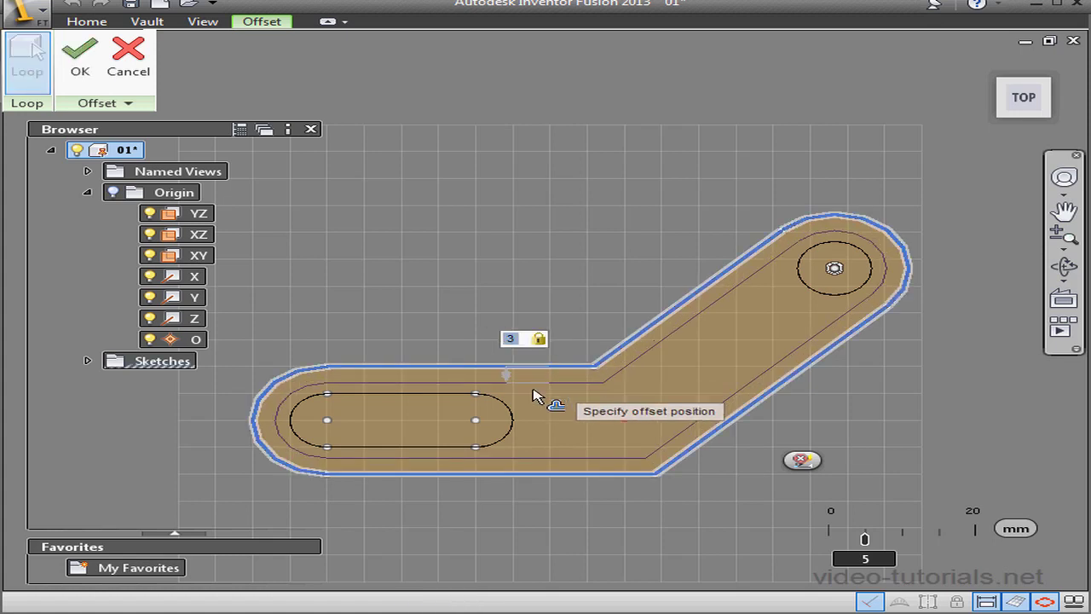
{"action": "key", "text": "Return"}
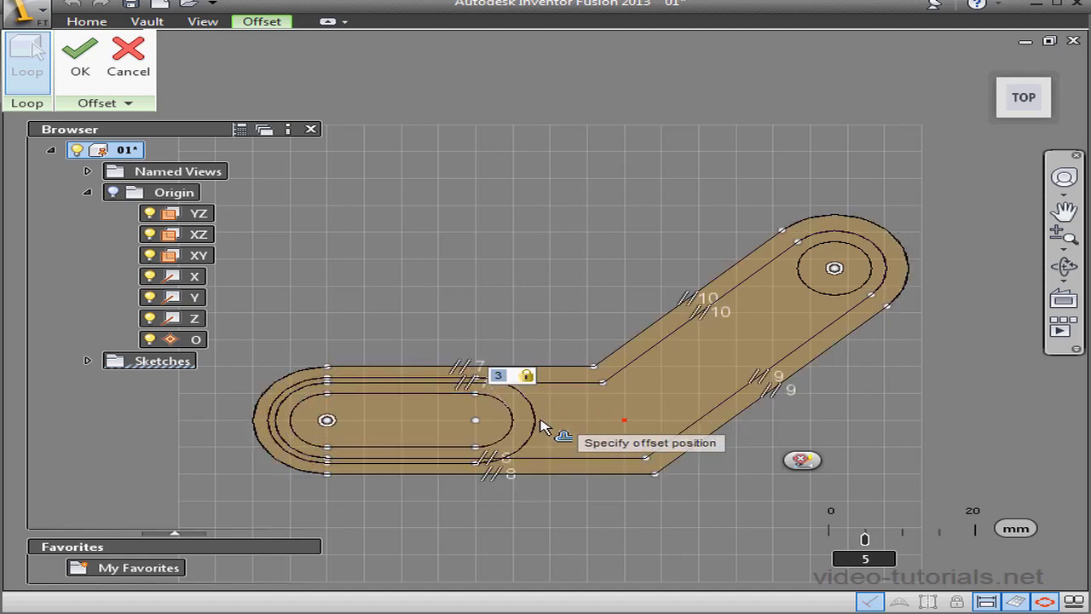
{"action": "key", "text": "Return"}
{"action": "left_click", "coordinate": [822, 297]}
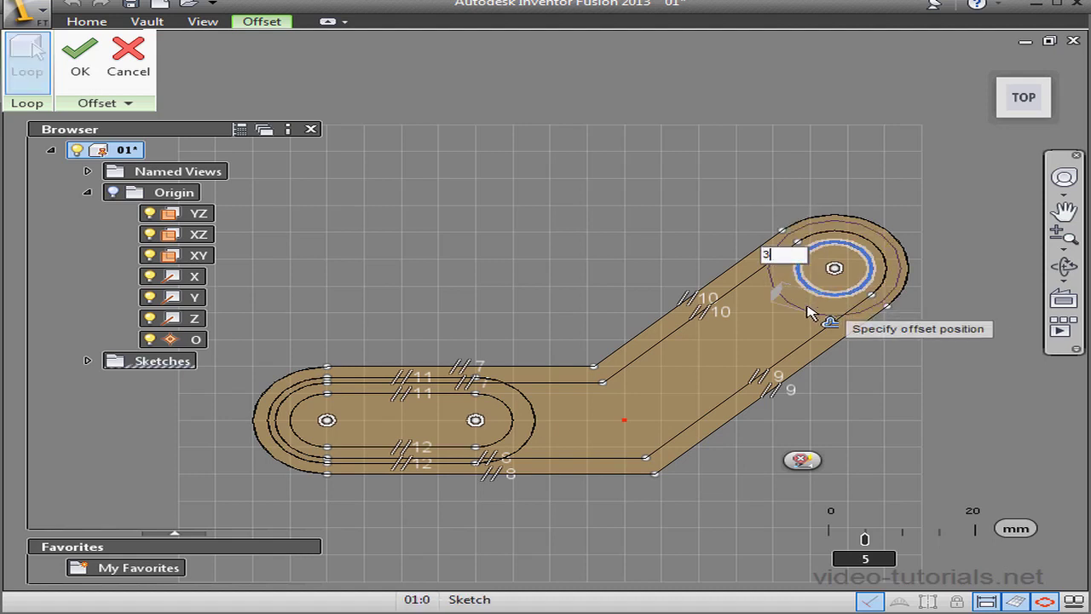
{"action": "key", "text": "Return"}
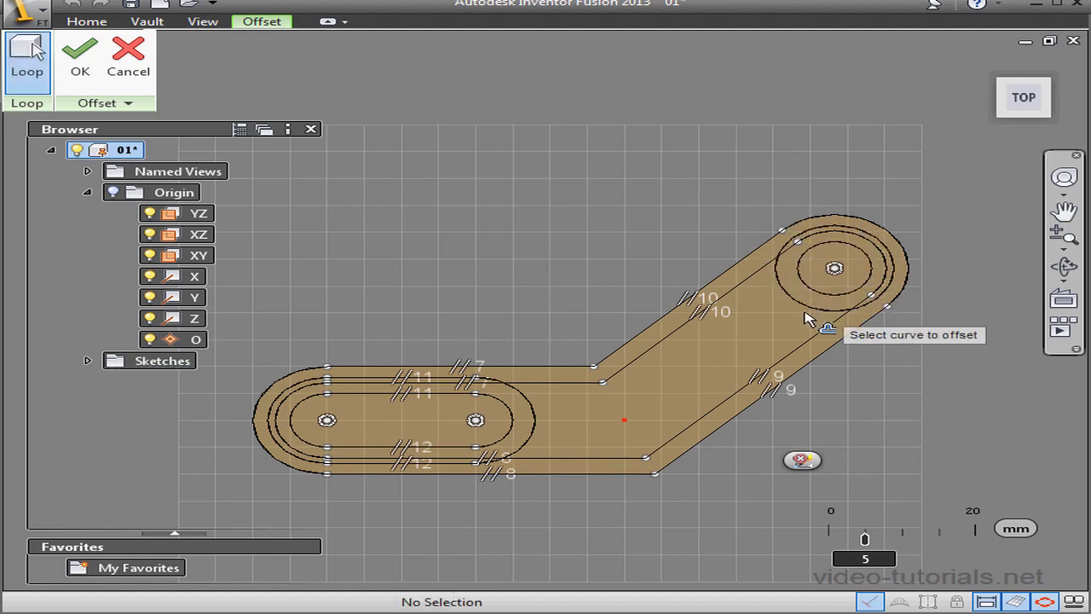
{"action": "left_click", "coordinate": [83, 68]}
- Trim the overlapping offset curves around the slot, keeping only the arc that closes the inner pocket outline
{"action": "left_click", "coordinate": [204, 89]}
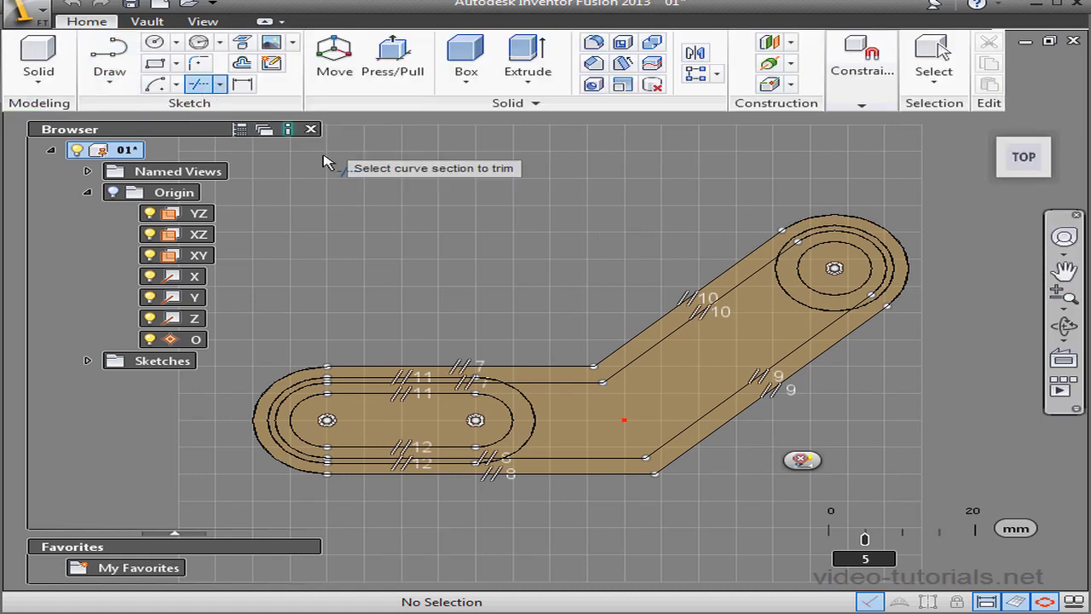
{"action": "left_click", "coordinate": [381, 379]}
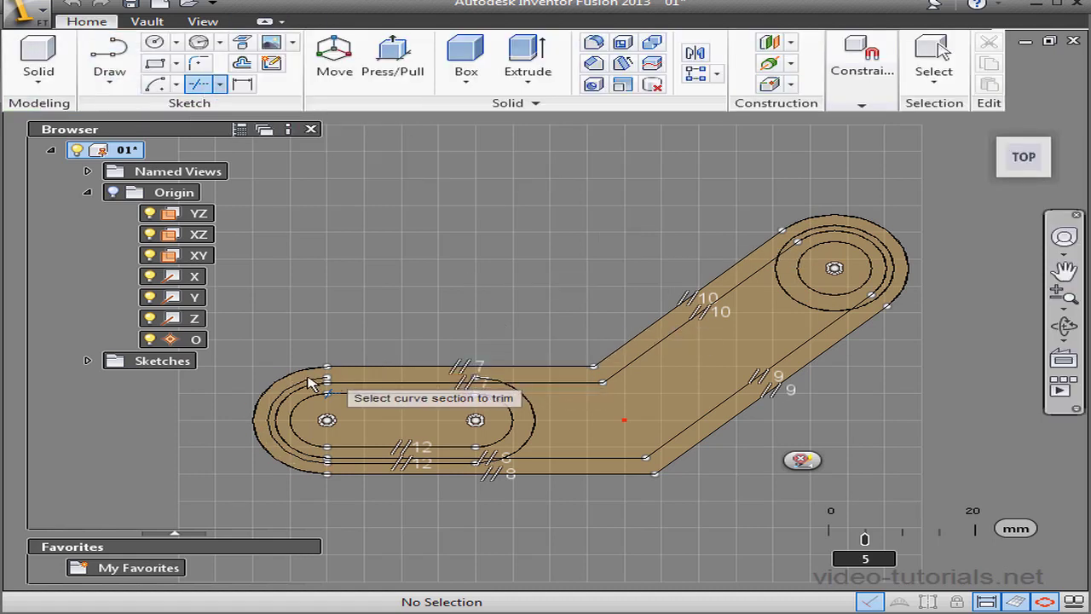
{"action": "left_click", "coordinate": [299, 387]}
{"action": "left_click", "coordinate": [356, 388]}
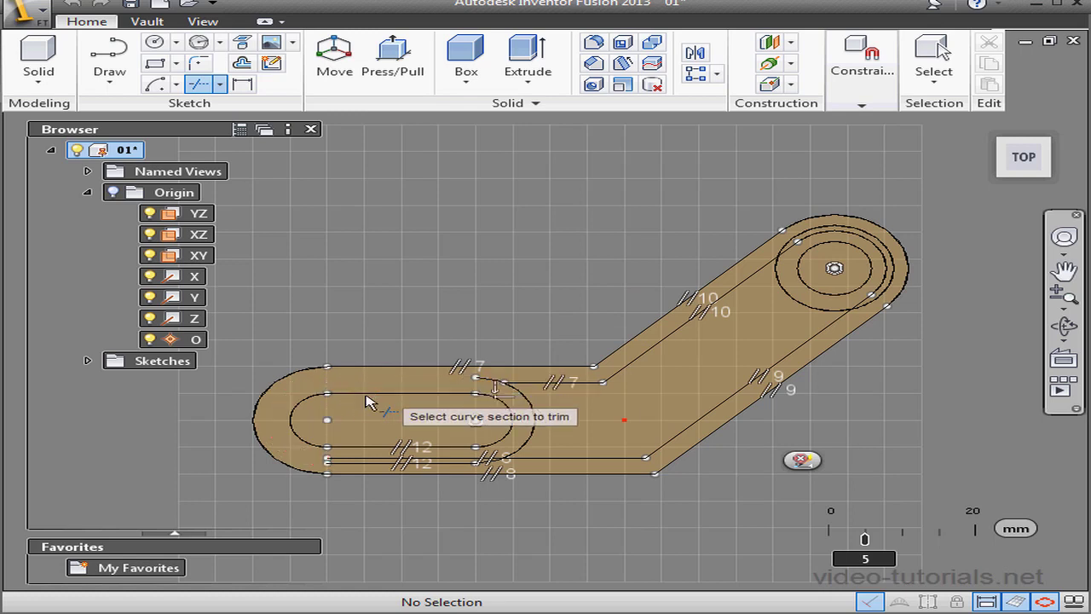
{"action": "left_click", "coordinate": [365, 461]}
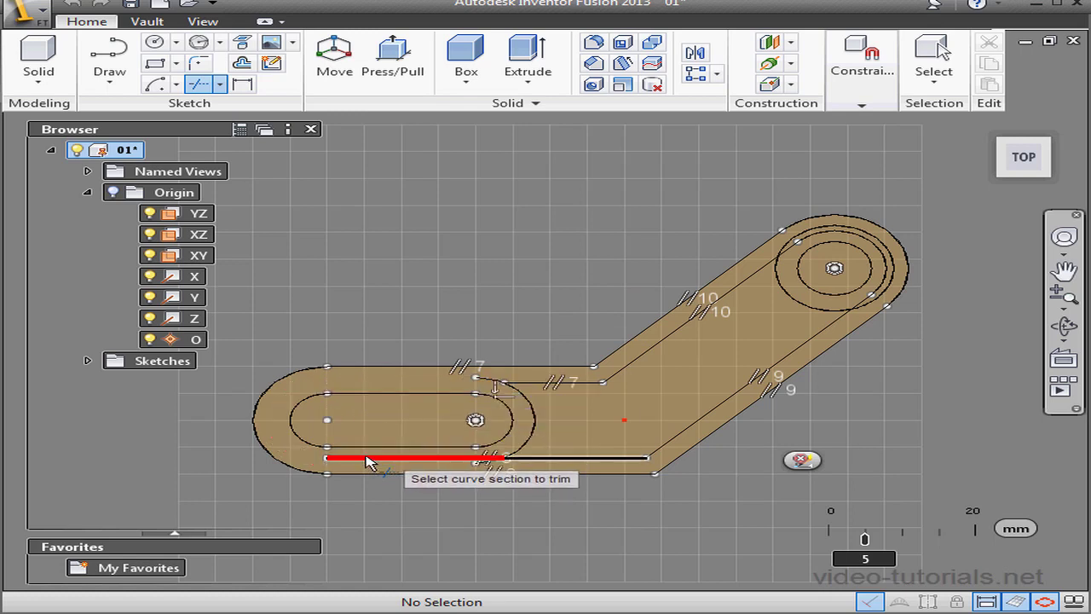
{"action": "left_click", "coordinate": [371, 461]}
{"action": "left_click", "coordinate": [486, 461]}
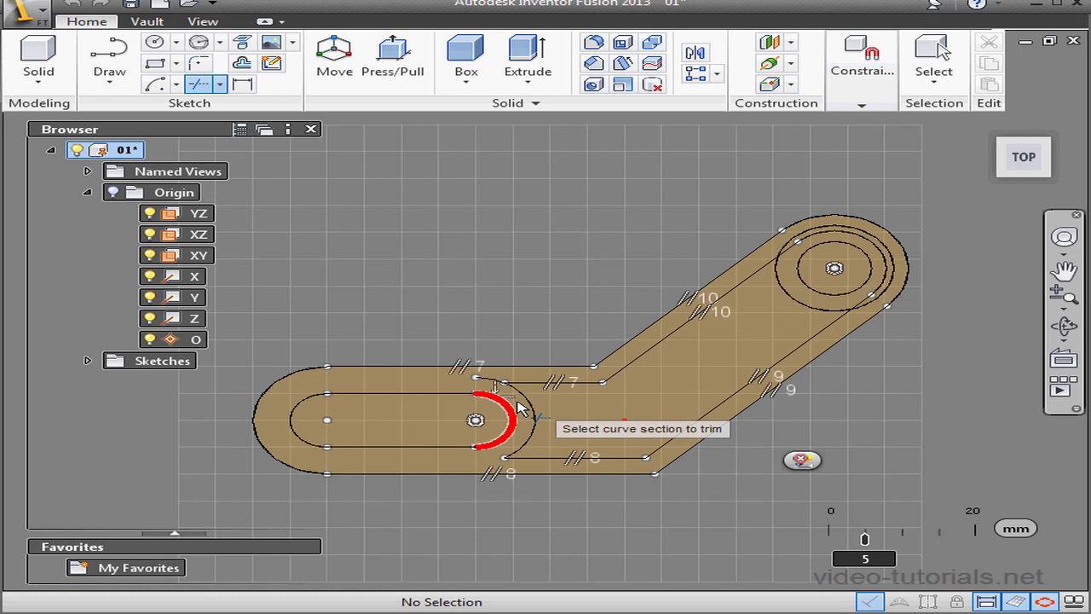
{"action": "left_click", "coordinate": [483, 378]}
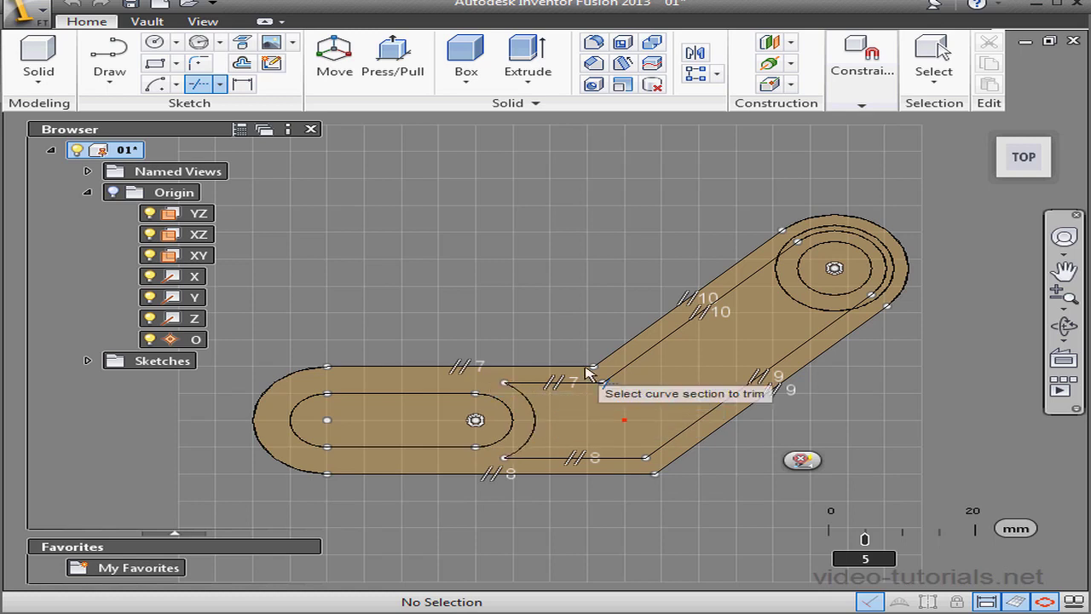
- Trim the excess offset curves around the hole, keeping only the arc that closes the pocket outline, and finish trimming
{"action": "left_click", "coordinate": [804, 231]}
{"action": "left_click", "coordinate": [810, 236]}
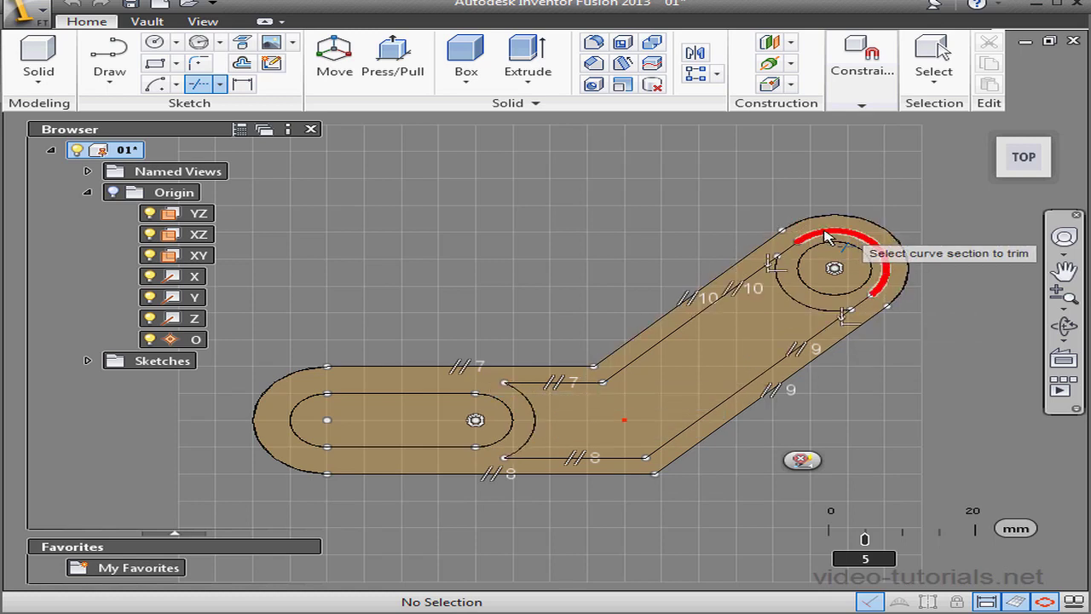
{"action": "left_click", "coordinate": [826, 236]}
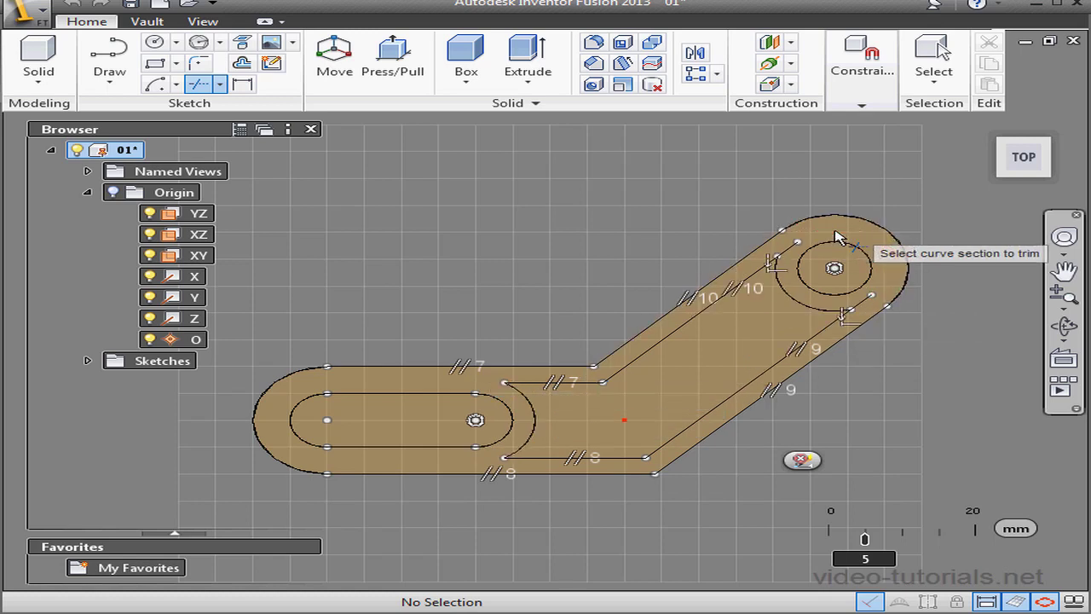
{"action": "left_click", "coordinate": [866, 307]}
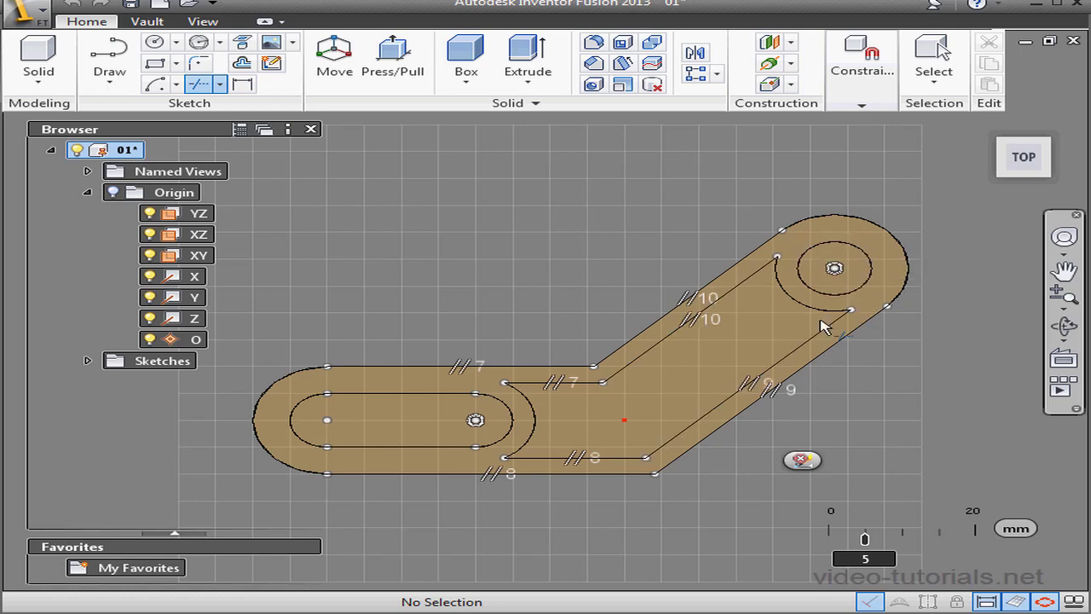
{"action": "right_click", "coordinate": [621, 271]}
{"action": "left_click", "coordinate": [690, 268]}
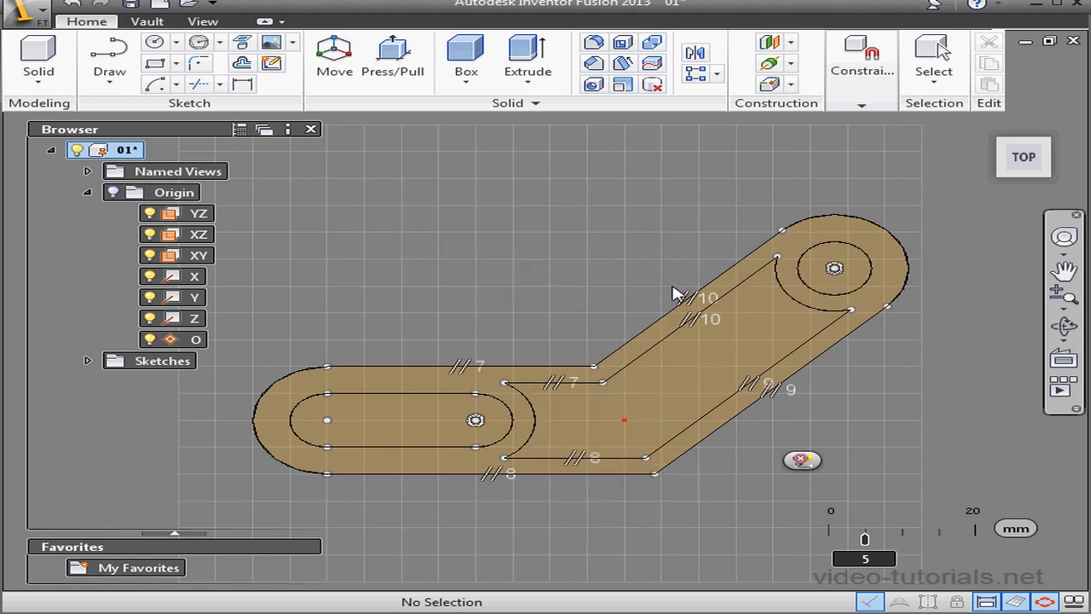
- Fillet both pocket corners where the arc beside the slot meets the horizontal lines, using a 2 mm radius
{"action": "scroll", "coordinate": [694, 390], "scroll_direction": "up", "scroll_amount": 3}
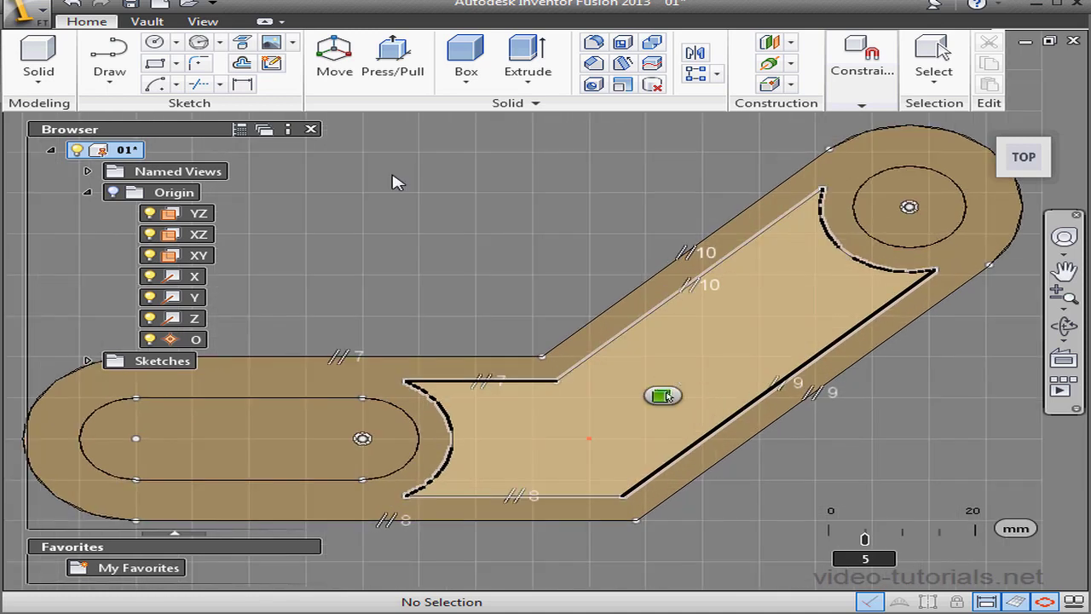
{"action": "left_click", "coordinate": [199, 63]}
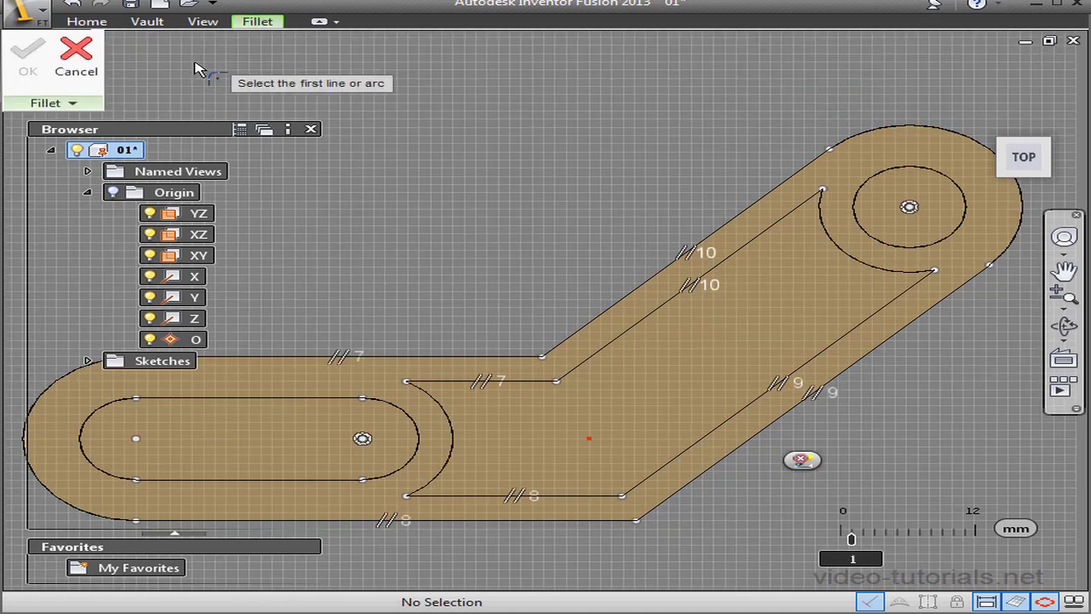
{"action": "left_click", "coordinate": [441, 411]}
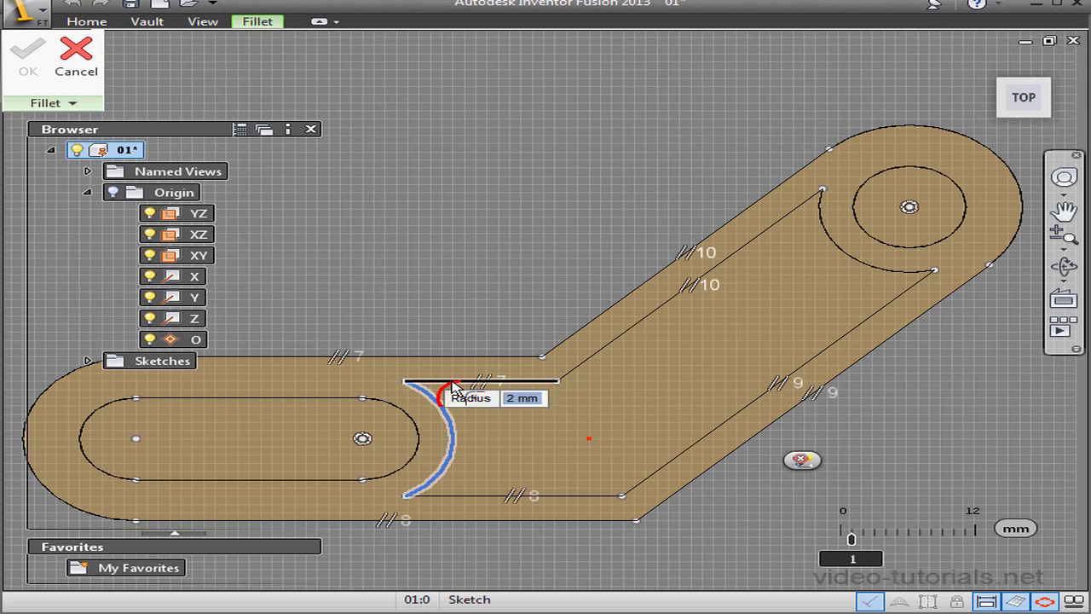
{"action": "left_click", "coordinate": [453, 384]}
{"action": "key", "text": "Escape"}
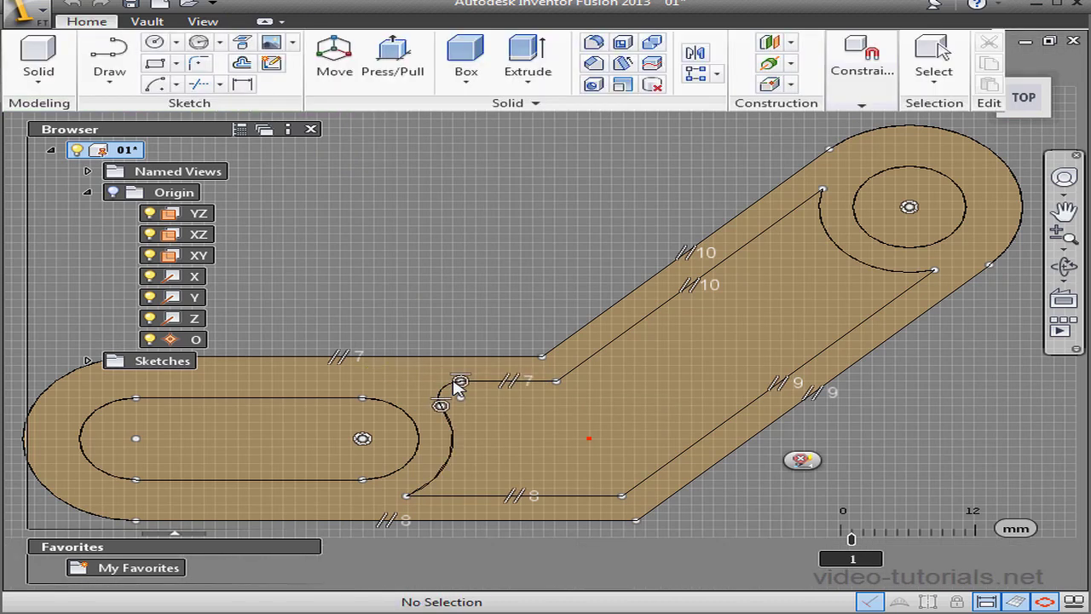
{"action": "left_click", "coordinate": [198, 66]}
{"action": "left_click", "coordinate": [444, 481]}
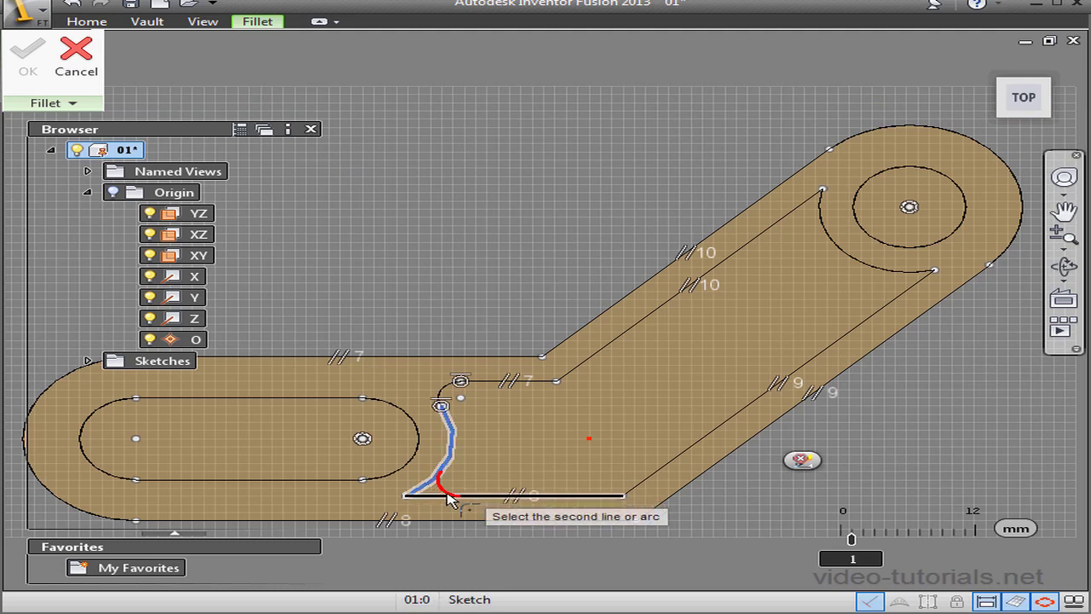
{"action": "left_click", "coordinate": [449, 495]}
{"action": "key", "text": "Escape"}
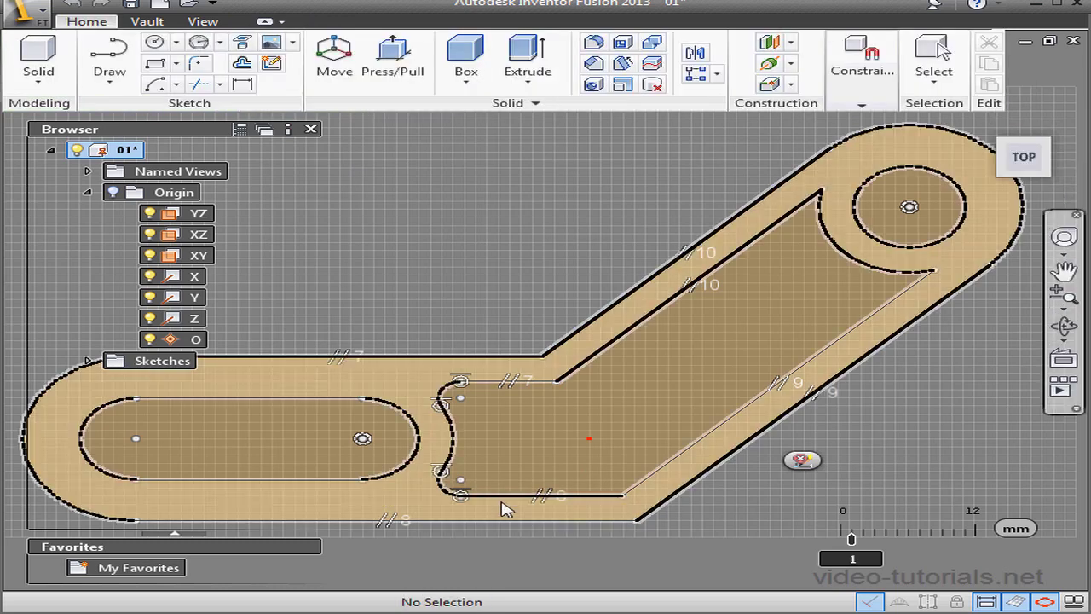
- Fillet the upper bend of the pocket outline between the horizontal and sloped lines with a 2 mm radius
{"action": "left_click", "coordinate": [199, 66]}
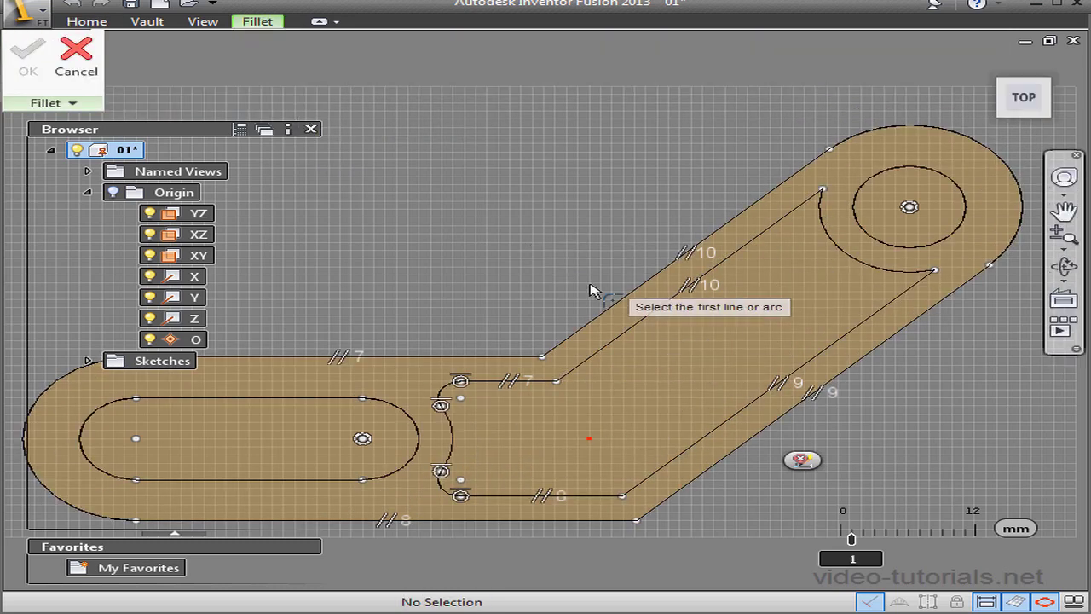
{"action": "left_click", "coordinate": [541, 380]}
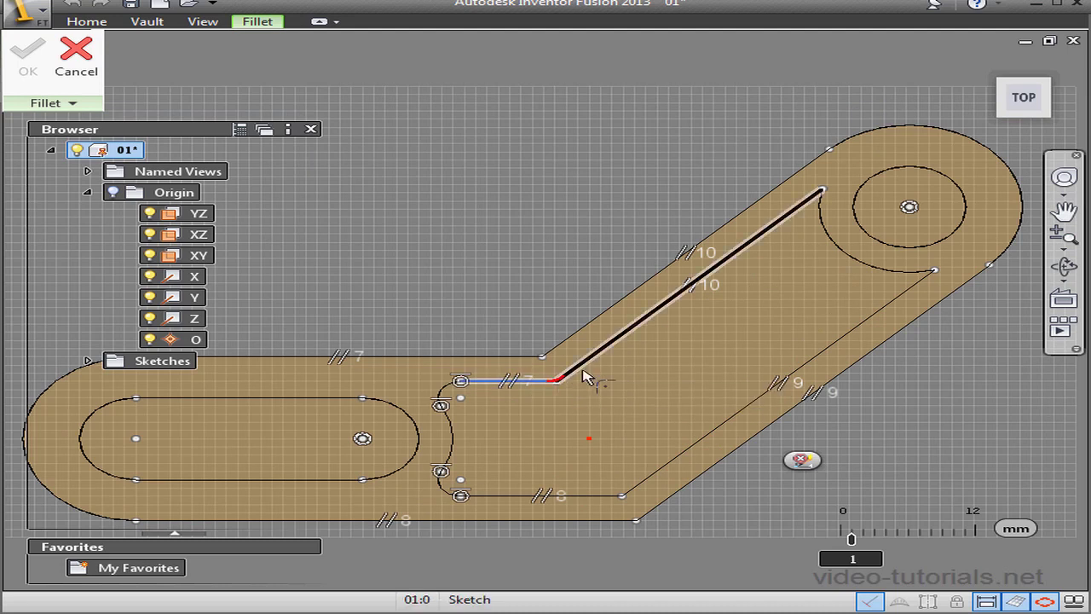
{"action": "left_click", "coordinate": [570, 375]}
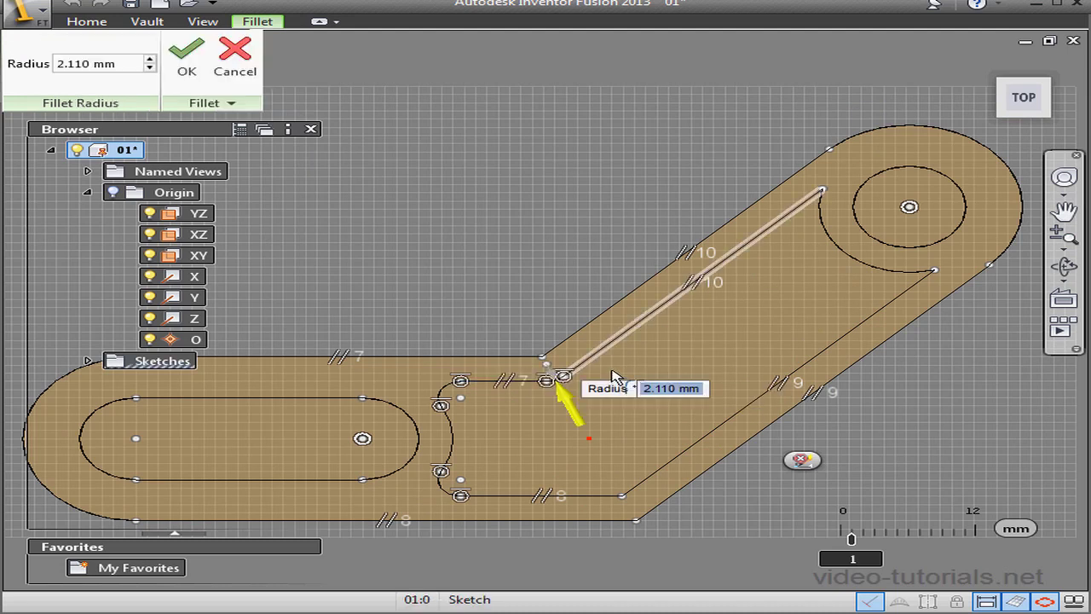
{"action": "type", "text": "2"}
{"action": "key", "text": "Return"}
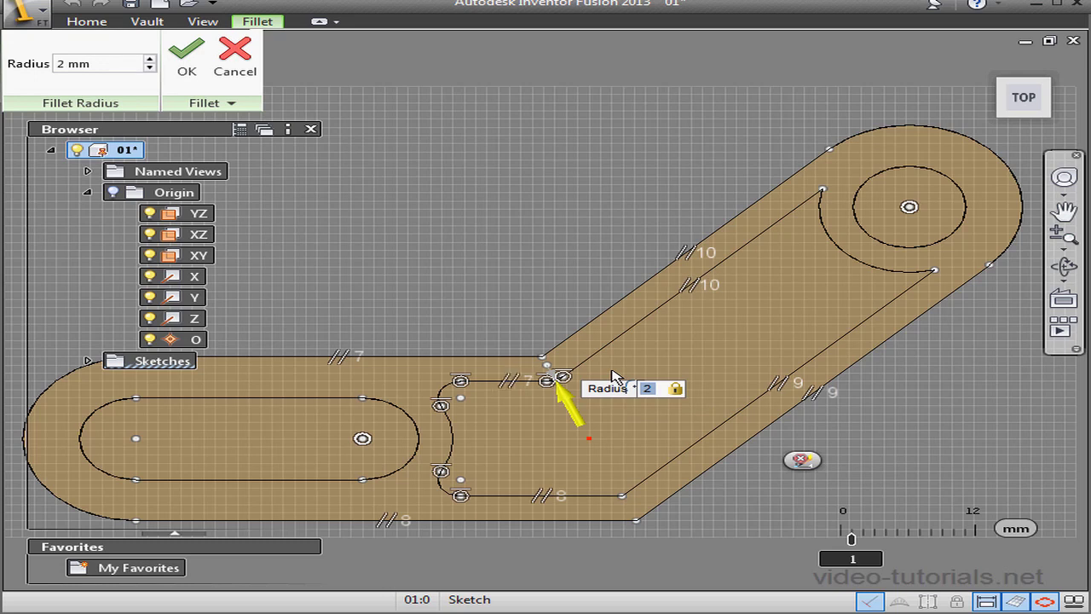
{"action": "key", "text": "Return"}
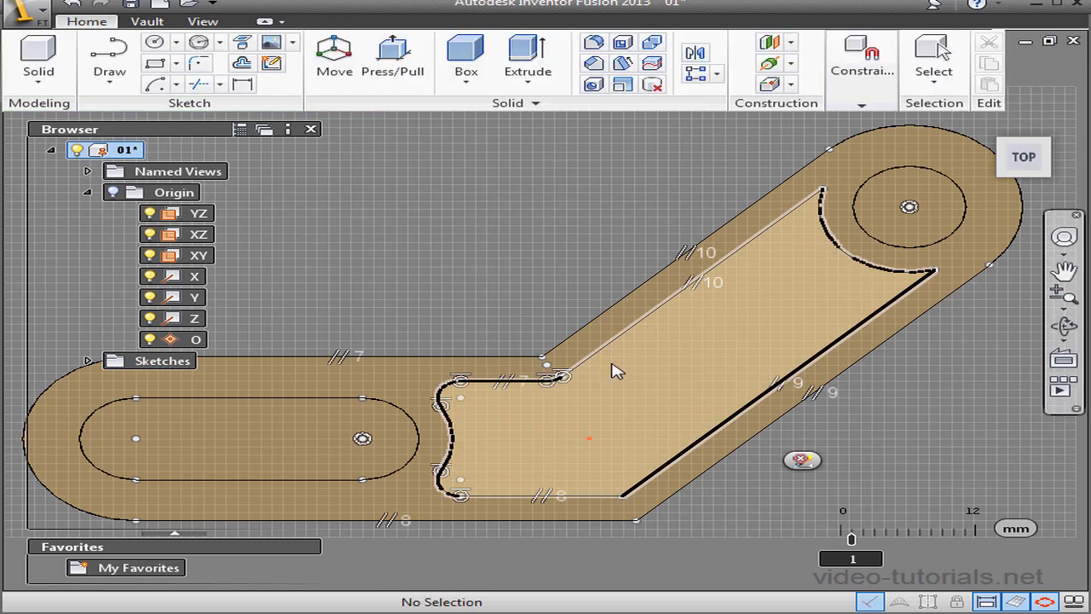
- Fillet the lower bend of the pocket outline between the horizontal and sloped lines with a 2 mm radius
{"action": "left_click", "coordinate": [219, 82]}
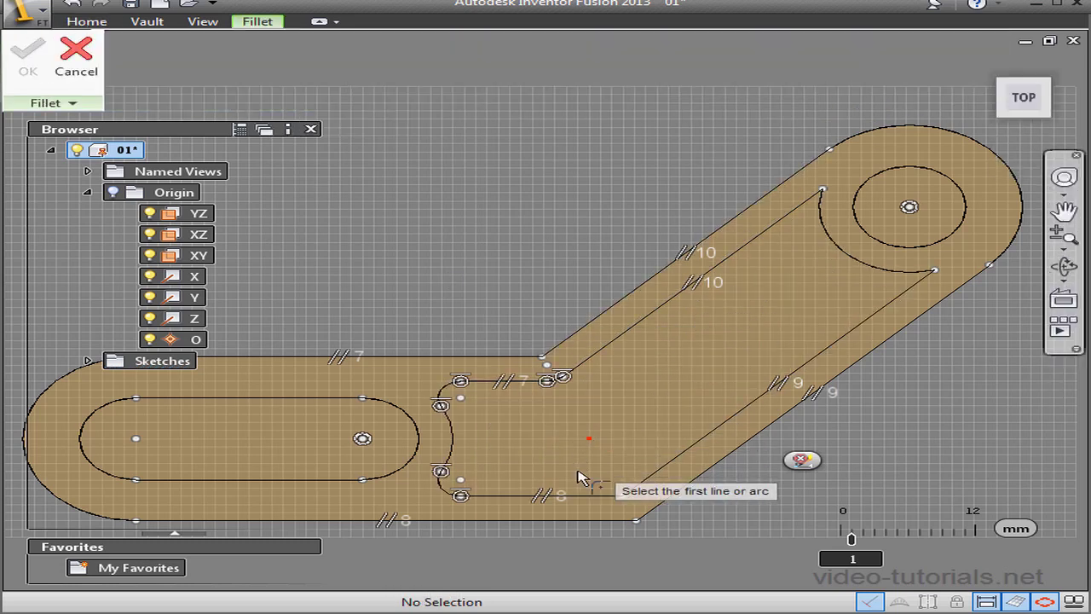
{"action": "left_click", "coordinate": [594, 501]}
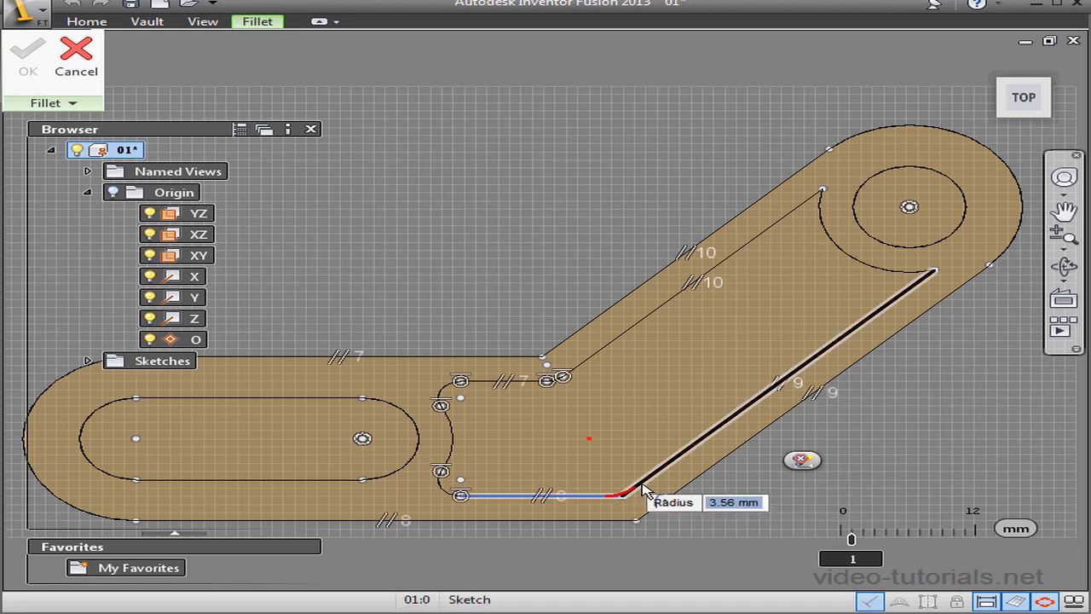
{"action": "left_click", "coordinate": [643, 487]}
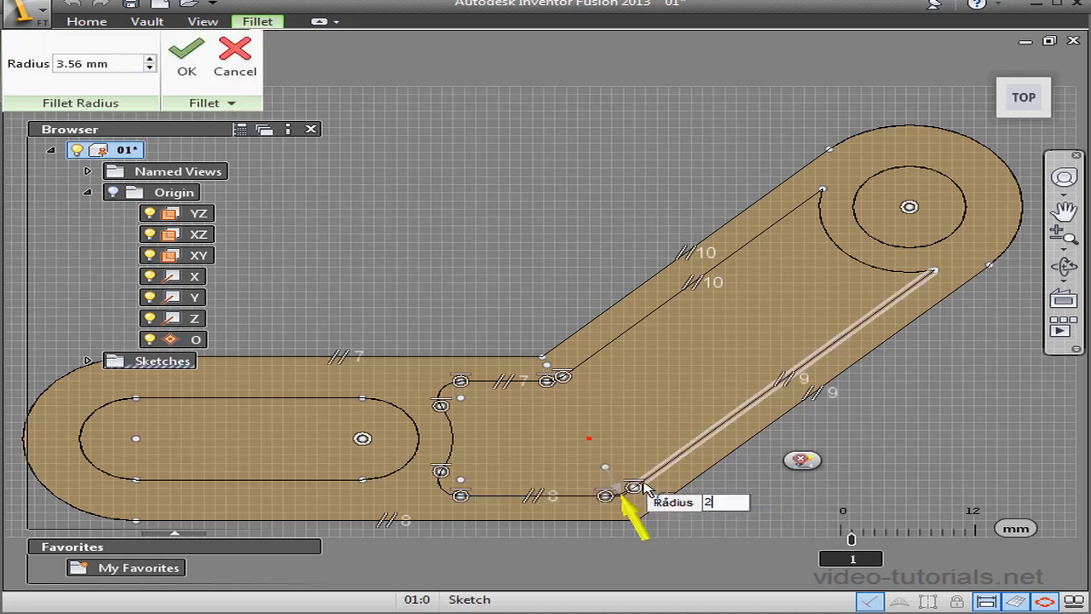
{"action": "key", "text": "Return"}
{"action": "key", "text": "Escape"}
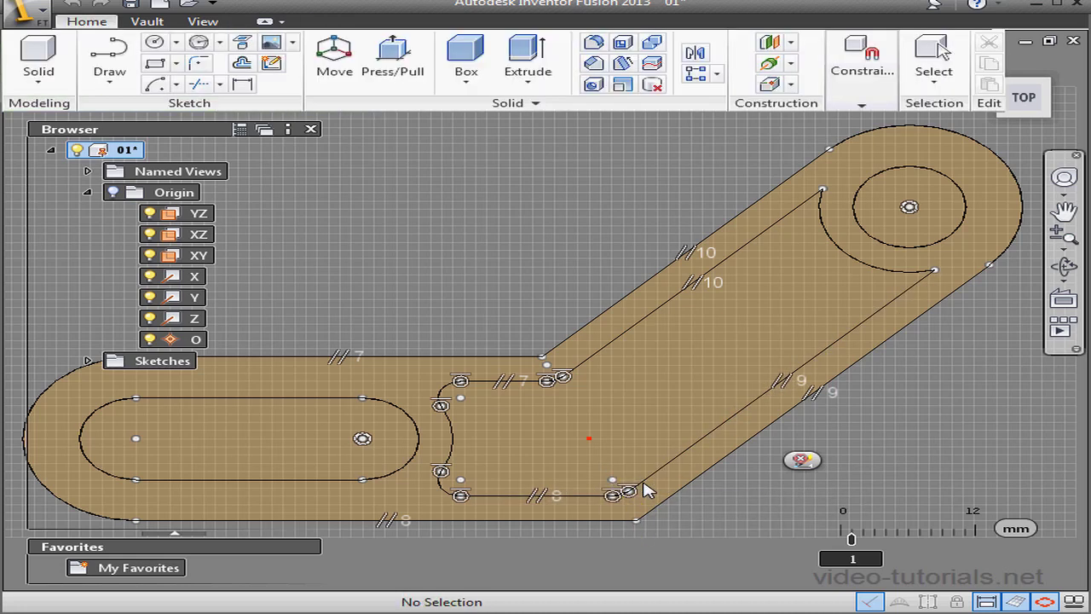
- Fillet both pocket corners where the arc beside the hole meets the sloped lines, using a 2 mm radius
{"action": "left_click", "coordinate": [212, 83]}
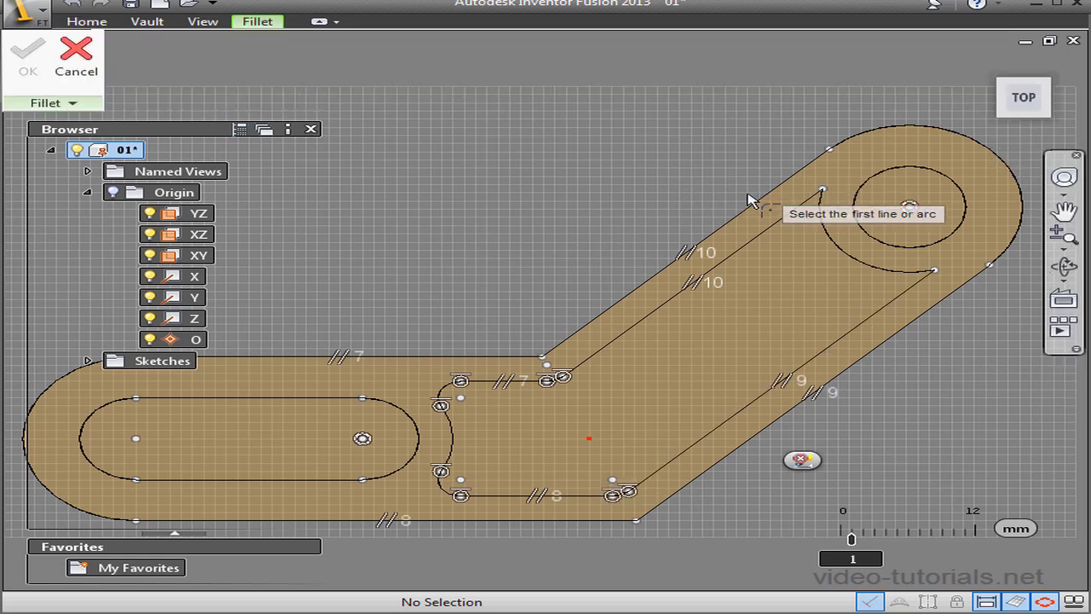
{"action": "left_click", "coordinate": [793, 219]}
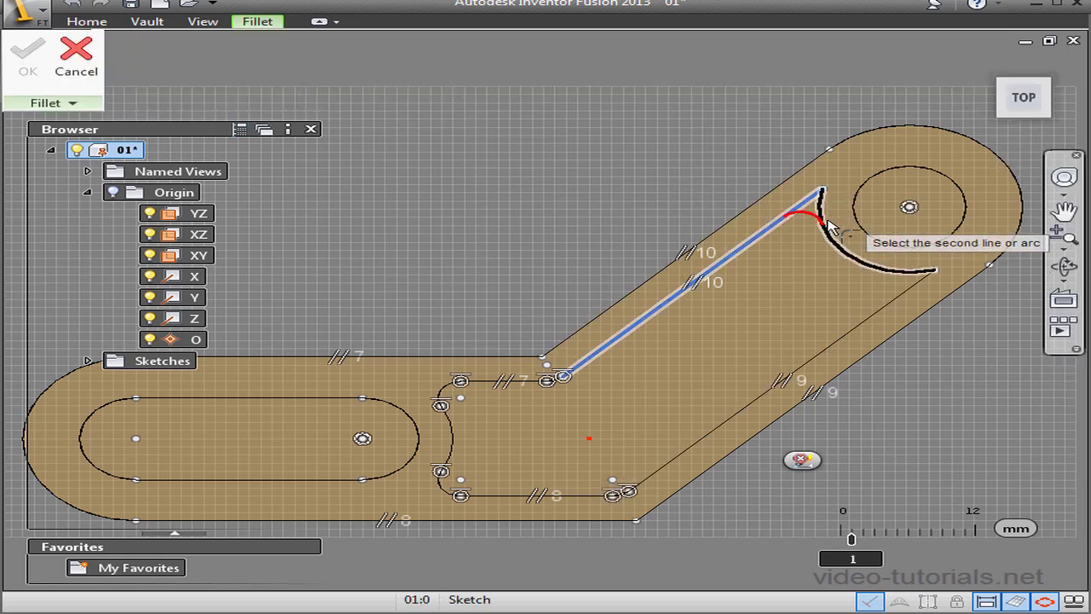
{"action": "left_click", "coordinate": [838, 228]}
{"action": "key", "text": "Return"}
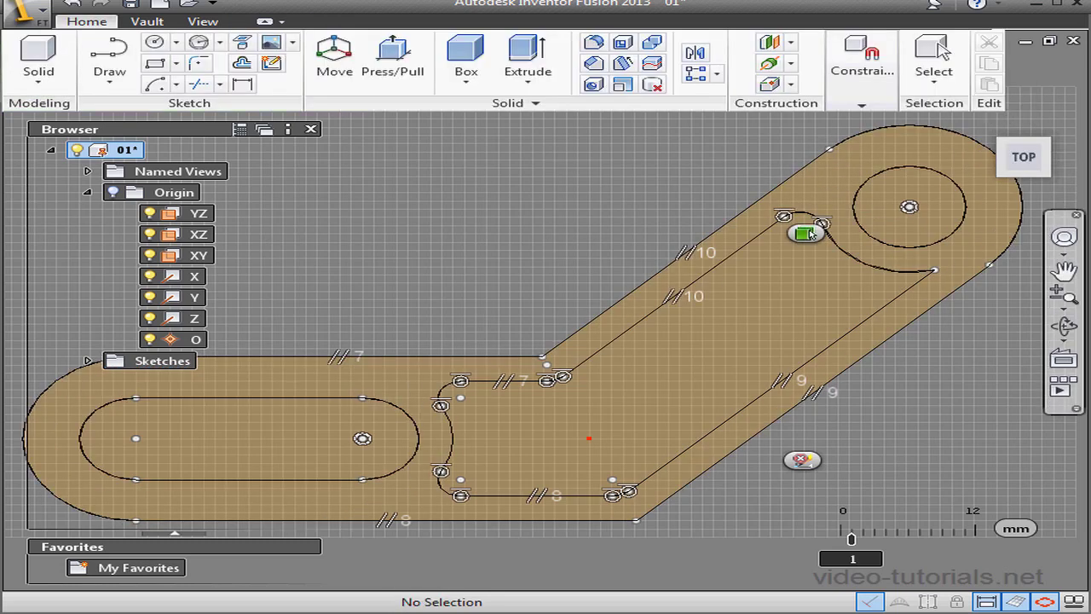
{"action": "left_click", "coordinate": [198, 66]}
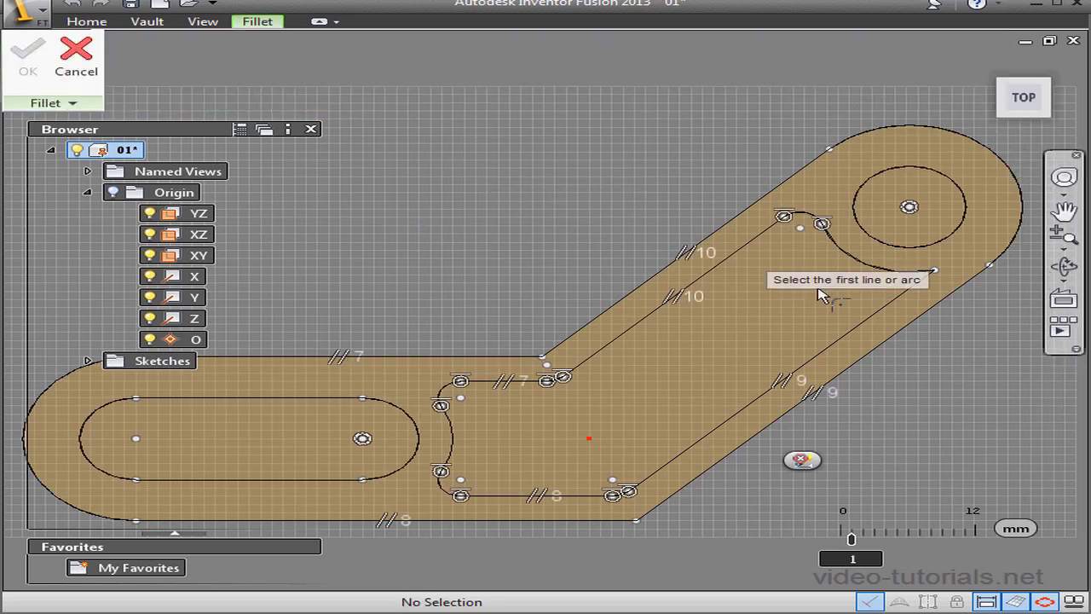
{"action": "left_click", "coordinate": [924, 282]}
{"action": "left_click", "coordinate": [926, 285]}
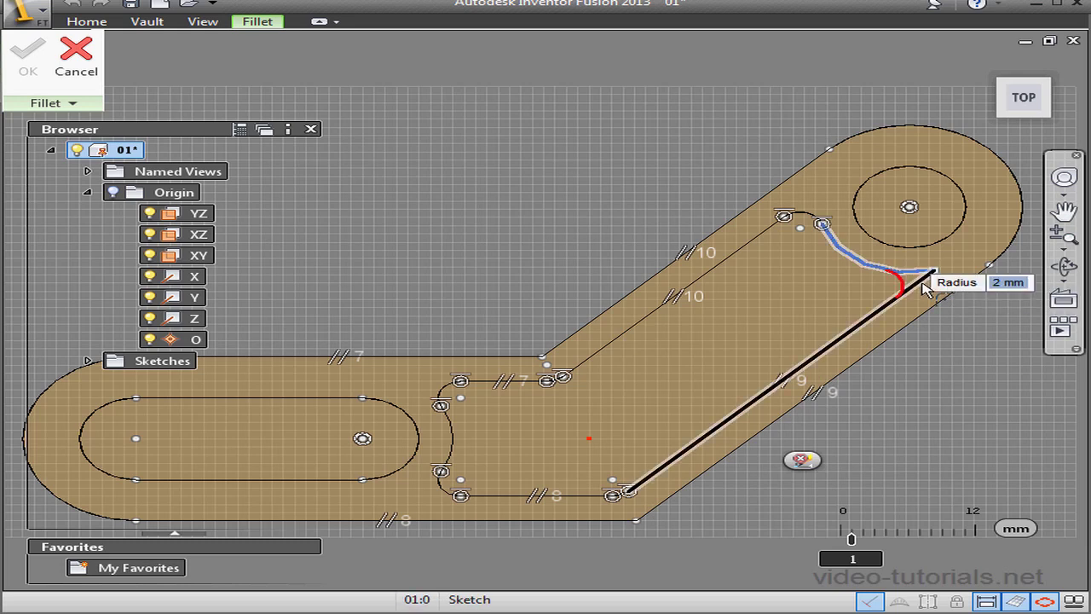
{"action": "key", "text": "Return"}
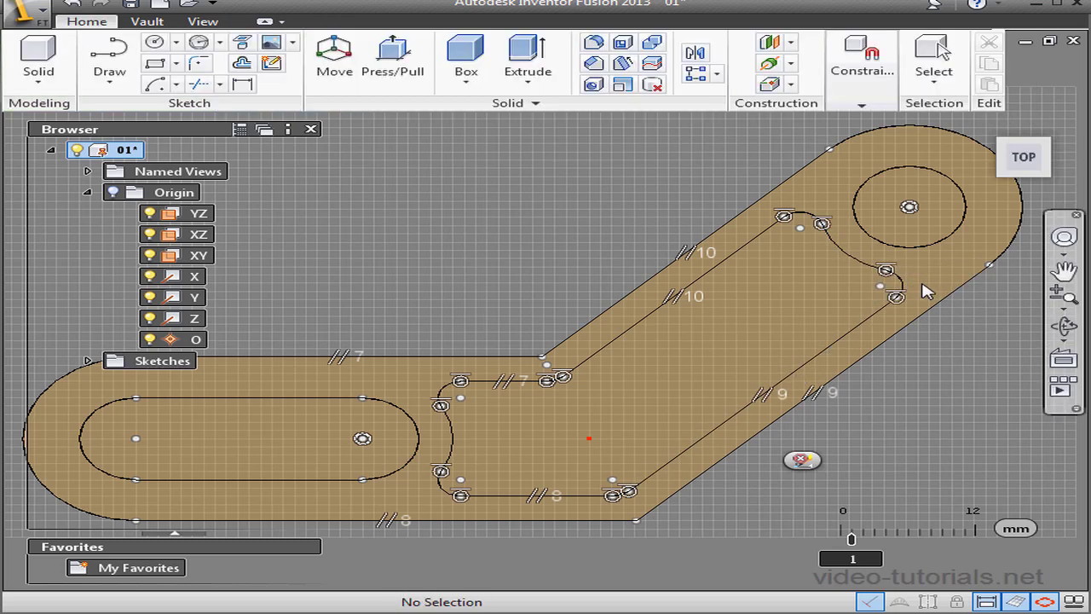
- Fillet the upper bend of the outer profile between the horizontal and sloped lines with a 2 mm radius
{"action": "left_click", "coordinate": [198, 65]}
{"action": "left_click", "coordinate": [529, 357]}
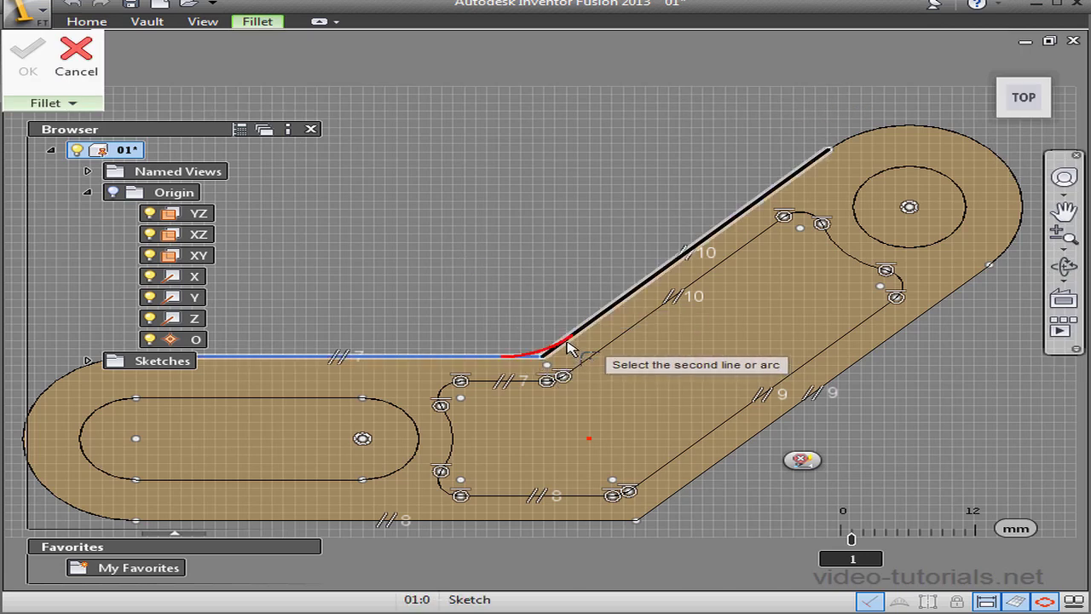
{"action": "left_click", "coordinate": [571, 347]}
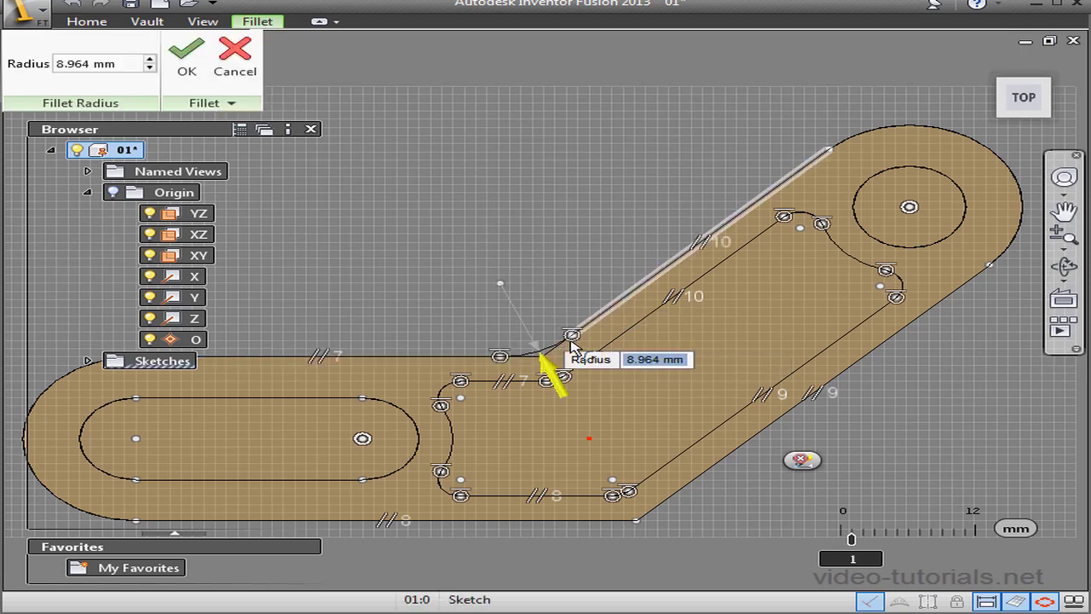
{"action": "key", "text": "Return"}
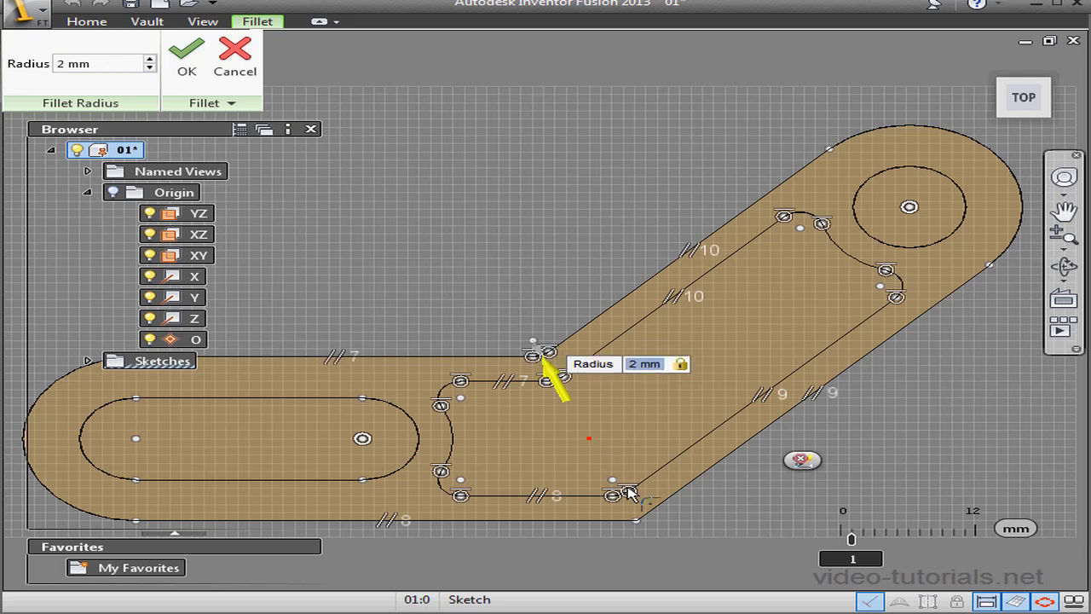
{"action": "left_click", "coordinate": [179, 62]}
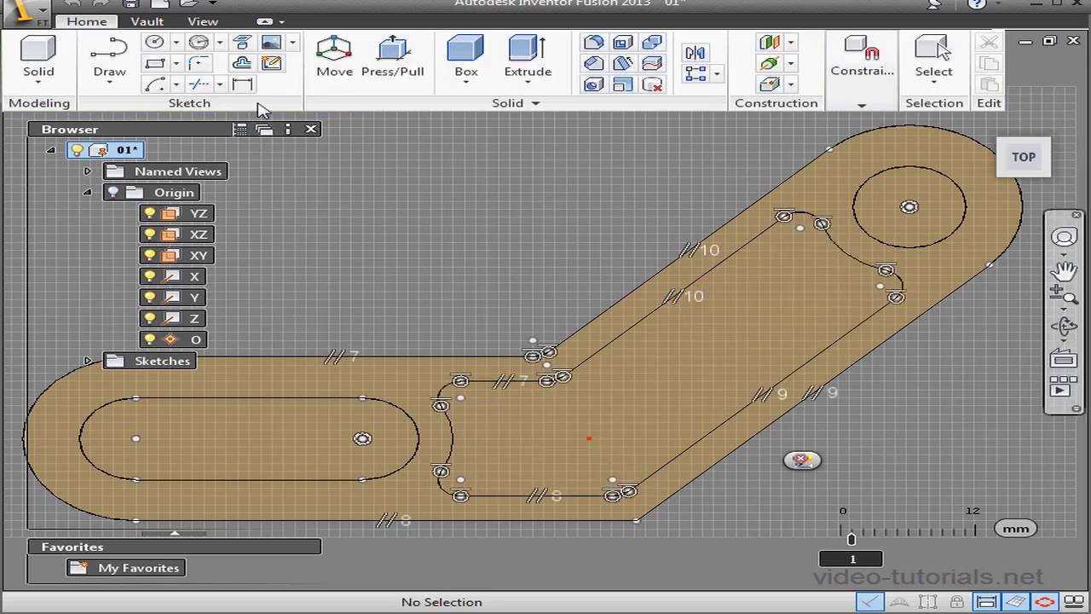
- Fillet the lower bend of the outer profile between the horizontal and sloped lines with a 2 mm radius
{"action": "left_click", "coordinate": [201, 65]}
{"action": "left_click", "coordinate": [601, 519]}
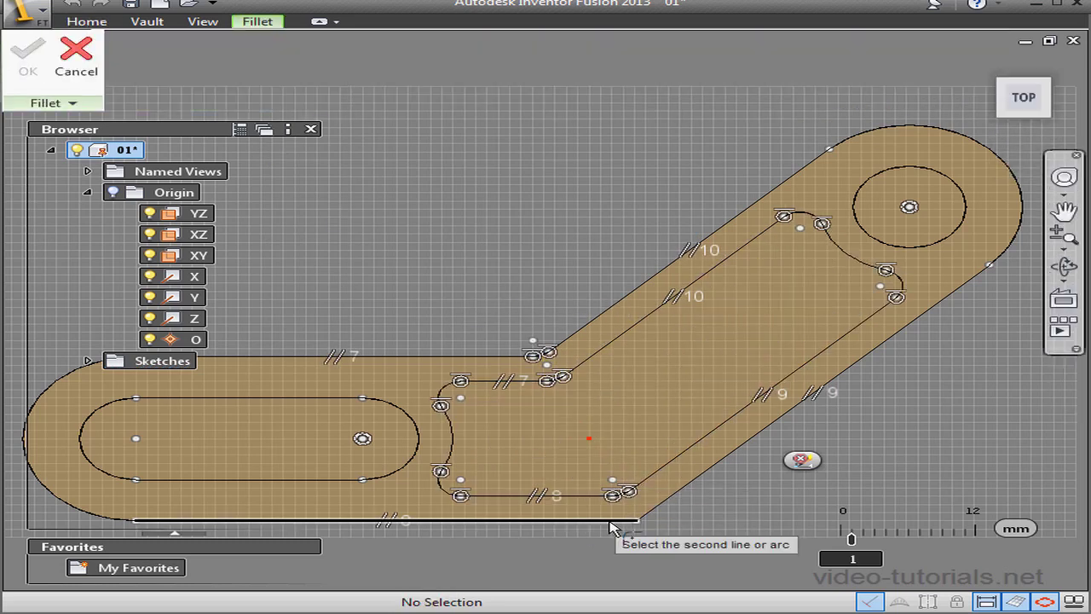
{"action": "left_click", "coordinate": [663, 509]}
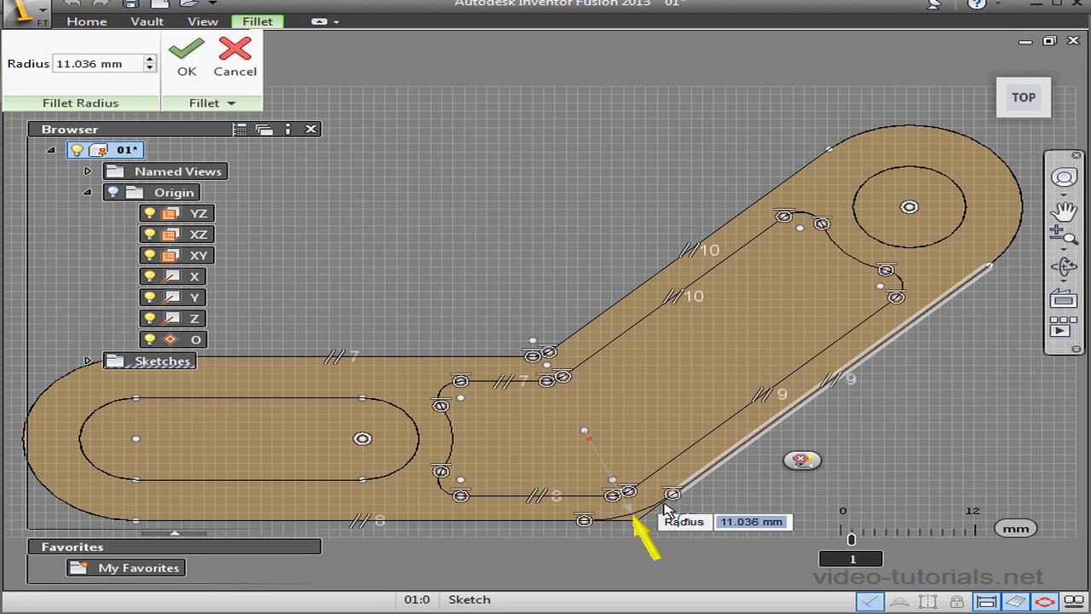
{"action": "type", "text": "2"}
{"action": "key", "text": "Return"}
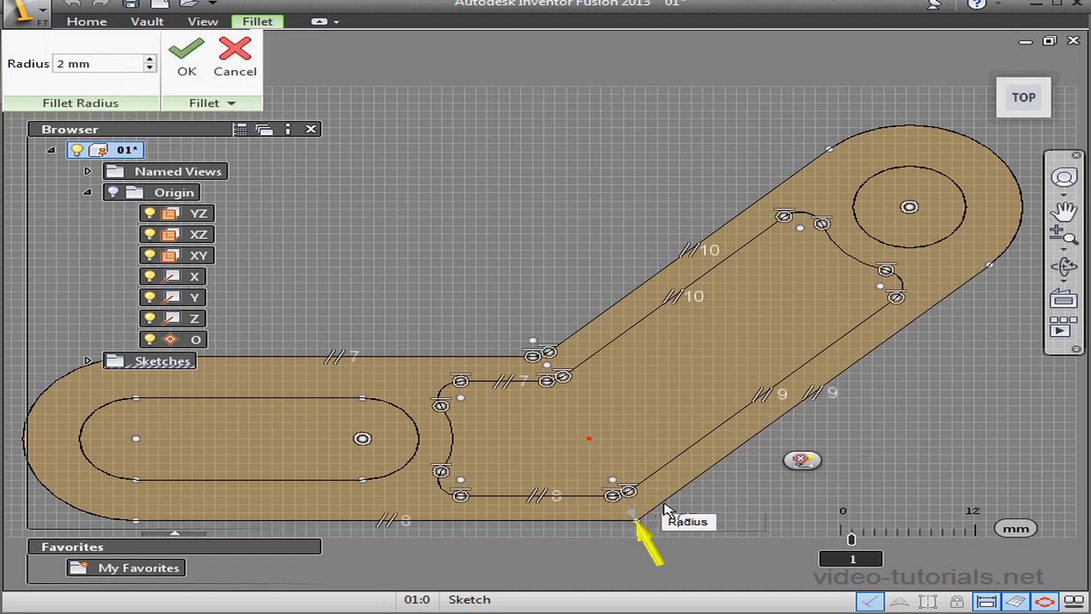
{"action": "key", "text": "Escape"}
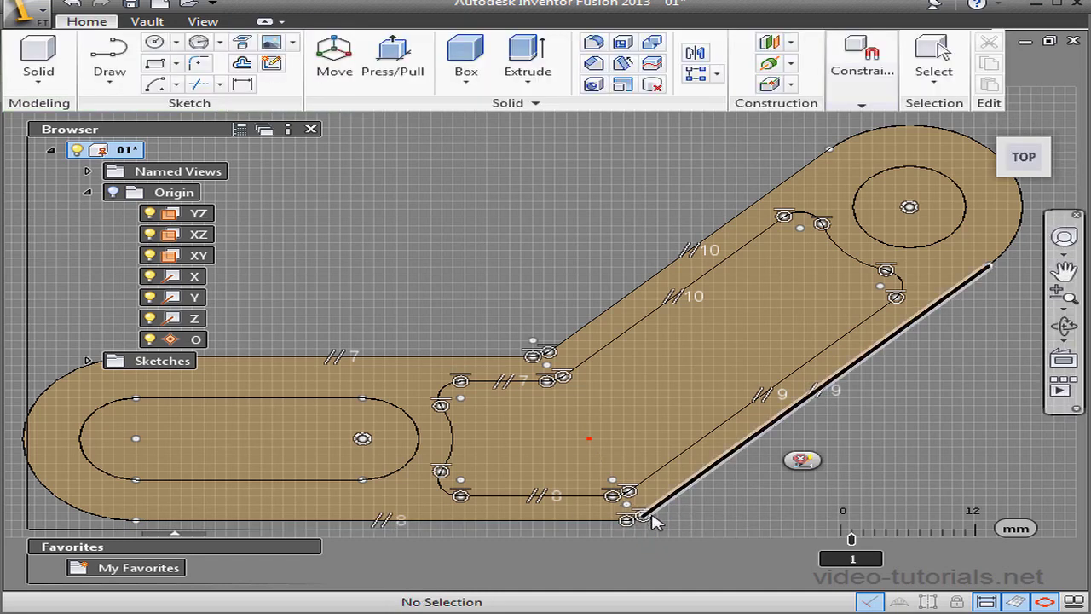
- Finish the sketch and extrude the link region surrounding the slot, pocket and hole by 2 mm
{"action": "left_click", "coordinate": [801, 461]}
{"action": "left_click", "coordinate": [814, 465]}
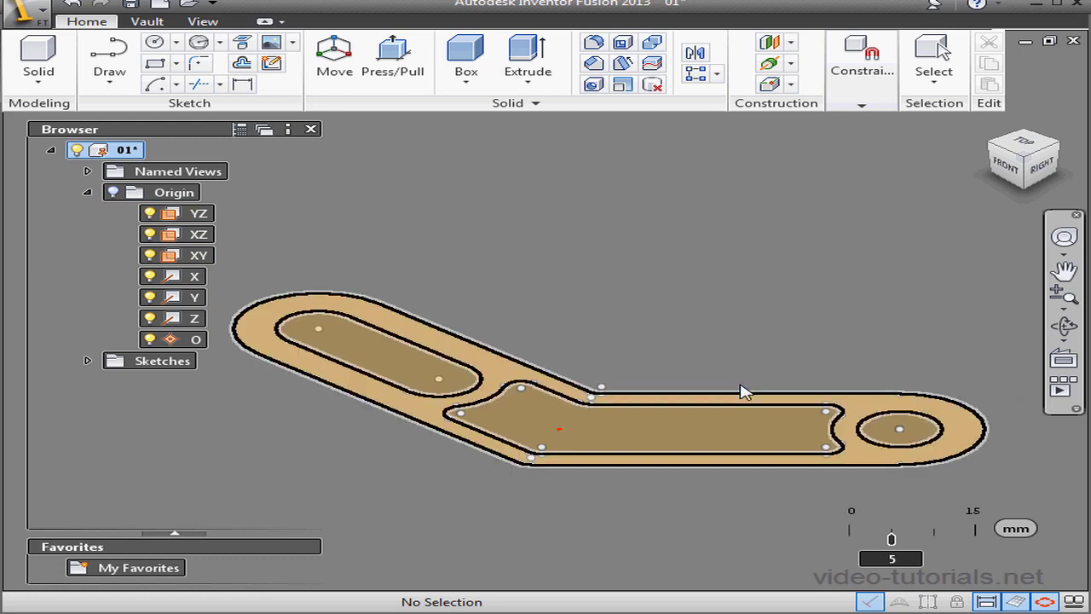
{"action": "left_click", "coordinate": [527, 68]}
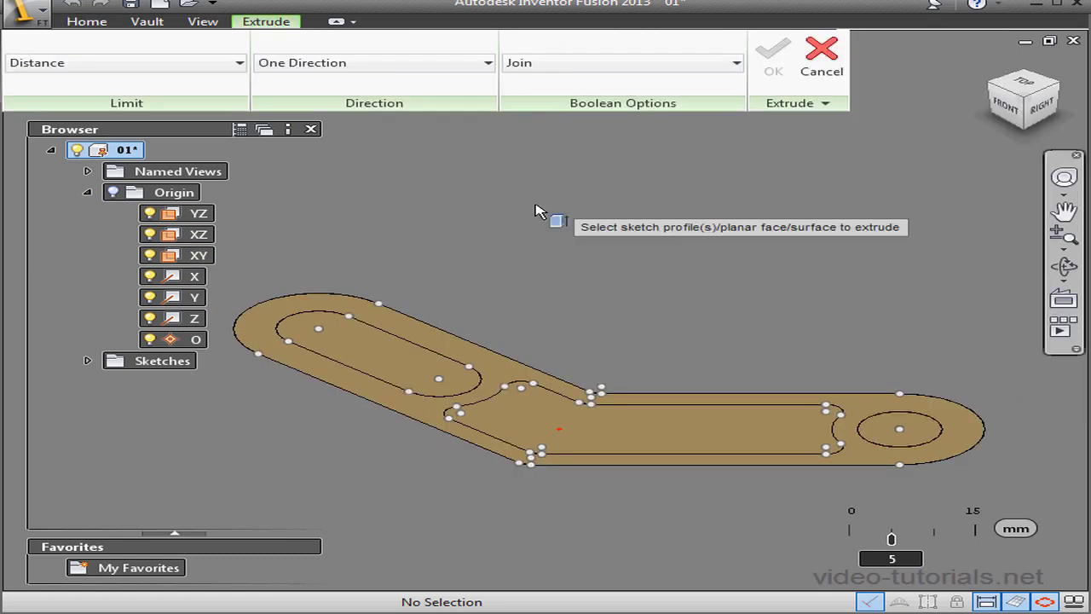
{"action": "left_click", "coordinate": [482, 362]}
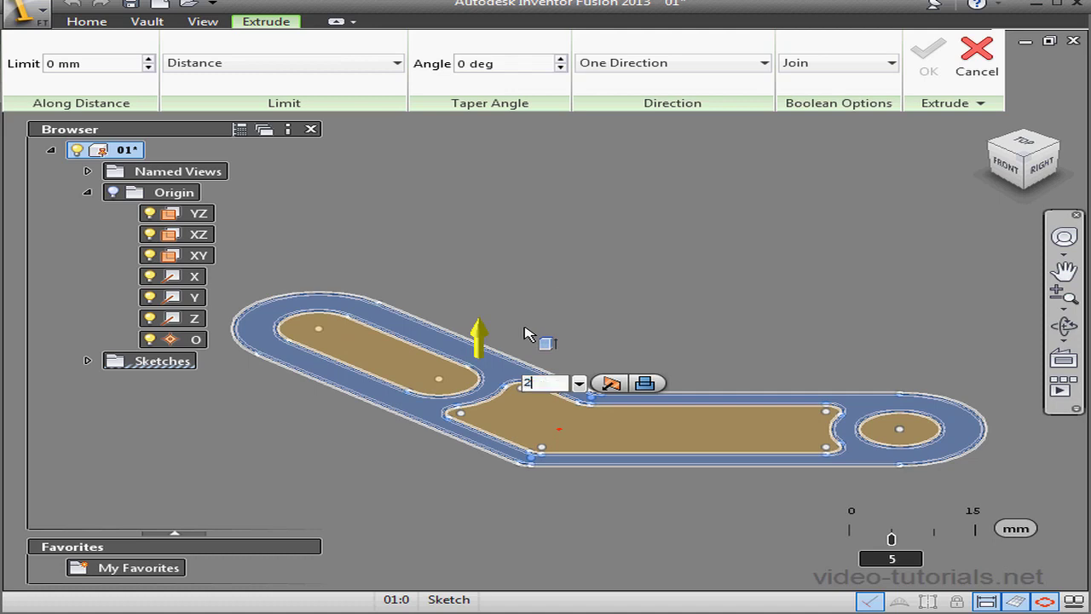
{"action": "key", "text": "Return"}
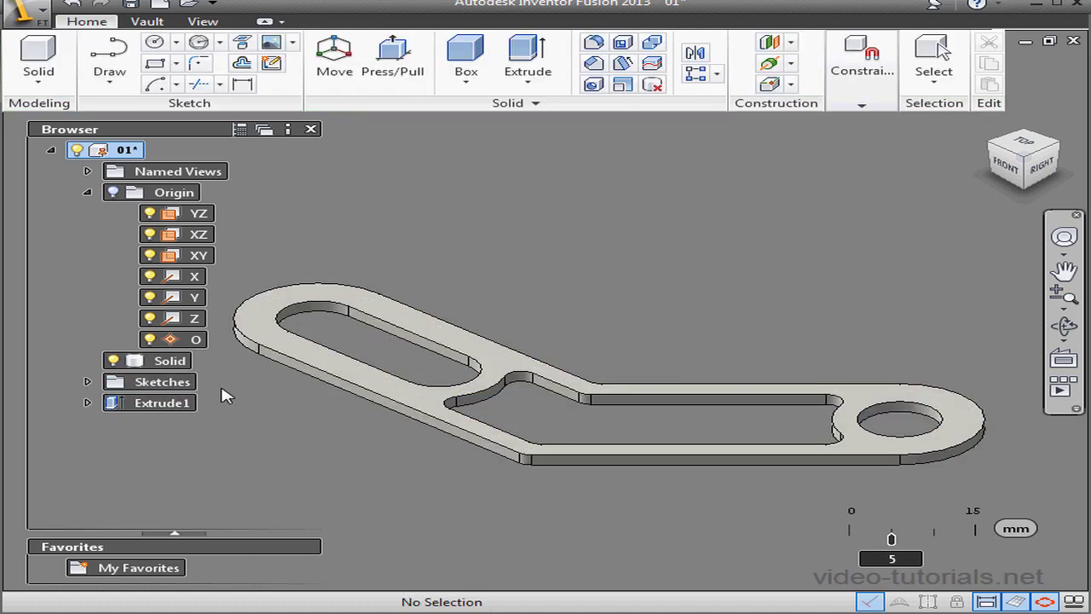
- Show Sketch1 again and extrude the pocket region 1 mm, joined to the body
{"action": "left_click", "coordinate": [87, 382]}
{"action": "left_click", "coordinate": [150, 403]}
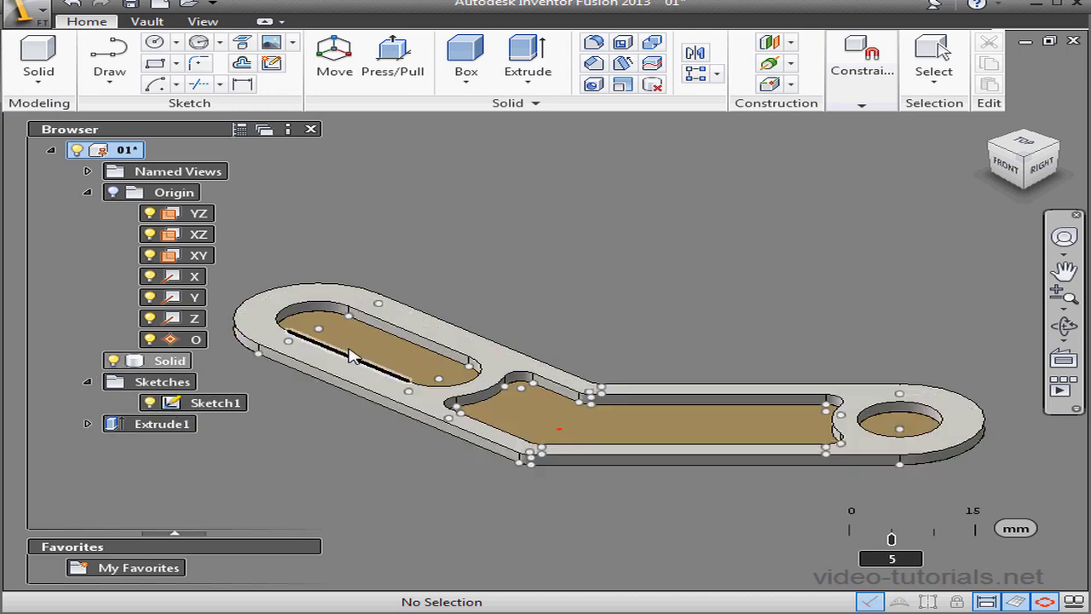
{"action": "left_click", "coordinate": [529, 68]}
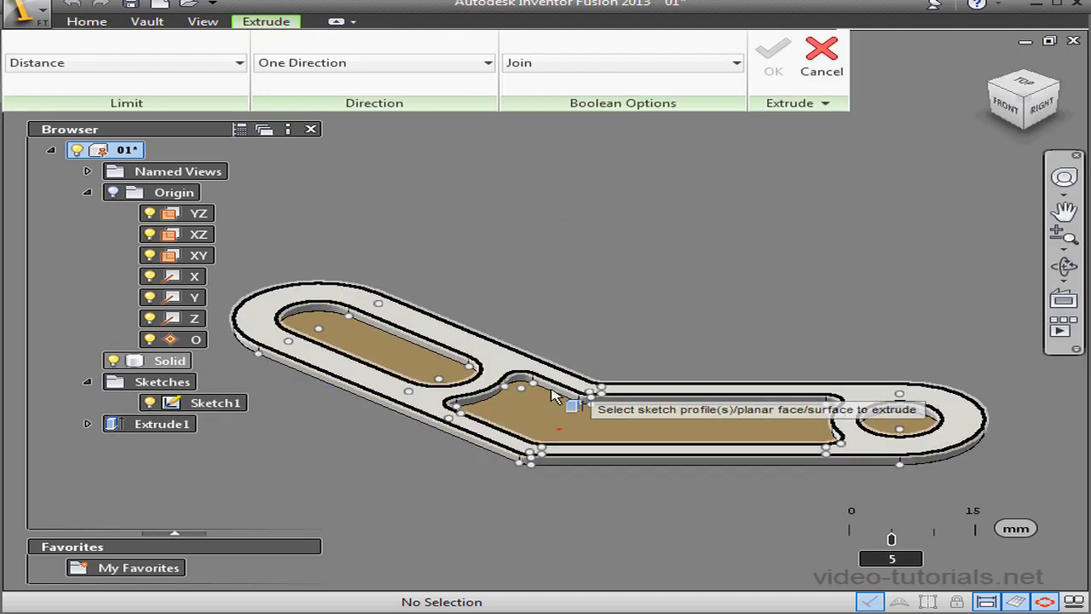
{"action": "left_click", "coordinate": [550, 424]}
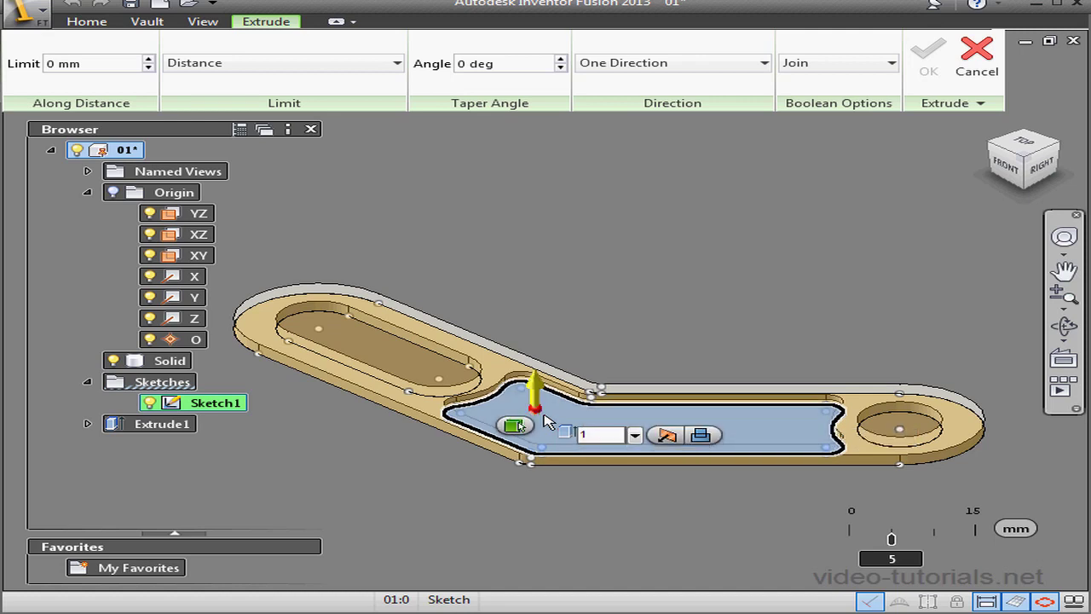
{"action": "key", "text": "Return"}
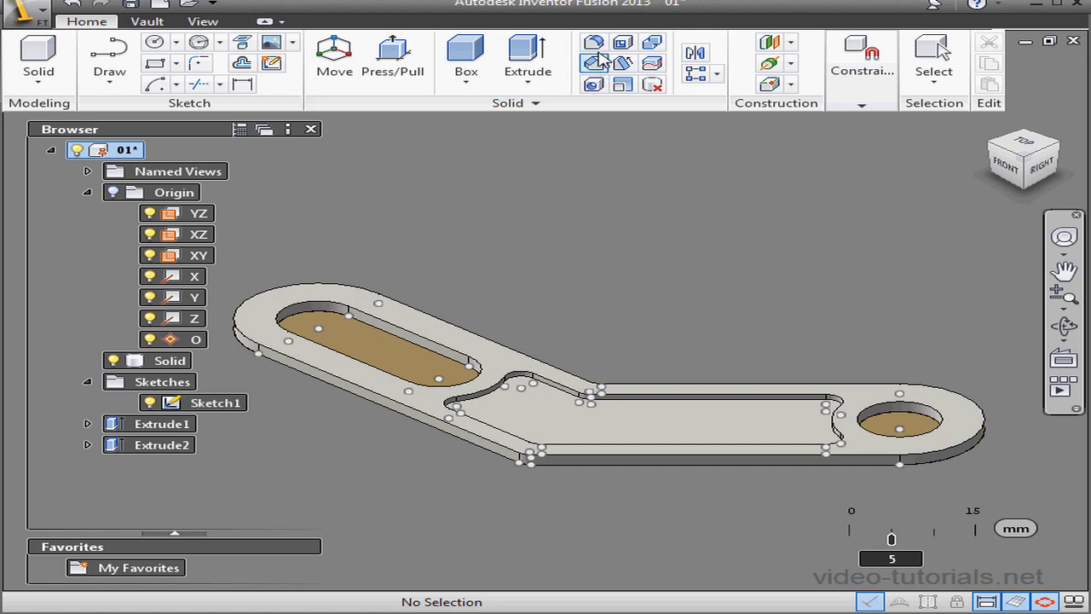
- Fillet the upper edges of the slot, pocket, hole and outer profile with a 0.25 mm radius, and hide Sketch1
{"action": "left_click", "coordinate": [595, 44]}
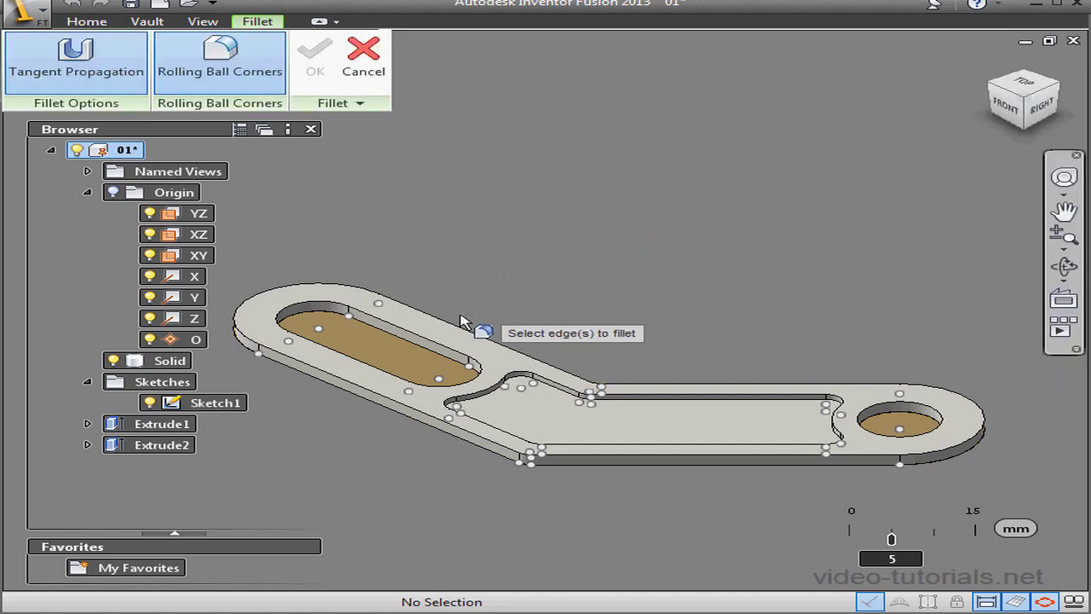
{"action": "left_click", "coordinate": [456, 351]}
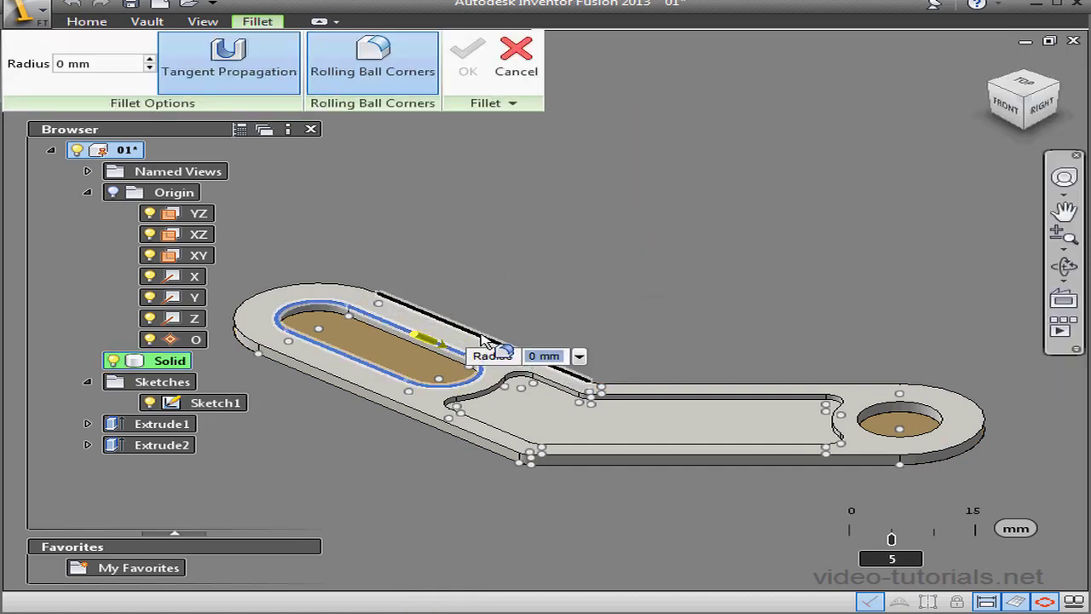
{"action": "left_click", "coordinate": [571, 392]}
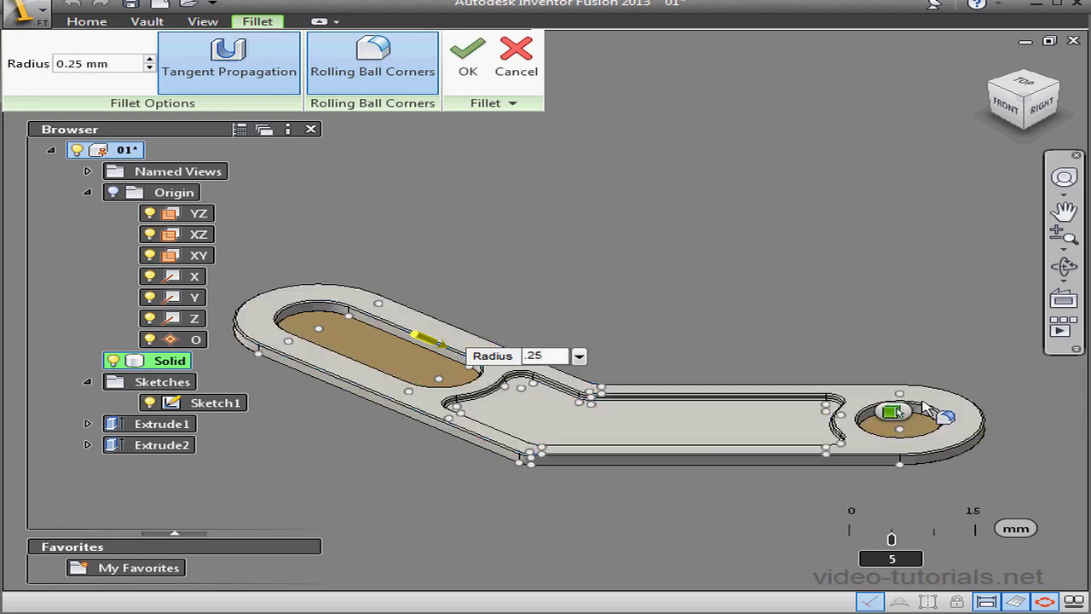
{"action": "left_click", "coordinate": [892, 412]}
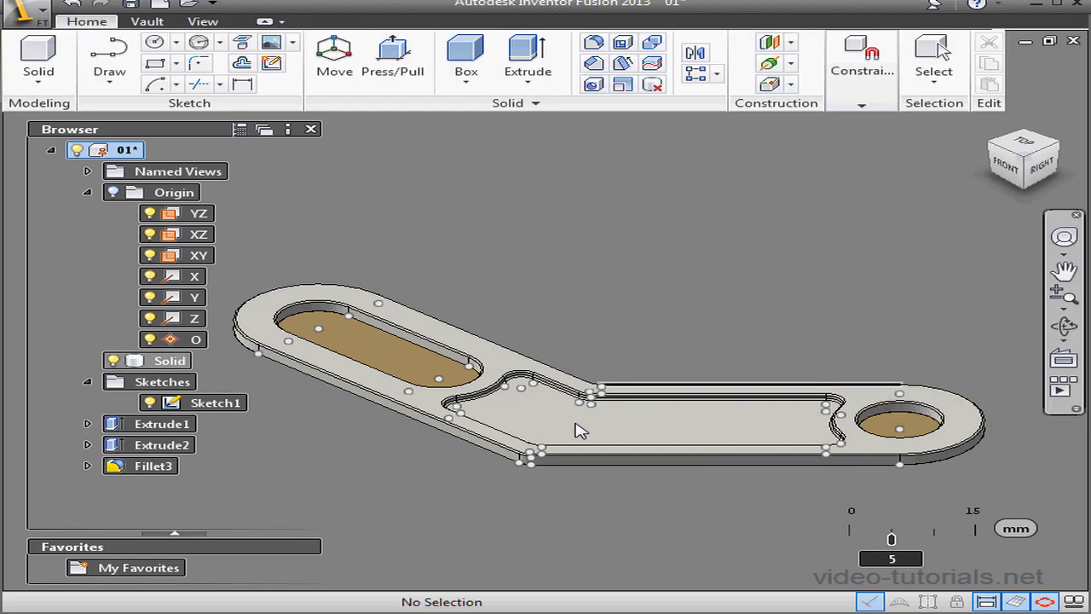
{"action": "left_click", "coordinate": [147, 405]}
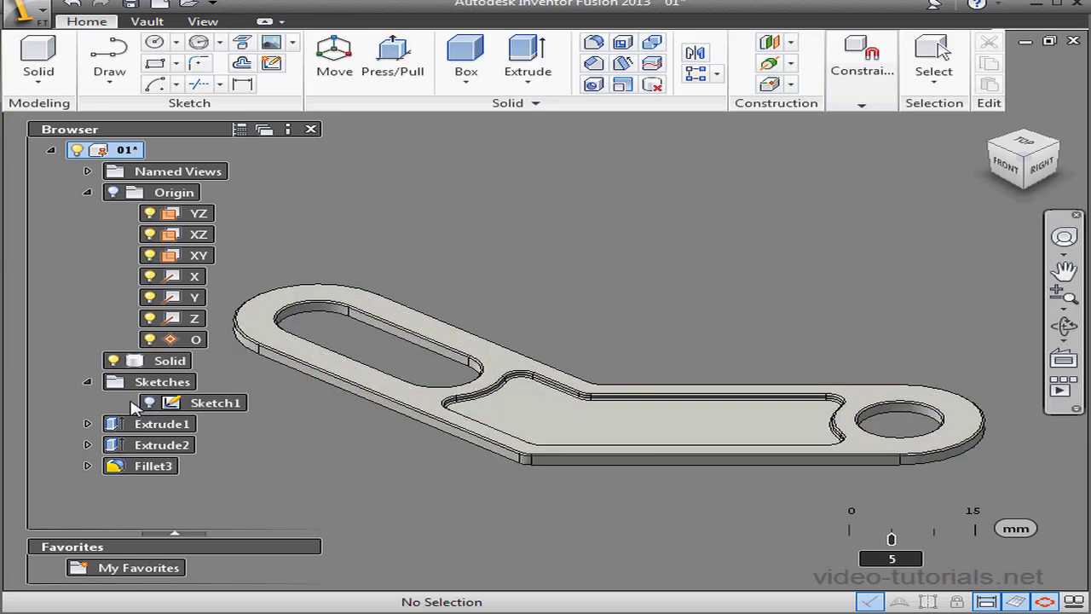
{"action": "left_click", "coordinate": [88, 382]}
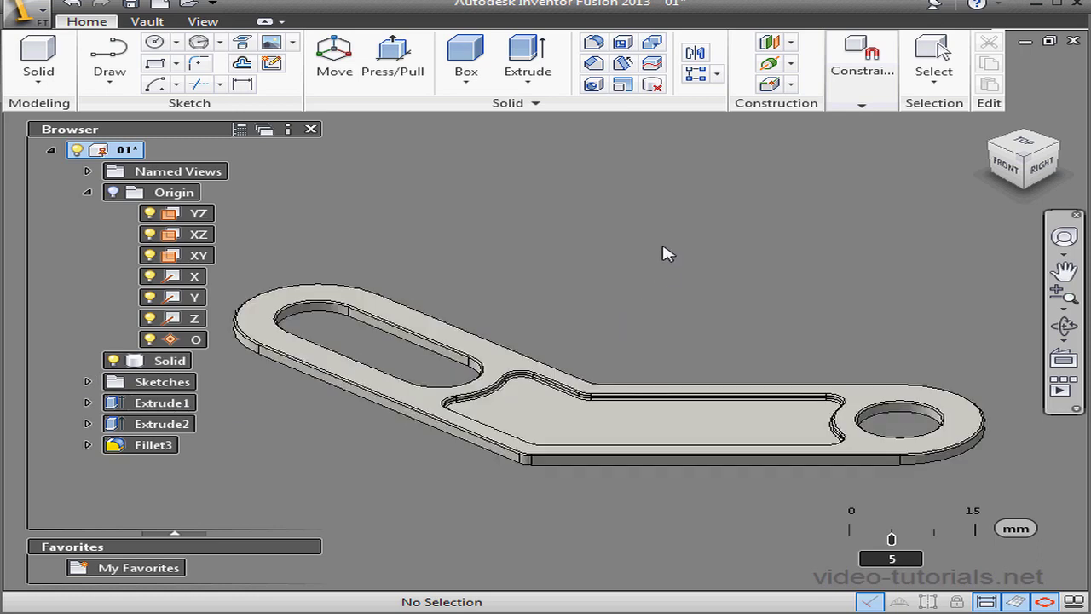
- Mirror the whole solid body about the XY origin plane and return to the home view
{"action": "left_click", "coordinate": [695, 56]}
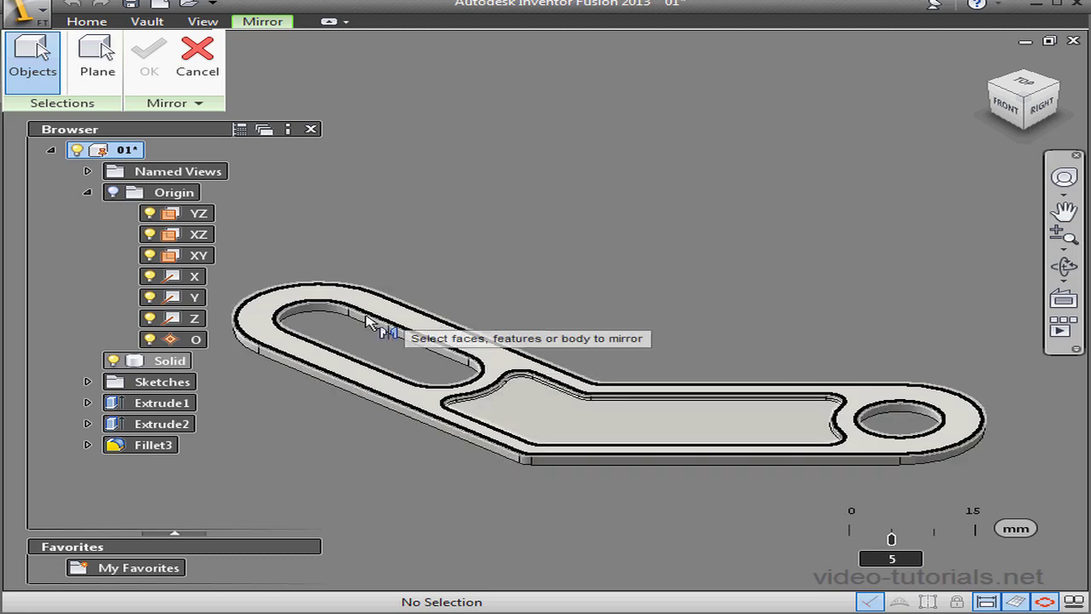
{"action": "left_click", "coordinate": [491, 340]}
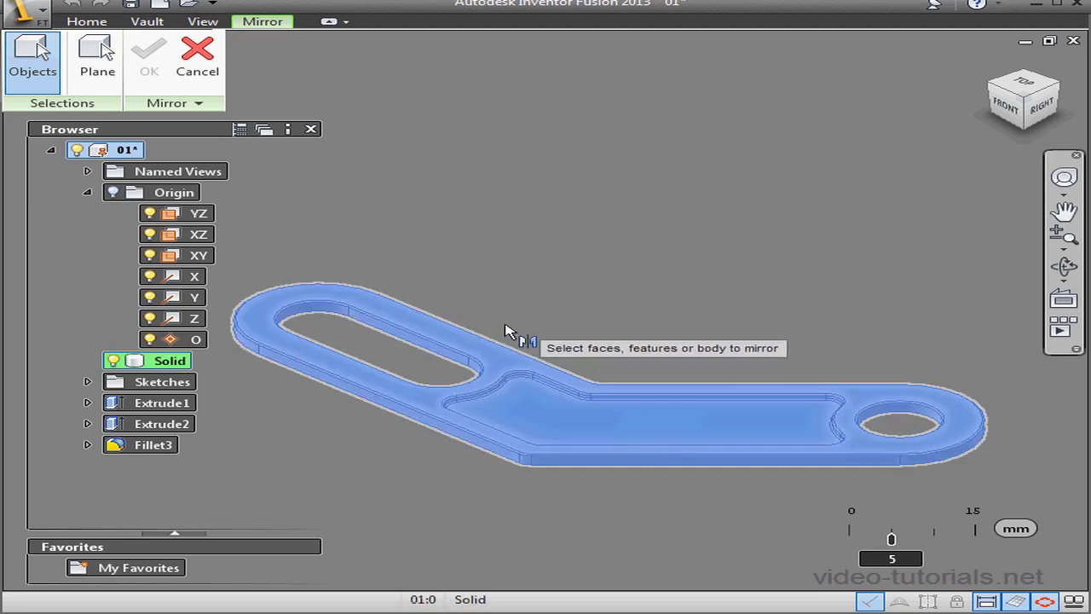
{"action": "left_click", "coordinate": [97, 58]}
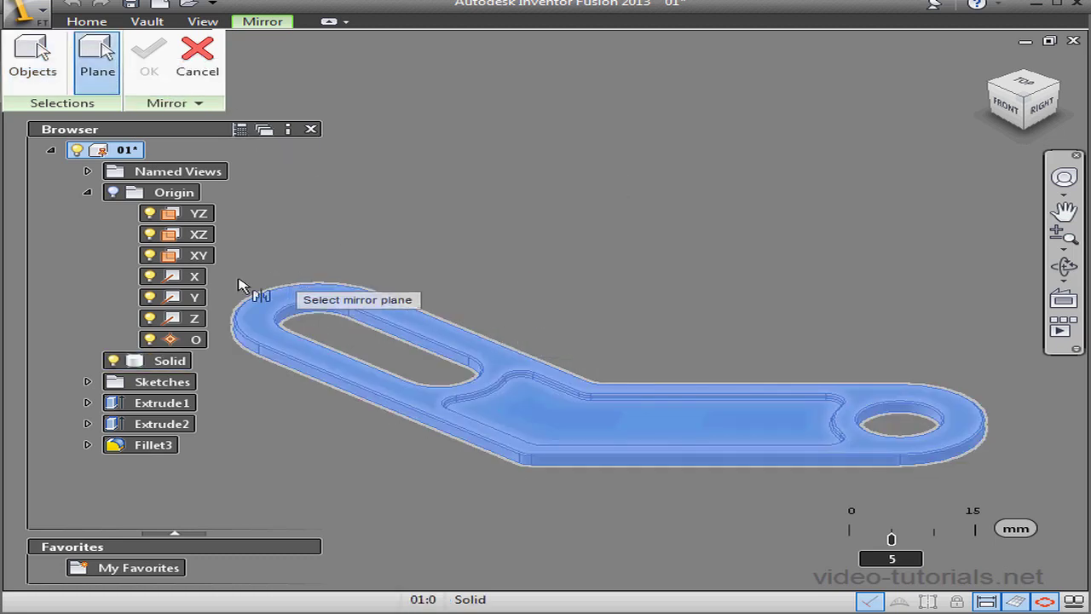
{"action": "left_click", "coordinate": [201, 258]}
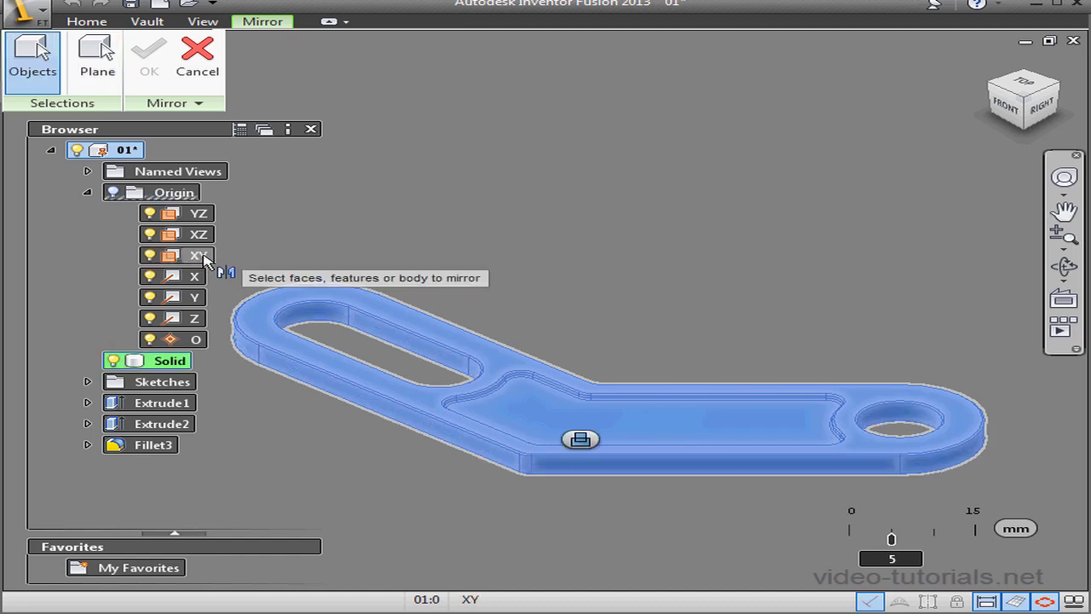
{"action": "left_click", "coordinate": [149, 58]}
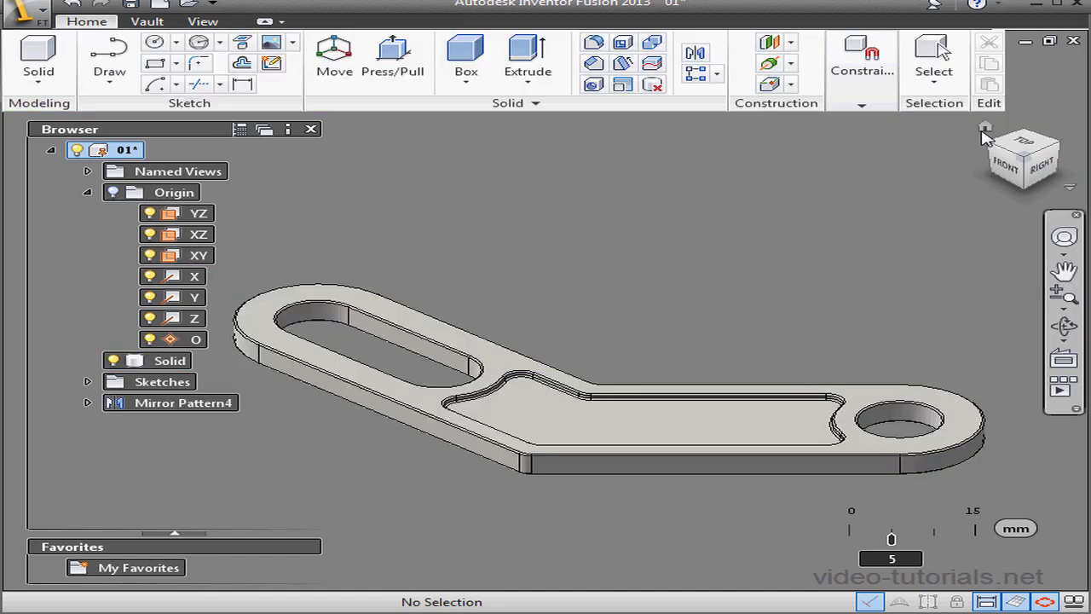
{"action": "left_click", "coordinate": [983, 130]}
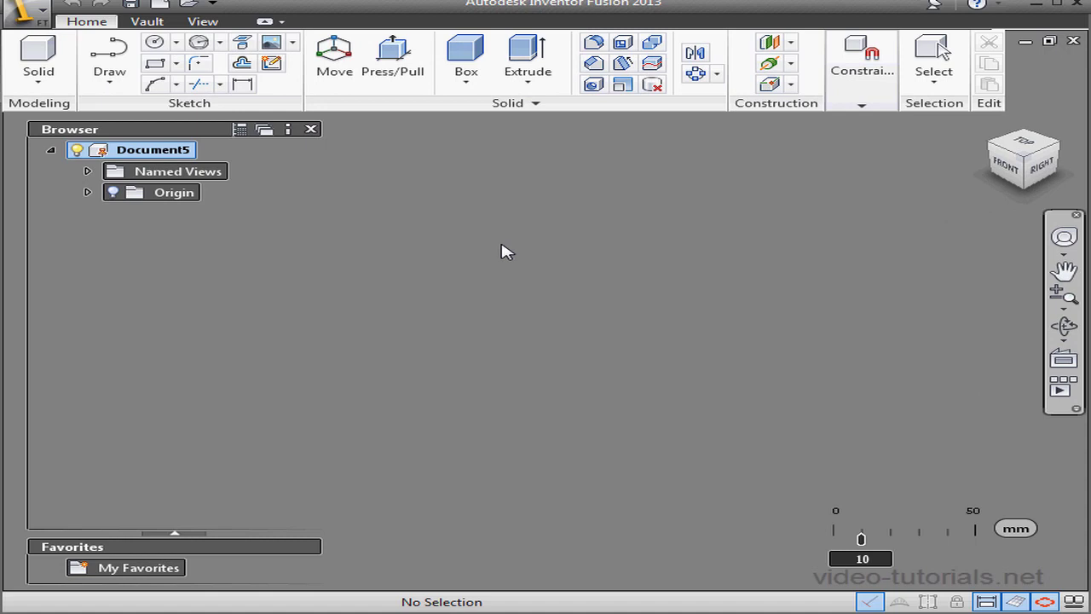
- Start a new sketch on the XY origin plane and view it from the top
{"action": "left_click", "coordinate": [87, 193]}
{"action": "right_click", "coordinate": [205, 263]}
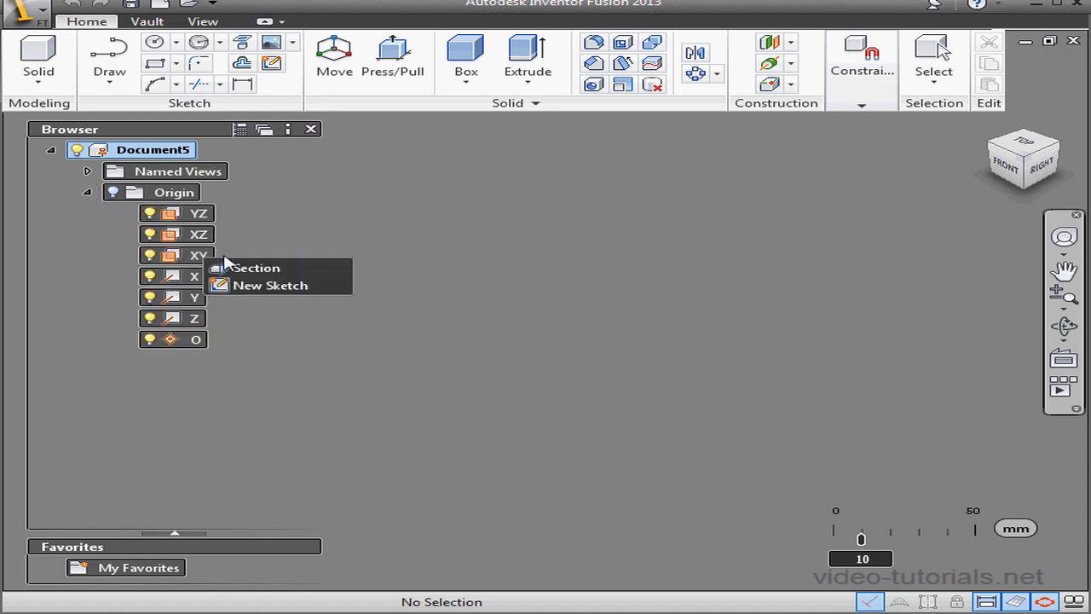
{"action": "left_click", "coordinate": [271, 290]}
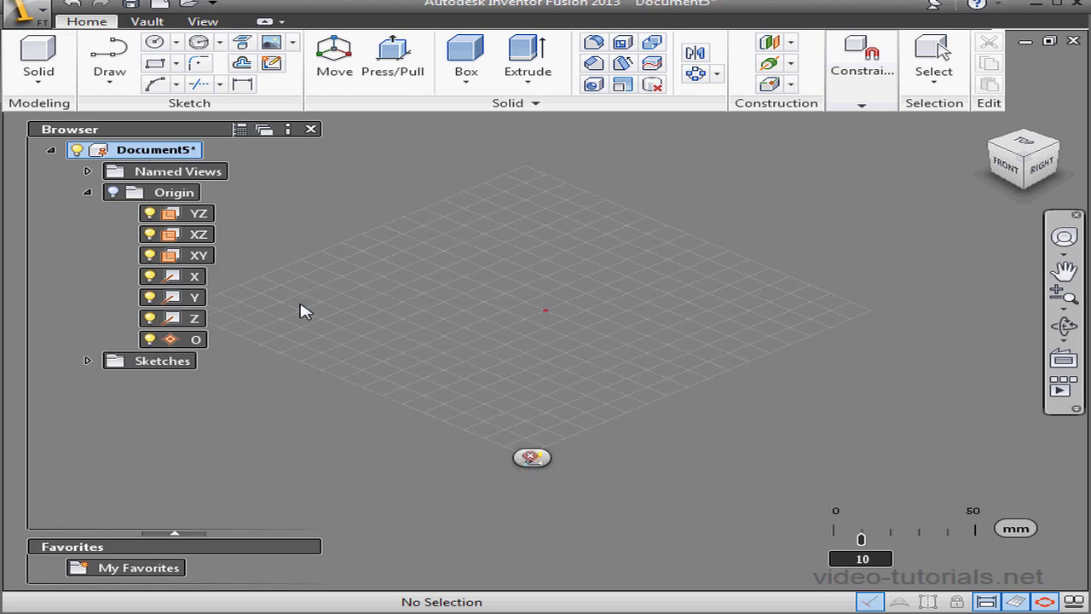
{"action": "left_click", "coordinate": [1030, 145]}
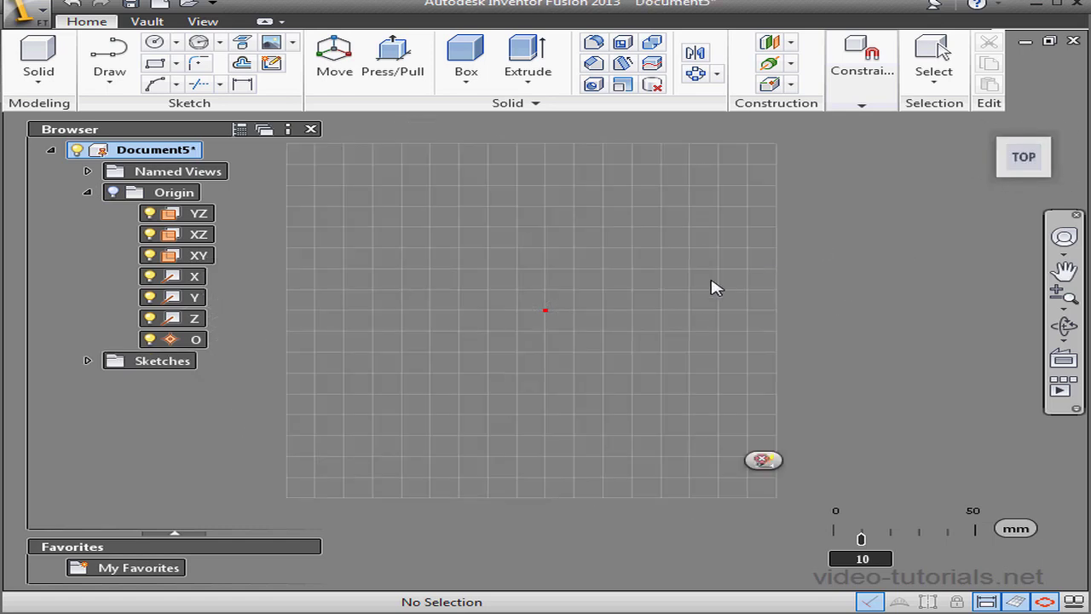
- Sketch a closed triangle of lines starting at the origin, with a horizontal base about 50 mm long and the apex above it
{"action": "left_click", "coordinate": [109, 60]}
{"action": "left_click", "coordinate": [545, 310]}
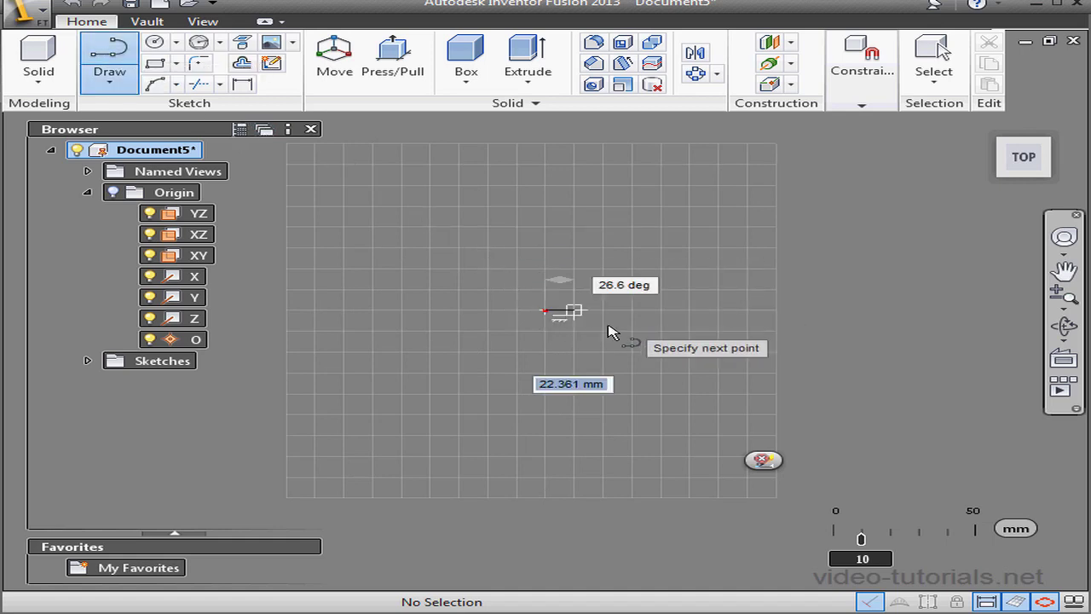
{"action": "left_click", "coordinate": [695, 310]}
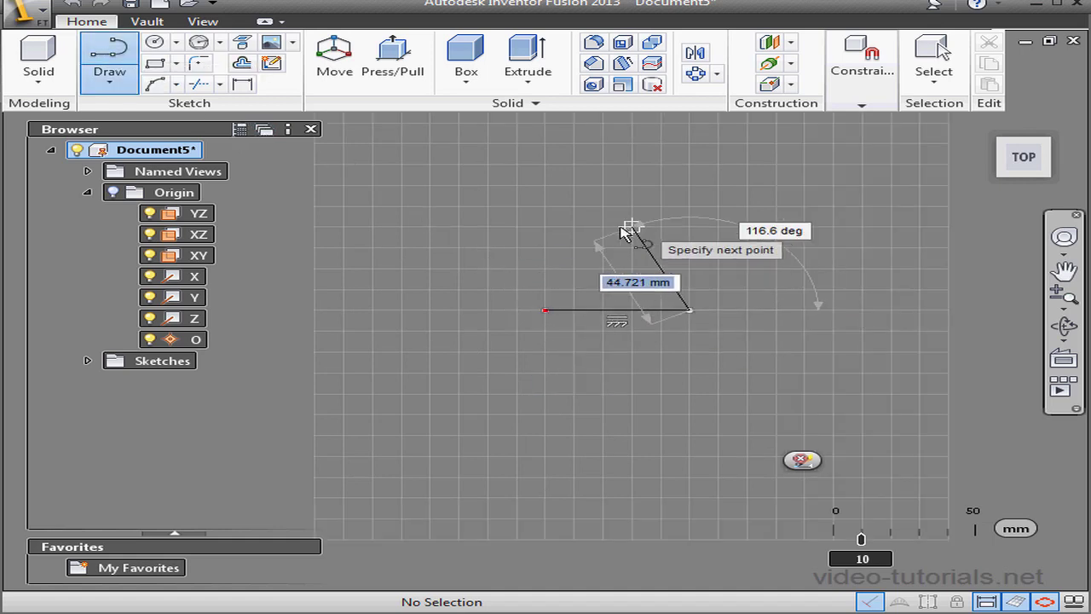
{"action": "left_click", "coordinate": [616, 235]}
{"action": "left_click", "coordinate": [545, 311]}
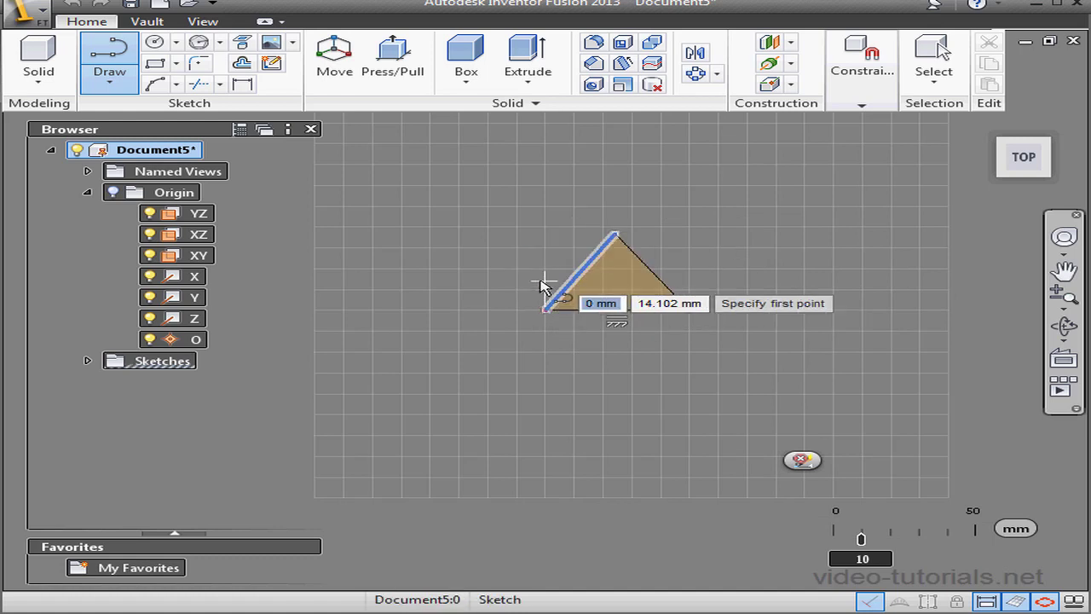
{"action": "key", "text": "Escape"}
{"action": "scroll", "coordinate": [615, 306], "scroll_direction": "up", "scroll_amount": 5}
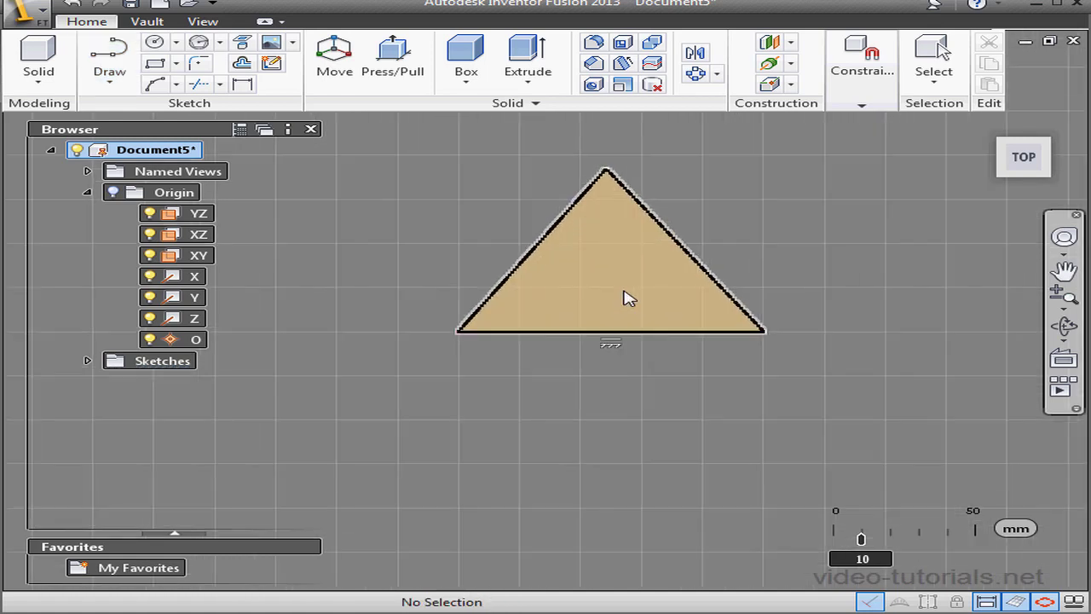
{"action": "scroll", "coordinate": [603, 392], "scroll_direction": "up", "scroll_amount": 3}
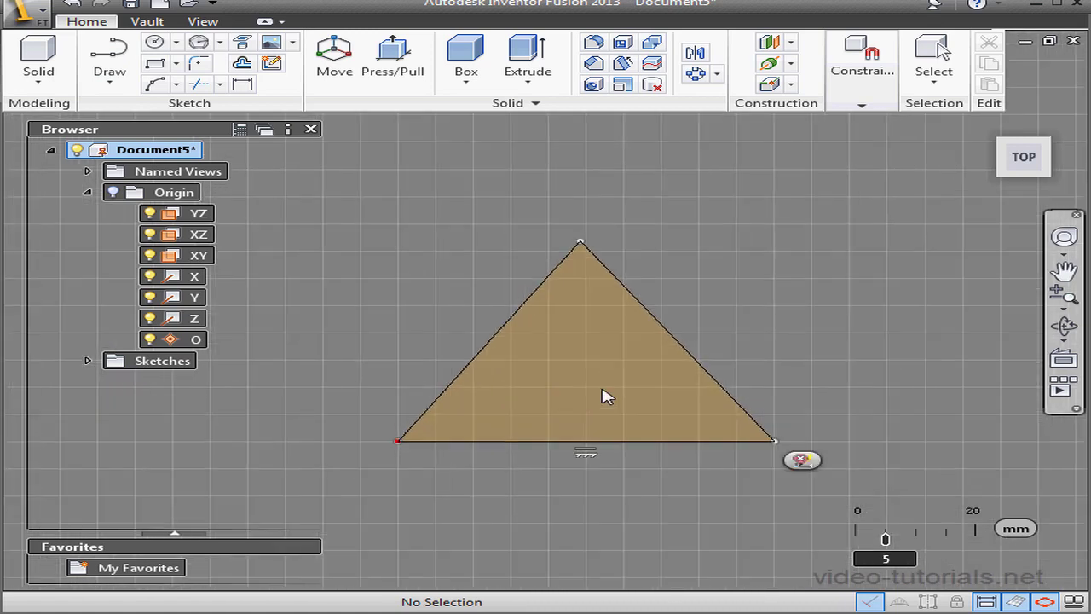
- Apply equal constraints between the base and each sloping side to make the triangle equilateral
{"action": "left_click", "coordinate": [687, 452]}
{"action": "left_click", "coordinate": [765, 432], "text": "ctrl"}
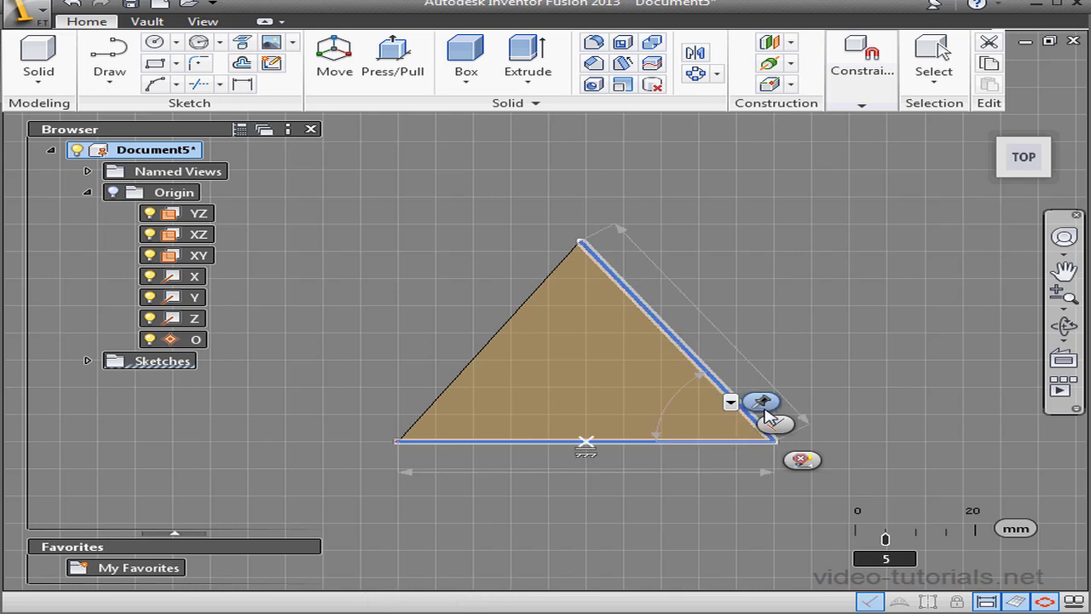
{"action": "right_click", "coordinate": [765, 417]}
{"action": "left_click", "coordinate": [785, 462]}
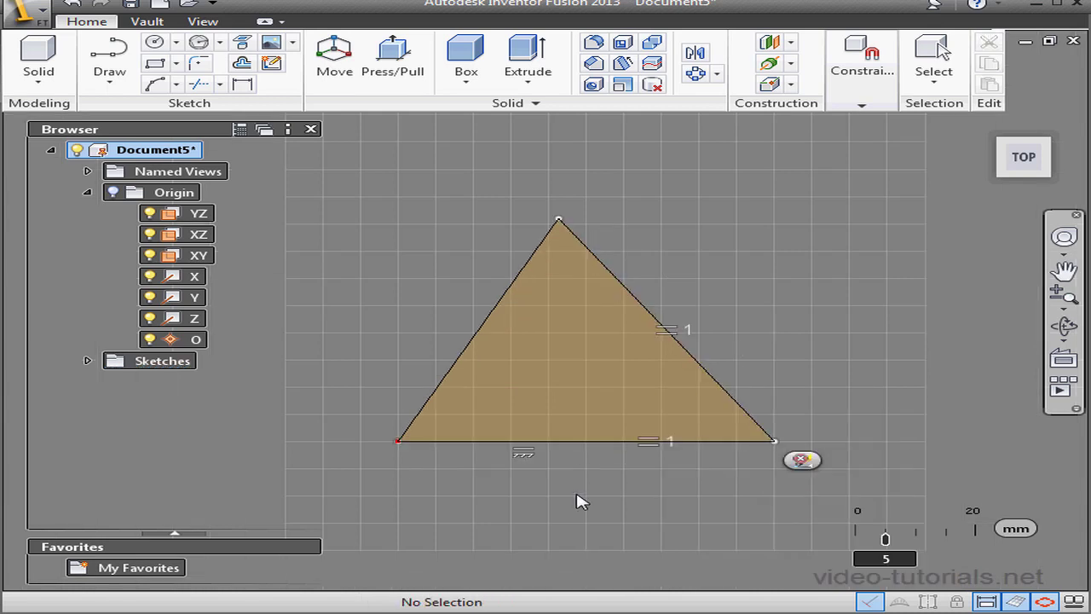
{"action": "left_click", "coordinate": [503, 449]}
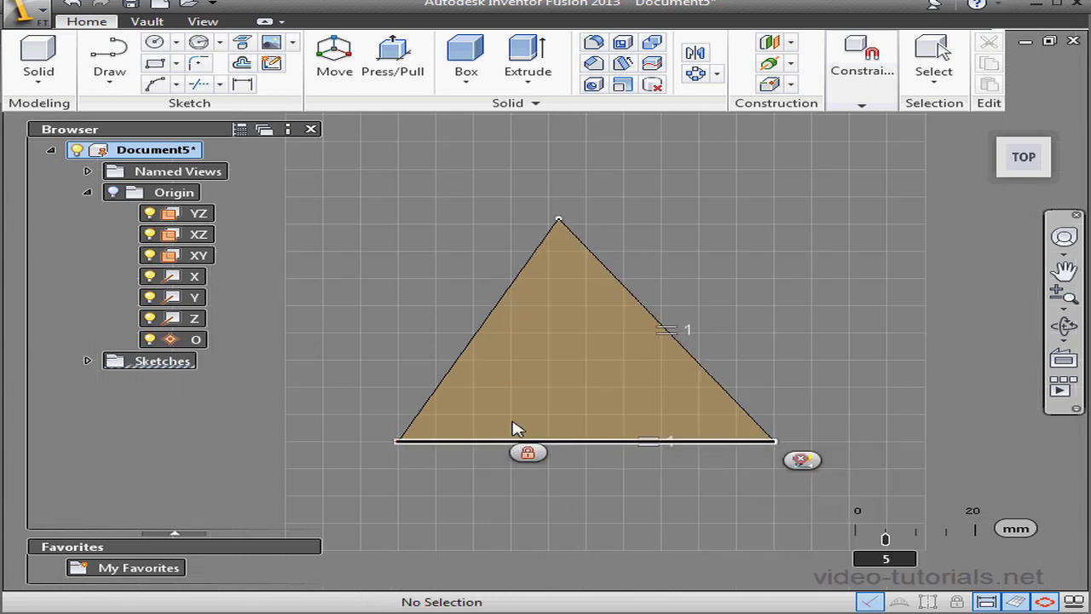
{"action": "left_click", "coordinate": [461, 365], "text": "ctrl"}
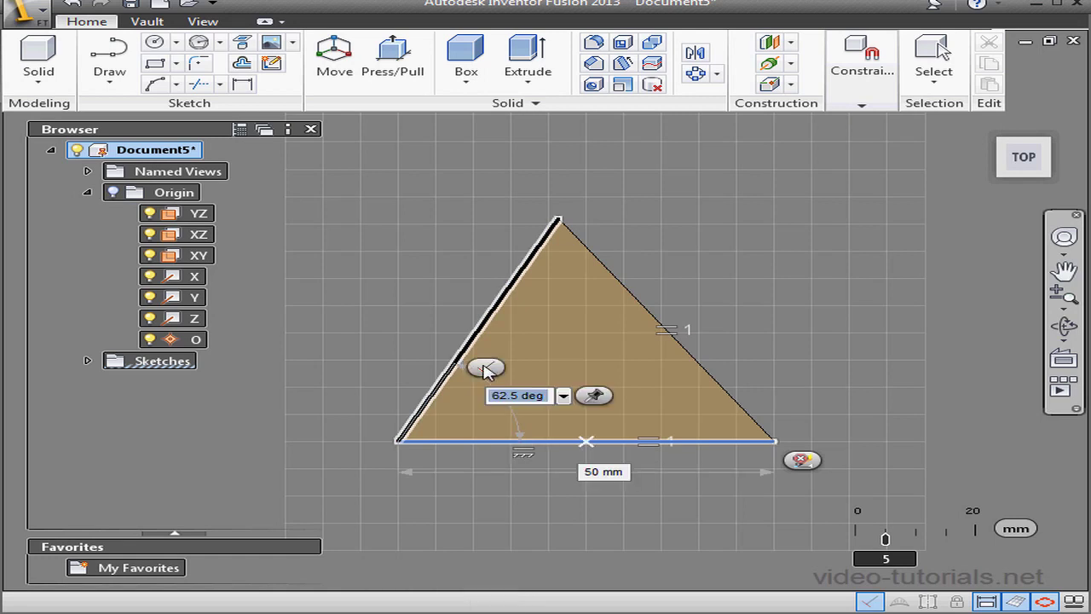
{"action": "right_click", "coordinate": [489, 370]}
{"action": "left_click", "coordinate": [535, 411]}
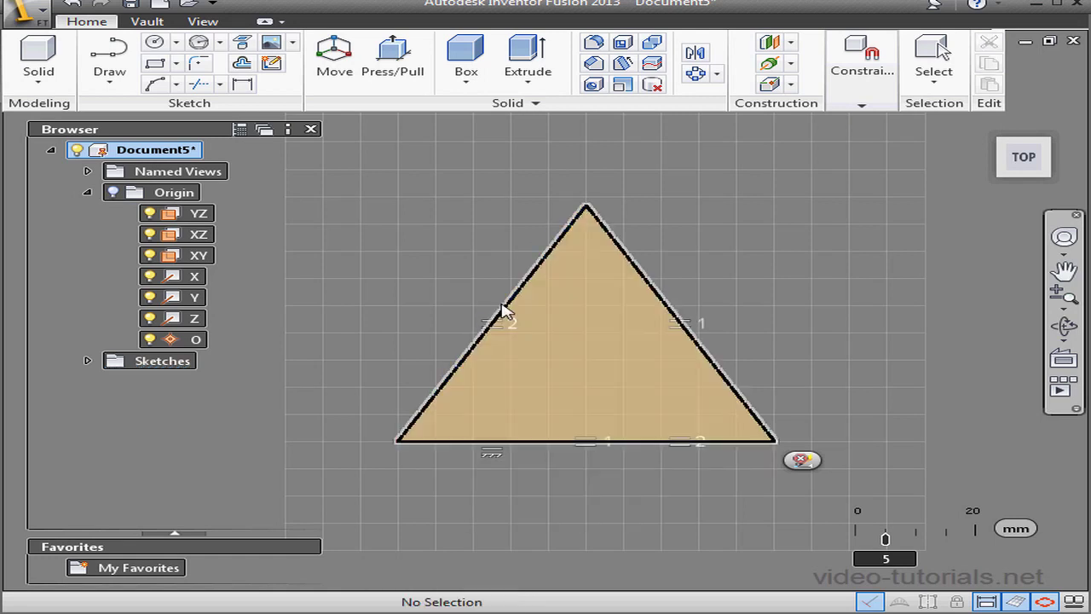
- Fillet the triangle's apex corner with a 5 mm radius
{"action": "left_click", "coordinate": [204, 66]}
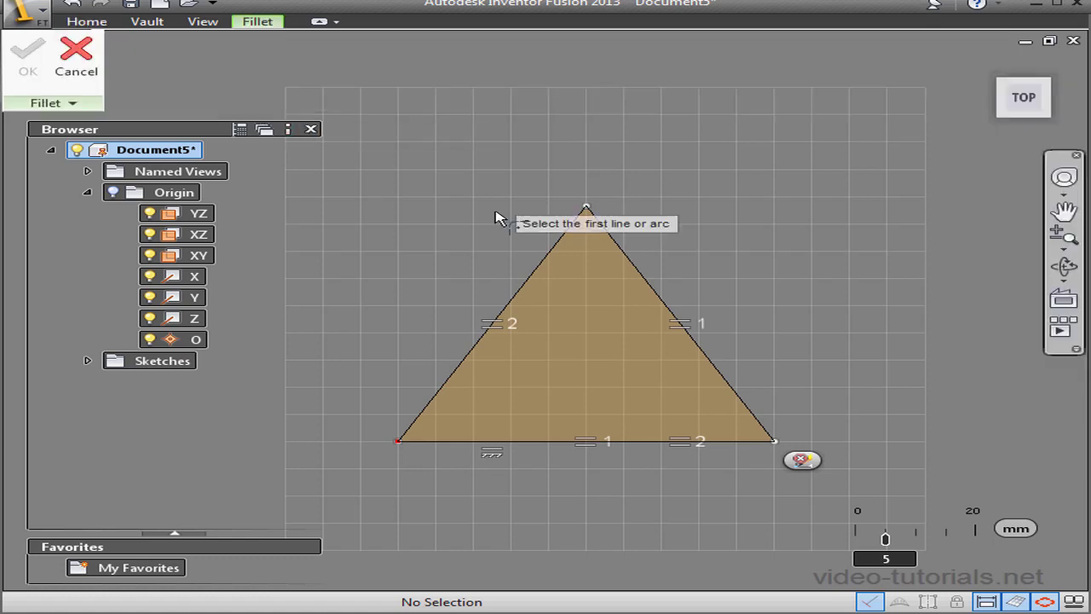
{"action": "left_click", "coordinate": [553, 249]}
{"action": "left_click", "coordinate": [631, 263]}
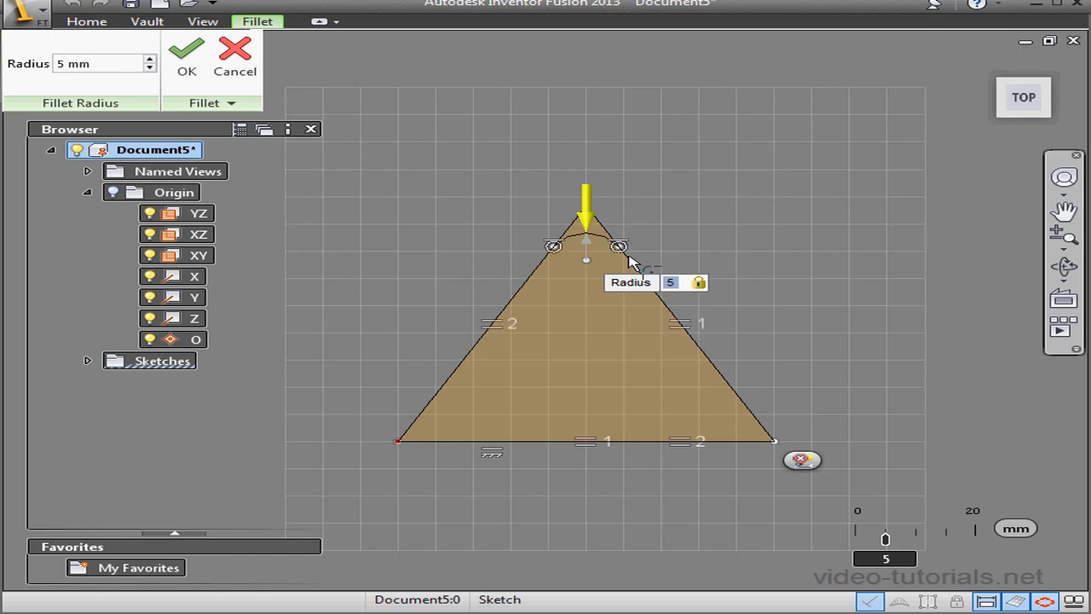
{"action": "key", "text": "Return"}
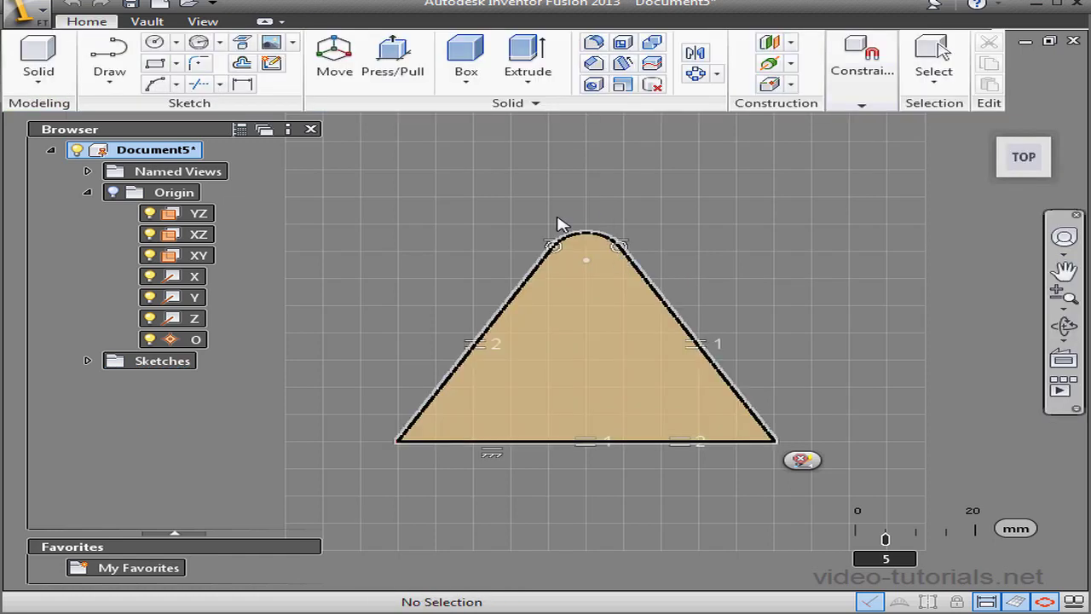
- Fillet the triangle's lower-left corner at the origin with a 5 mm radius
{"action": "left_click", "coordinate": [201, 67]}
{"action": "left_click", "coordinate": [439, 389]}
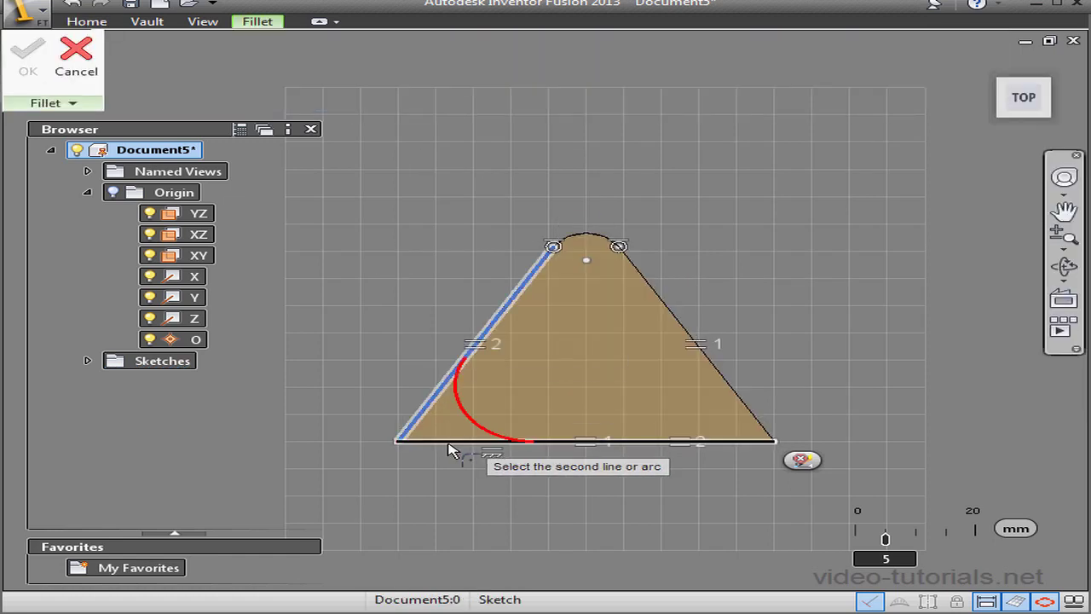
{"action": "left_click", "coordinate": [448, 442]}
{"action": "type", "text": "5"}
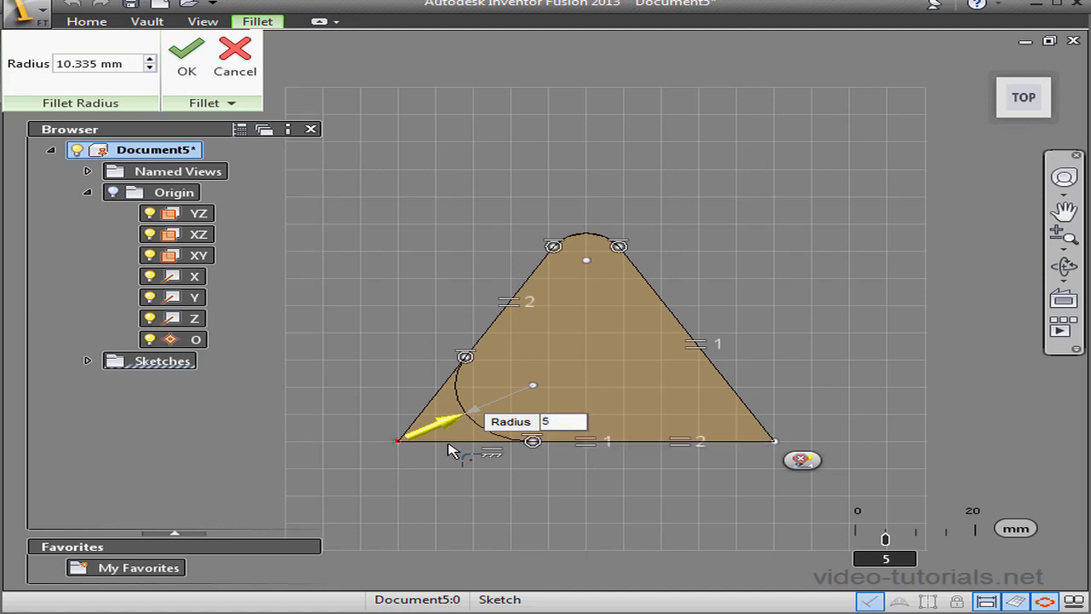
{"action": "key", "text": "Return"}
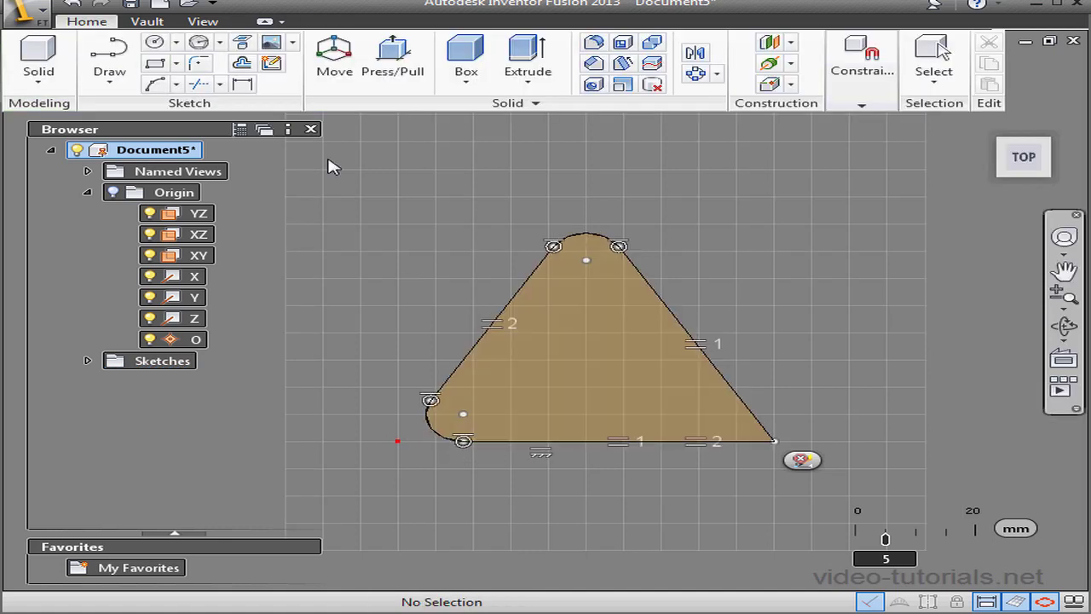
- Fillet the triangle's lower-right corner with a 5 mm radius and finish the fillet
{"action": "left_click", "coordinate": [213, 68]}
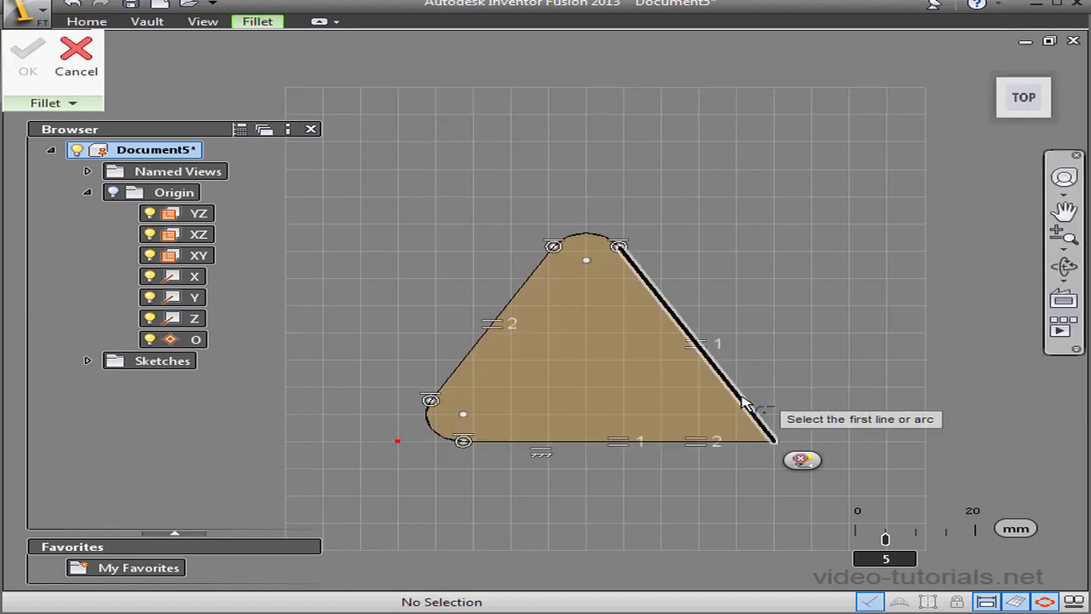
{"action": "left_click", "coordinate": [758, 419]}
{"action": "left_click", "coordinate": [763, 443]}
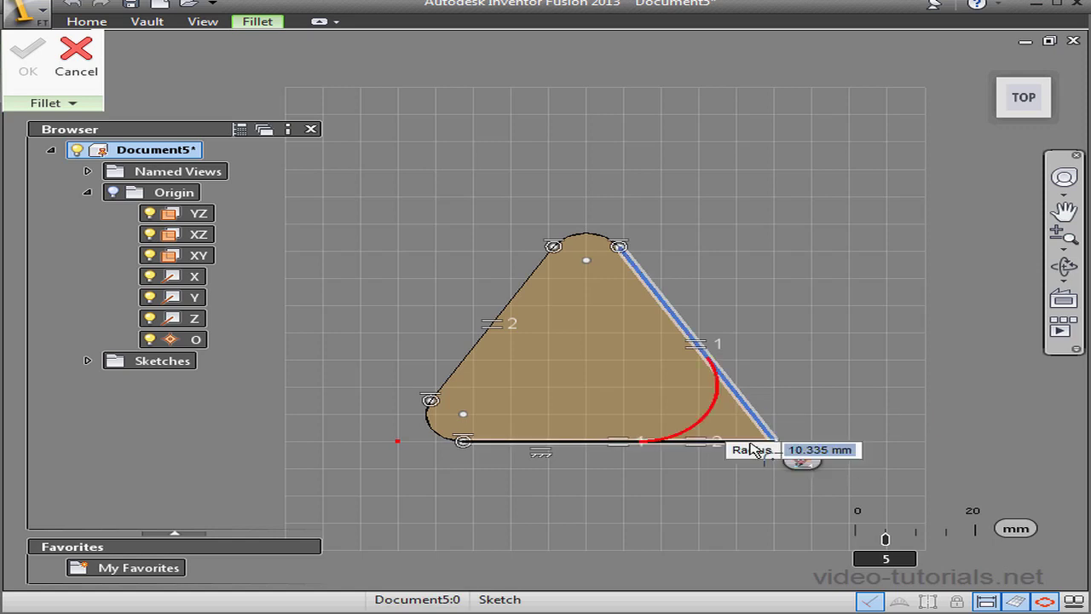
{"action": "type", "text": "5"}
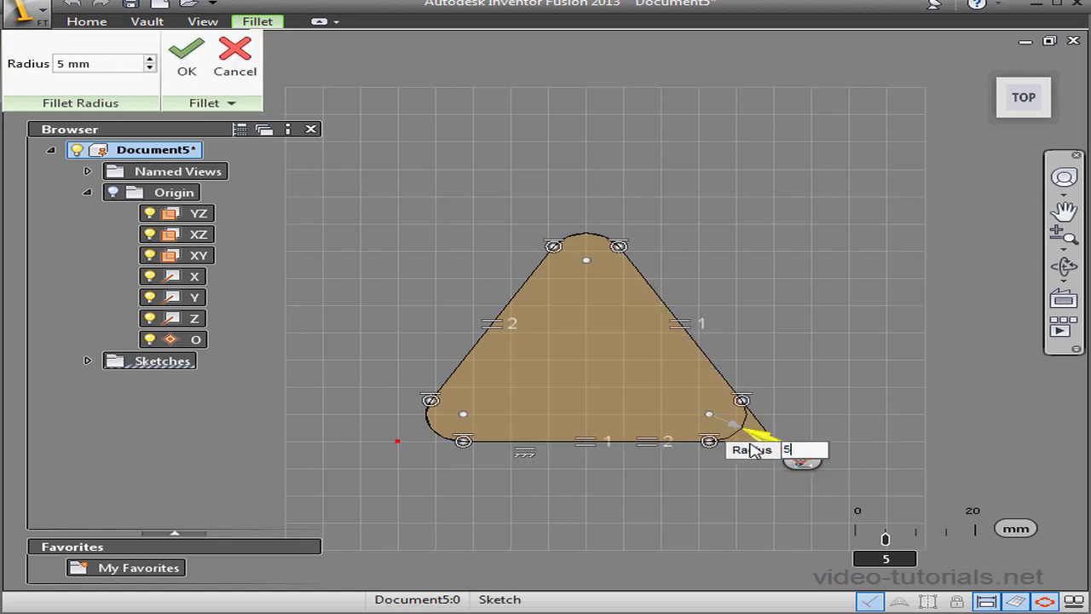
{"action": "key", "text": "Return"}
{"action": "key", "text": "Return"}
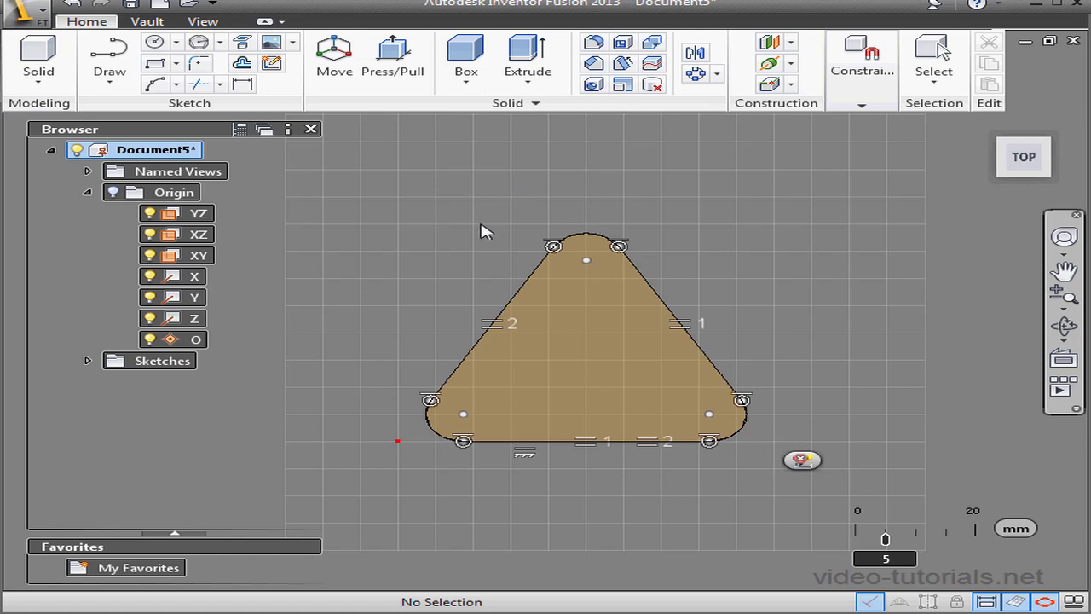
- Draw a 3-point circle through the midpoints of the triangle's three sides
{"action": "left_click", "coordinate": [178, 42]}
{"action": "left_click", "coordinate": [205, 105]}
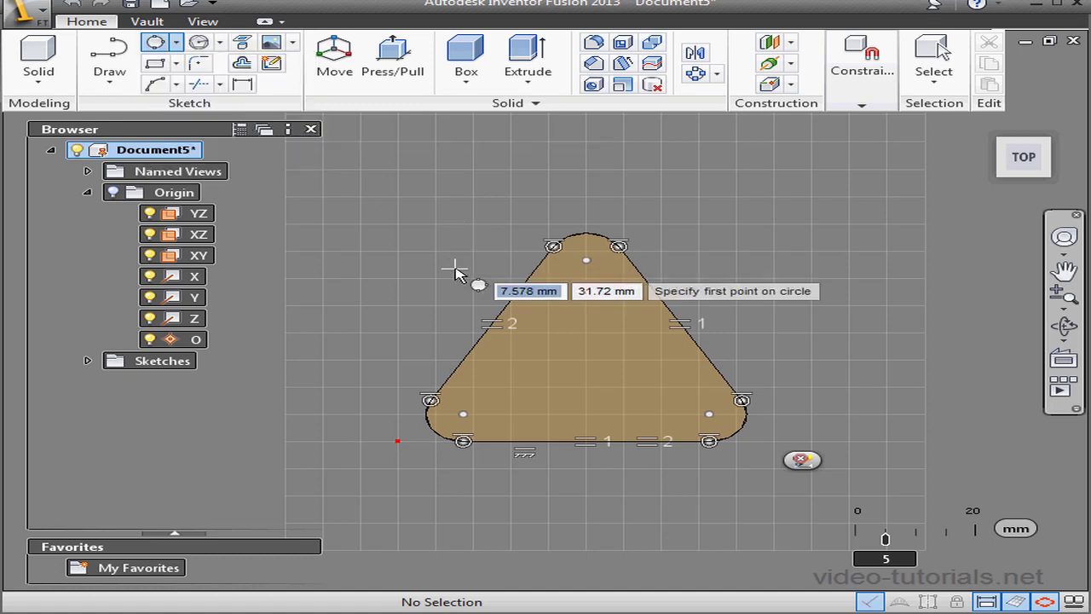
{"action": "left_click", "coordinate": [493, 325]}
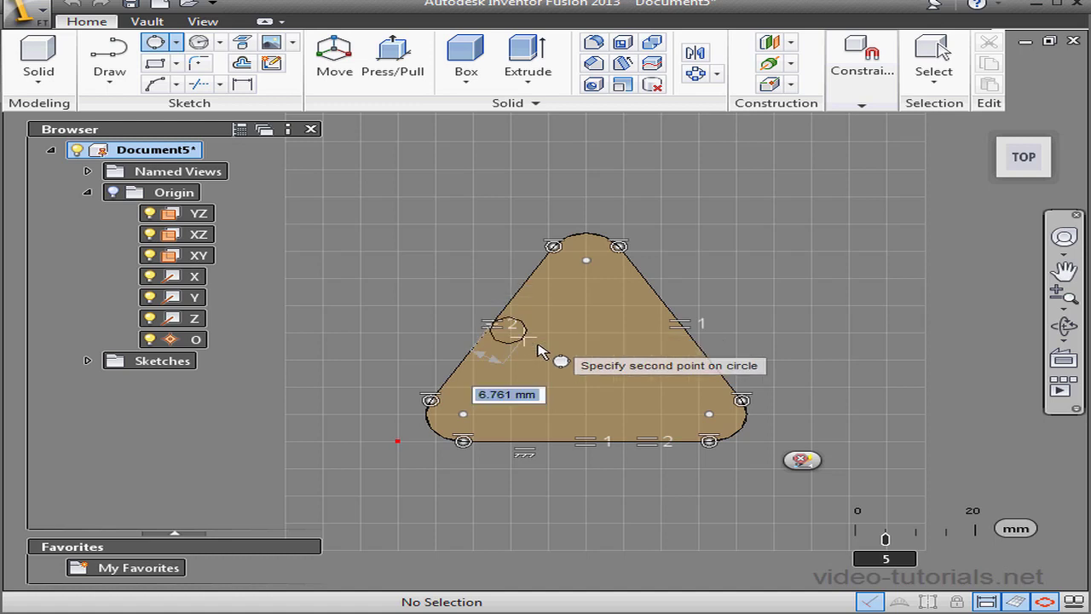
{"action": "left_click", "coordinate": [694, 339]}
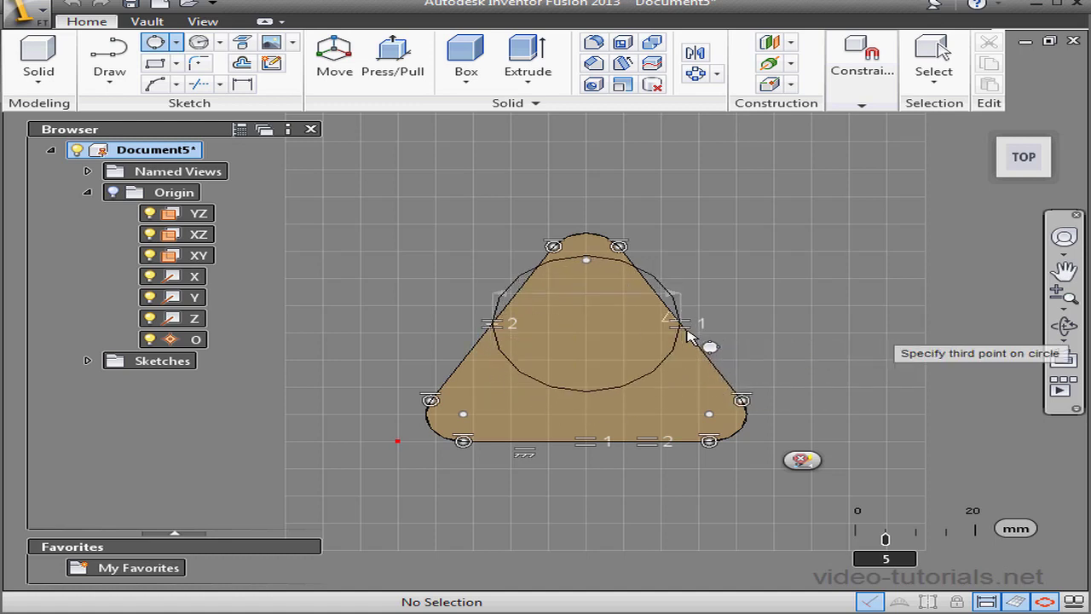
{"action": "left_click", "coordinate": [587, 442]}
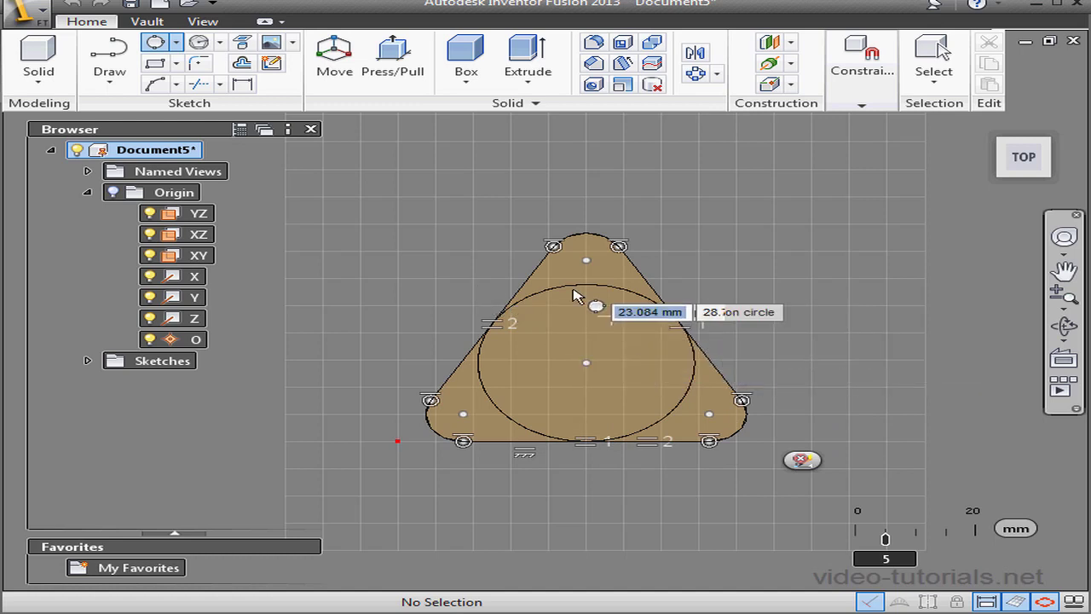
- Draw two center-radius circles with radii of 8 mm and 10 mm, both centered on the inscribed circle's center point
{"action": "left_click", "coordinate": [175, 43]}
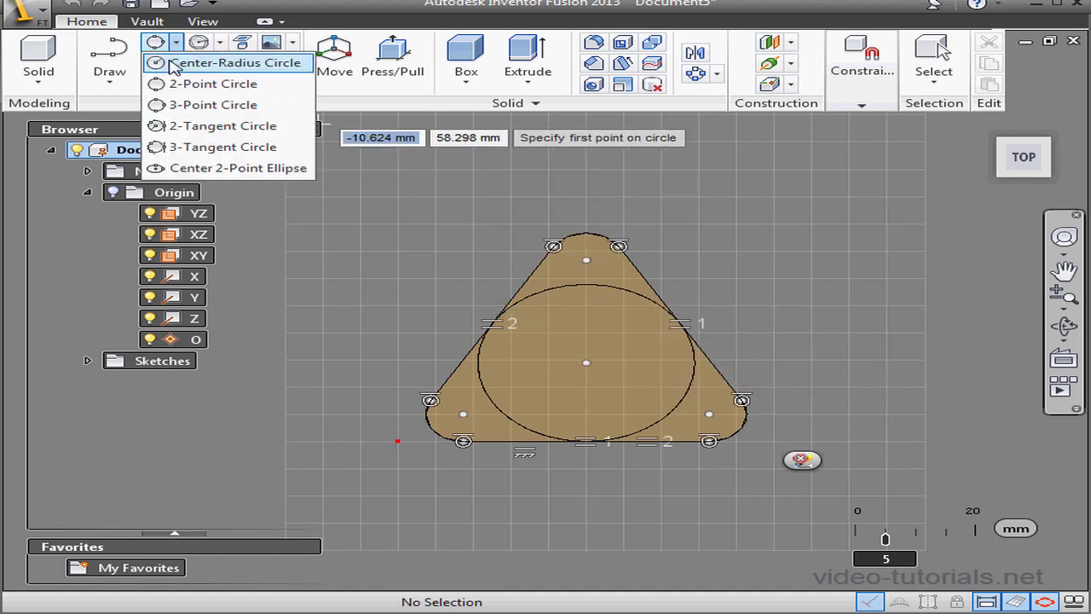
{"action": "left_click", "coordinate": [230, 64]}
{"action": "left_click", "coordinate": [586, 362]}
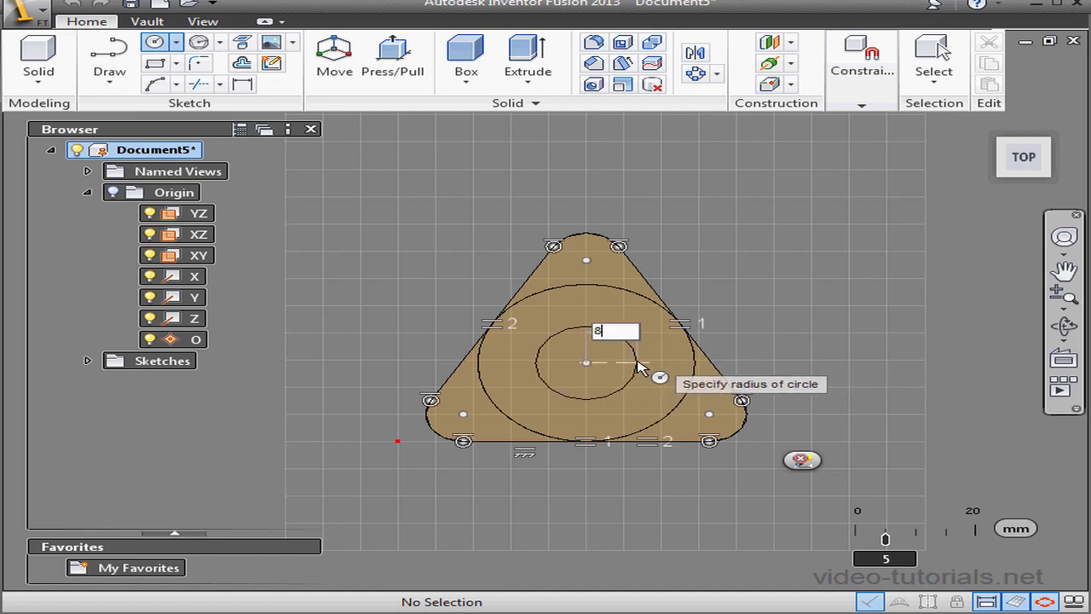
{"action": "key", "text": "Return"}
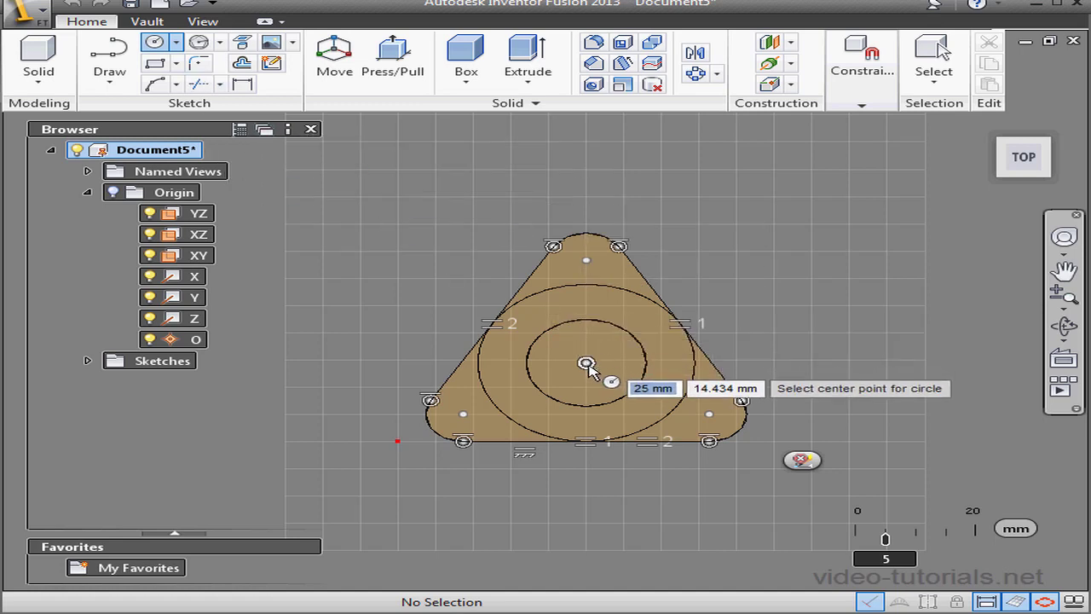
{"action": "left_click", "coordinate": [586, 363]}
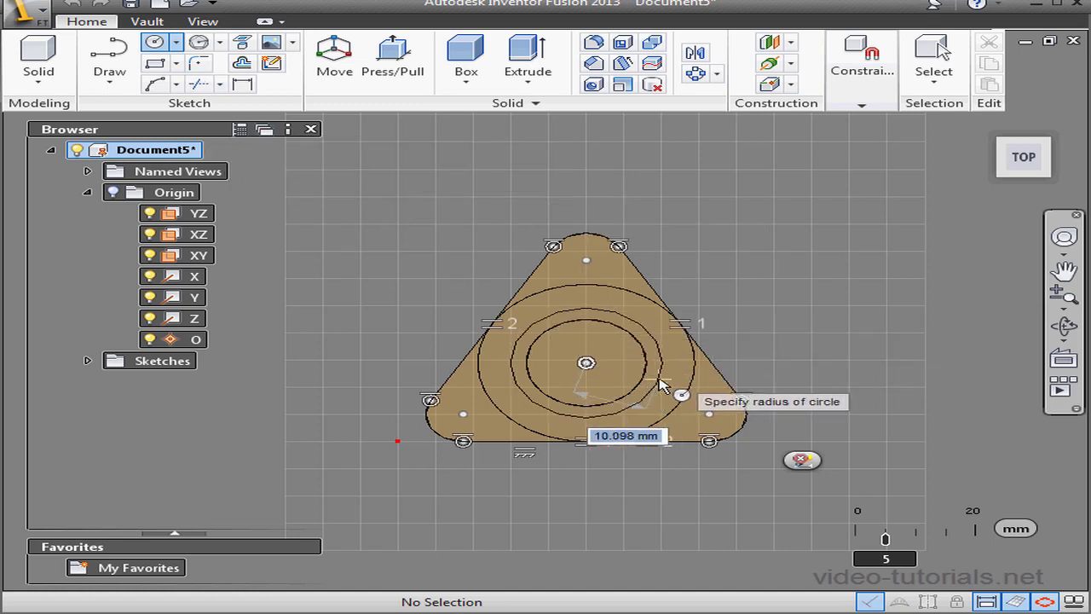
{"action": "type", "text": "10"}
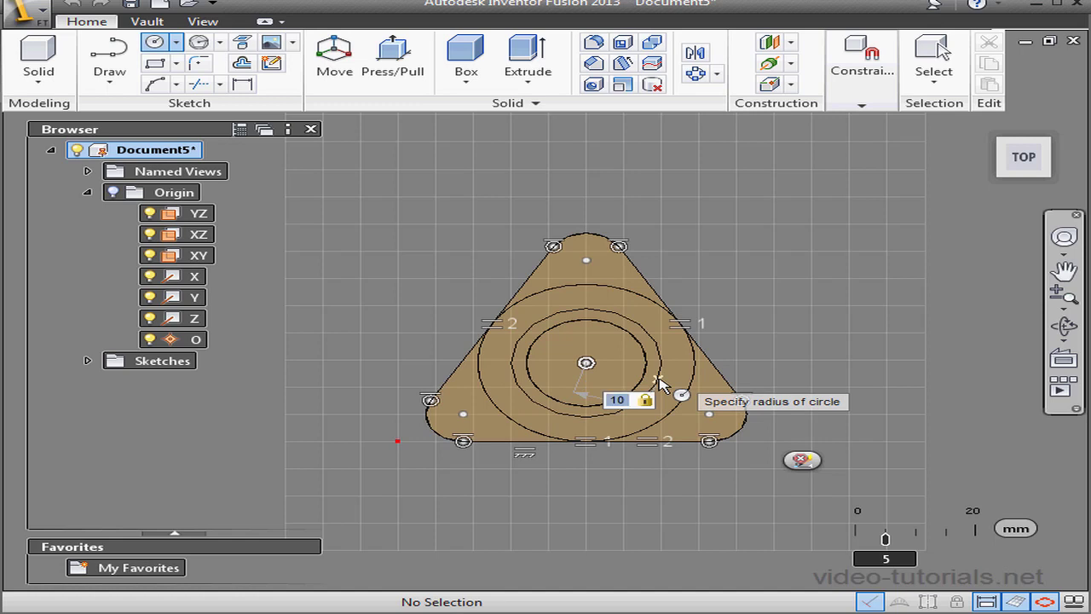
{"action": "key", "text": "Return"}
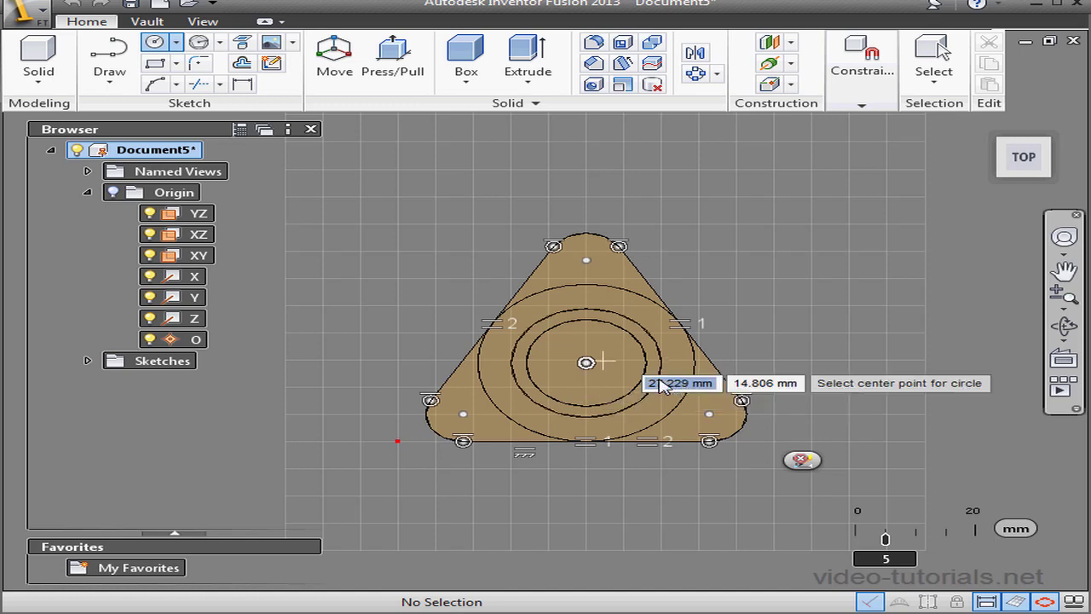
- Draw a vertical line about 10 mm long upward from the center point of the triangle's top fillet
{"action": "key", "text": "l"}
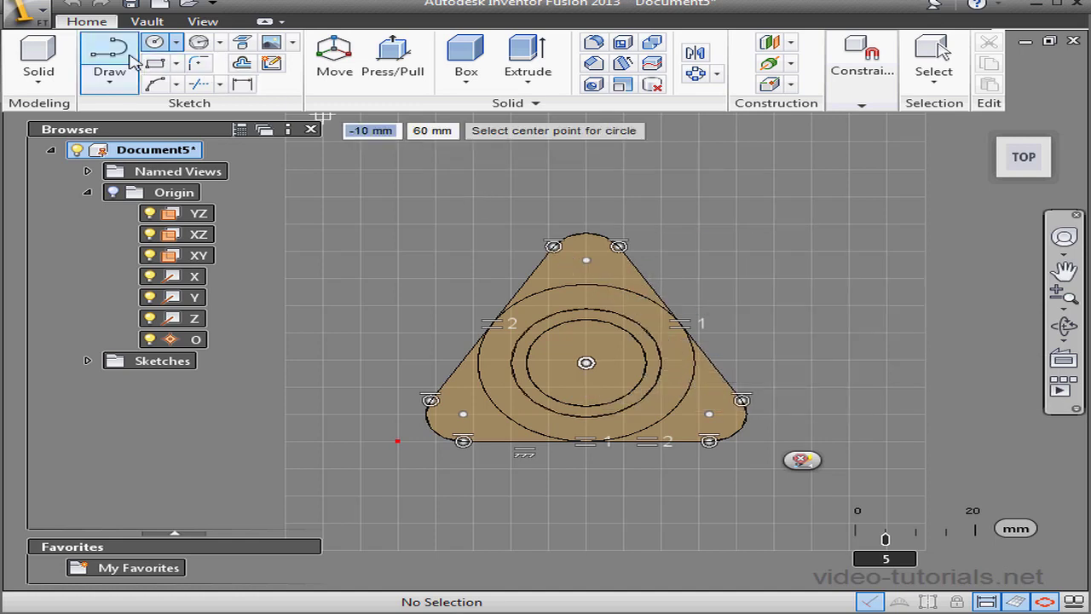
{"action": "left_click", "coordinate": [585, 259]}
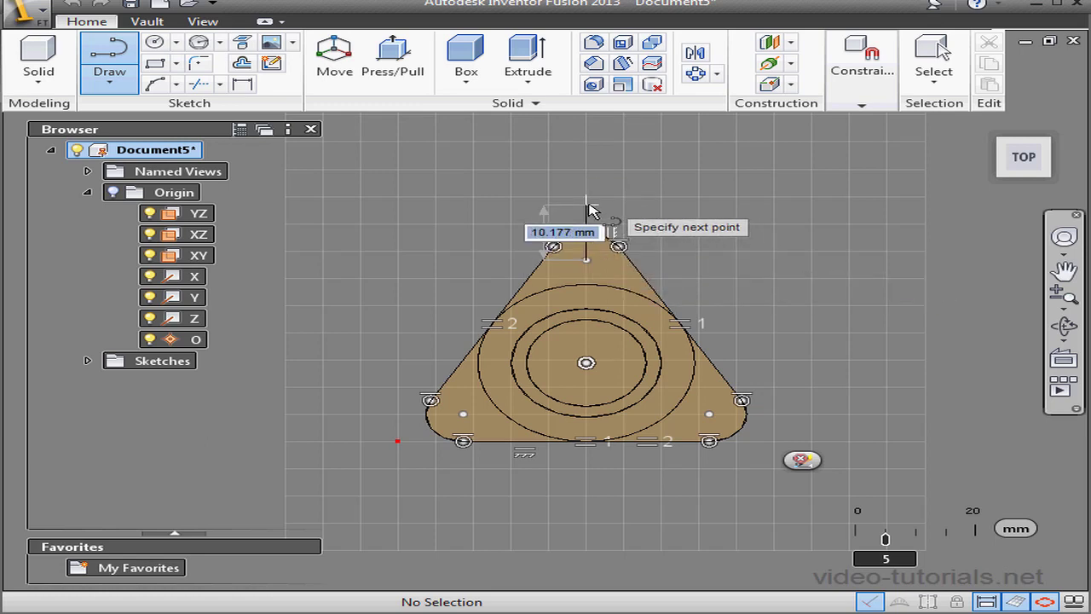
{"action": "left_click", "coordinate": [585, 205]}
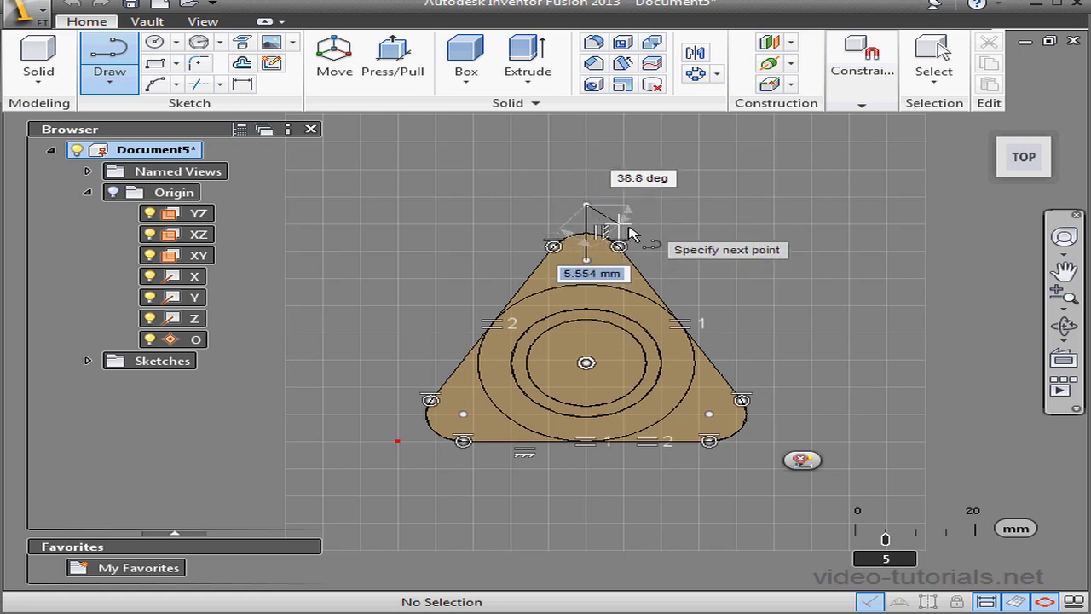
- Offset the vertical line at the triangle's apex by 2 mm to each side
{"action": "left_click", "coordinate": [242, 63]}
{"action": "left_click", "coordinate": [586, 215]}
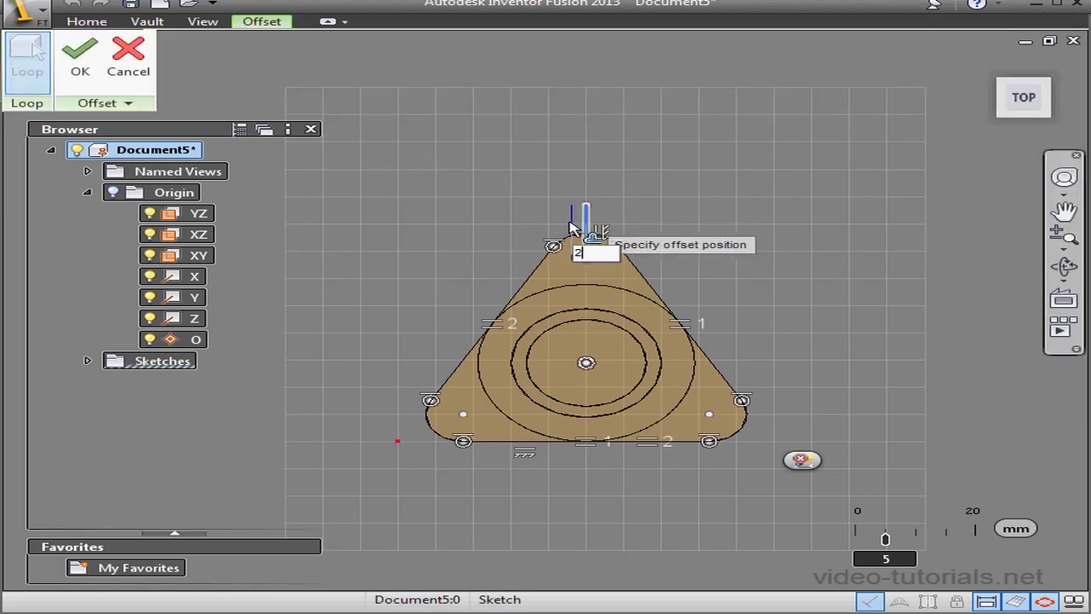
{"action": "type", "text": "2"}
{"action": "key", "text": "Return"}
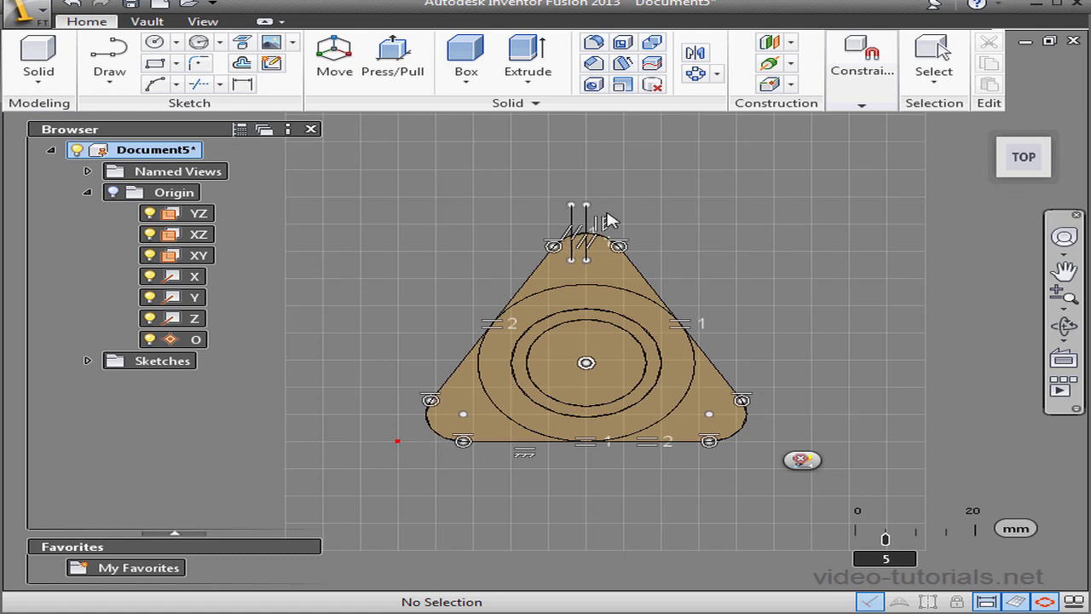
{"action": "left_click", "coordinate": [240, 64]}
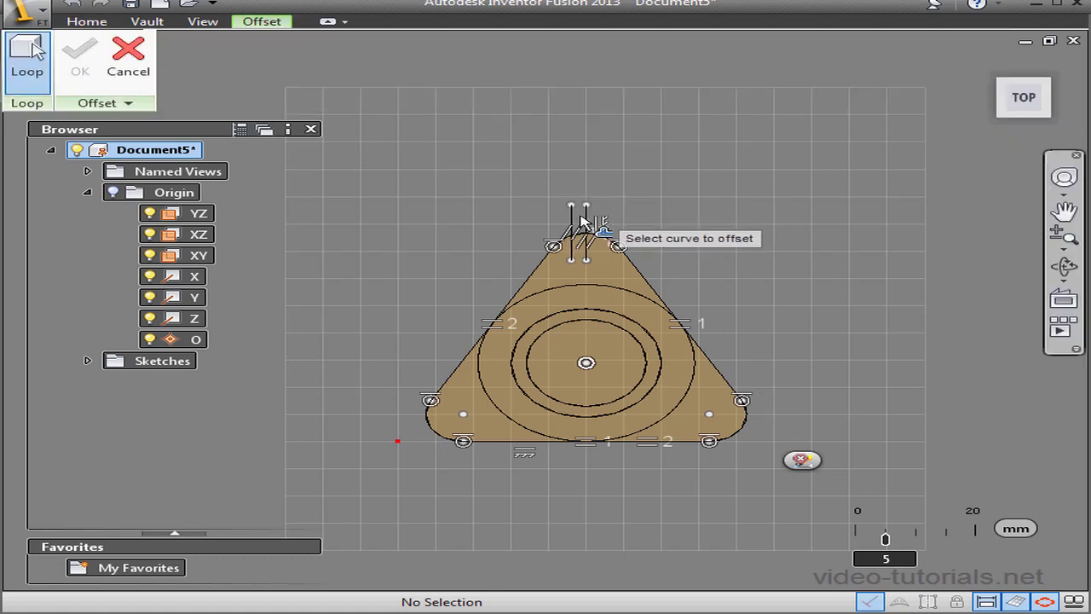
{"action": "left_click", "coordinate": [585, 220]}
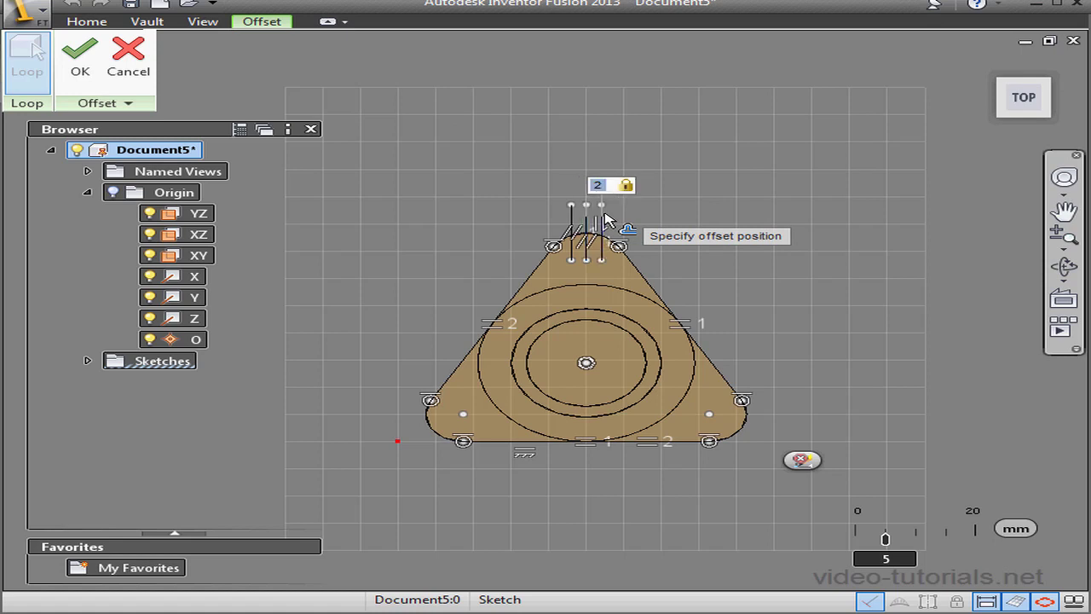
{"action": "type", "text": "2"}
{"action": "key", "text": "Return"}
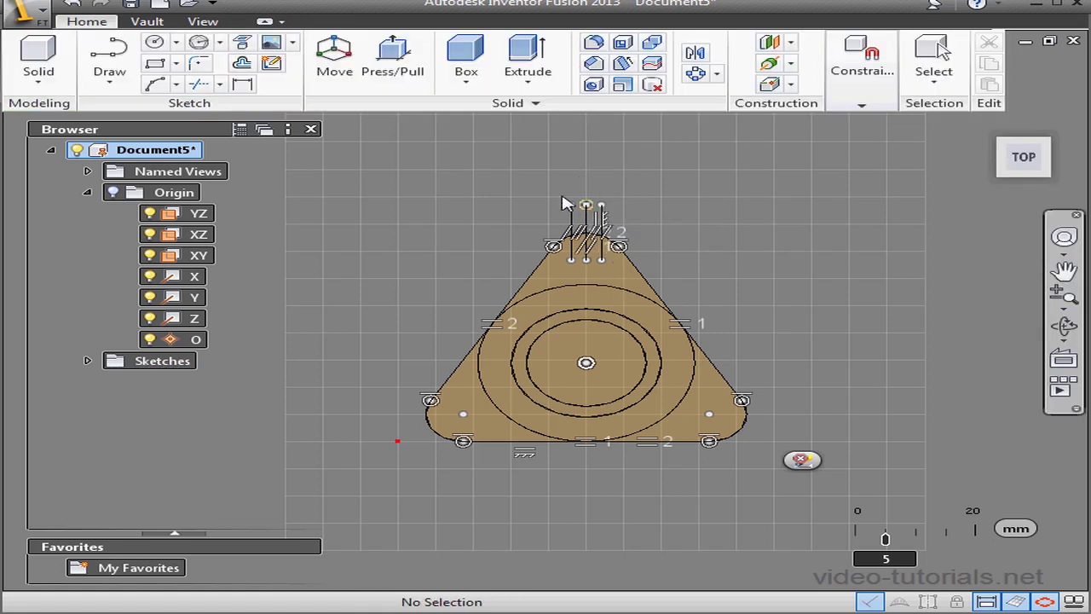
- Draw a circle with a 2 mm radius centered on the middle line's lower endpoint and finish the sketch
{"action": "left_click", "coordinate": [155, 41]}
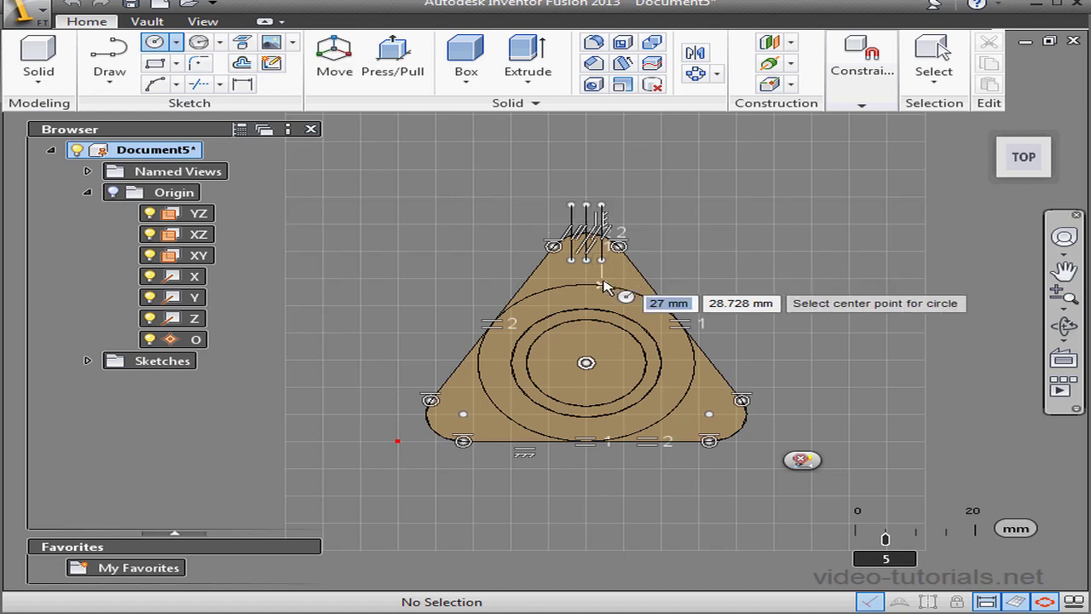
{"action": "left_click", "coordinate": [585, 260]}
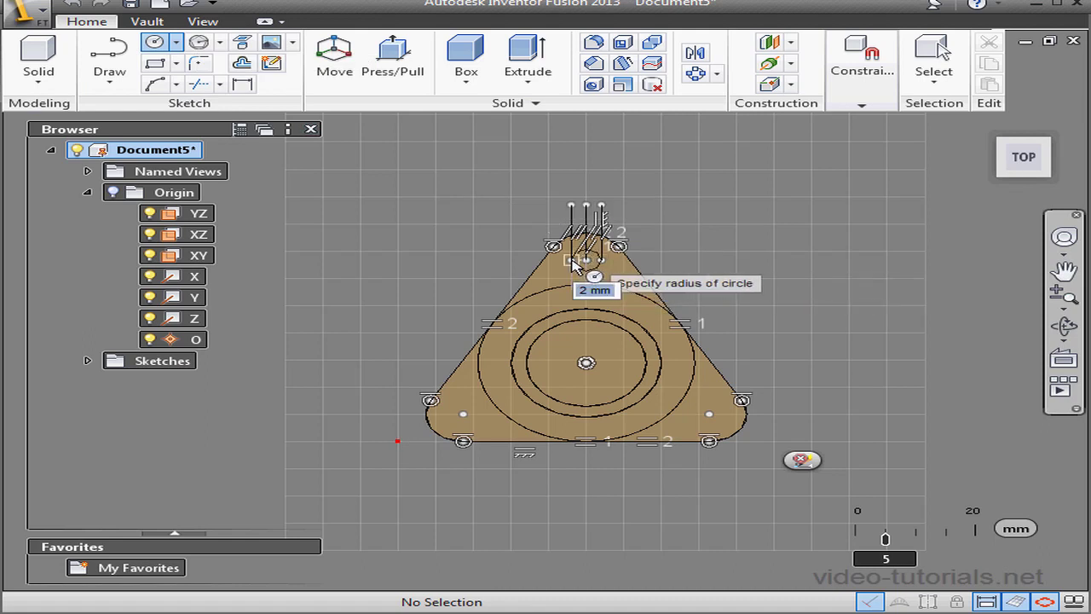
{"action": "left_click", "coordinate": [576, 267]}
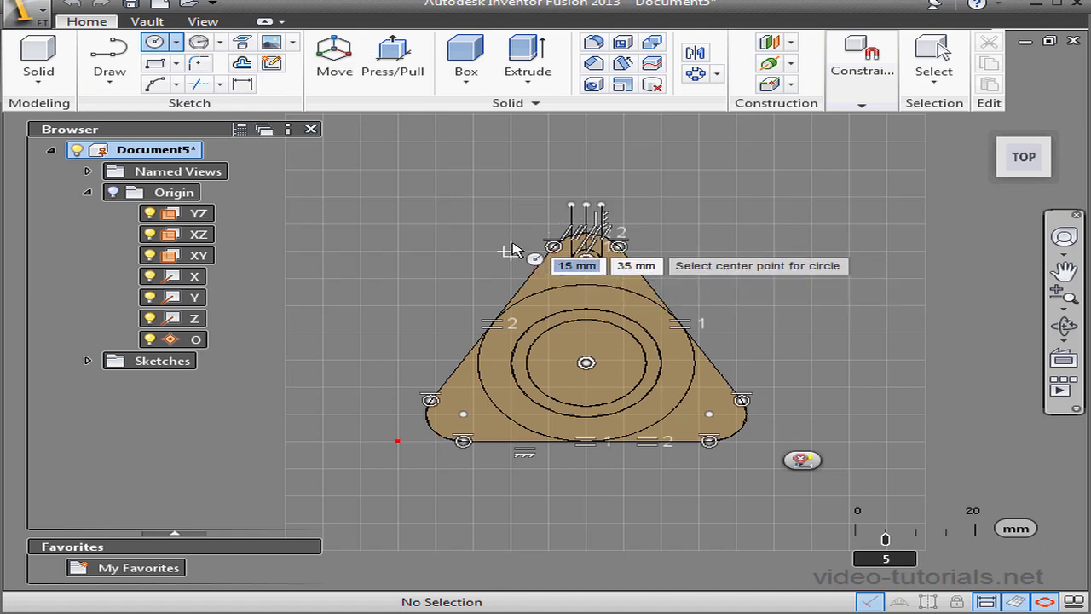
{"action": "key", "text": "Escape"}
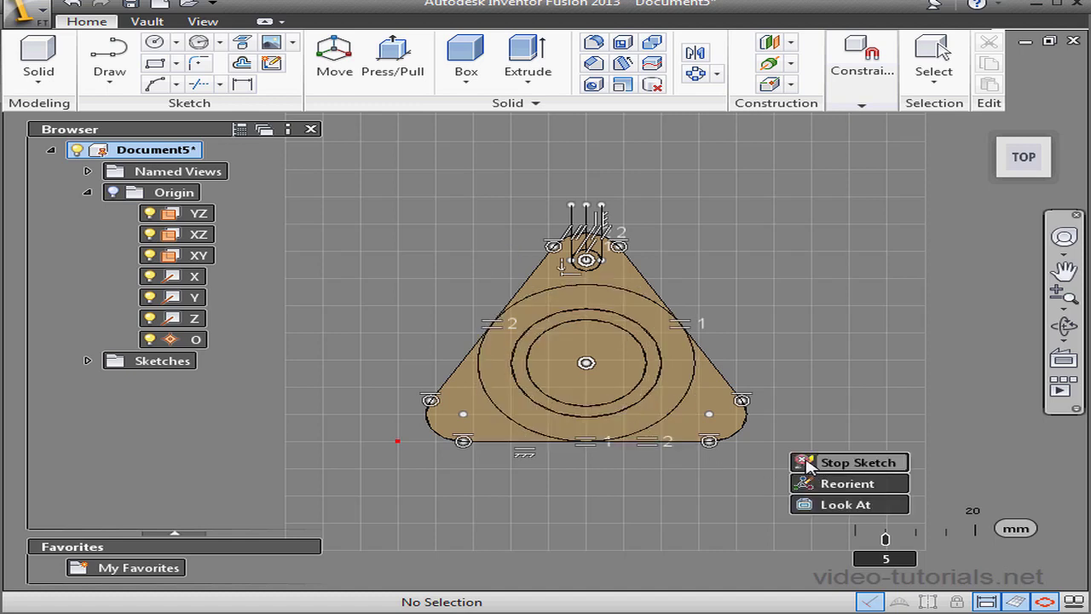
{"action": "left_click", "coordinate": [808, 463]}
- Extrude the ring between the 8 mm and 10 mm radius circles upward by 14 mm
{"action": "scroll", "coordinate": [571, 366], "scroll_direction": "up", "scroll_amount": 3}
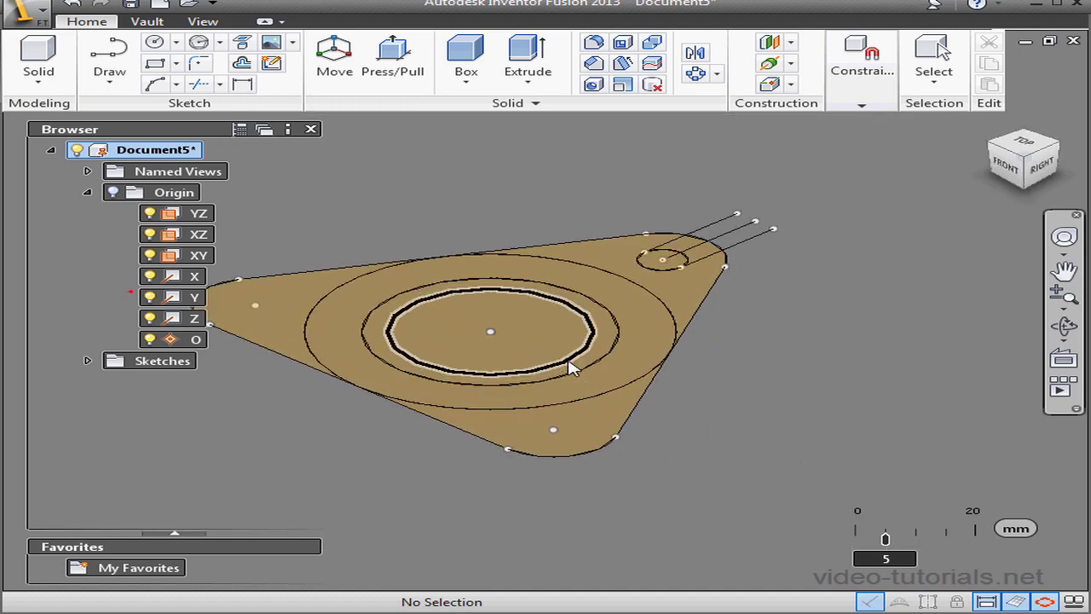
{"action": "middle_click_drag", "start_coordinate": [560, 373], "coordinate": [701, 409]}
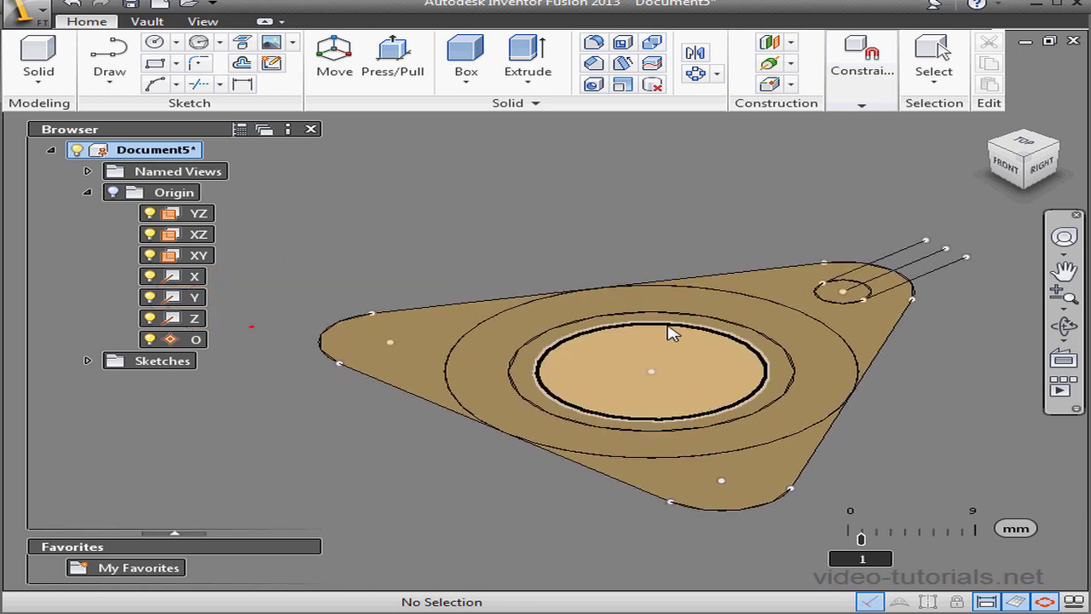
{"action": "left_click", "coordinate": [529, 60]}
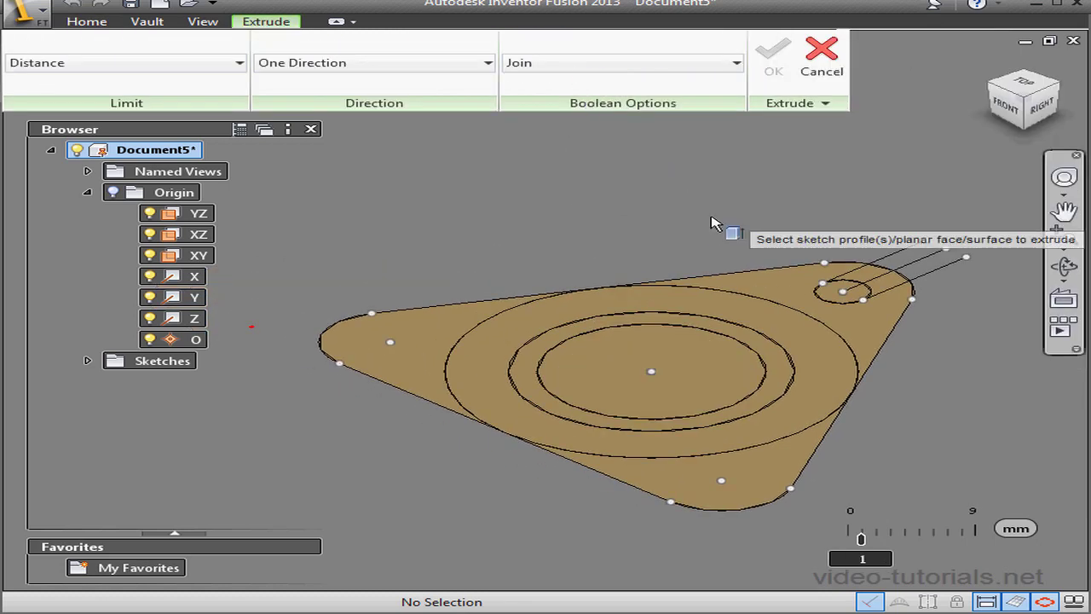
{"action": "left_click", "coordinate": [778, 362]}
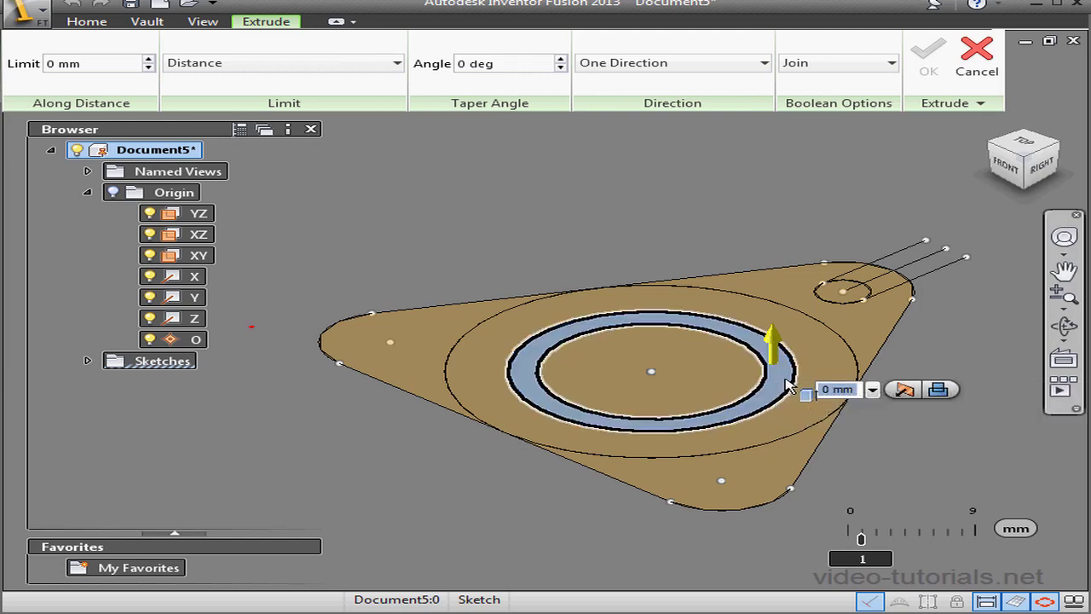
{"action": "key", "text": "Return"}
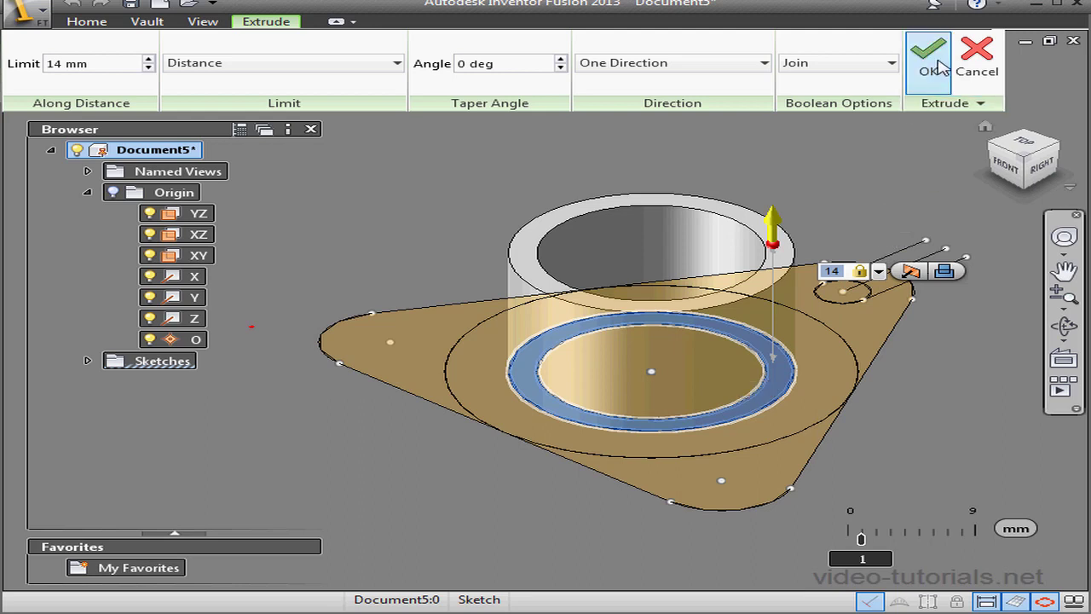
{"action": "left_click", "coordinate": [929, 64]}
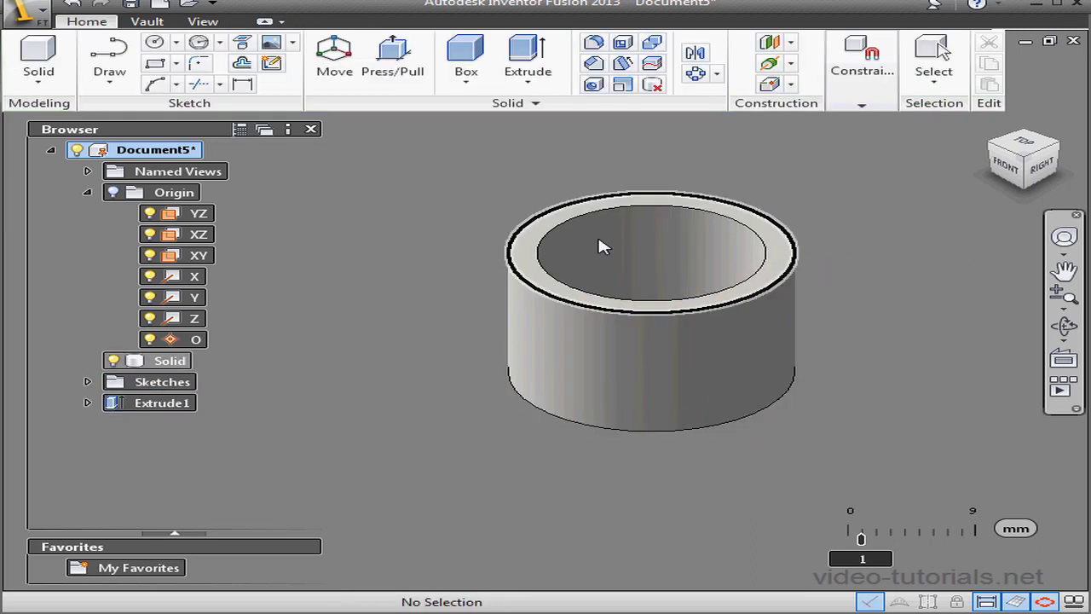
- Show Sketch1 again and extrude all triangular plate regions outside the ring, including the slot area, by 3 mm, joined to the solid
{"action": "left_click", "coordinate": [87, 383]}
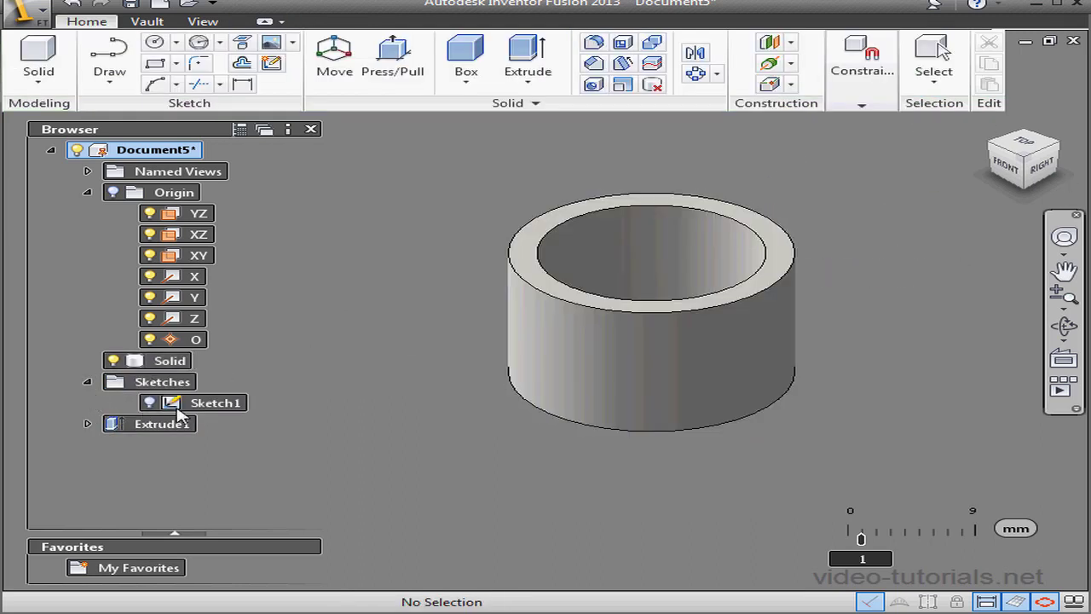
{"action": "left_click", "coordinate": [150, 403]}
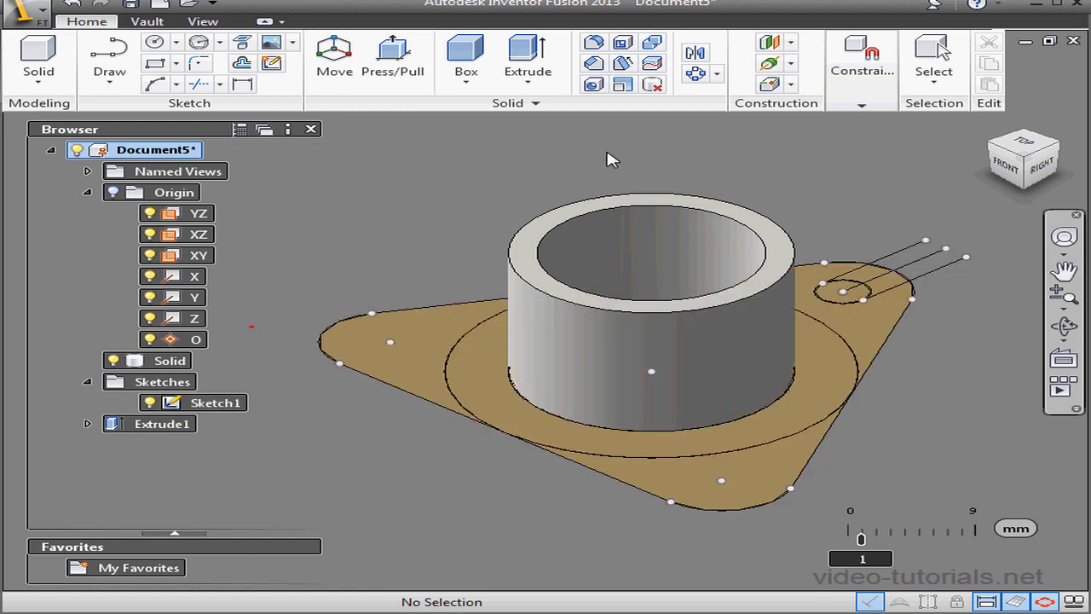
{"action": "left_click", "coordinate": [528, 56]}
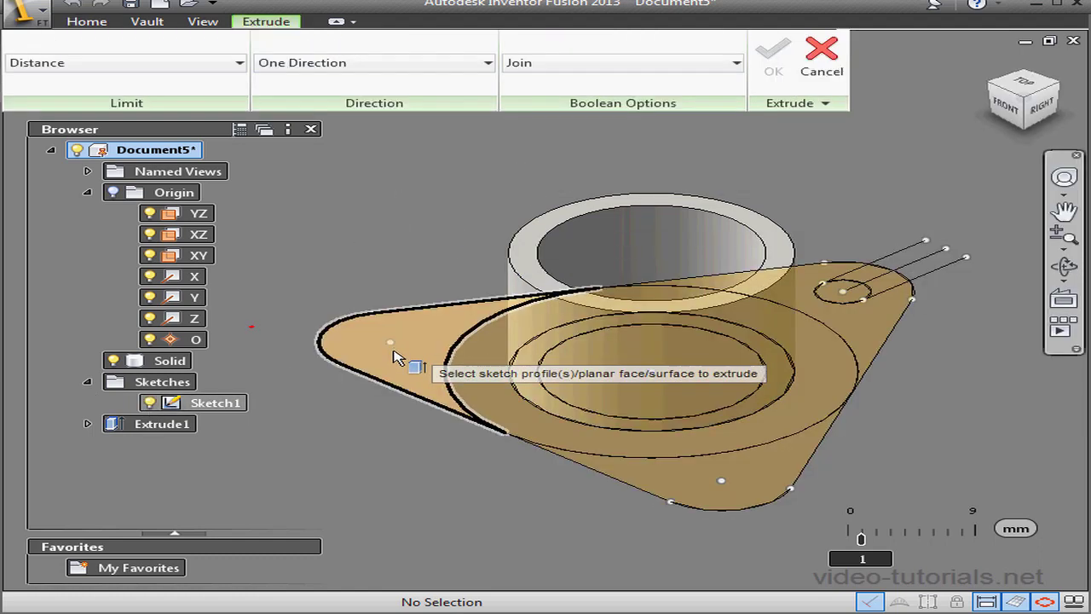
{"action": "left_click", "coordinate": [396, 358]}
{"action": "left_click", "coordinate": [499, 381]}
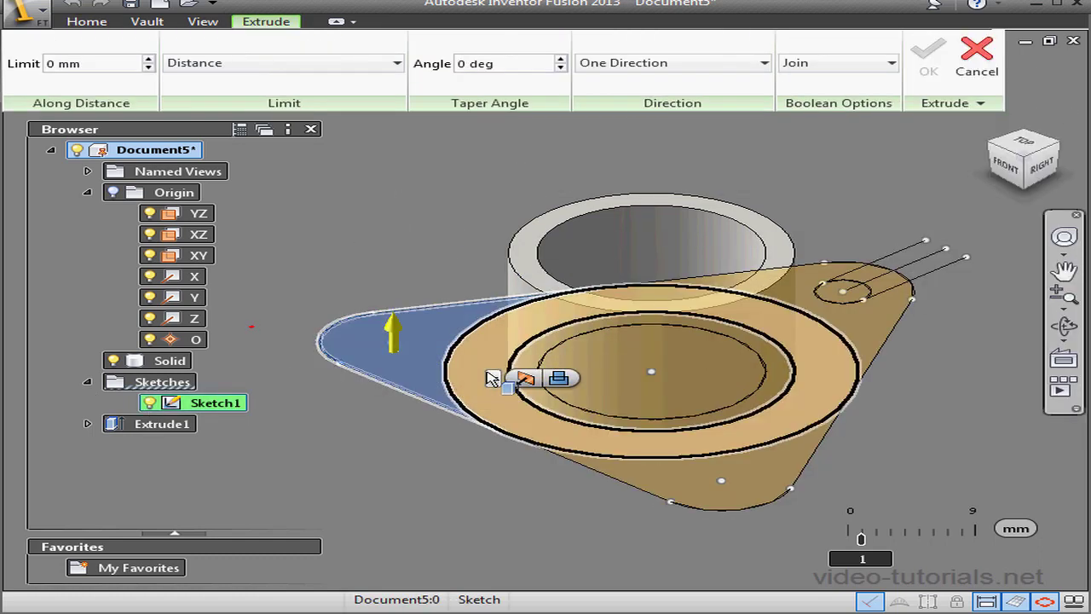
{"action": "left_click", "coordinate": [692, 486]}
{"action": "left_click", "coordinate": [848, 311]}
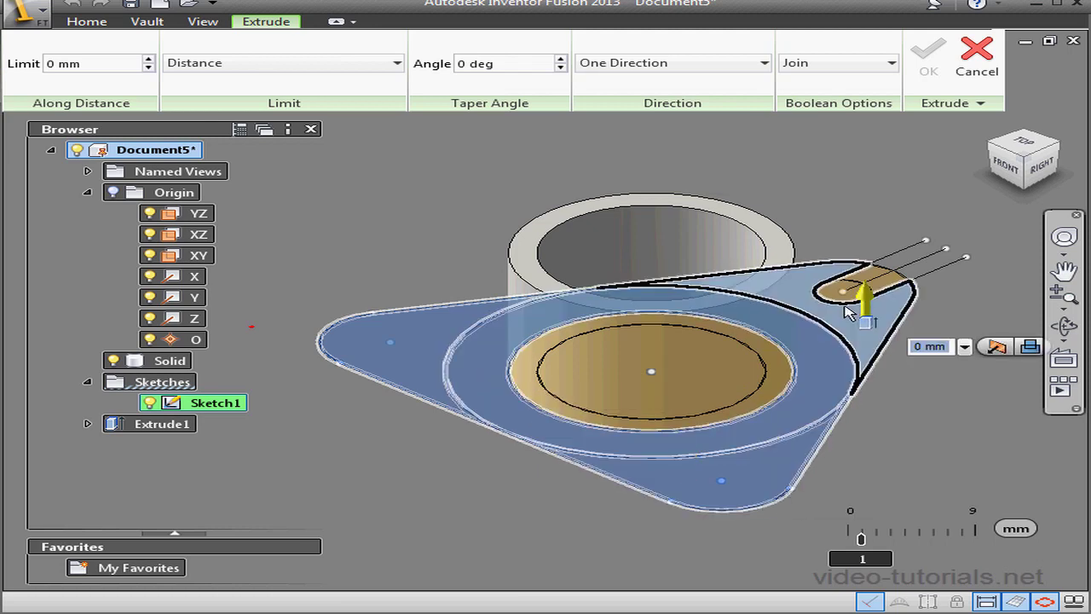
{"action": "left_click", "coordinate": [838, 296]}
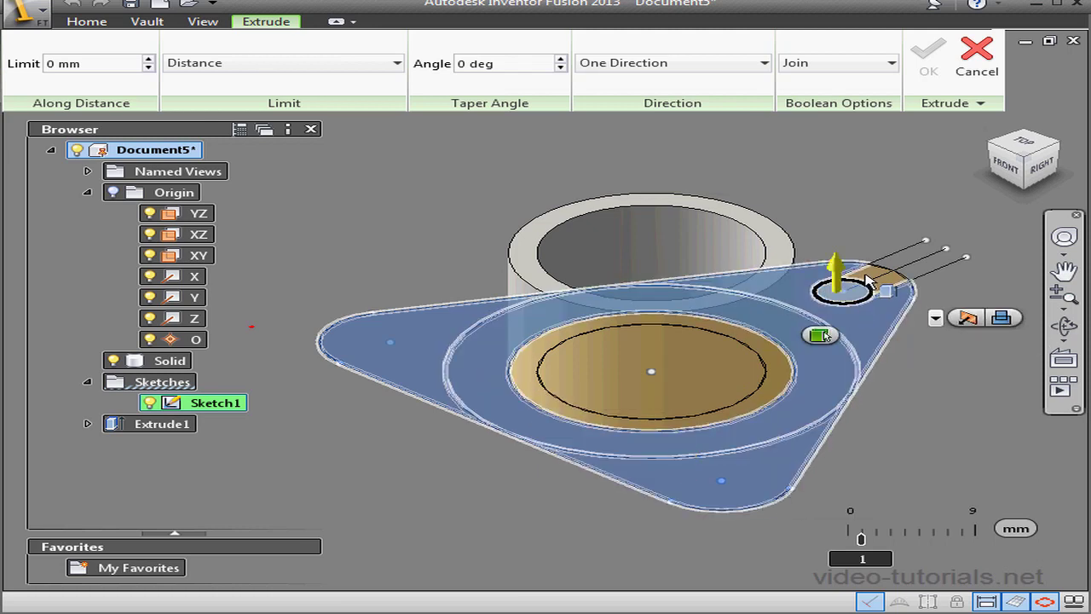
{"action": "left_click", "coordinate": [858, 317]}
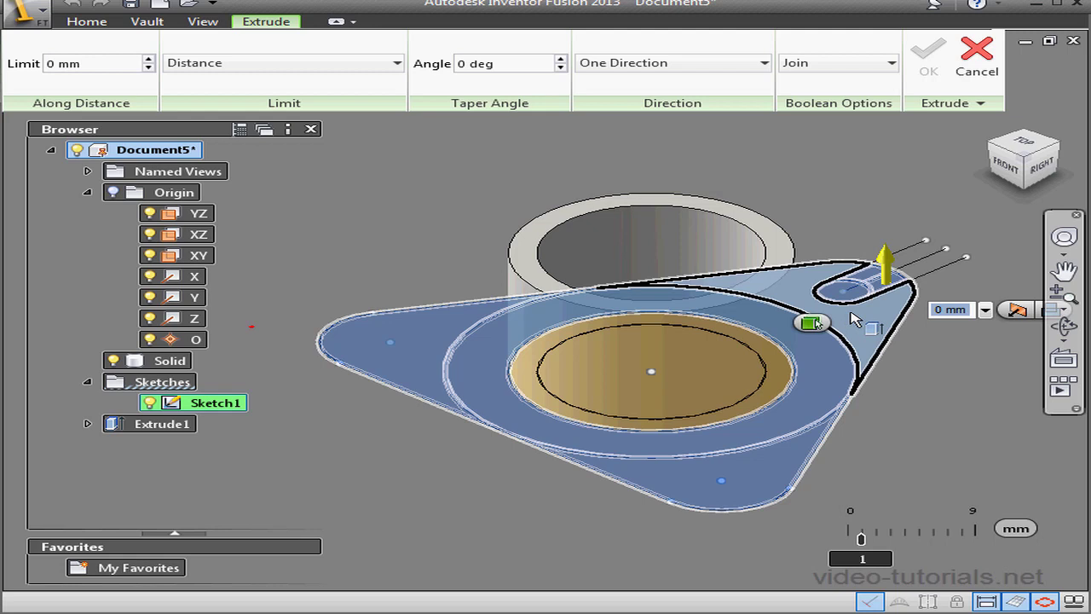
{"action": "type", "text": "3"}
{"action": "key", "text": "Return"}
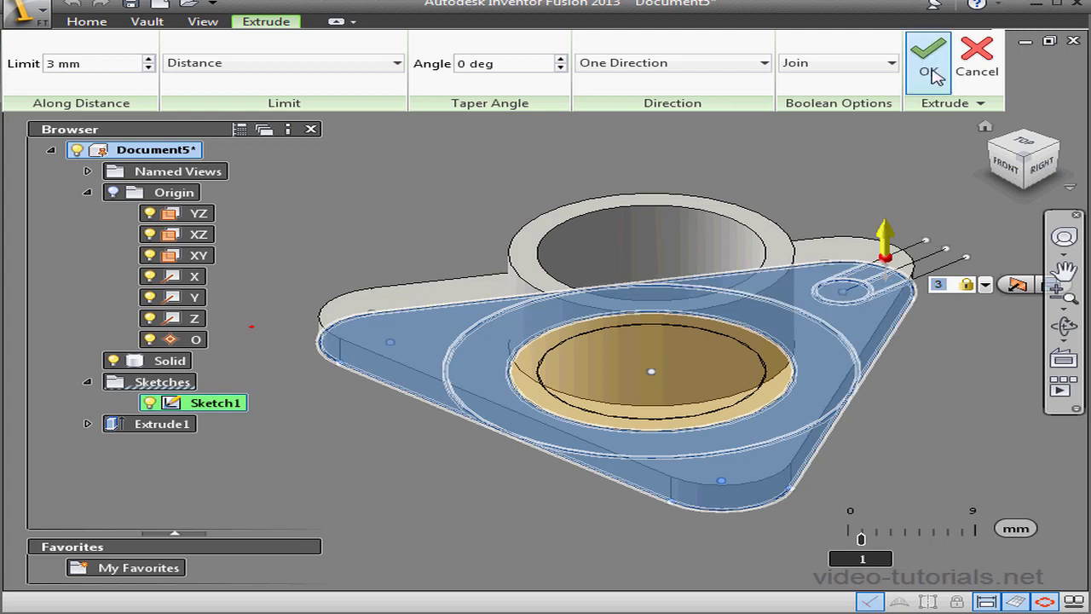
{"action": "left_click", "coordinate": [931, 70]}
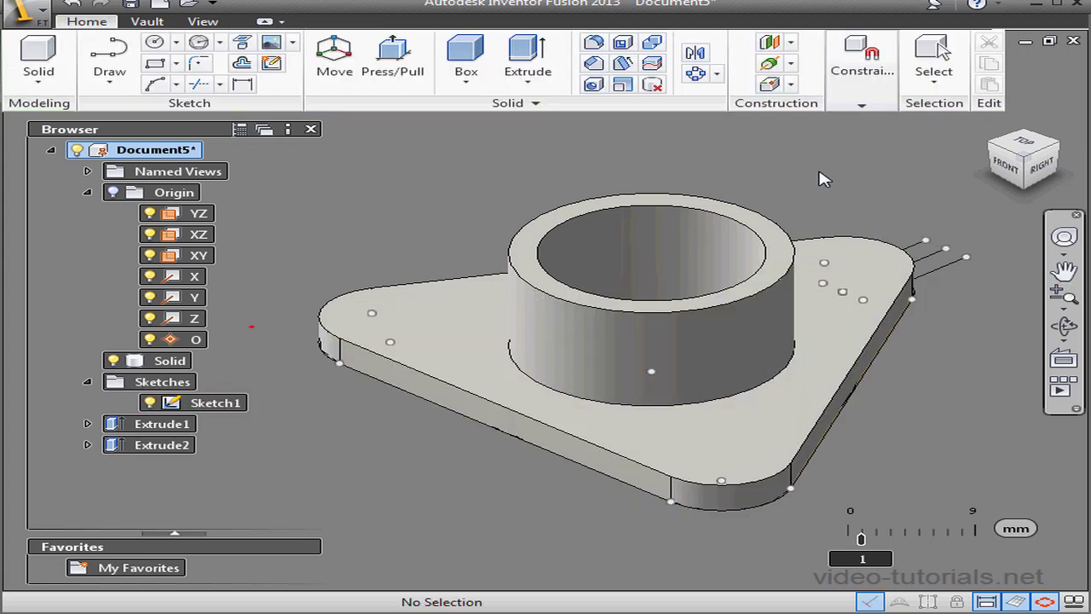
- With the solid temporarily hidden, select the slot regions at the plate's apex, and extrude them upward 9 mm as a cut
{"action": "left_click", "coordinate": [113, 361]}
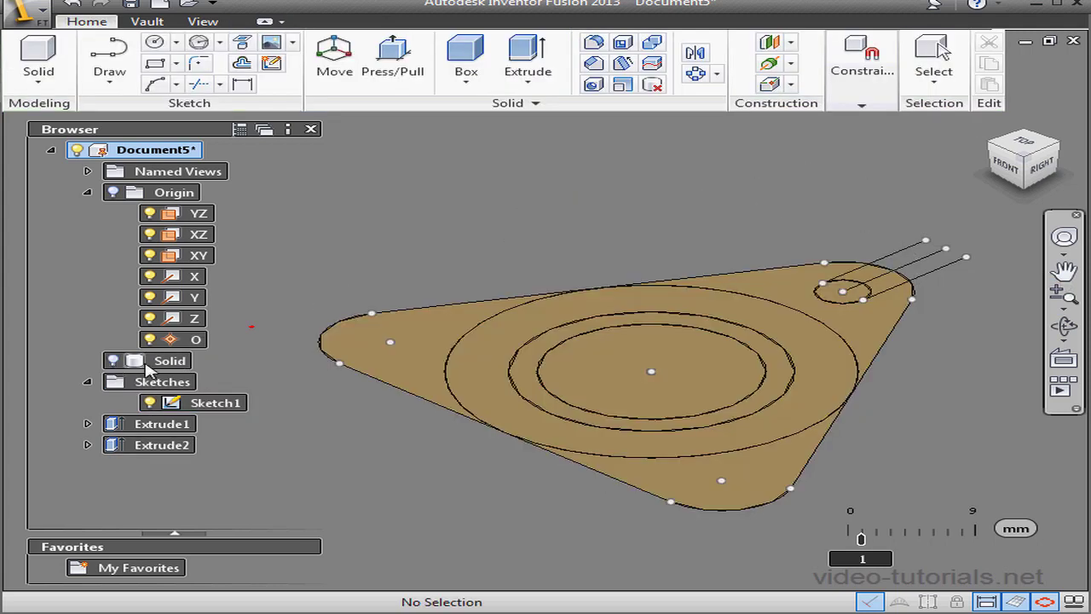
{"action": "left_click", "coordinate": [528, 59]}
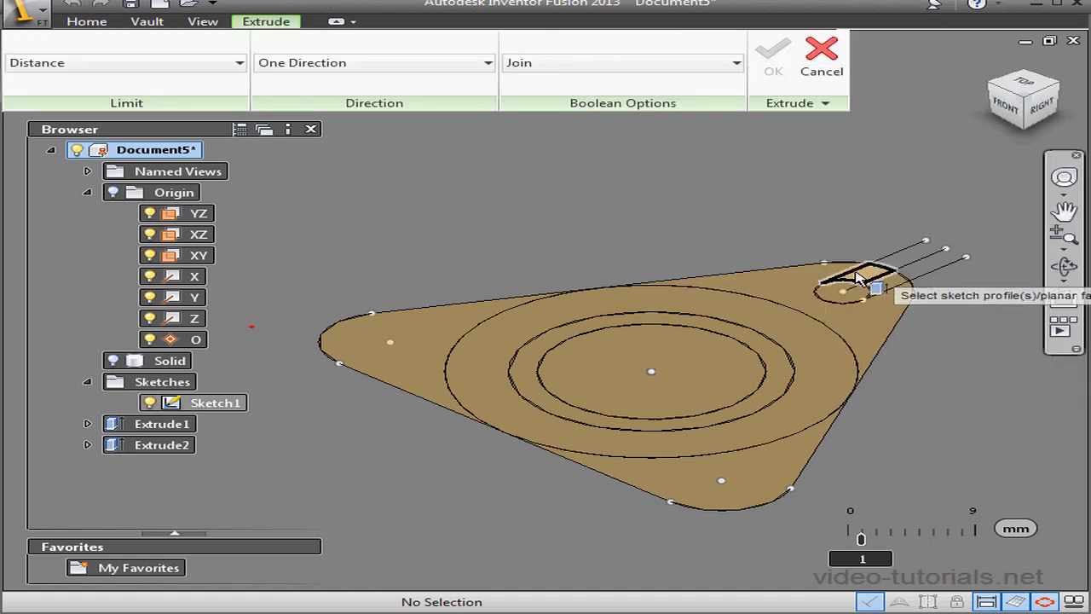
{"action": "left_click", "coordinate": [888, 284]}
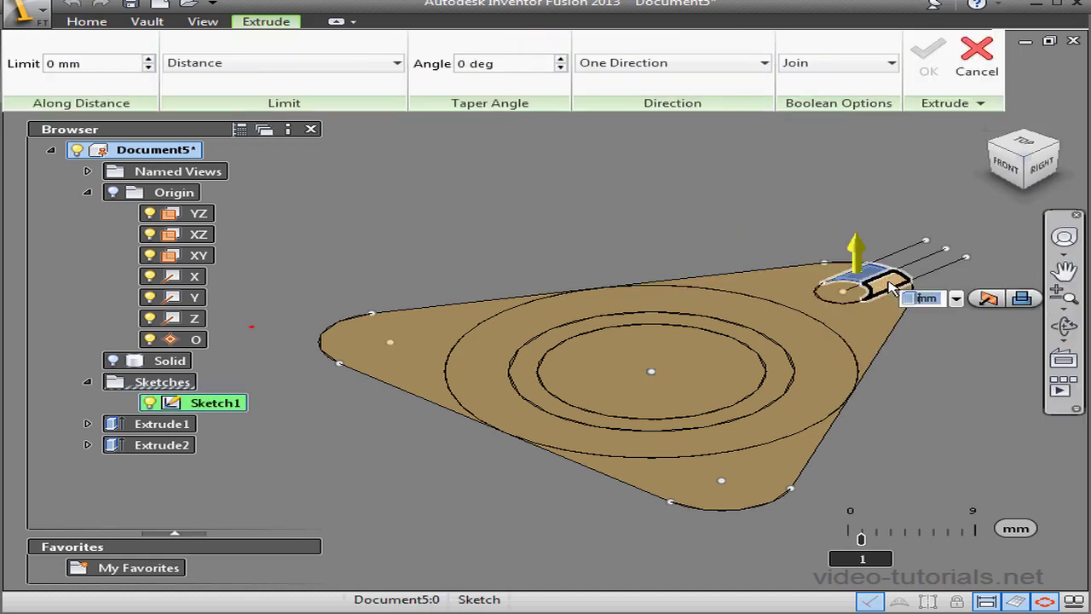
{"action": "left_click", "coordinate": [840, 294]}
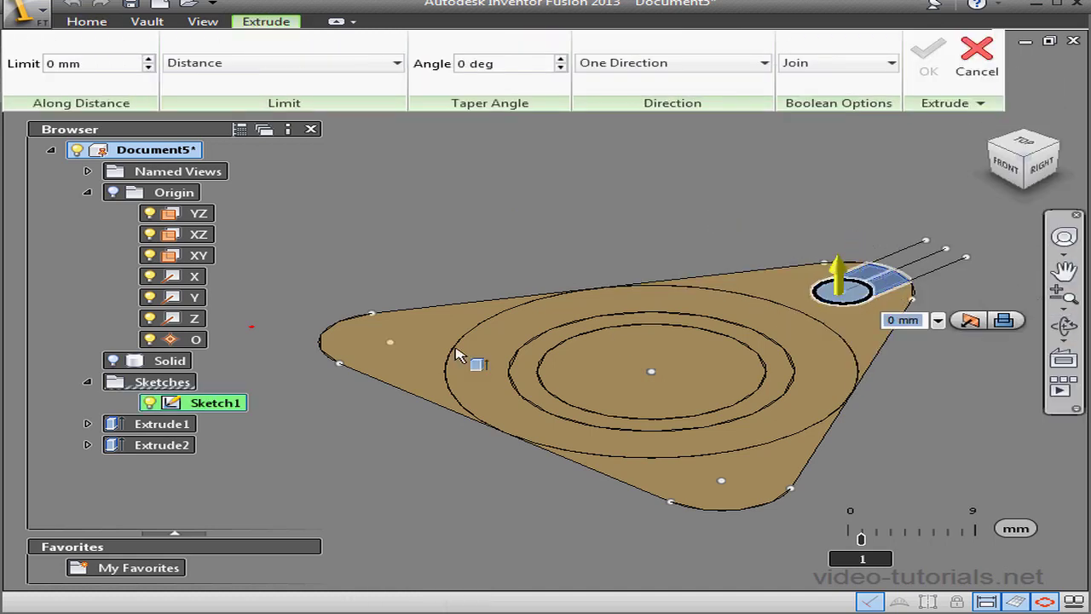
{"action": "left_click", "coordinate": [115, 362]}
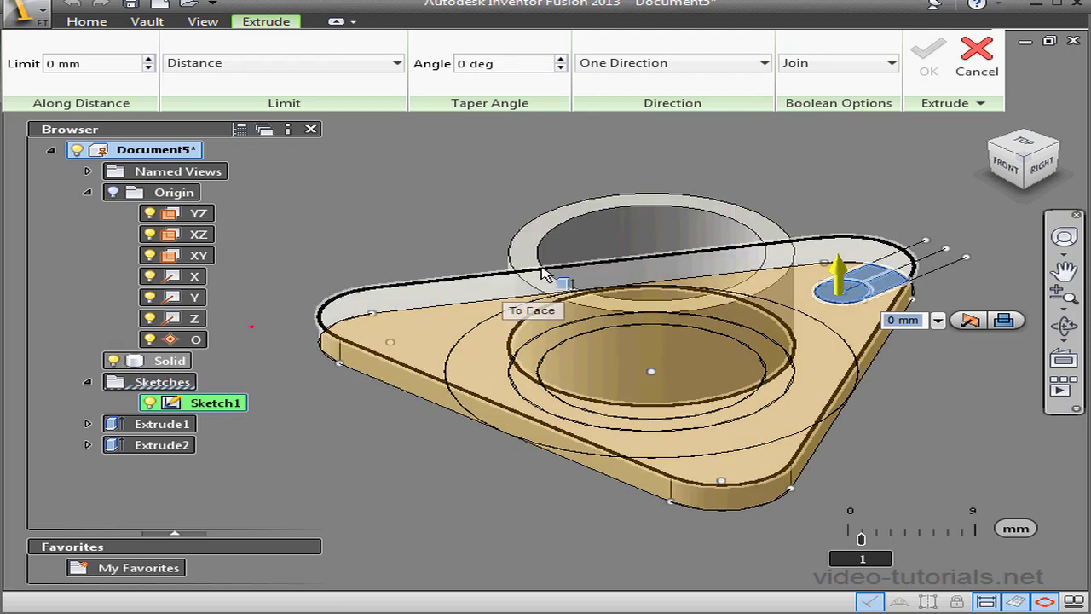
{"action": "left_click_drag", "start_coordinate": [842, 271], "coordinate": [836, 196]}
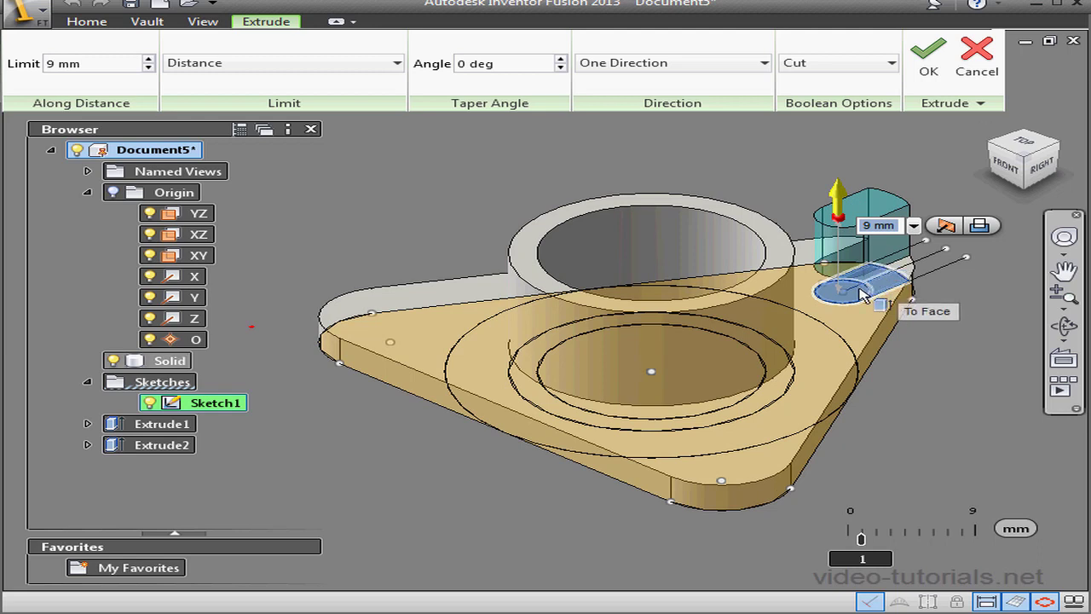
- Finish the 9 mm deep corner slot cut and pattern it fully around the cylindrical boss with 3 instances
{"action": "left_click", "coordinate": [929, 64]}
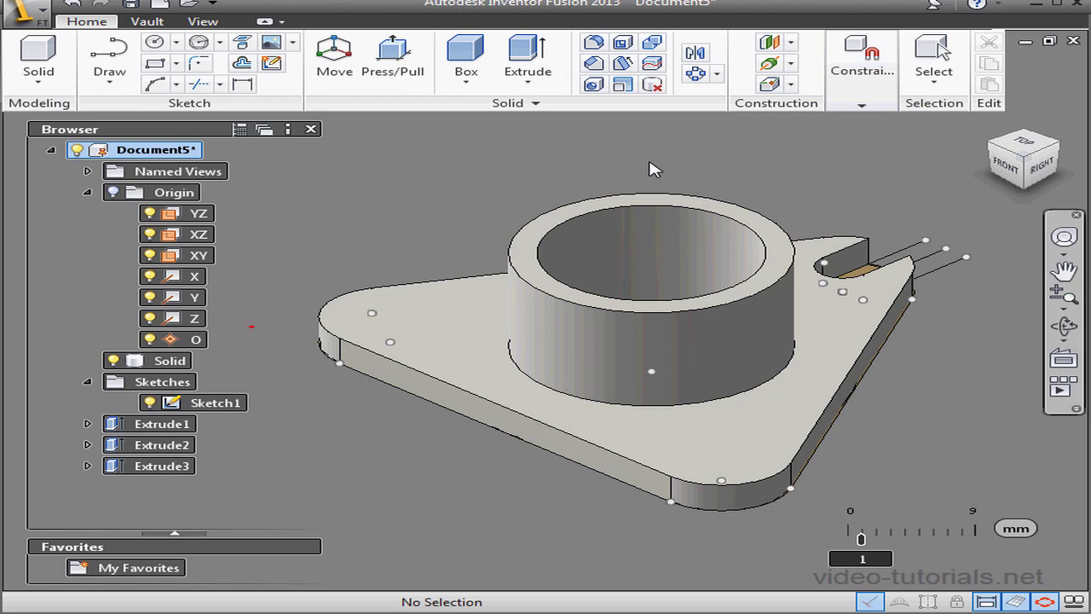
{"action": "left_click", "coordinate": [696, 73]}
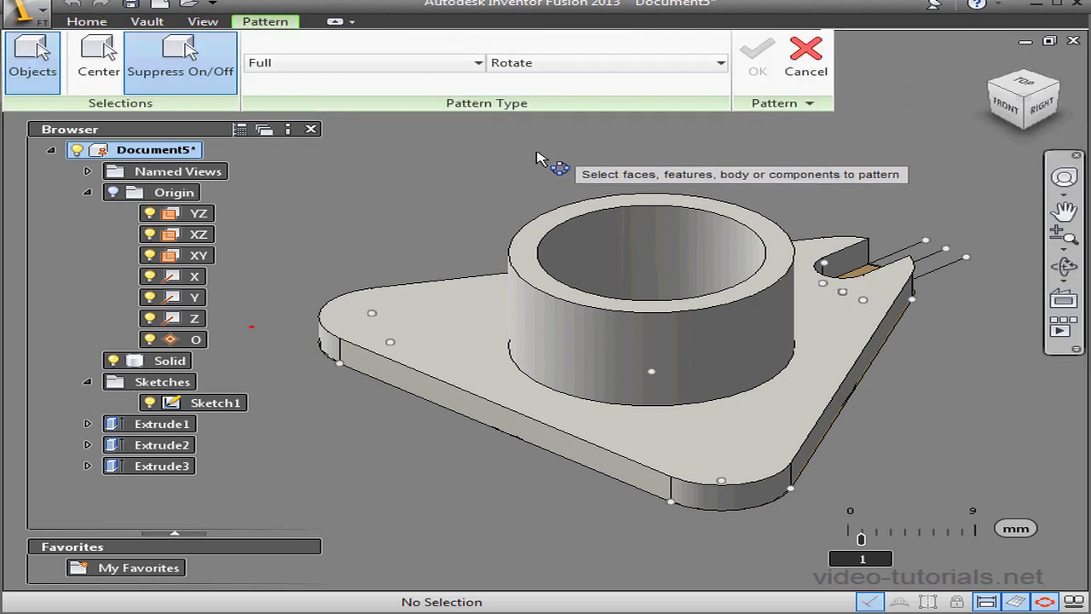
{"action": "left_click", "coordinate": [194, 467]}
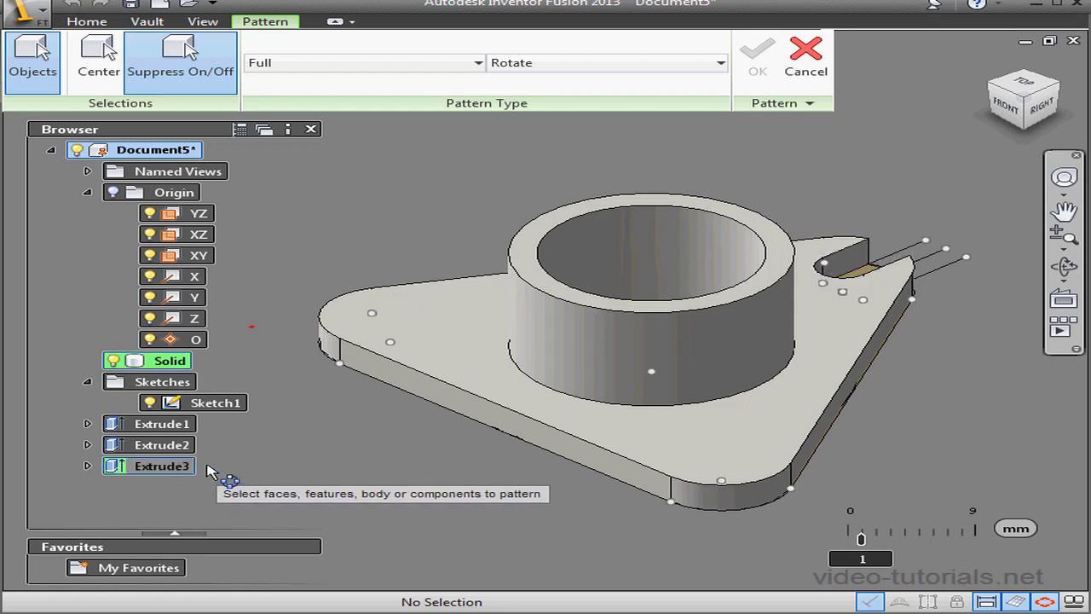
{"action": "left_click", "coordinate": [99, 58]}
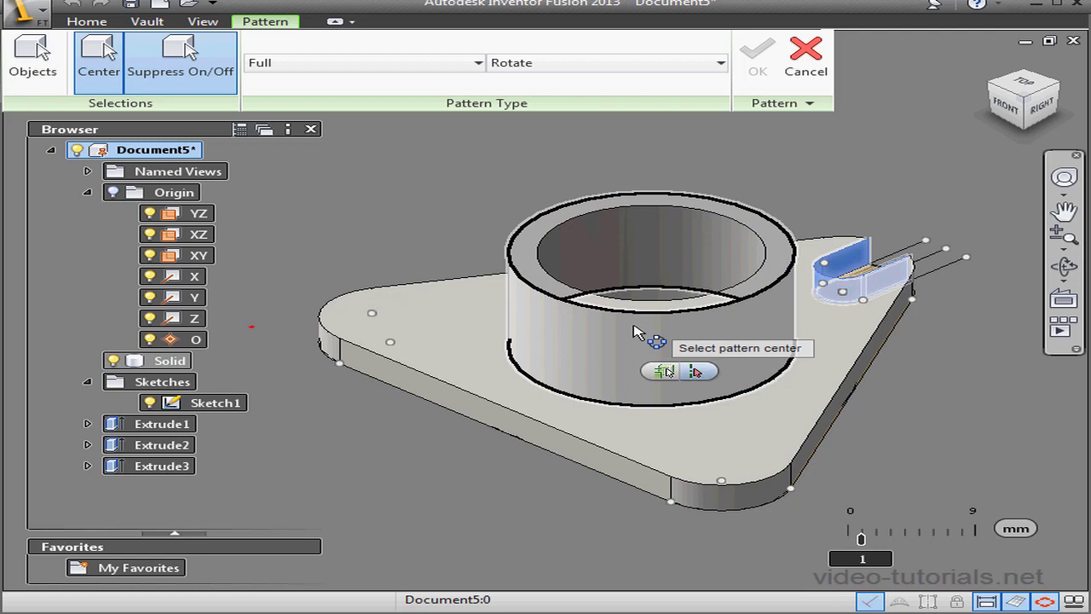
{"action": "left_click", "coordinate": [635, 332]}
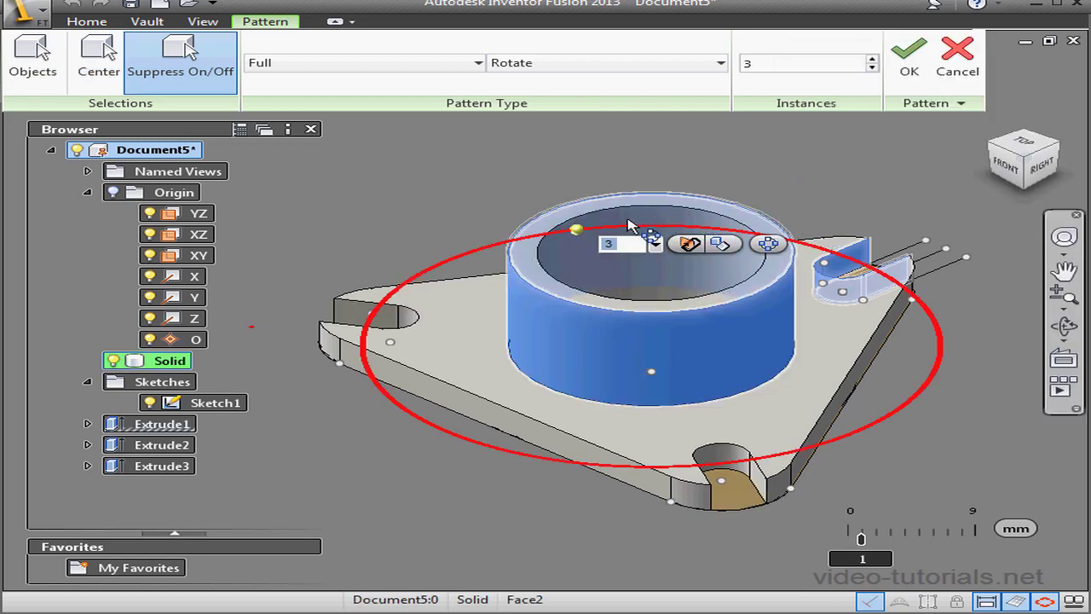
{"action": "left_click", "coordinate": [908, 61]}
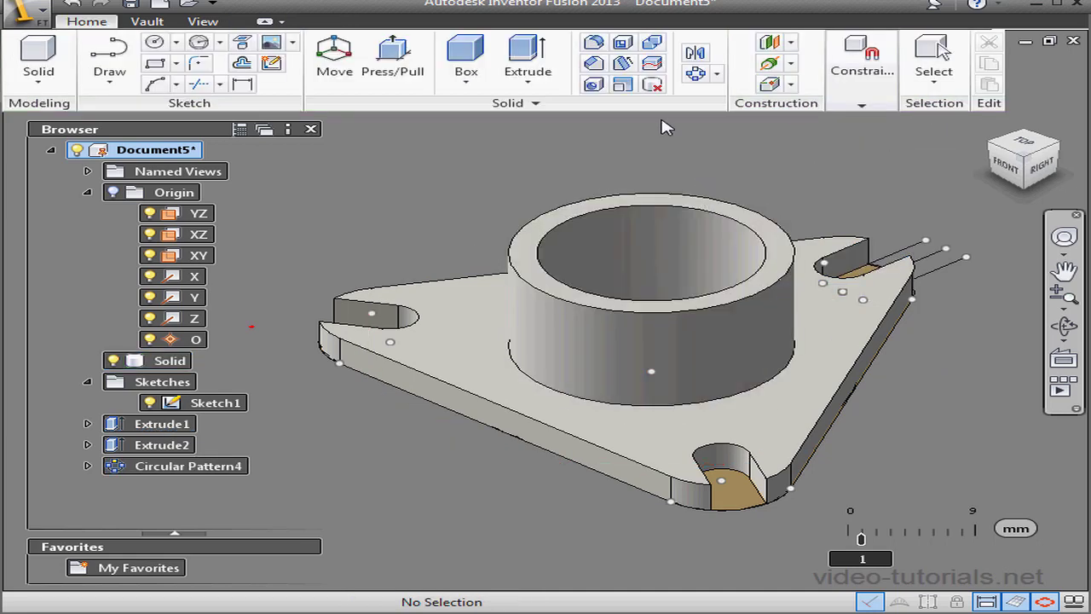
- Fillet the vertical edges at the openings of the three corner slots with a 1 mm radius
{"action": "left_click", "coordinate": [597, 46]}
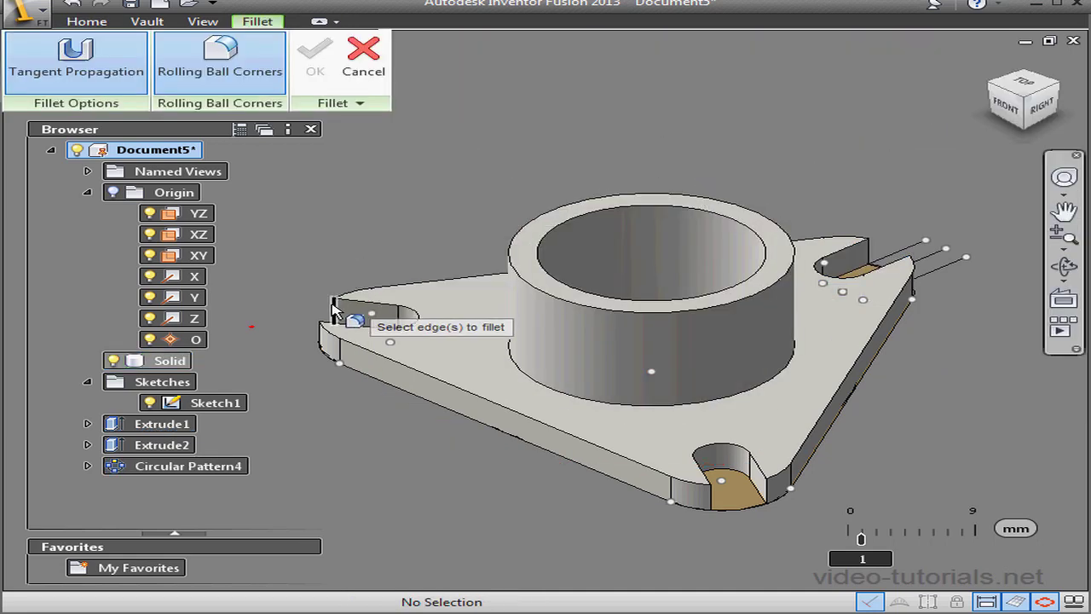
{"action": "left_click", "coordinate": [328, 334]}
{"action": "left_click", "coordinate": [322, 336]}
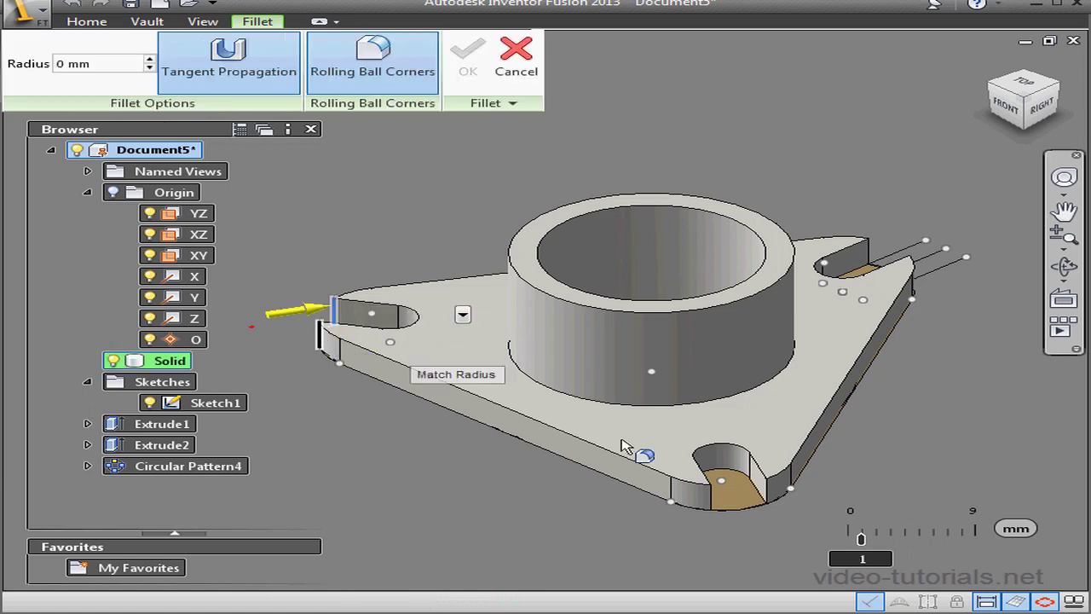
{"action": "left_click", "coordinate": [714, 501]}
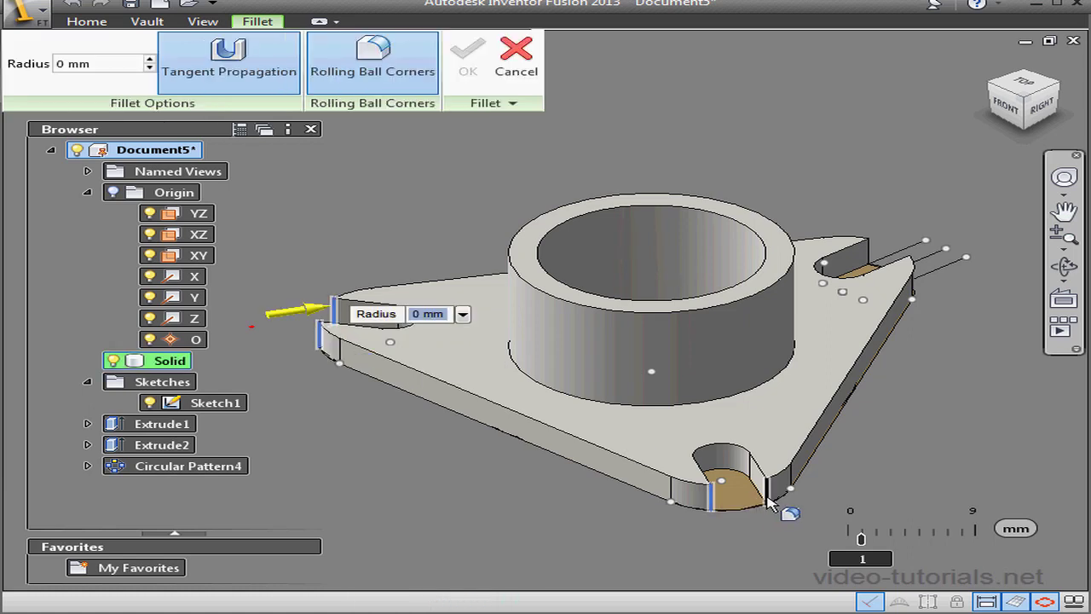
{"action": "left_click", "coordinate": [767, 492]}
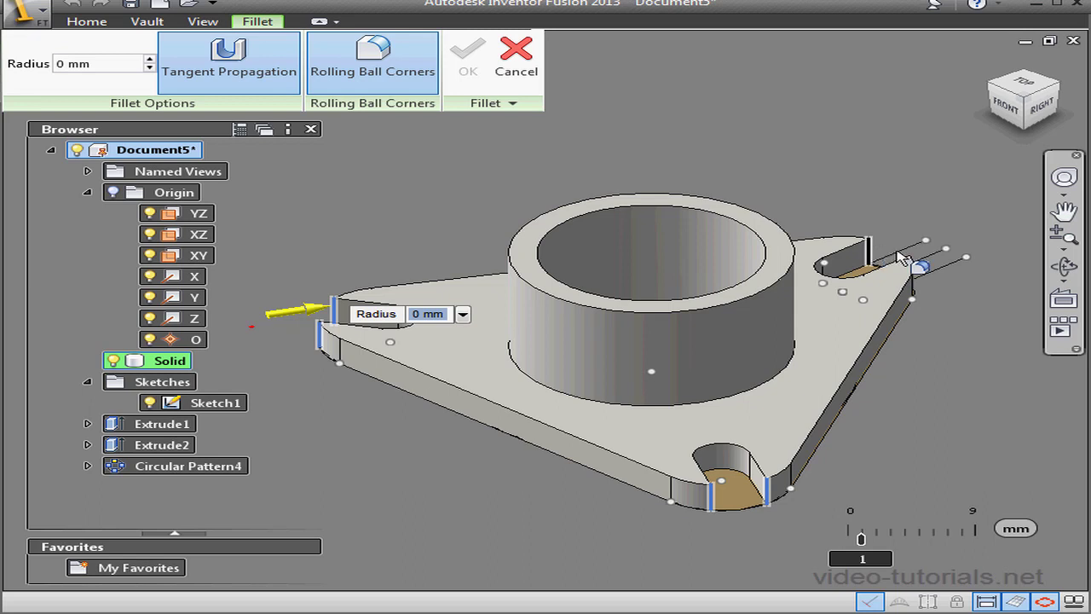
{"action": "left_click", "coordinate": [899, 254]}
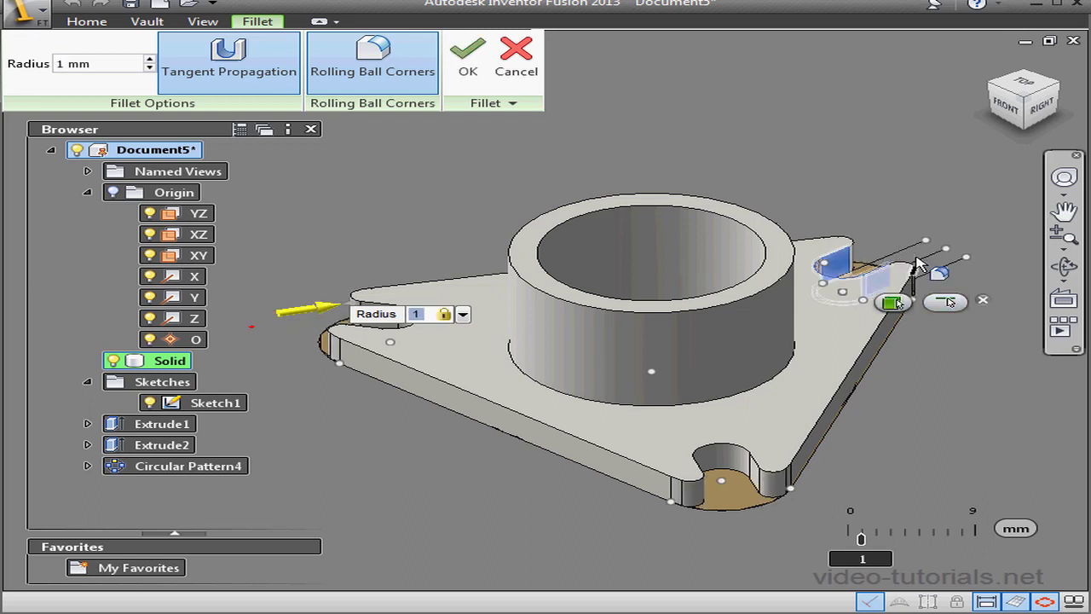
{"action": "left_click", "coordinate": [892, 302]}
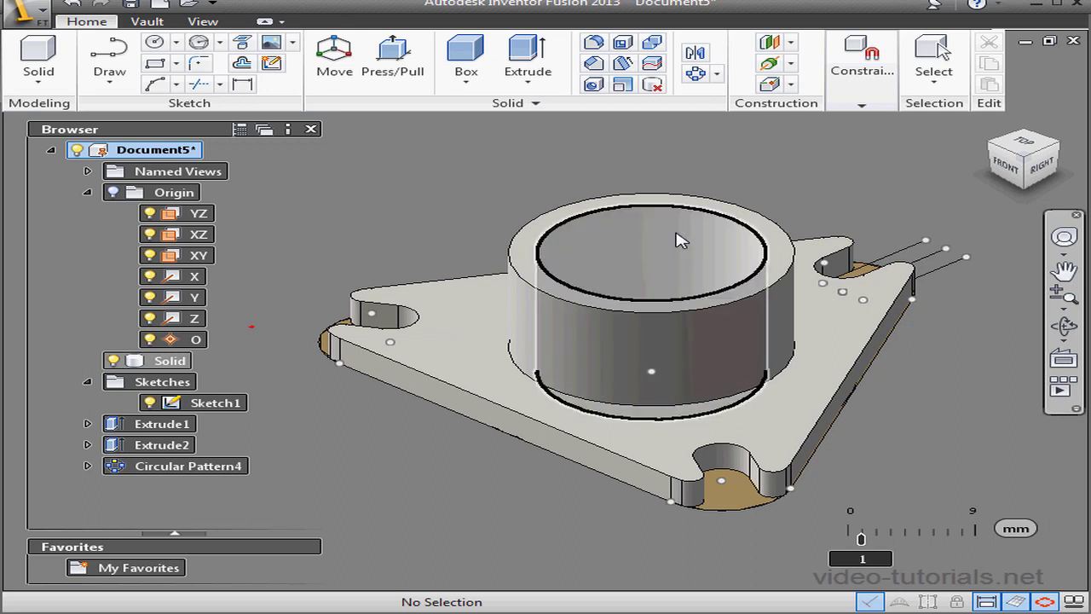
- Fillet the top and bottom outline edges of the triangular base plate with a 0.5 mm radius
{"action": "left_click", "coordinate": [595, 42]}
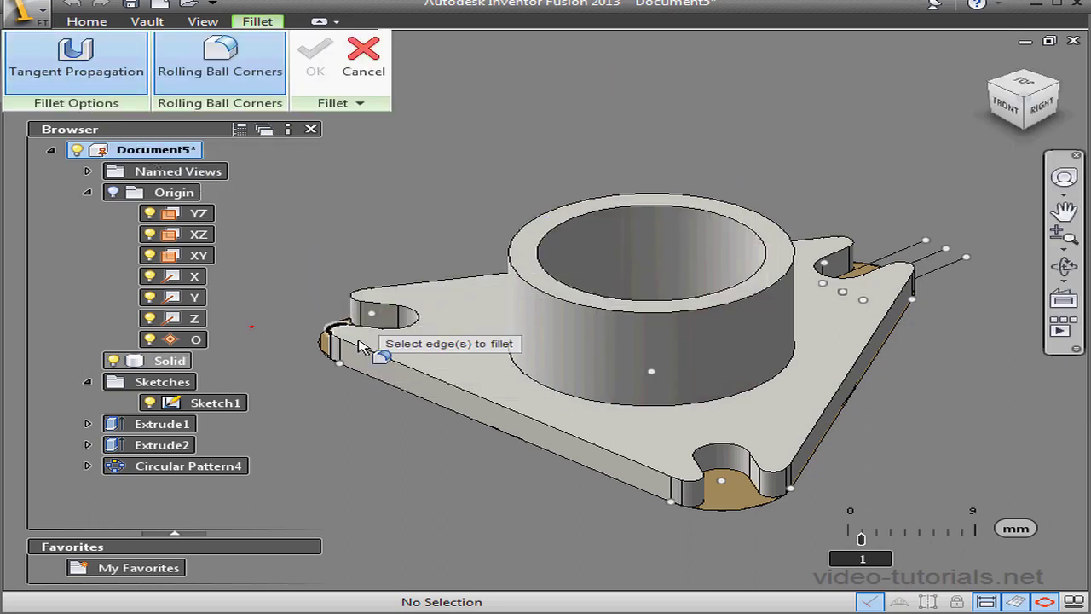
{"action": "left_click", "coordinate": [429, 372]}
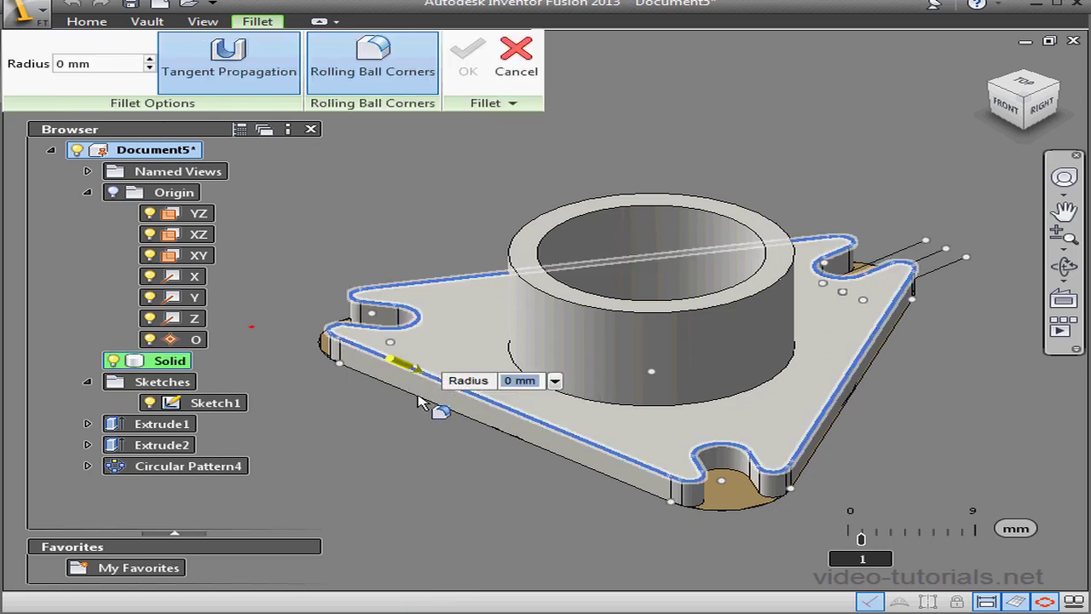
{"action": "left_click", "coordinate": [424, 403]}
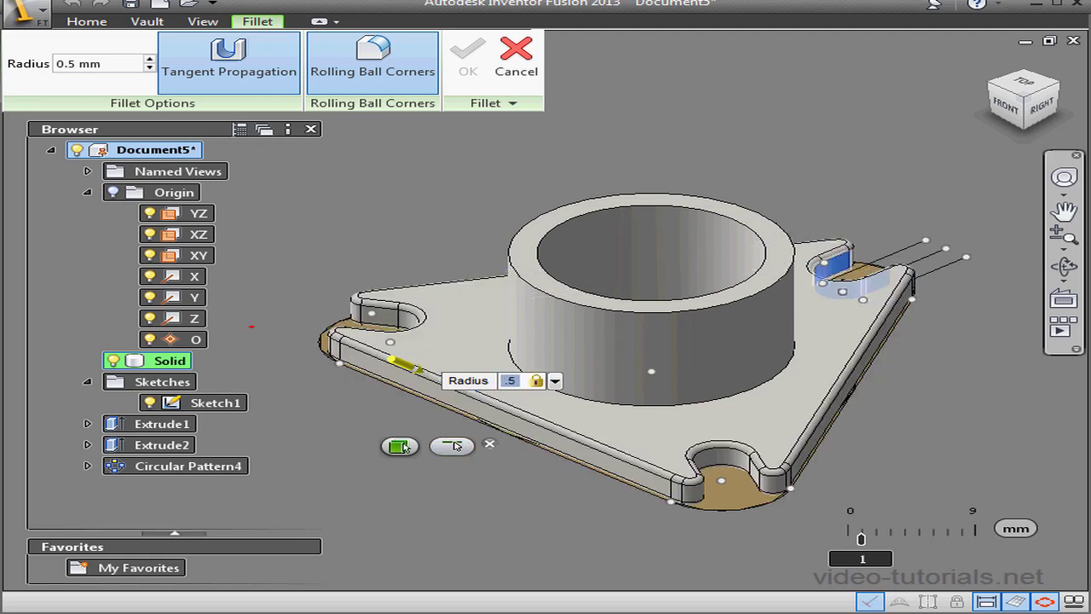
{"action": "key", "text": "Return"}
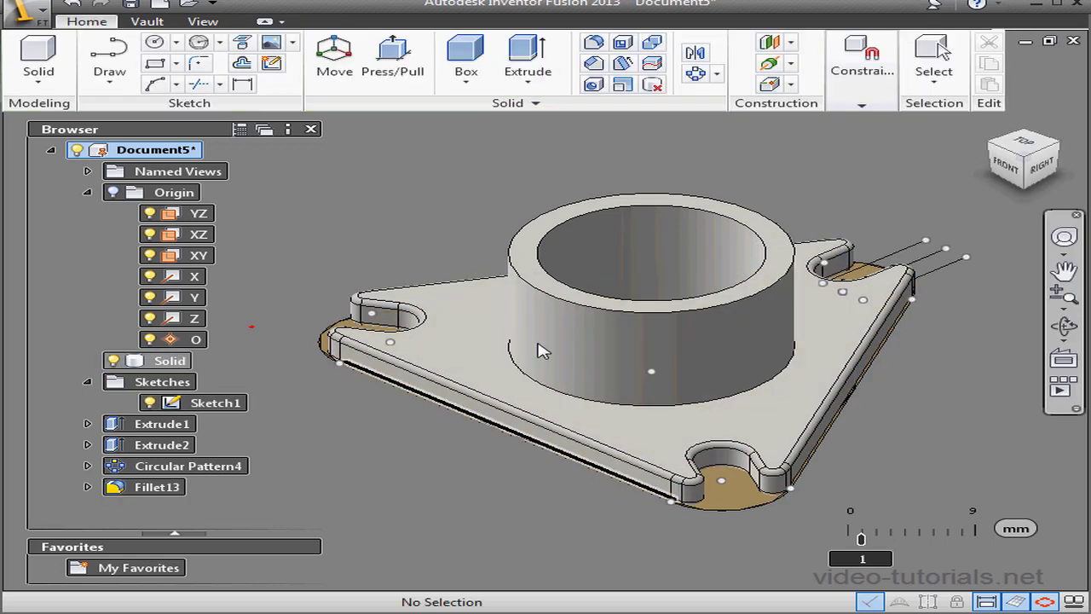
- Fillet the edge where the boss meets the plate and the hole's bottom edge with a 1 mm radius
{"action": "left_click", "coordinate": [593, 42]}
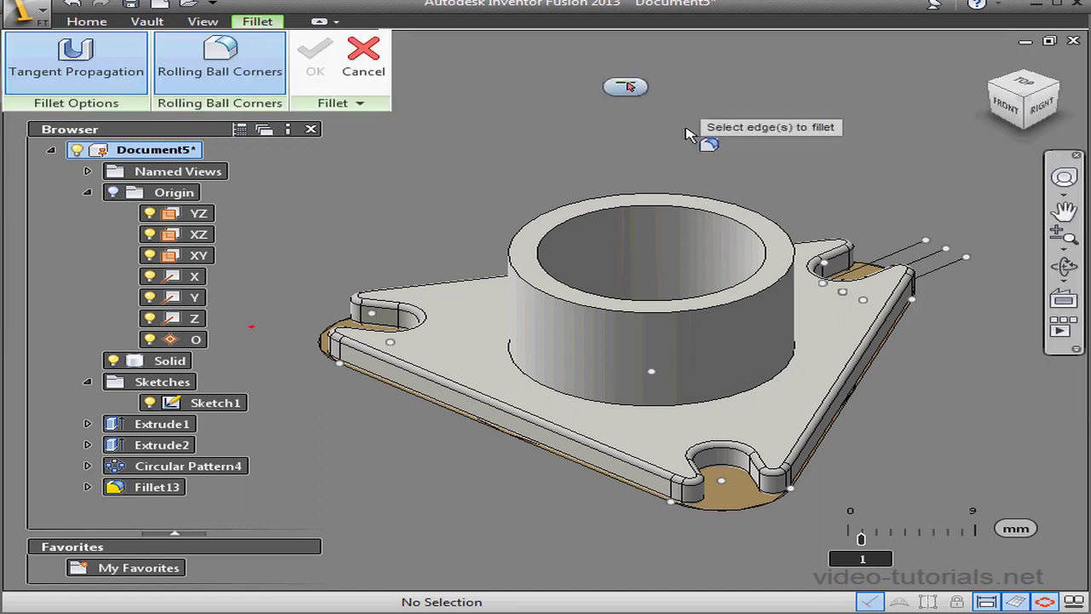
{"action": "left_click", "coordinate": [712, 404]}
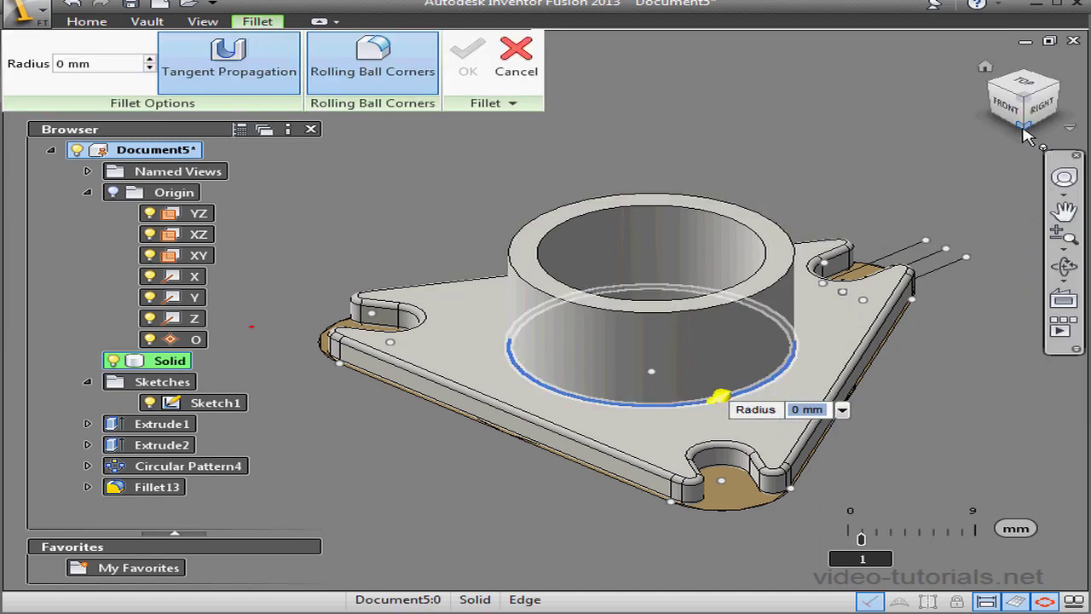
{"action": "middle_click_drag", "start_coordinate": [980, 245], "coordinate": [728, 333], "text": "shift"}
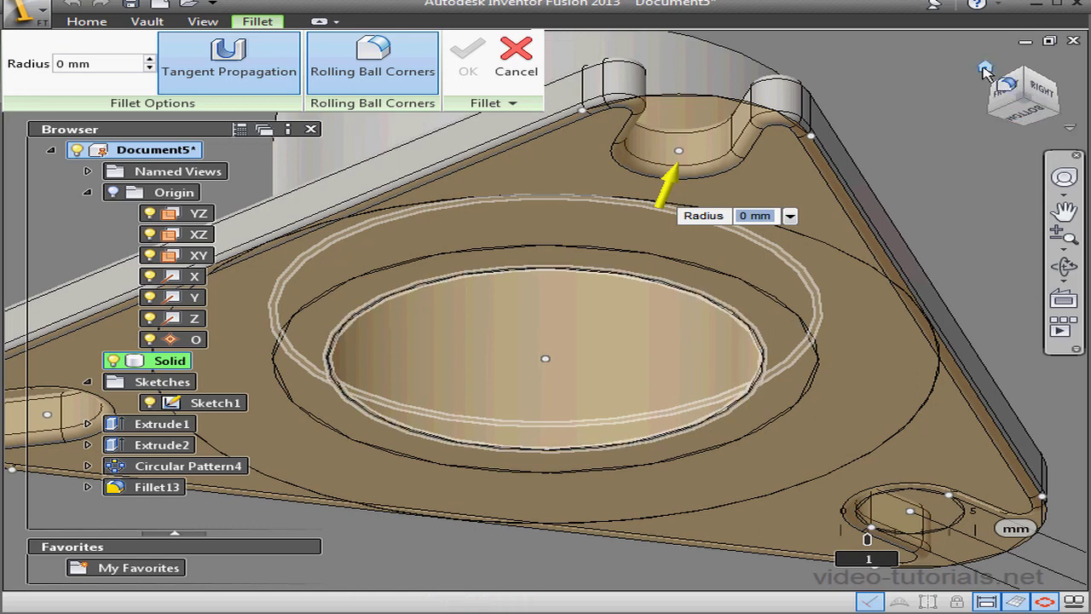
{"action": "left_click", "coordinate": [985, 73]}
{"action": "key", "text": "F6"}
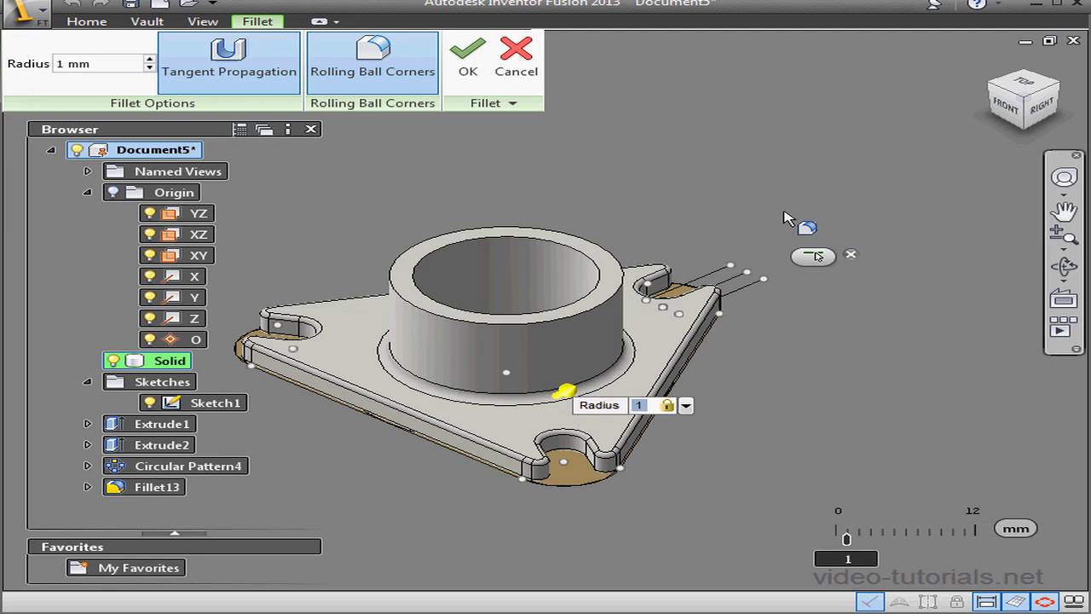
{"action": "key", "text": "Return"}
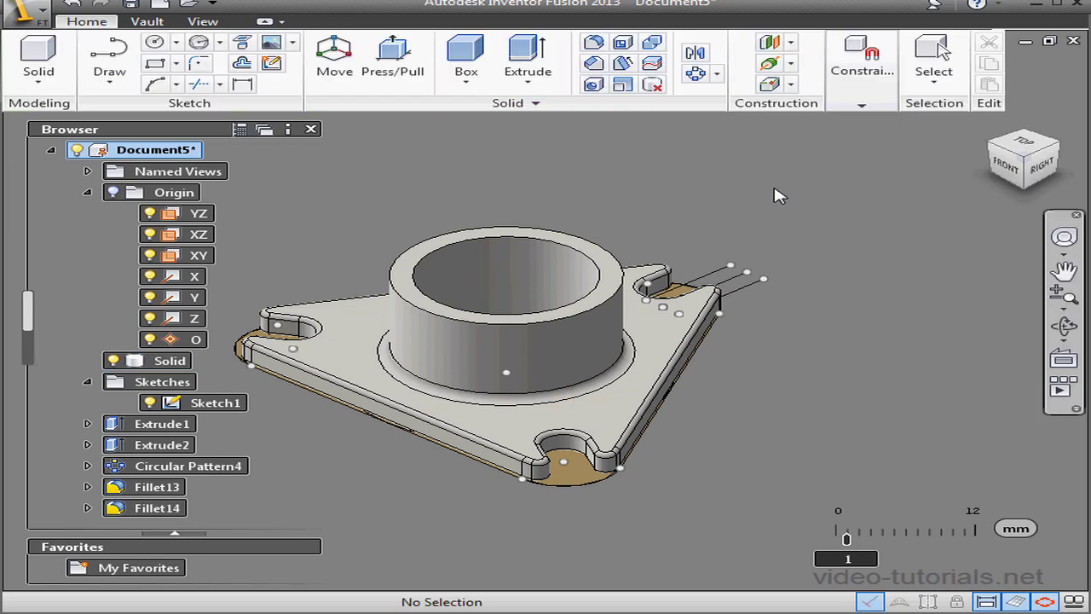
- Chamfer the outer and inner top rim edges of the boss with an equal distance of 0.5 mm, and hide the sketch
{"action": "left_click", "coordinate": [595, 67]}
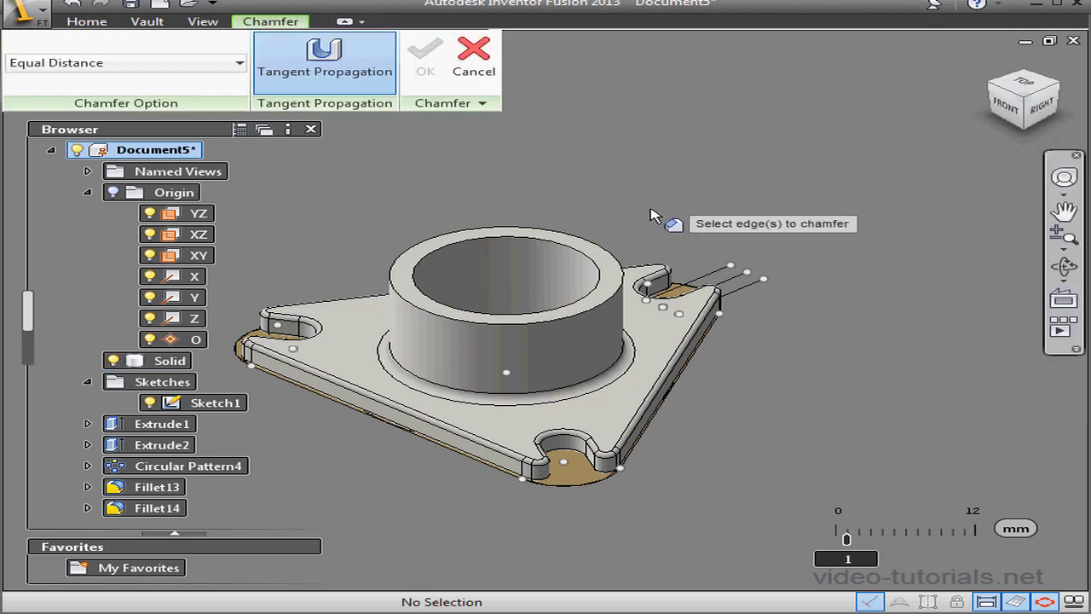
{"action": "left_click", "coordinate": [606, 269]}
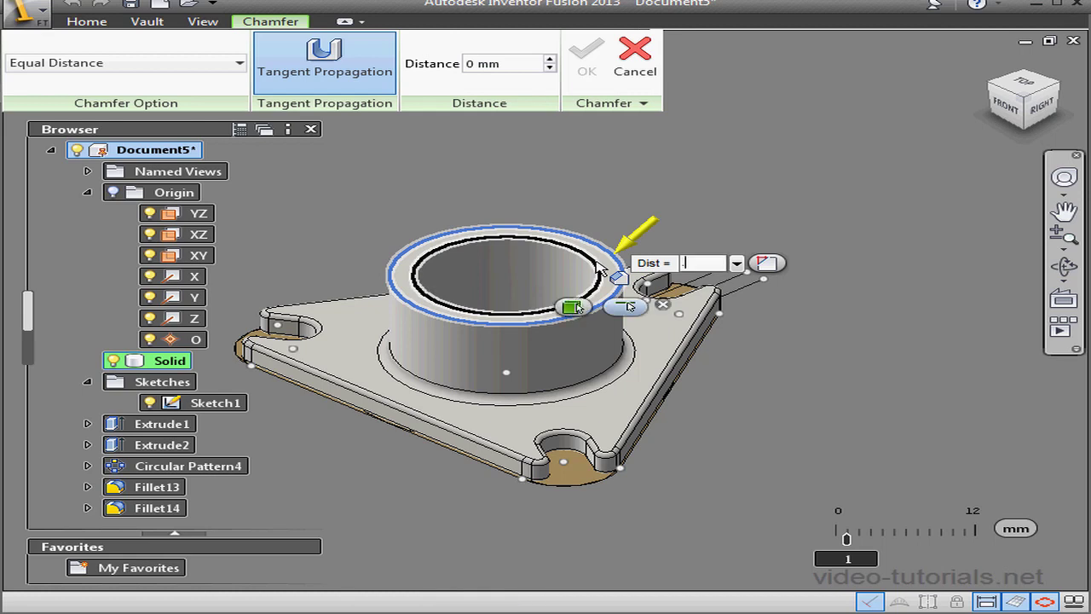
{"action": "key", "text": "Tab"}
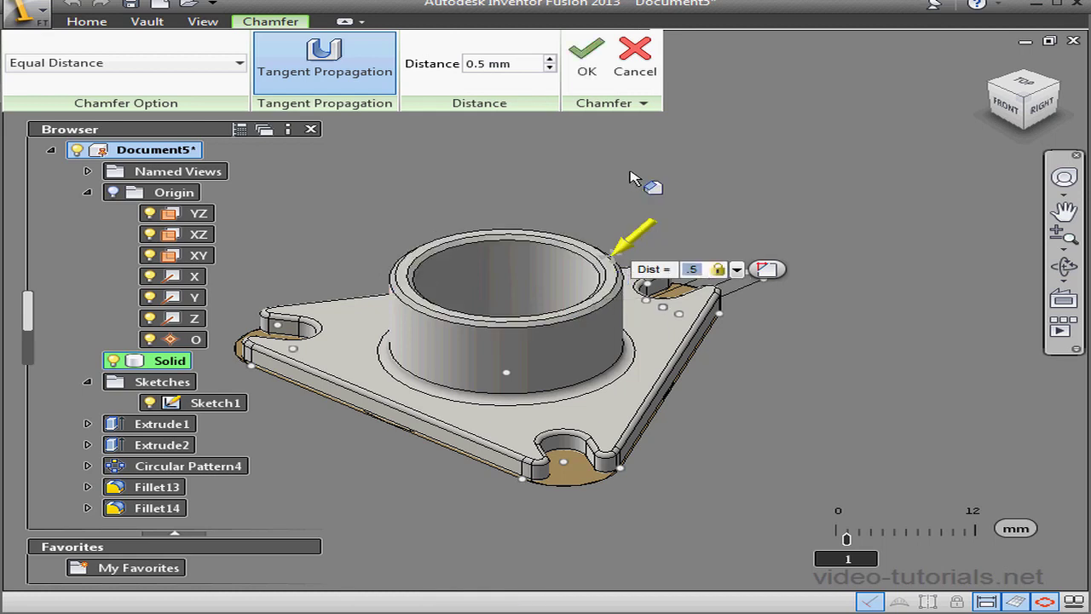
{"action": "left_click", "coordinate": [588, 56]}
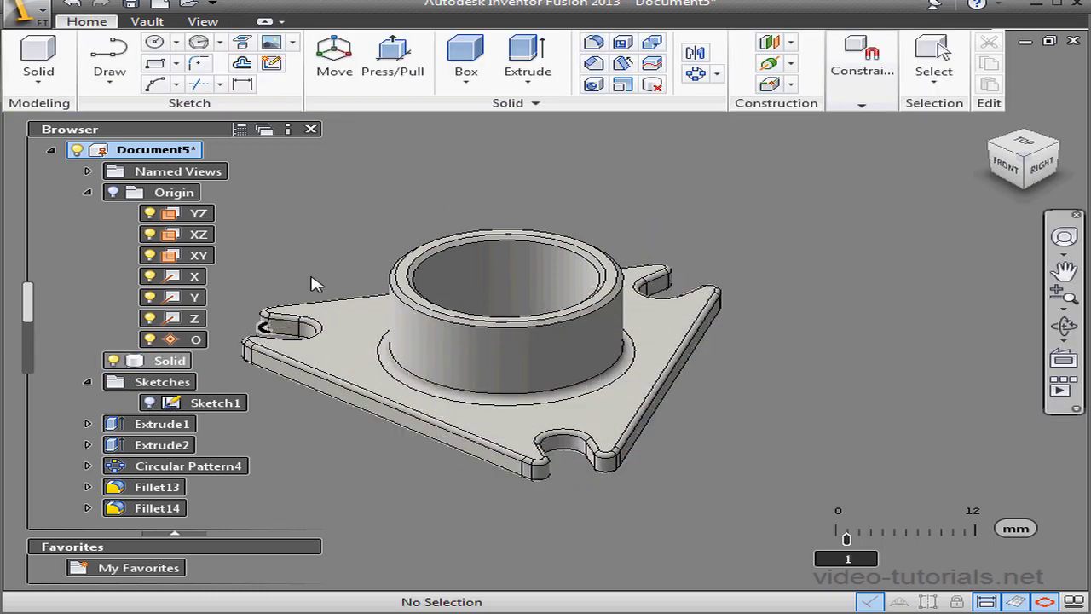
{"action": "scroll", "coordinate": [672, 297], "scroll_direction": "up", "scroll_amount": 2}
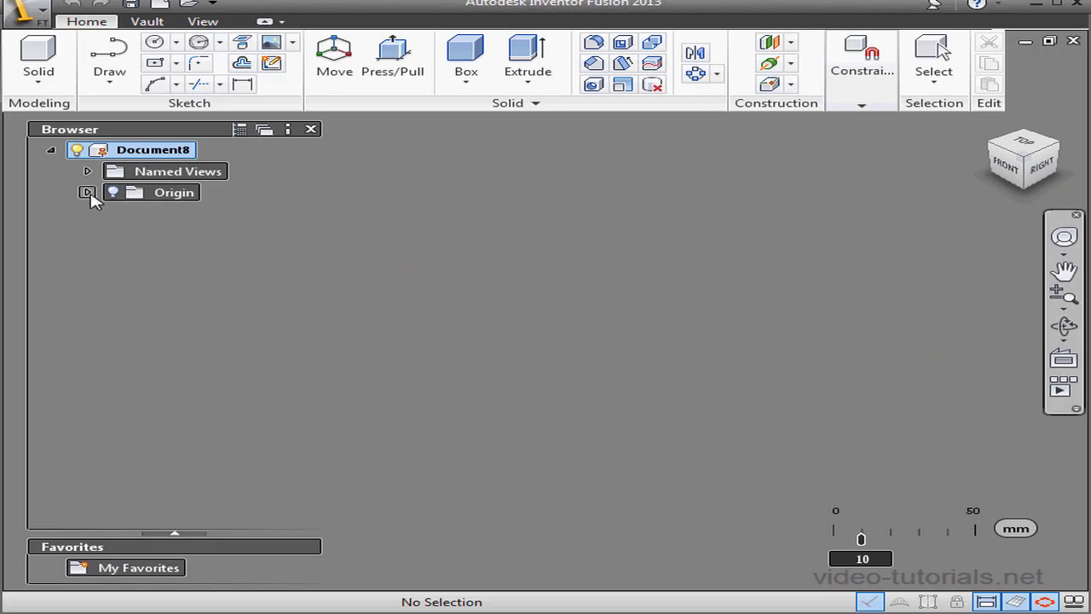
- Create a new sketch on the XY origin plane of the empty document and view it from the top
{"action": "left_click", "coordinate": [87, 193]}
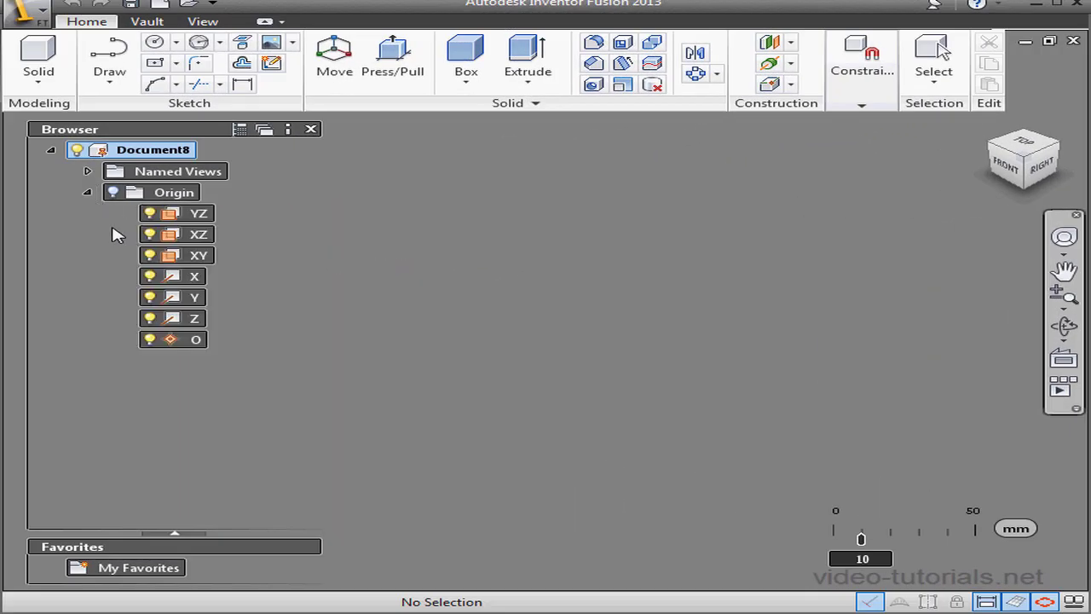
{"action": "right_click", "coordinate": [204, 264]}
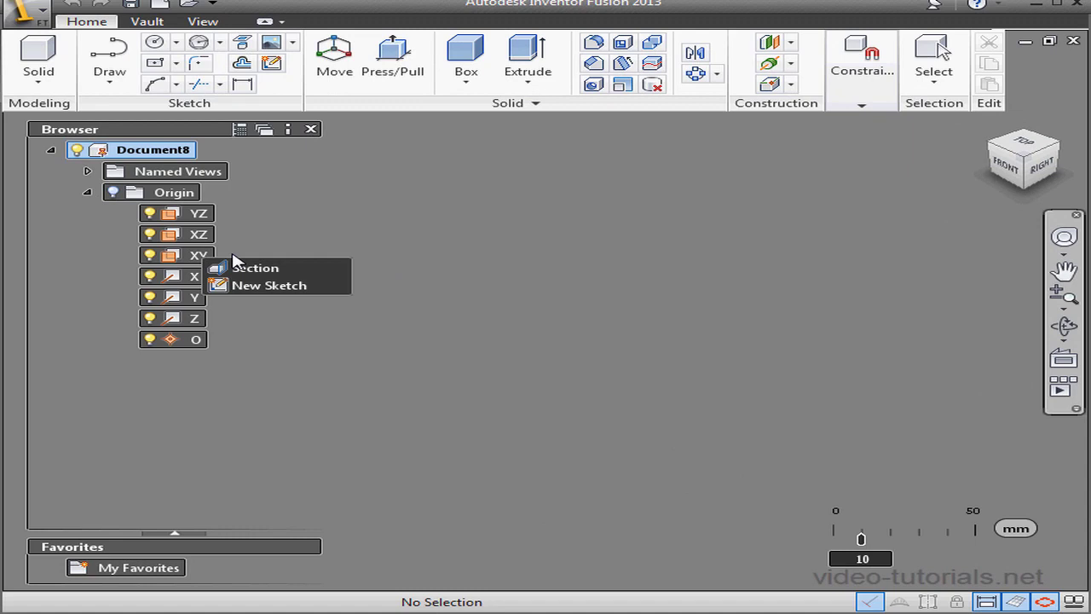
{"action": "left_click", "coordinate": [287, 287]}
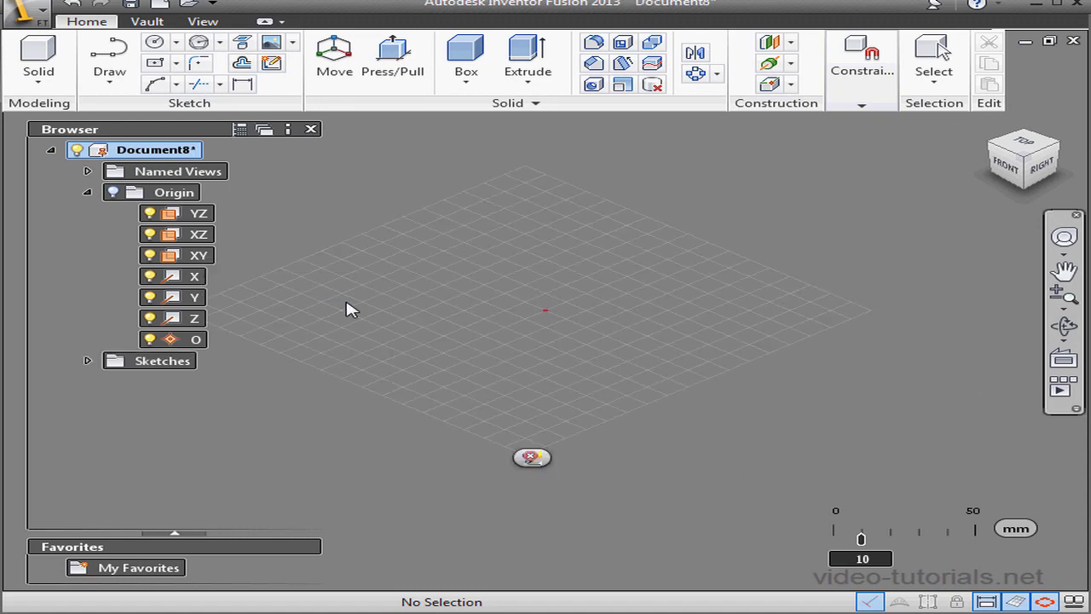
{"action": "left_click", "coordinate": [1032, 147]}
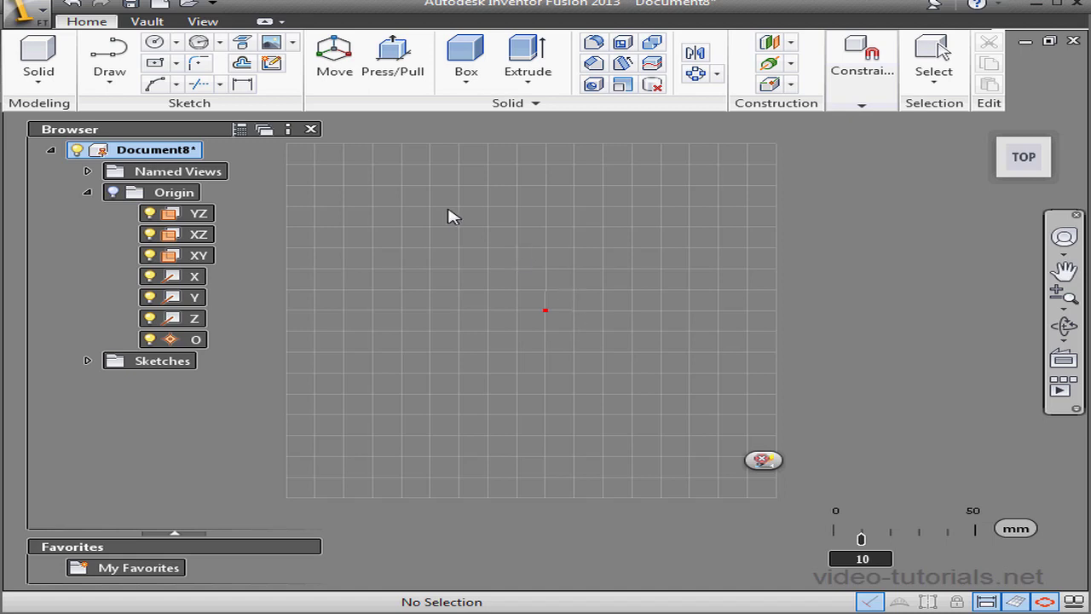
- Sketch three concentric circles centred on the origin with radii of 50 mm, 10 mm and 15 mm
{"action": "left_click", "coordinate": [154, 42]}
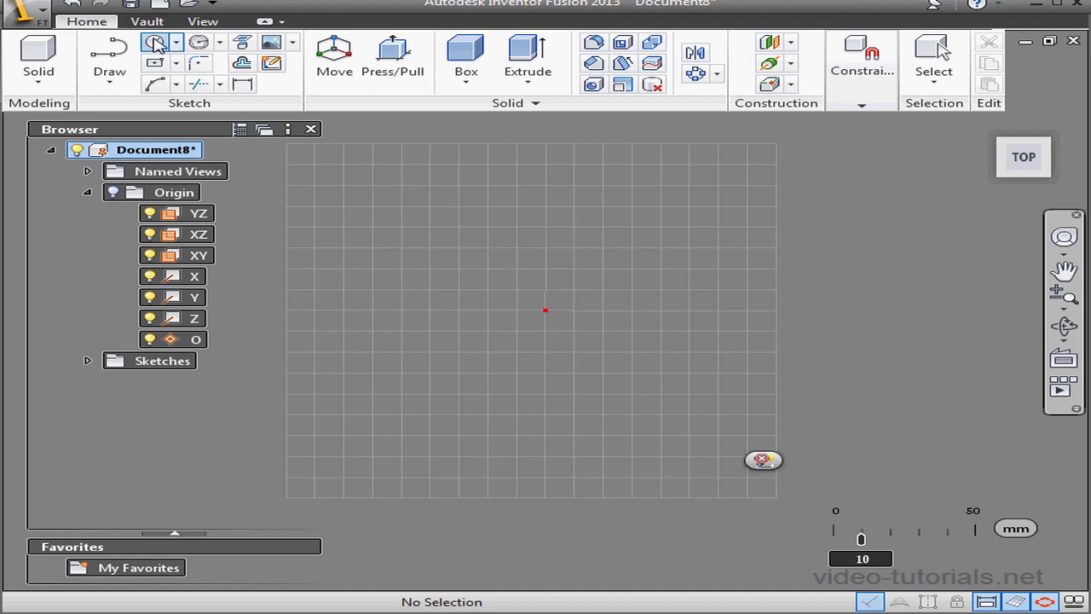
{"action": "left_click", "coordinate": [546, 310]}
{"action": "left_click", "coordinate": [689, 311]}
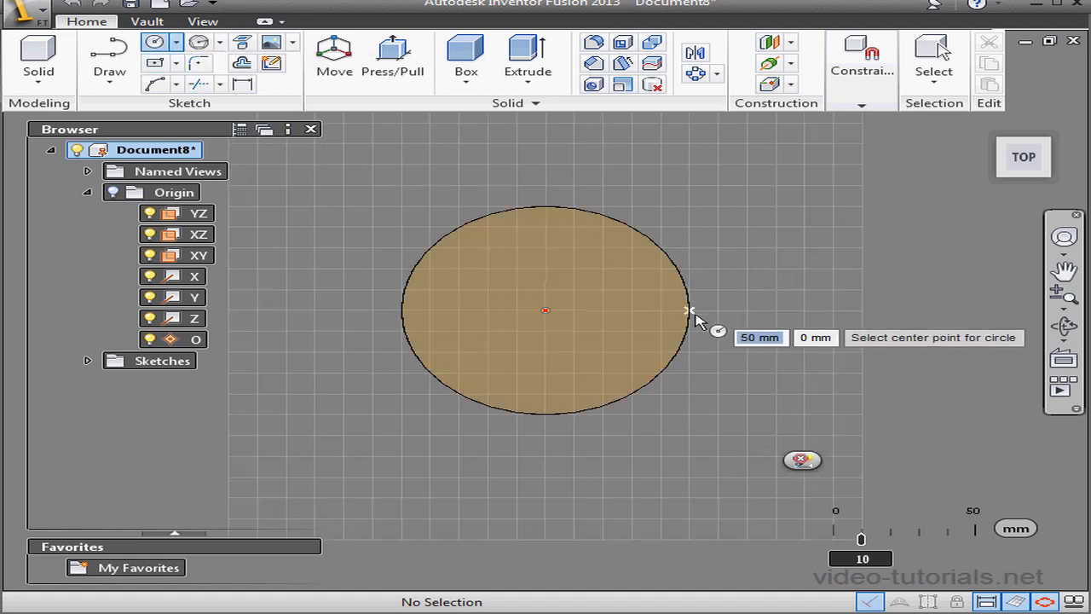
{"action": "left_click", "coordinate": [545, 310]}
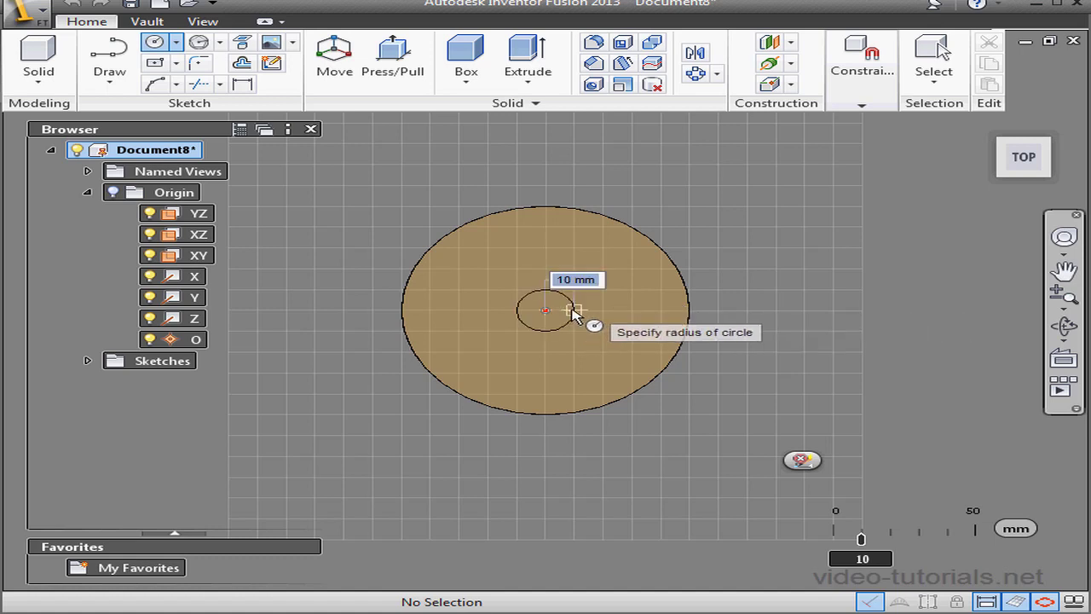
{"action": "left_click", "coordinate": [573, 314]}
{"action": "left_click", "coordinate": [545, 310]}
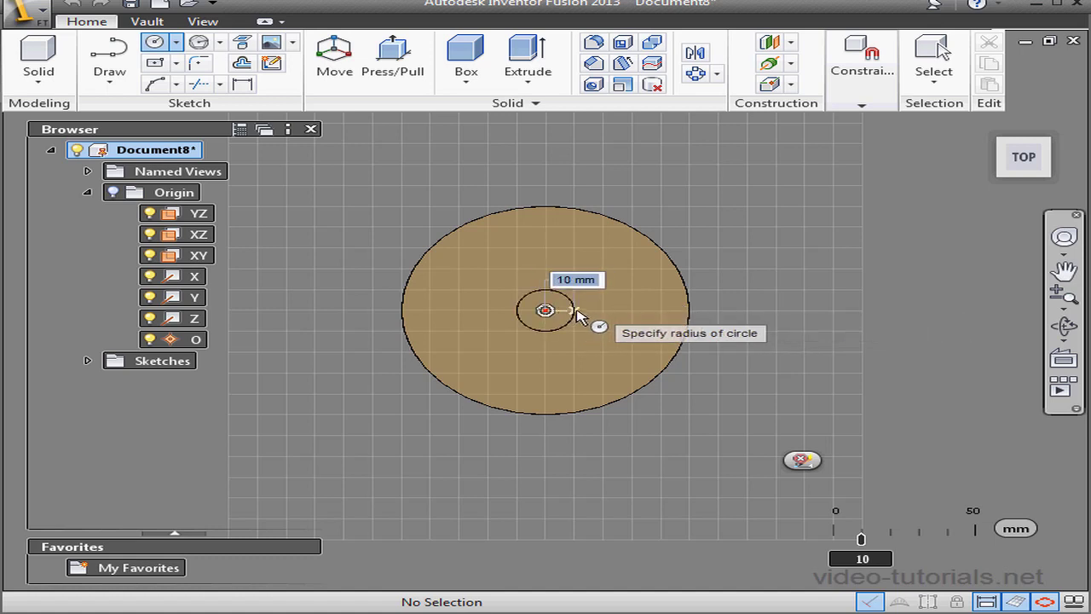
{"action": "type", "text": "15"}
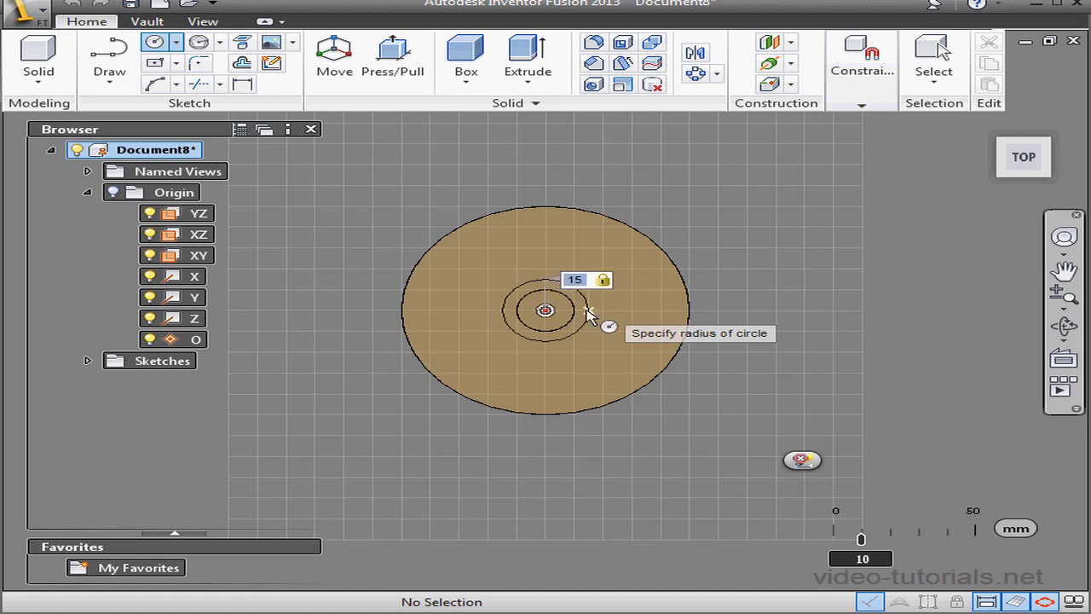
{"action": "key", "text": "Return"}
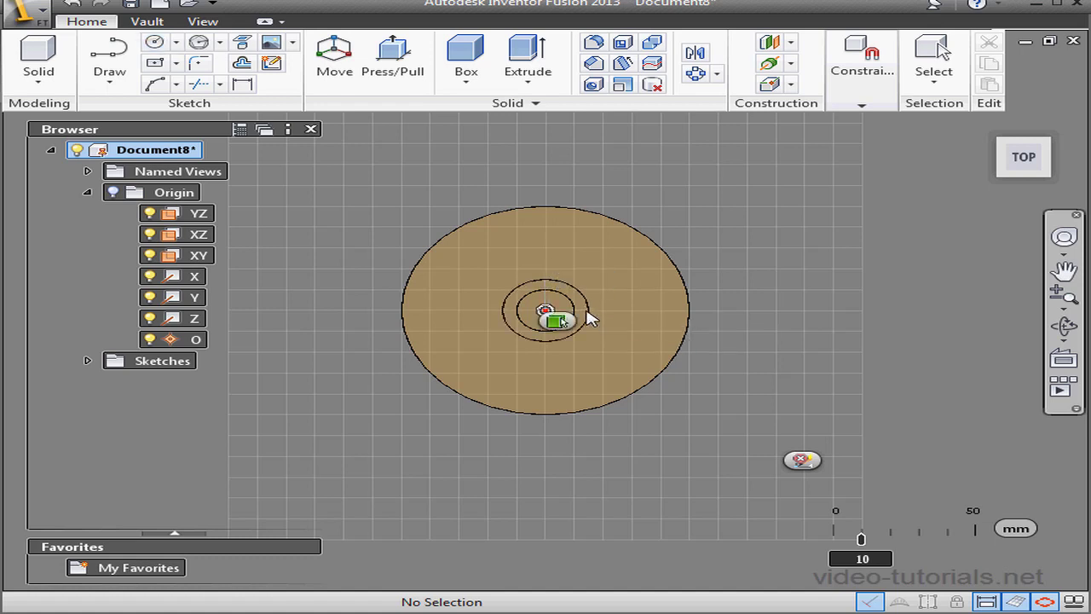
- Sketch a circle of about 20 mm radius overlapping the large circle's left side, centred about 60 mm left of the origin
{"action": "scroll", "coordinate": [441, 328], "scroll_direction": "up", "scroll_amount": 3}
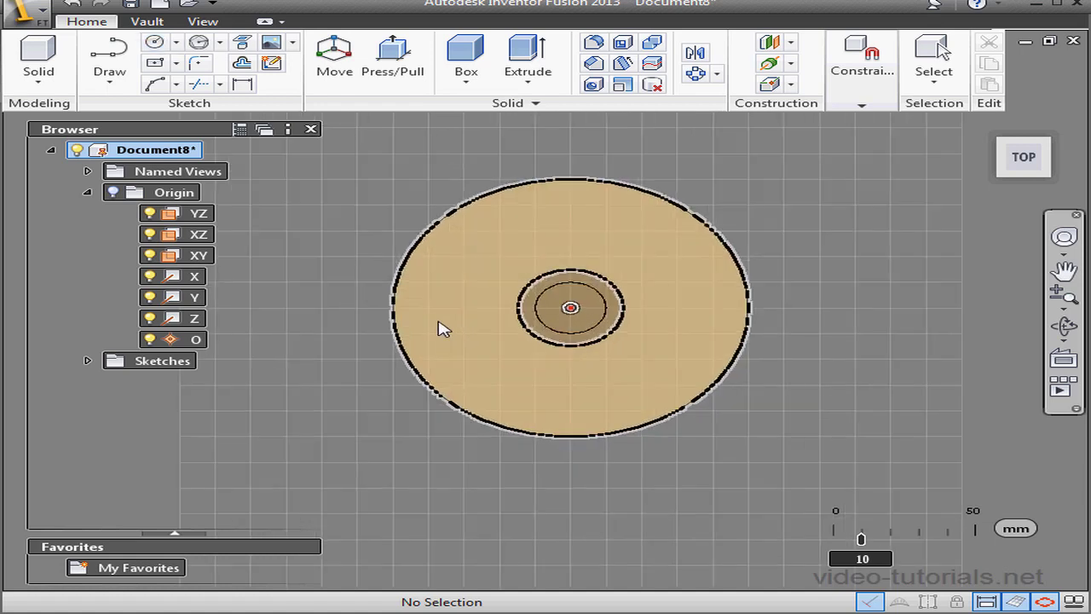
{"action": "scroll", "coordinate": [441, 328], "scroll_direction": "up", "scroll_amount": 2}
{"action": "middle_click_drag", "start_coordinate": [441, 326], "coordinate": [542, 334]}
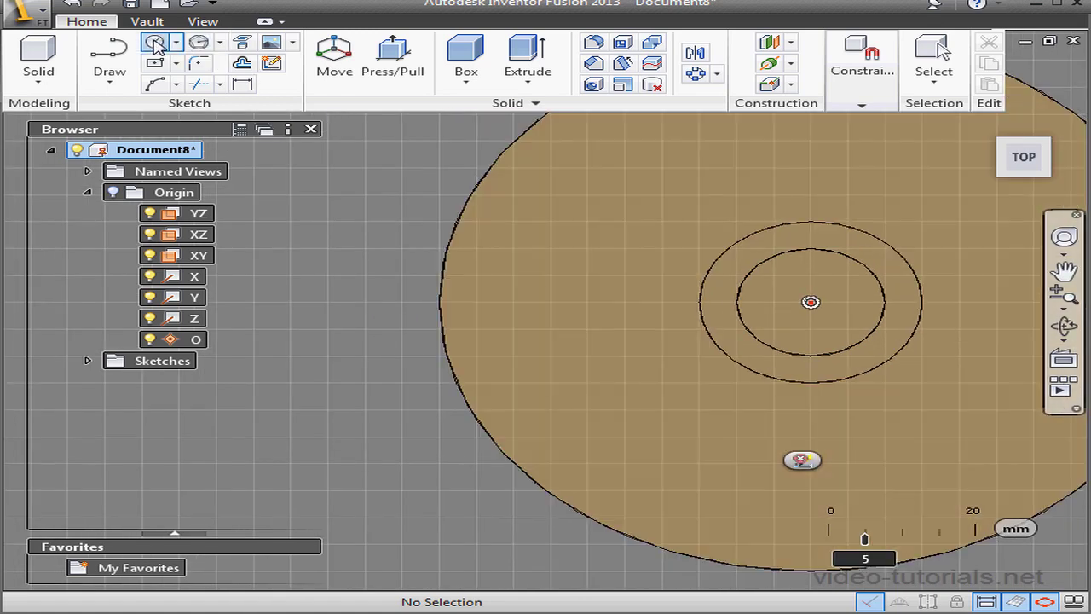
{"action": "left_click", "coordinate": [155, 44]}
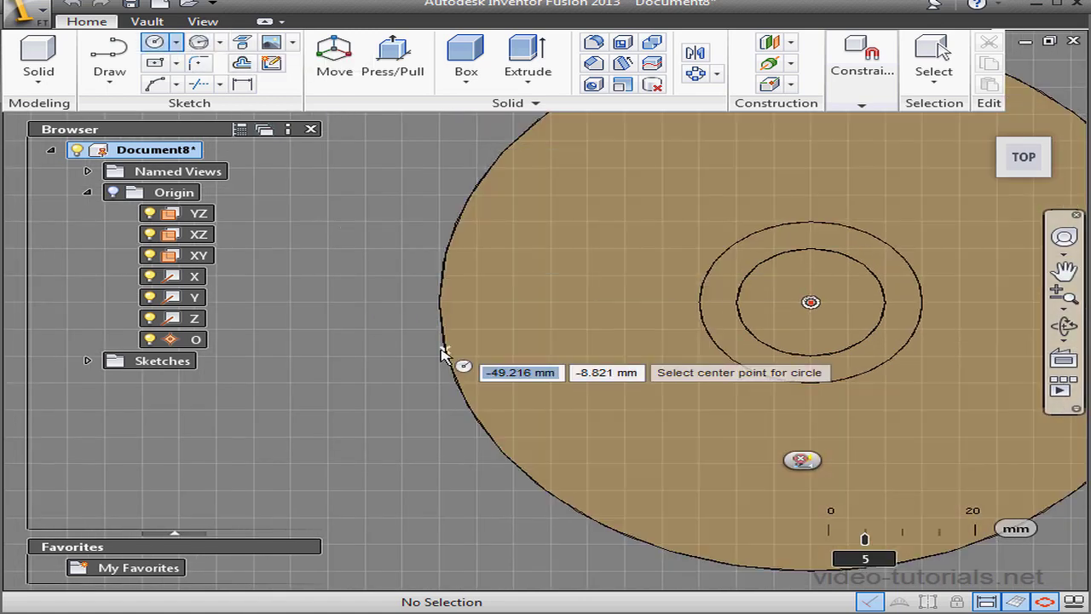
{"action": "left_click", "coordinate": [365, 302]}
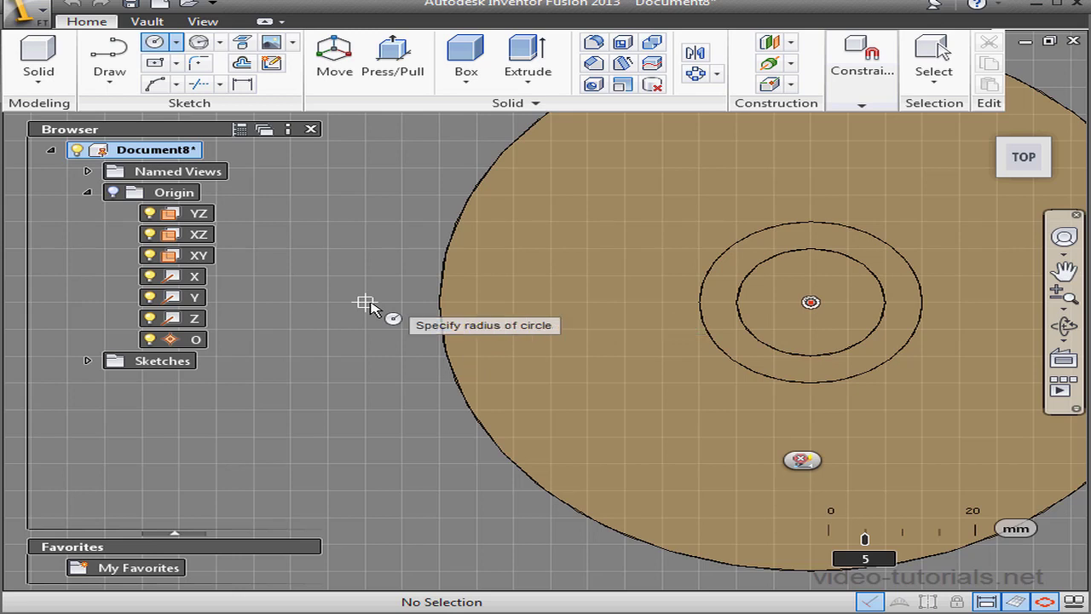
{"action": "left_click", "coordinate": [514, 306]}
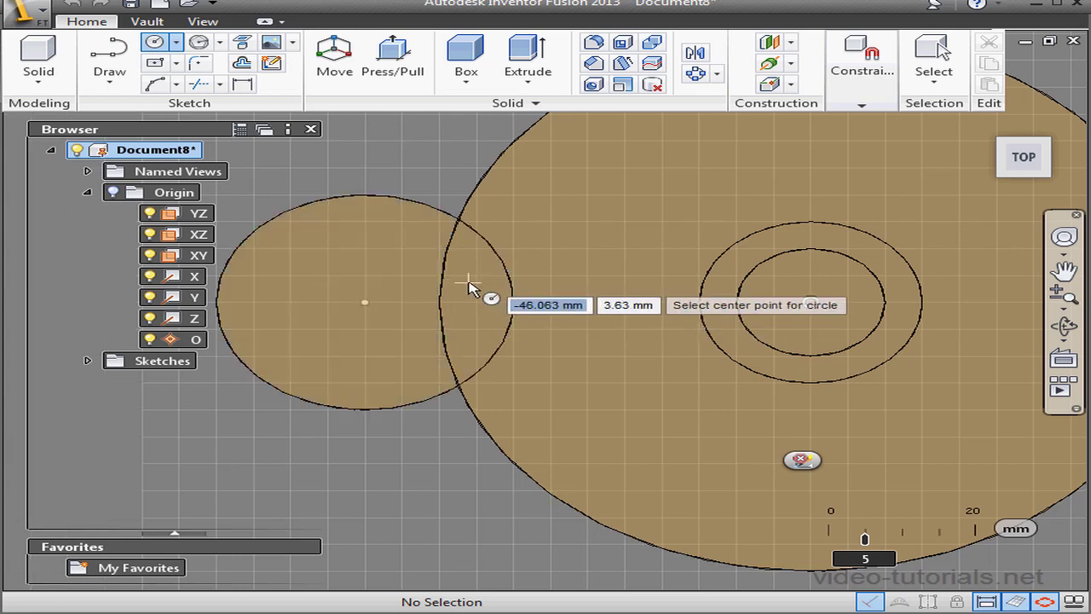
- Draw a 50 mm line from the origin toward the lower left of the large circle at an angle of 150 degrees
{"action": "left_click", "coordinate": [109, 60]}
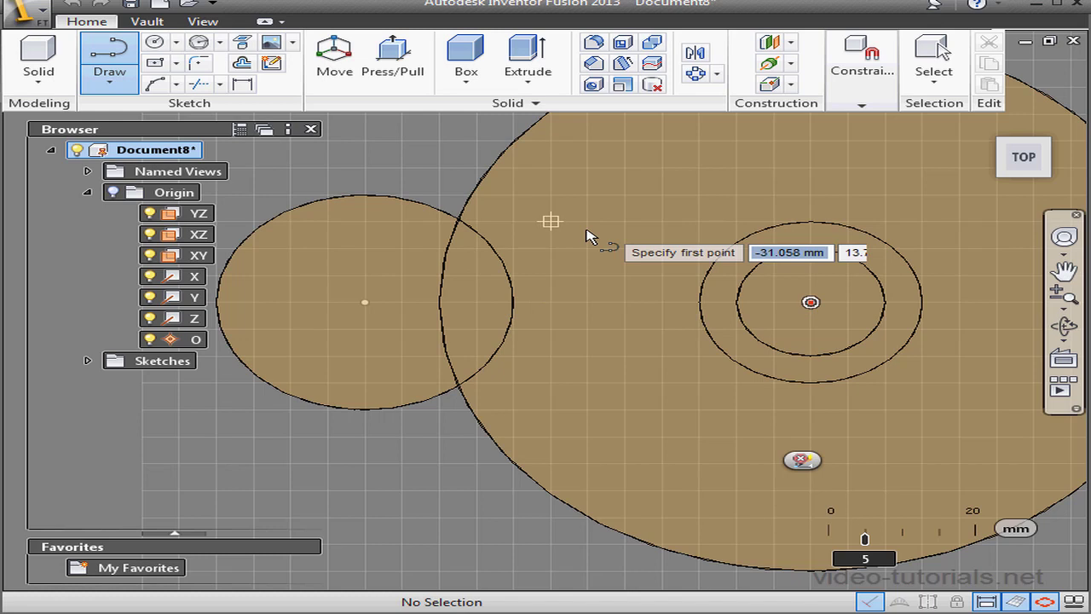
{"action": "left_click", "coordinate": [810, 304]}
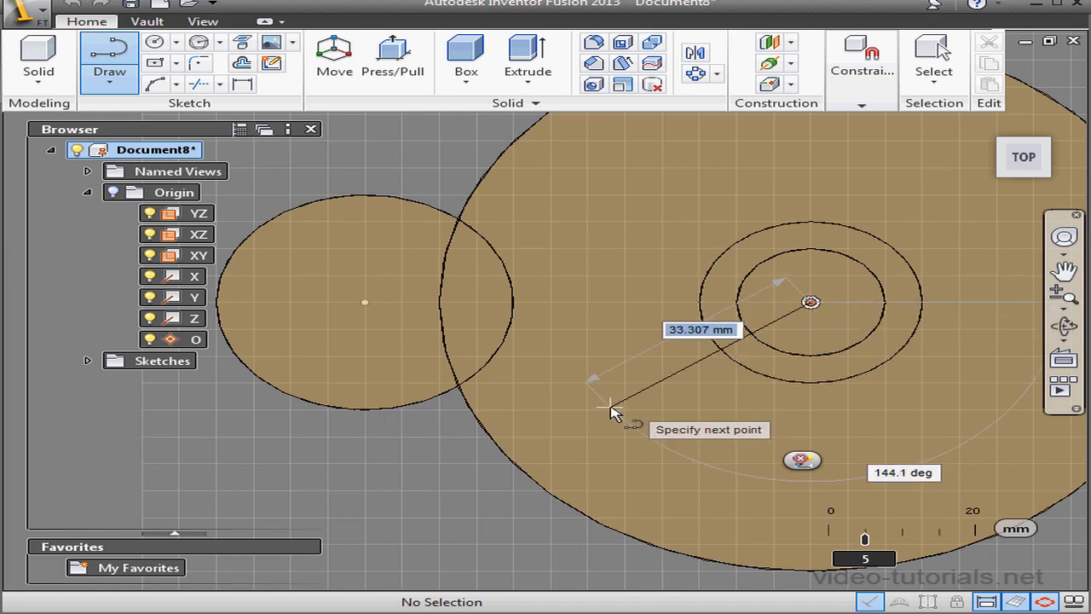
{"action": "type", "text": "50"}
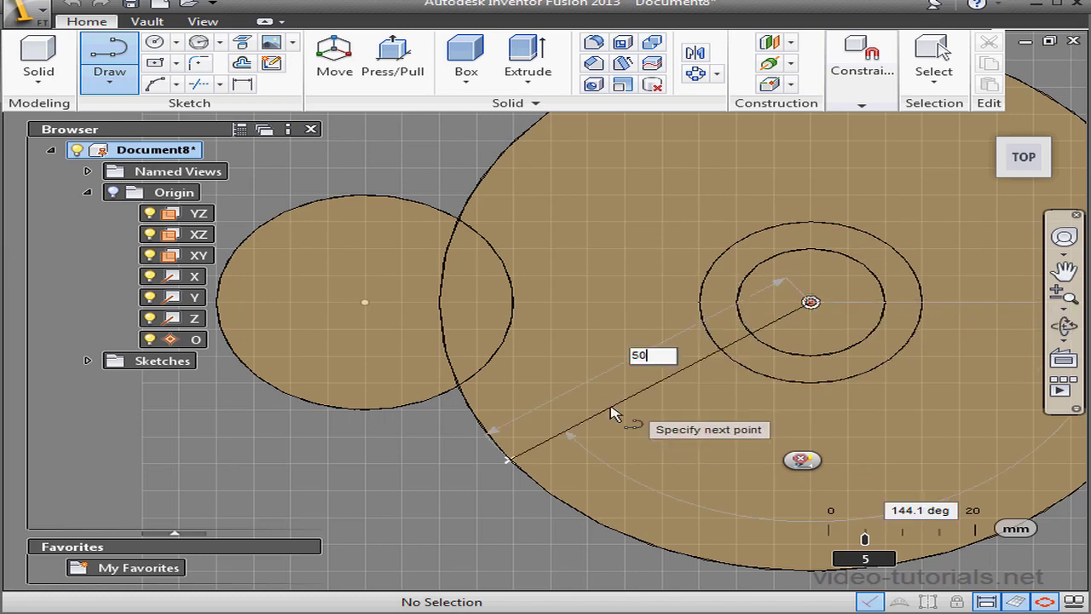
{"action": "key", "text": "Tab"}
{"action": "type", "text": "150"}
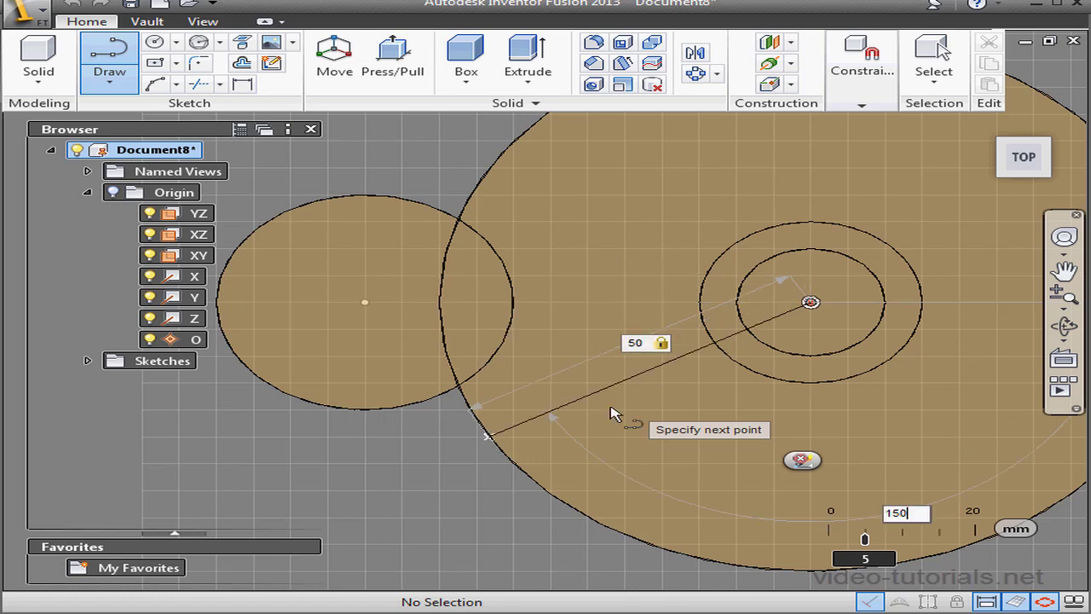
{"action": "key", "text": "Return"}
{"action": "key", "text": "Escape"}
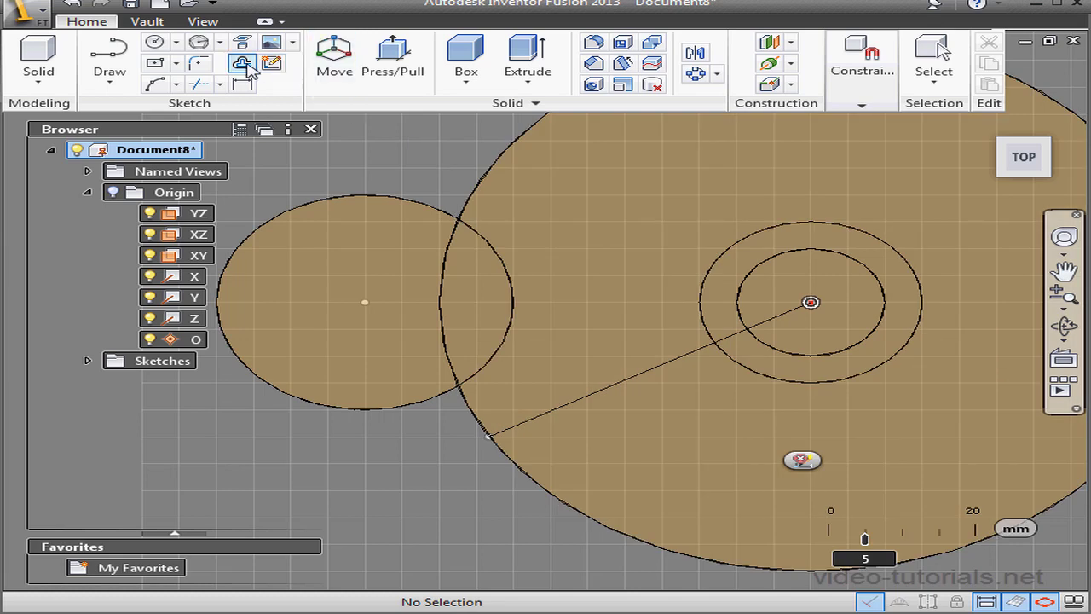
- Offset the angled line by 3 mm to both sides
{"action": "left_click", "coordinate": [242, 63]}
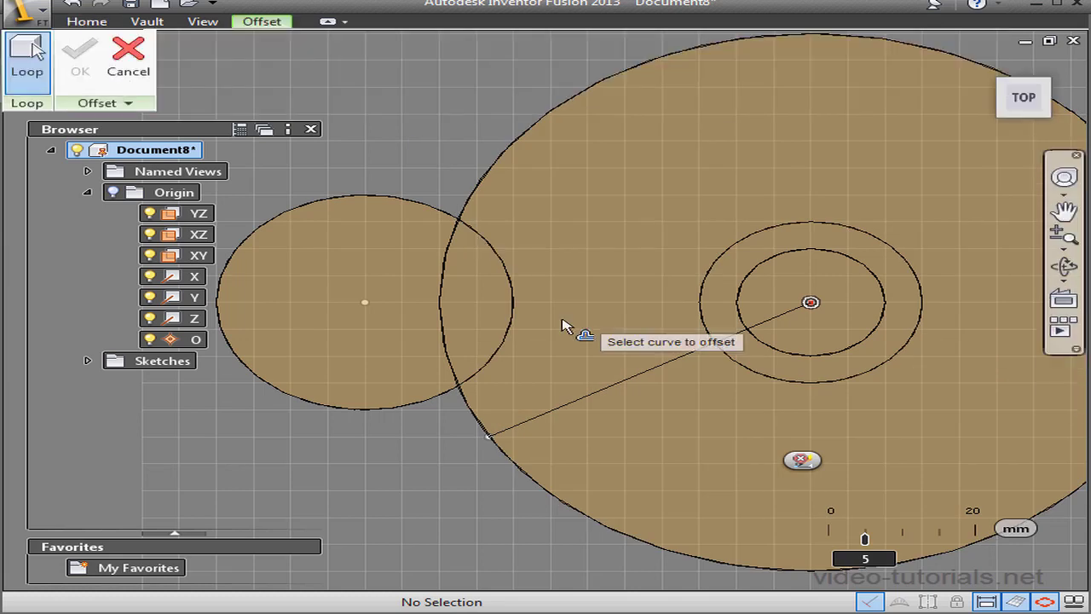
{"action": "left_click", "coordinate": [599, 397]}
{"action": "type", "text": "3"}
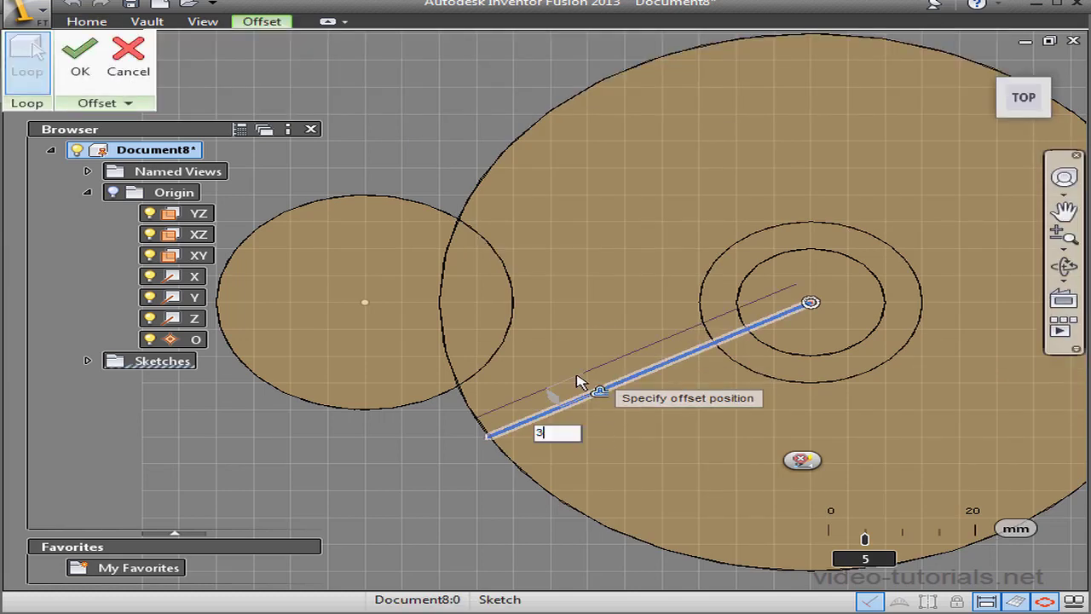
{"action": "key", "text": "Return"}
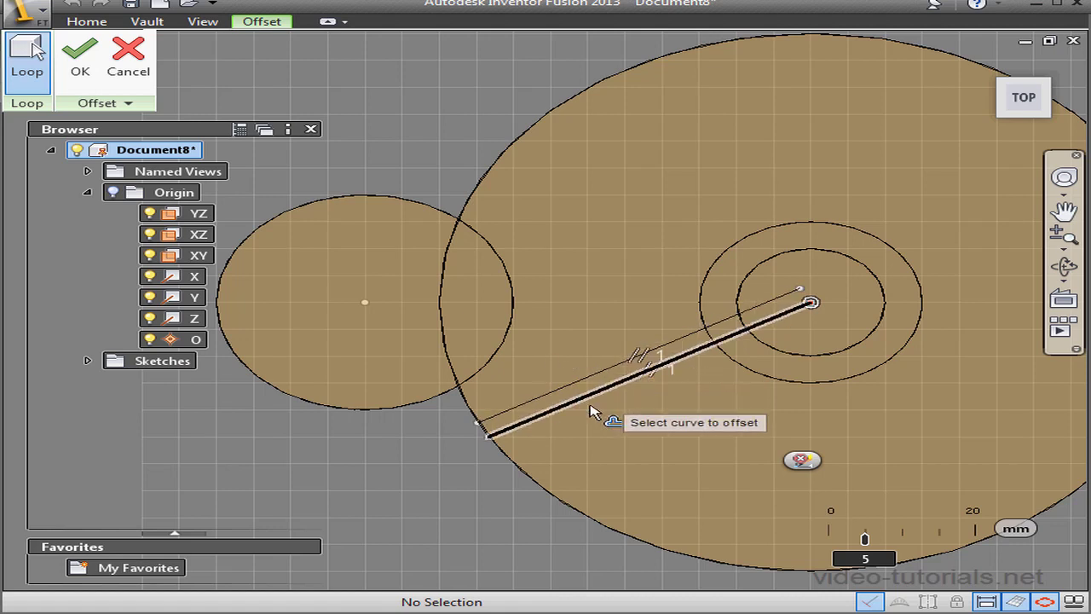
{"action": "left_click", "coordinate": [585, 407]}
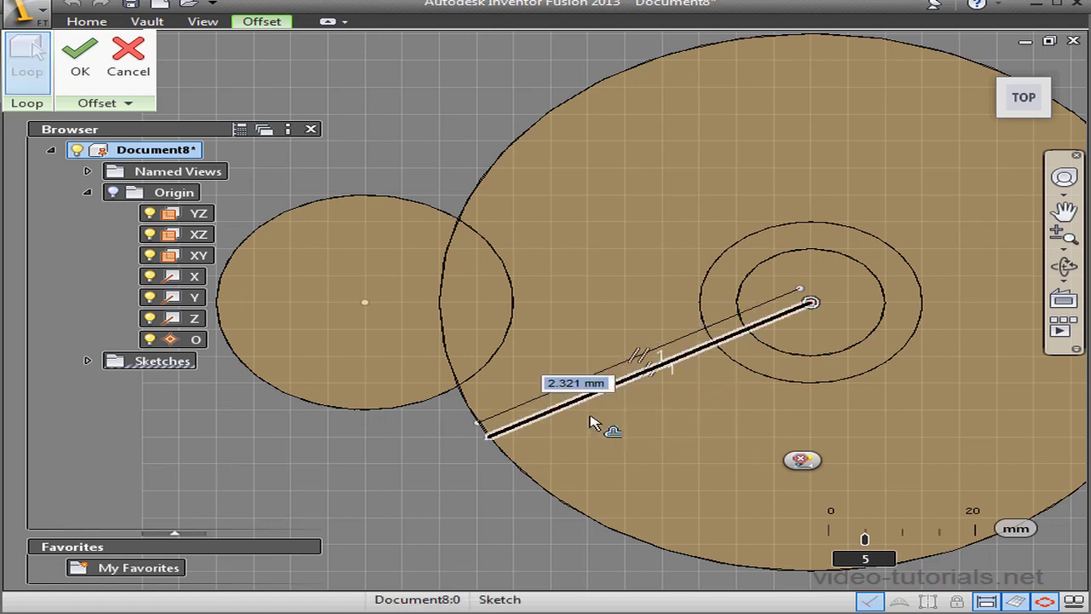
{"action": "type", "text": "3"}
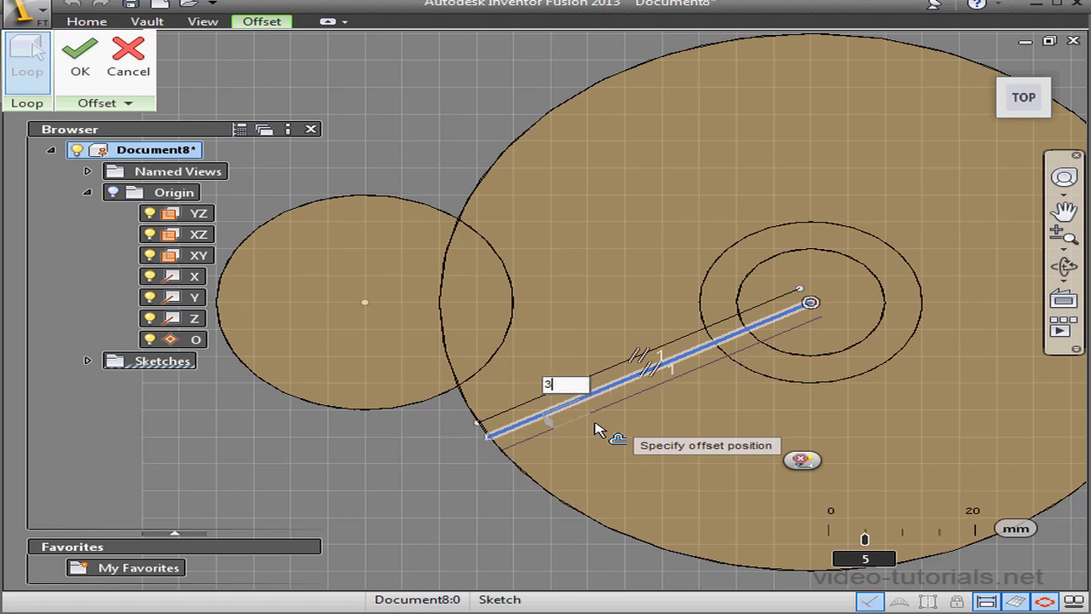
{"action": "key", "text": "Return"}
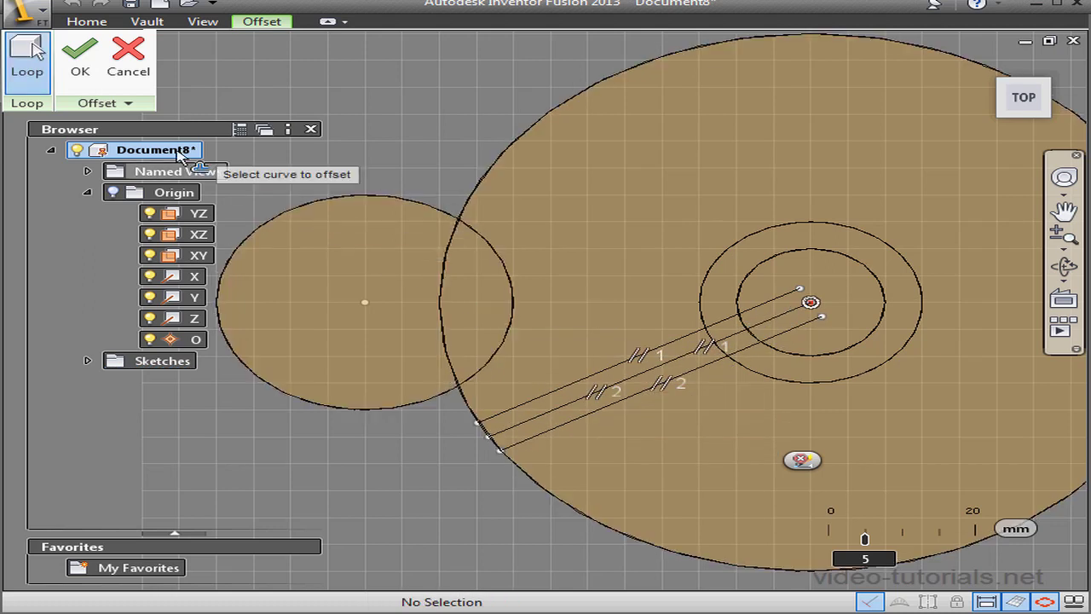
{"action": "left_click", "coordinate": [83, 63]}
- Draw a 20 mm line at 30 degrees from the outer end of the middle angled line back along it
{"action": "left_click", "coordinate": [119, 54]}
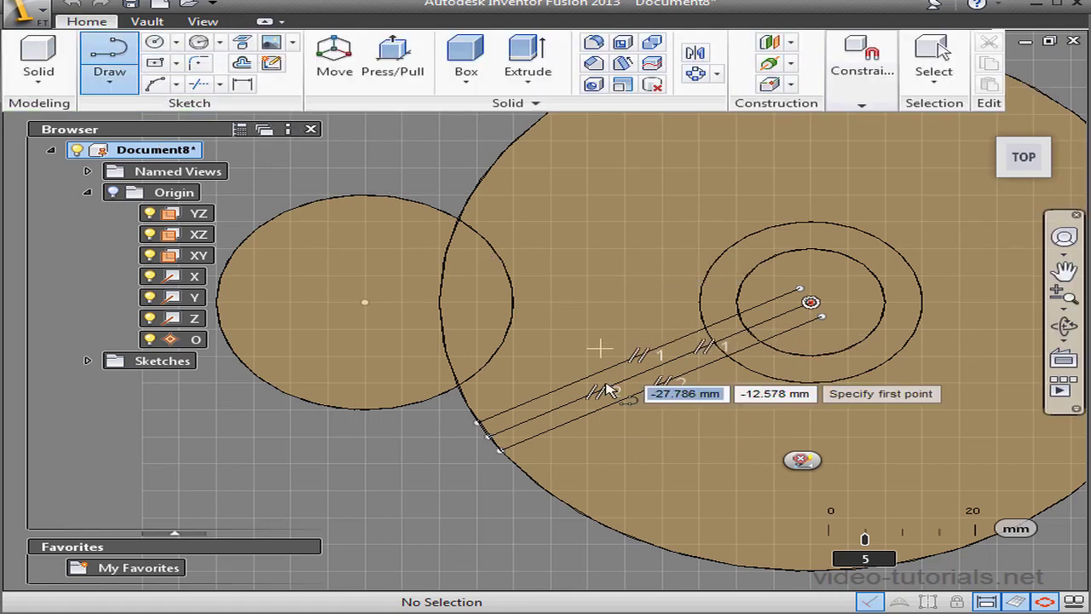
{"action": "left_click", "coordinate": [488, 436]}
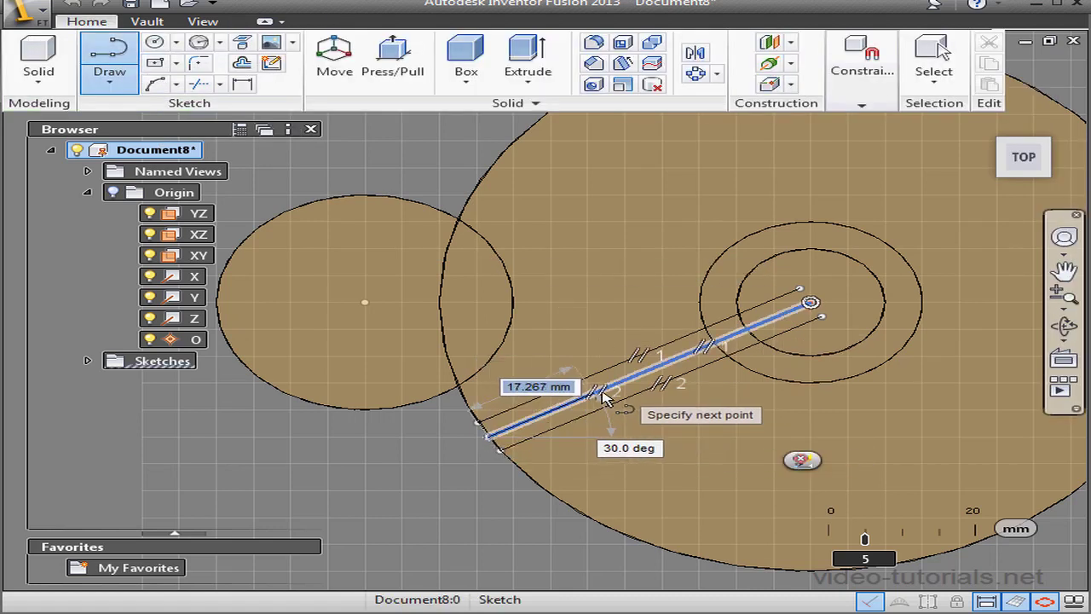
{"action": "type", "text": "20"}
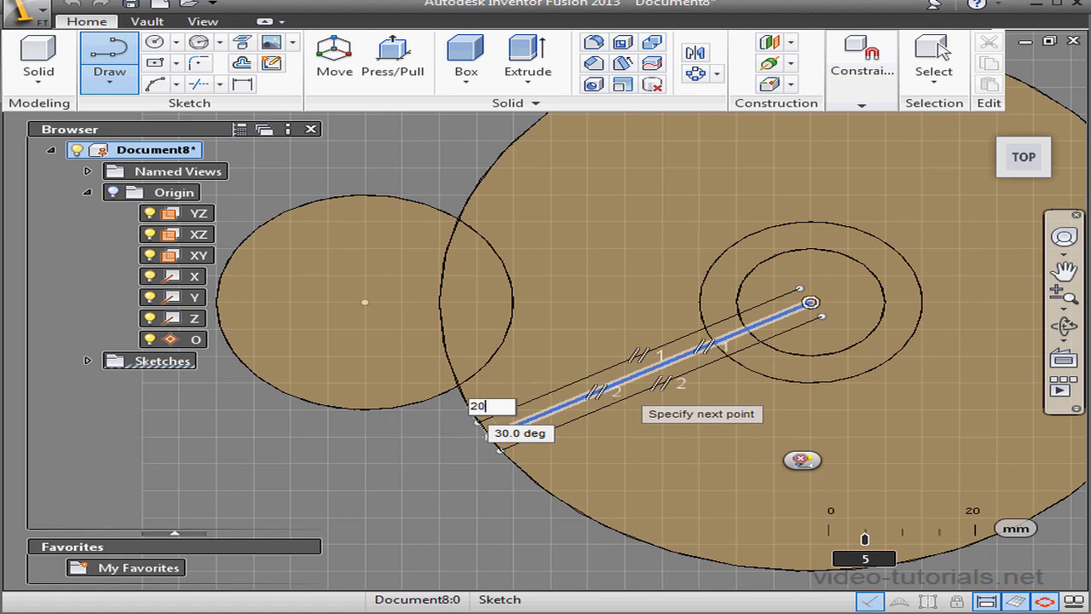
{"action": "key", "text": "Tab"}
{"action": "key", "text": "Return"}
{"action": "key", "text": "Escape"}
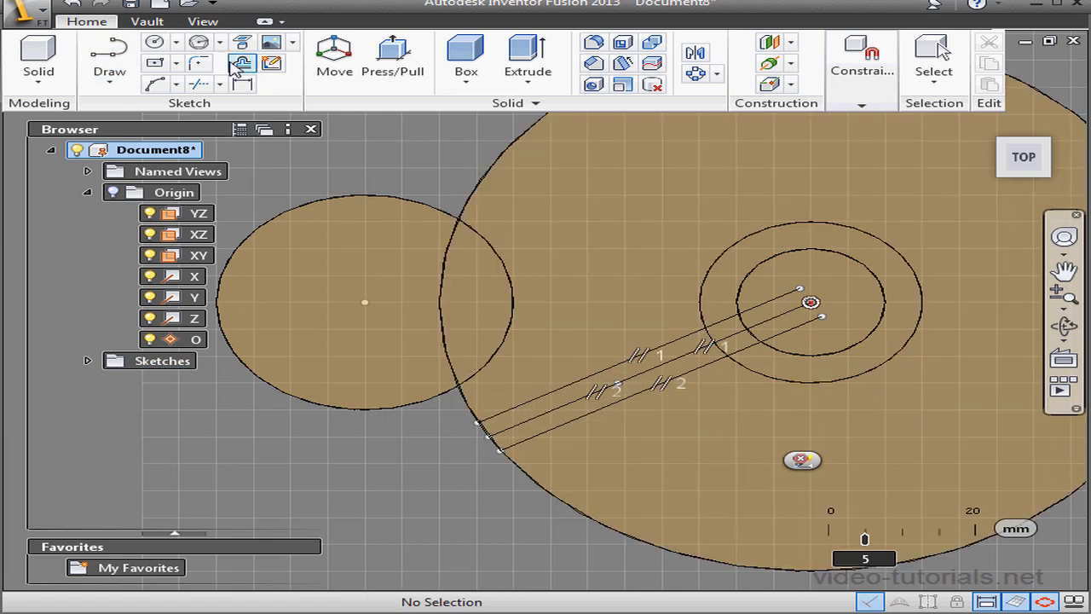
- Sketch a circle with a 3 mm radius centred on the inner end of the 20 mm line
{"action": "left_click", "coordinate": [155, 45]}
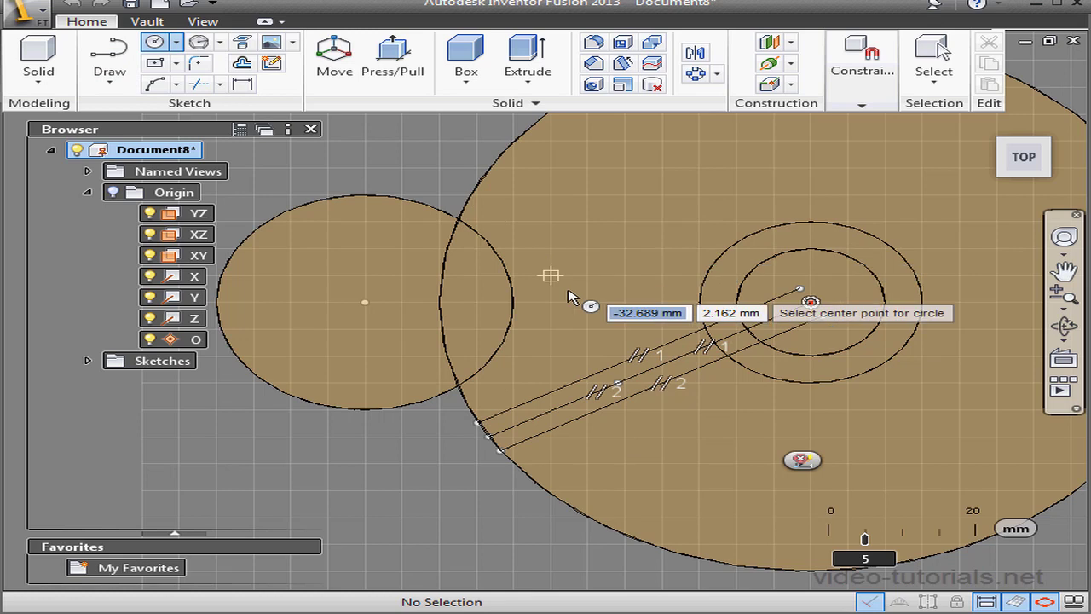
{"action": "left_click", "coordinate": [618, 385]}
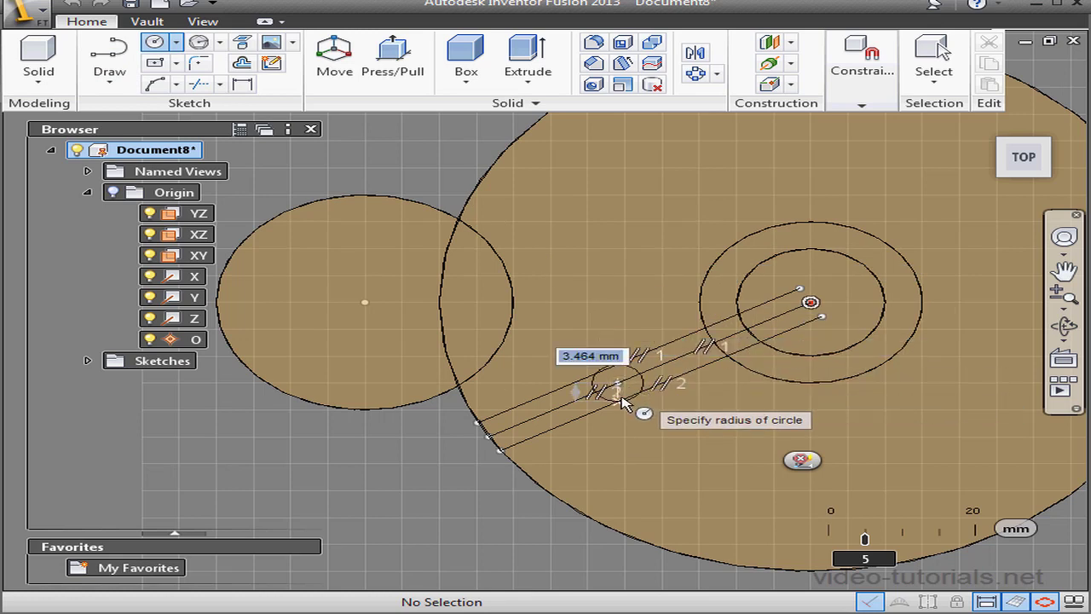
{"action": "type", "text": "3"}
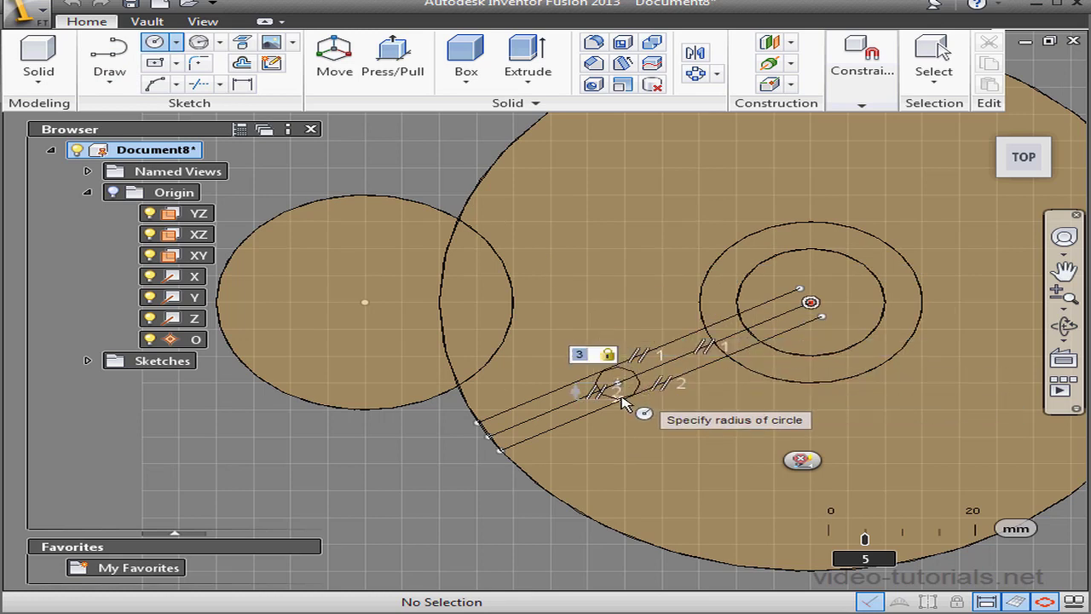
{"action": "key", "text": "Return"}
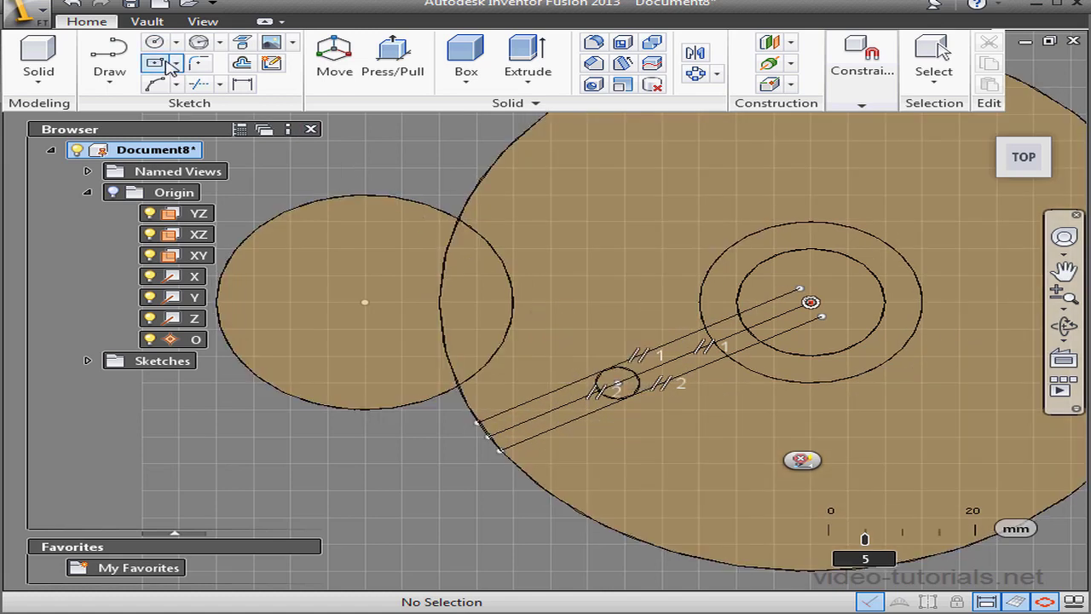
- Sketch a center rectangle 4 mm high and 3 mm wide at the top quadrant of the 10 mm radius circle
{"action": "left_click", "coordinate": [166, 67]}
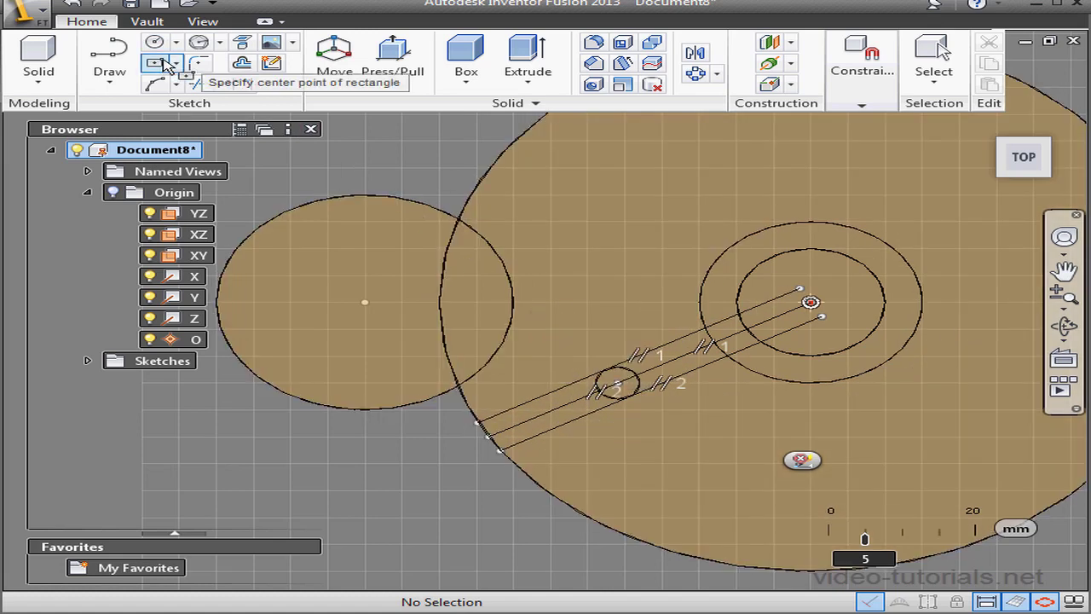
{"action": "left_click", "coordinate": [810, 248]}
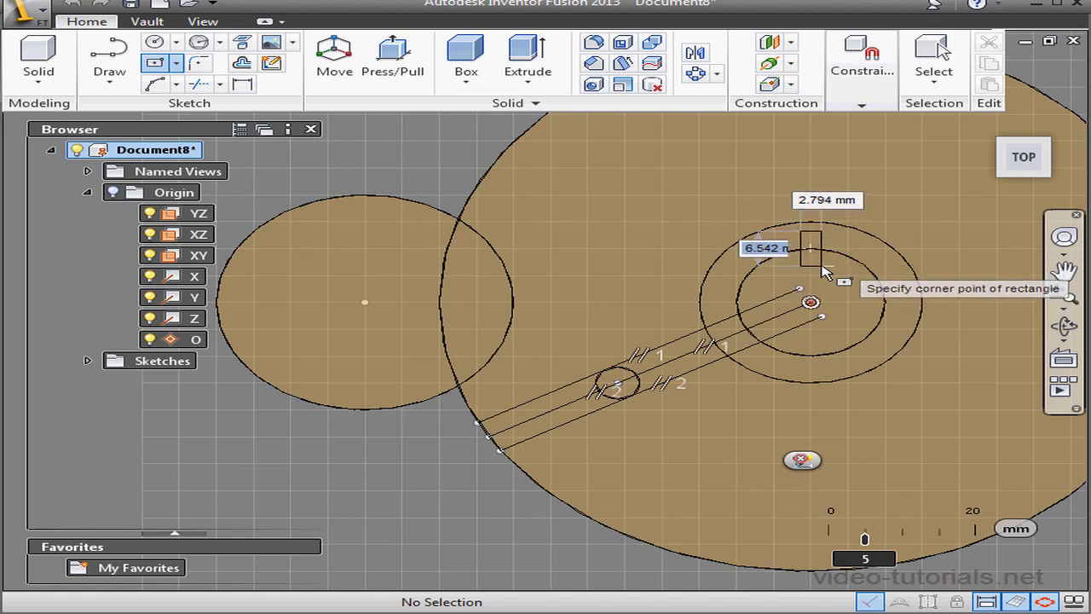
{"action": "type", "text": "4"}
{"action": "key", "text": "Tab"}
{"action": "type", "text": "3"}
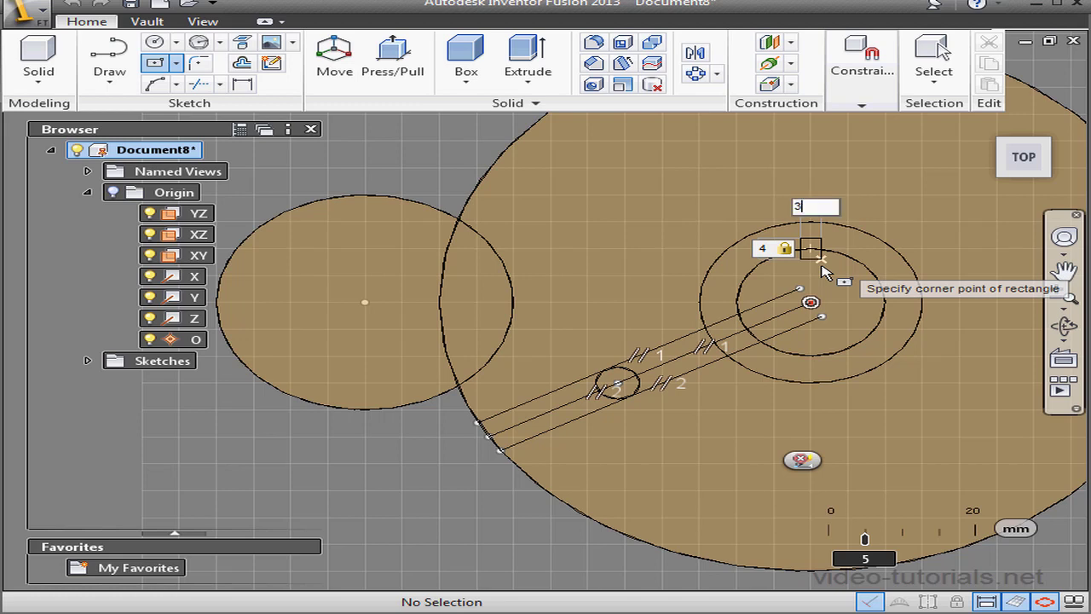
{"action": "key", "text": "Tab"}
{"action": "key", "text": "Return"}
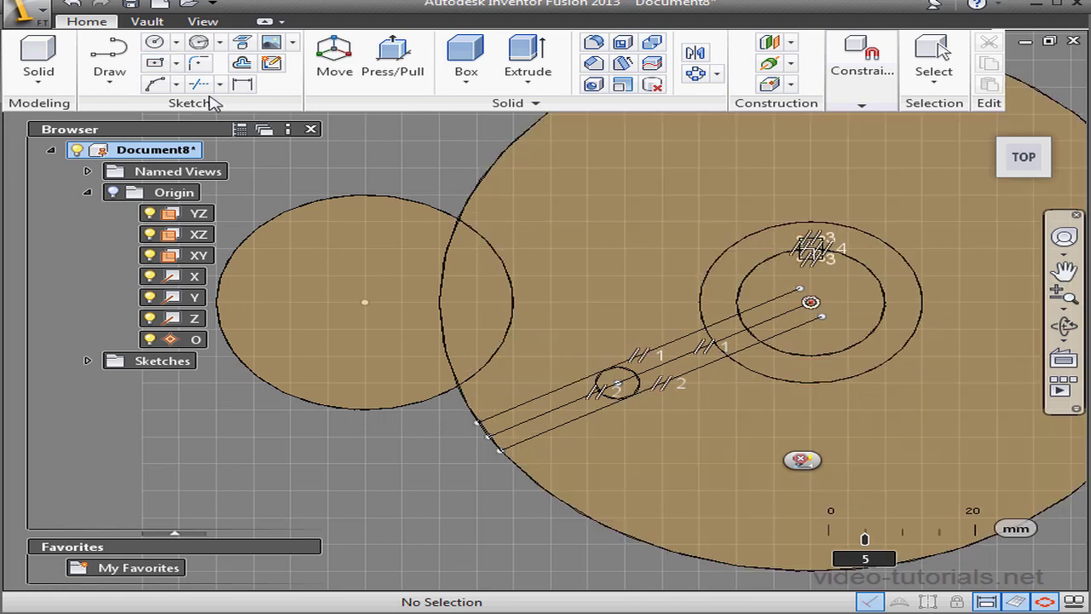
- Trim the inner ends of the three angled lines back to the 3 mm radius circle and finish the sketch
{"action": "left_click", "coordinate": [200, 84]}
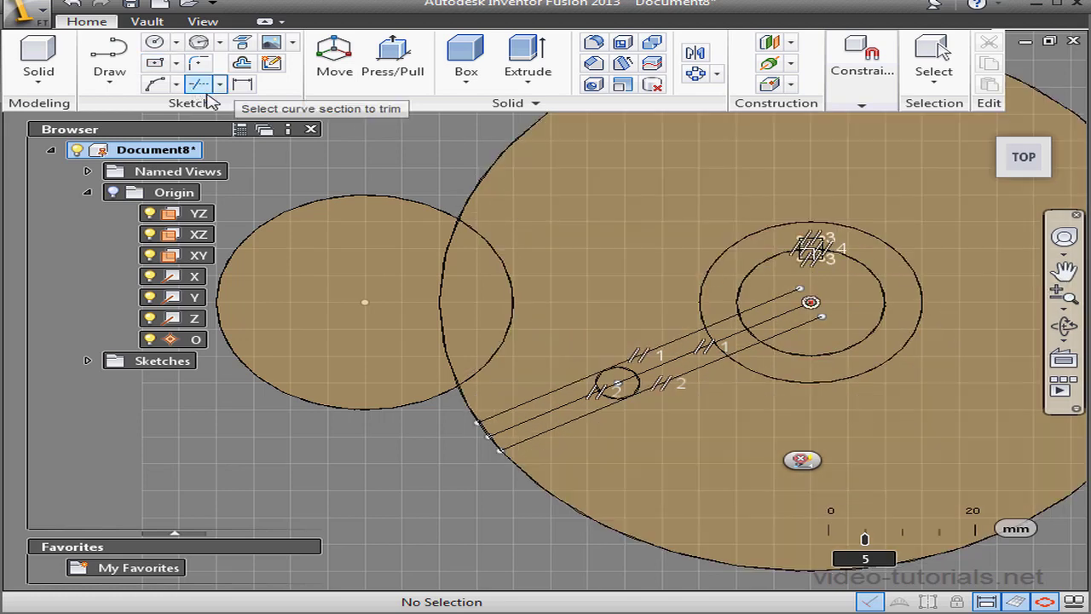
{"action": "left_click", "coordinate": [795, 337]}
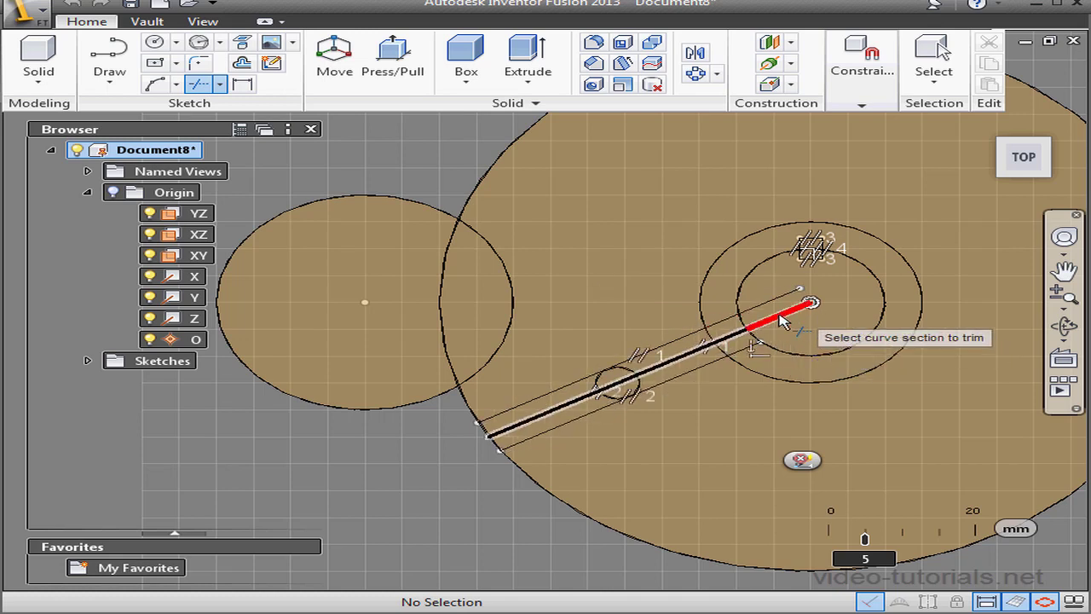
{"action": "left_click", "coordinate": [782, 305]}
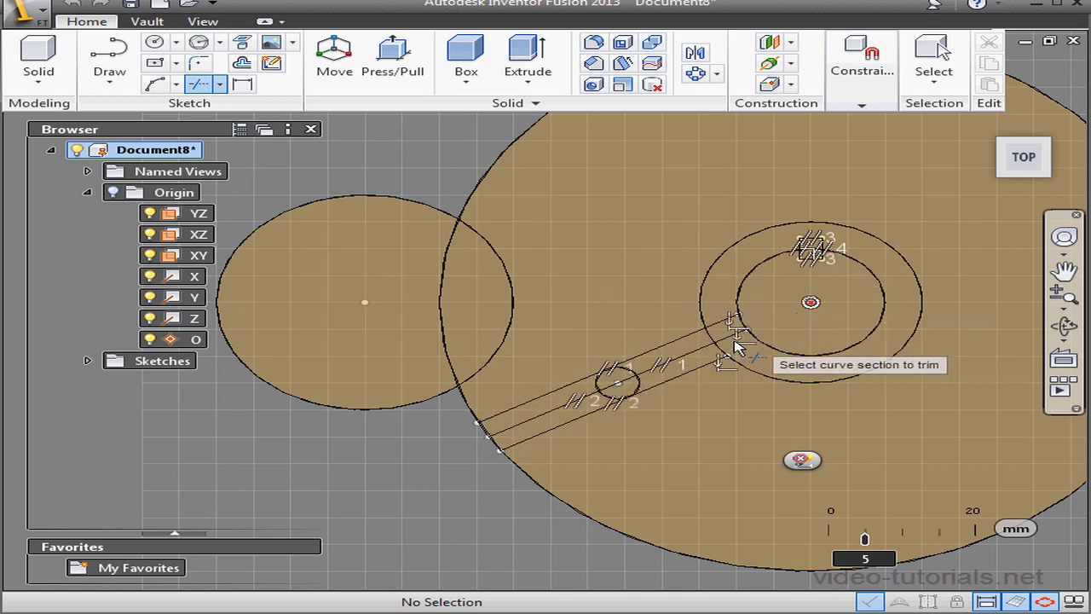
{"action": "left_click", "coordinate": [731, 346]}
{"action": "left_click", "coordinate": [717, 330]}
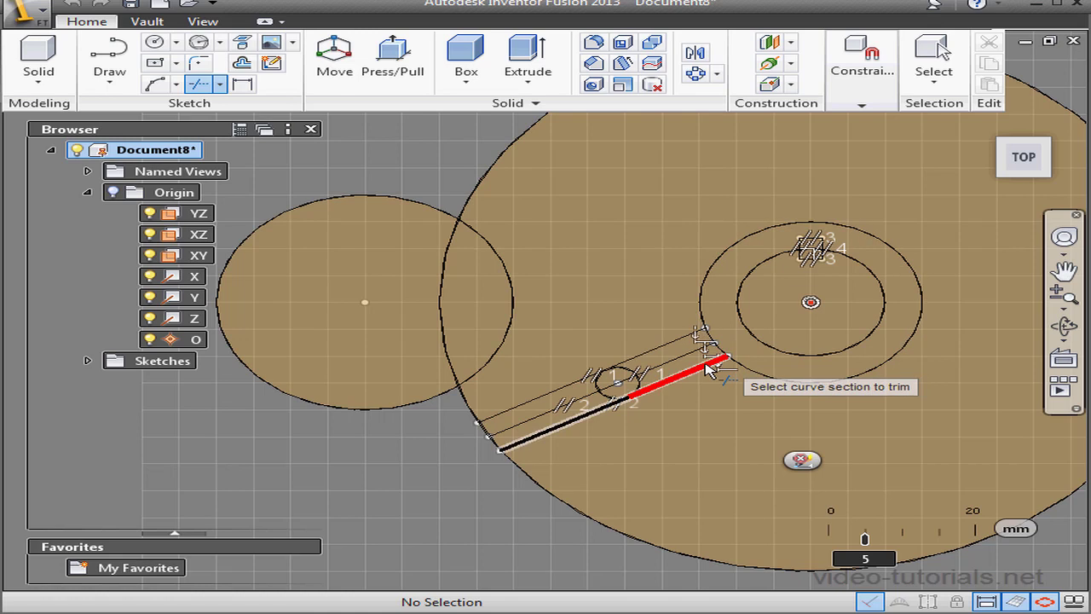
{"action": "left_click", "coordinate": [707, 365]}
{"action": "left_click", "coordinate": [697, 362]}
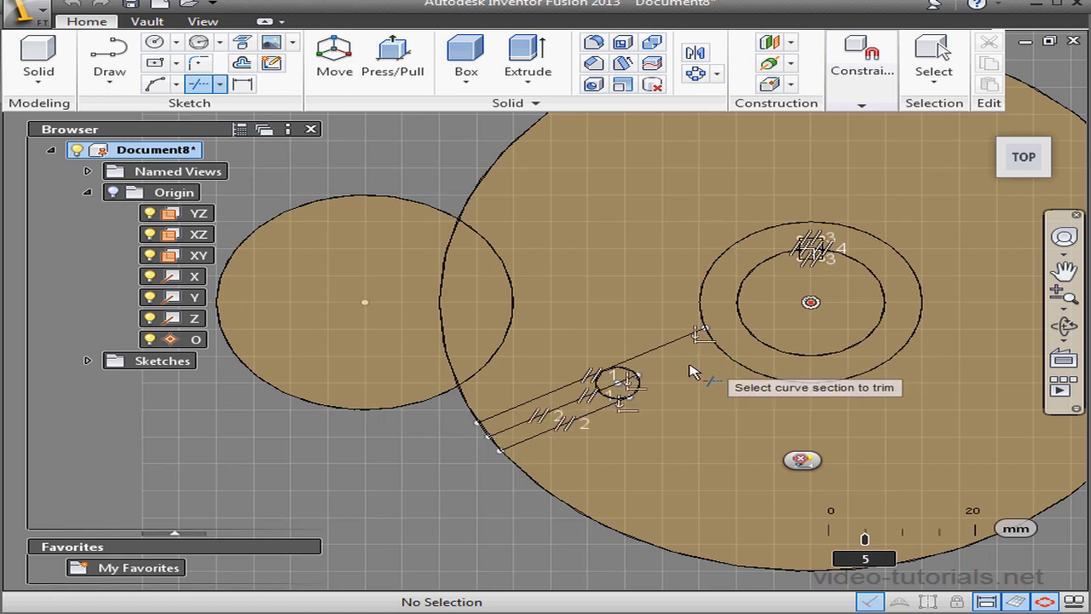
{"action": "left_click", "coordinate": [801, 462]}
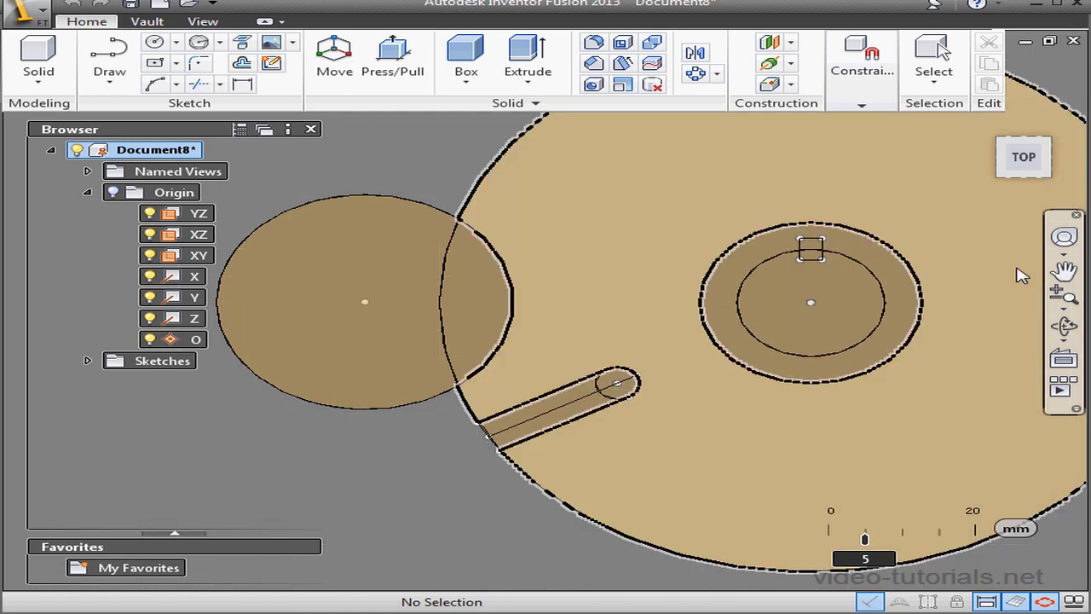
- Extrude the ring profile with the keyway between the two inner circles symmetrically with a 20 mm limit
{"action": "left_click", "coordinate": [998, 151]}
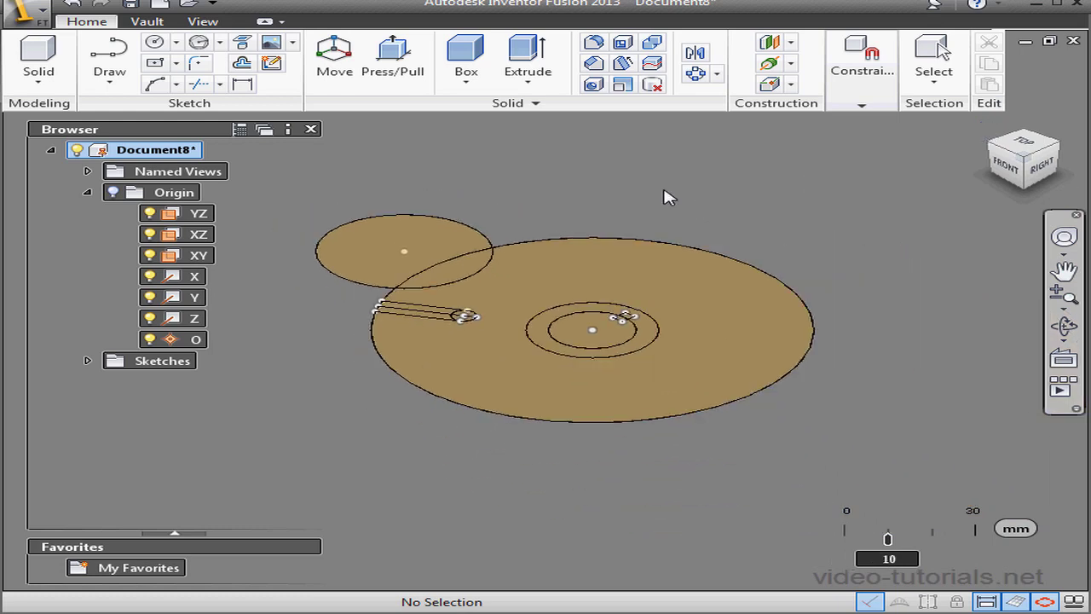
{"action": "left_click", "coordinate": [528, 53]}
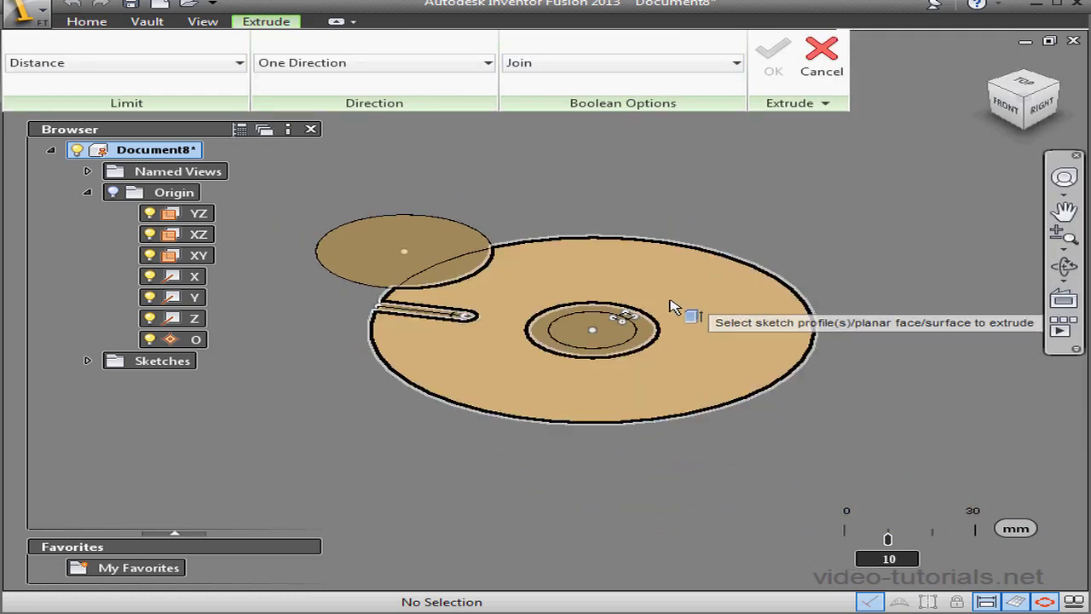
{"action": "left_click", "coordinate": [653, 339]}
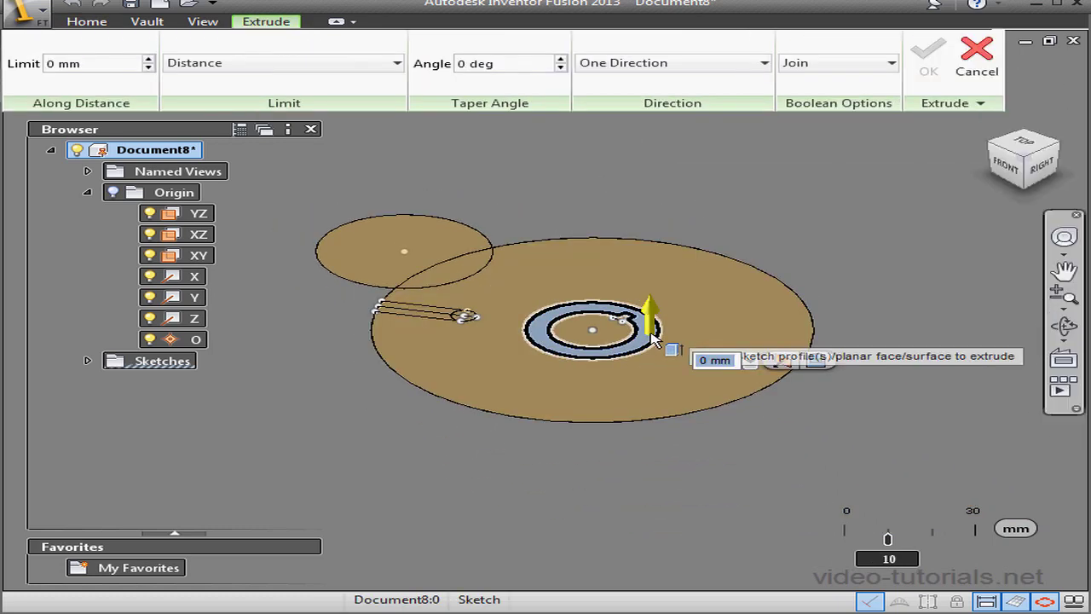
{"action": "left_click", "coordinate": [764, 63]}
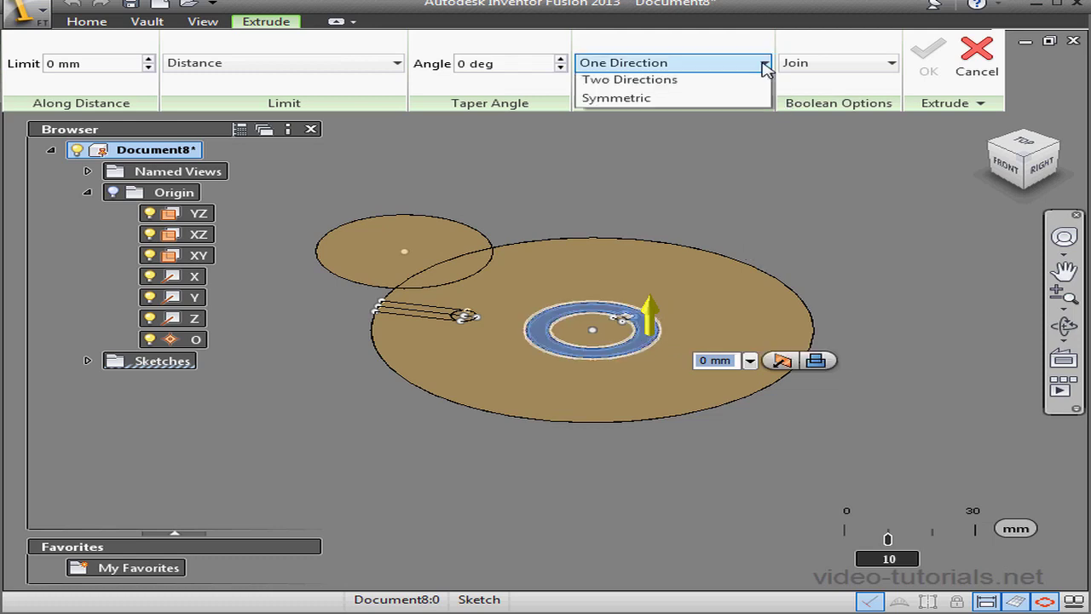
{"action": "left_click", "coordinate": [680, 121]}
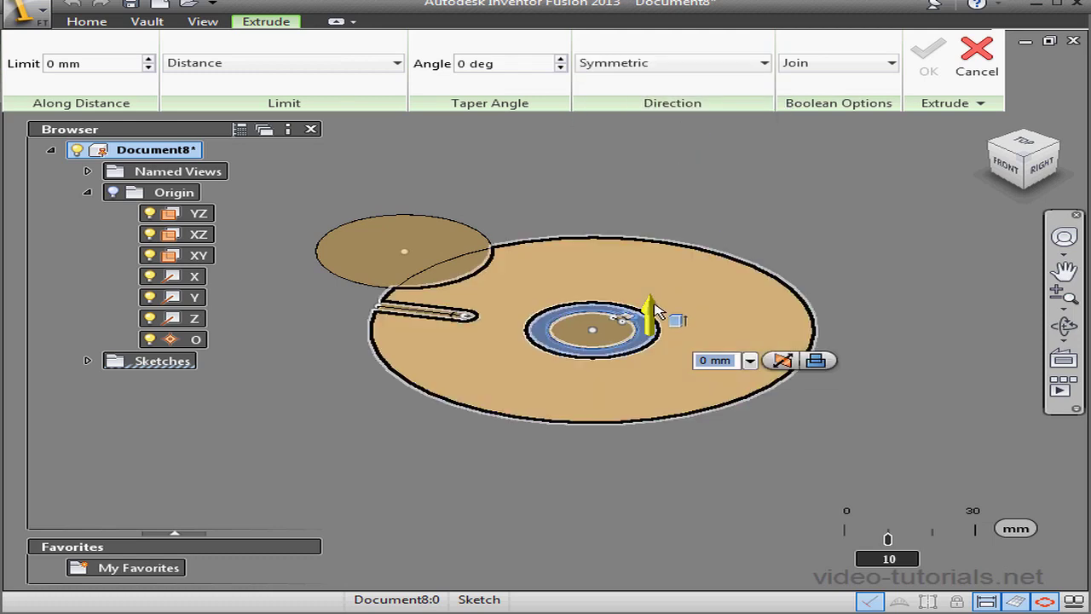
{"action": "left_click_drag", "start_coordinate": [655, 296], "coordinate": [651, 267]}
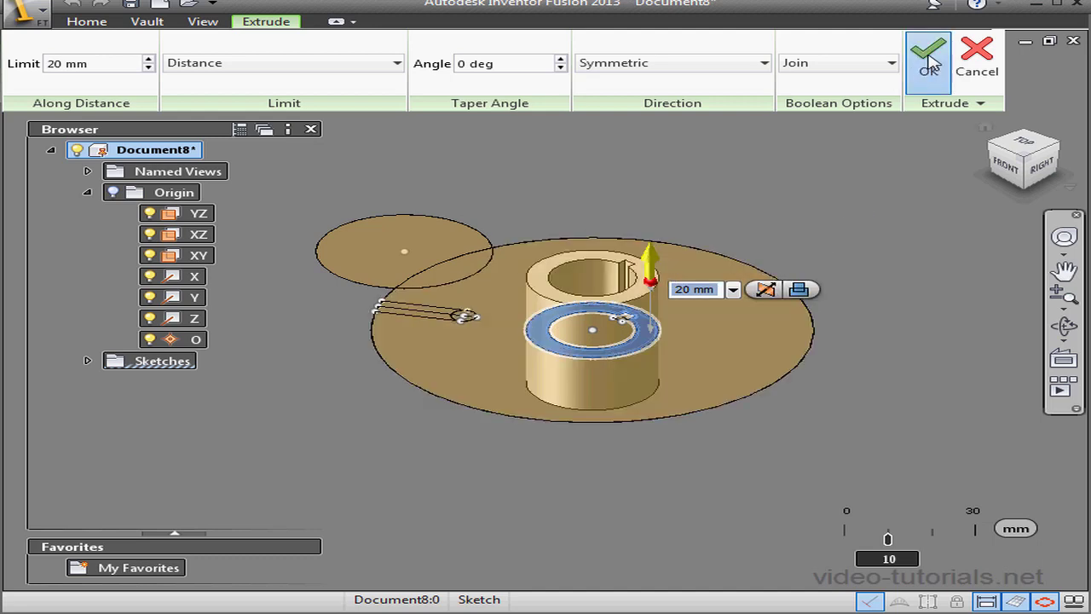
{"action": "left_click", "coordinate": [931, 64]}
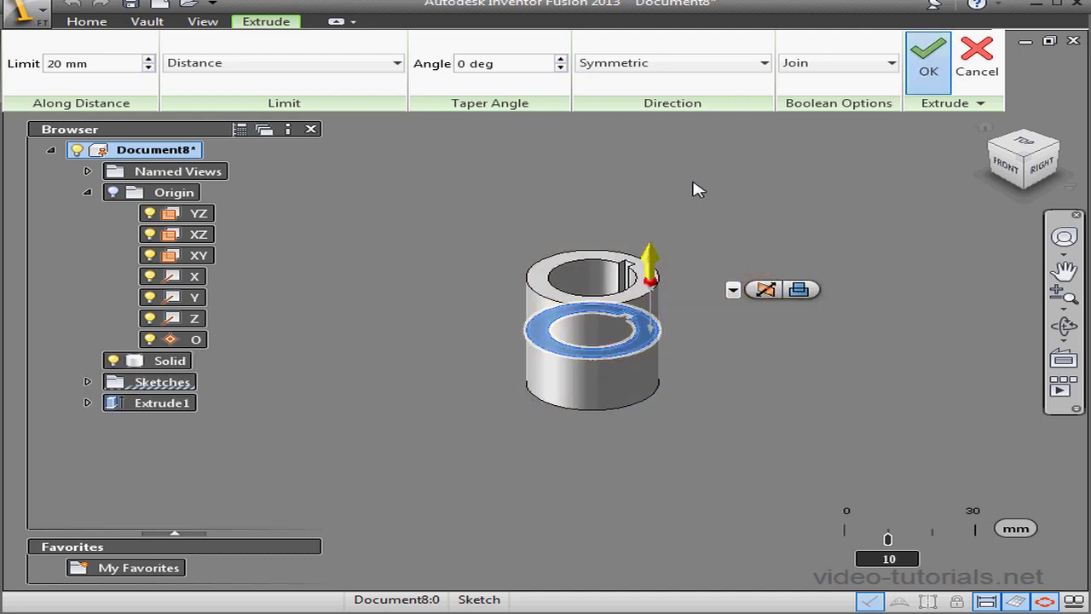
- Show the sketch again for extruding the large disc profile, excluding notch and slot, symmetrically by 2 mm with Join, and hide the sketch
{"action": "left_click", "coordinate": [87, 382]}
{"action": "left_click", "coordinate": [149, 403]}
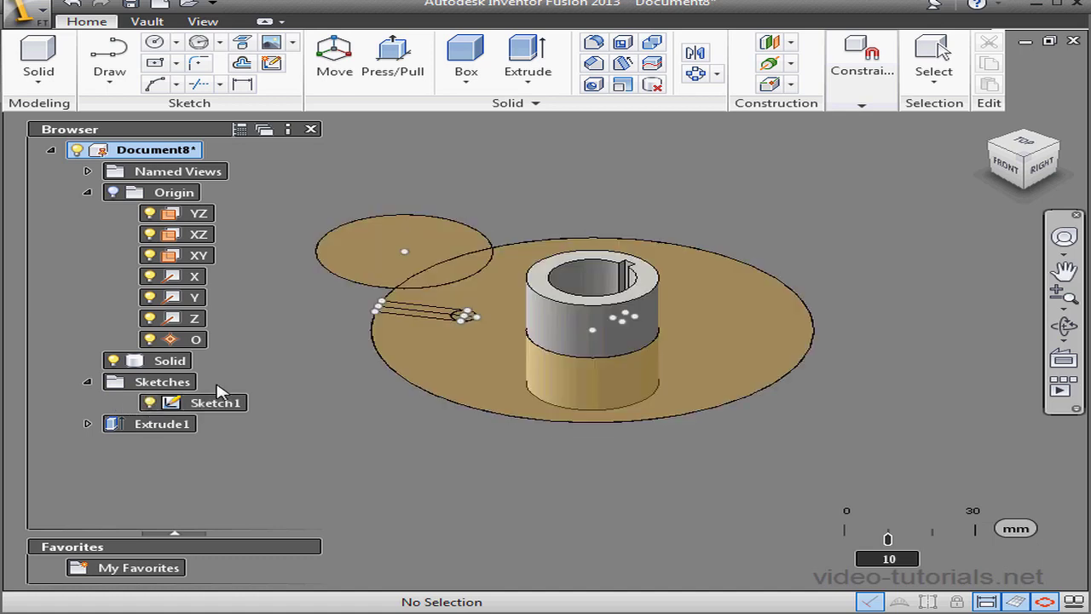
{"action": "left_click", "coordinate": [528, 56]}
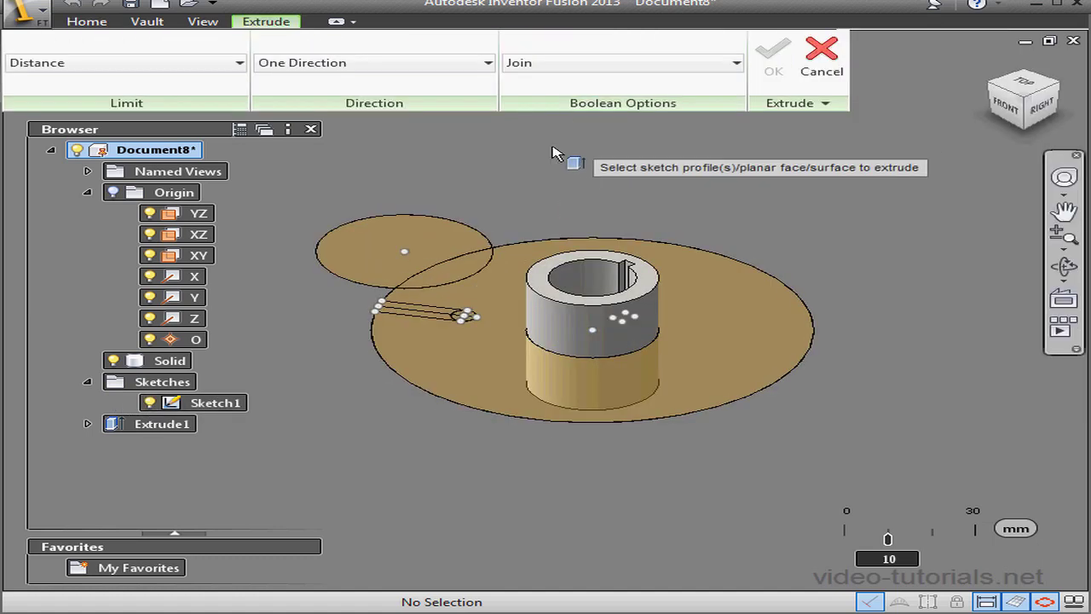
{"action": "left_click", "coordinate": [483, 358]}
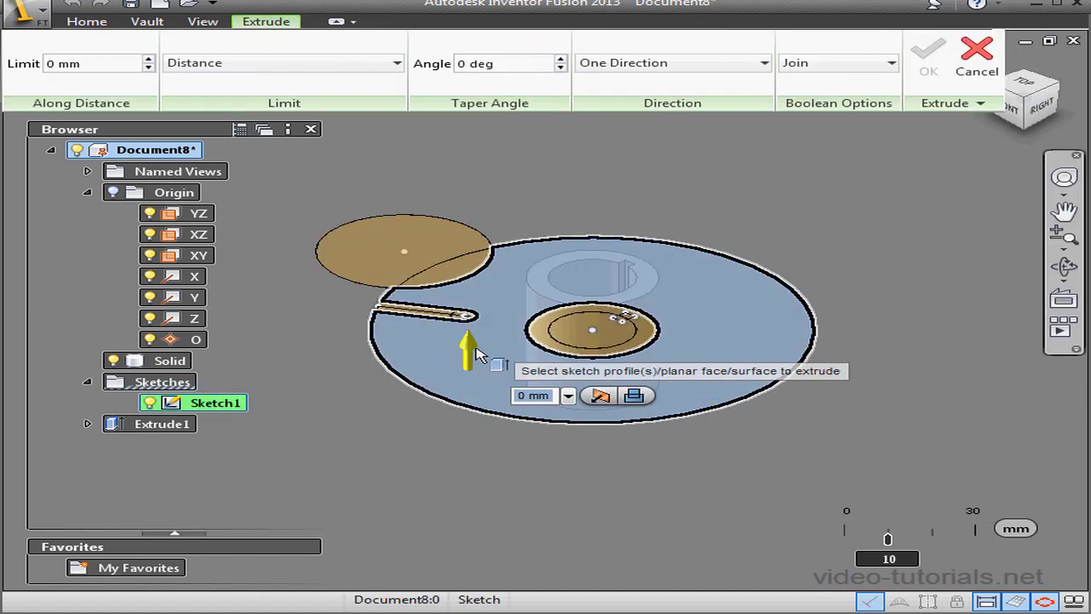
{"action": "left_click", "coordinate": [767, 63]}
{"action": "left_click", "coordinate": [702, 120]}
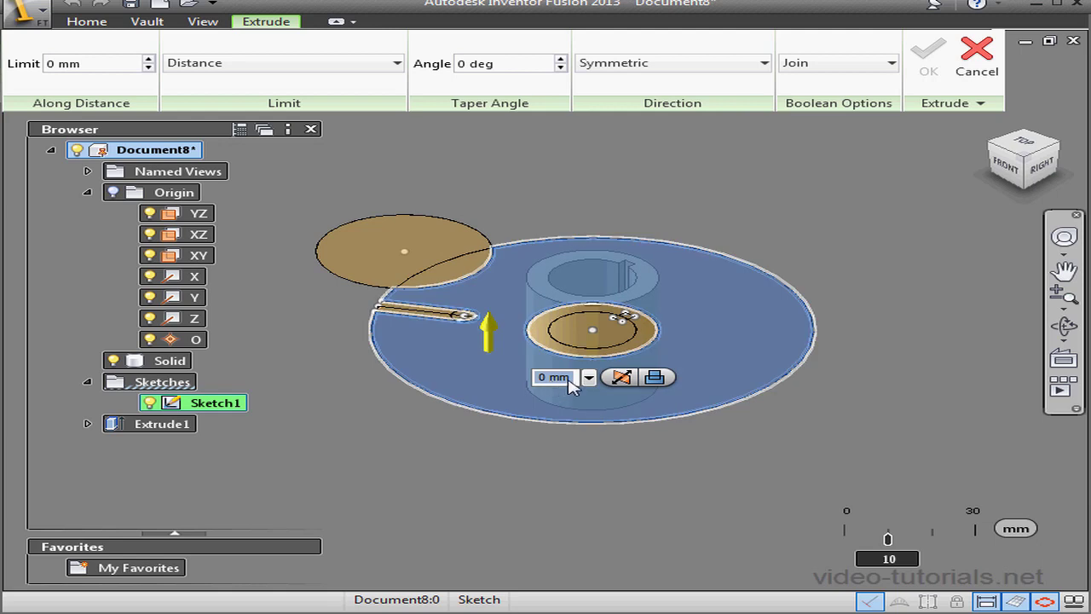
{"action": "left_click", "coordinate": [573, 376]}
{"action": "type", "text": "2"}
{"action": "key", "text": "Return"}
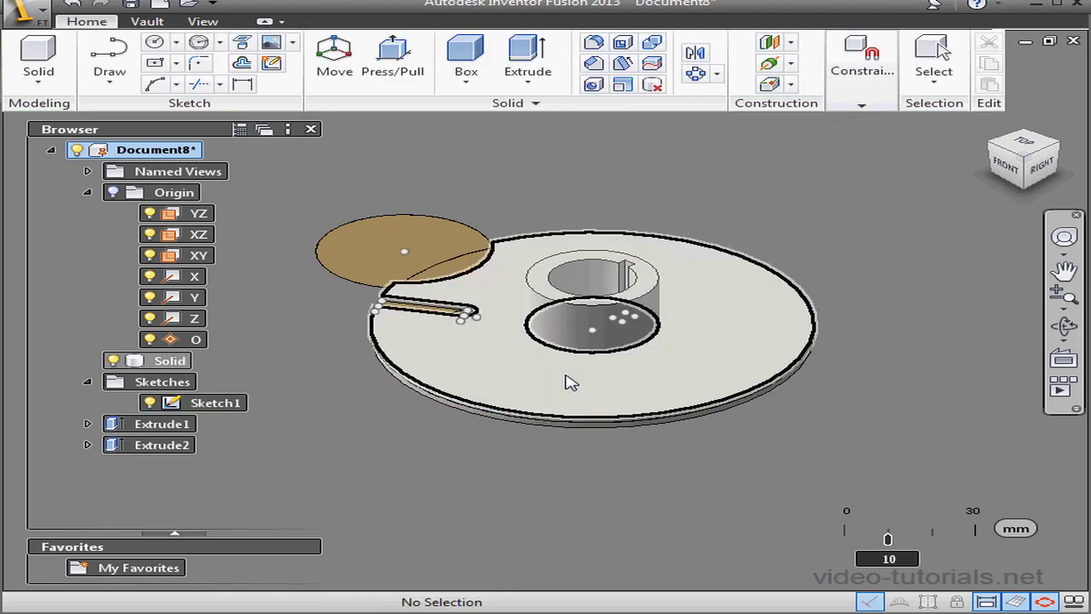
{"action": "left_click", "coordinate": [150, 402]}
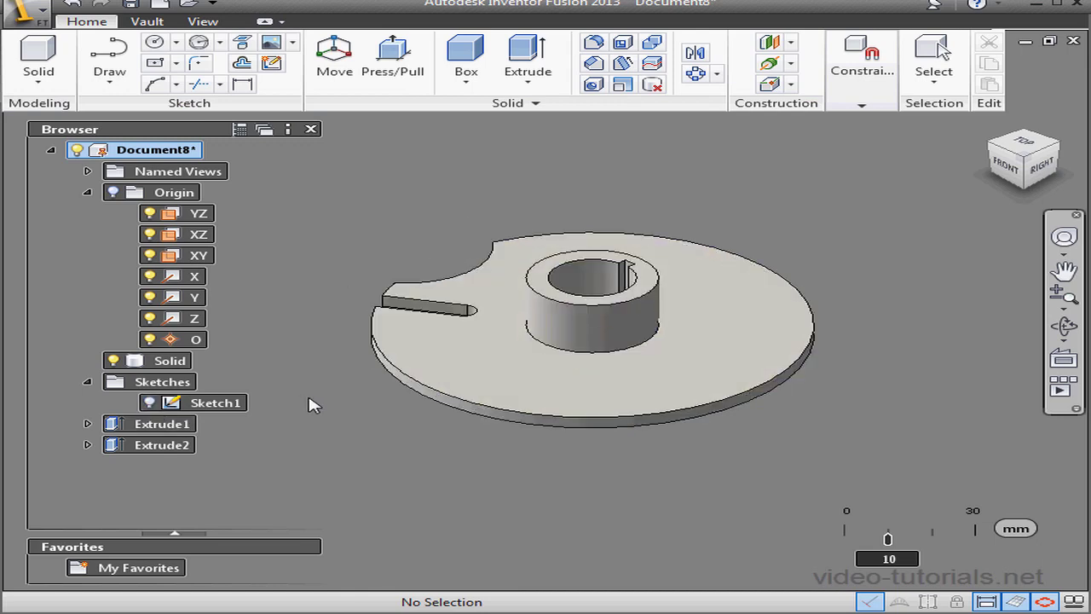
- Start a circular pattern and select the curved notch face and all the slot faces on the disc's edge as its objects
{"action": "left_click", "coordinate": [696, 75]}
{"action": "left_click", "coordinate": [996, 90]}
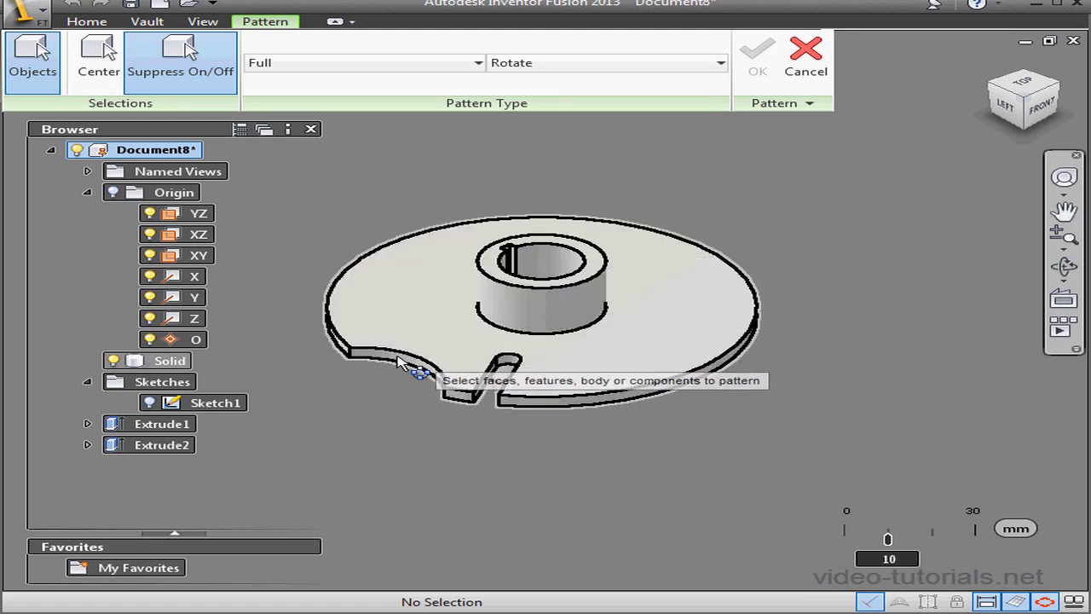
{"action": "left_click", "coordinate": [401, 362]}
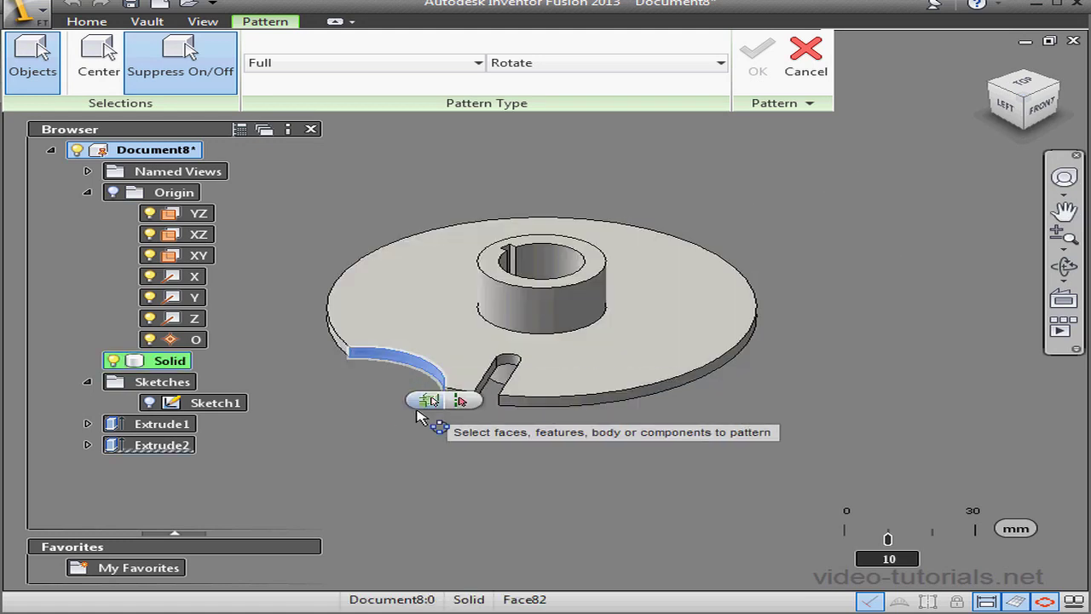
{"action": "scroll", "coordinate": [488, 392], "scroll_direction": "up", "scroll_amount": 2}
{"action": "scroll", "coordinate": [493, 385], "scroll_direction": "up", "scroll_amount": 3}
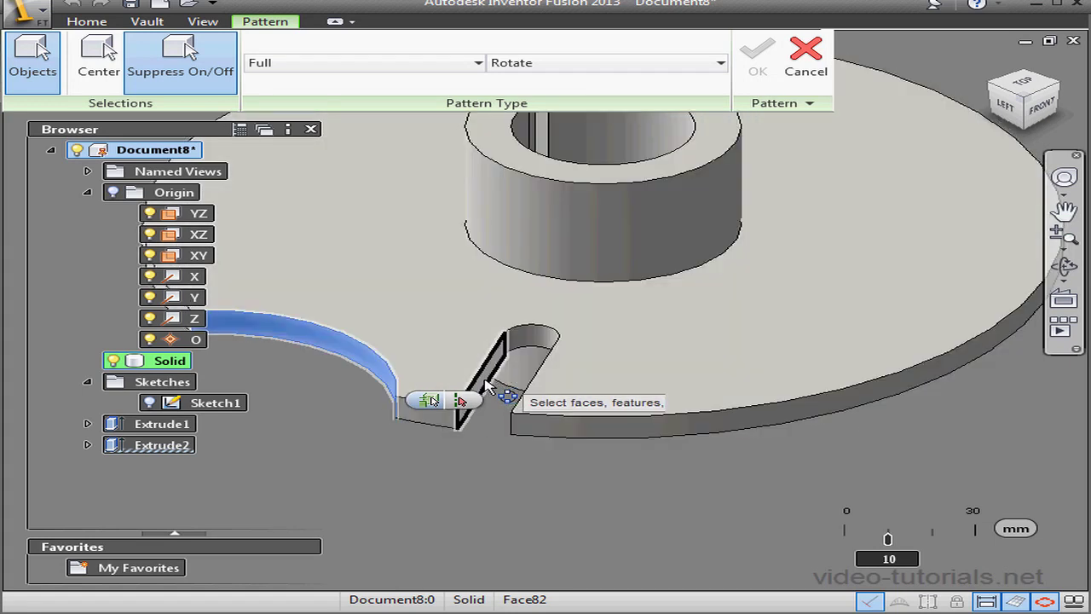
{"action": "left_click", "coordinate": [492, 382]}
{"action": "left_click", "coordinate": [532, 342]}
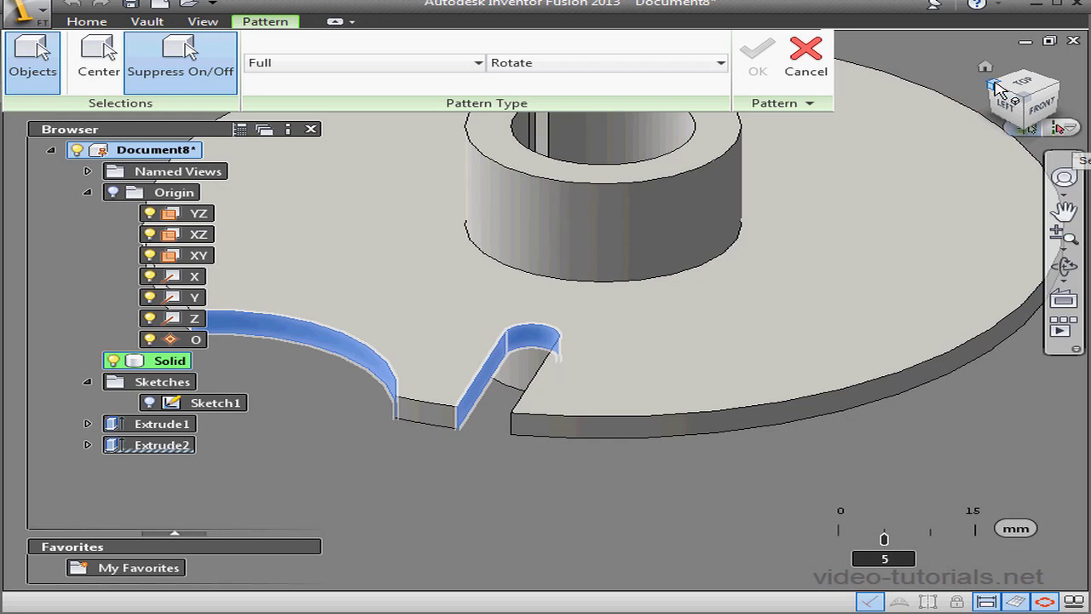
{"action": "left_click", "coordinate": [999, 88]}
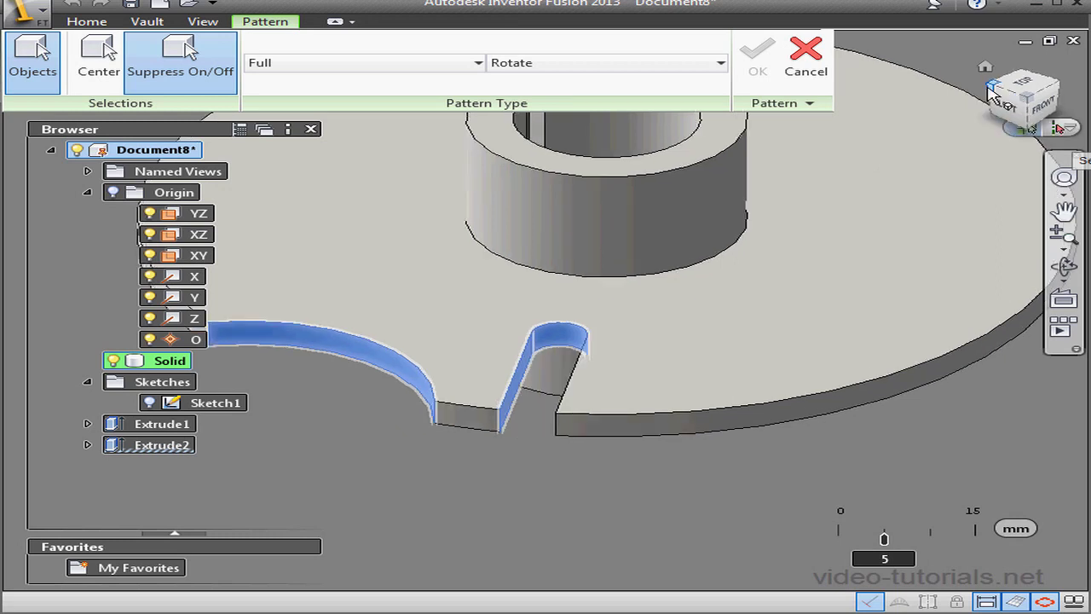
{"action": "scroll", "coordinate": [793, 237], "scroll_direction": "up", "scroll_amount": 2}
{"action": "left_click", "coordinate": [793, 236]}
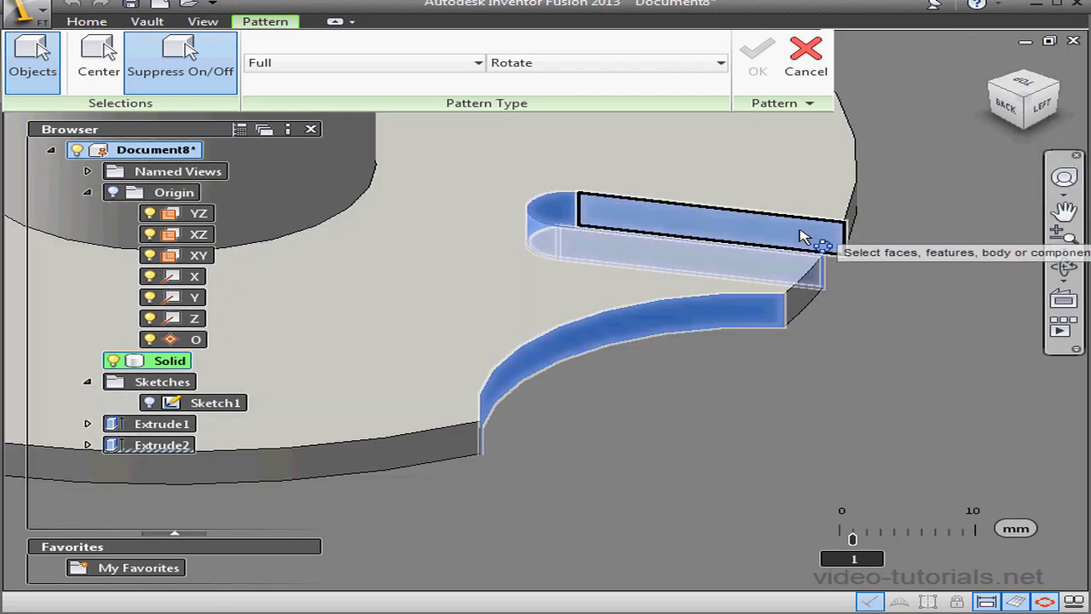
{"action": "left_click", "coordinate": [986, 67]}
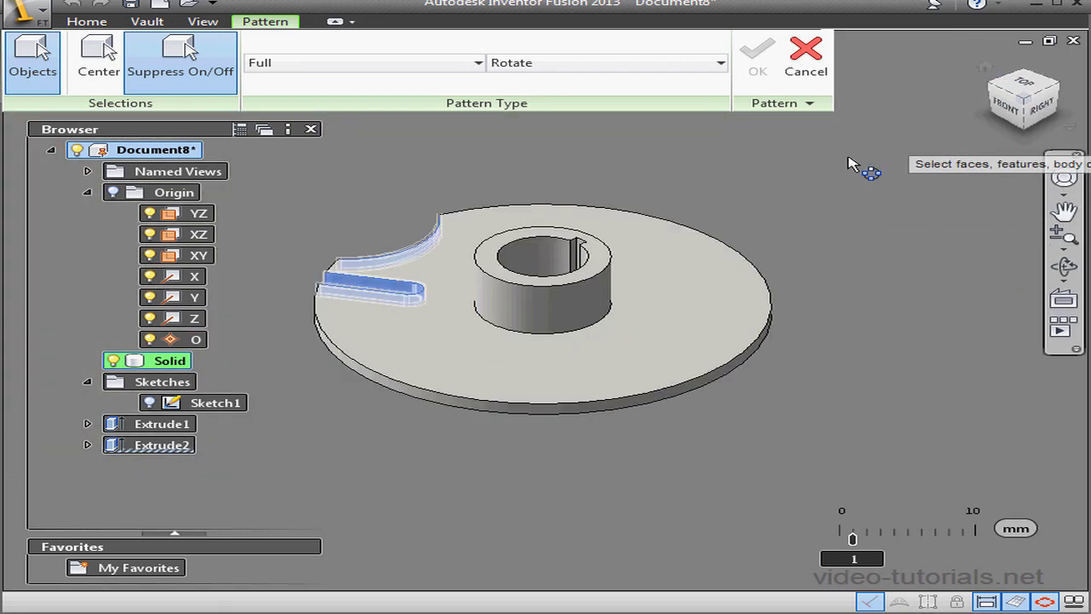
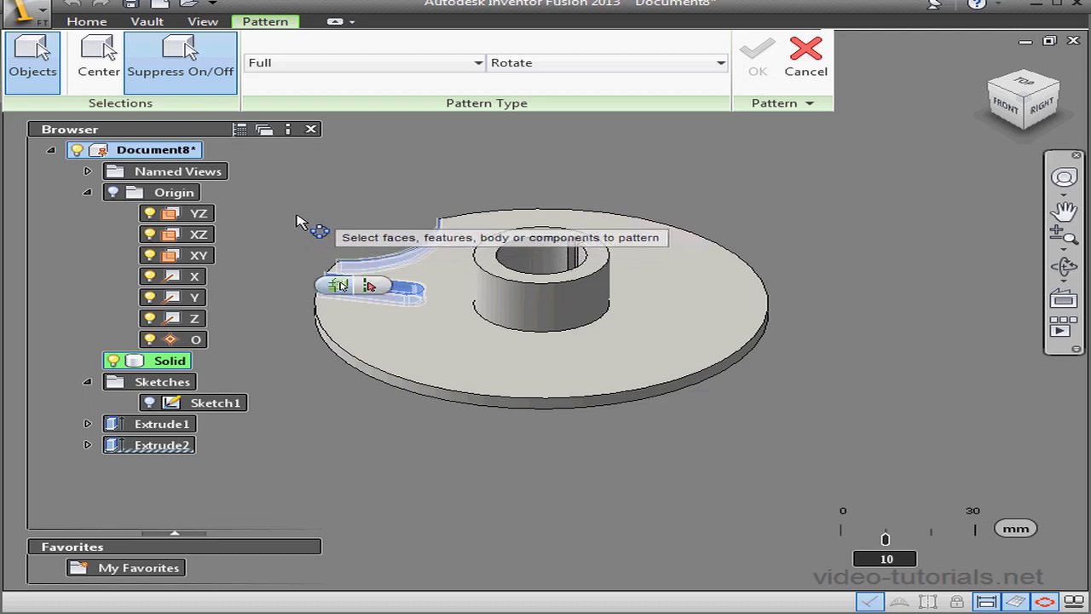
- Centre the full circular pattern on the hub's cylindrical face and create it with 6 instances
{"action": "left_click", "coordinate": [304, 214]}
{"action": "left_click", "coordinate": [106, 68]}
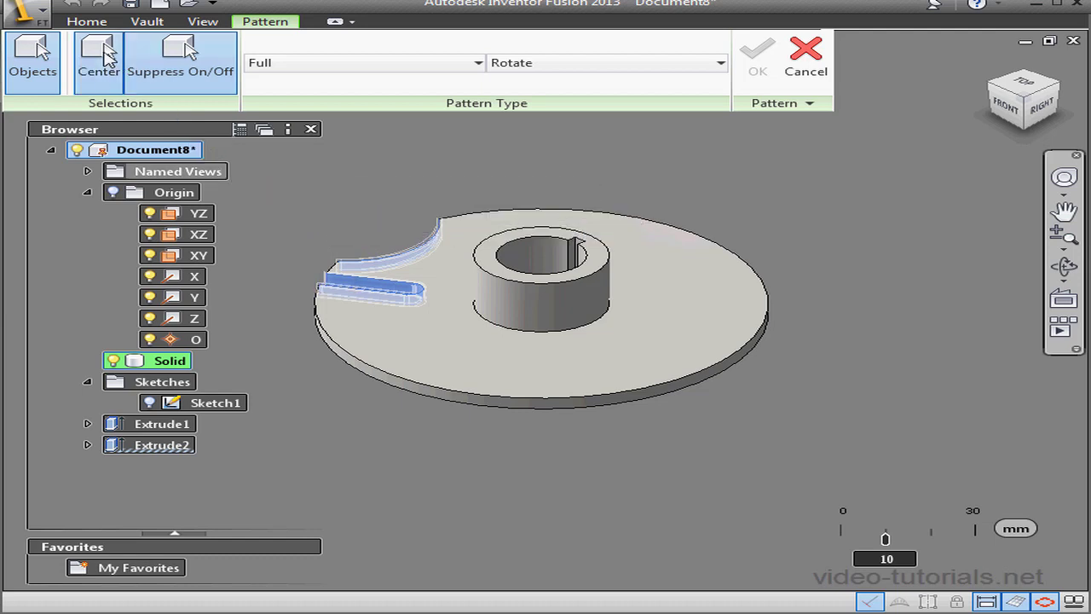
{"action": "left_click", "coordinate": [558, 309]}
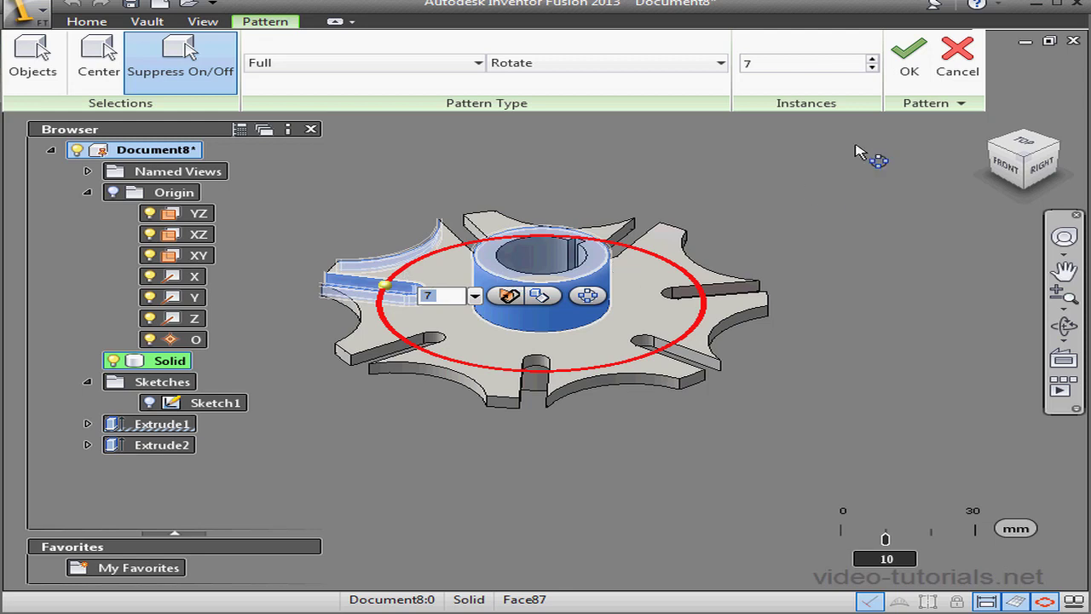
{"action": "left_click", "coordinate": [873, 67]}
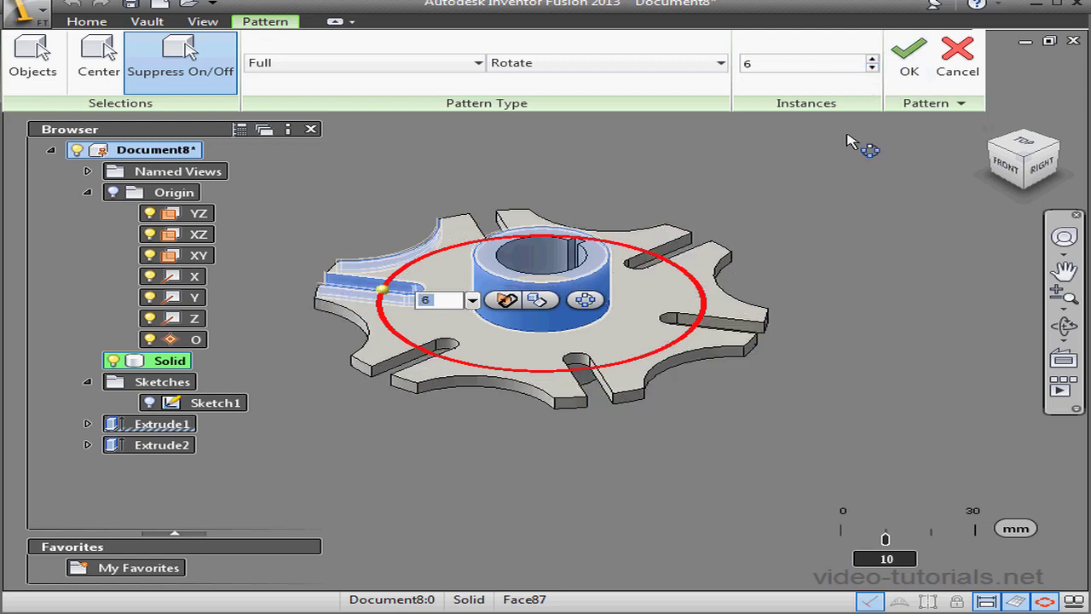
{"action": "left_click", "coordinate": [907, 60]}
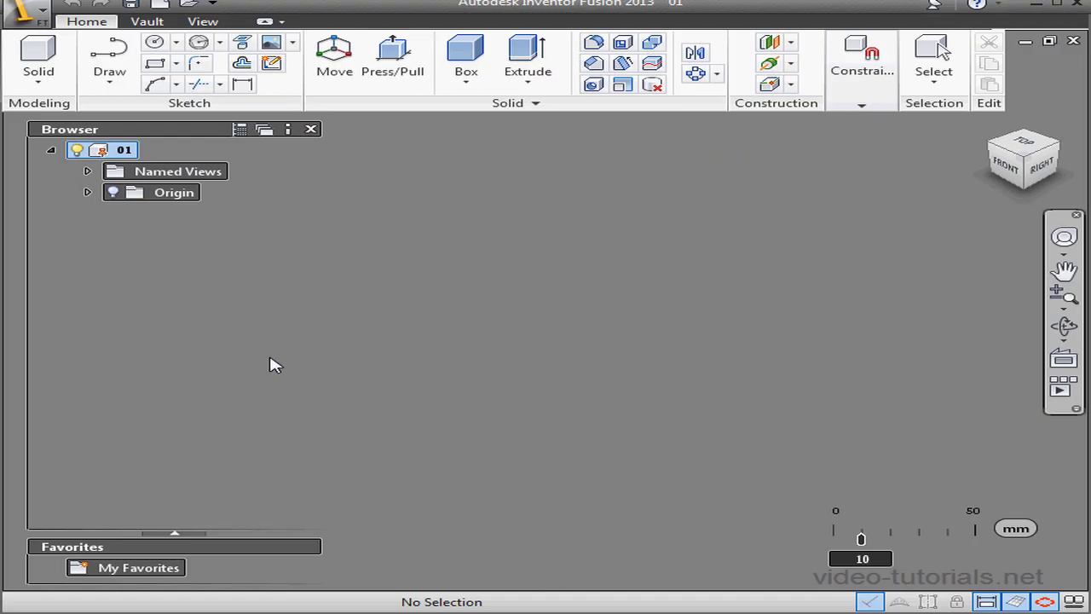
- Show the origin planes and axes of part 01 and start a new sketch on the YZ plane
{"action": "left_click", "coordinate": [87, 192]}
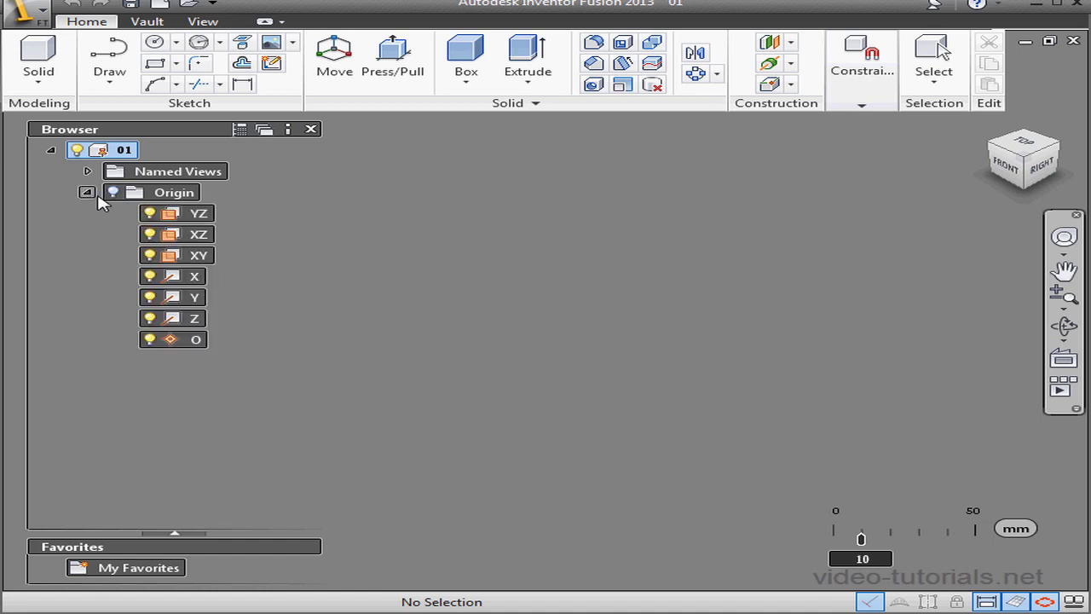
{"action": "left_click", "coordinate": [112, 193]}
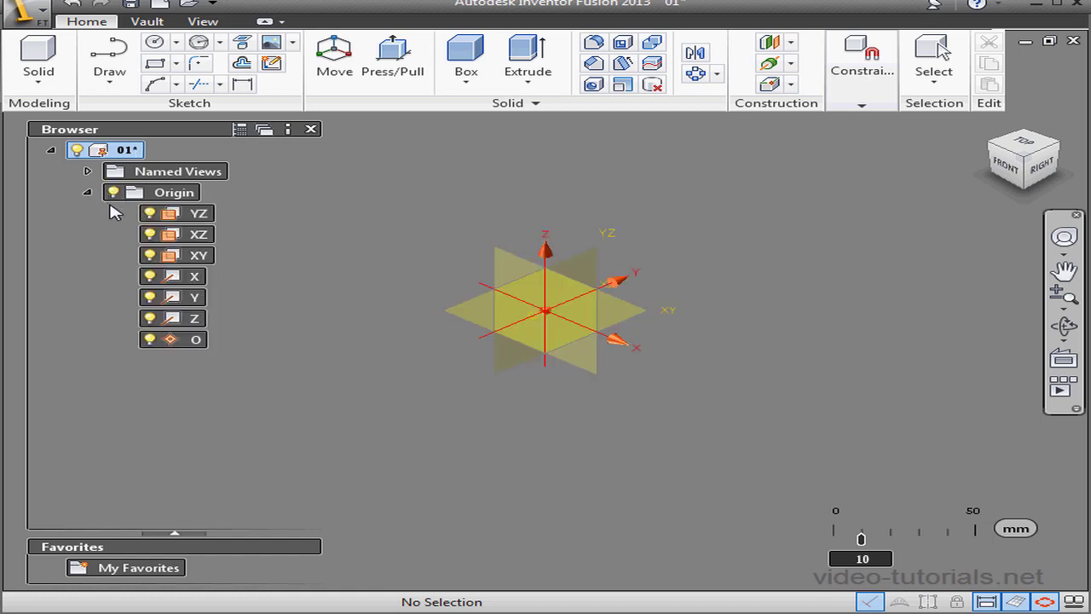
{"action": "right_click", "coordinate": [204, 219]}
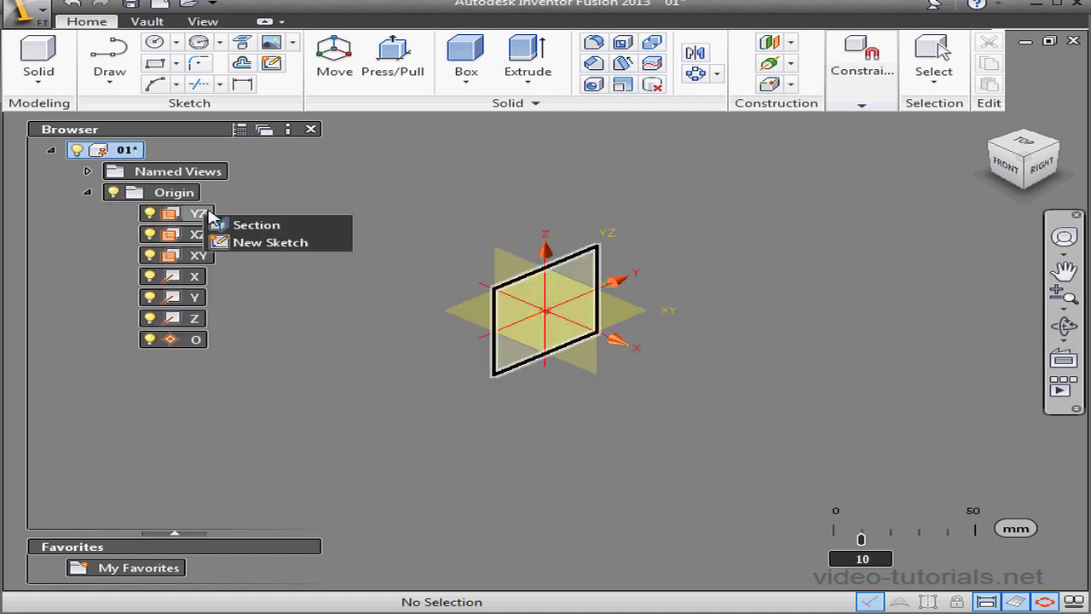
{"action": "left_click", "coordinate": [269, 244]}
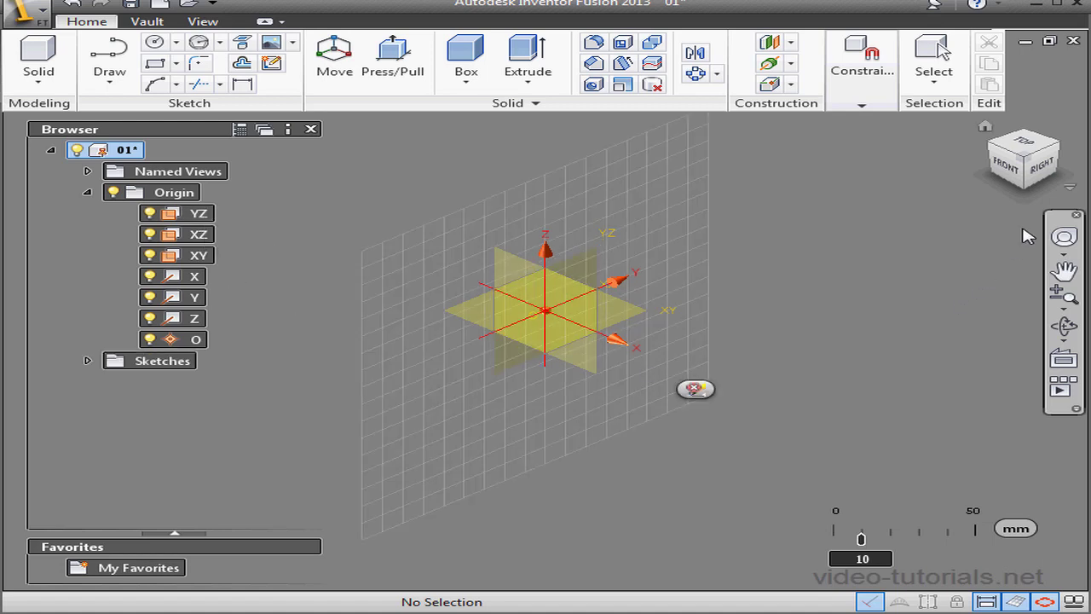
- View the YZ sketch plane straight on and set the grid spacing to 5 mm
{"action": "left_click", "coordinate": [1048, 171]}
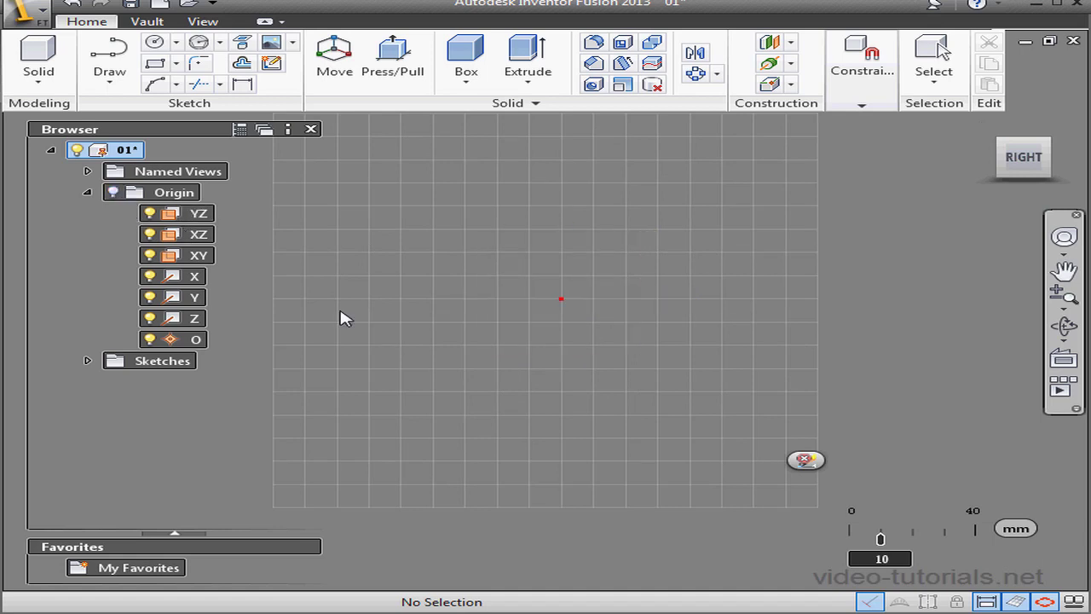
{"action": "left_click", "coordinate": [901, 560]}
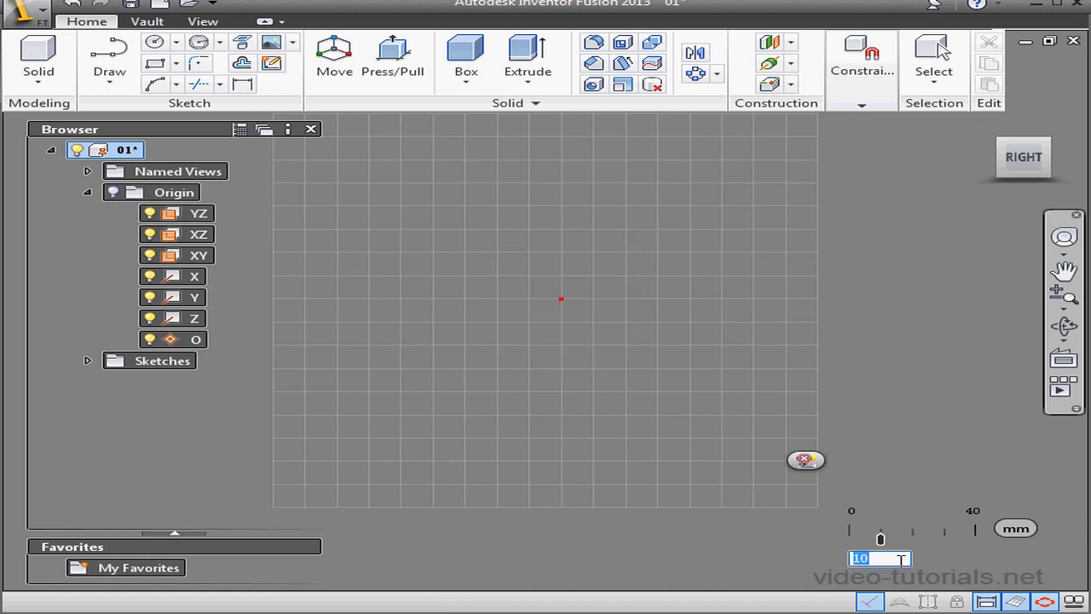
{"action": "type", "text": "5"}
{"action": "key", "text": "Return"}
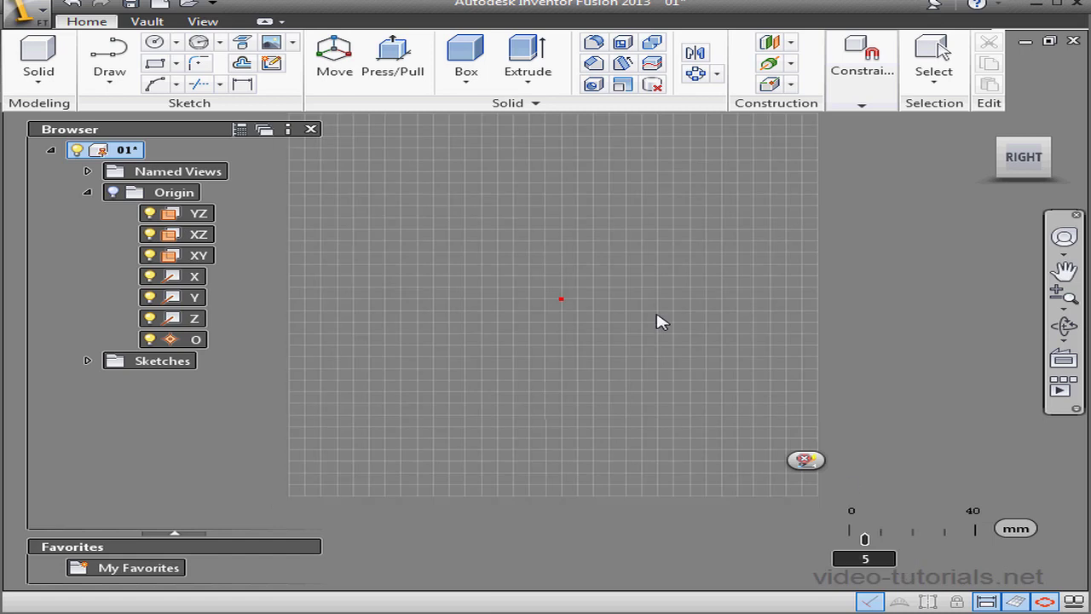
- Draw the profile's upper outline from the origin: a vertical line, a horizontal line, a short step down and a 62 mm horizontal line
{"action": "left_click", "coordinate": [109, 51]}
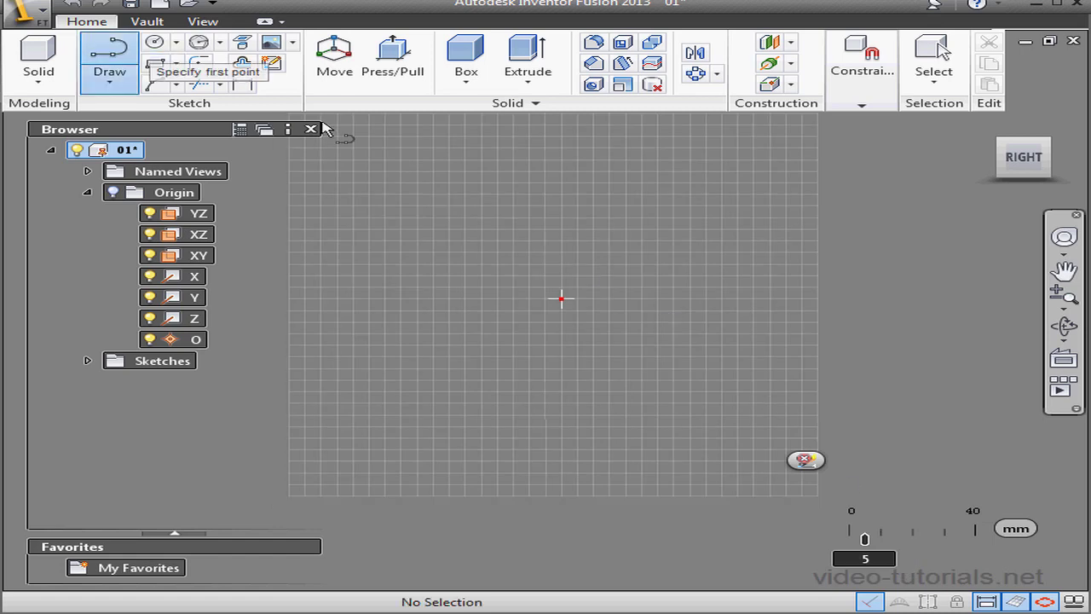
{"action": "left_click", "coordinate": [562, 299]}
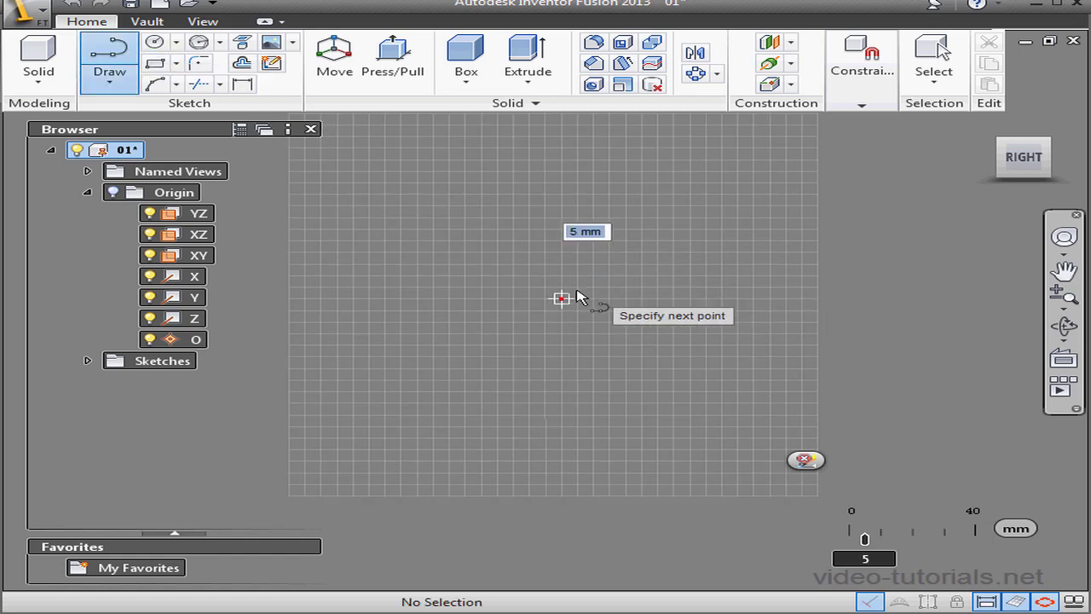
{"action": "left_click", "coordinate": [562, 195]}
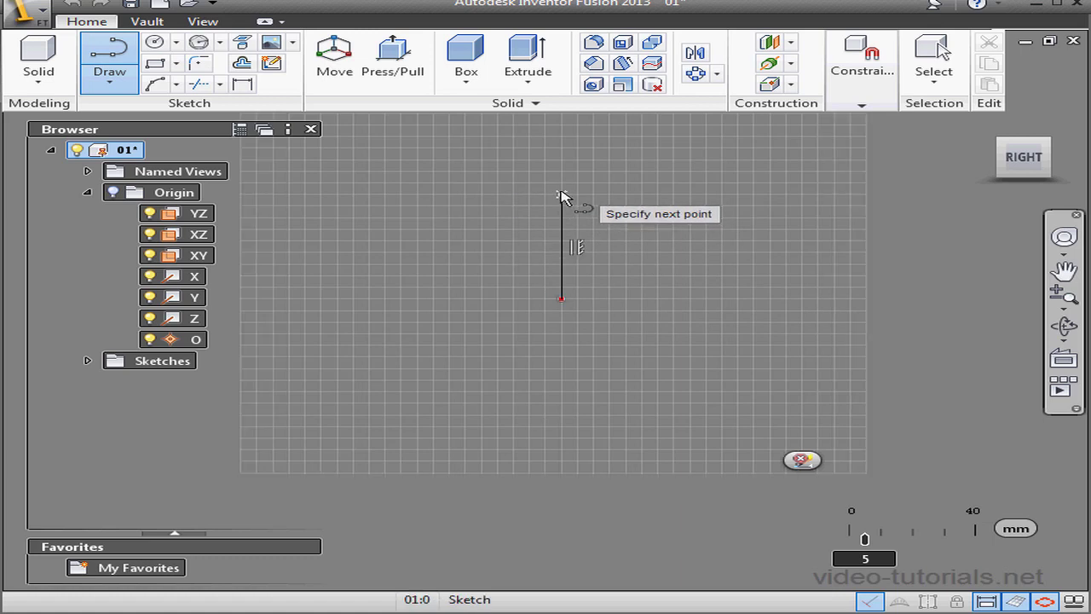
{"action": "left_click", "coordinate": [802, 194]}
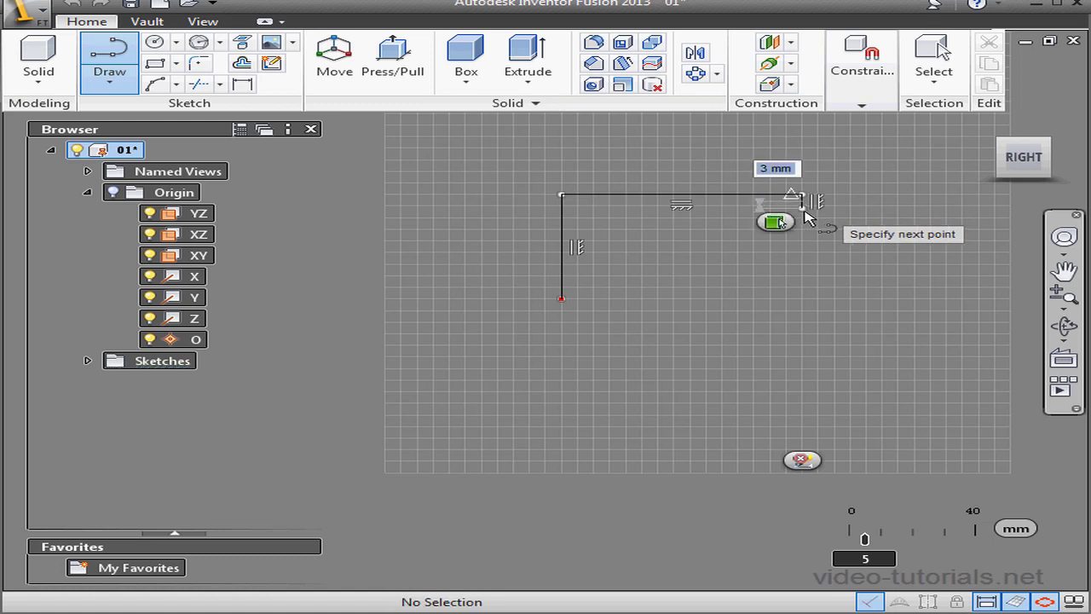
{"action": "middle_click_drag", "start_coordinate": [887, 227], "coordinate": [631, 236]}
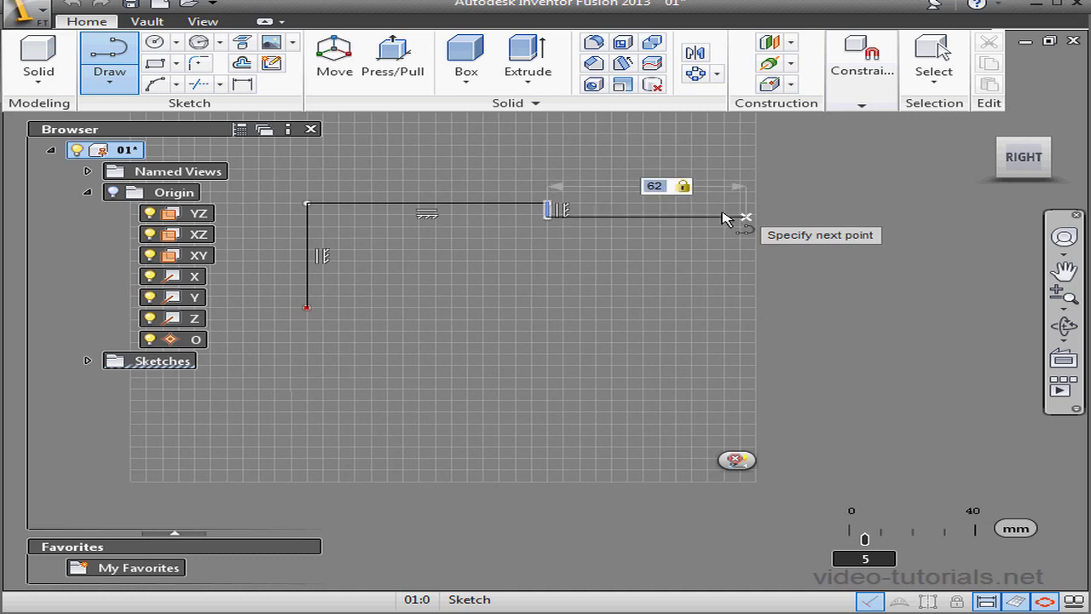
{"action": "key", "text": "Return"}
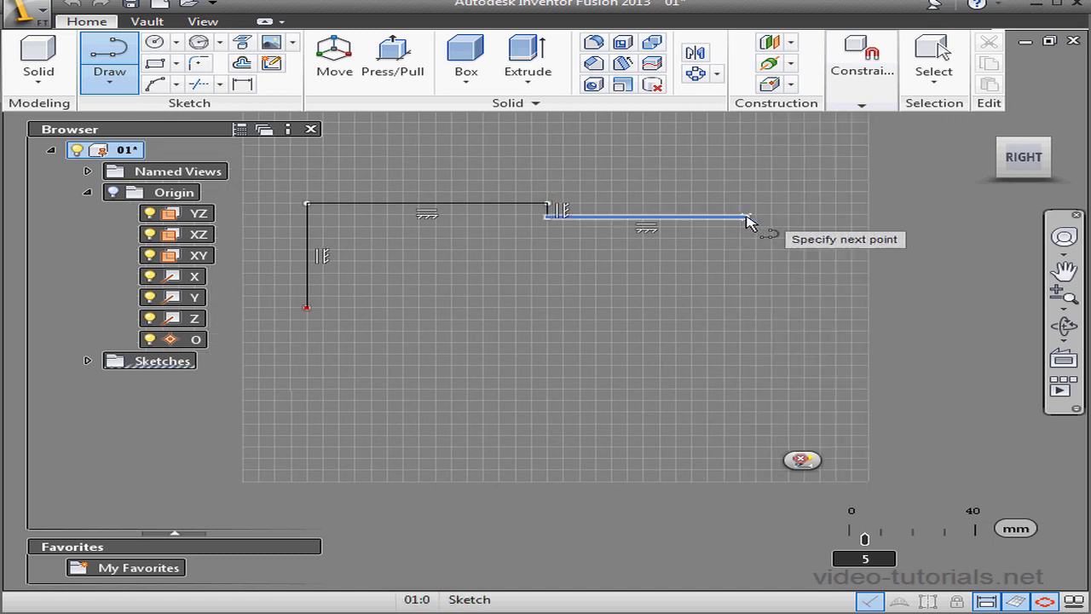
- Round the profile's end with a tangent arc, close the stepped lower outline back at the origin, and finish the sketch
{"action": "left_click_drag", "start_coordinate": [747, 218], "coordinate": [752, 273]}
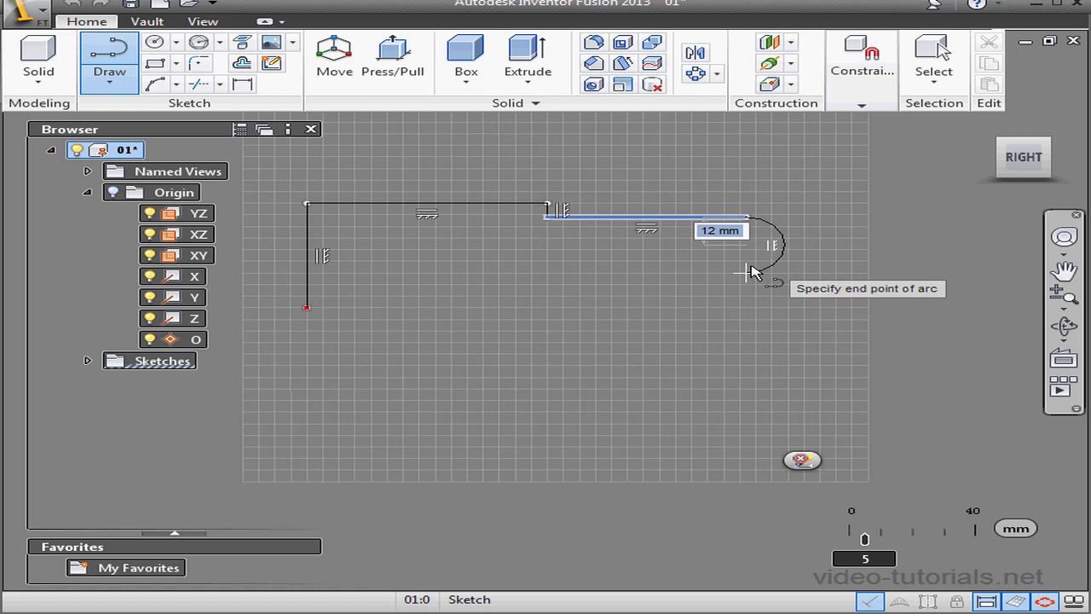
{"action": "left_click_drag", "start_coordinate": [750, 272], "coordinate": [748, 272]}
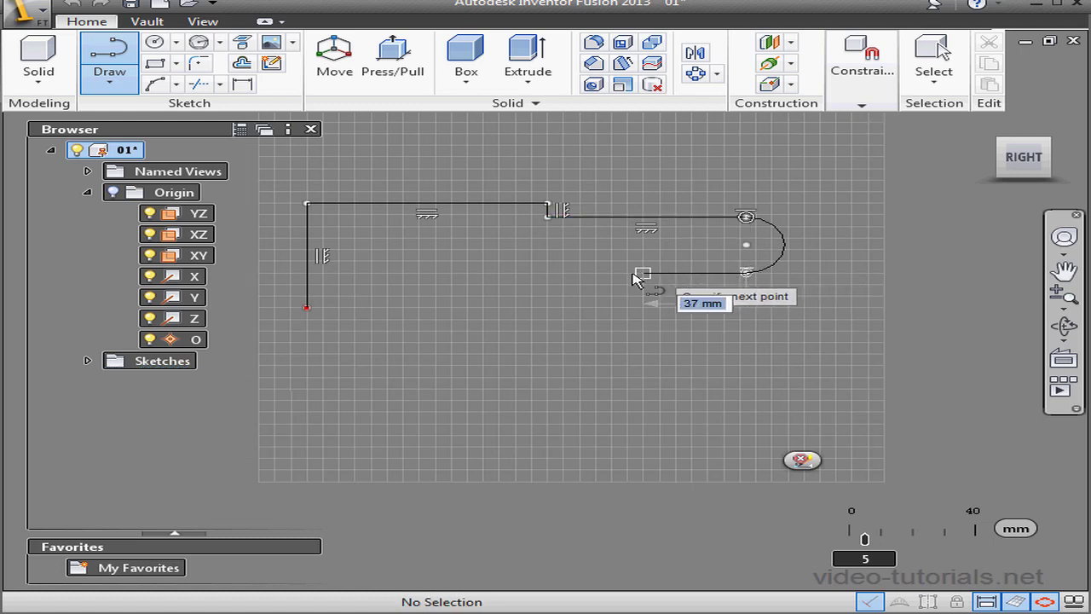
{"action": "left_click", "coordinate": [547, 273]}
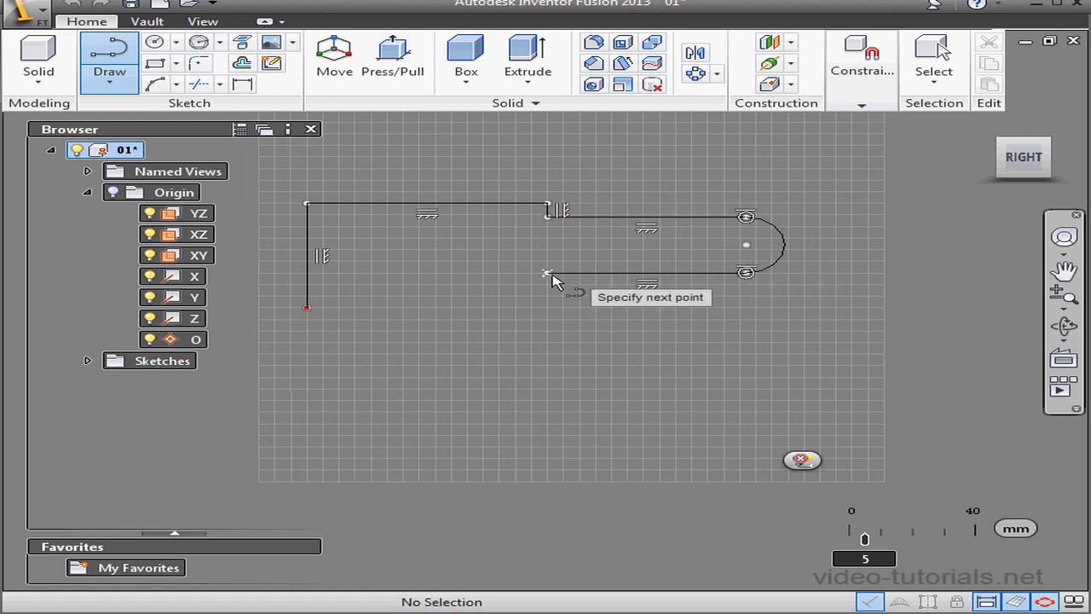
{"action": "left_click", "coordinate": [547, 307]}
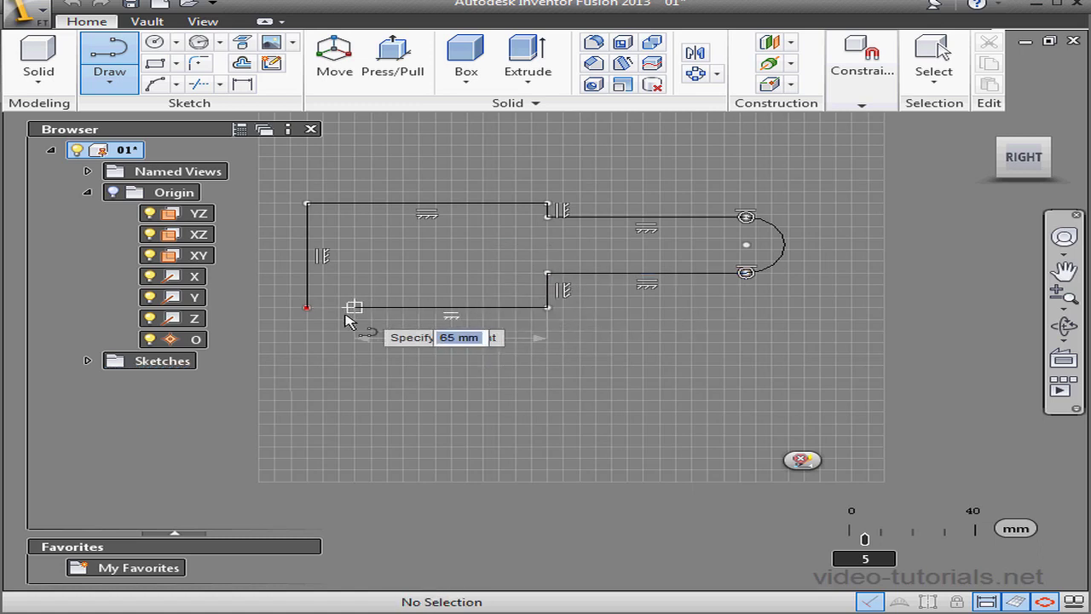
{"action": "left_click", "coordinate": [308, 308]}
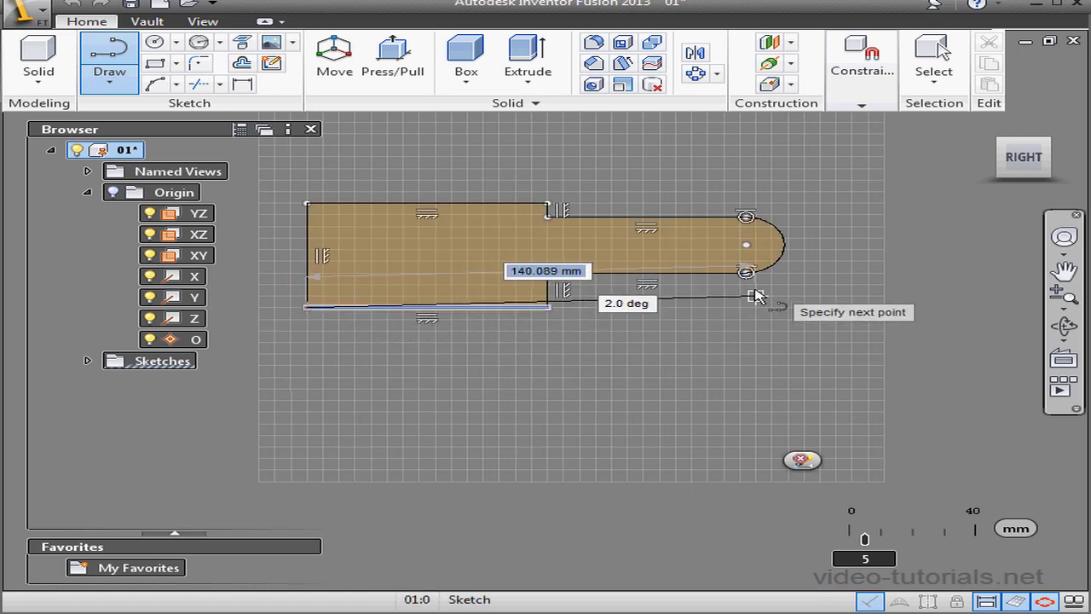
{"action": "key", "text": "Escape"}
{"action": "right_click", "coordinate": [845, 495]}
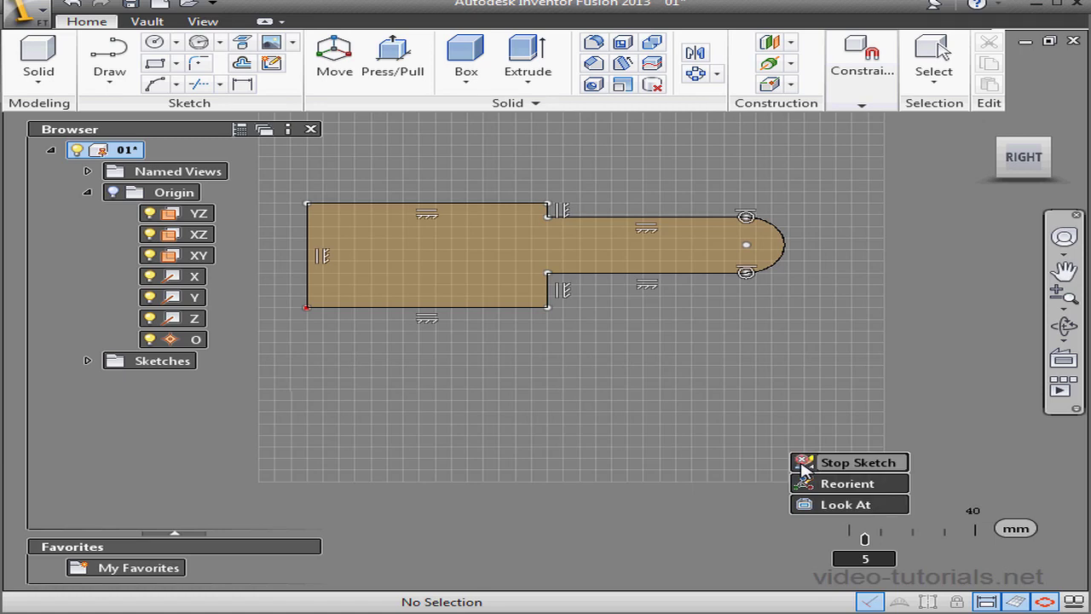
{"action": "left_click", "coordinate": [816, 463]}
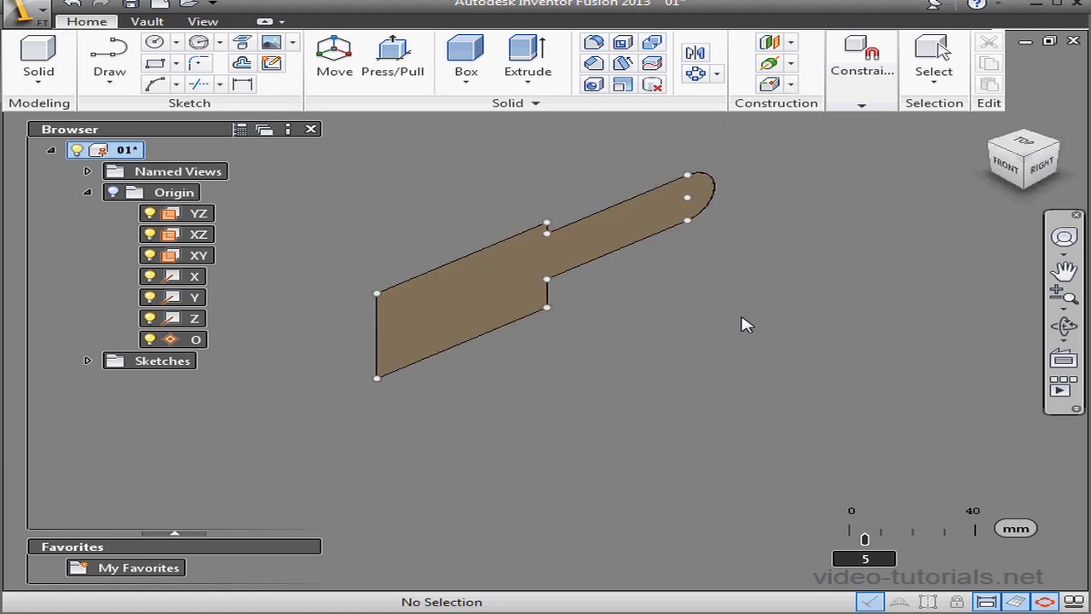
- Extrude the closed stepped profile by -60 mm in one direction with Join
{"action": "left_click", "coordinate": [528, 58]}
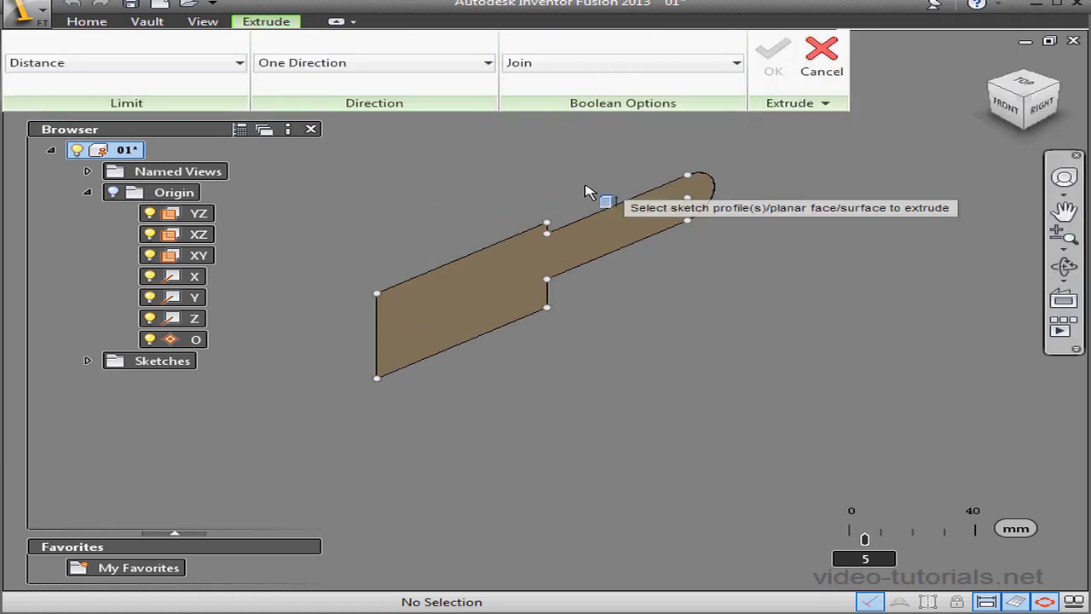
{"action": "left_click", "coordinate": [474, 319]}
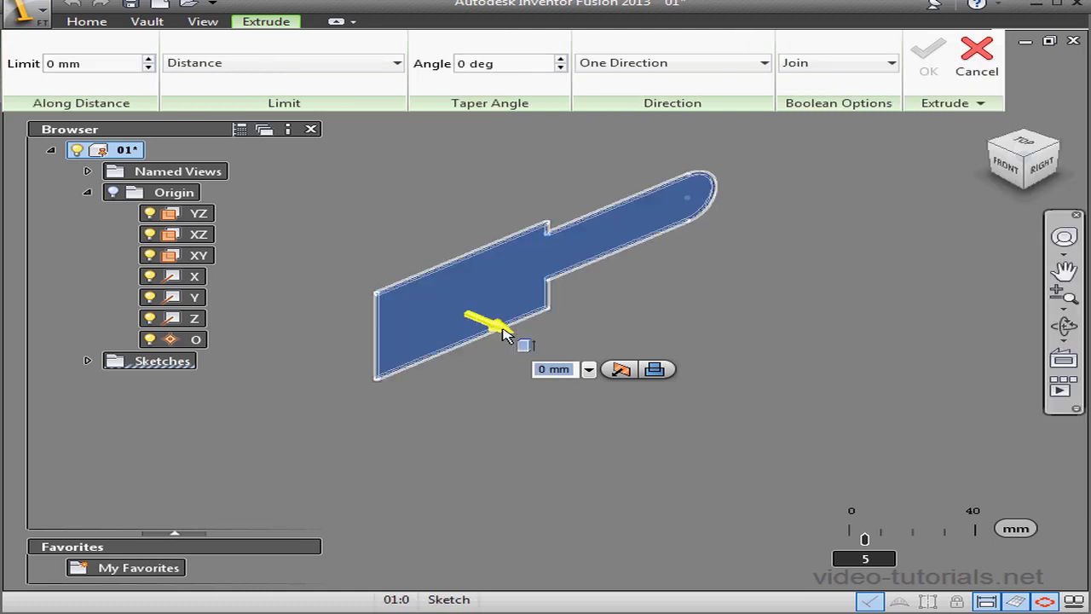
{"action": "left_click_drag", "start_coordinate": [503, 334], "coordinate": [364, 286]}
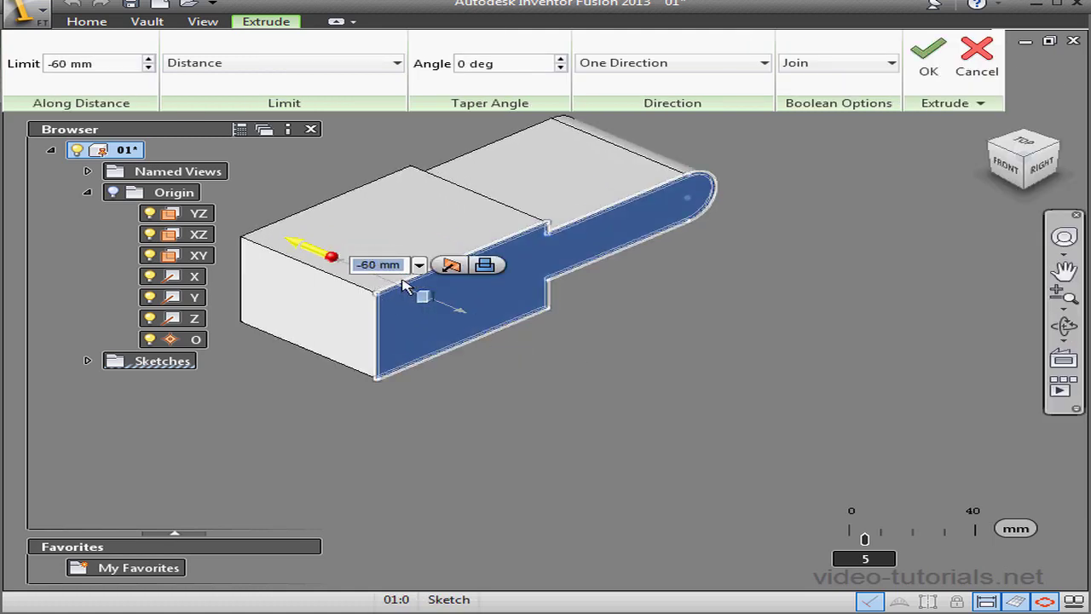
{"action": "left_click", "coordinate": [930, 61]}
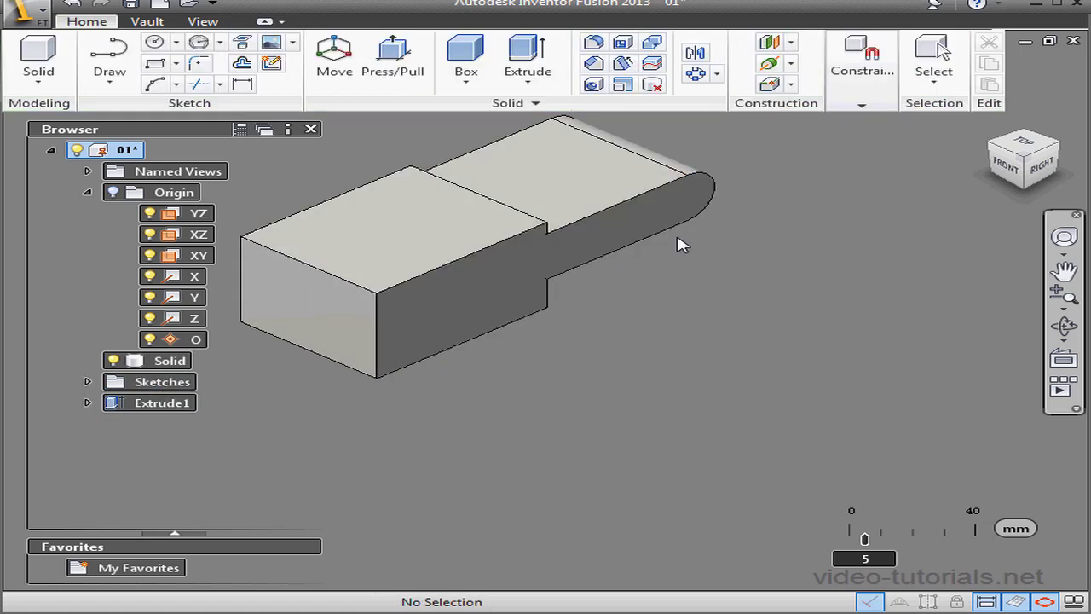
- Draft the thick block's top face by 5 degrees, using its flat front end face as the neutral plane
{"action": "left_click", "coordinate": [623, 65]}
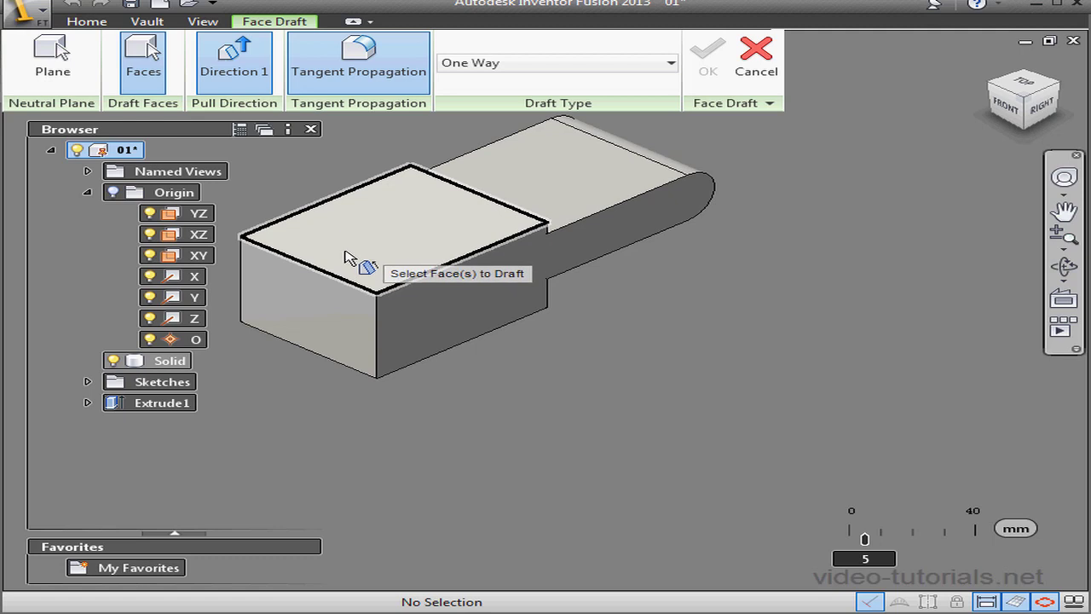
{"action": "left_click", "coordinate": [68, 73]}
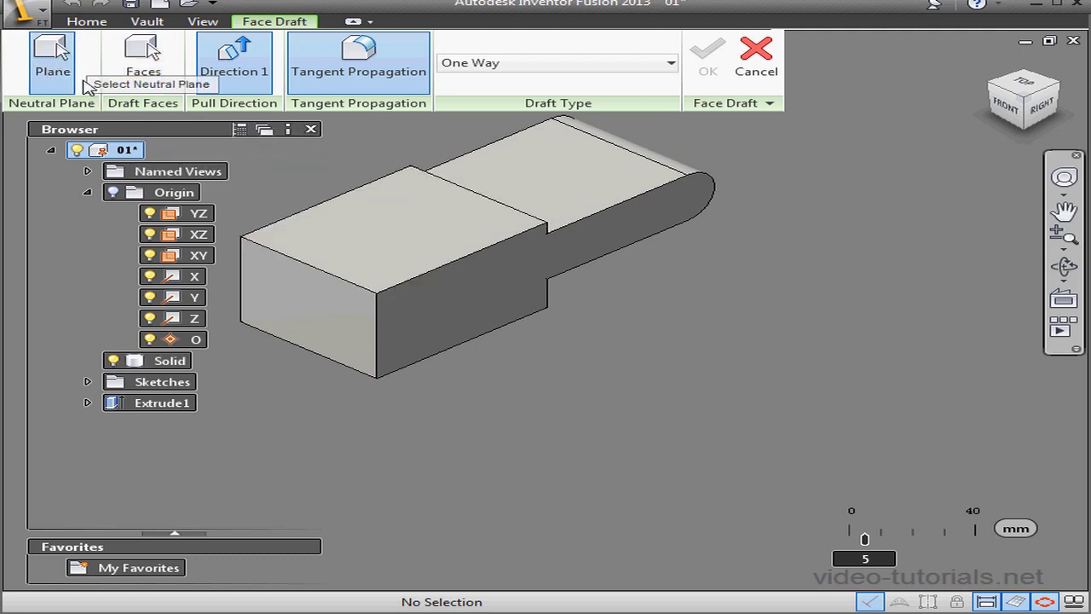
{"action": "left_click", "coordinate": [303, 324]}
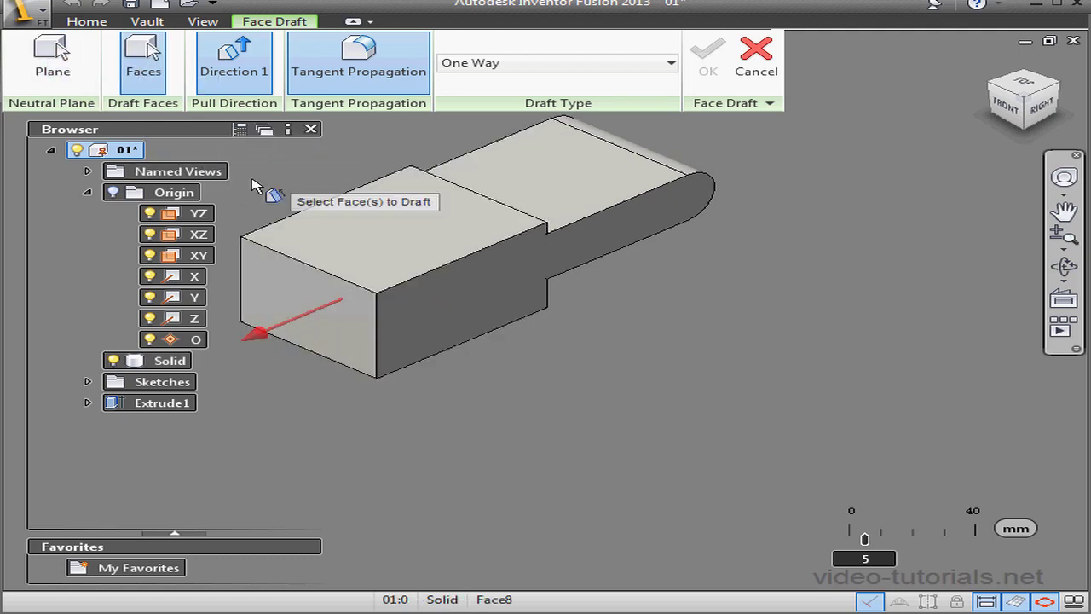
{"action": "left_click", "coordinate": [441, 241]}
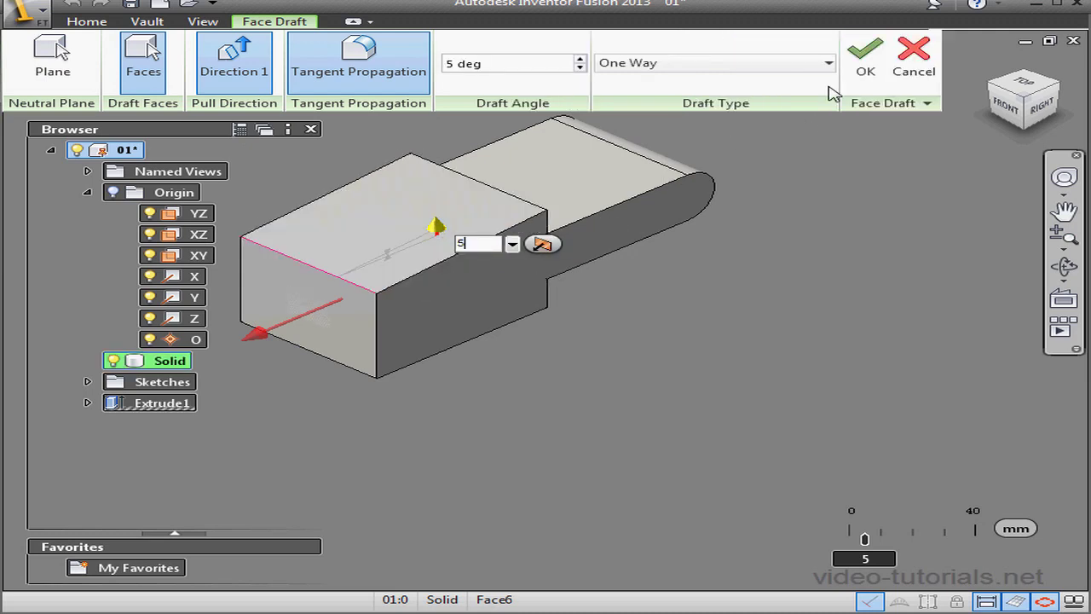
{"action": "left_click", "coordinate": [865, 60]}
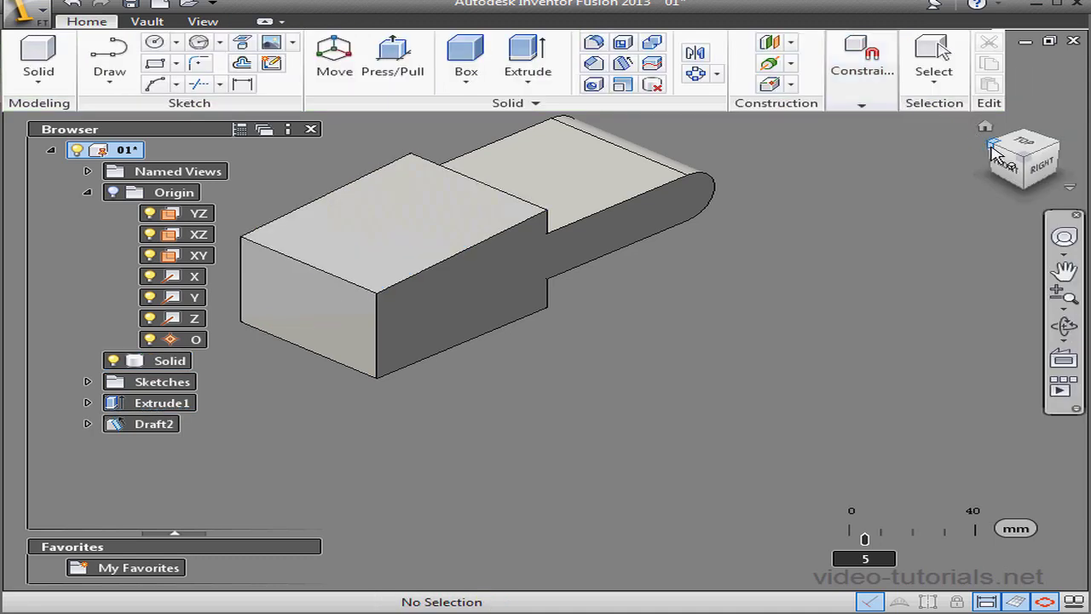
- Draft the solid's left side face by 5 degrees, using the flat front end face as the neutral plane
{"action": "left_click", "coordinate": [993, 152]}
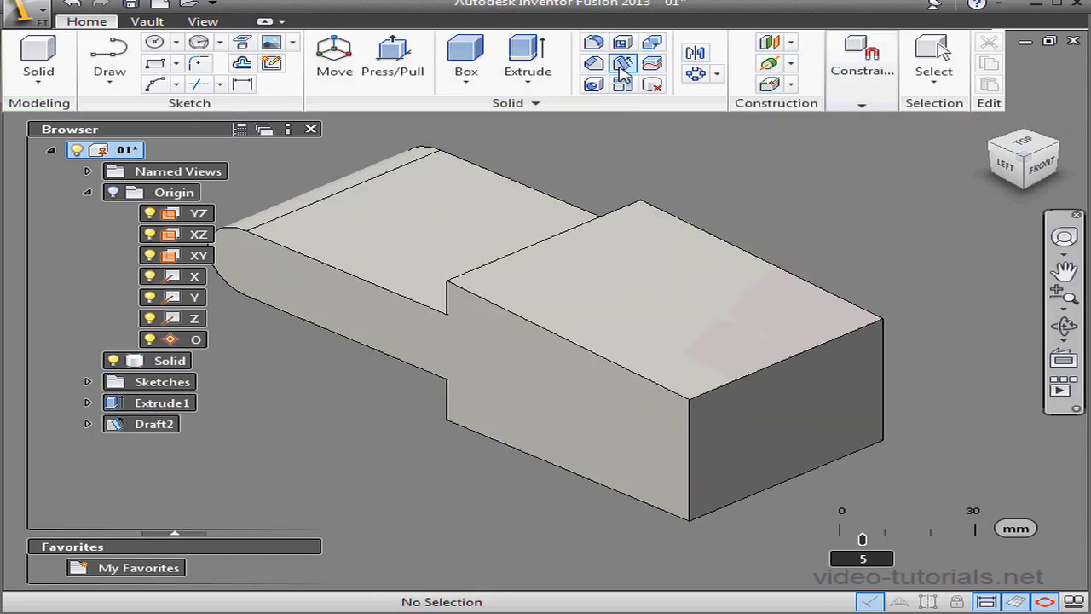
{"action": "left_click", "coordinate": [621, 68]}
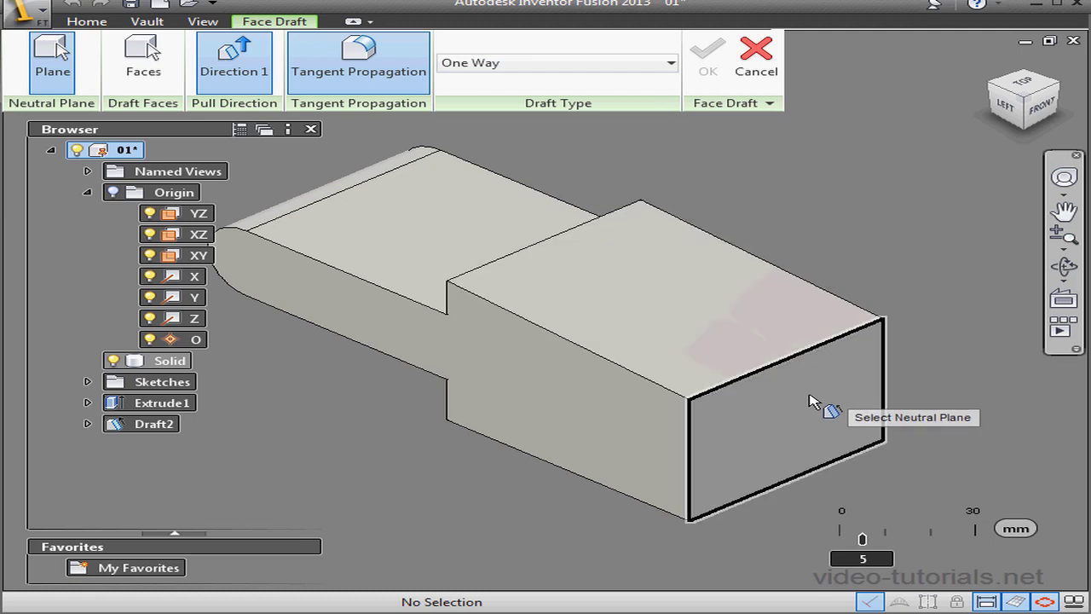
{"action": "left_click", "coordinate": [811, 403]}
{"action": "left_click", "coordinate": [601, 410]}
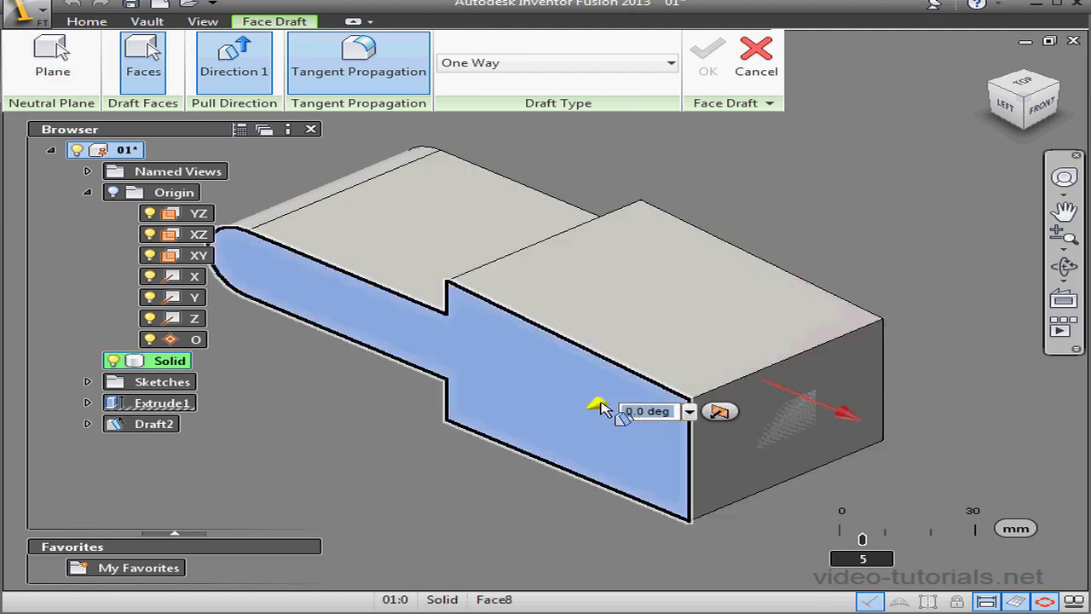
{"action": "type", "text": "5"}
{"action": "key", "text": "Return"}
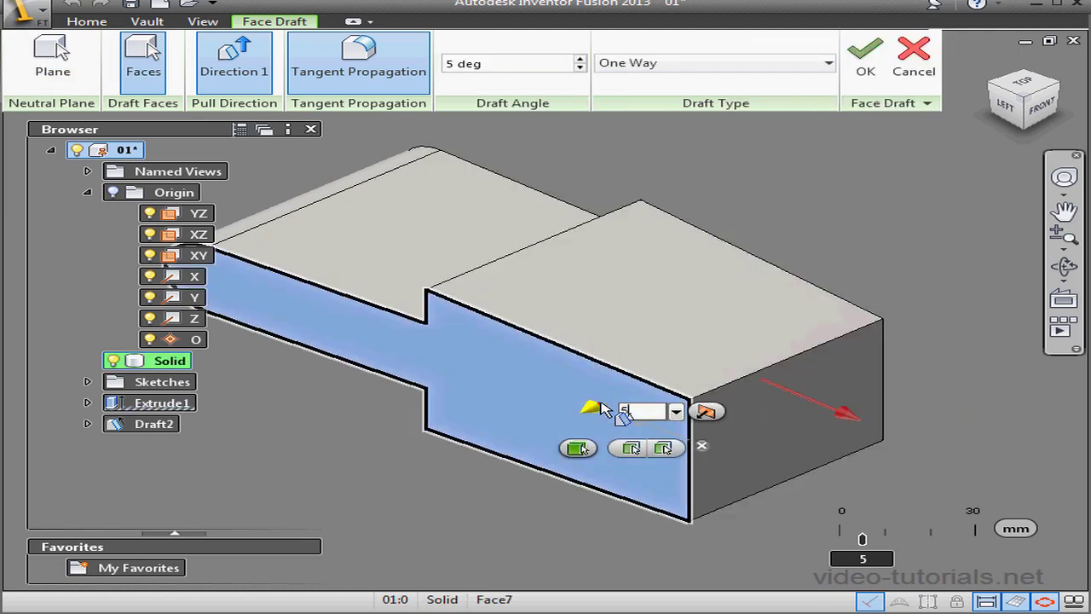
{"action": "left_click", "coordinate": [865, 64]}
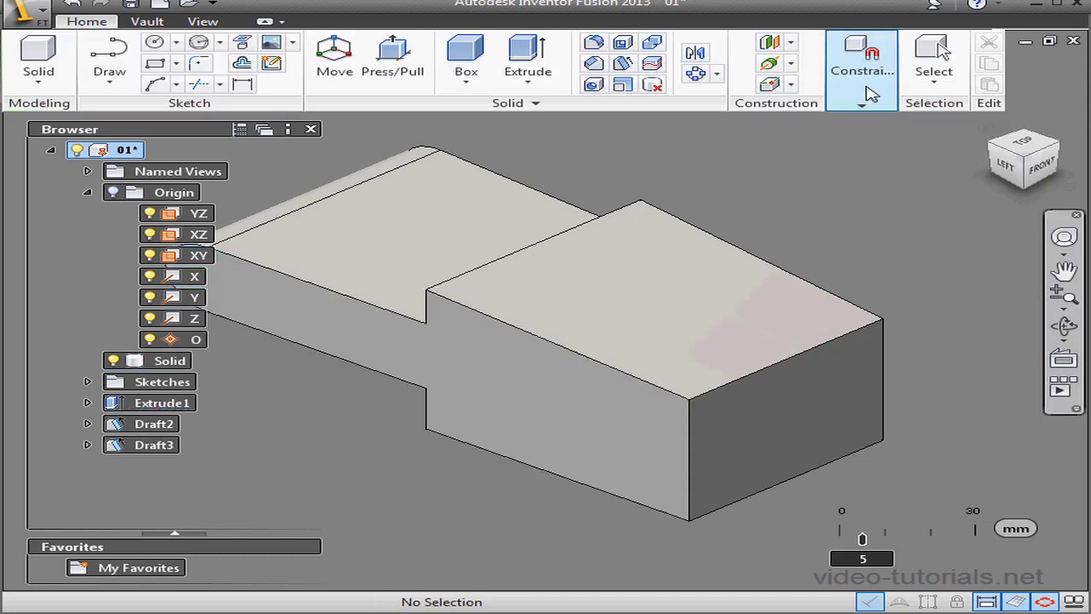
- Fillet the vertical edge between the front end face and the drafted left side with a 10 mm radius
{"action": "left_click", "coordinate": [986, 127]}
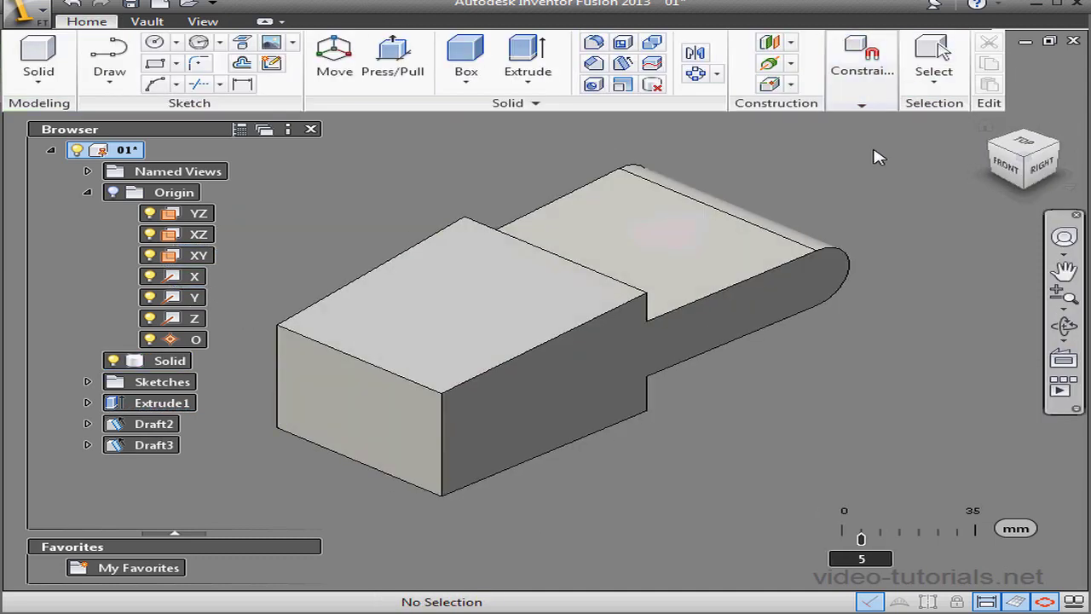
{"action": "left_click", "coordinate": [602, 44]}
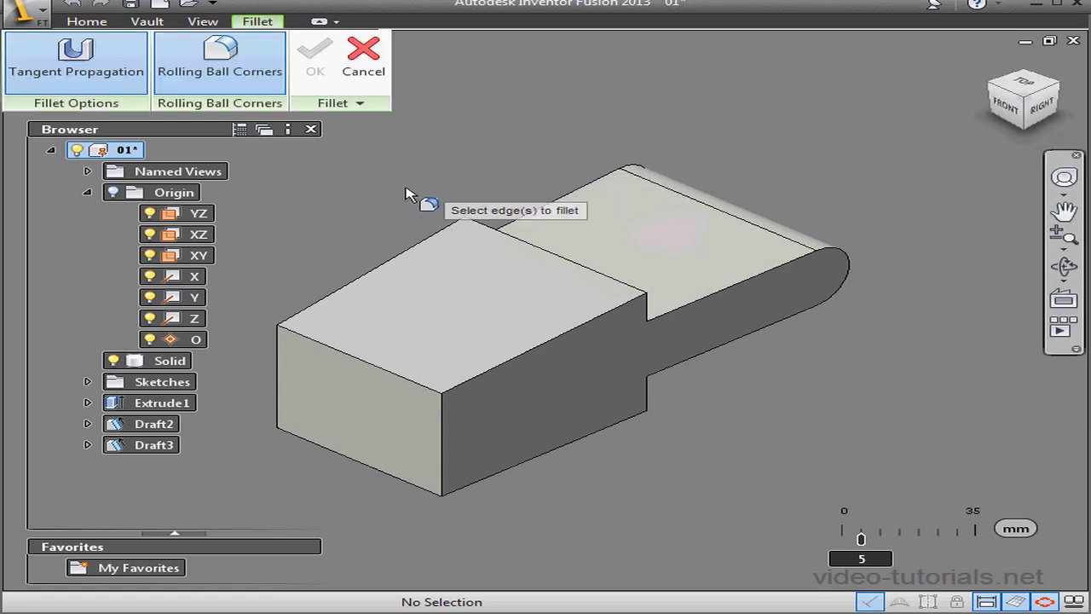
{"action": "left_click", "coordinate": [278, 359]}
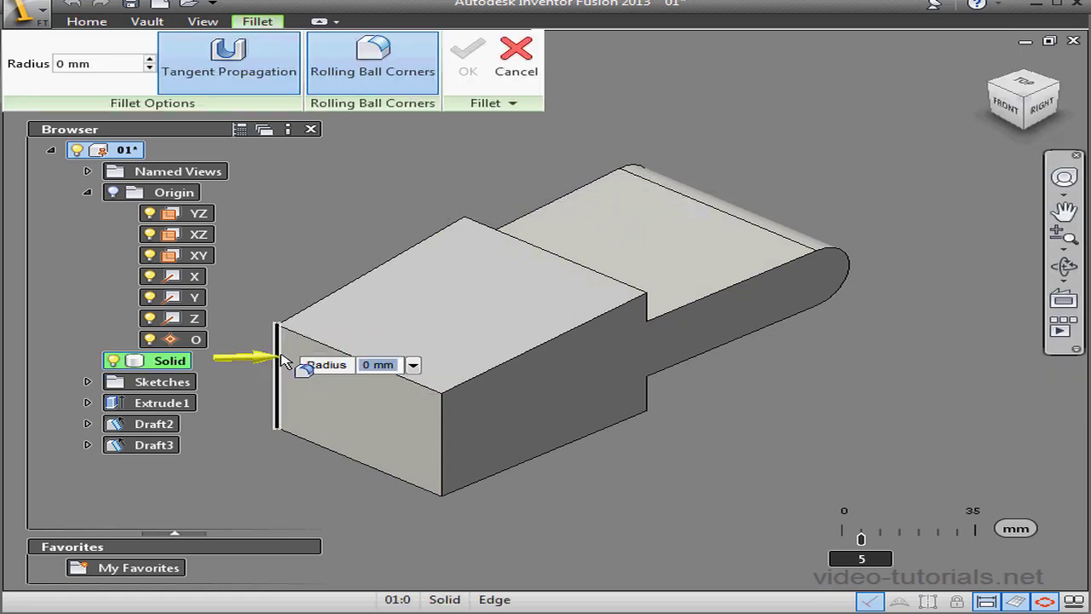
{"action": "type", "text": "10"}
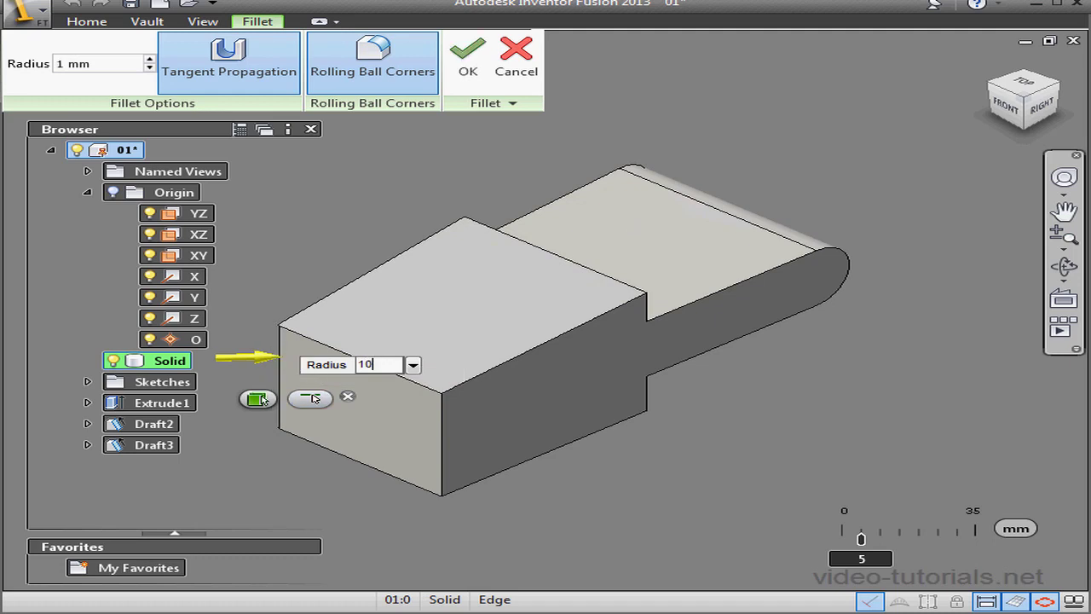
{"action": "key", "text": "Return"}
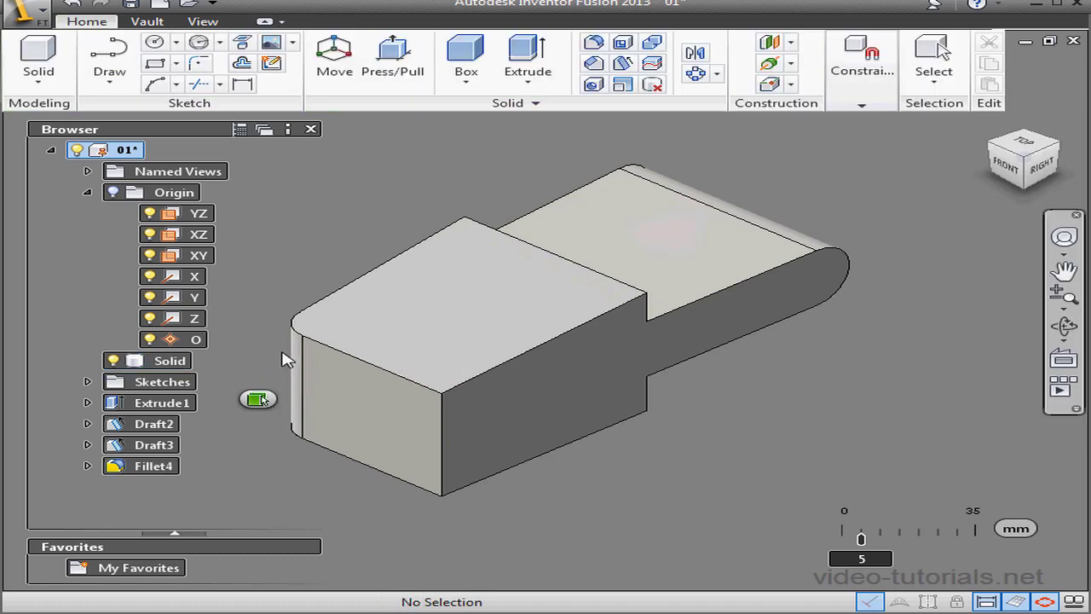
- Fillet the thick block's top edge chain along the front, rounded corner and left side with a 3 mm radius
{"action": "left_click", "coordinate": [595, 44]}
{"action": "left_click", "coordinate": [394, 376]}
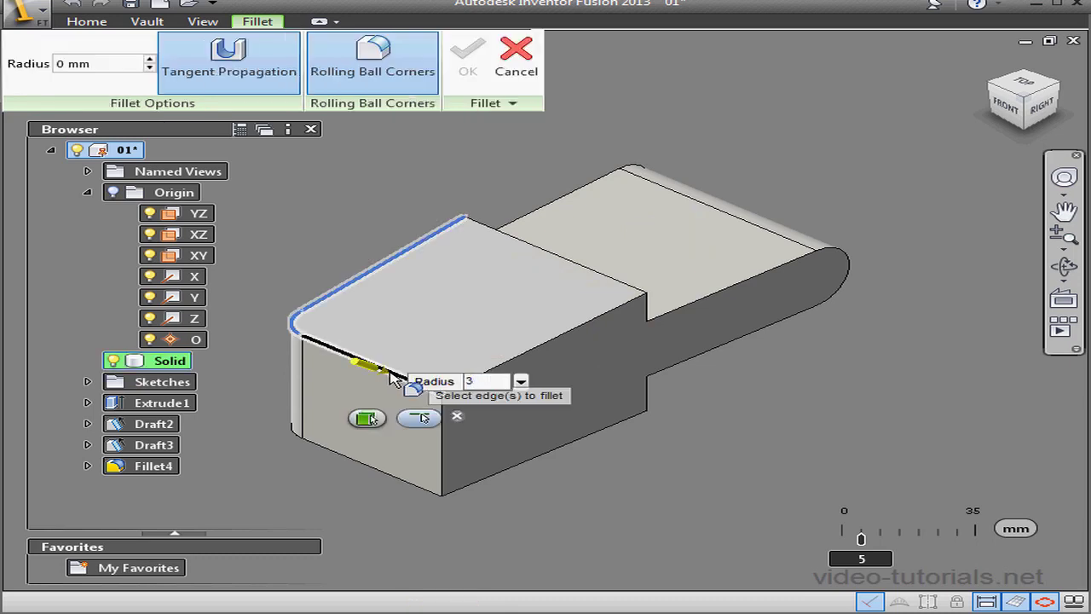
{"action": "type", "text": "3"}
{"action": "key", "text": "Return"}
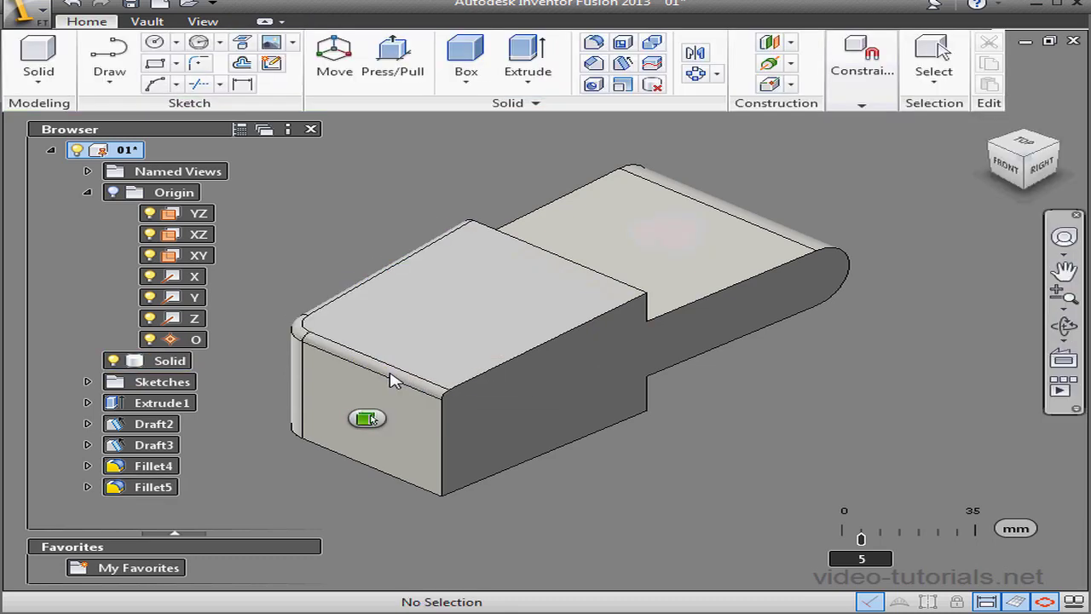
- Fillet the inner step edges where the thinner arm meets the thick block with a 1 mm radius
{"action": "left_click", "coordinate": [594, 44]}
{"action": "left_click", "coordinate": [648, 325]}
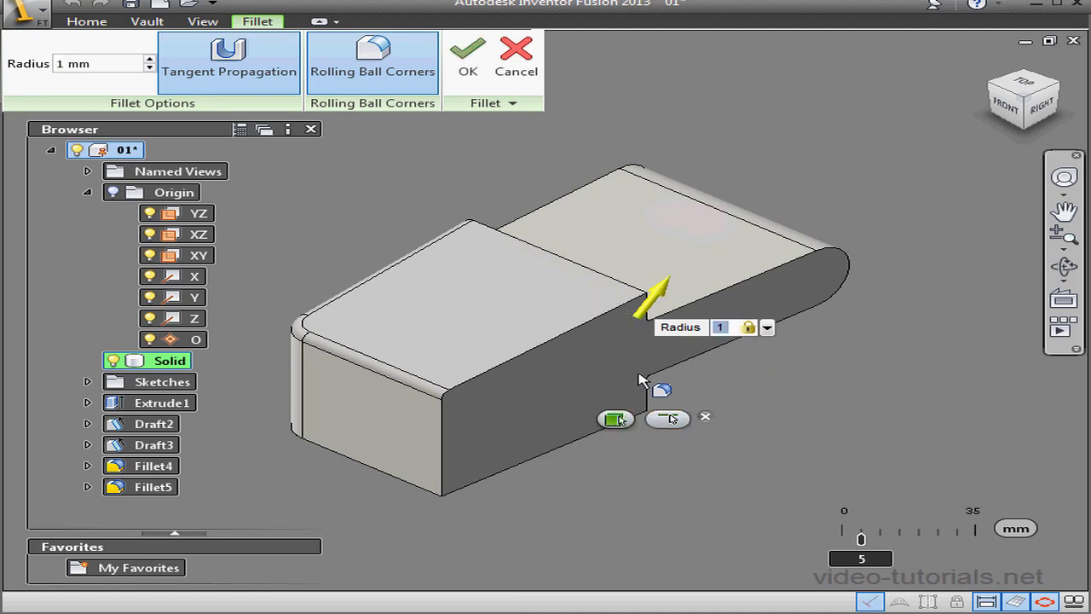
{"action": "key", "text": "Return"}
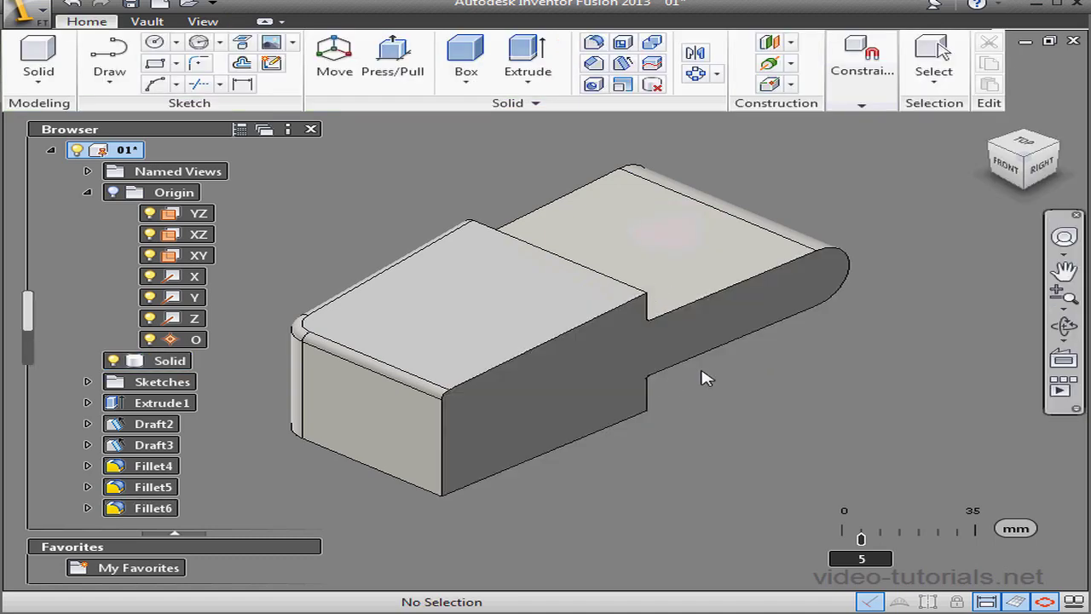
- Shell the solid 2 mm to the inside, removing the arm, step, right side and block underside faces
{"action": "left_click", "coordinate": [729, 273]}
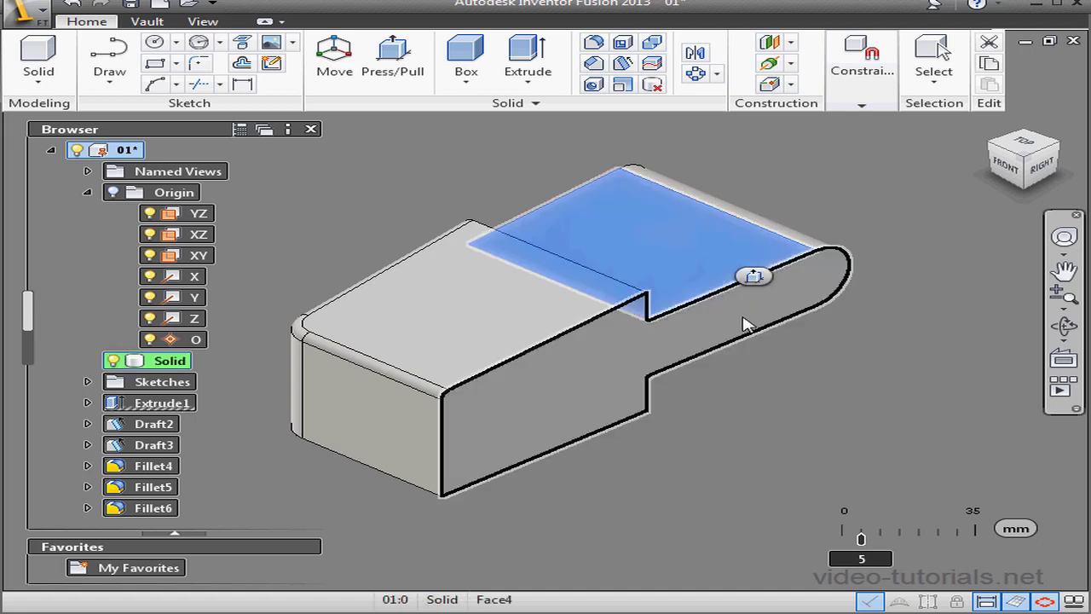
{"action": "left_click", "coordinate": [738, 312]}
{"action": "left_click", "coordinate": [1028, 192]}
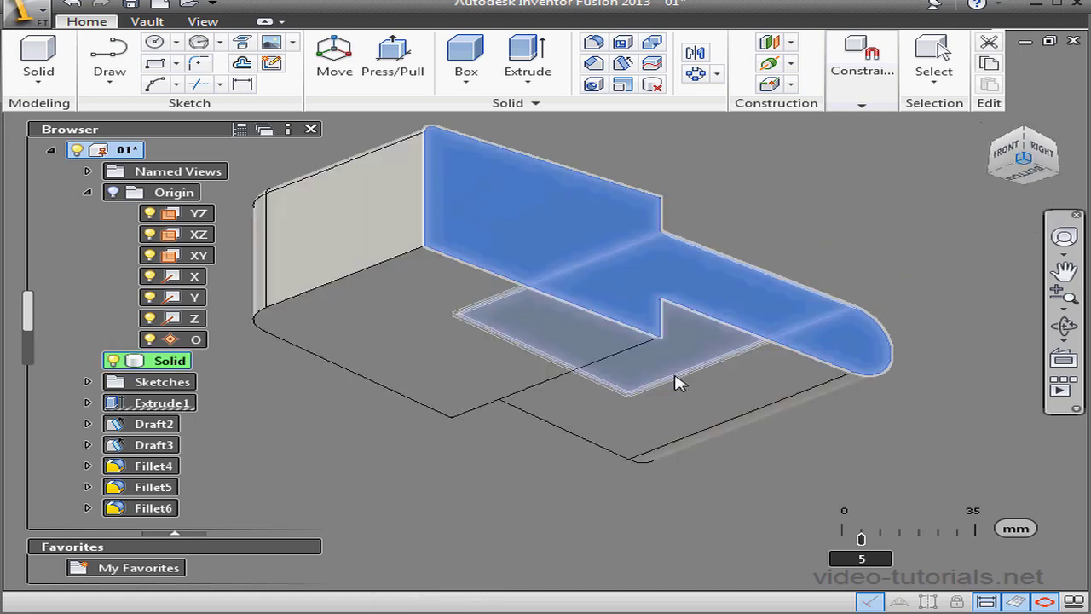
{"action": "left_click", "coordinate": [580, 339]}
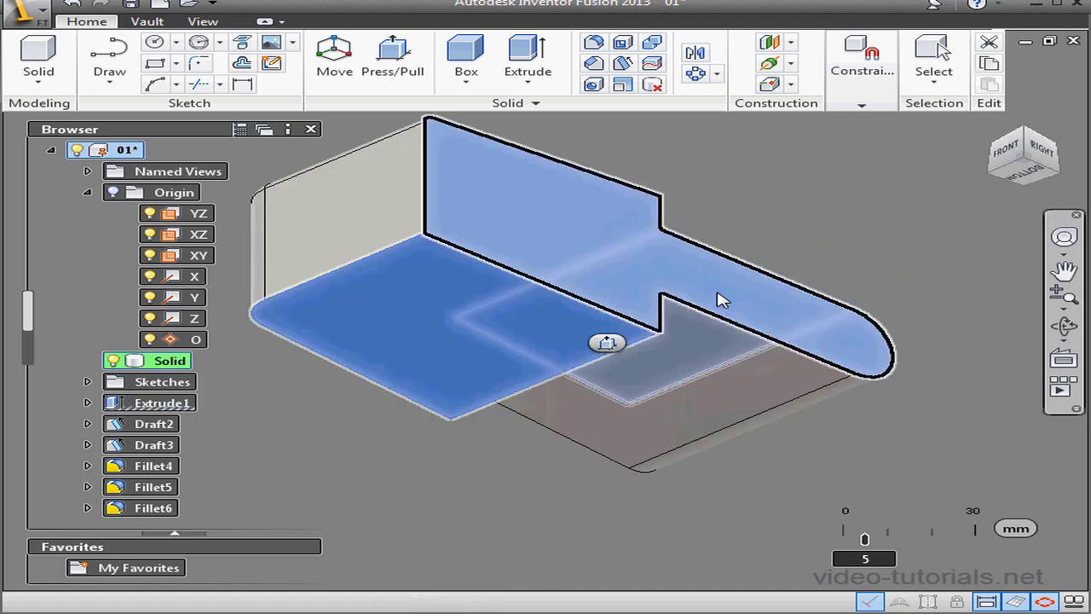
{"action": "left_click", "coordinate": [623, 44]}
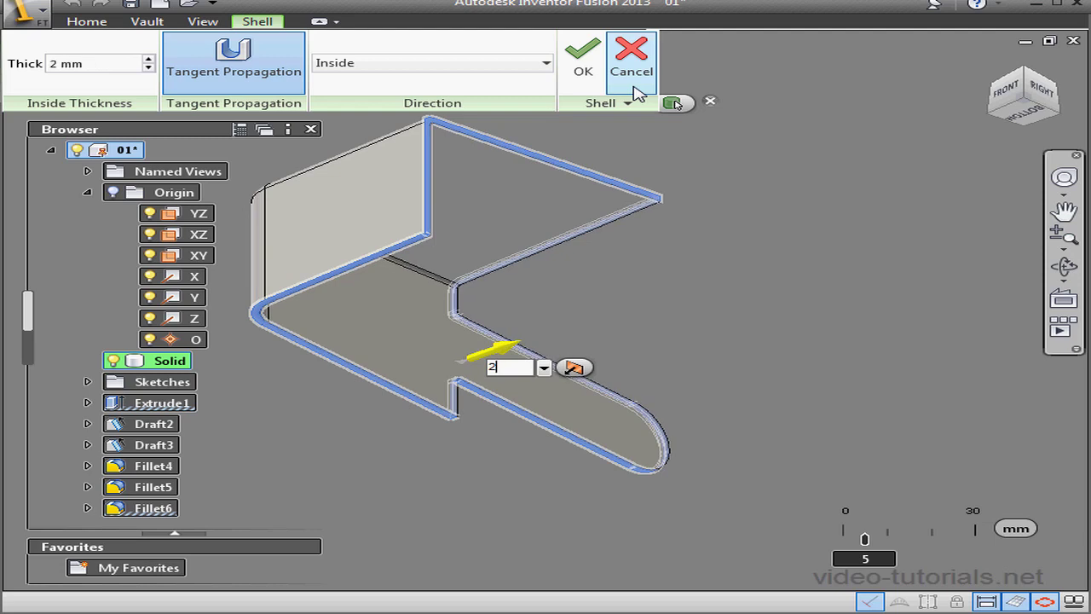
{"action": "left_click", "coordinate": [634, 90]}
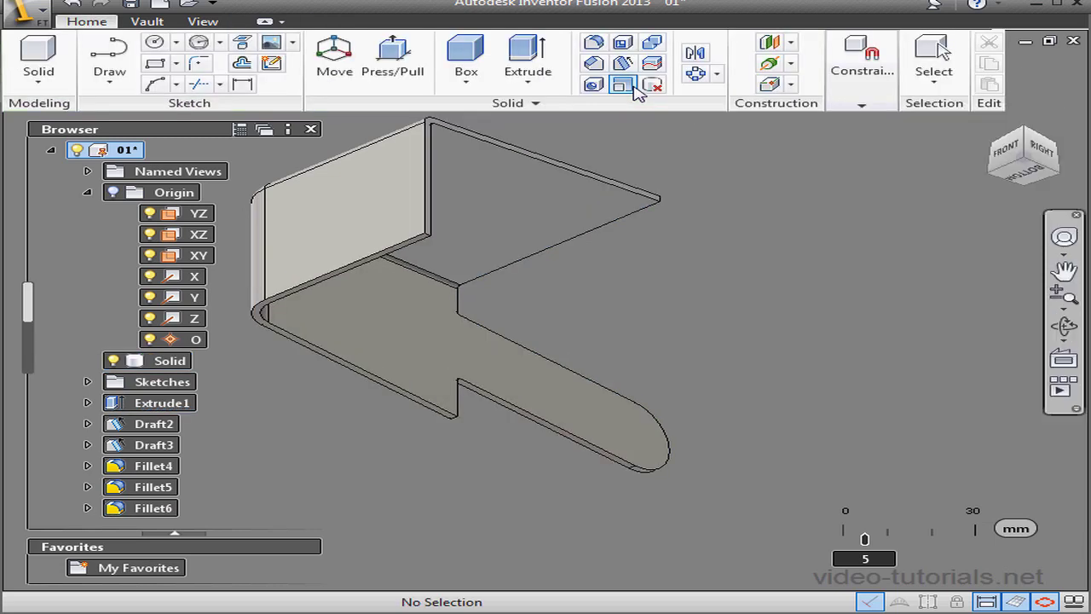
- Start a new sketch on the outer face of the front wall and view it straight on
{"action": "left_click", "coordinate": [396, 205]}
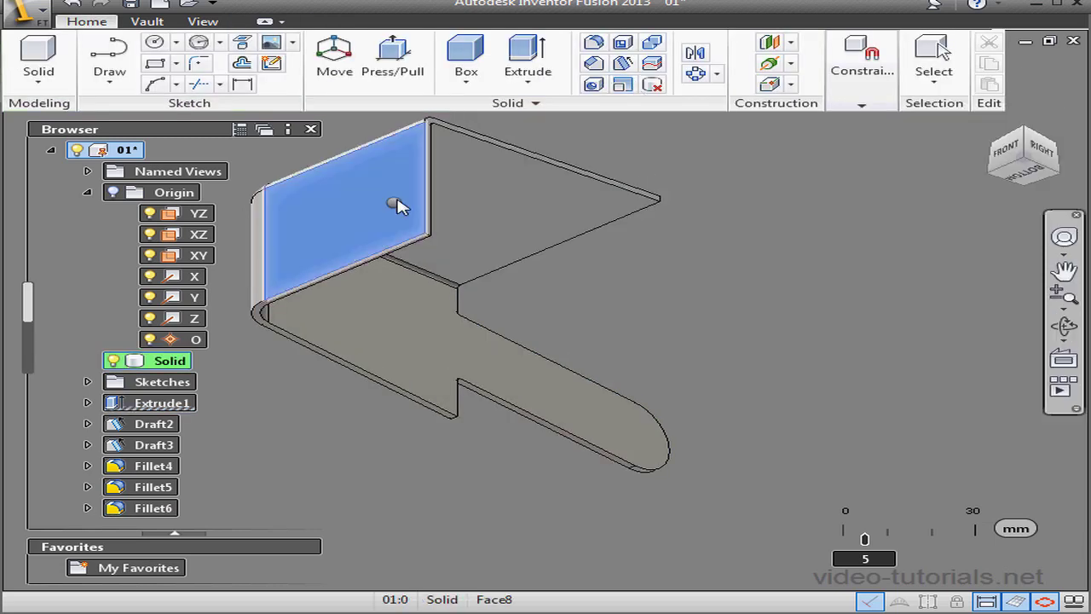
{"action": "right_click", "coordinate": [397, 203]}
{"action": "mouse_move", "coordinate": [416, 282]}
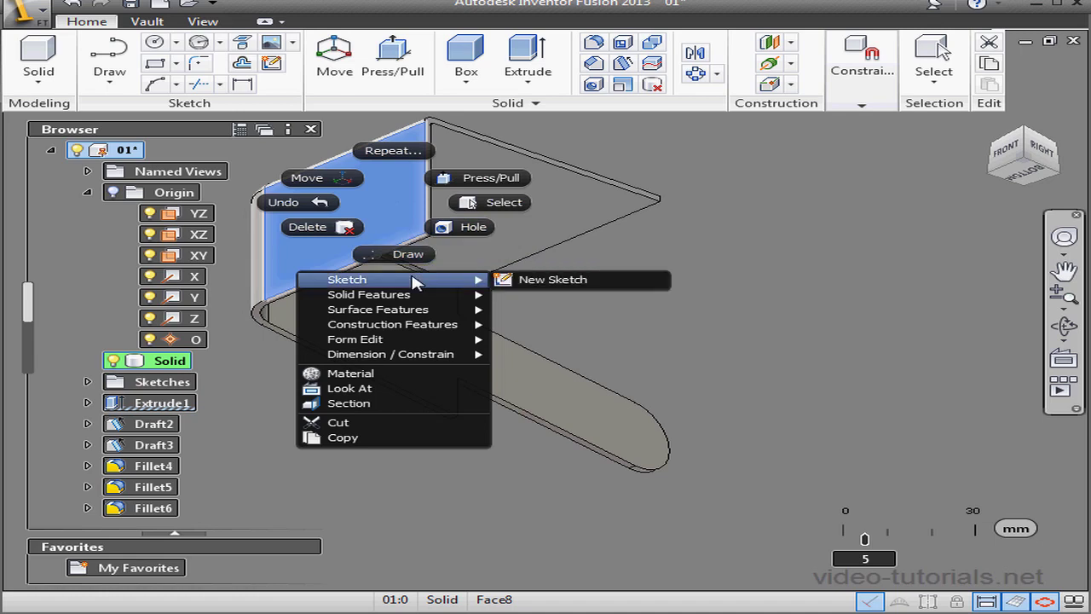
{"action": "left_click", "coordinate": [550, 281]}
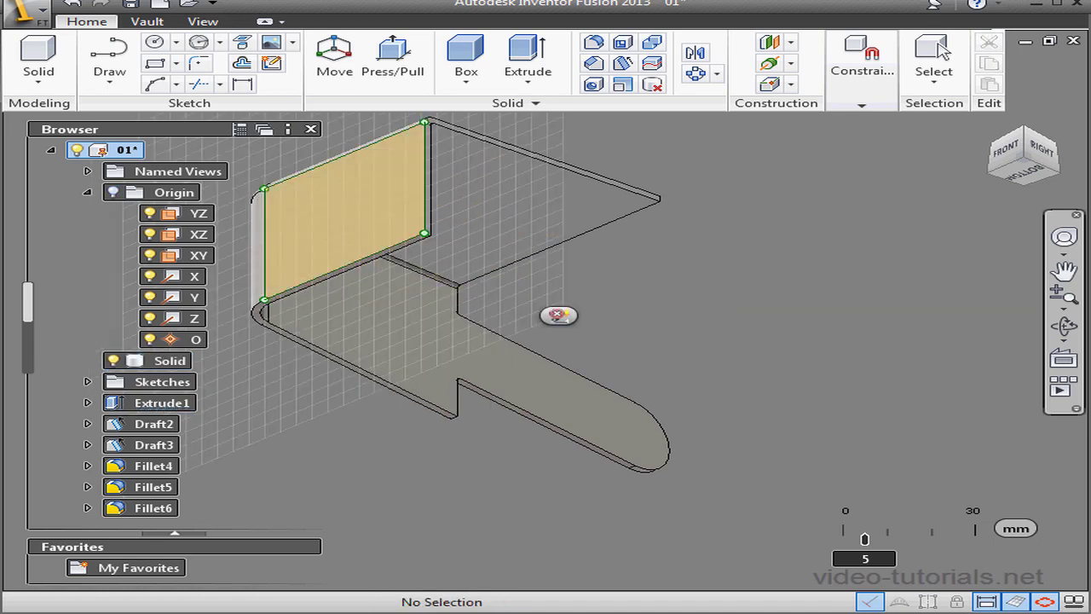
{"action": "left_click", "coordinate": [404, 219]}
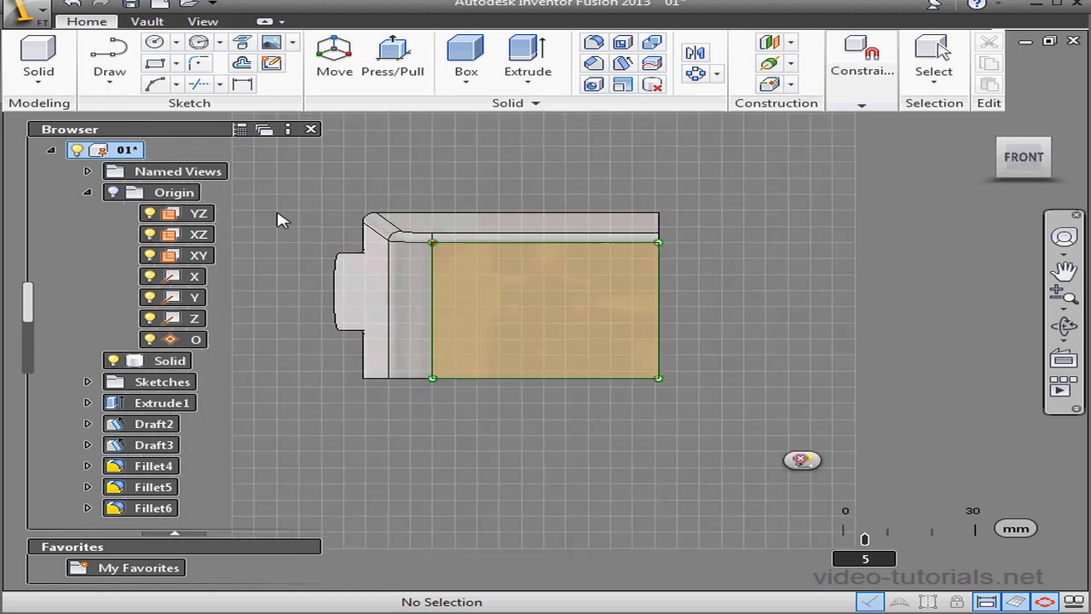
- Draw a rectangle 40 mm wide and 30 mm high from the front face's lower right corner and finish the sketch
{"action": "left_click", "coordinate": [154, 63]}
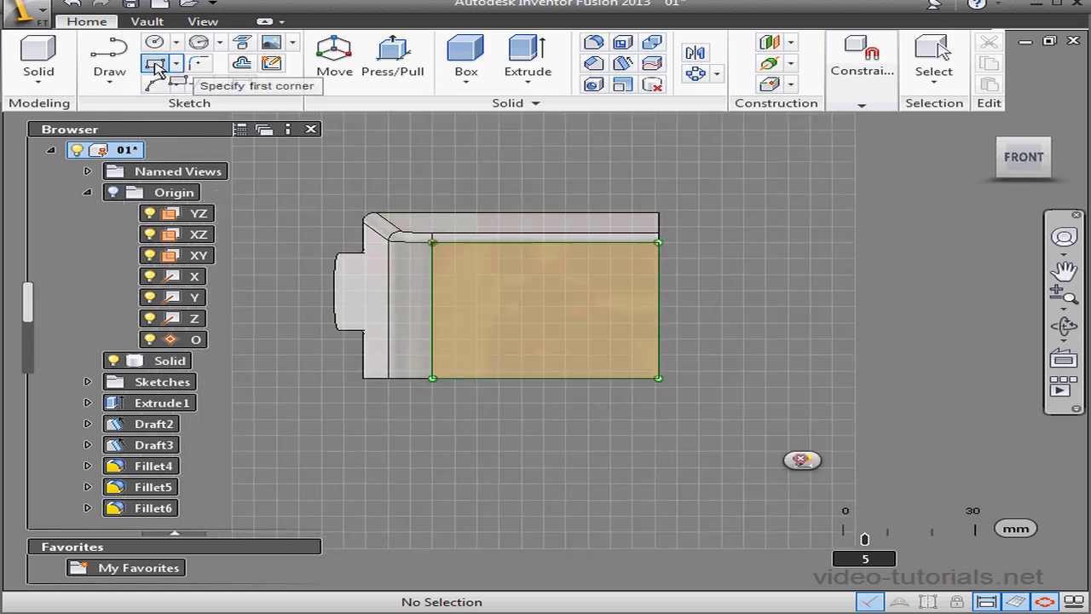
{"action": "left_click", "coordinate": [658, 378]}
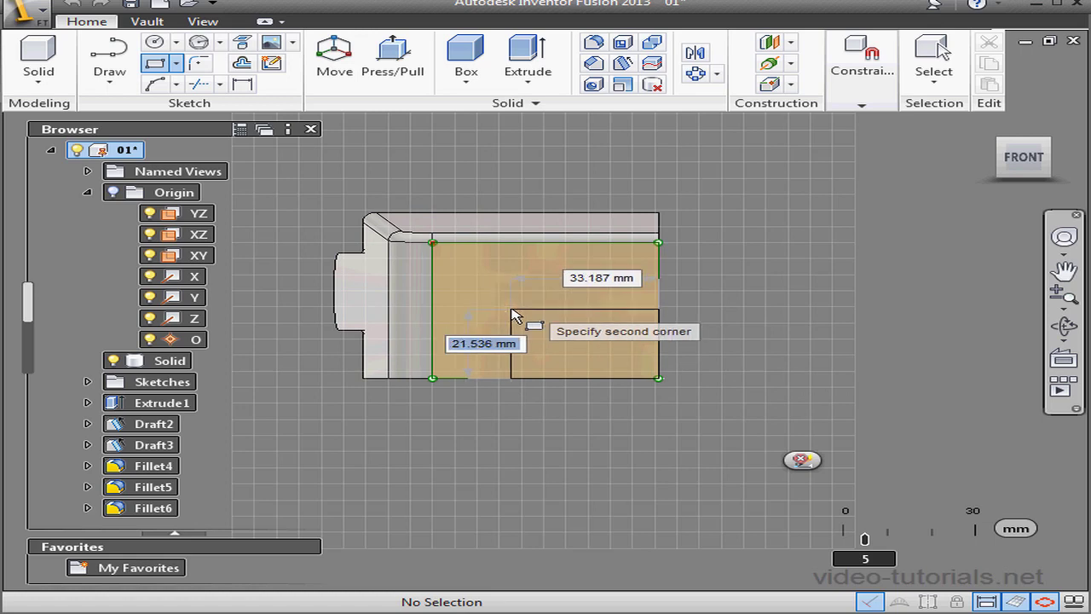
{"action": "type", "text": "30"}
{"action": "key", "text": "Tab"}
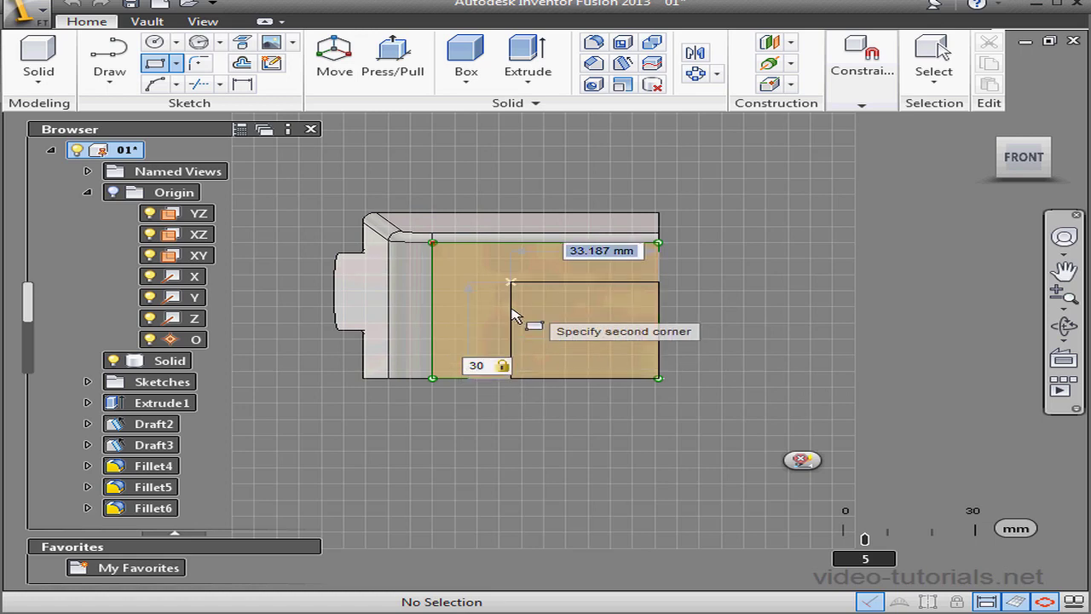
{"action": "type", "text": "40"}
{"action": "key", "text": "Tab"}
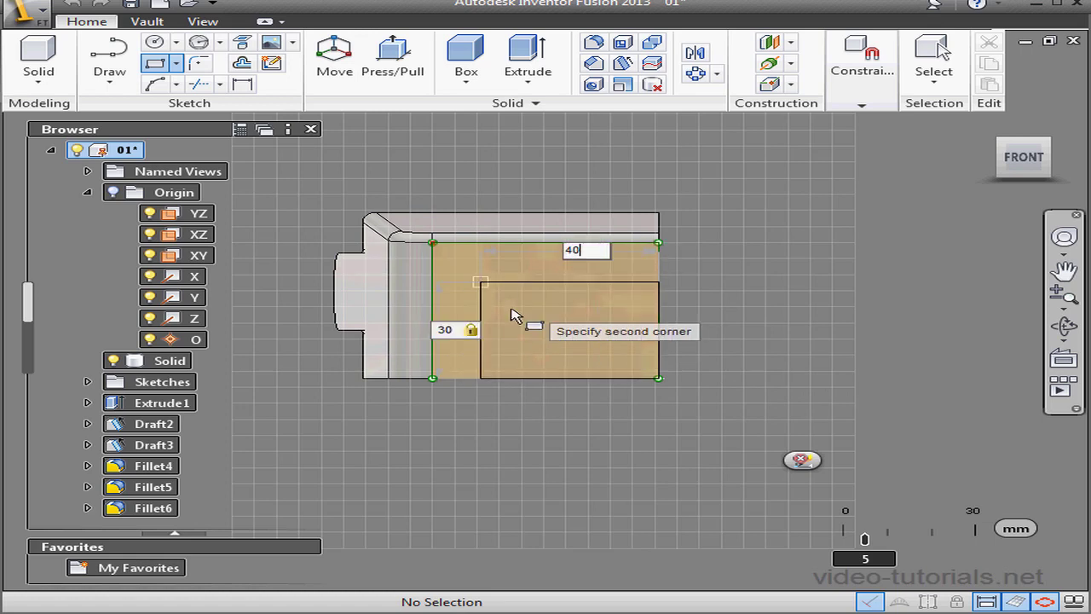
{"action": "key", "text": "Return"}
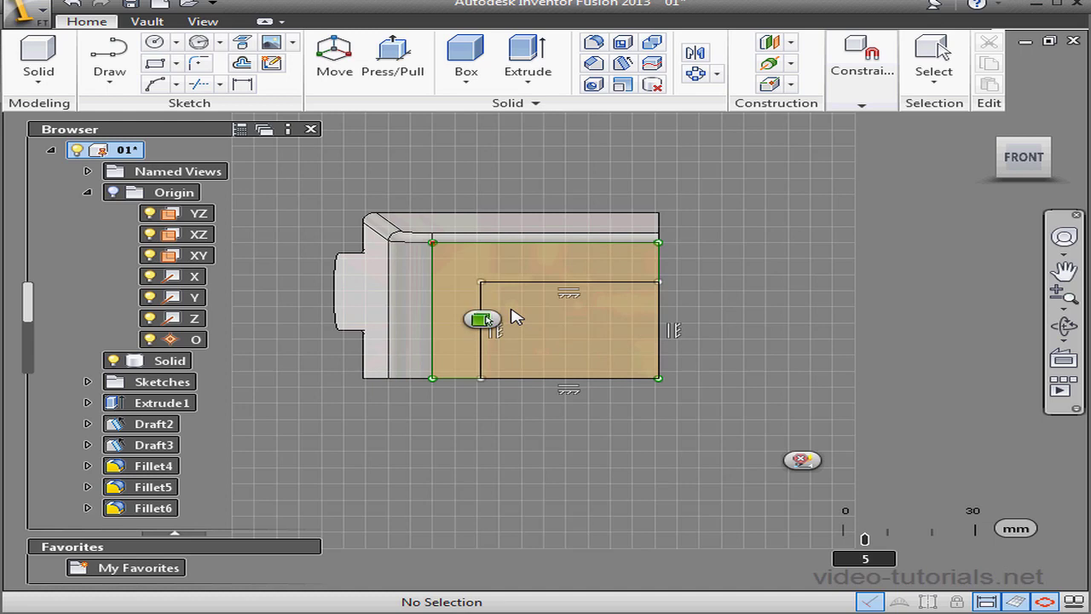
{"action": "left_click", "coordinate": [805, 461]}
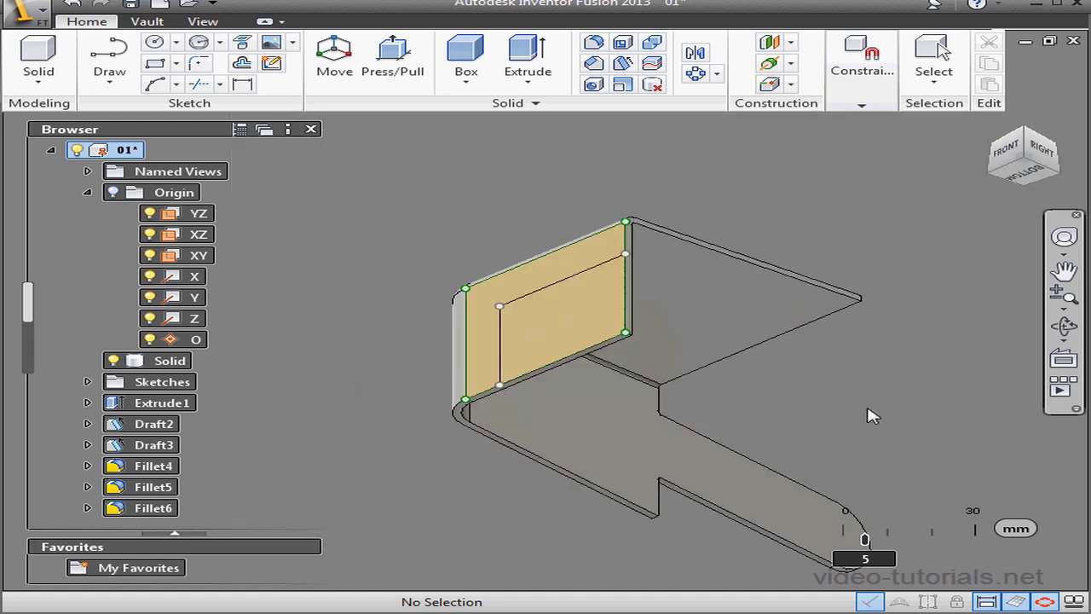
- Extrude the rectangle inward through the front wall to cut away its lower right portion
{"action": "left_click", "coordinate": [986, 128]}
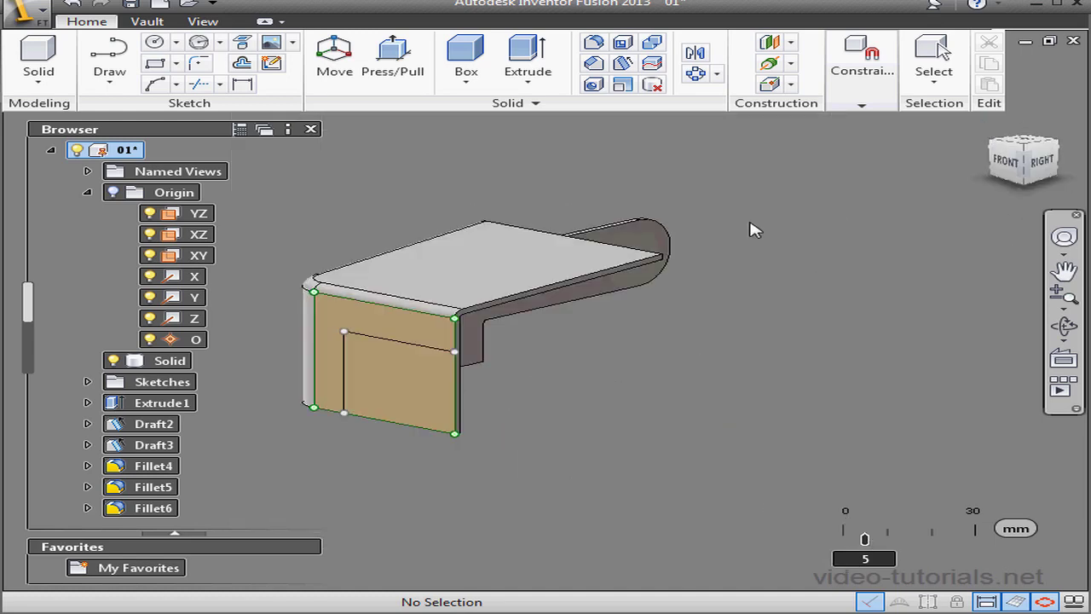
{"action": "left_click", "coordinate": [518, 60]}
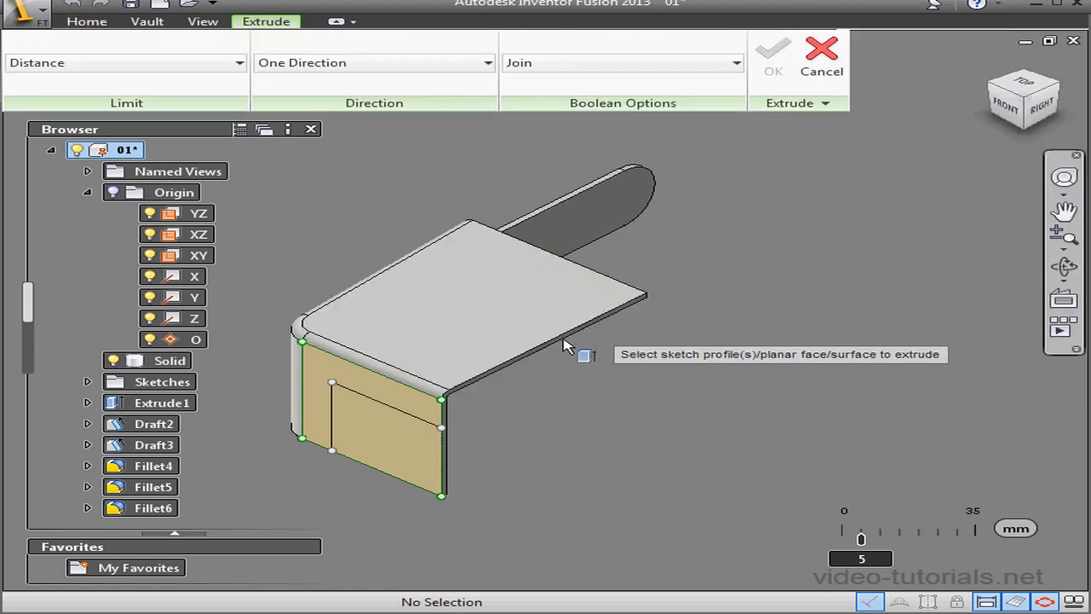
{"action": "left_click", "coordinate": [411, 449]}
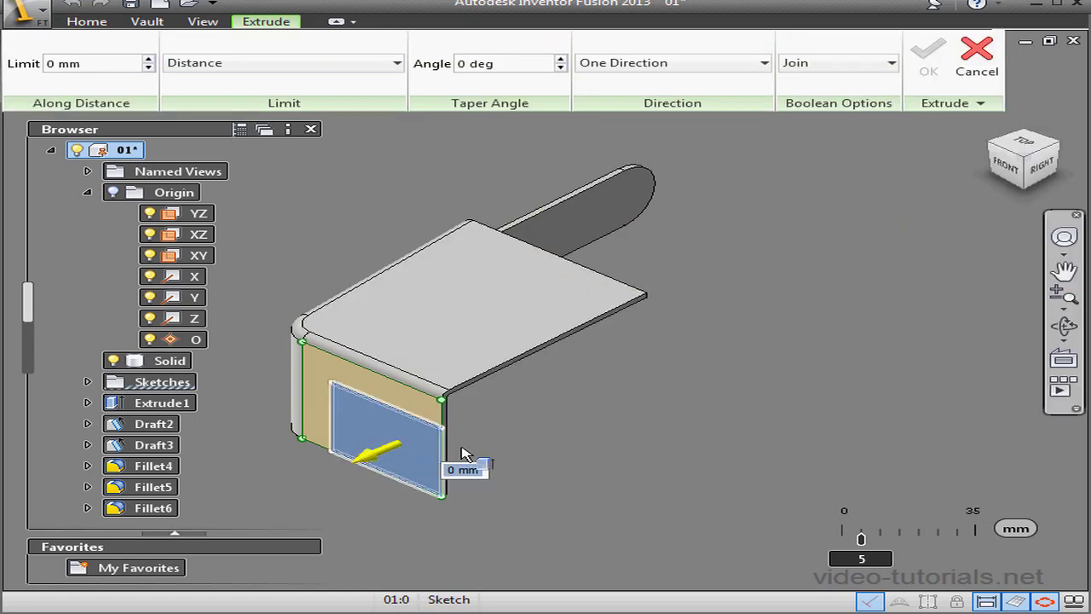
{"action": "left_click_drag", "start_coordinate": [376, 454], "coordinate": [501, 397]}
{"action": "left_click", "coordinate": [928, 59]}
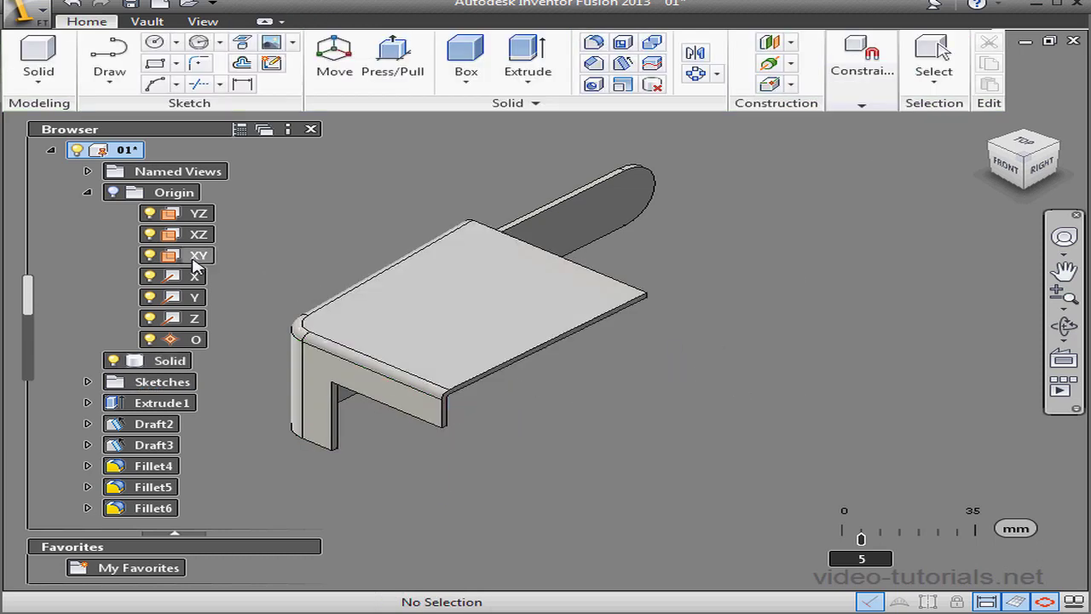
- Start a new sketch on the XY plane and project the top plate's rear edge into it
{"action": "right_click", "coordinate": [198, 260]}
{"action": "left_click", "coordinate": [234, 287]}
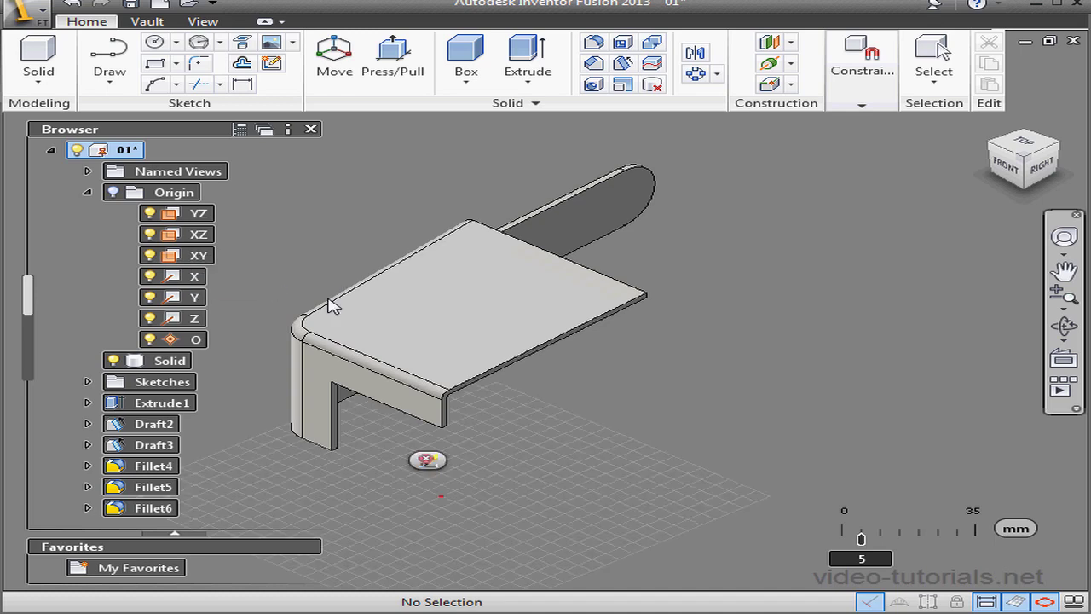
{"action": "left_click", "coordinate": [1027, 147]}
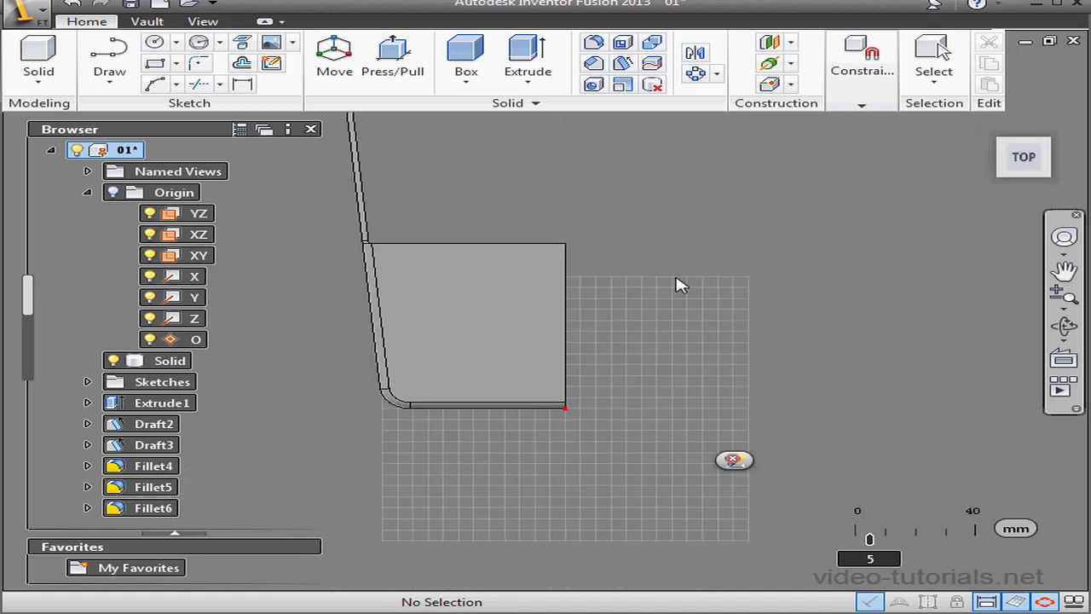
{"action": "middle_click_drag", "start_coordinate": [650, 269], "coordinate": [653, 314]}
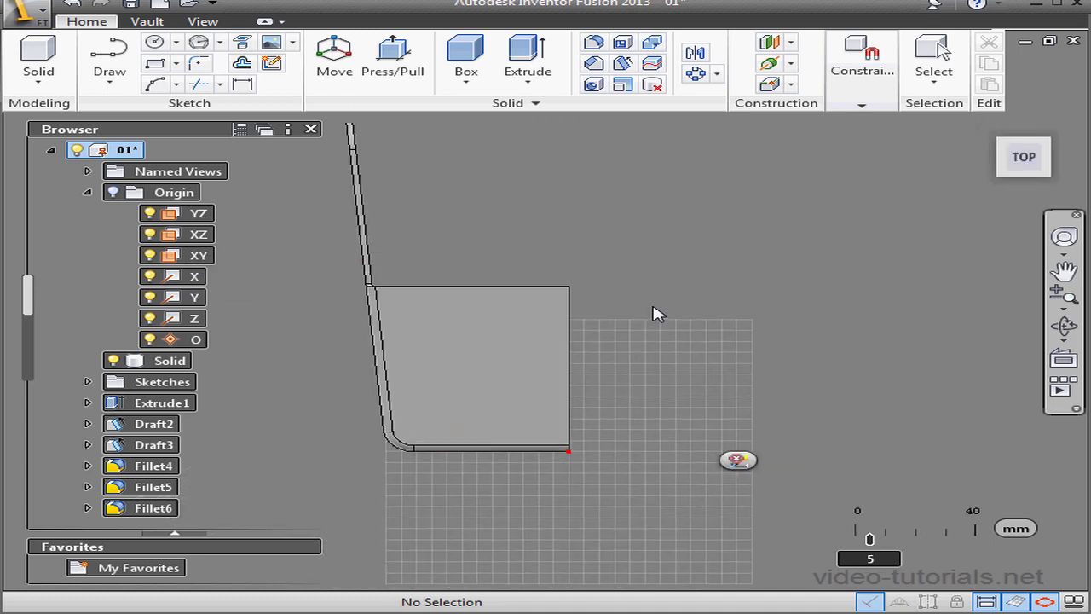
{"action": "left_click", "coordinate": [243, 45]}
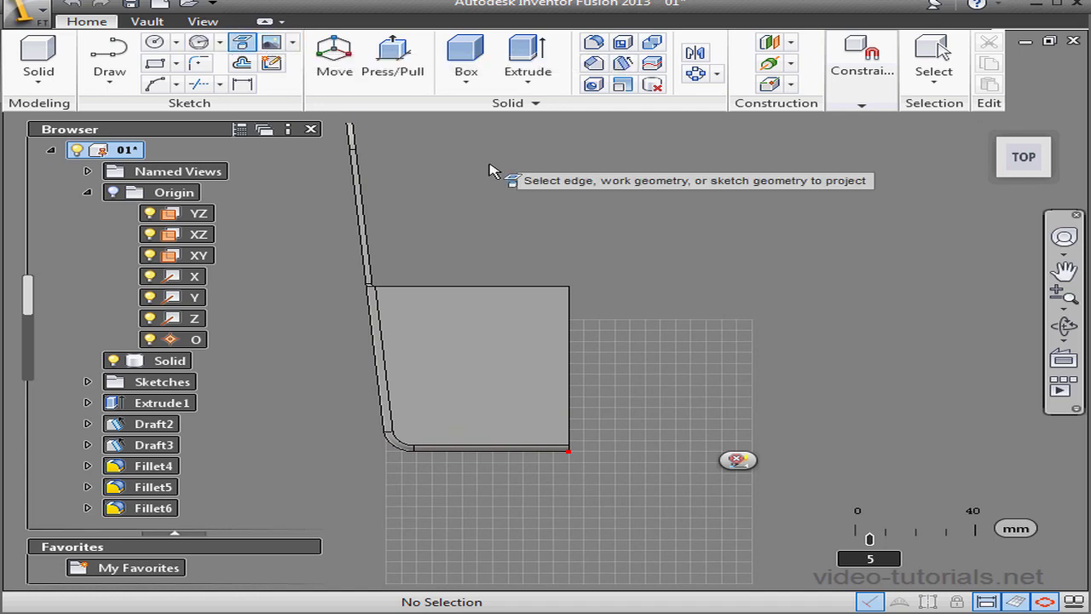
{"action": "left_click", "coordinate": [562, 287]}
- Draw a 40 mm line straight rearward from the right end of the projected edge
{"action": "left_click", "coordinate": [109, 60]}
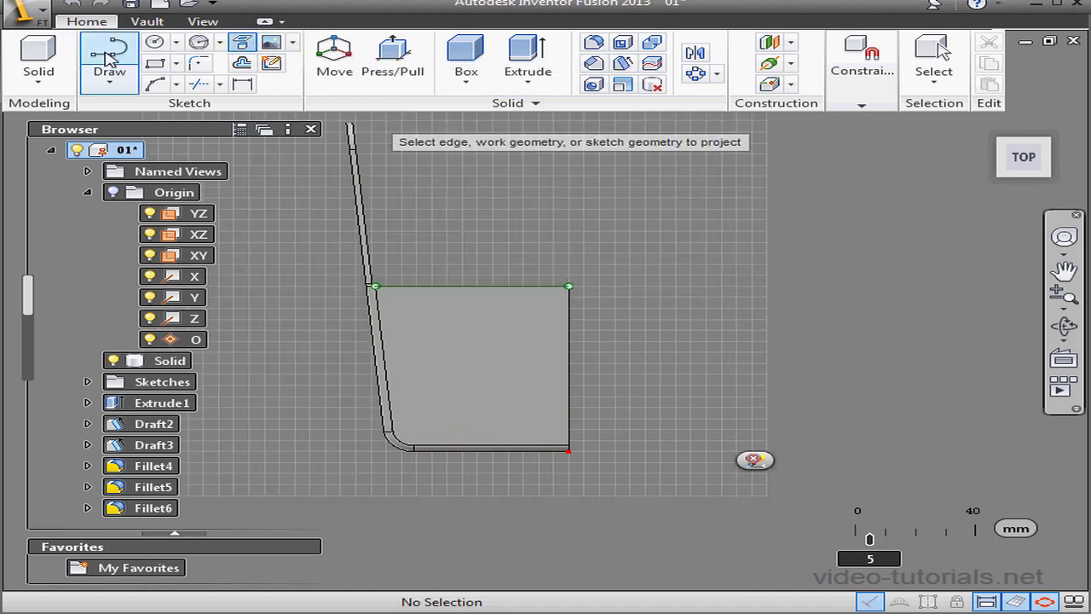
{"action": "left_click", "coordinate": [569, 286]}
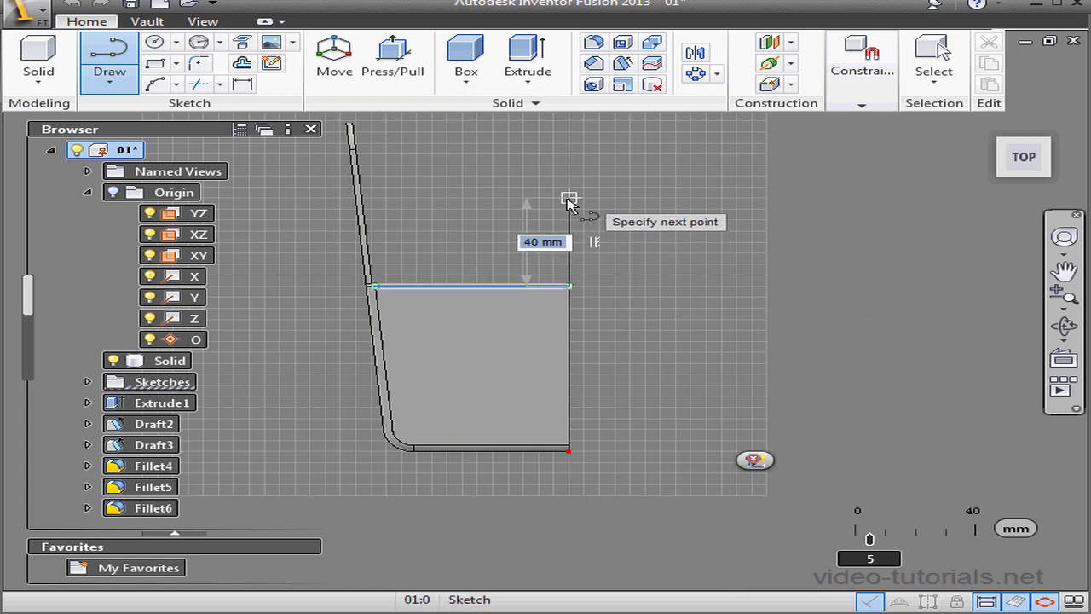
{"action": "left_click", "coordinate": [569, 198]}
- Draw a circle with a 62.5 mm radius centered on the line's rear end and finish the sketch
{"action": "left_click", "coordinate": [155, 42]}
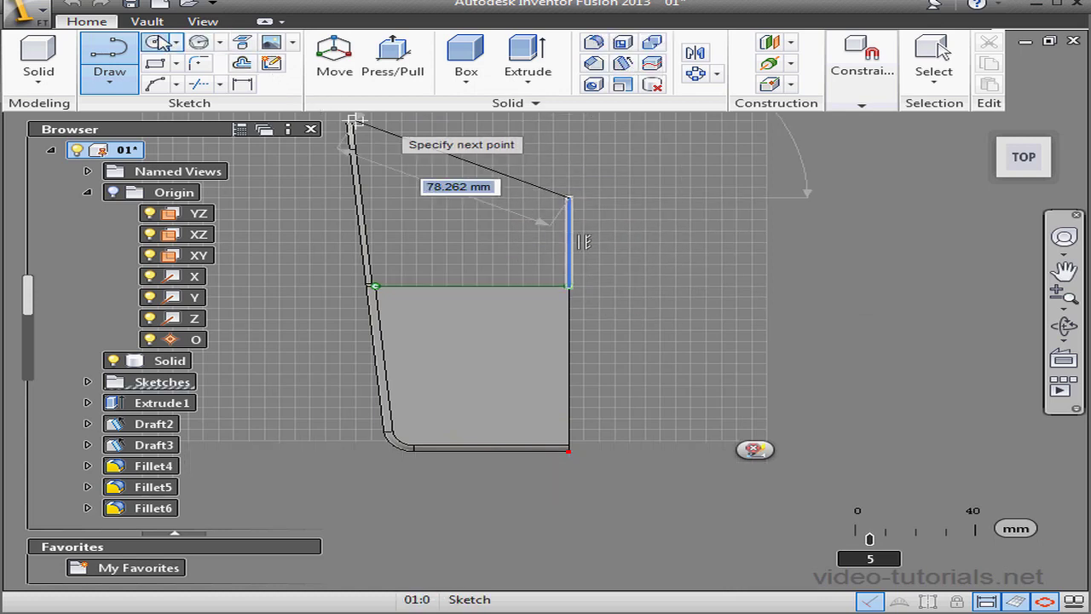
{"action": "left_click", "coordinate": [569, 198]}
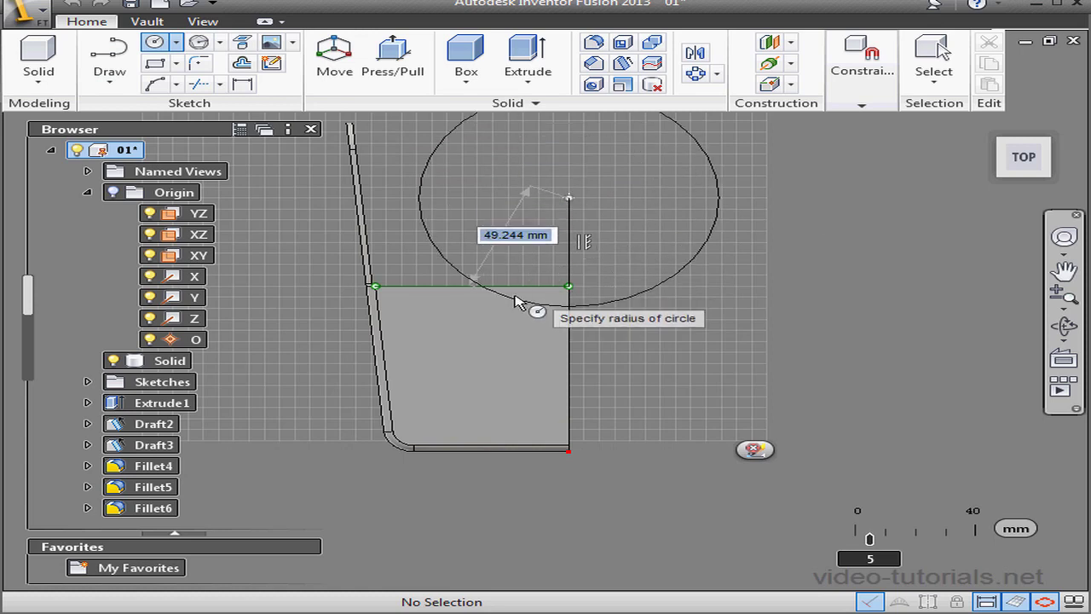
{"action": "type", "text": "62"}
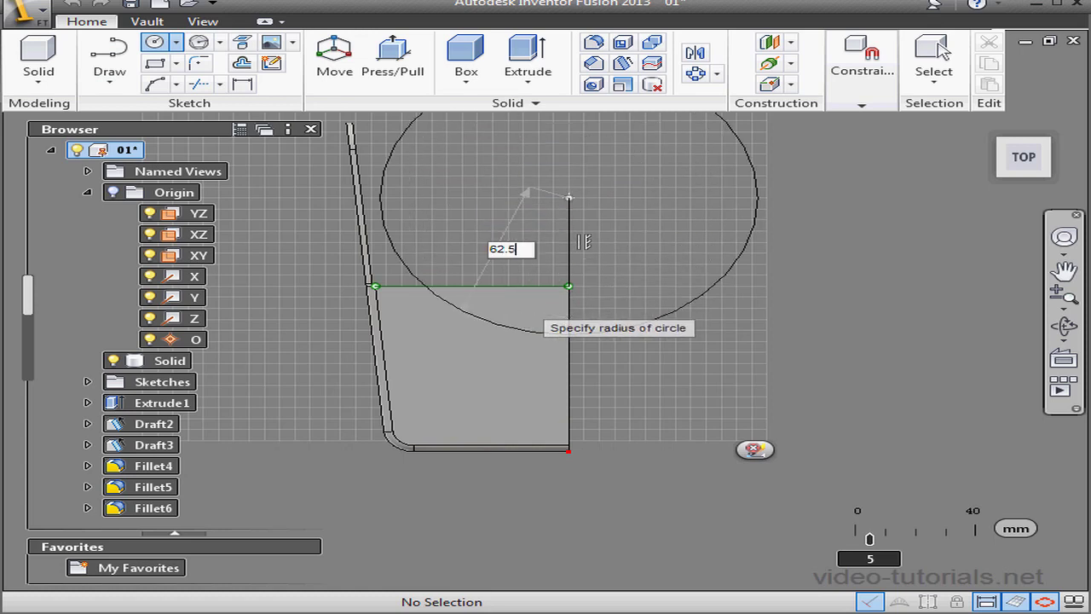
{"action": "type", "text": ".5"}
{"action": "key", "text": "Return"}
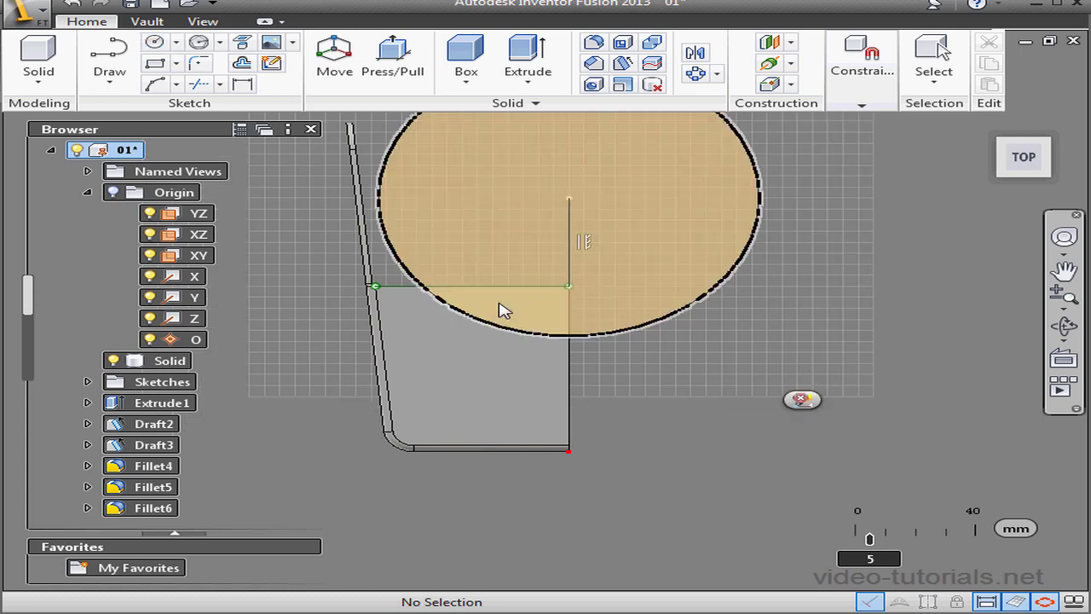
{"action": "left_click", "coordinate": [806, 402]}
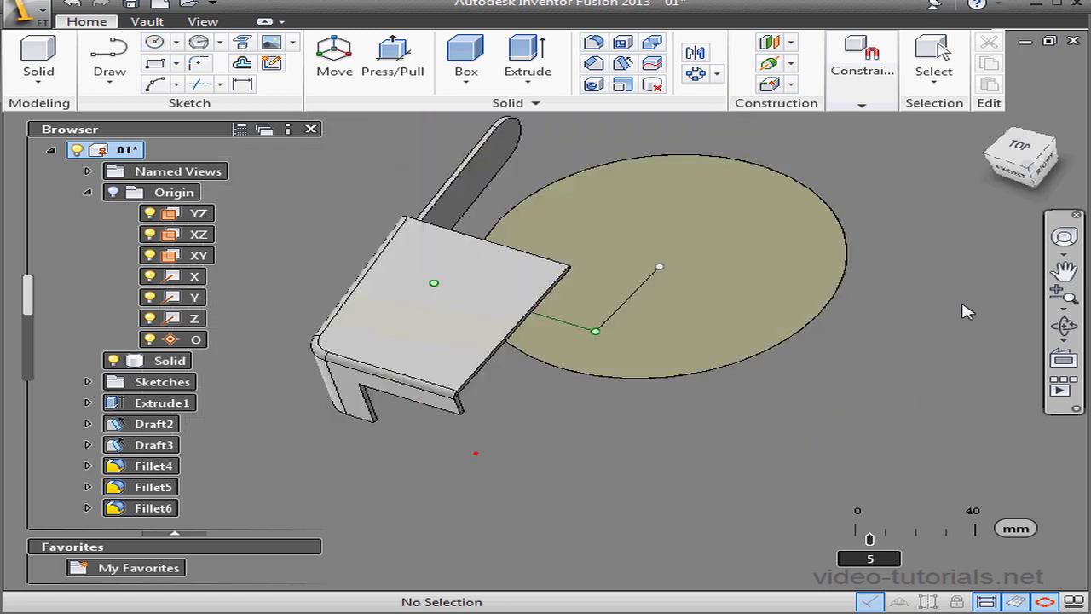
- Extrude the circle 75 mm upward as a cut to remove a curved section from the plate's rear edge
{"action": "left_click", "coordinate": [530, 61]}
{"action": "left_click", "coordinate": [682, 294]}
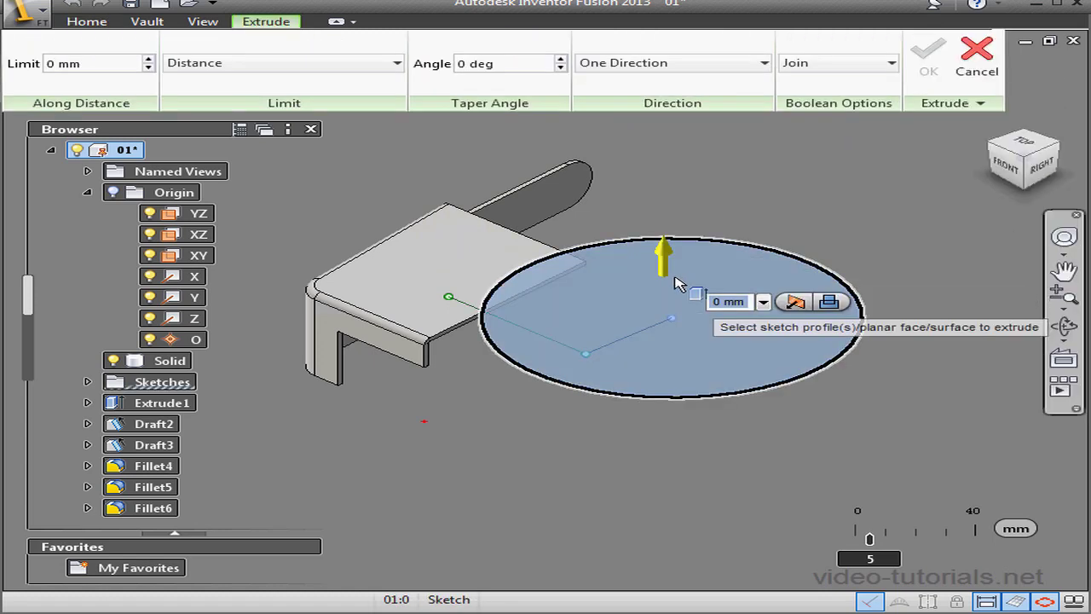
{"action": "left_click_drag", "start_coordinate": [662, 254], "coordinate": [792, 163]}
{"action": "left_click", "coordinate": [892, 64]}
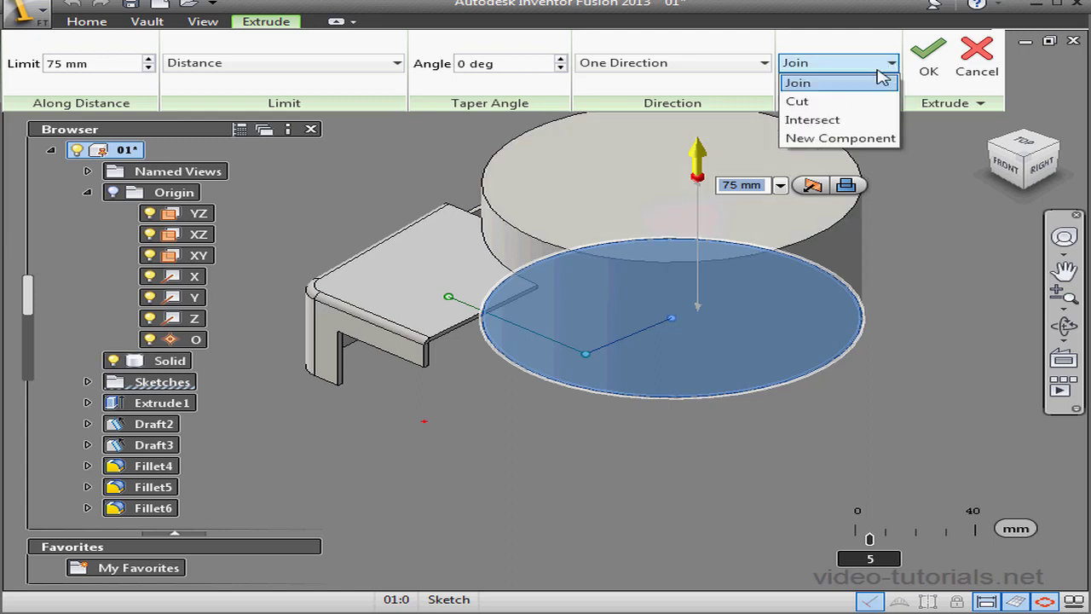
{"action": "left_click", "coordinate": [796, 103]}
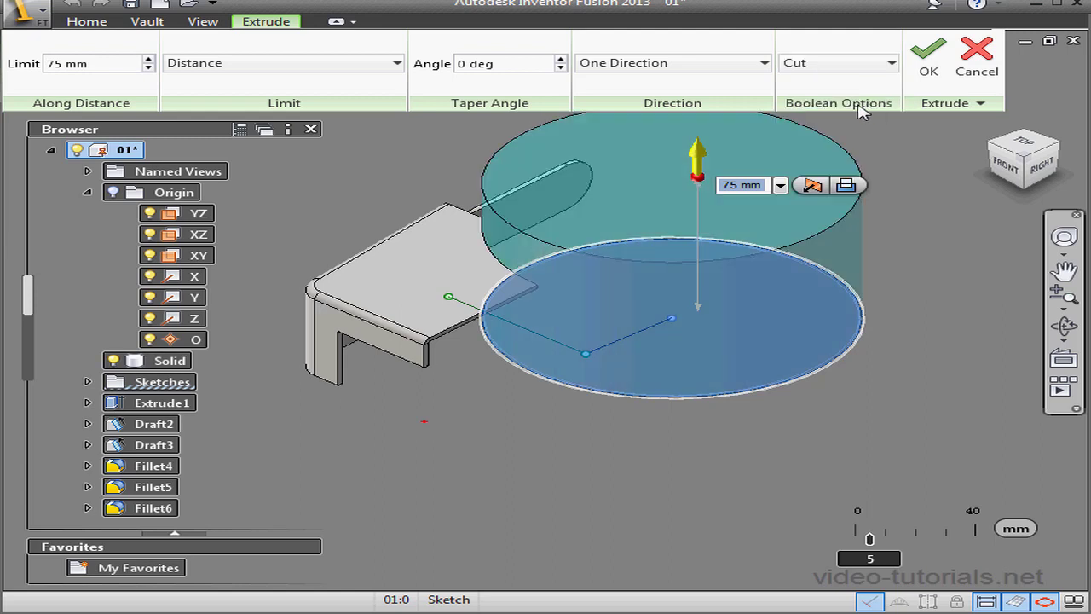
{"action": "left_click", "coordinate": [937, 60]}
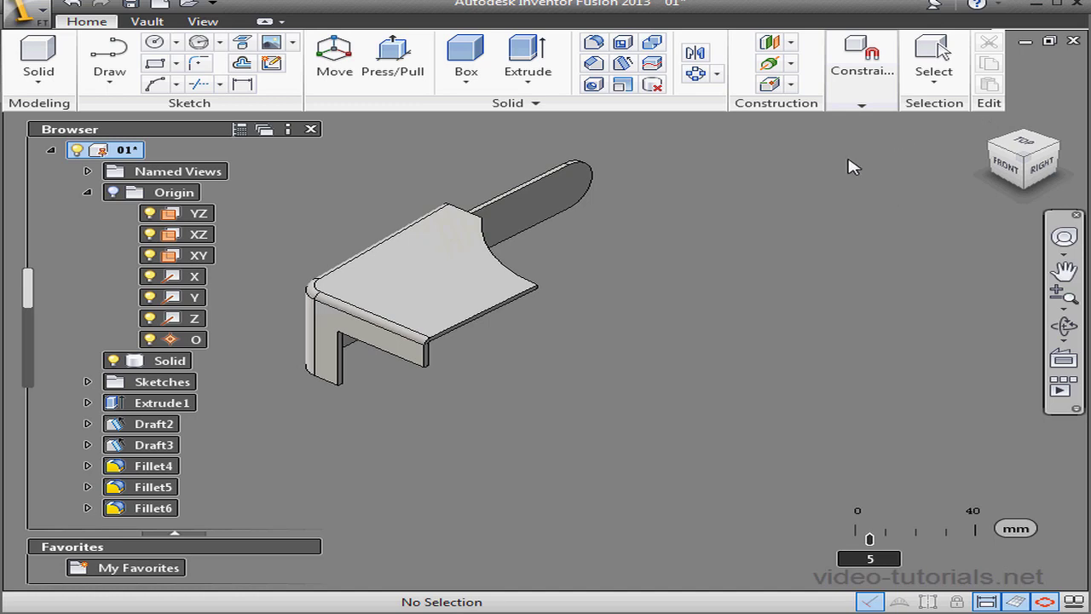
- Mirror the solid body across the YZ plane to complete the symmetric cover
{"action": "left_click", "coordinate": [696, 53]}
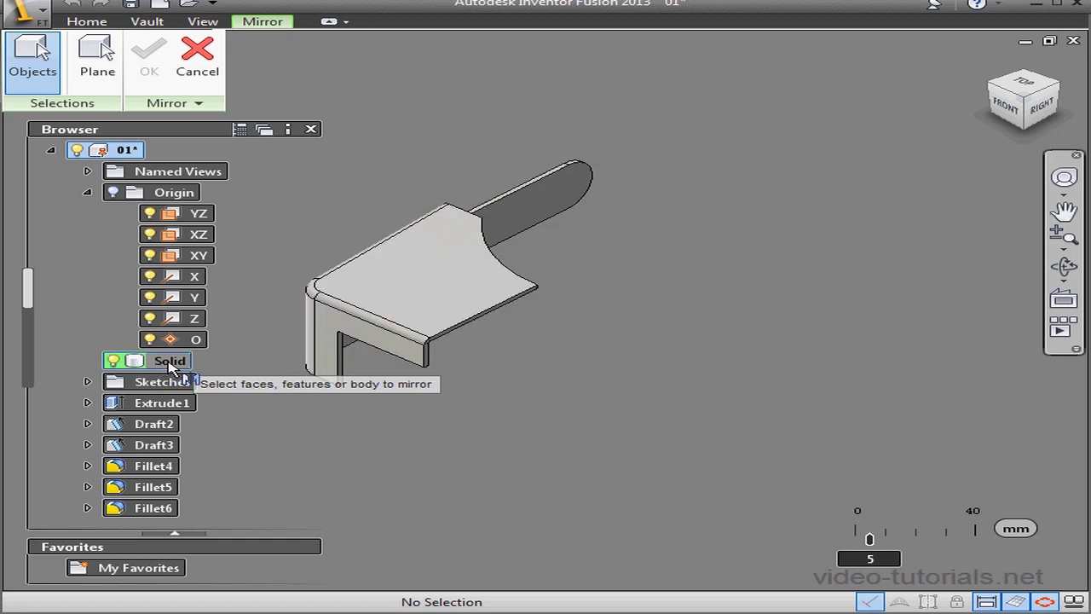
{"action": "left_click", "coordinate": [145, 362]}
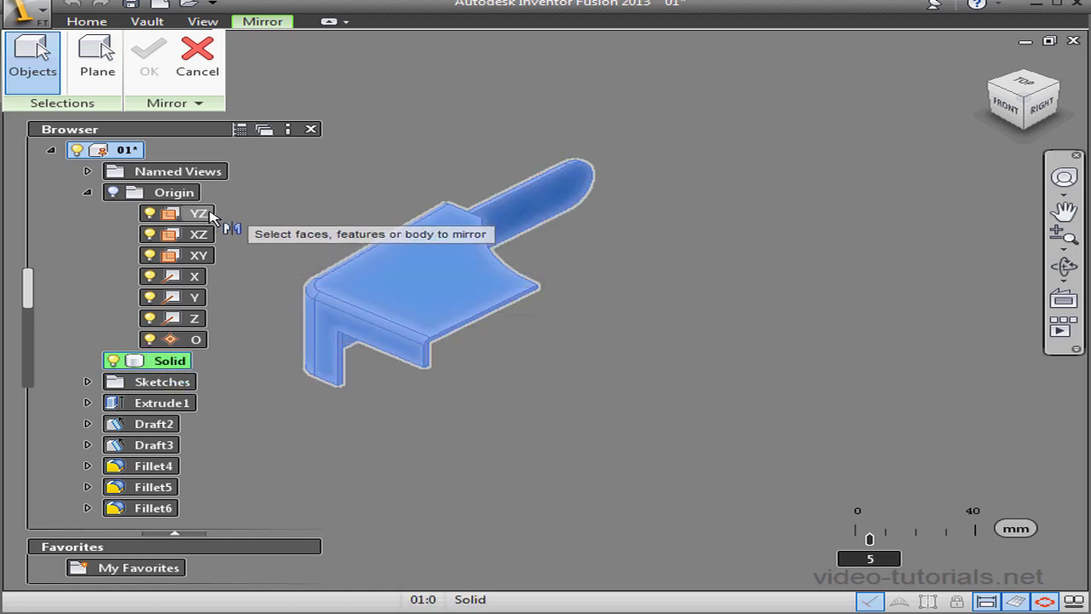
{"action": "left_click", "coordinate": [97, 57]}
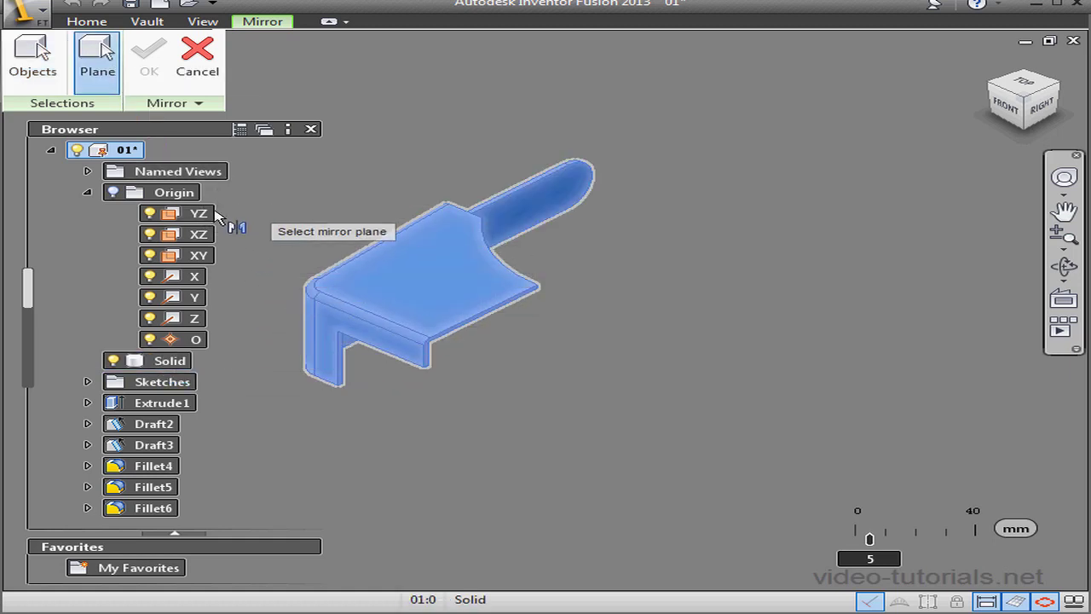
{"action": "left_click", "coordinate": [198, 214]}
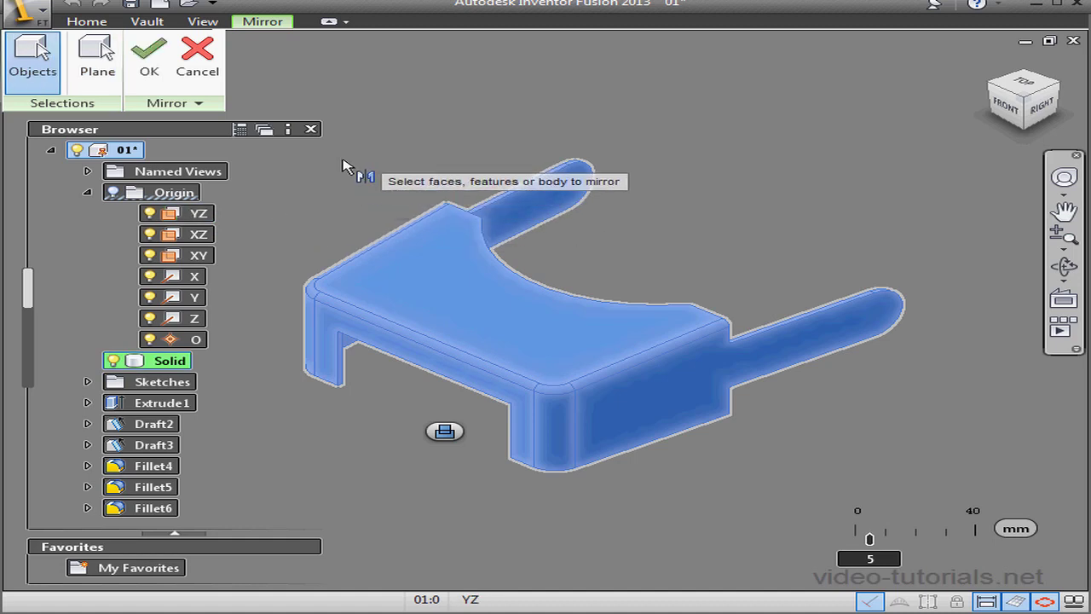
{"action": "key", "text": "Return"}
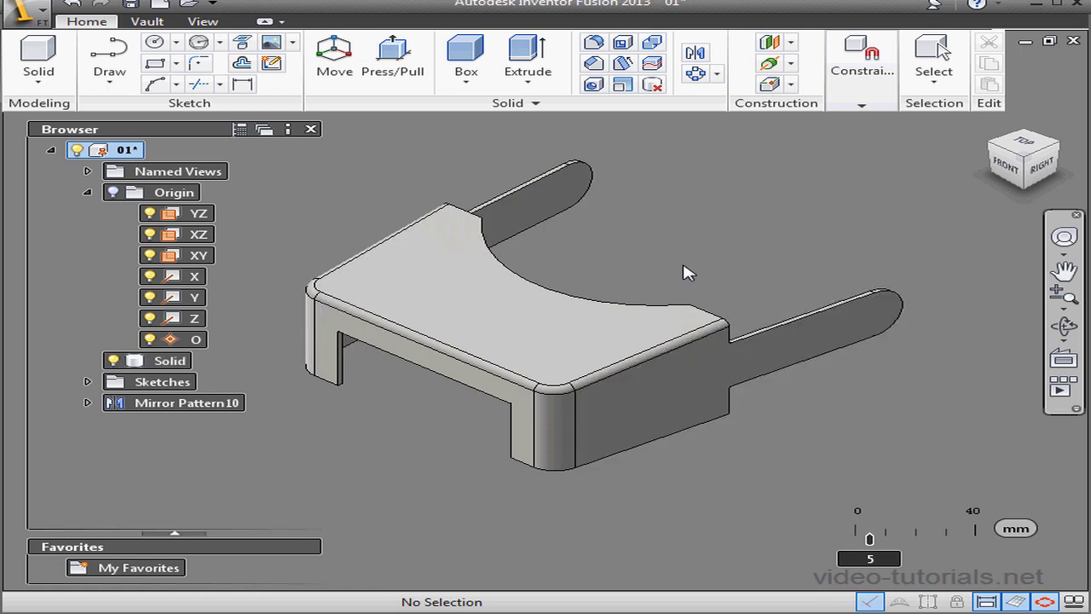
- Start a sketch on the YZ plane, project the arm's rounded end, and draw a small circle at the arc's center
{"action": "right_click", "coordinate": [207, 215]}
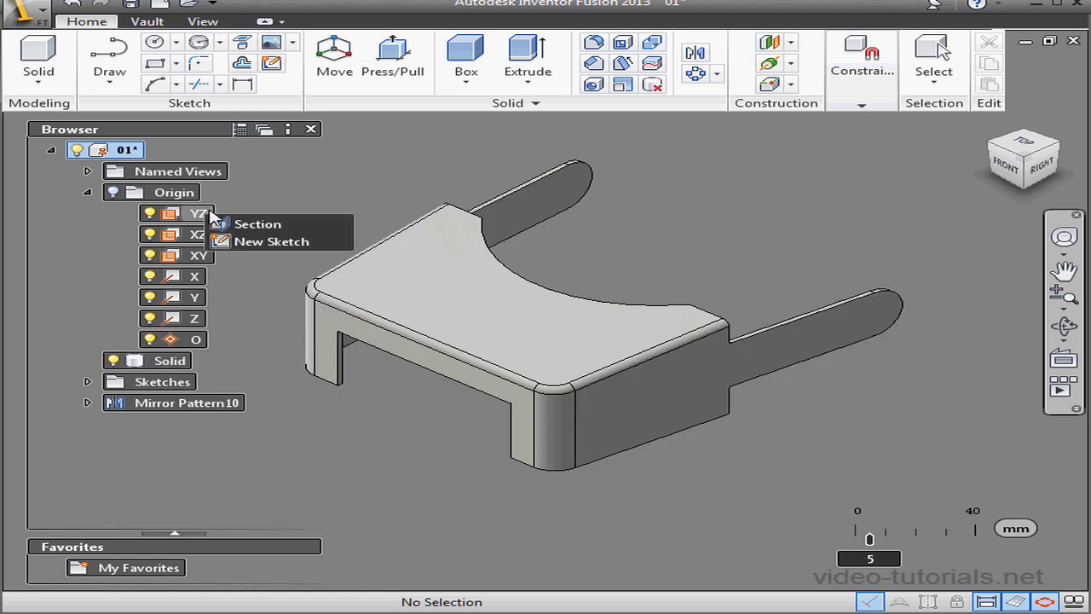
{"action": "left_click", "coordinate": [256, 241]}
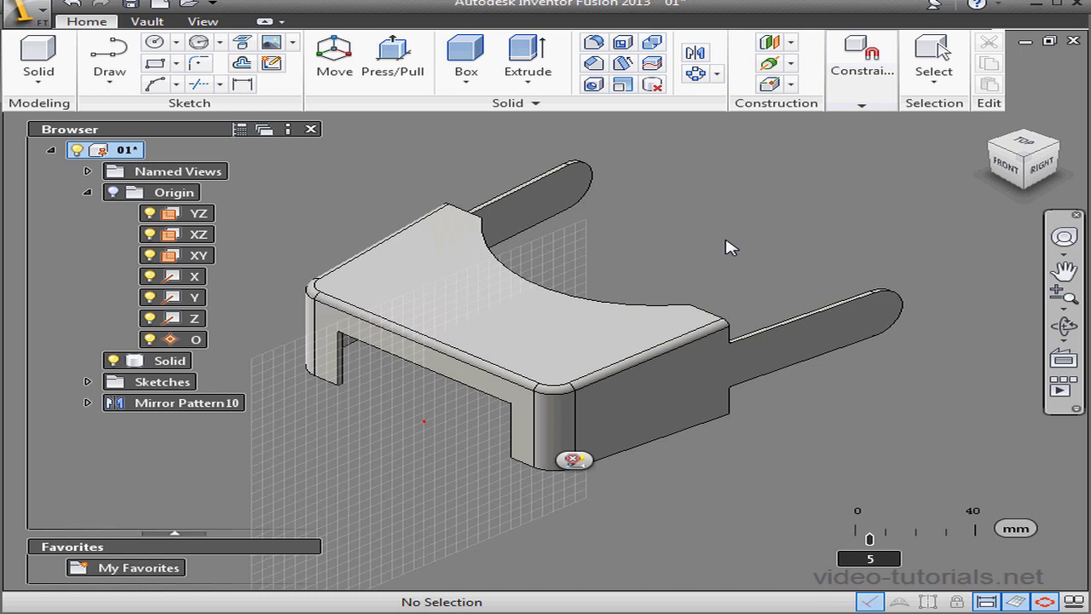
{"action": "left_click", "coordinate": [242, 46]}
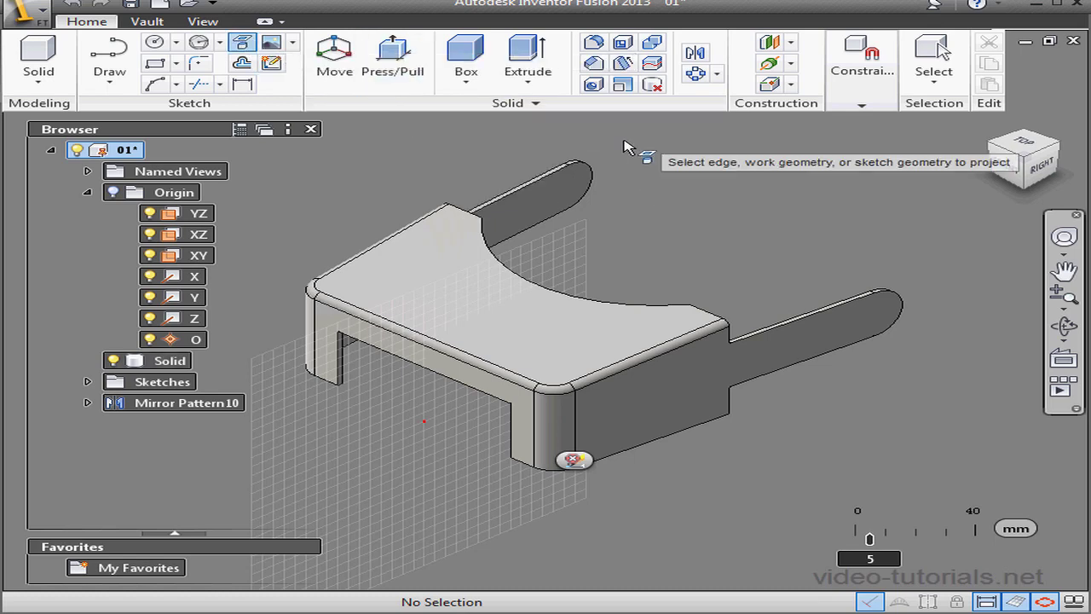
{"action": "left_click", "coordinate": [586, 175]}
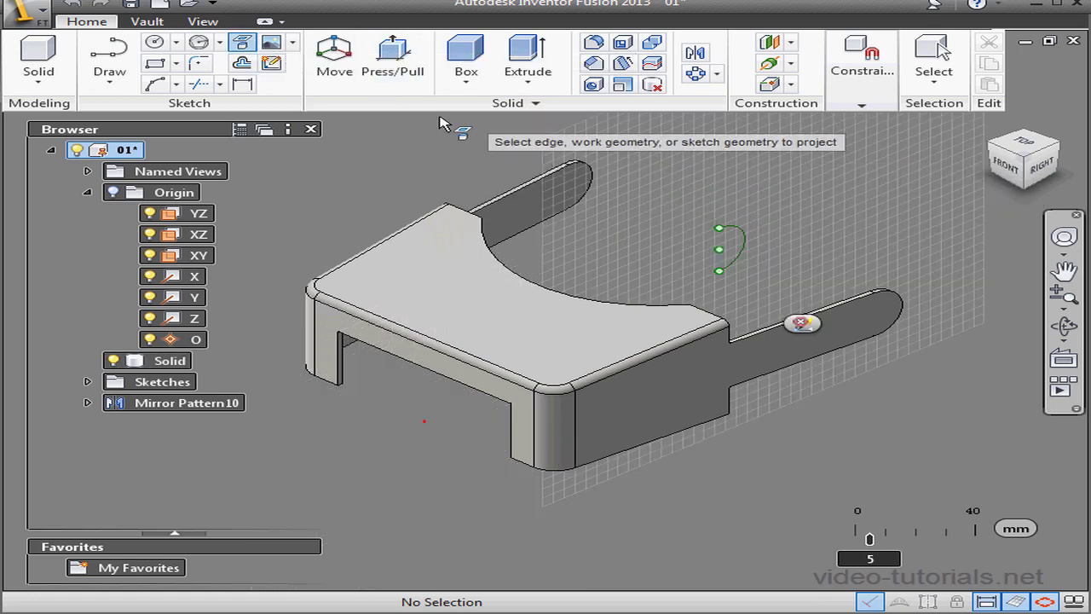
{"action": "left_click", "coordinate": [154, 42]}
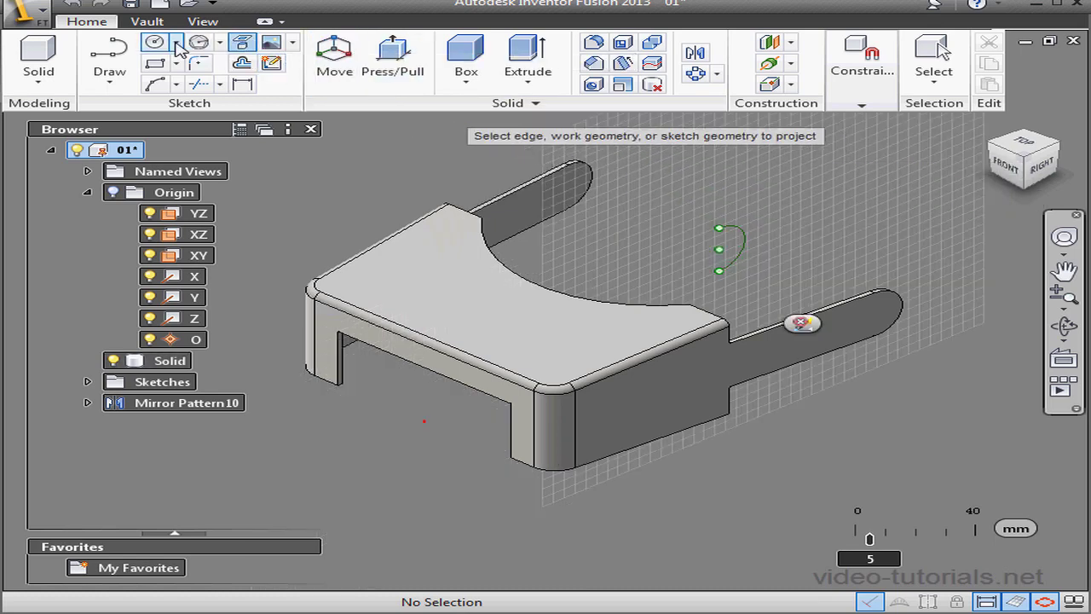
{"action": "left_click", "coordinate": [719, 249]}
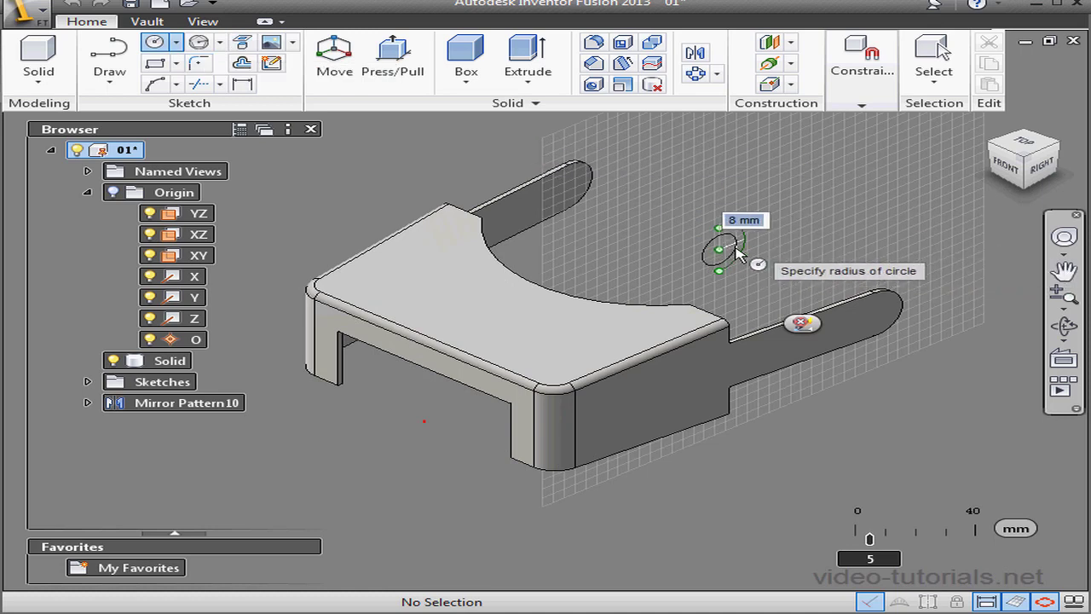
{"action": "key", "text": "Return"}
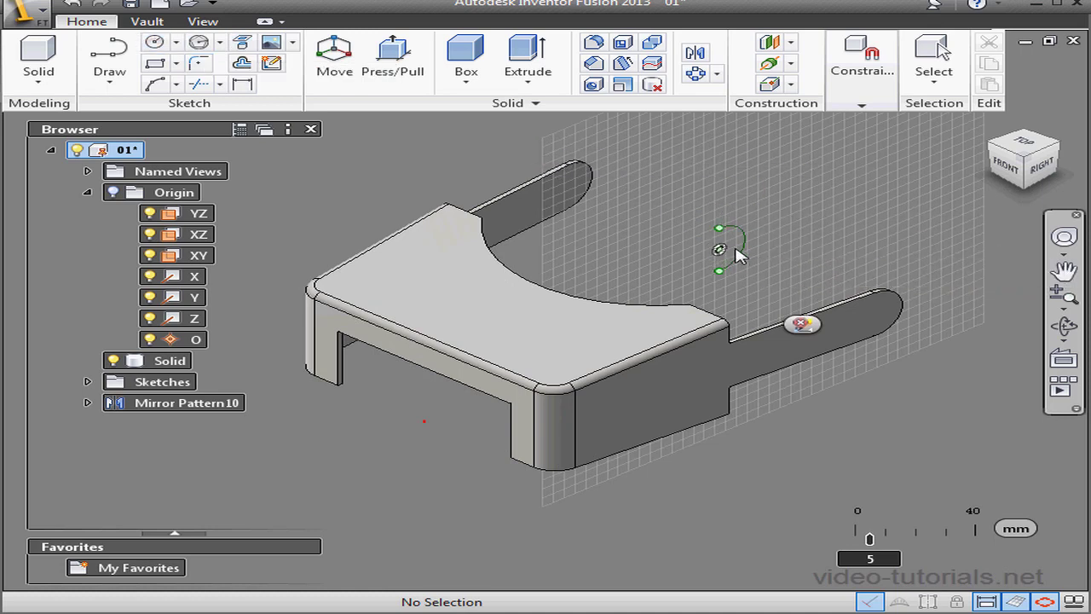
- Extrude the small circle symmetrically 95 mm as a cut to make holes through both arms
{"action": "left_click", "coordinate": [530, 61]}
{"action": "scroll", "coordinate": [721, 250], "scroll_direction": "up", "scroll_amount": 4}
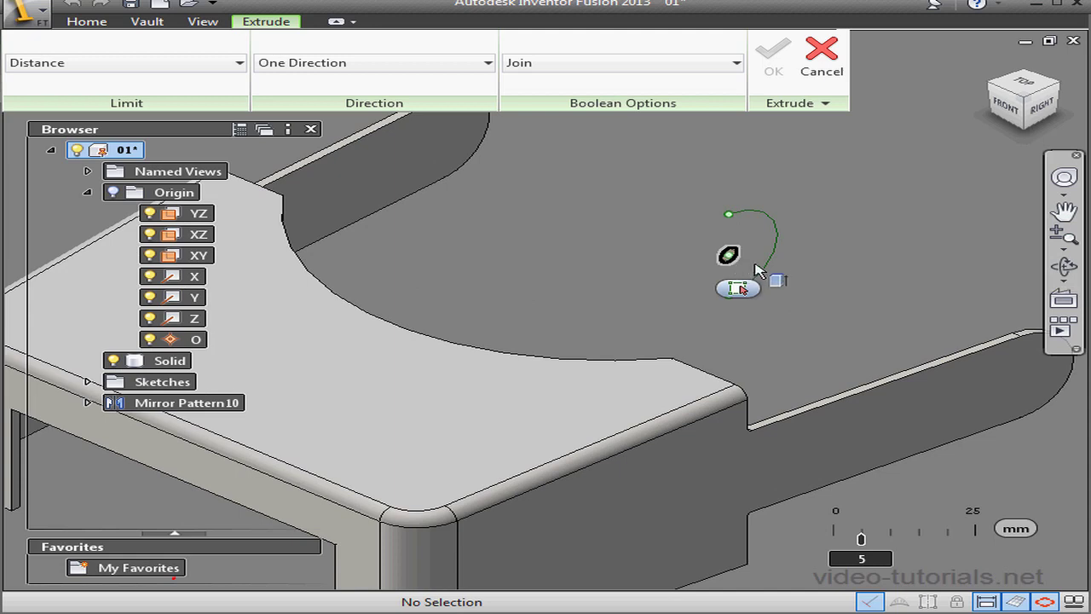
{"action": "left_click", "coordinate": [729, 256]}
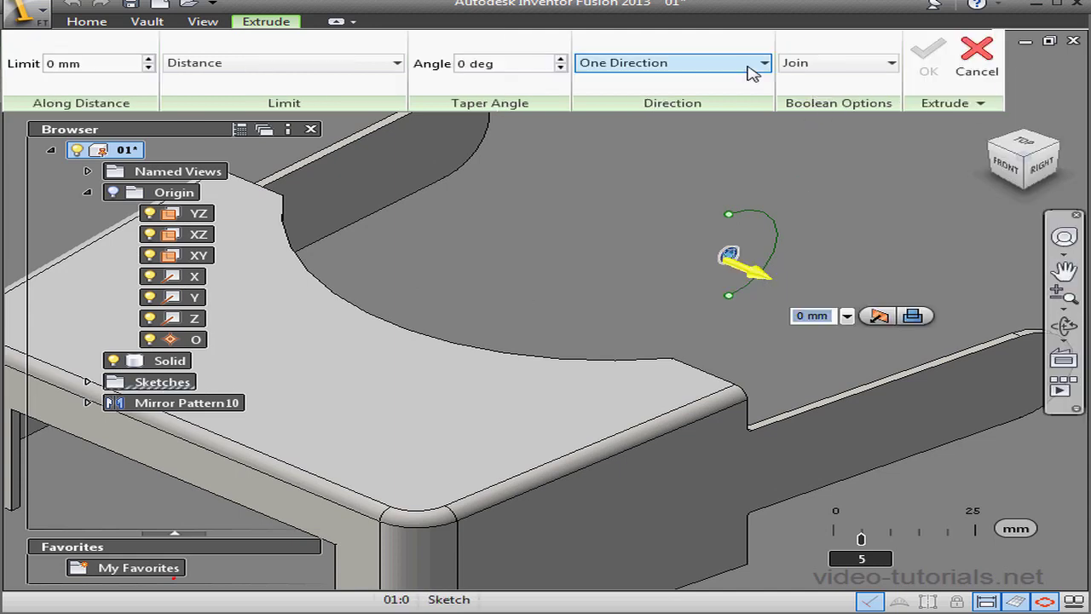
{"action": "left_click", "coordinate": [694, 123]}
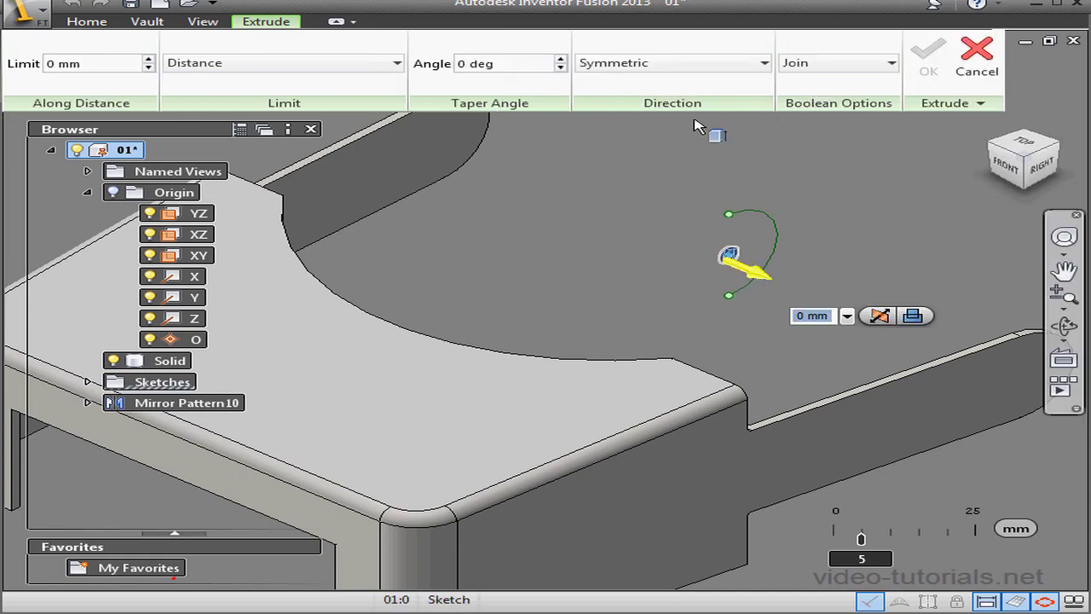
{"action": "left_click_drag", "start_coordinate": [761, 277], "coordinate": [1076, 408]}
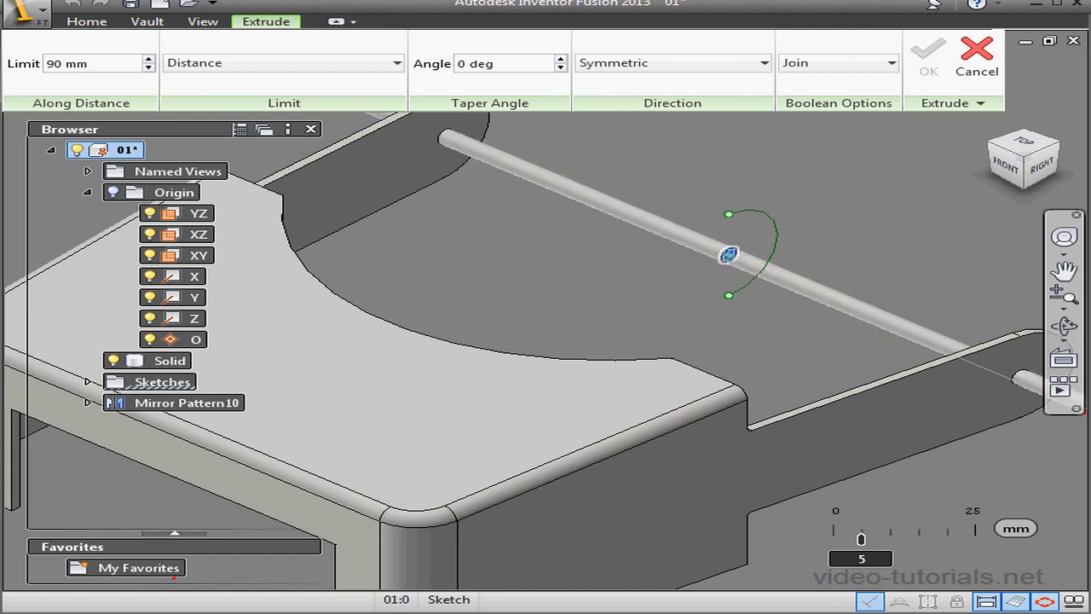
{"action": "left_click", "coordinate": [891, 63]}
{"action": "left_click", "coordinate": [857, 103]}
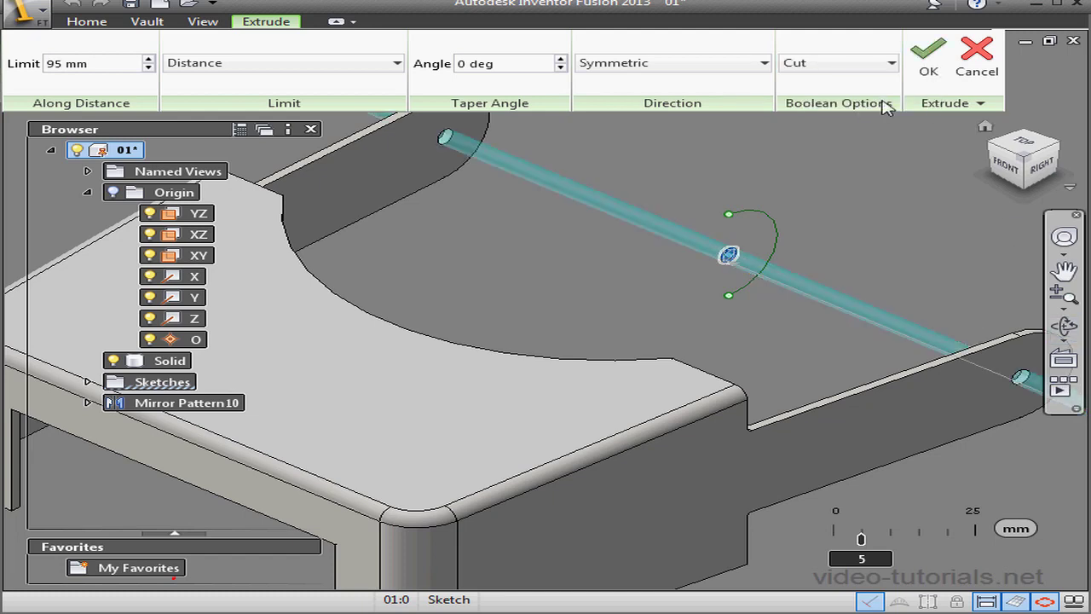
{"action": "left_click", "coordinate": [985, 128]}
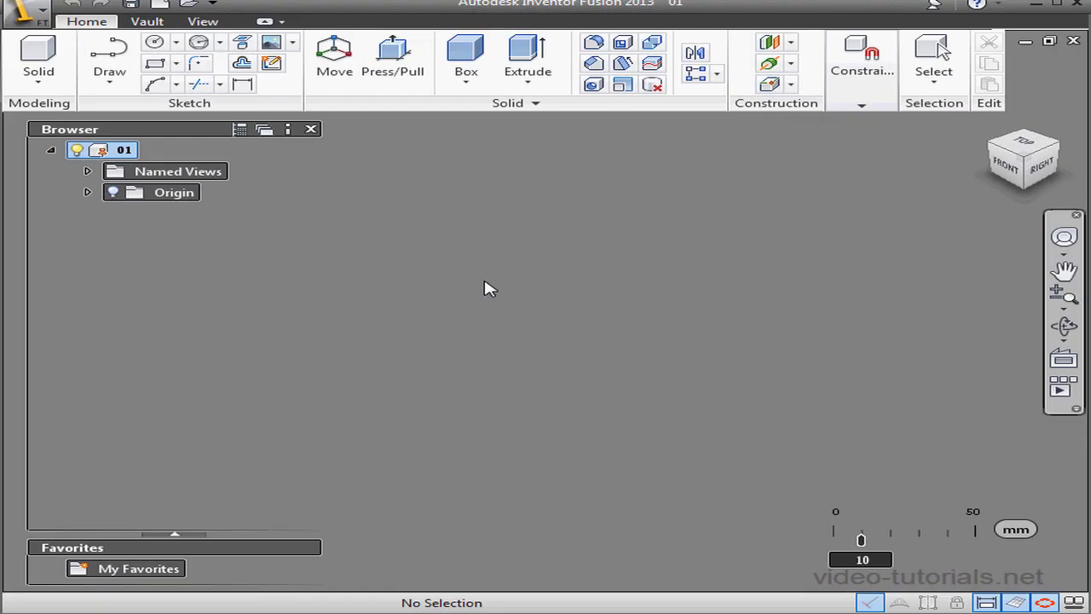
- In the new empty part, start a sketch on the XY plane and draw a 100 x 40 mm rectangle centered on the origin
{"action": "left_click", "coordinate": [87, 193]}
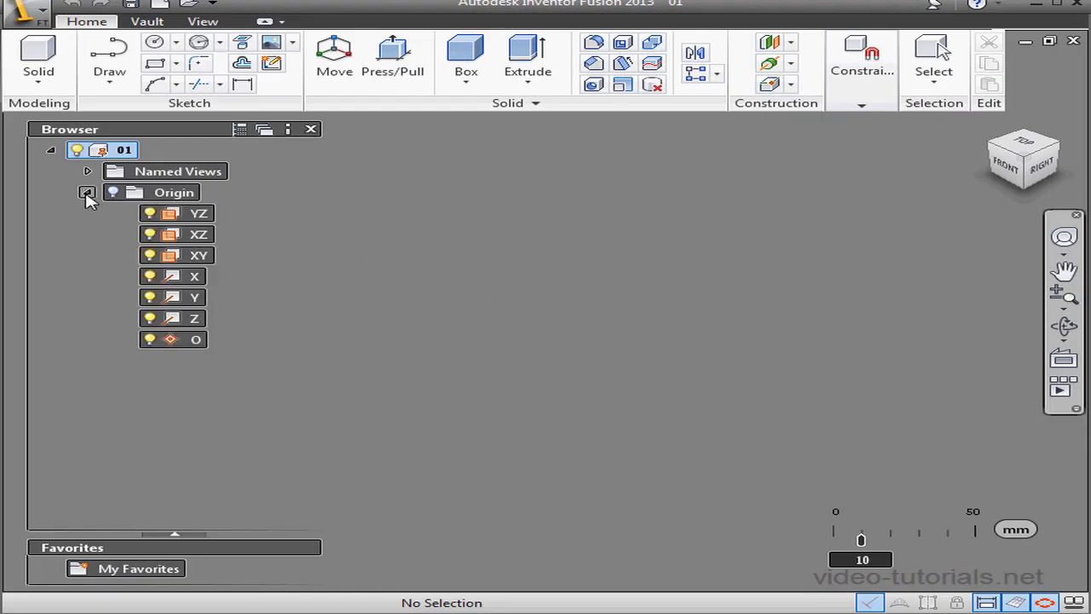
{"action": "right_click", "coordinate": [205, 264]}
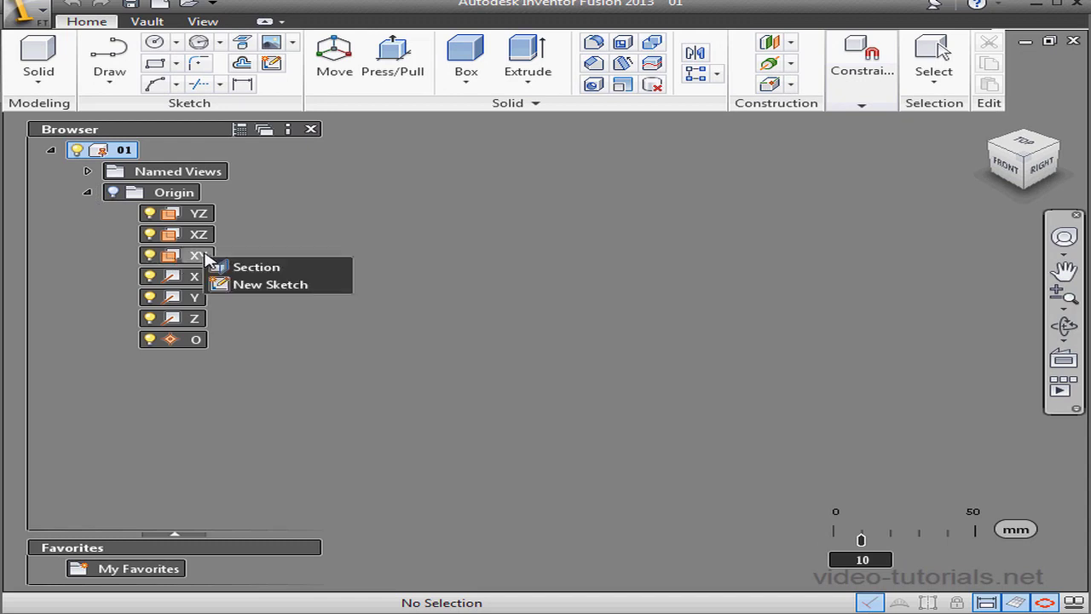
{"action": "left_click", "coordinate": [257, 286]}
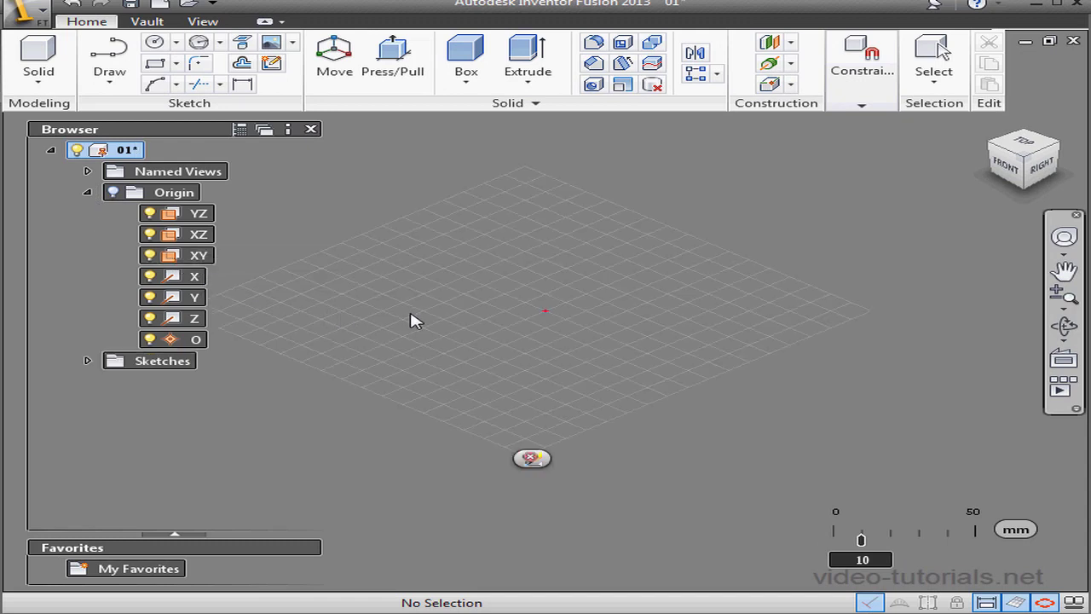
{"action": "left_click", "coordinate": [1028, 143]}
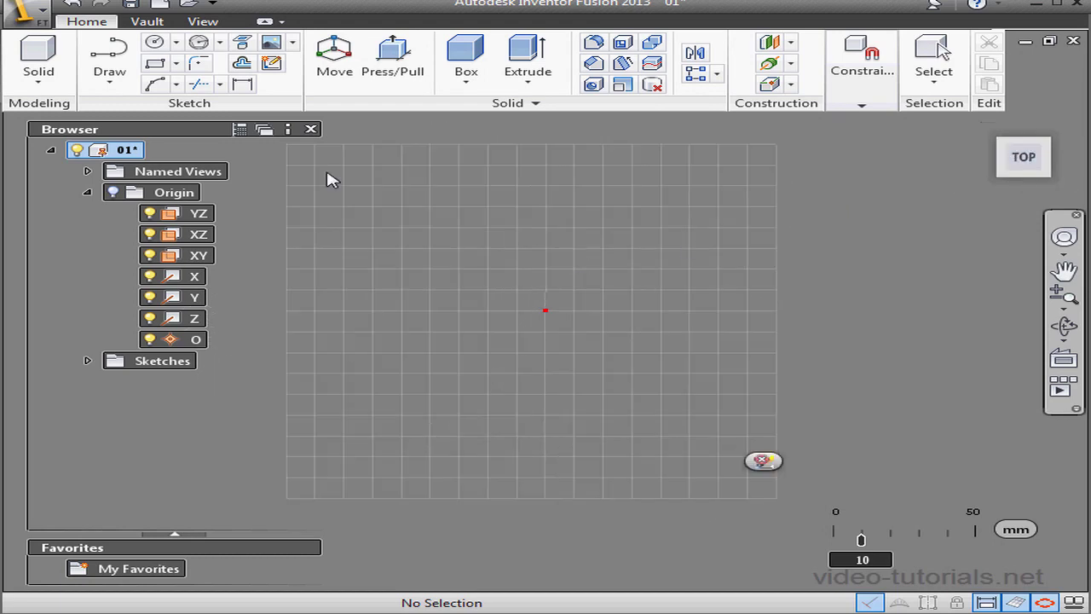
{"action": "left_click", "coordinate": [175, 63]}
{"action": "left_click", "coordinate": [164, 128]}
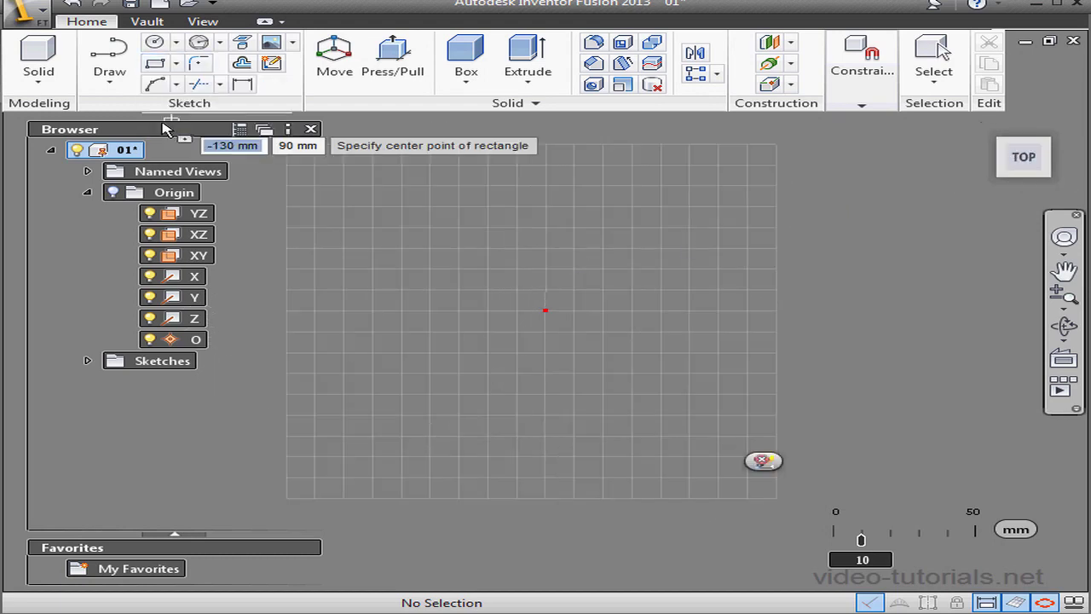
{"action": "left_click", "coordinate": [545, 311]}
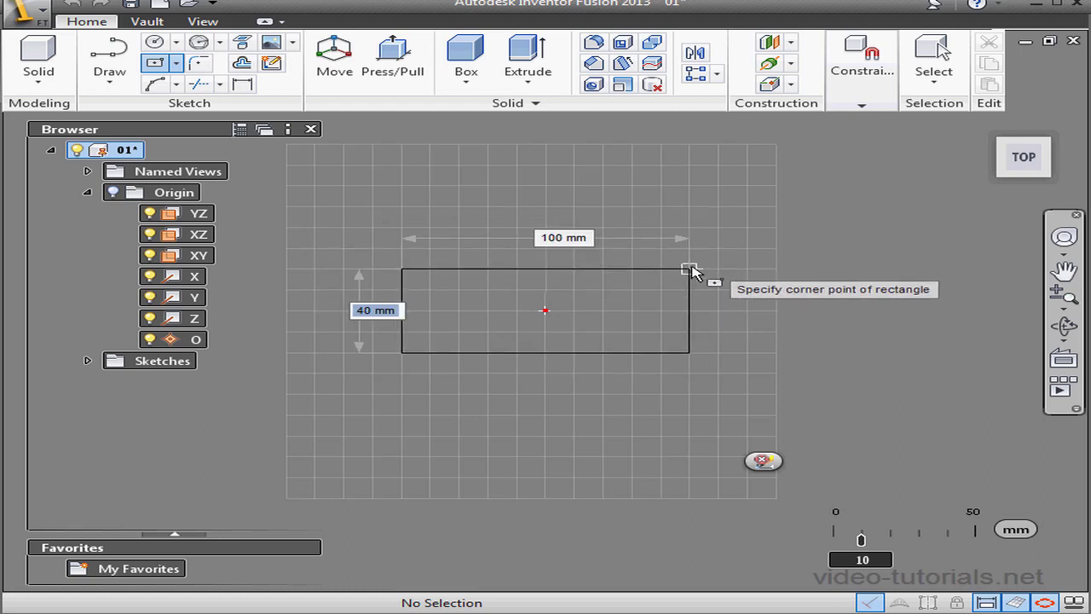
{"action": "left_click", "coordinate": [691, 269]}
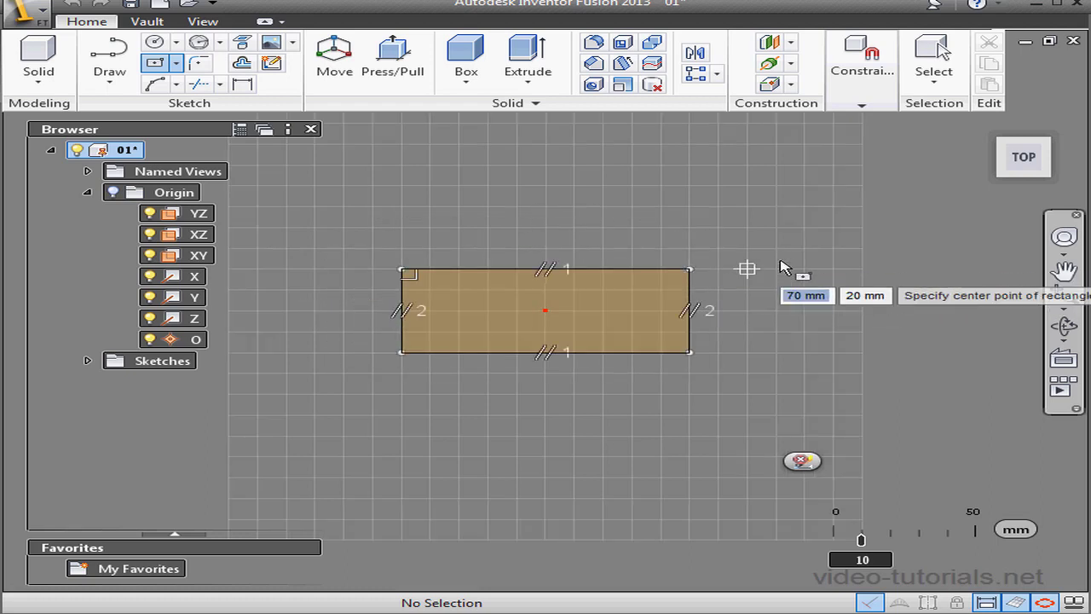
{"action": "key", "text": "Escape"}
- Draw two circles of 5 mm radius inside the rectangle, centered 25 mm to either side of the origin
{"action": "scroll", "coordinate": [516, 330], "scroll_direction": "up", "scroll_amount": 5}
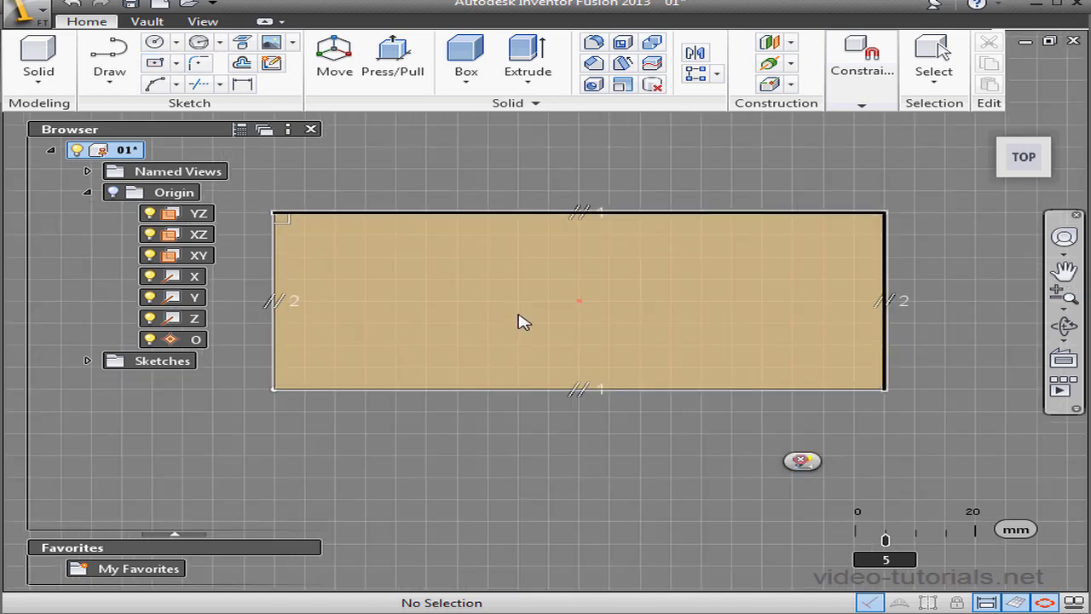
{"action": "left_click", "coordinate": [154, 42]}
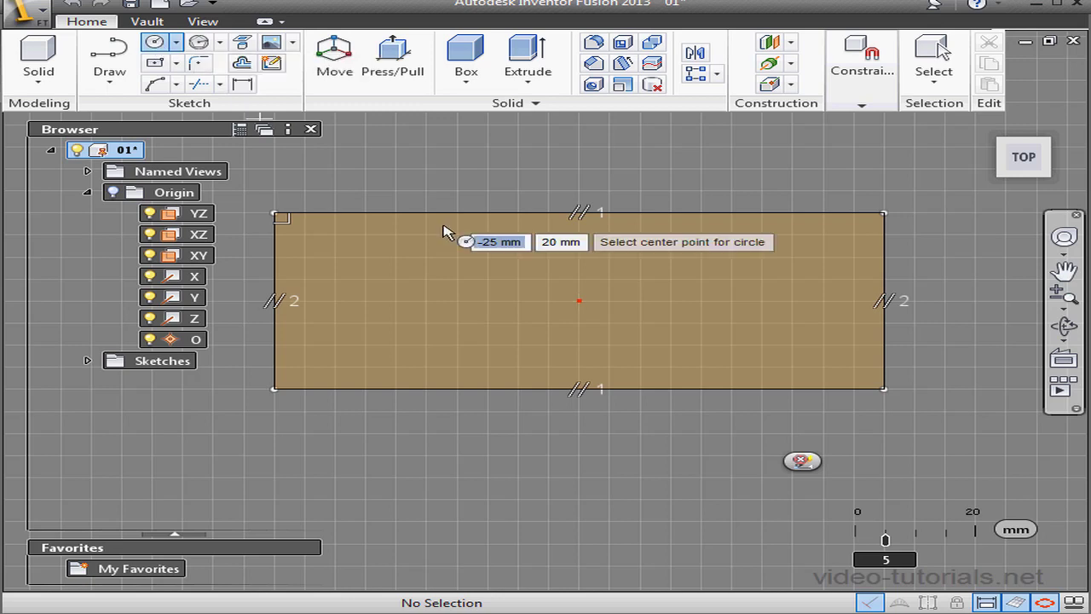
{"action": "left_click", "coordinate": [731, 302]}
{"action": "left_click", "coordinate": [700, 303]}
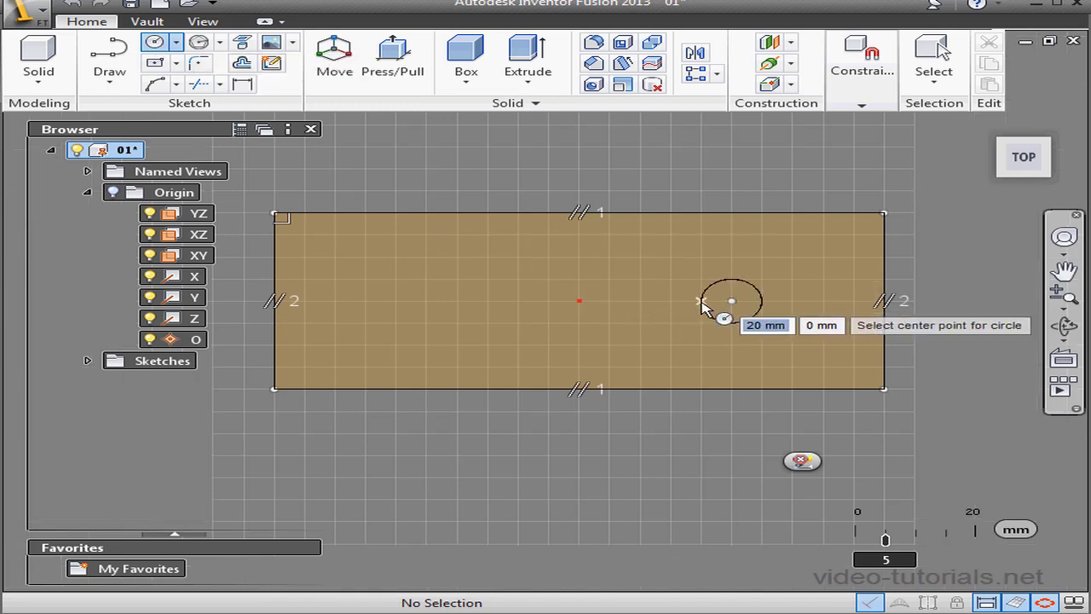
{"action": "left_click", "coordinate": [426, 301]}
{"action": "left_click", "coordinate": [456, 305]}
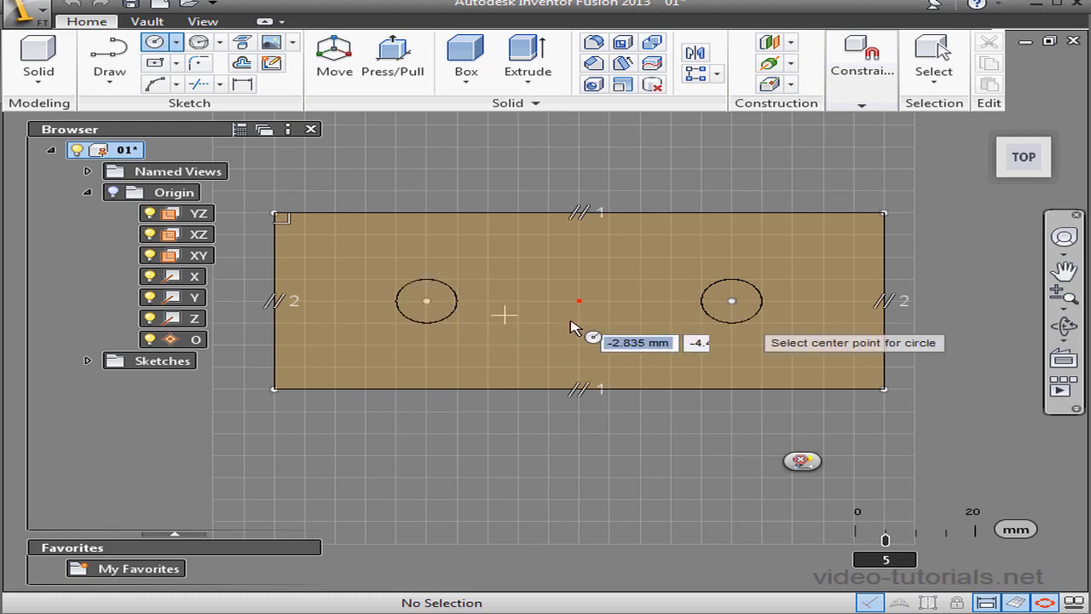
- Draw a 25 mm radius circle around the right-hand circle's center, reaching the origin, and a 2.5 mm radius circle 10 mm right of the origin
{"action": "left_click", "coordinate": [731, 301]}
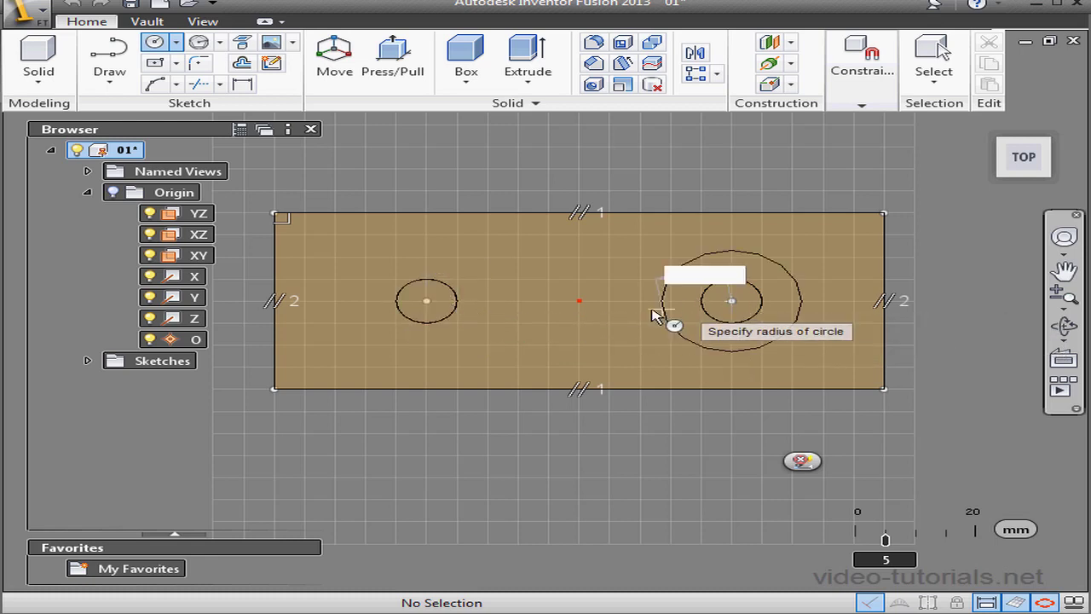
{"action": "left_click", "coordinate": [584, 307]}
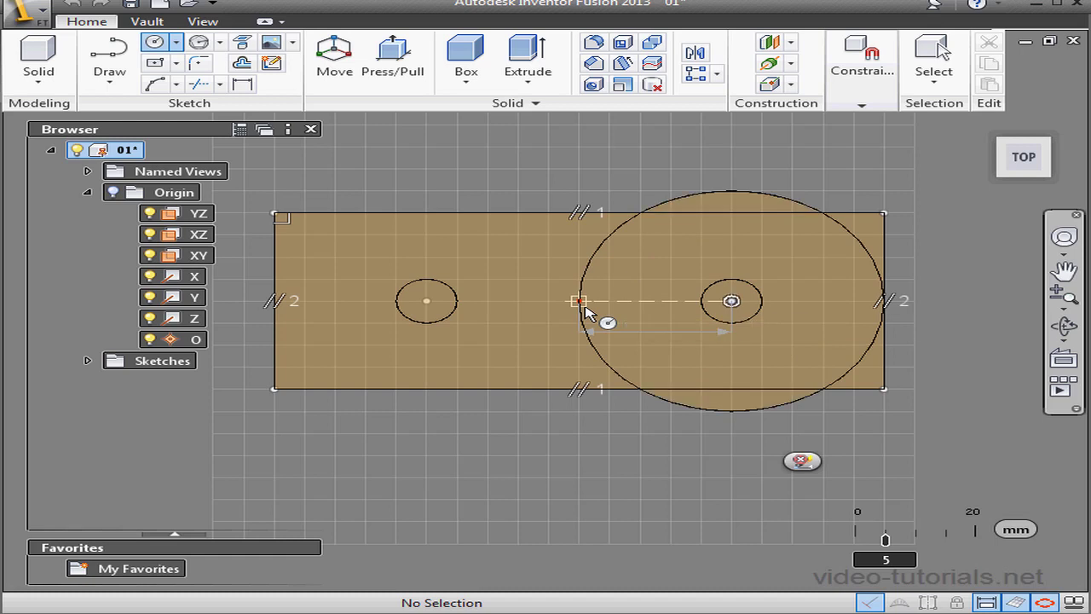
{"action": "left_click", "coordinate": [638, 302]}
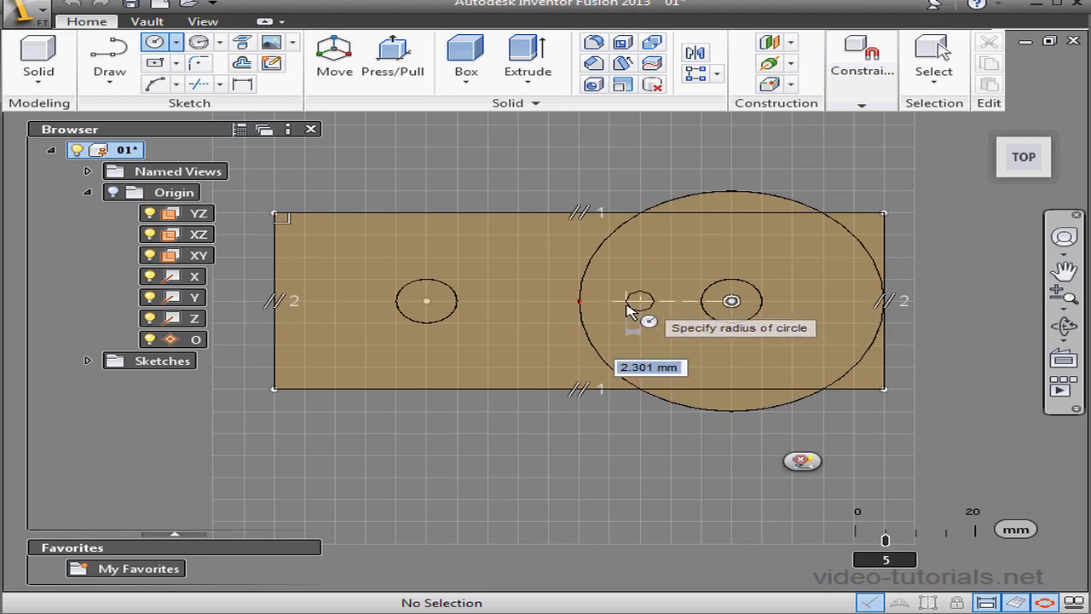
{"action": "type", "text": "2.5"}
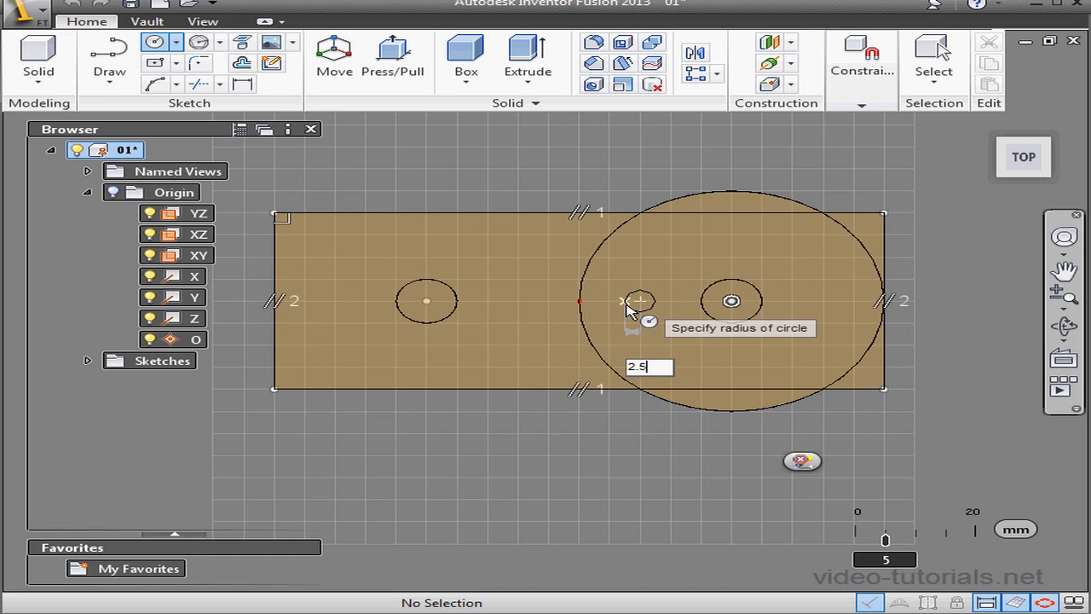
{"action": "key", "text": "Return"}
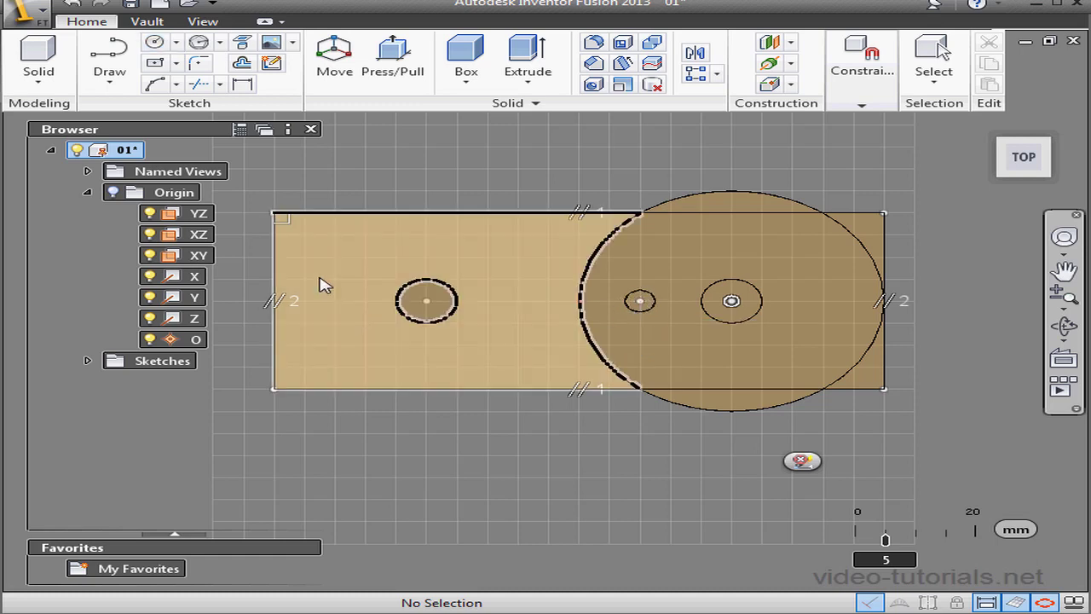
- Draw a 2.5 mm radius circle 40 mm left of the origin and a 5 mm radius circle 40 mm right of it
{"action": "left_click", "coordinate": [154, 42]}
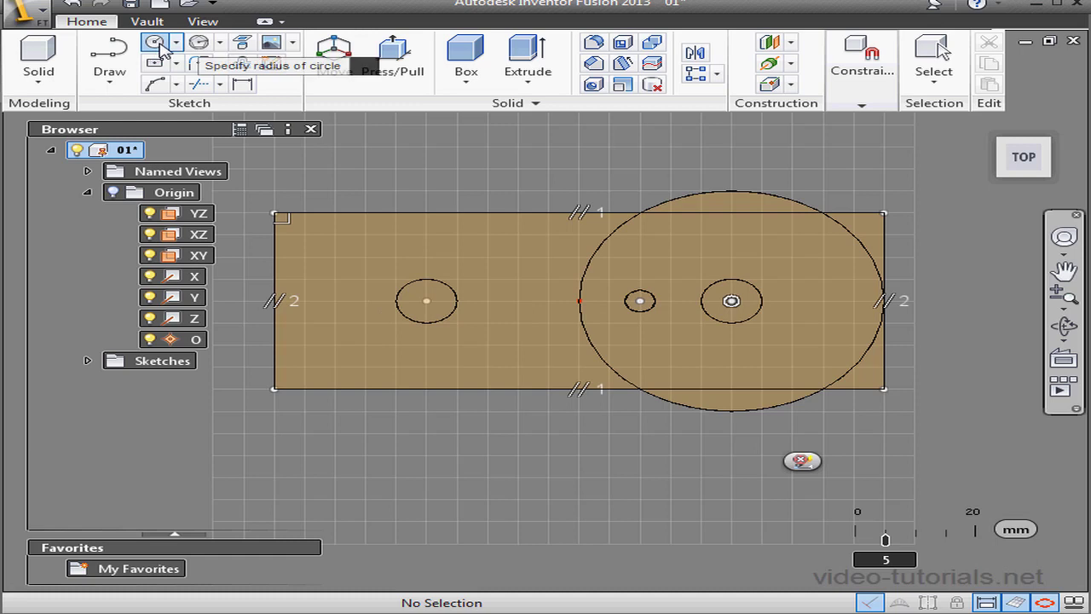
{"action": "left_click", "coordinate": [335, 301]}
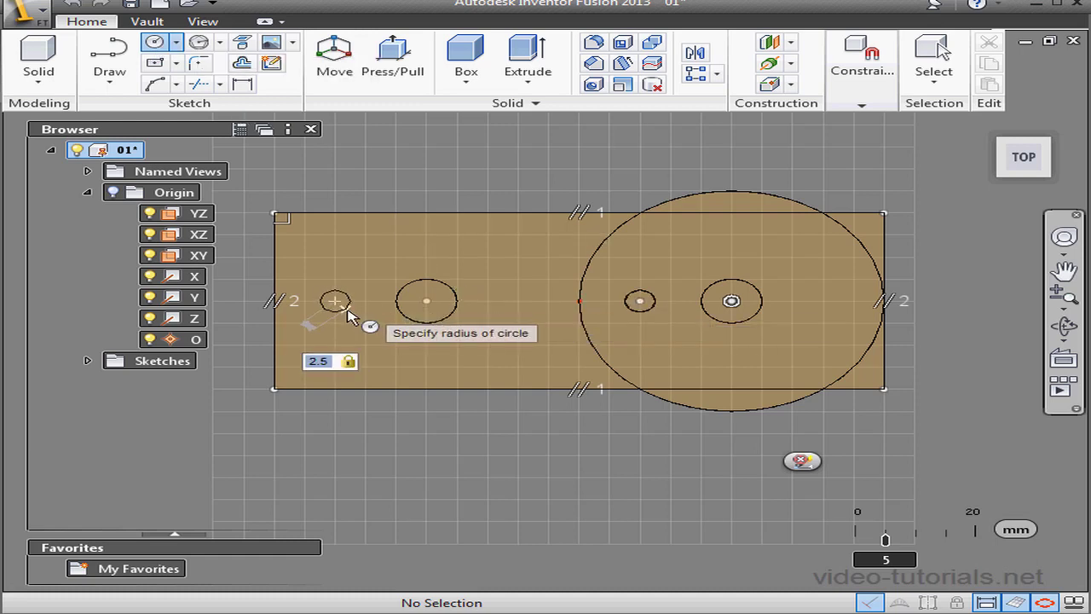
{"action": "key", "text": "Return"}
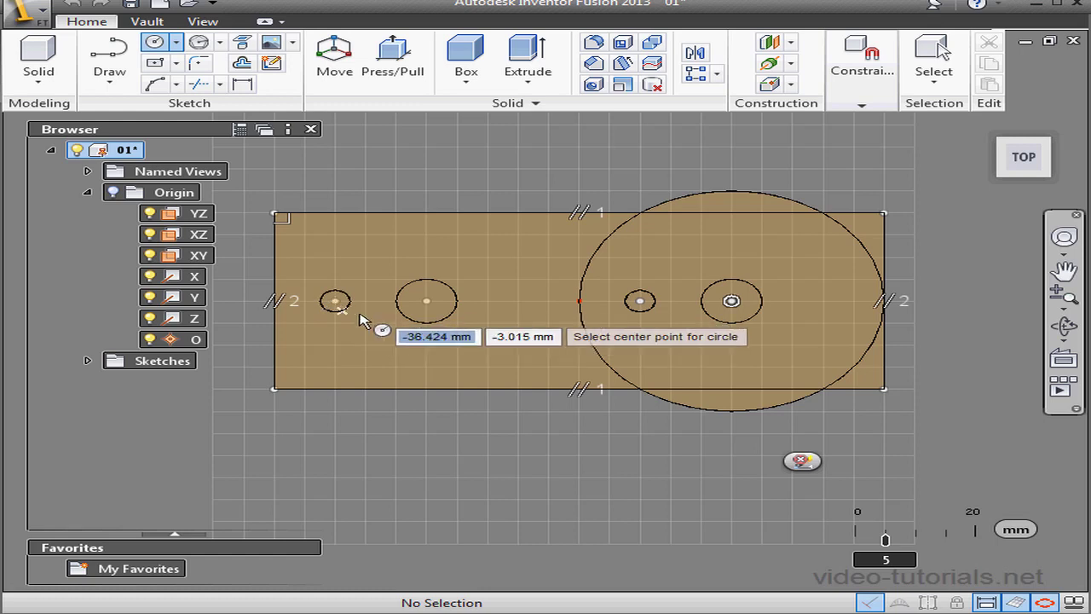
{"action": "left_click", "coordinate": [823, 301]}
{"action": "type", "text": "5"}
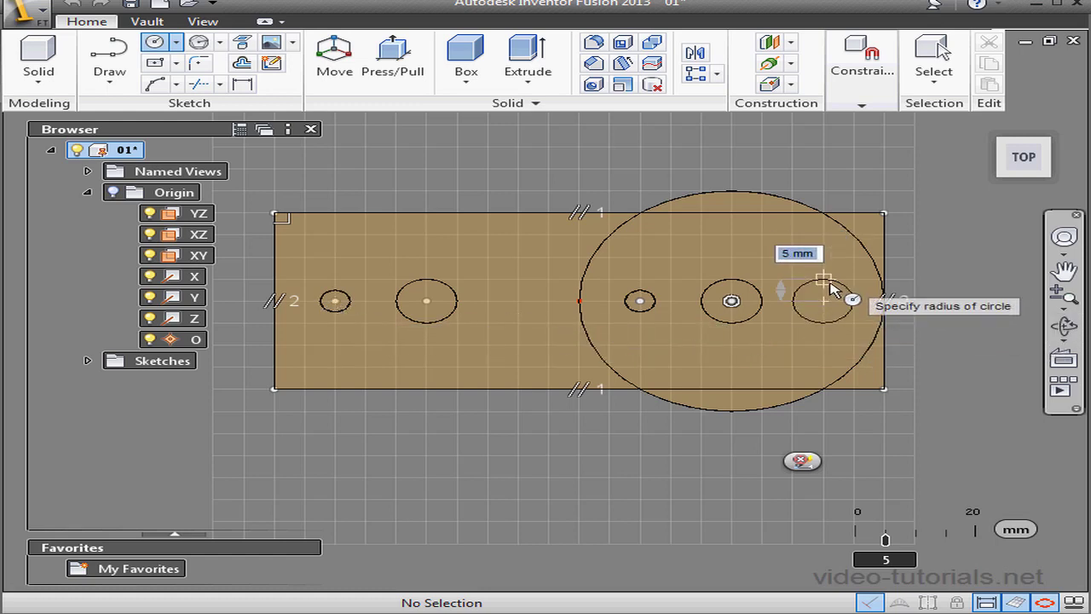
{"action": "key", "text": "Return"}
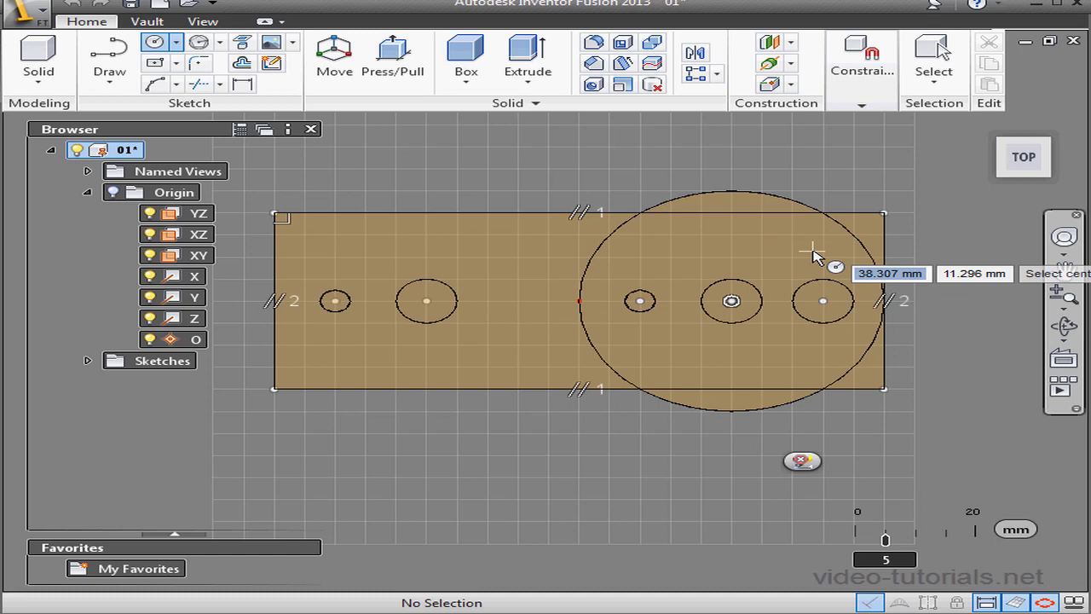
{"action": "key", "text": "Escape"}
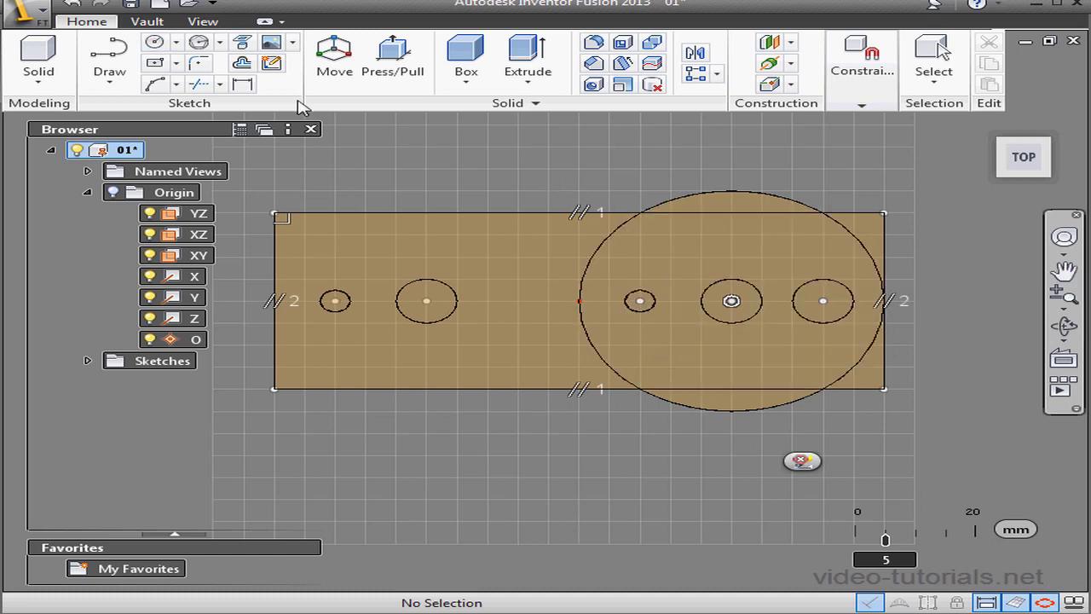
- Draw a two-point rectangle about 60 x 10 mm enclosing both 2.5 mm radius circles, and finish the sketch
{"action": "left_click", "coordinate": [175, 63]}
{"action": "left_click", "coordinate": [197, 83]}
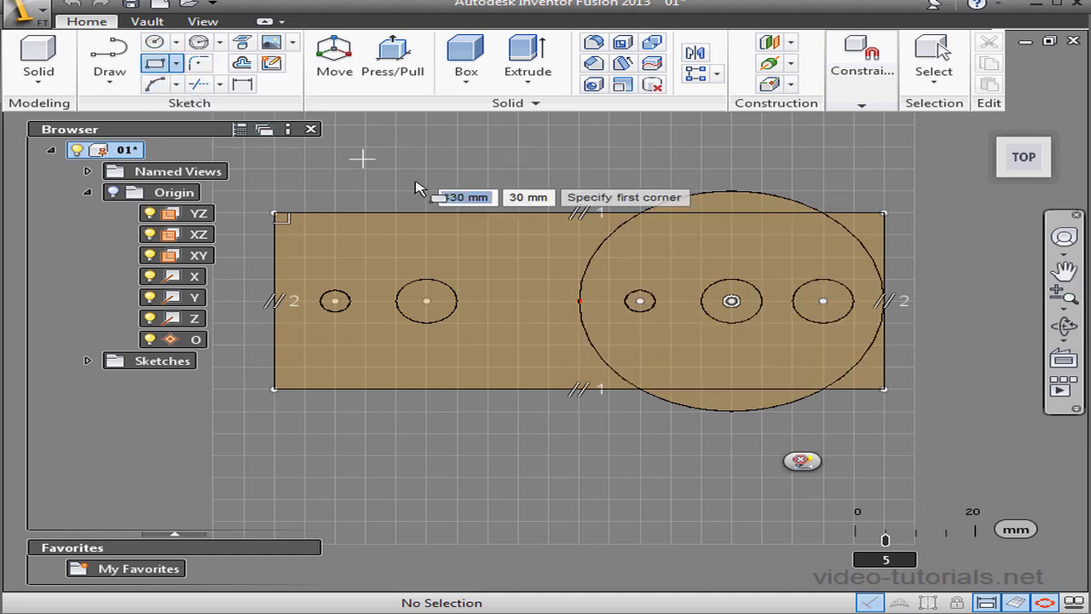
{"action": "left_click", "coordinate": [671, 280]}
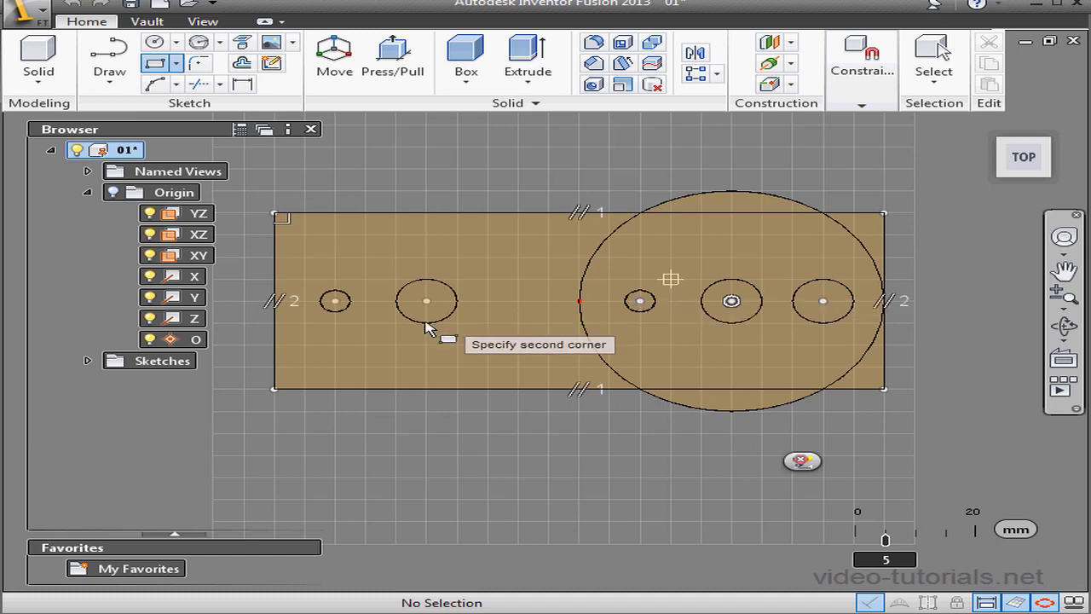
{"action": "left_click", "coordinate": [305, 323]}
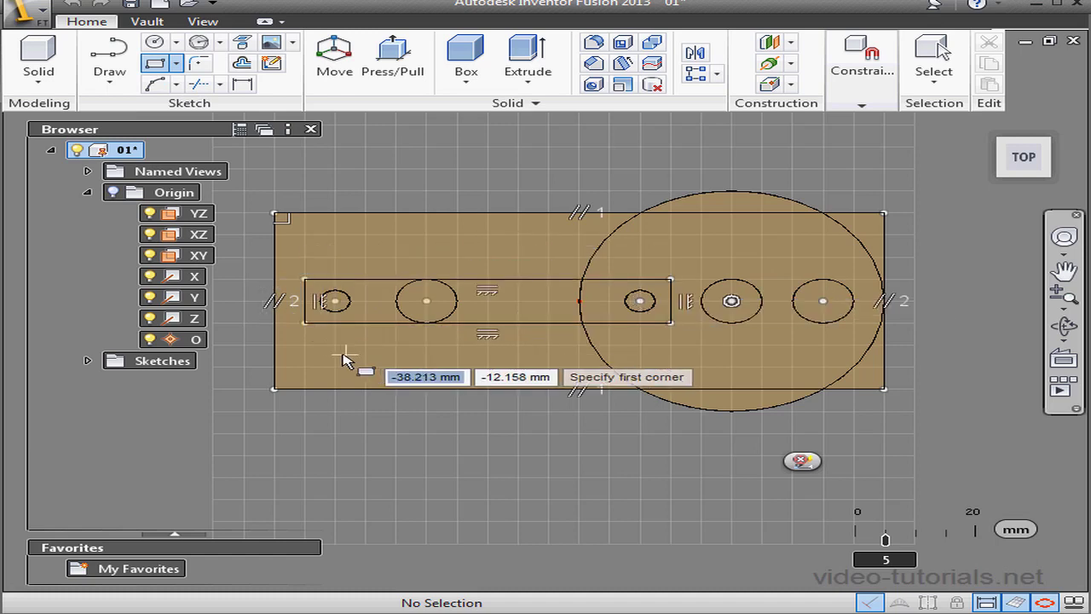
{"action": "left_click", "coordinate": [800, 462]}
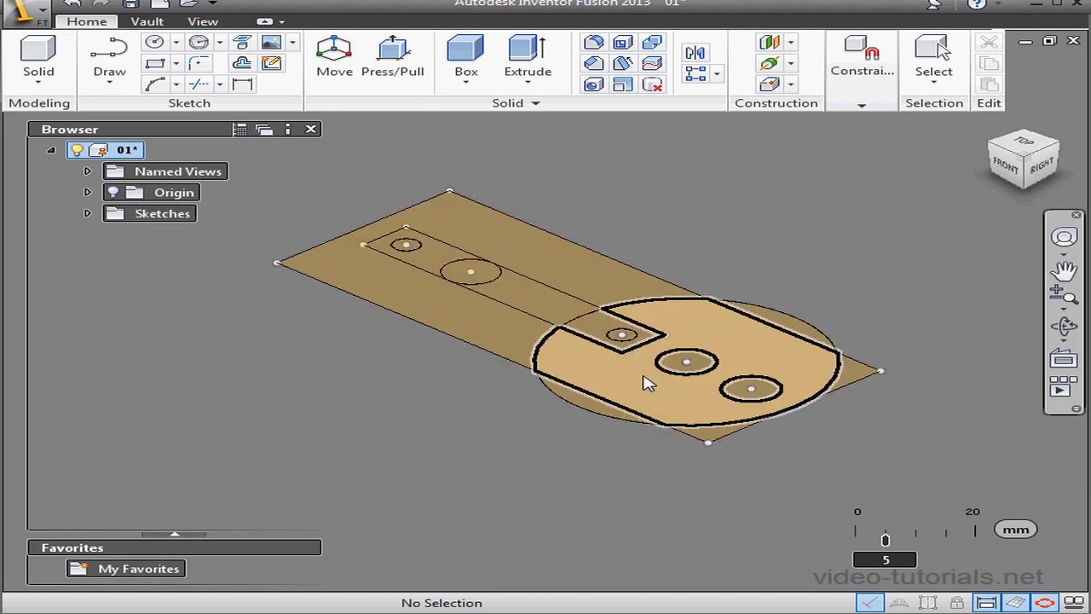
- Extrude all sketch regions of the plate with one rounded end, including the inner circles, by -5 mm as a new component
{"action": "left_click", "coordinate": [536, 66]}
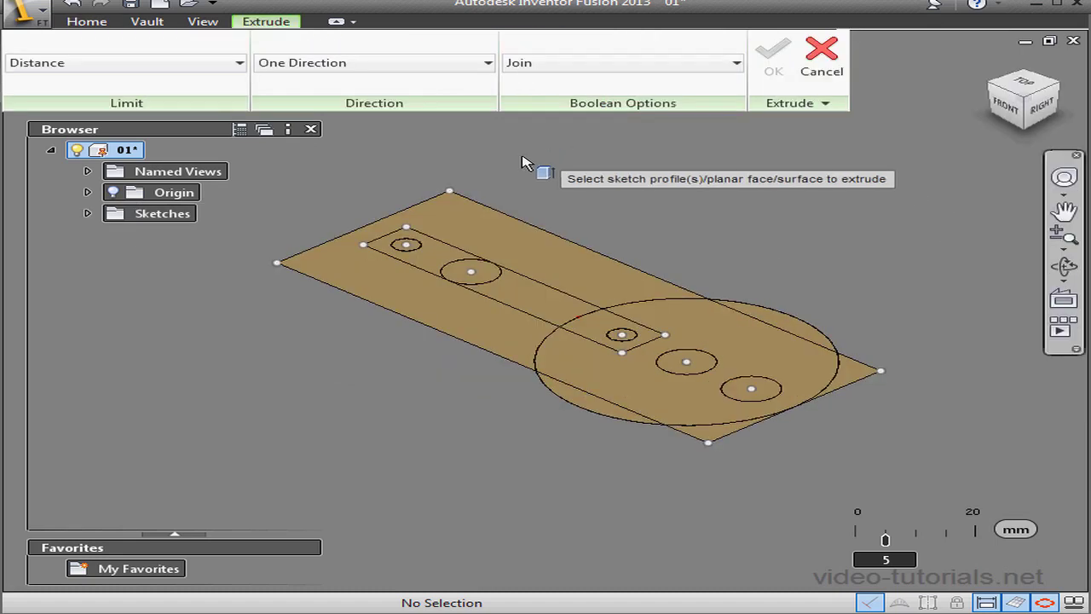
{"action": "left_click", "coordinate": [463, 237]}
{"action": "left_click", "coordinate": [463, 271]}
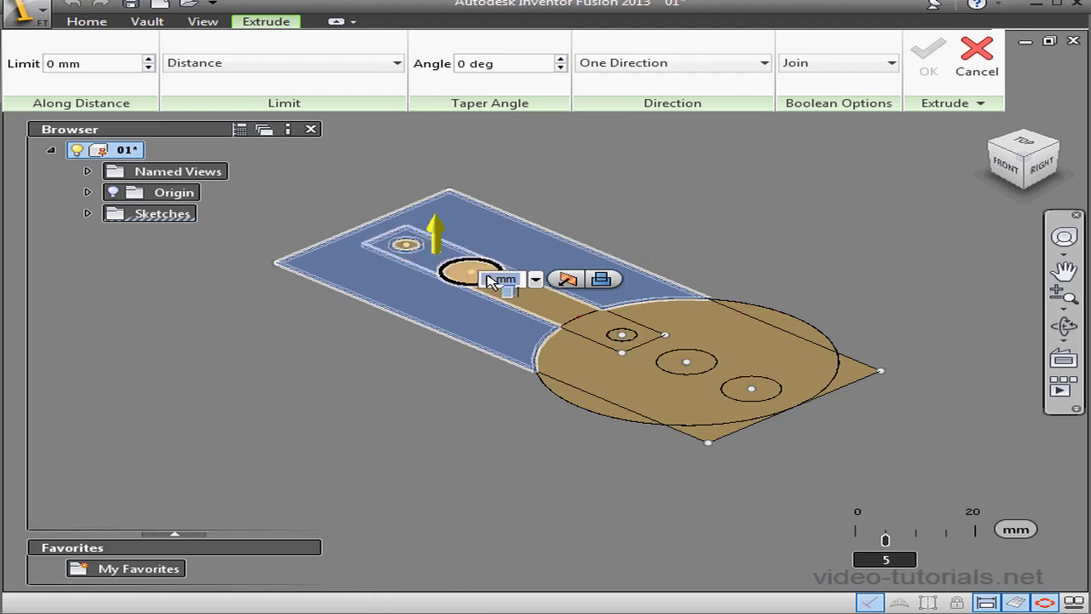
{"action": "left_click", "coordinate": [455, 275]}
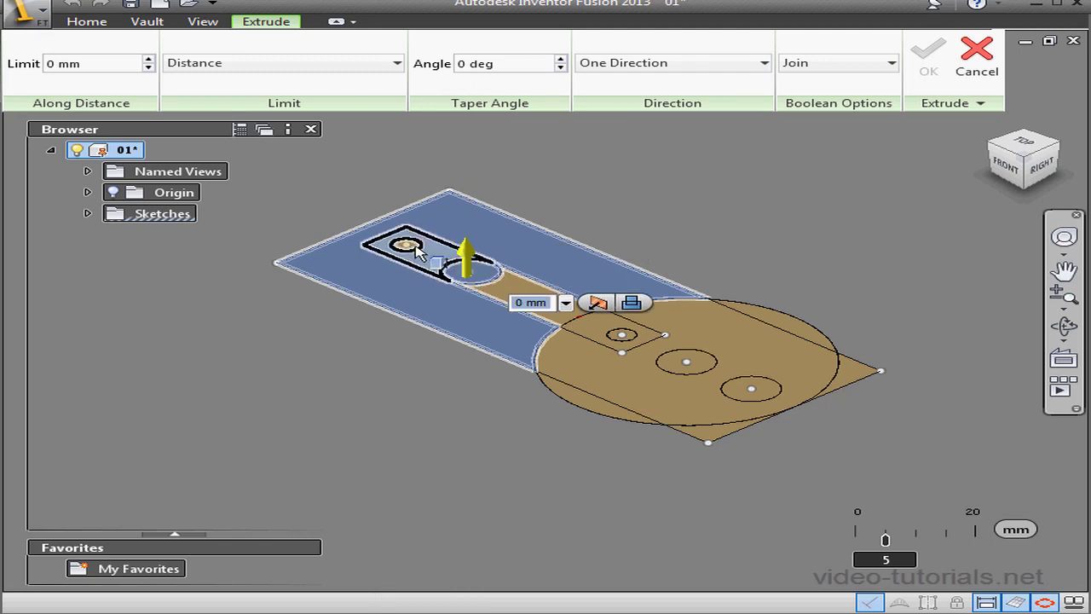
{"action": "left_click", "coordinate": [406, 245]}
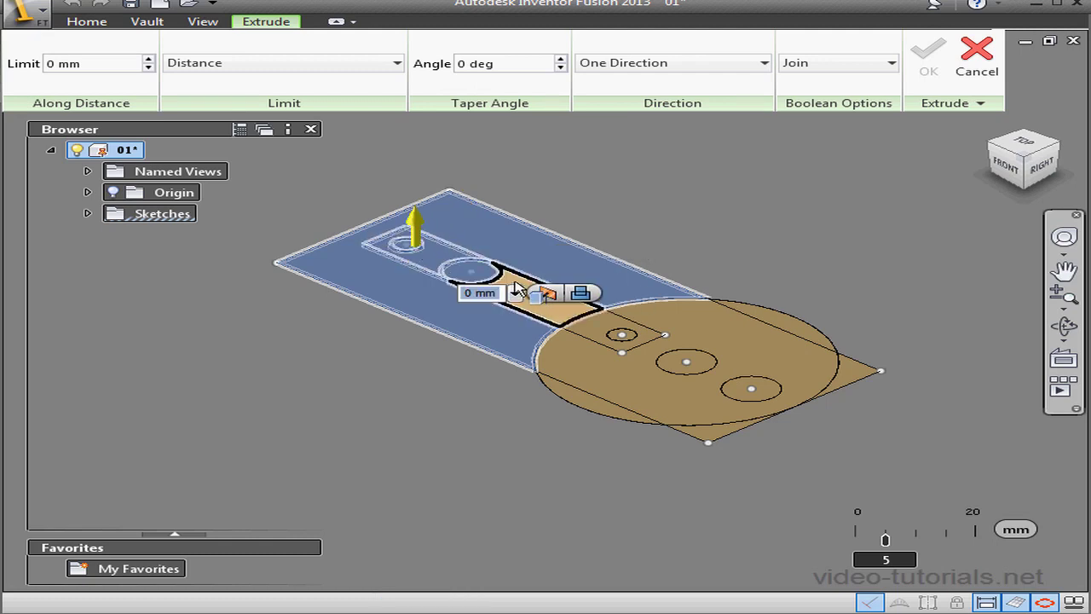
{"action": "left_click", "coordinate": [515, 288]}
{"action": "left_click", "coordinate": [614, 330]}
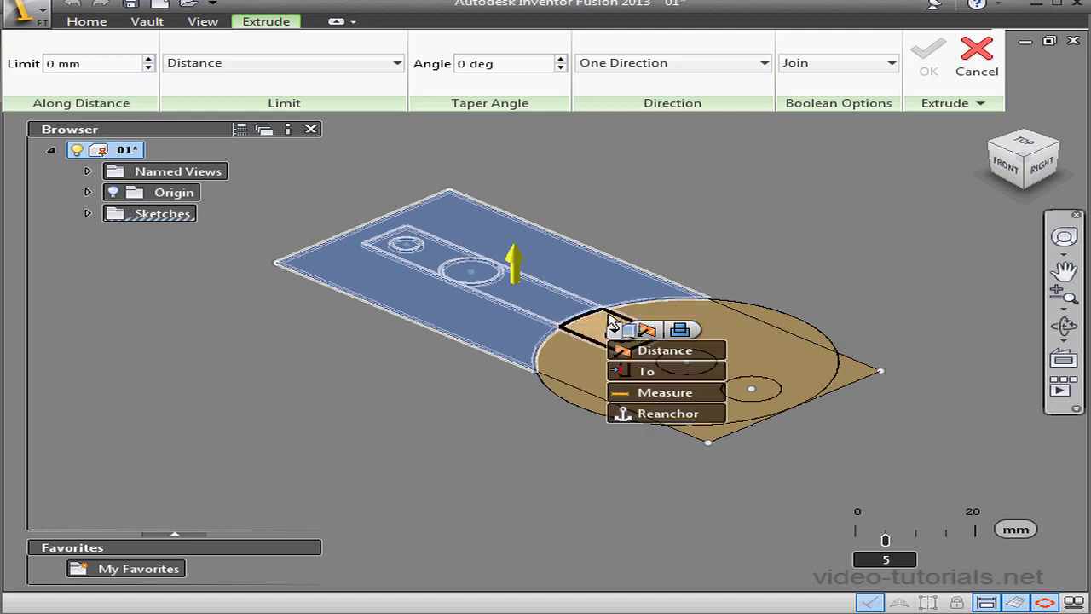
{"action": "left_click", "coordinate": [718, 325]}
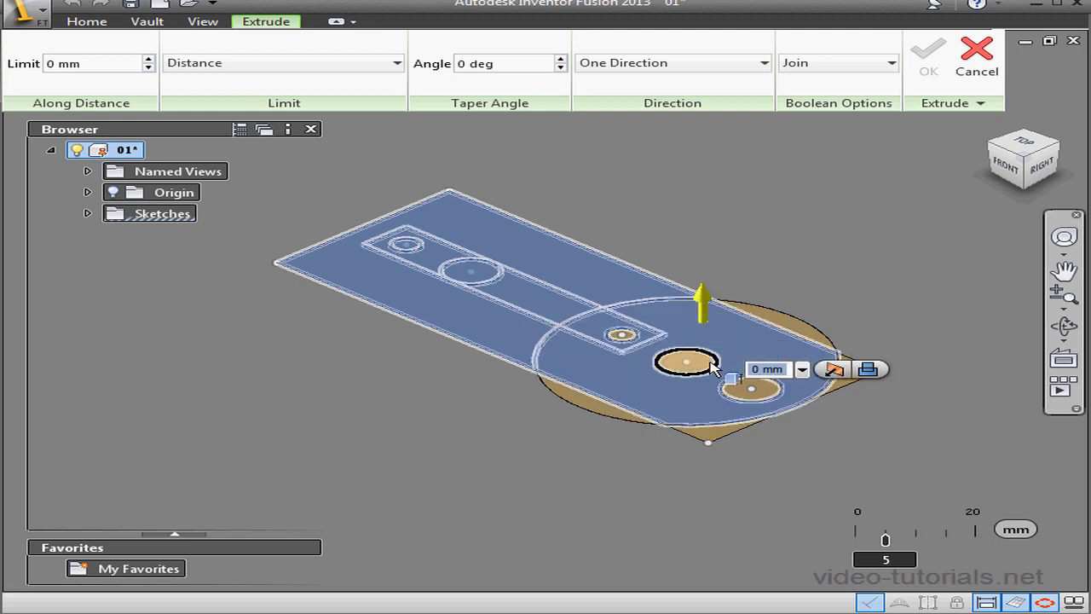
{"action": "left_click", "coordinate": [712, 366]}
{"action": "left_click", "coordinate": [754, 391]}
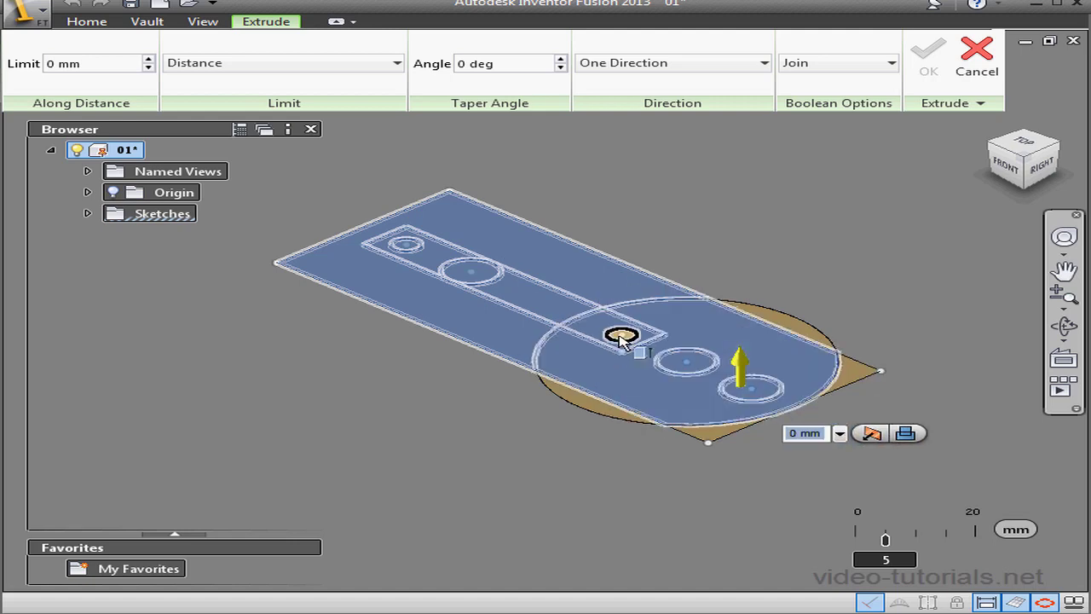
{"action": "left_click", "coordinate": [621, 335]}
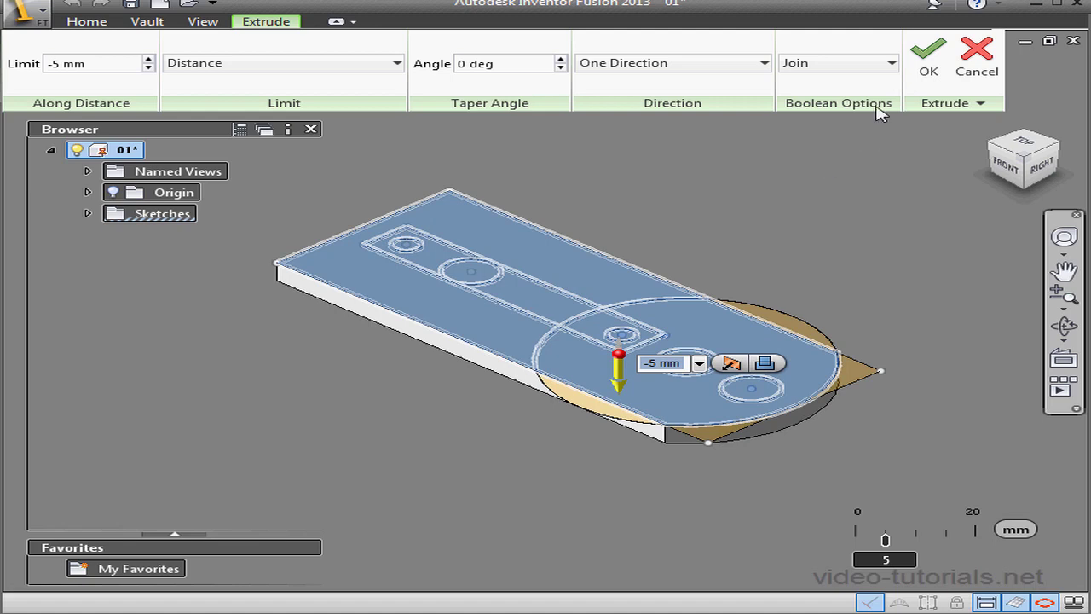
{"action": "left_click", "coordinate": [890, 63]}
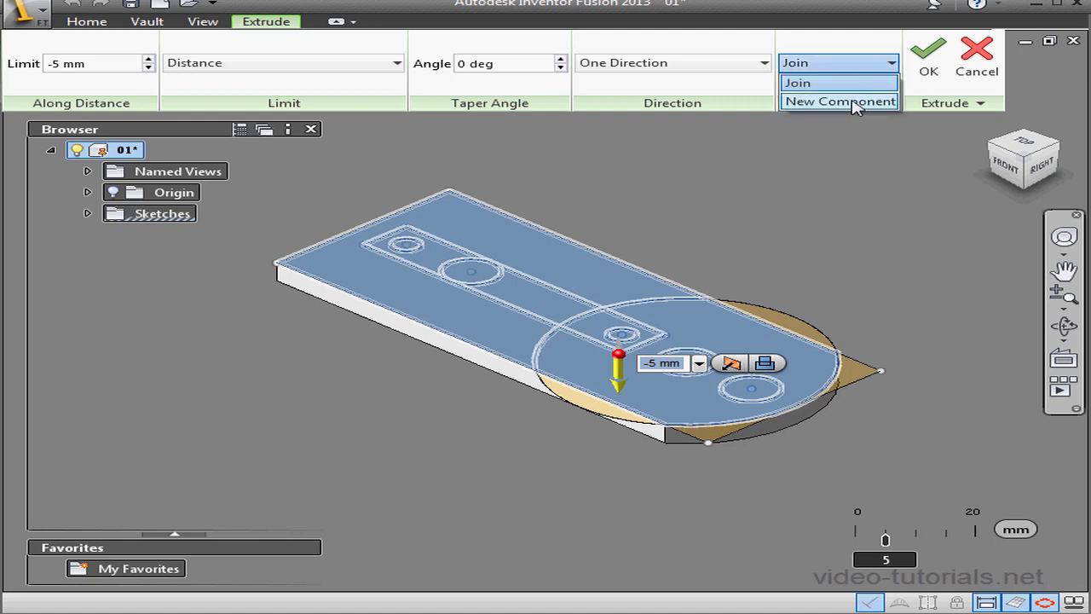
{"action": "left_click", "coordinate": [855, 104]}
{"action": "left_click", "coordinate": [930, 64]}
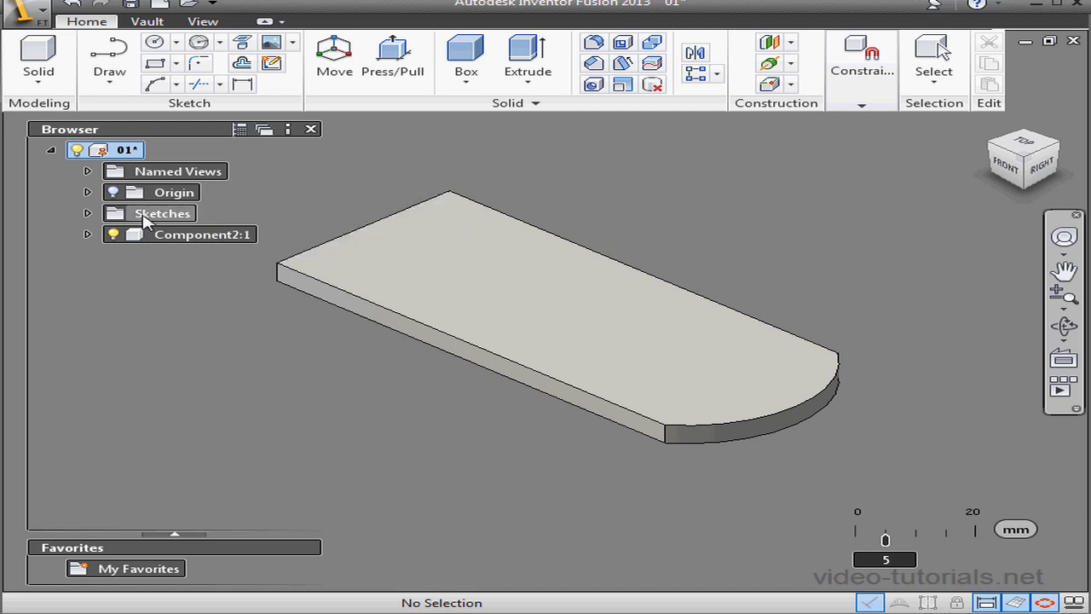
- Make Sketch1 visible again and activate the plate component Component2:1
{"action": "left_click", "coordinate": [87, 213]}
{"action": "left_click", "coordinate": [149, 235]}
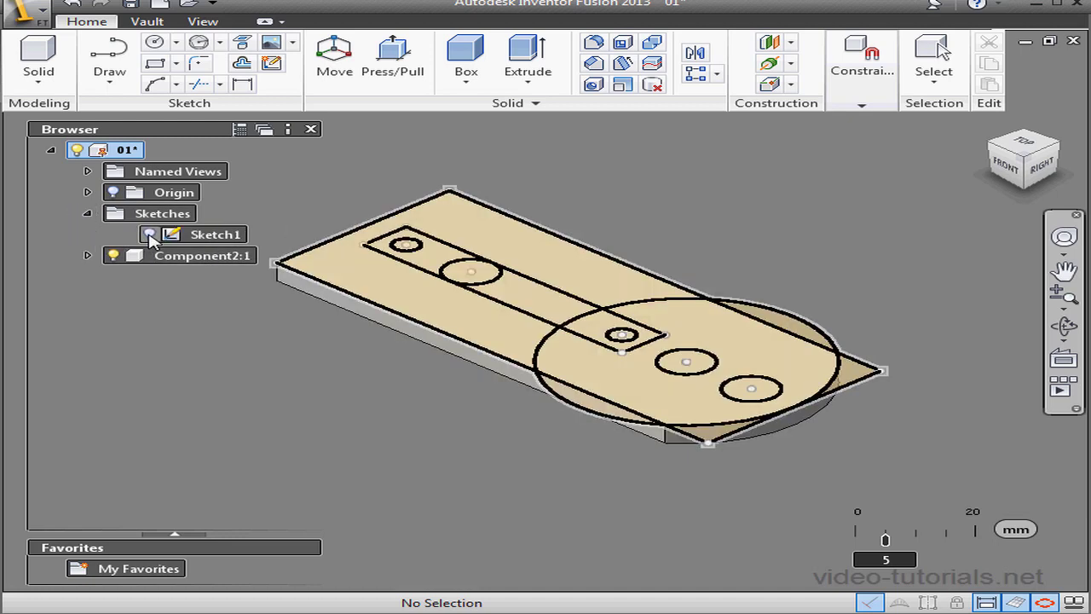
{"action": "right_click", "coordinate": [198, 256]}
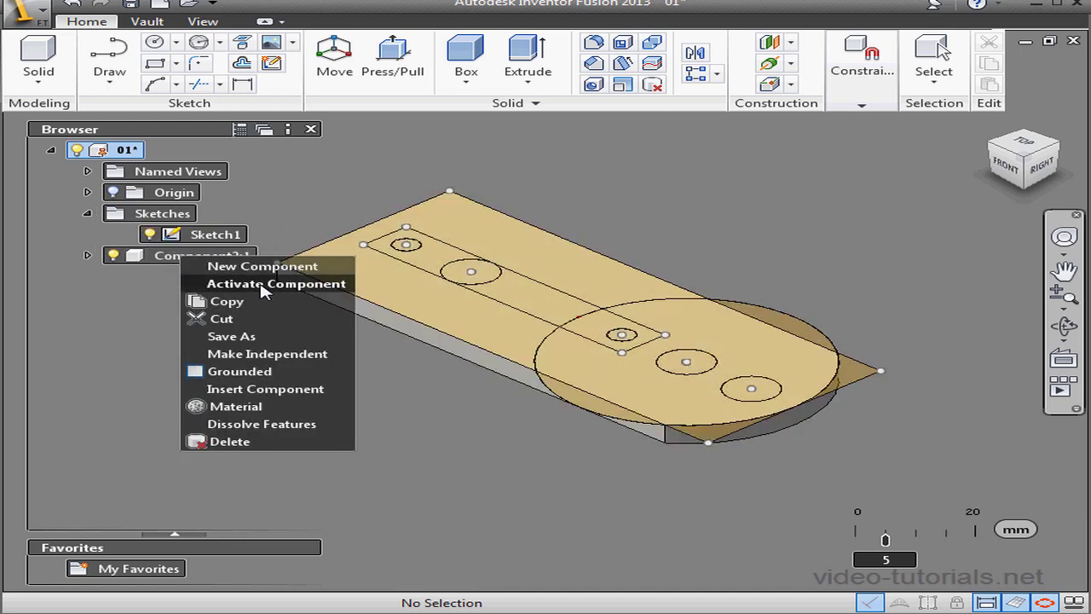
{"action": "left_click", "coordinate": [262, 290]}
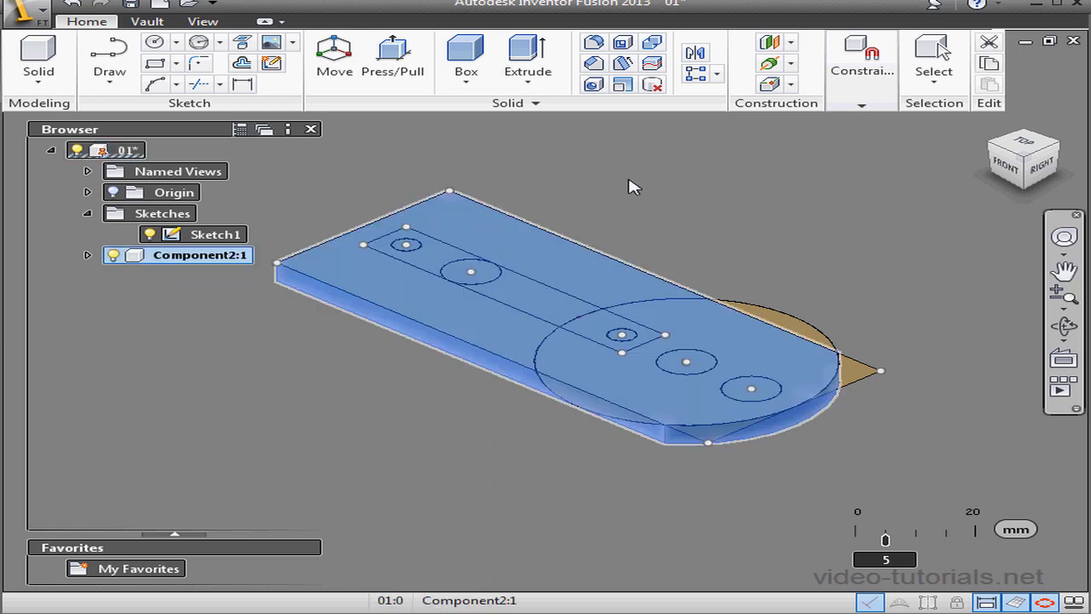
- Extrude the two 5 mm radius circles nearest the origin 10 mm upward, joined to the plate as pins
{"action": "left_click", "coordinate": [528, 70]}
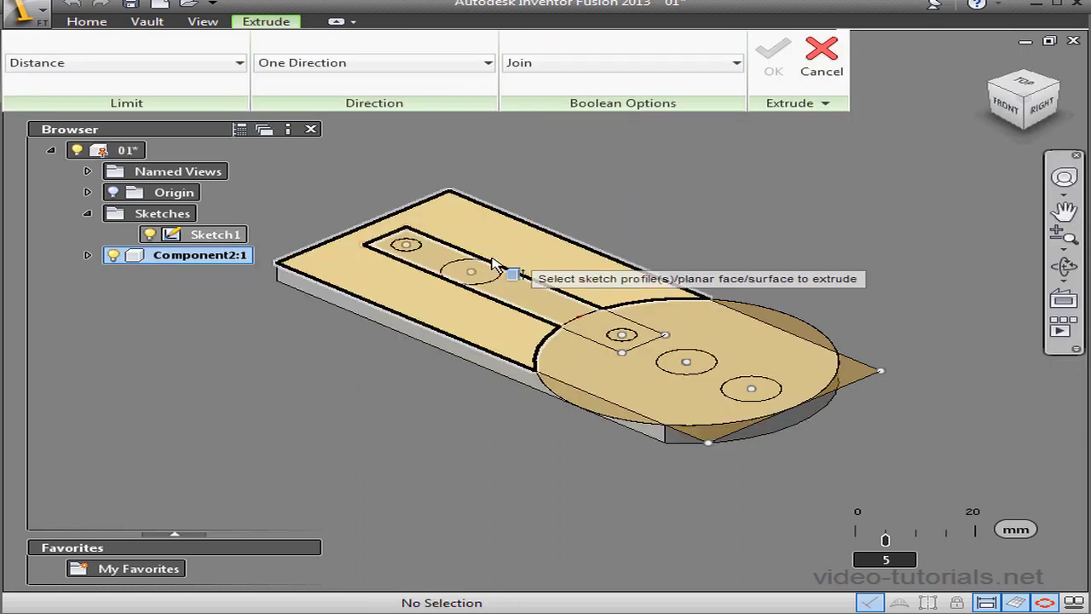
{"action": "left_click", "coordinate": [500, 273]}
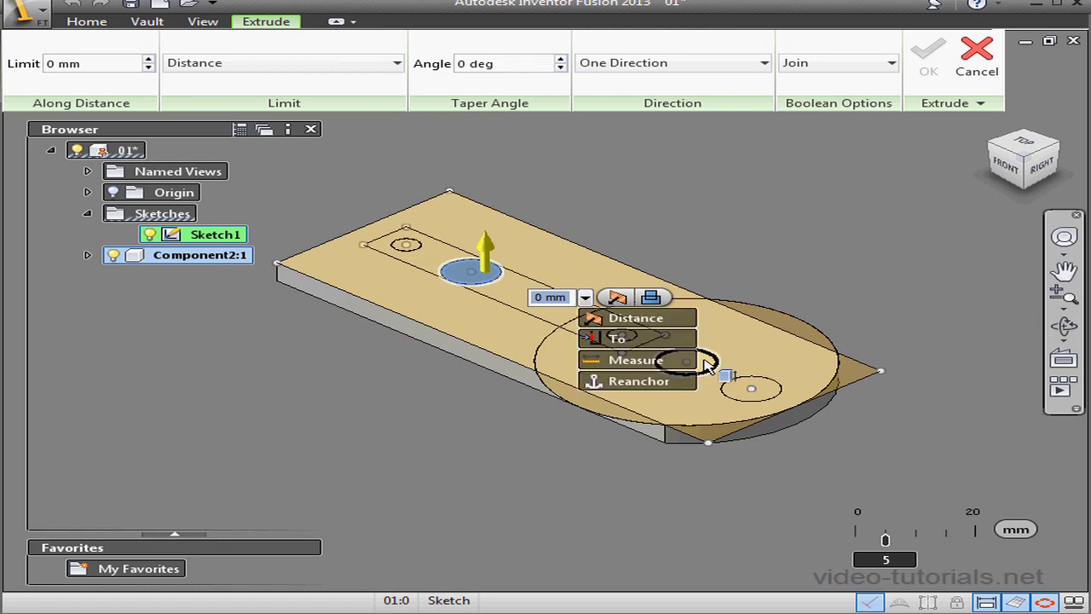
{"action": "left_click", "coordinate": [706, 363]}
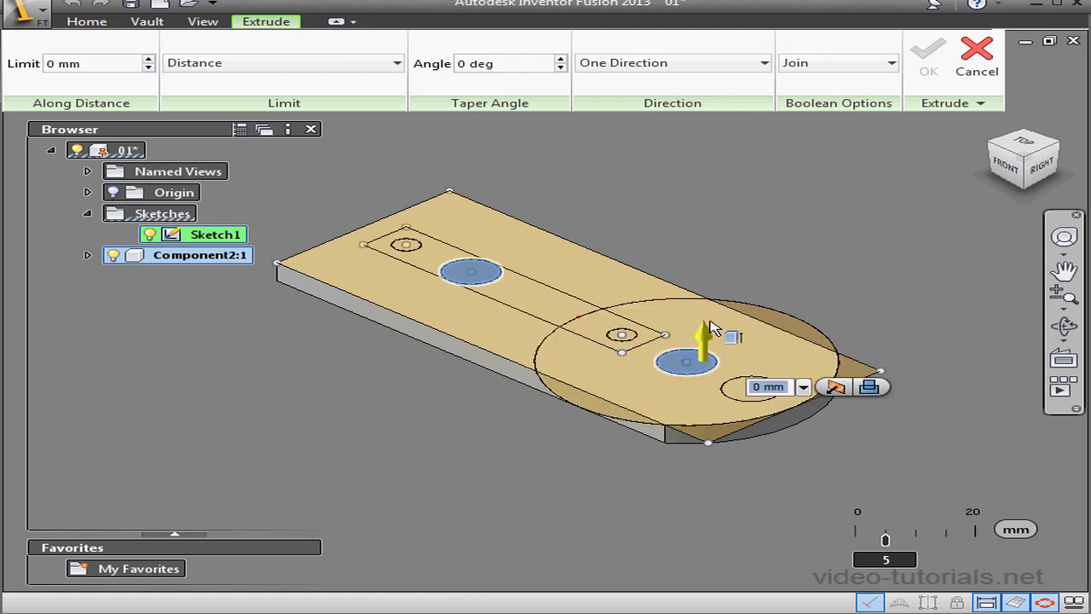
{"action": "left_click_drag", "start_coordinate": [712, 328], "coordinate": [713, 303]}
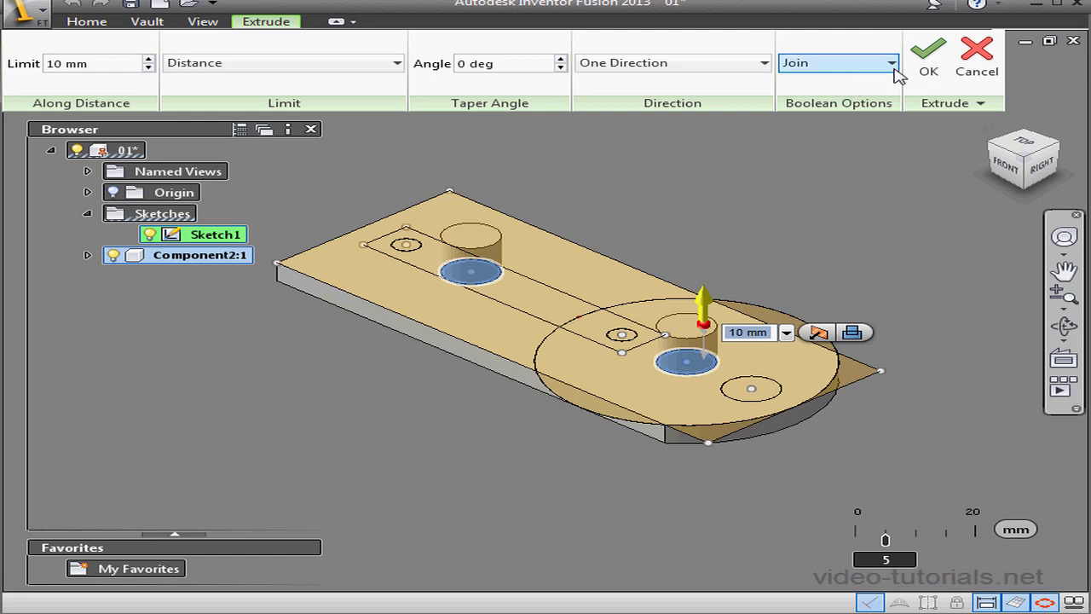
{"action": "left_click", "coordinate": [928, 62]}
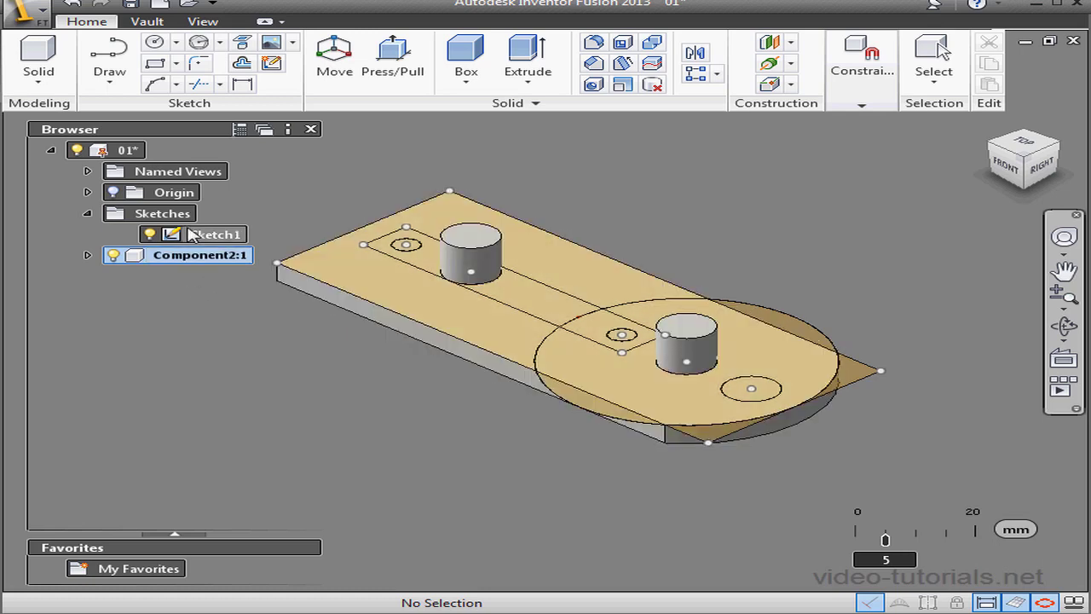
- Activate the top-level component 01
{"action": "right_click", "coordinate": [117, 152]}
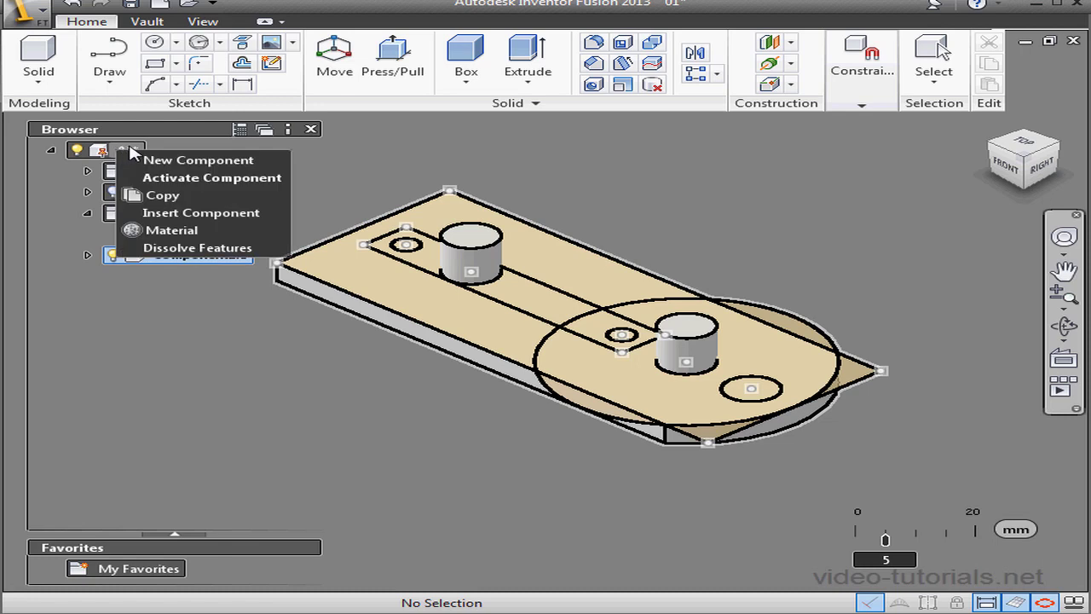
{"action": "left_click", "coordinate": [202, 182]}
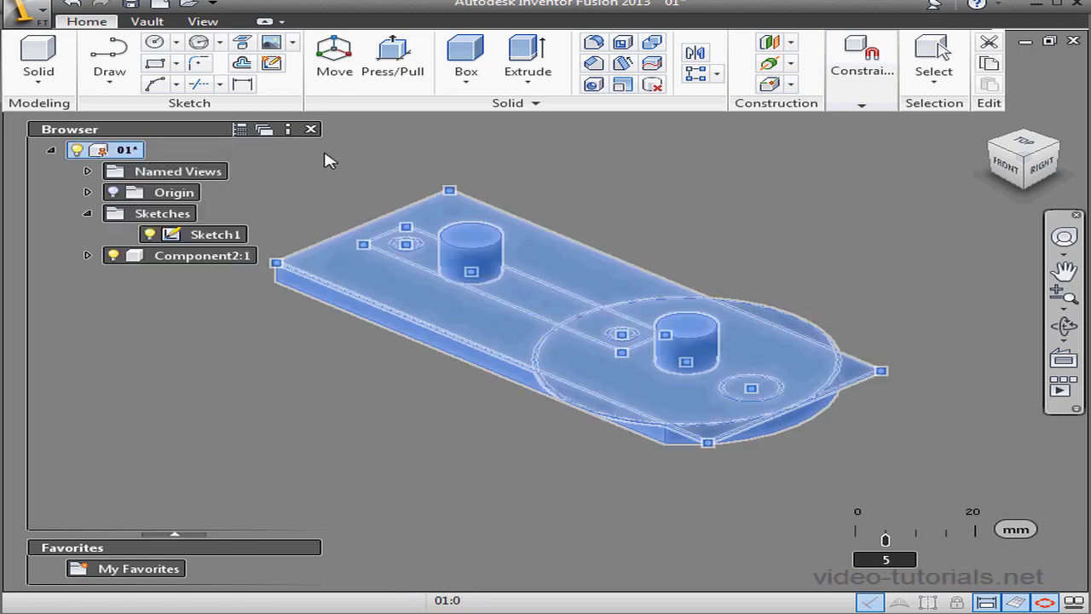
- Extrude all regions of the large circle, excluding its three inner circles, 5 mm upward as a new disc component
{"action": "left_click", "coordinate": [555, 180]}
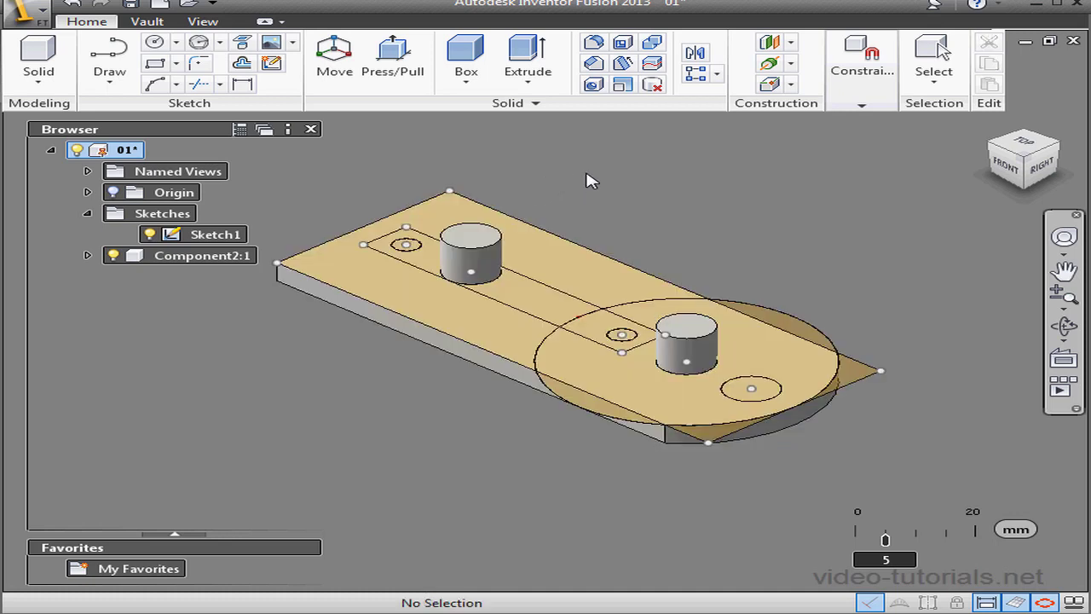
{"action": "left_click", "coordinate": [528, 60]}
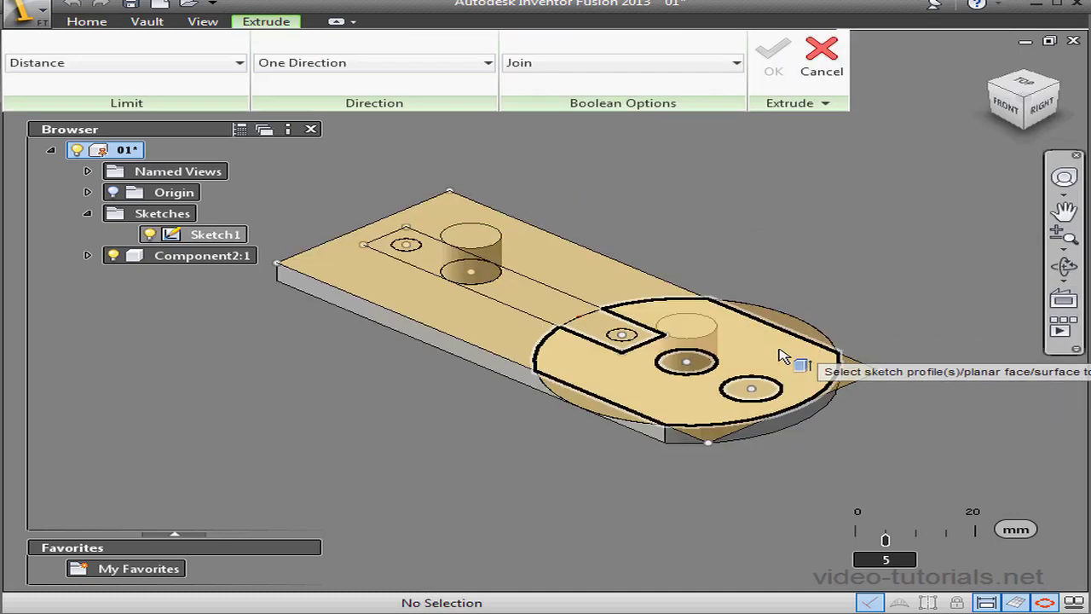
{"action": "left_click", "coordinate": [801, 334]}
{"action": "left_click", "coordinate": [801, 334]}
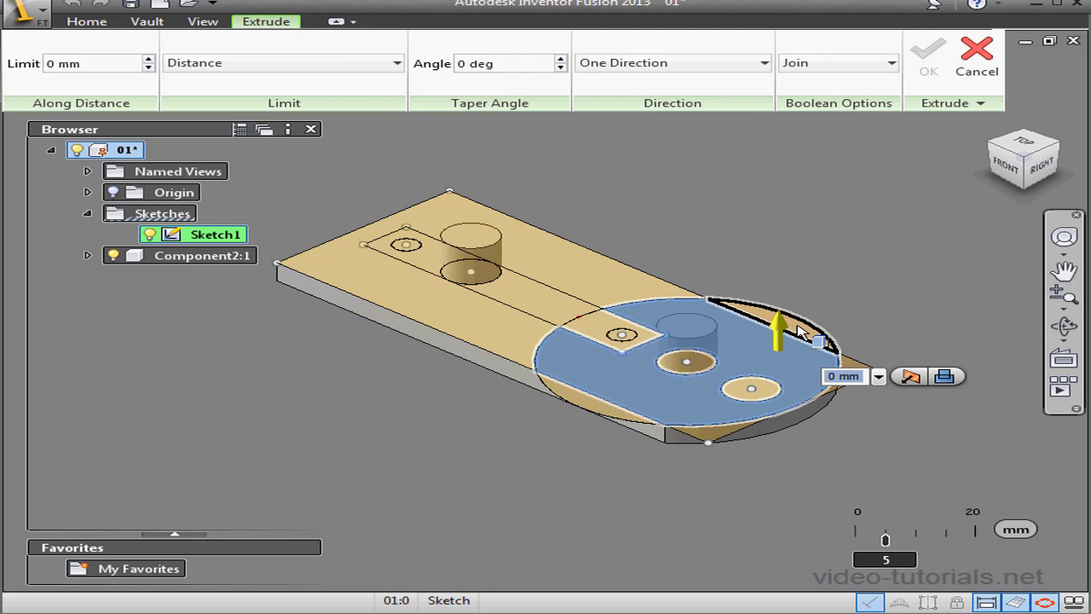
{"action": "left_click", "coordinate": [607, 413]}
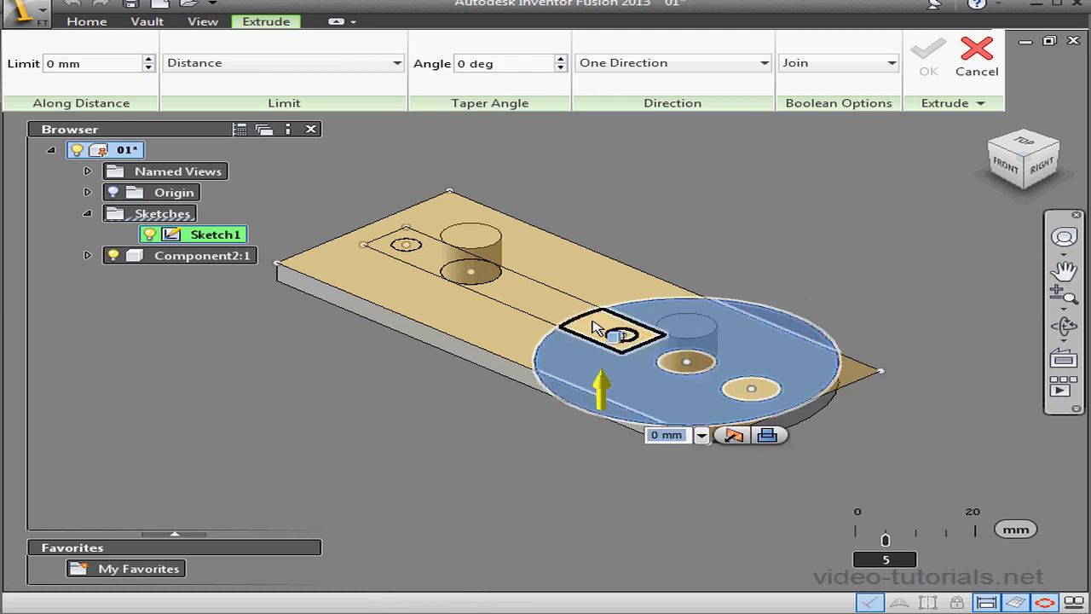
{"action": "left_click", "coordinate": [614, 334]}
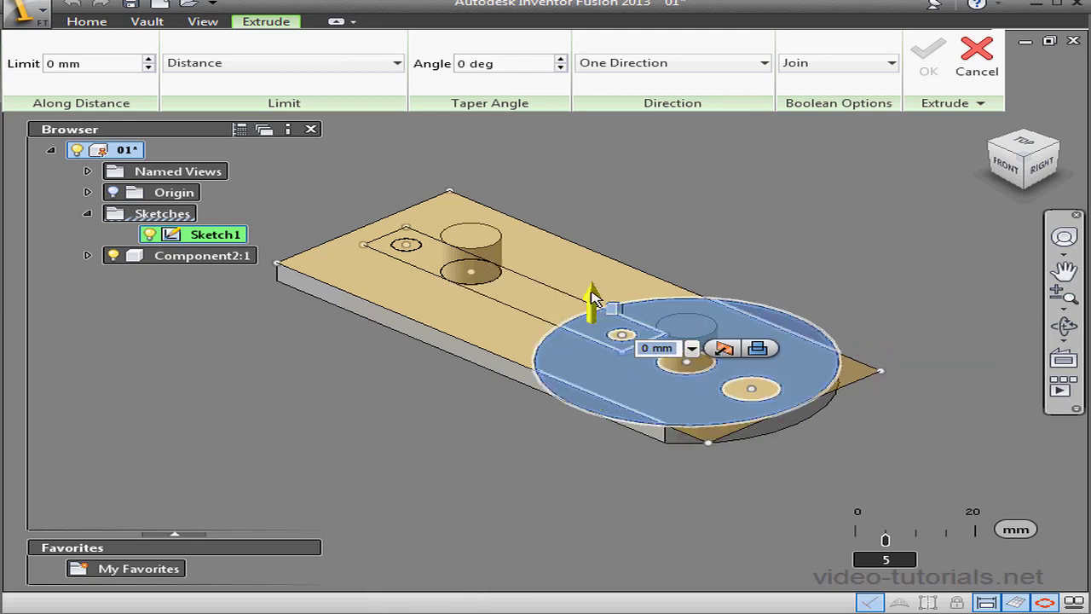
{"action": "left_click_drag", "start_coordinate": [595, 290], "coordinate": [594, 285]}
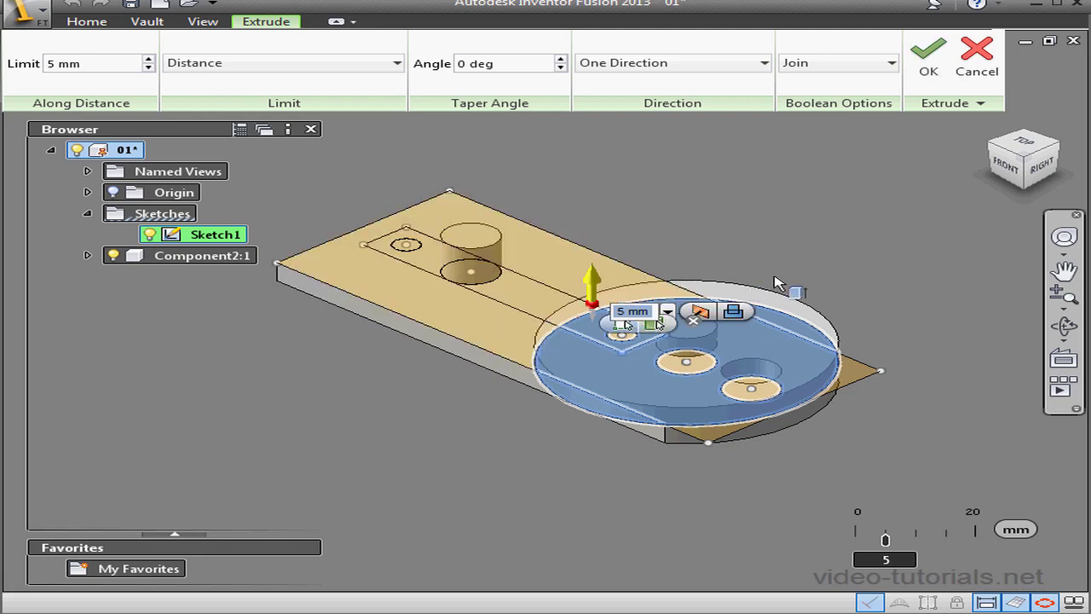
{"action": "left_click", "coordinate": [894, 65]}
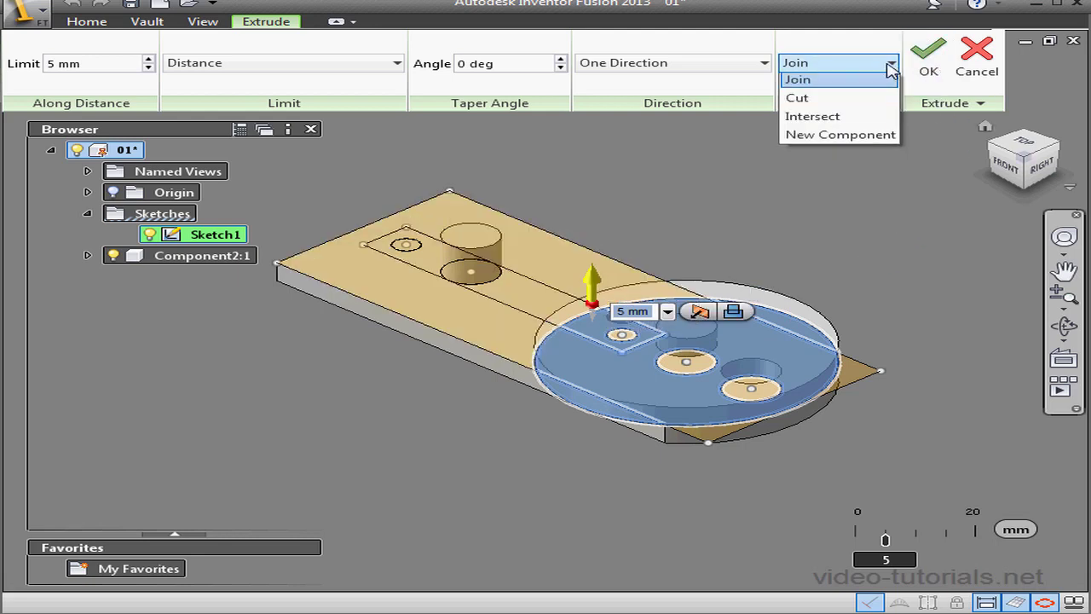
{"action": "left_click", "coordinate": [853, 134]}
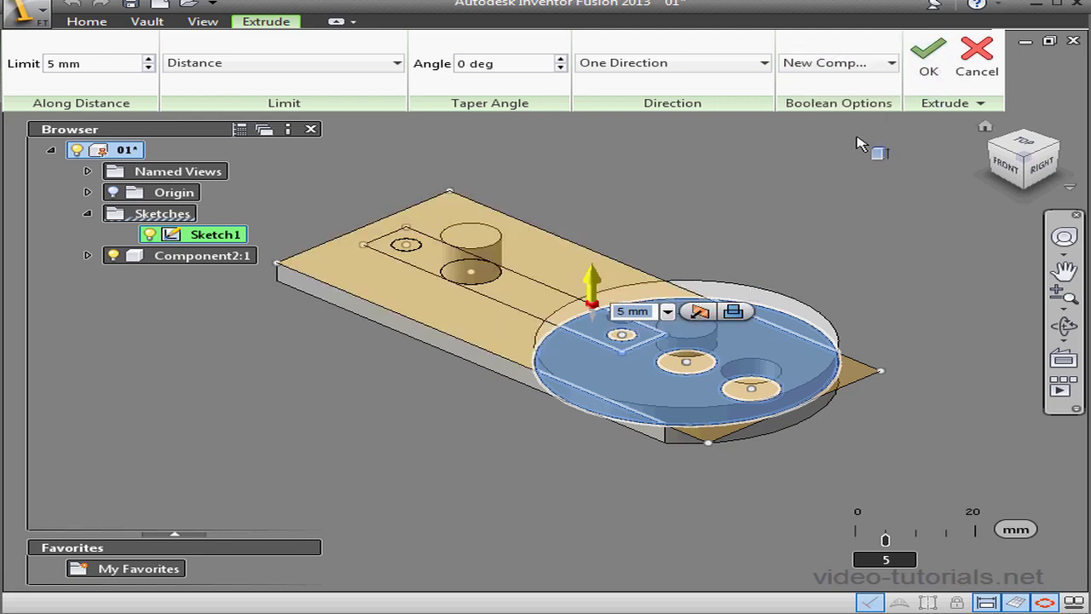
{"action": "left_click", "coordinate": [928, 62]}
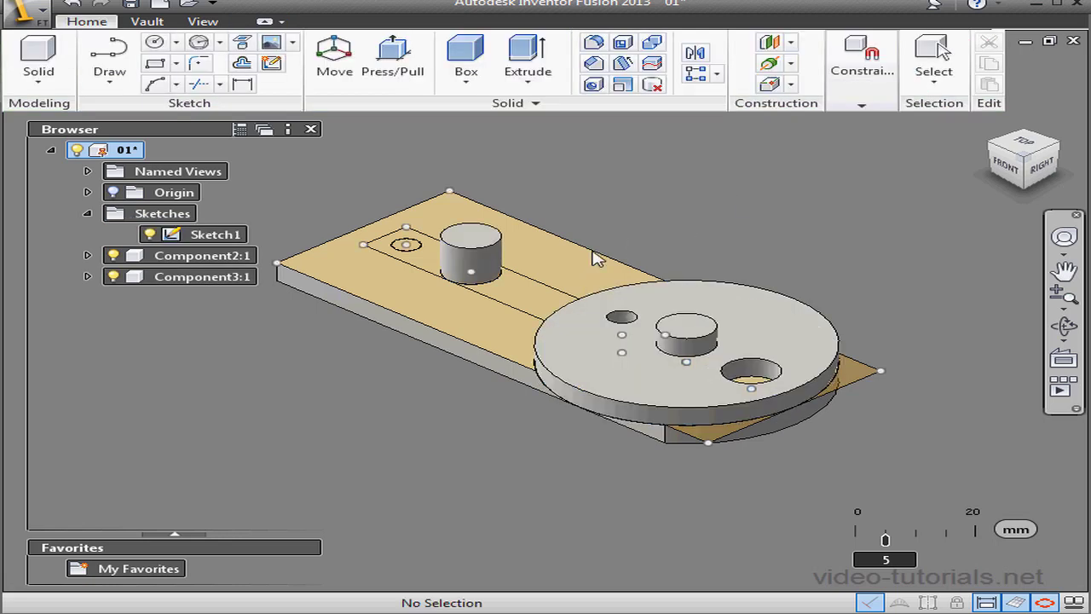
- Activate the disc component and extrude the small circle inside its smallest hole 10 mm upward, joined to the disc as a pin
{"action": "right_click", "coordinate": [215, 285]}
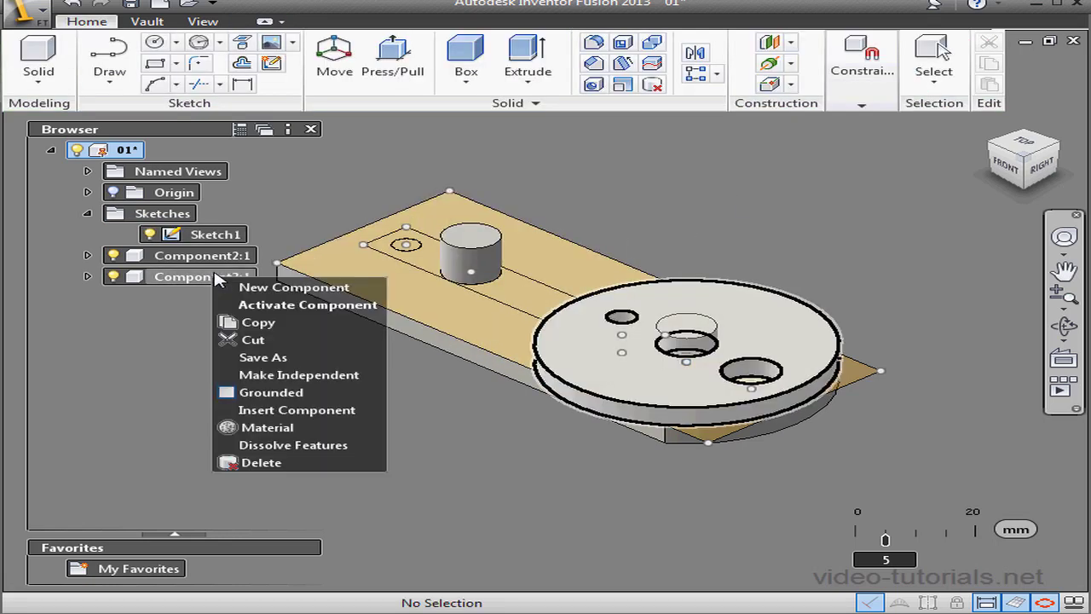
{"action": "left_click", "coordinate": [292, 305]}
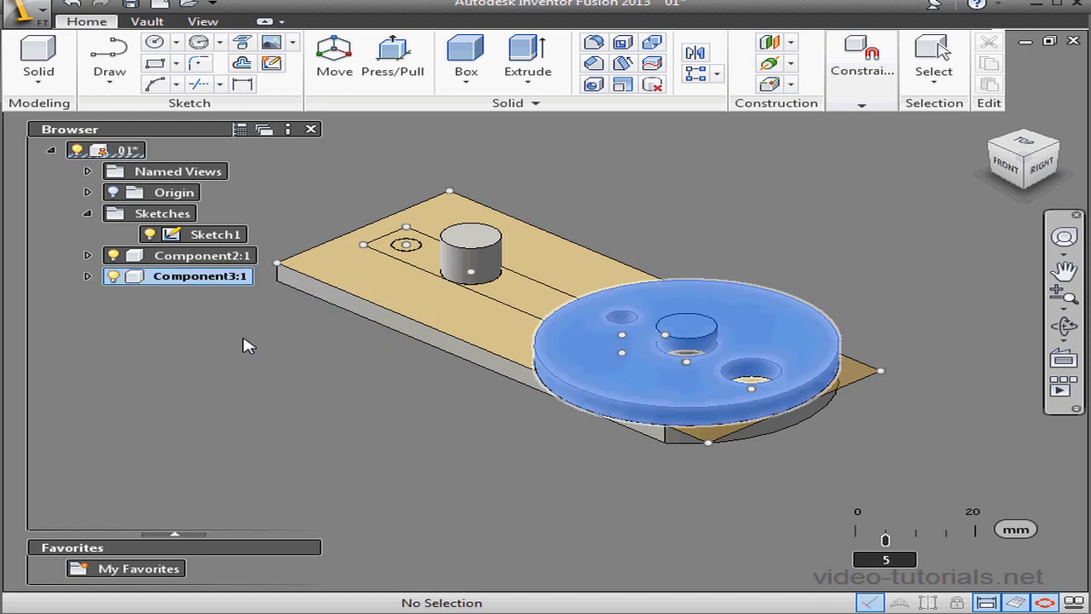
{"action": "left_click", "coordinate": [650, 230]}
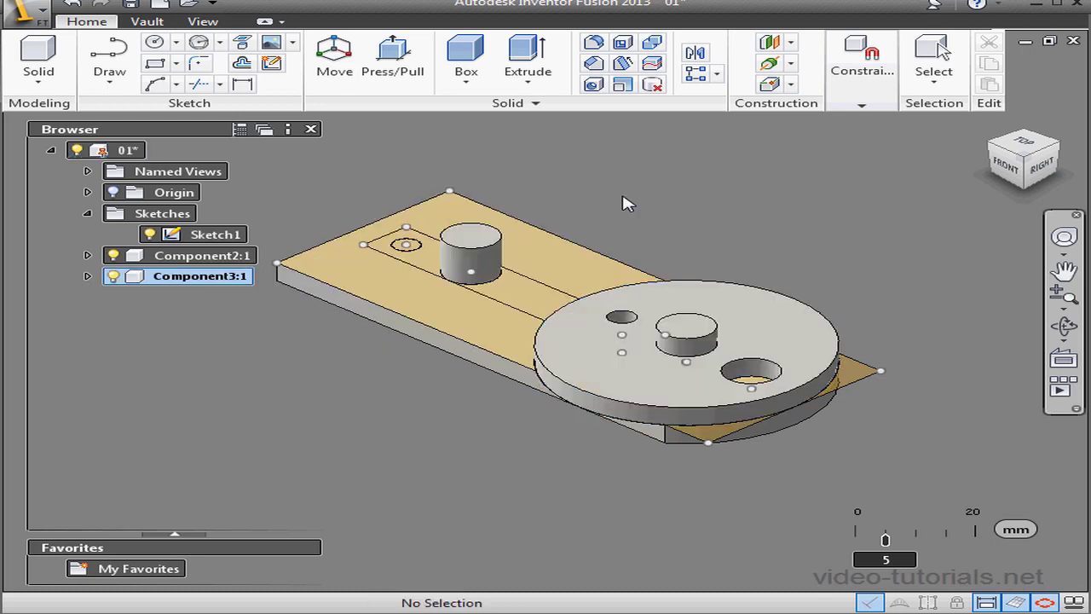
{"action": "left_click", "coordinate": [528, 61]}
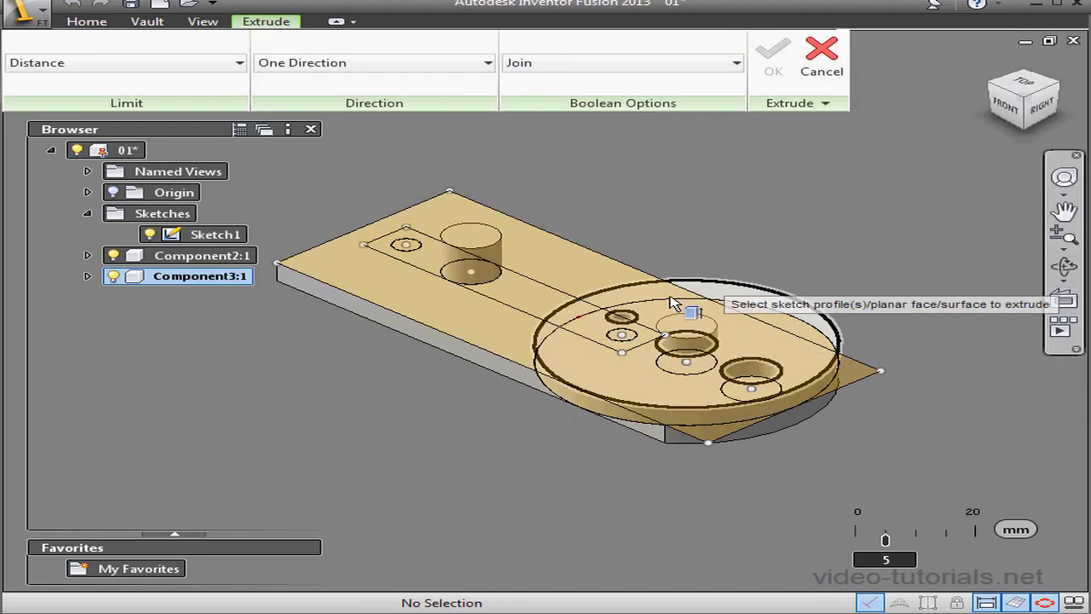
{"action": "left_click", "coordinate": [631, 338]}
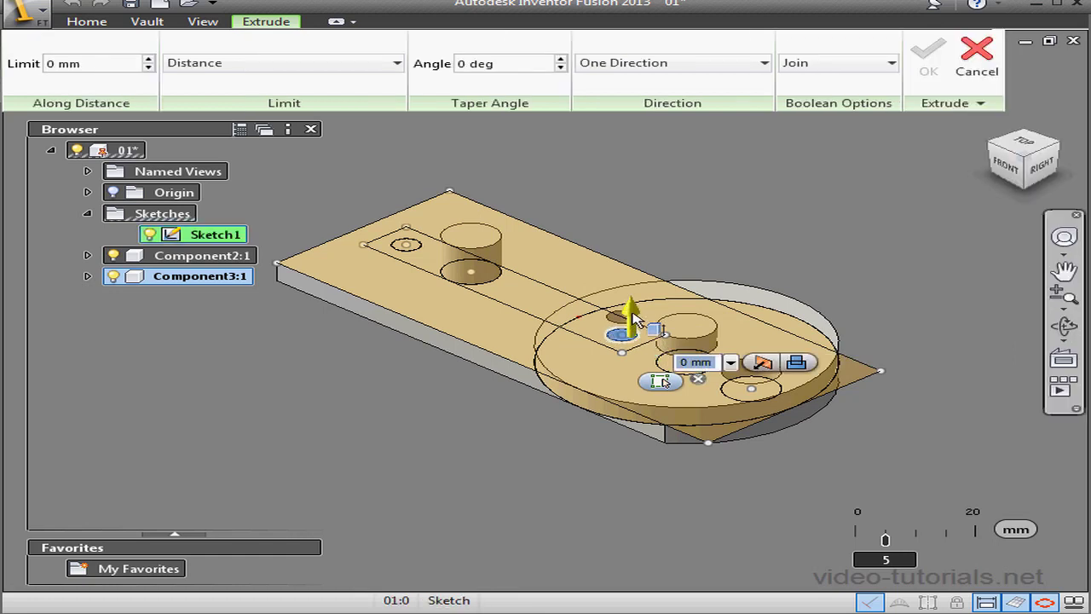
{"action": "left_click_drag", "start_coordinate": [638, 304], "coordinate": [641, 275]}
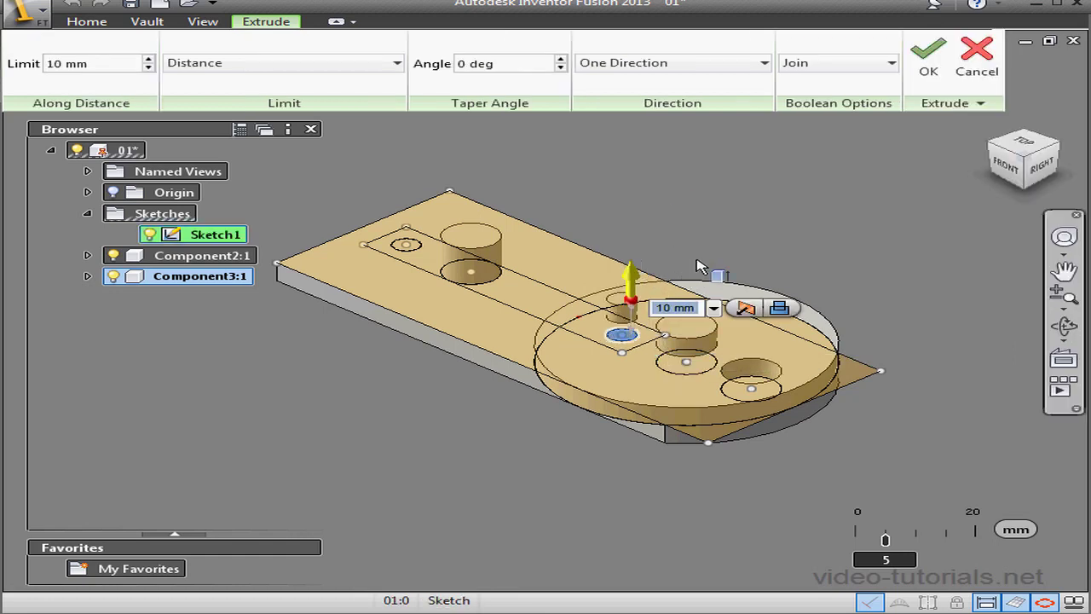
{"action": "left_click", "coordinate": [933, 56]}
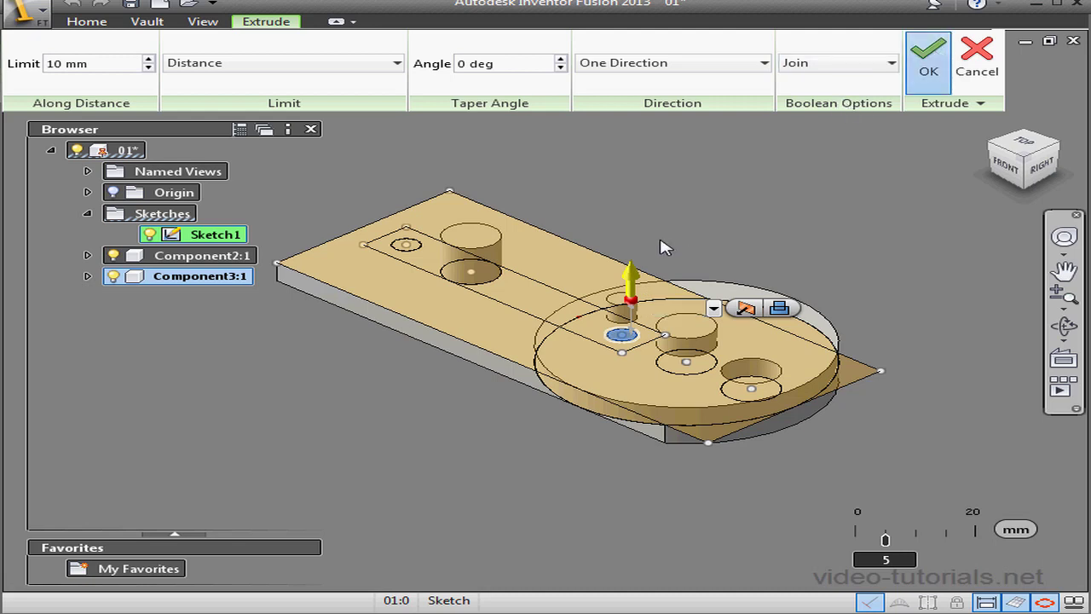
{"action": "left_click", "coordinate": [114, 277]}
{"action": "left_click", "coordinate": [114, 277]}
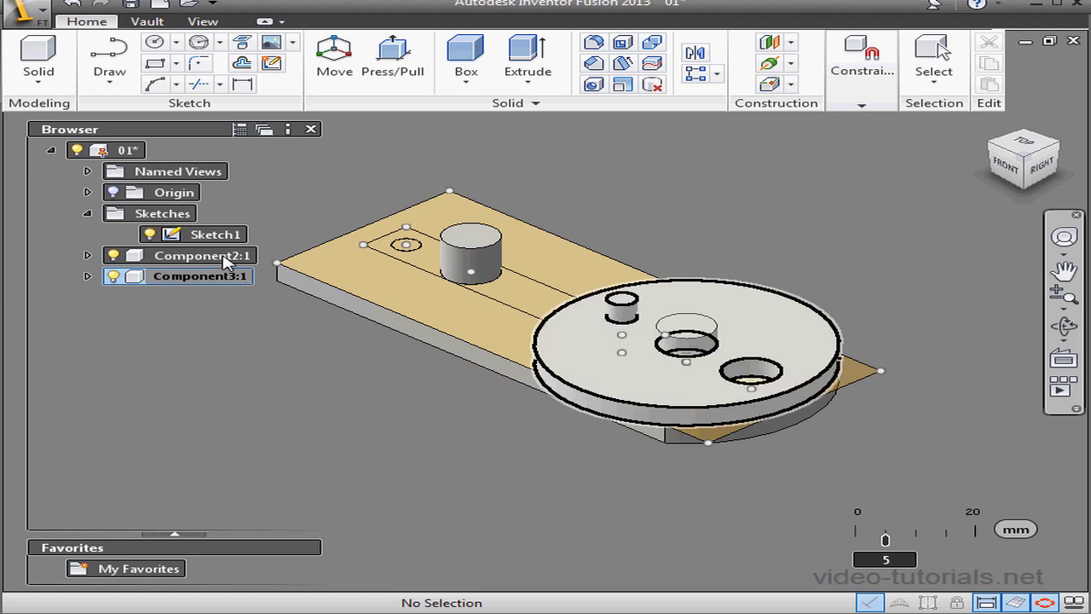
- Activate the top-level component 01 and extrude the narrow rectangle's regions, excluding its two end circles, 3 mm as a new link component
{"action": "right_click", "coordinate": [127, 151]}
{"action": "left_click", "coordinate": [186, 181]}
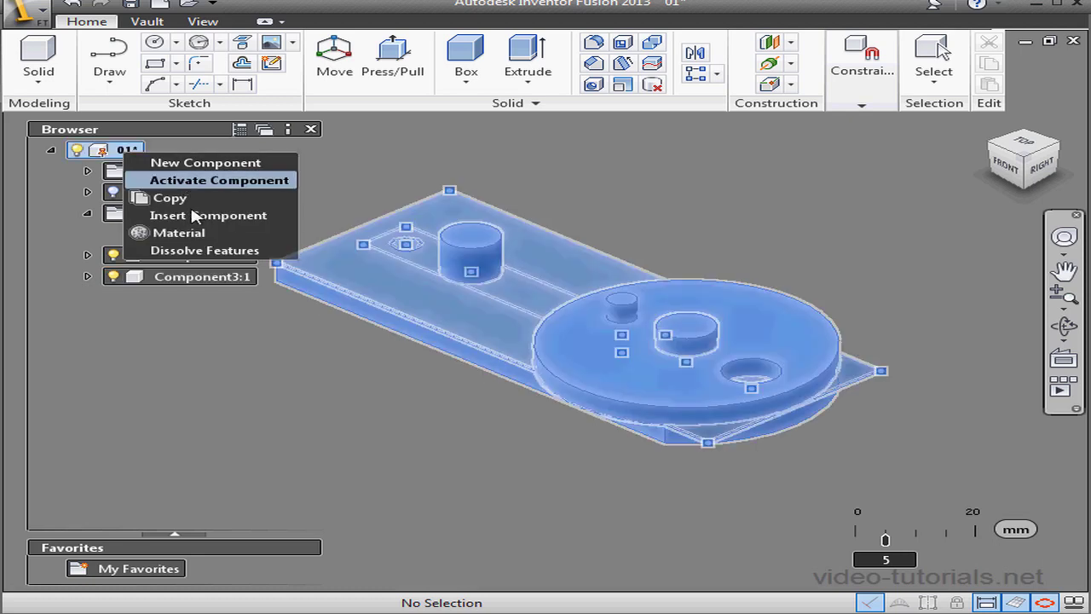
{"action": "left_click", "coordinate": [595, 199]}
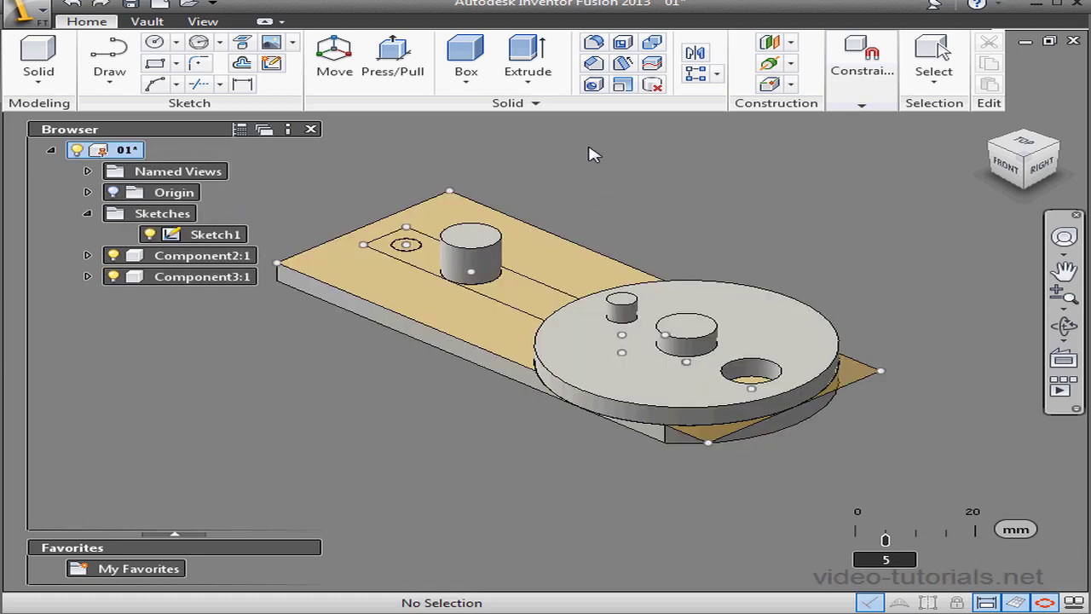
{"action": "left_click", "coordinate": [528, 55]}
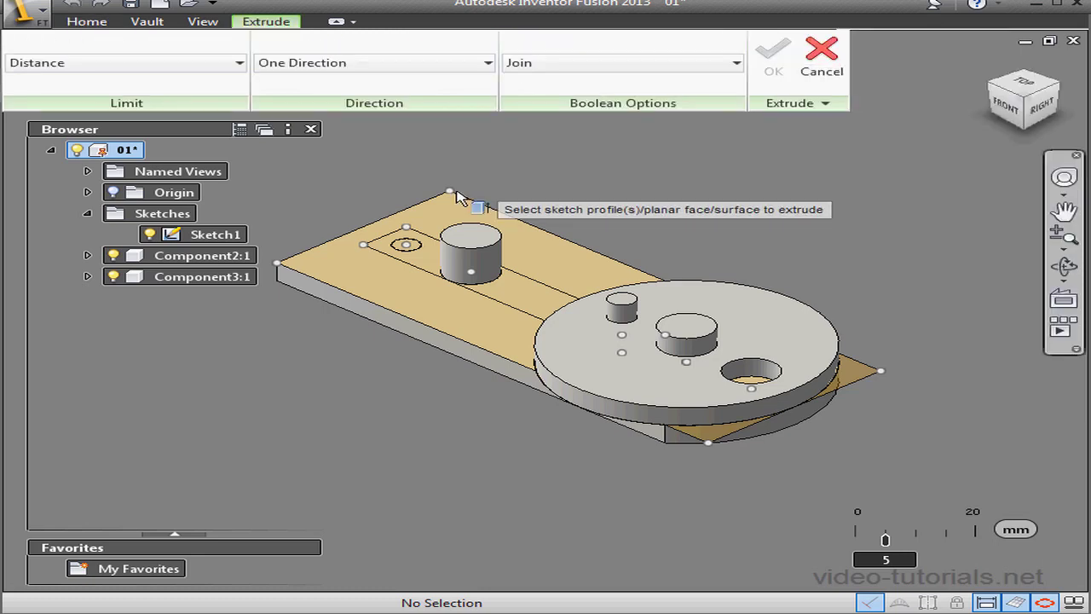
{"action": "left_click", "coordinate": [433, 265]}
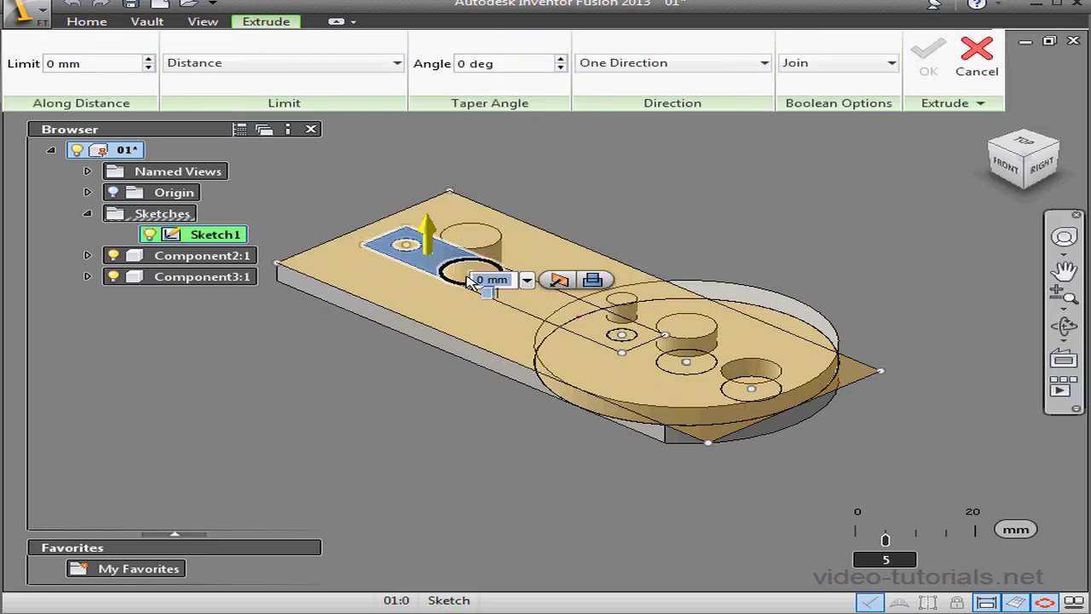
{"action": "left_click", "coordinate": [474, 287]}
{"action": "left_click", "coordinate": [554, 303]}
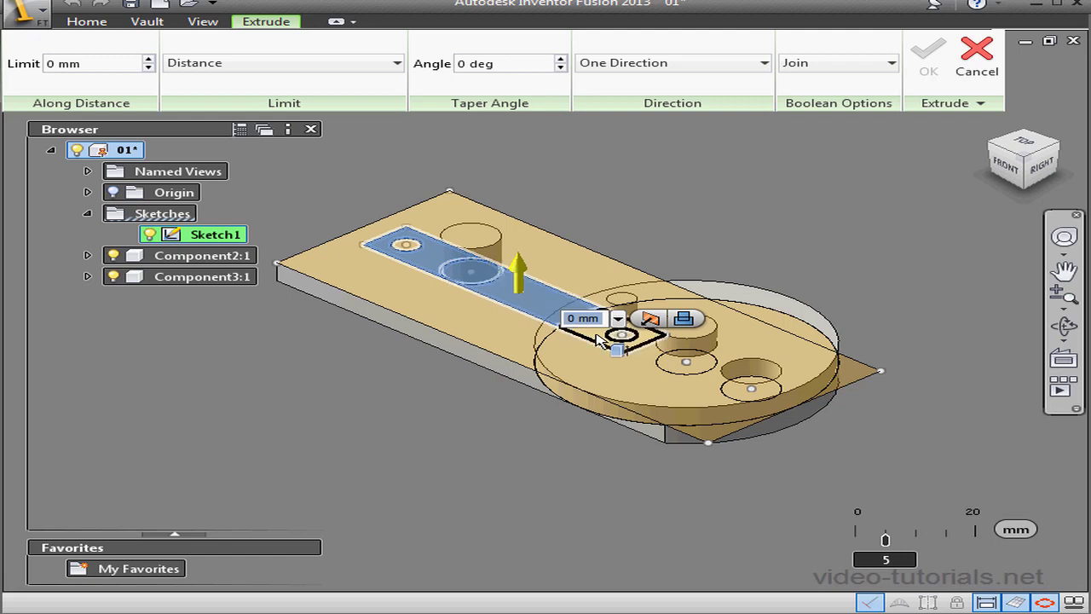
{"action": "left_click", "coordinate": [601, 338]}
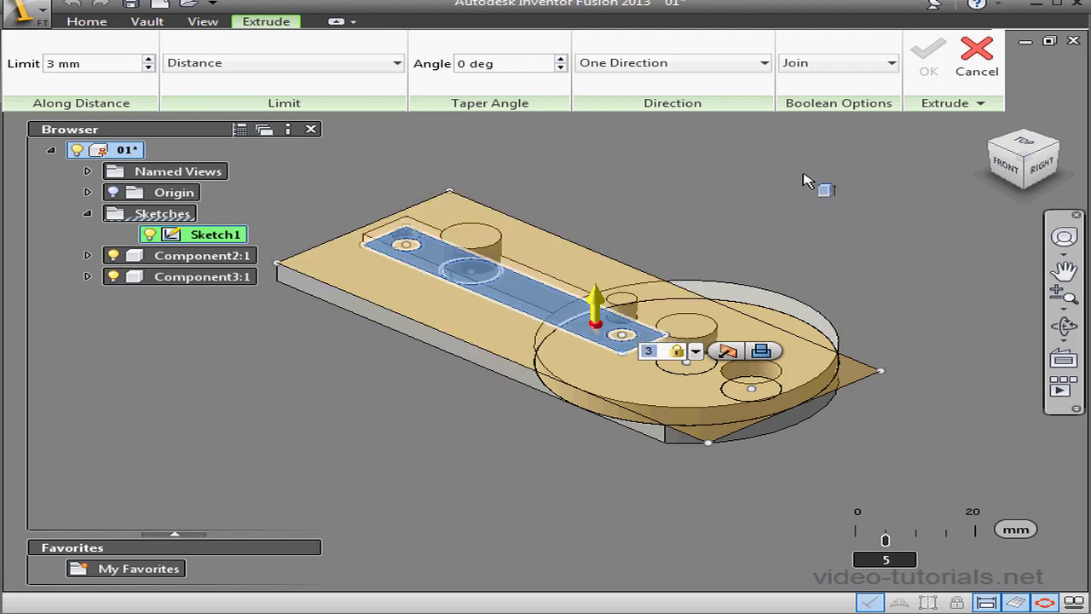
{"action": "left_click", "coordinate": [891, 64]}
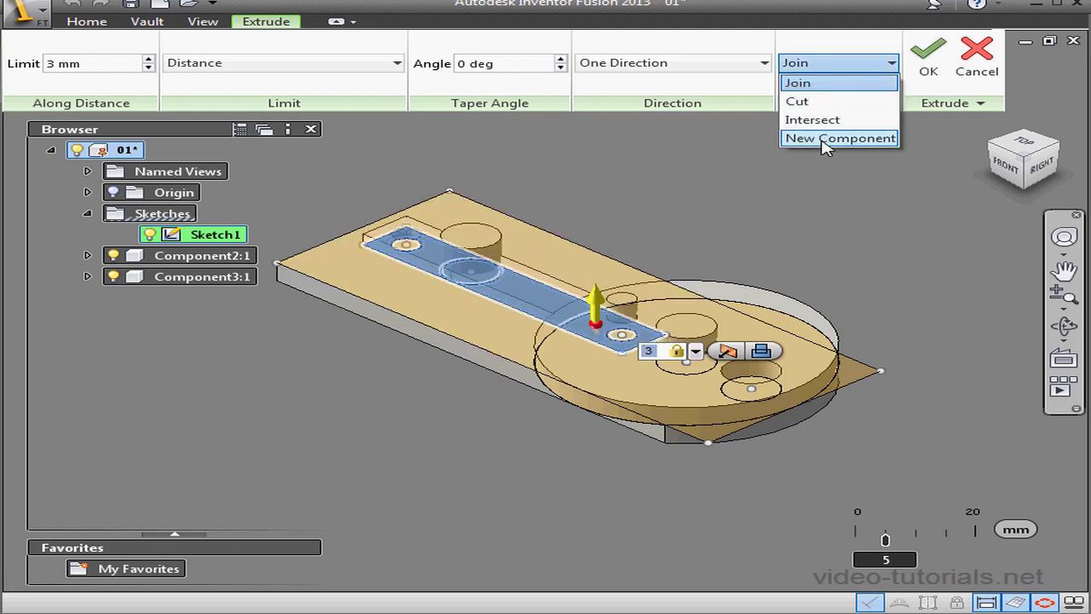
{"action": "left_click", "coordinate": [852, 138]}
{"action": "left_click", "coordinate": [931, 61]}
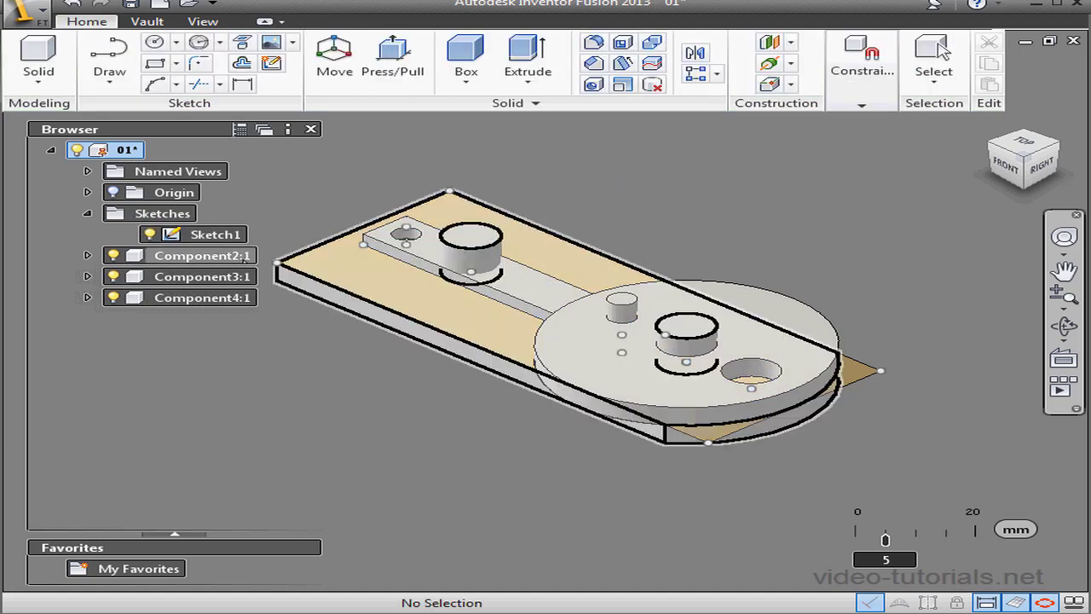
- Hide Sketch1 and move the link and the disc freely off the plate to opposite sides
{"action": "left_click", "coordinate": [151, 233]}
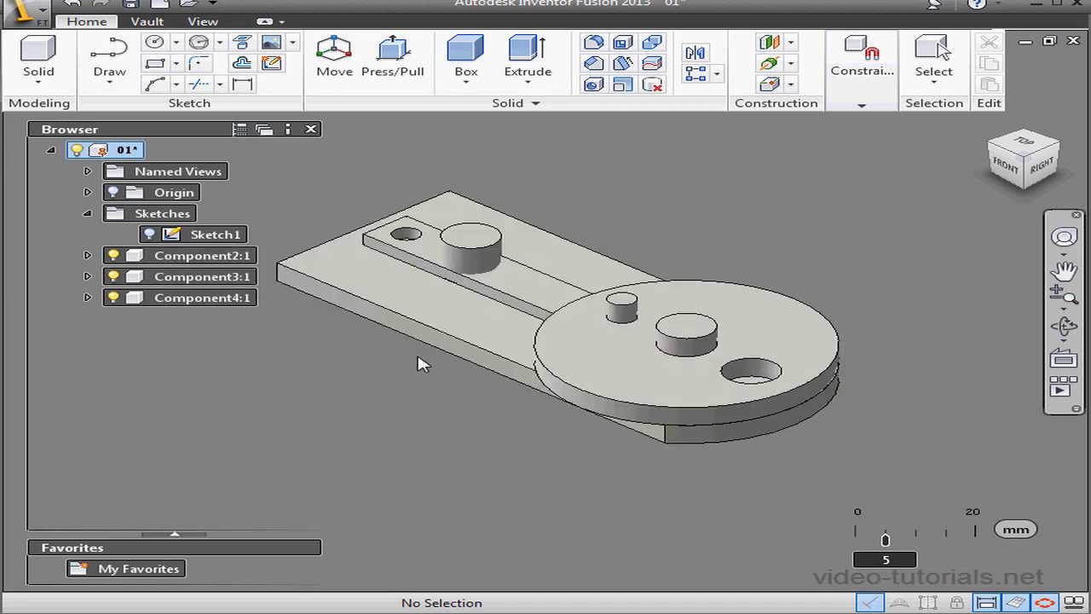
{"action": "left_click_drag", "start_coordinate": [591, 285], "coordinate": [701, 245]}
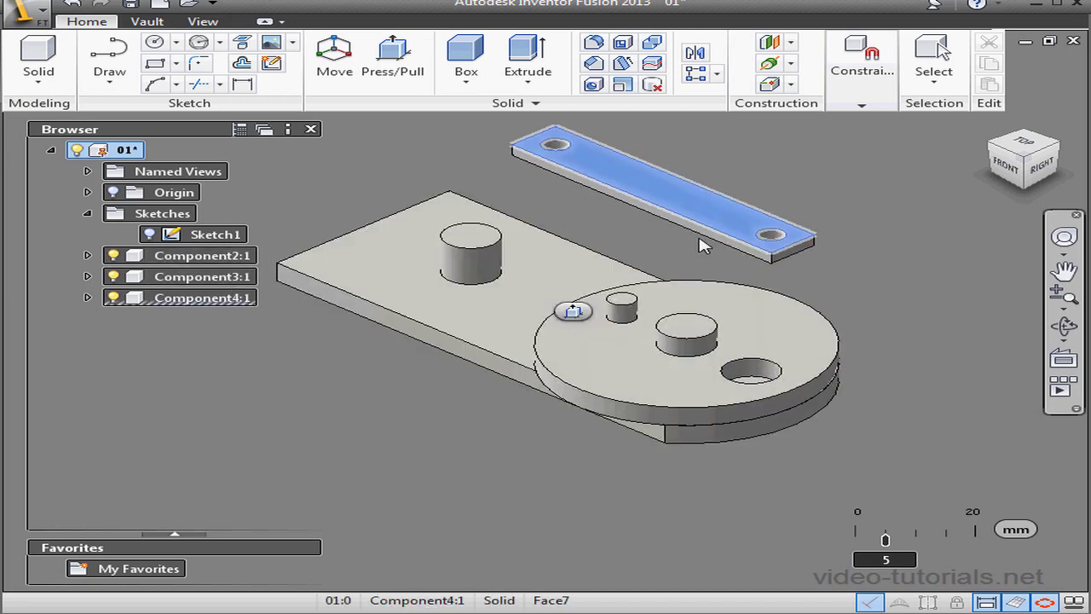
{"action": "left_click_drag", "start_coordinate": [625, 362], "coordinate": [512, 441]}
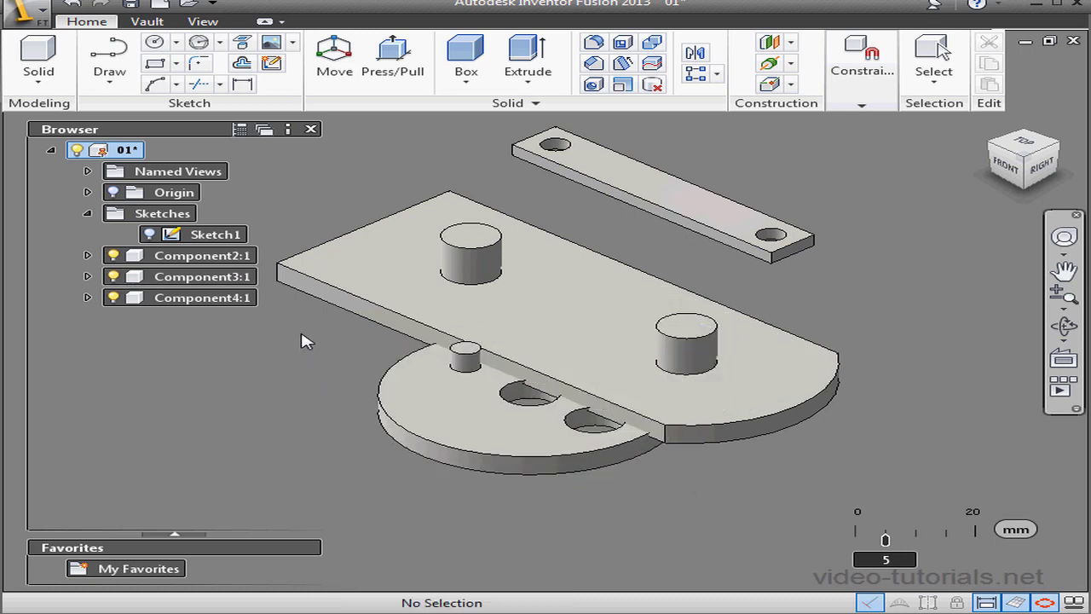
- Copy the disc component, paste it into 01 as a new independent component, and offset the copy about -53.2 mm in X
{"action": "right_click", "coordinate": [235, 279]}
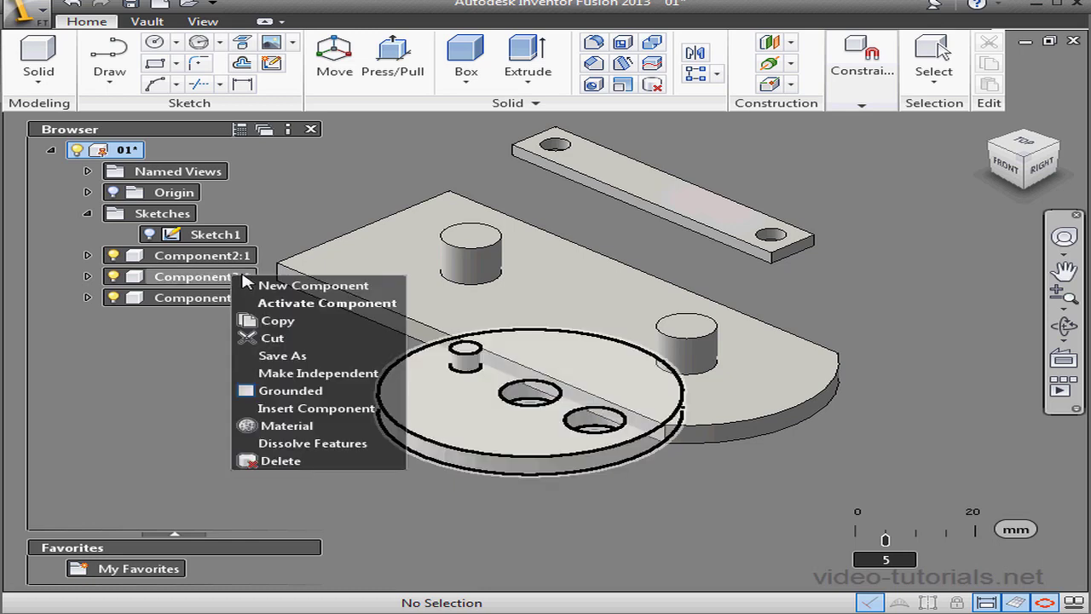
{"action": "left_click", "coordinate": [300, 324]}
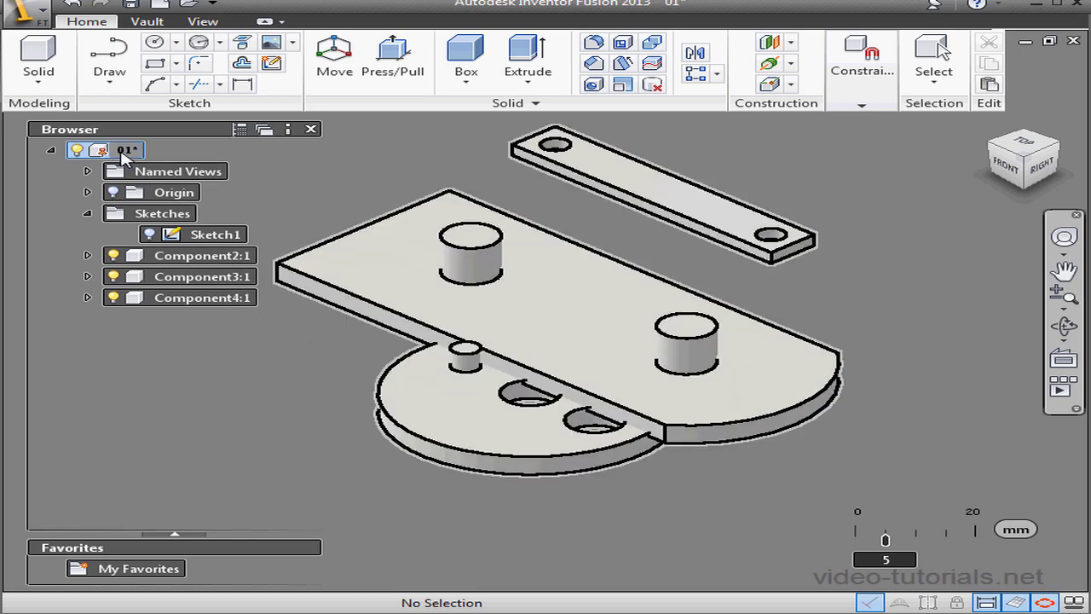
{"action": "right_click", "coordinate": [127, 150]}
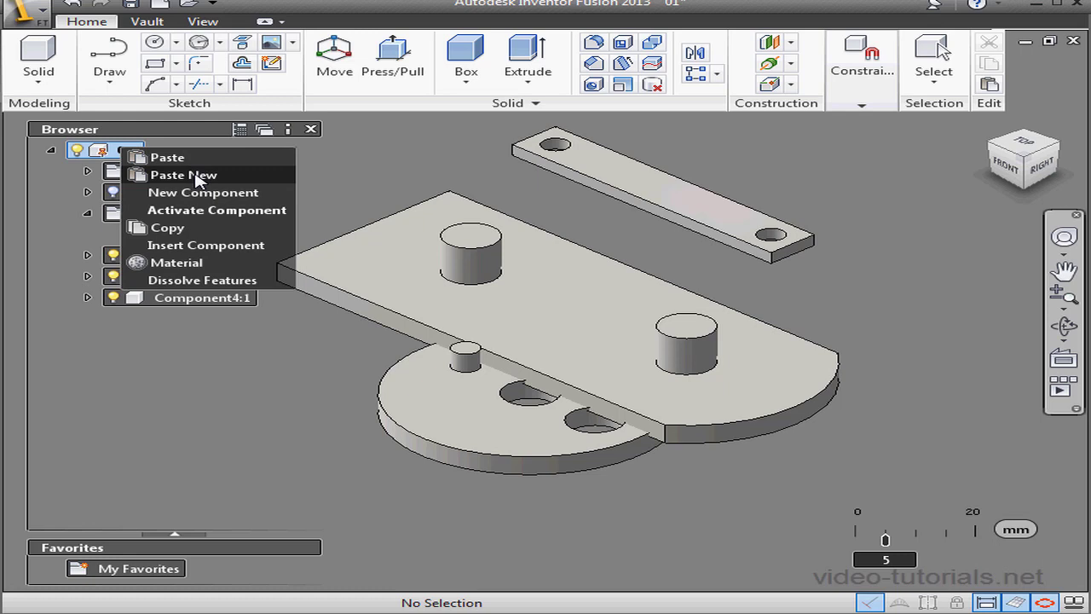
{"action": "left_click", "coordinate": [198, 177]}
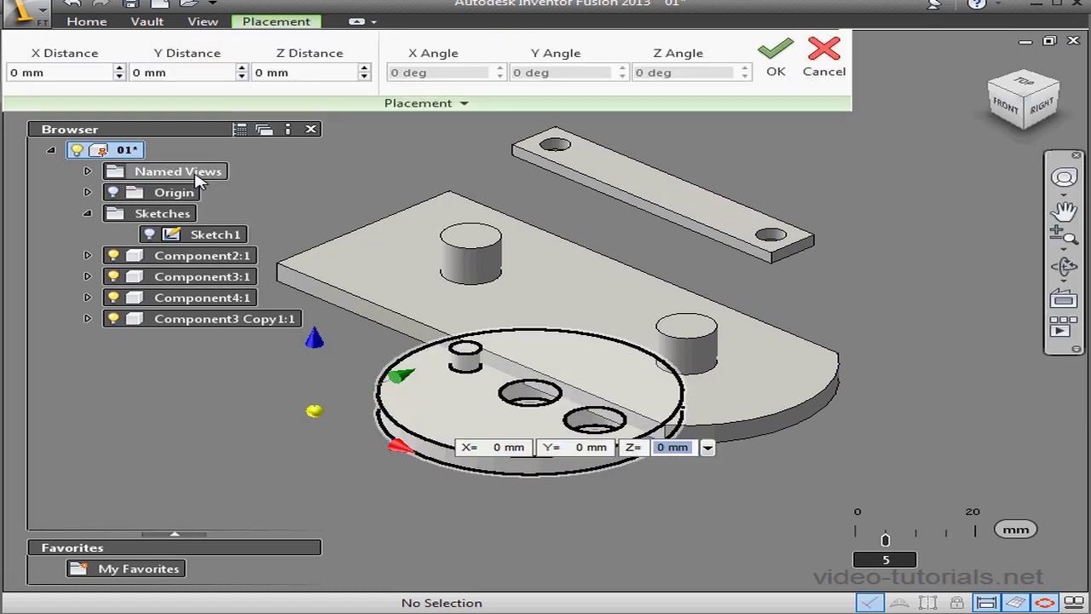
{"action": "left_click_drag", "start_coordinate": [402, 456], "coordinate": [170, 360]}
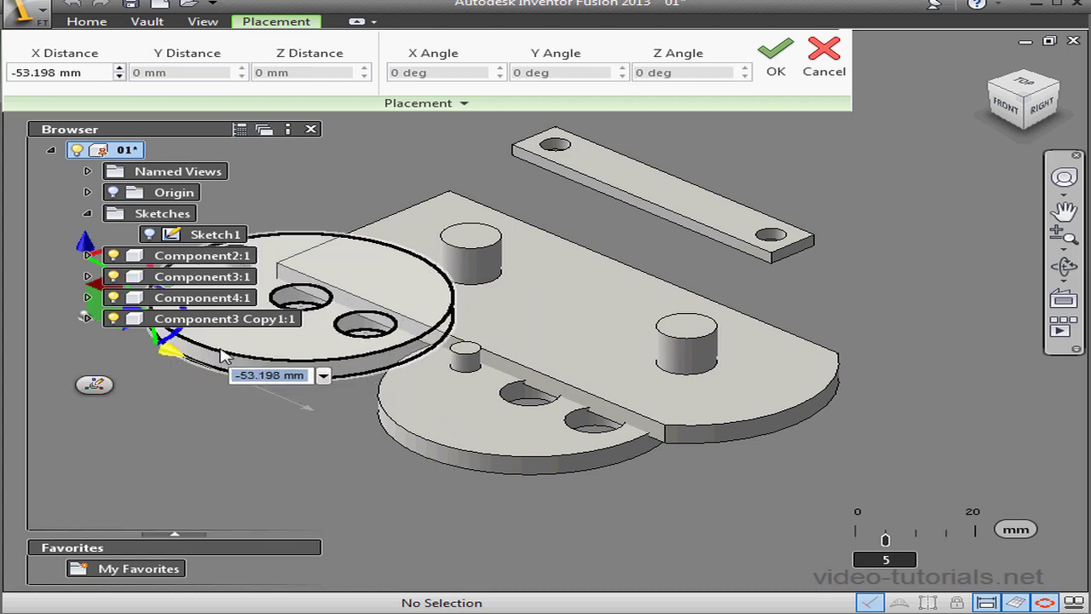
{"action": "left_click", "coordinate": [777, 62]}
- Assemble the plate with the copied disc by making the rear peg's top face flush with the disc's top face, offset 0 mm
{"action": "middle_click_drag", "start_coordinate": [580, 280], "coordinate": [673, 301]}
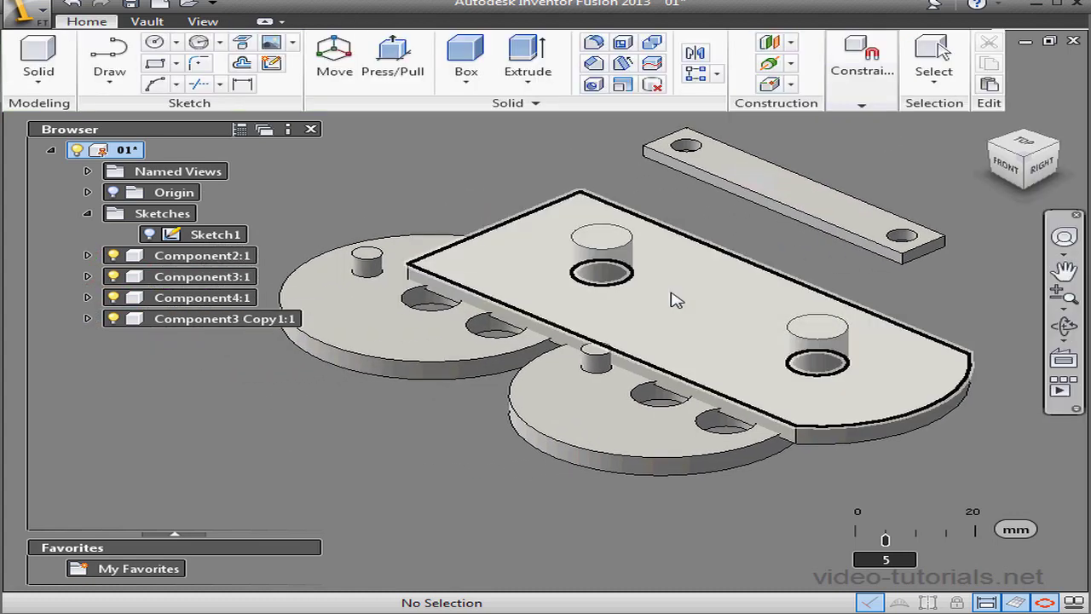
{"action": "left_click", "coordinate": [861, 104]}
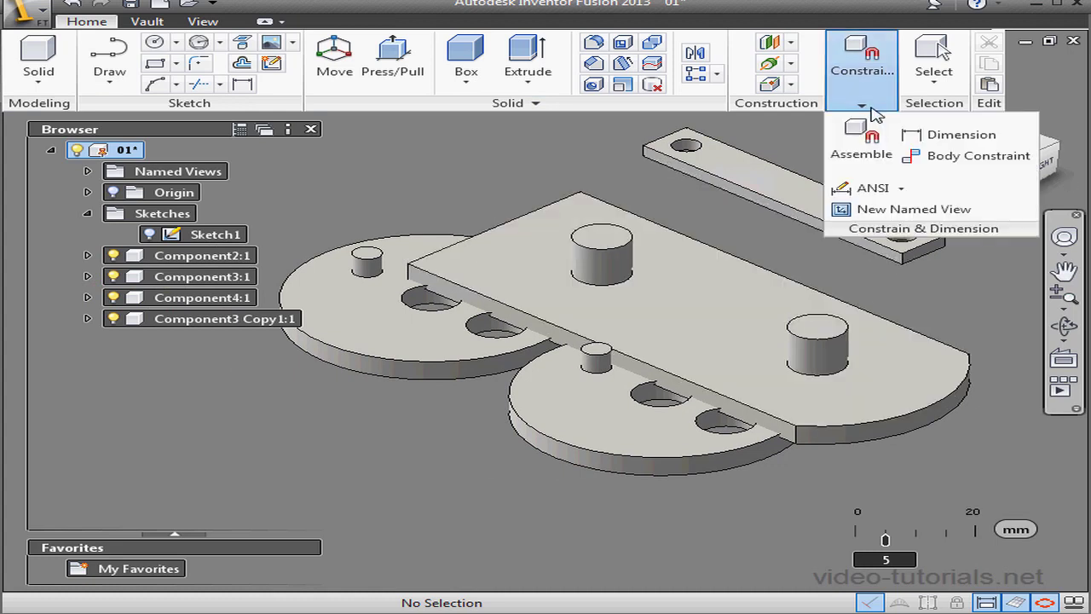
{"action": "left_click", "coordinate": [863, 139]}
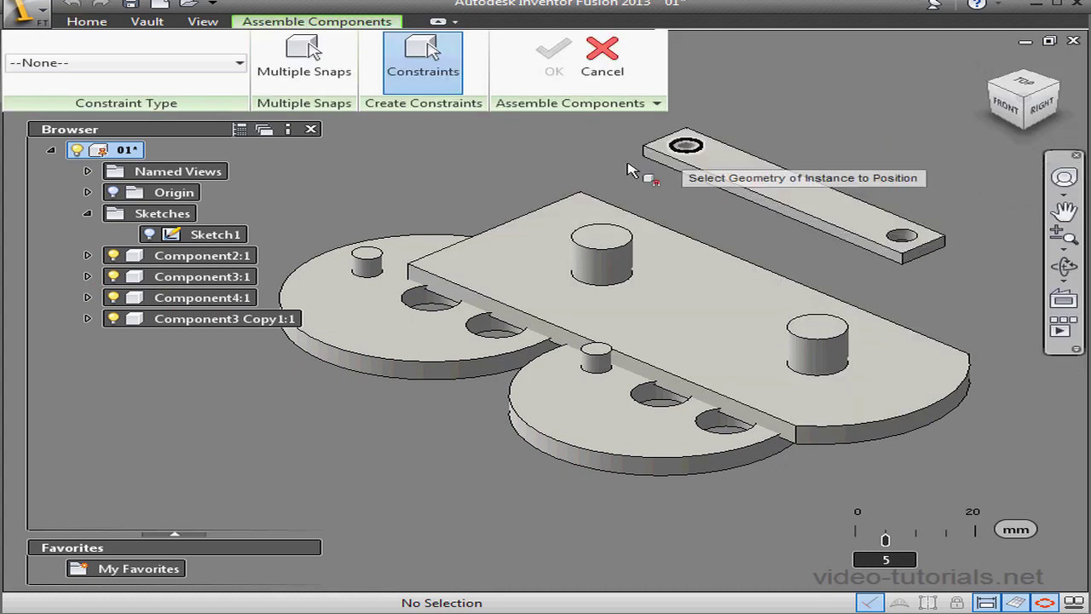
{"action": "left_click", "coordinate": [620, 239]}
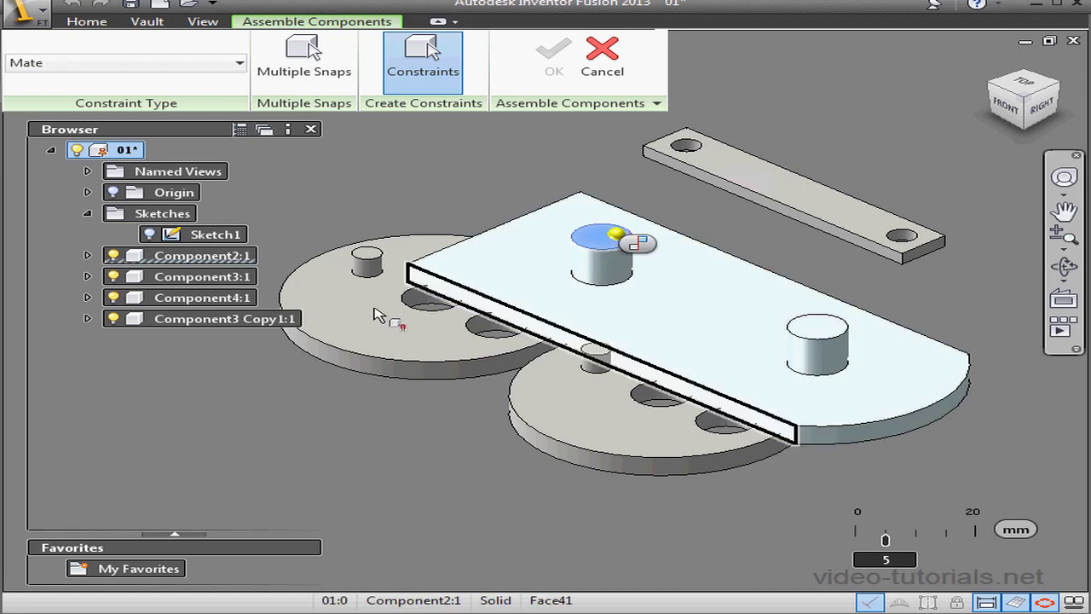
{"action": "left_click", "coordinate": [373, 315]}
{"action": "left_click", "coordinate": [393, 322]}
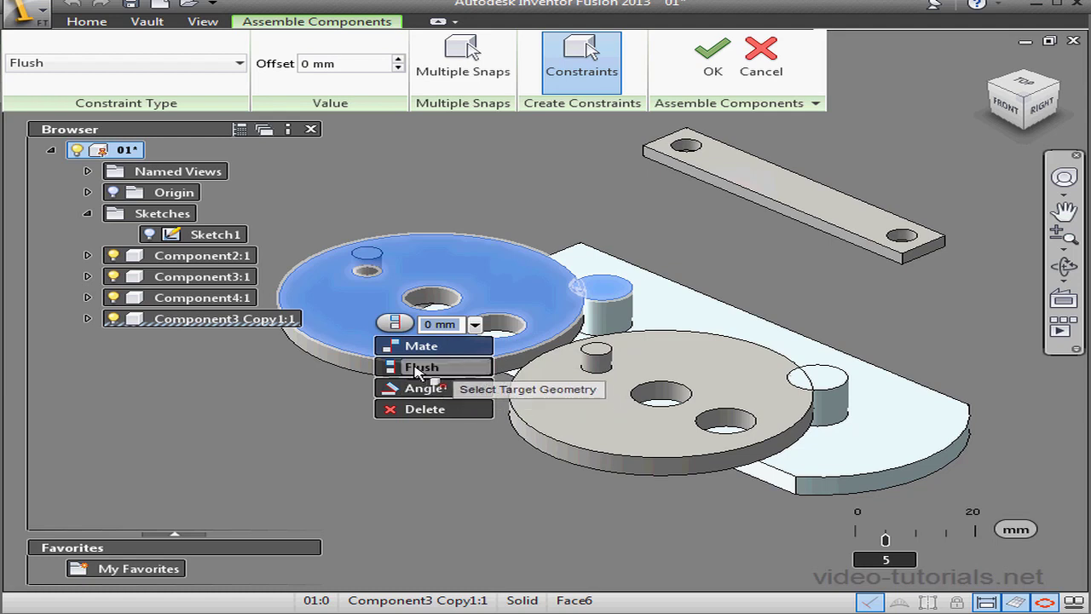
{"action": "left_click", "coordinate": [418, 368]}
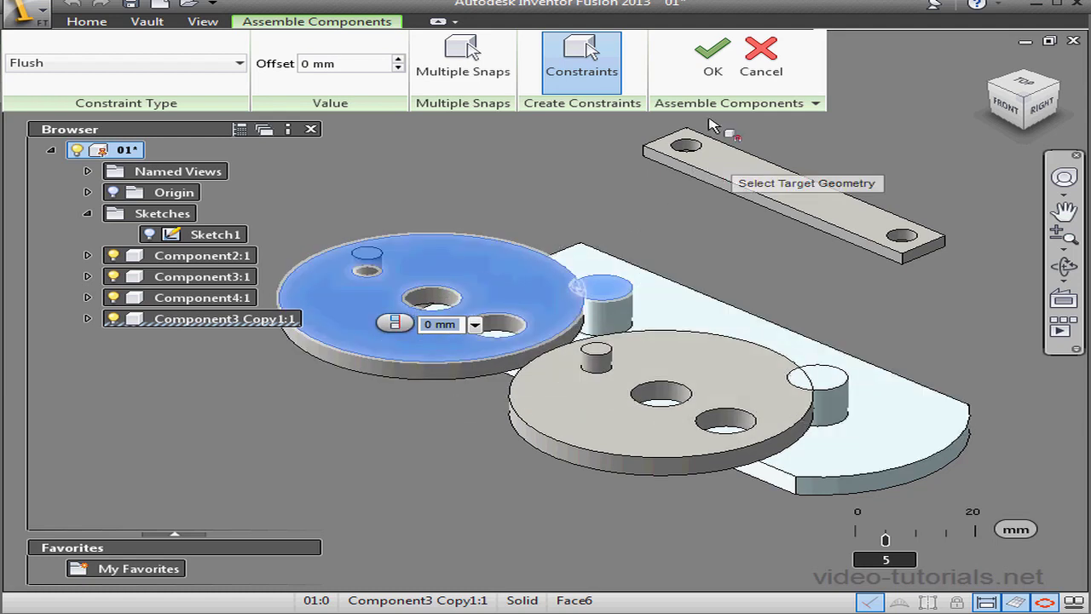
{"action": "left_click", "coordinate": [712, 62]}
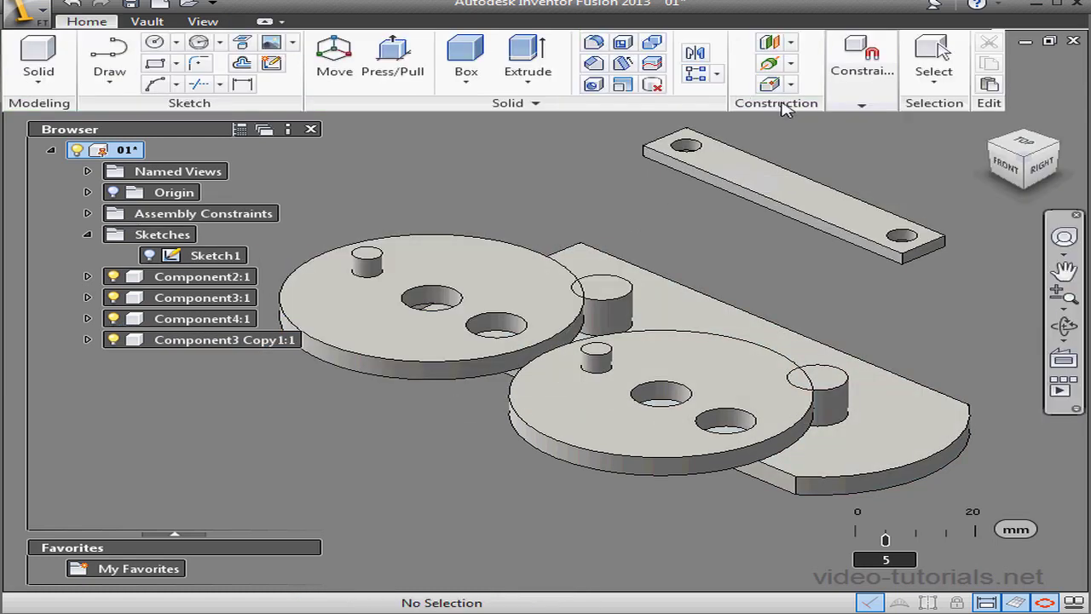
- Align the plate's rear peg with the copied disc's central hole using an Align assembly constraint with 0 mm offset
{"action": "left_click", "coordinate": [861, 104]}
{"action": "left_click", "coordinate": [861, 149]}
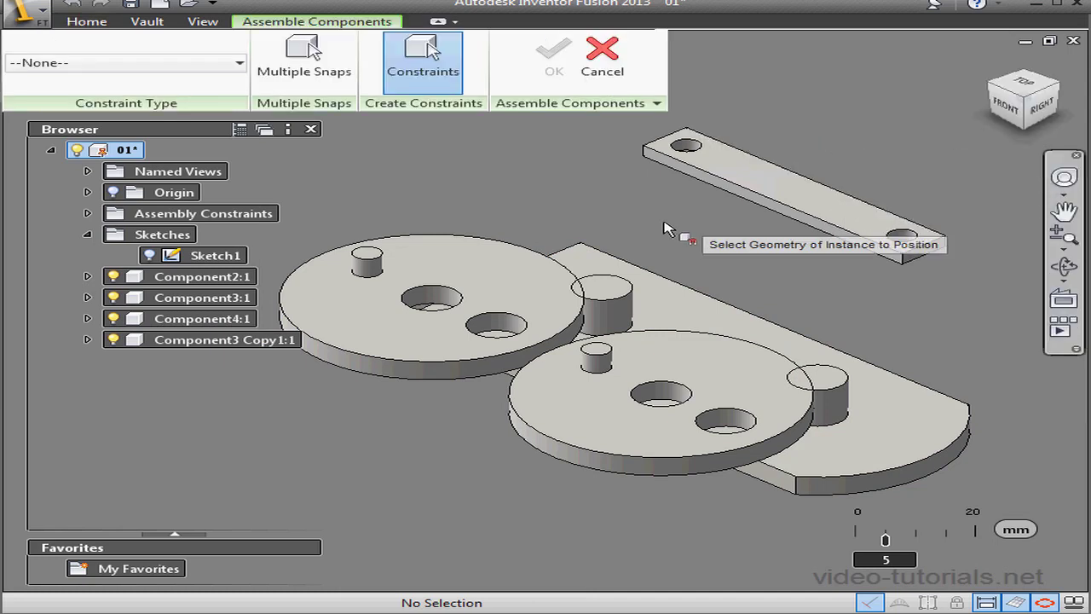
{"action": "left_click", "coordinate": [618, 314]}
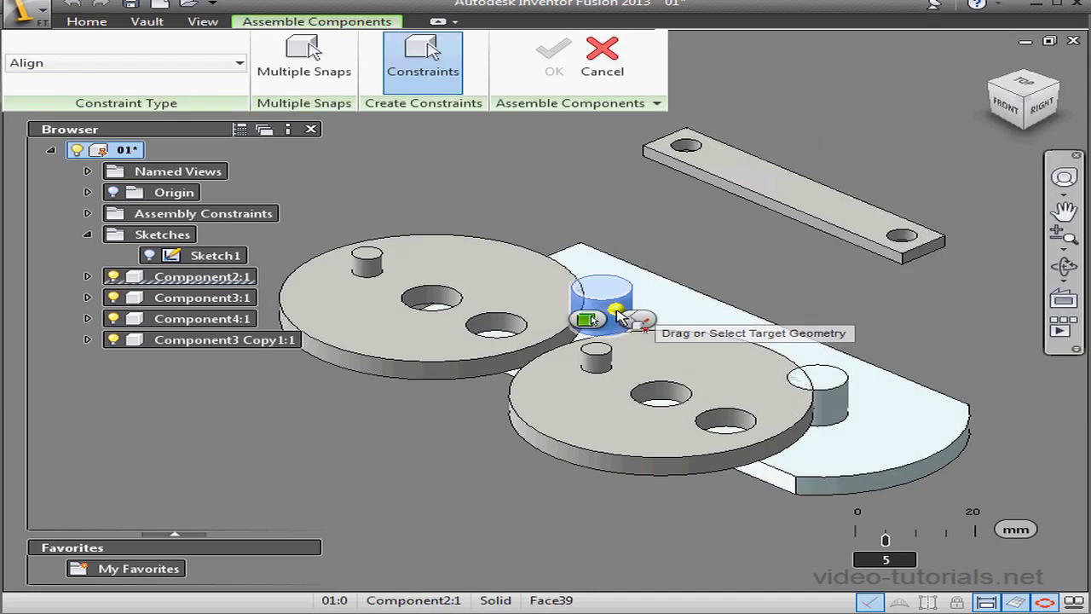
{"action": "left_click", "coordinate": [439, 301]}
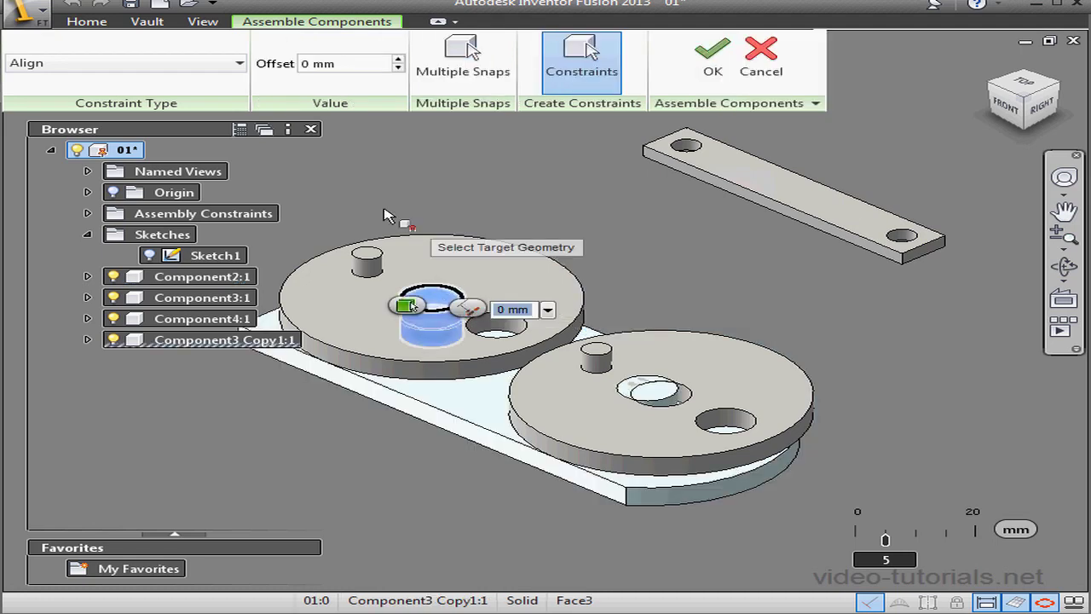
{"action": "left_click", "coordinate": [237, 64]}
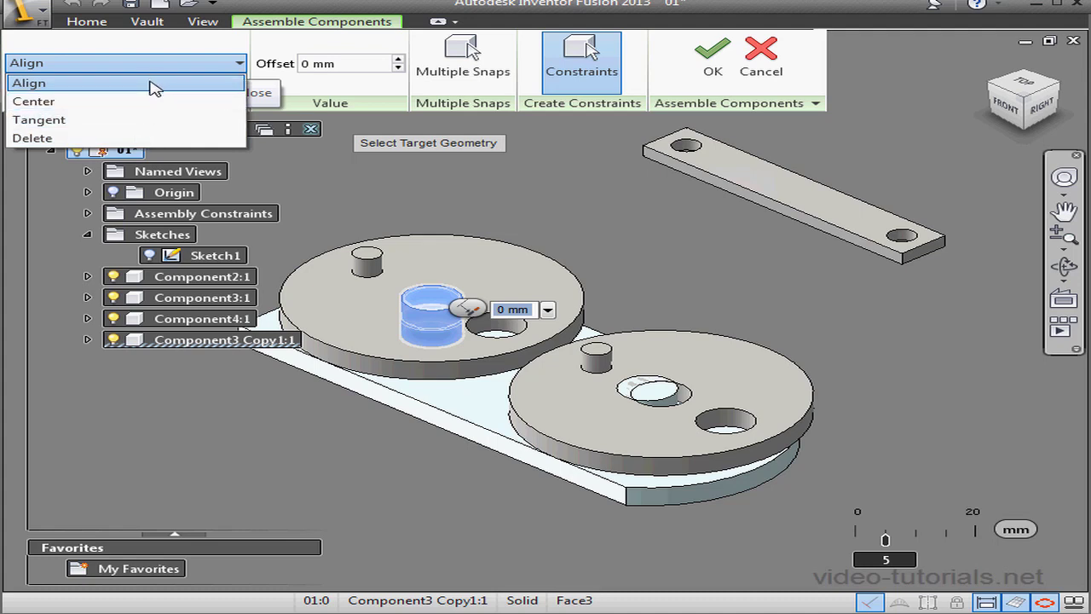
{"action": "left_click", "coordinate": [155, 88]}
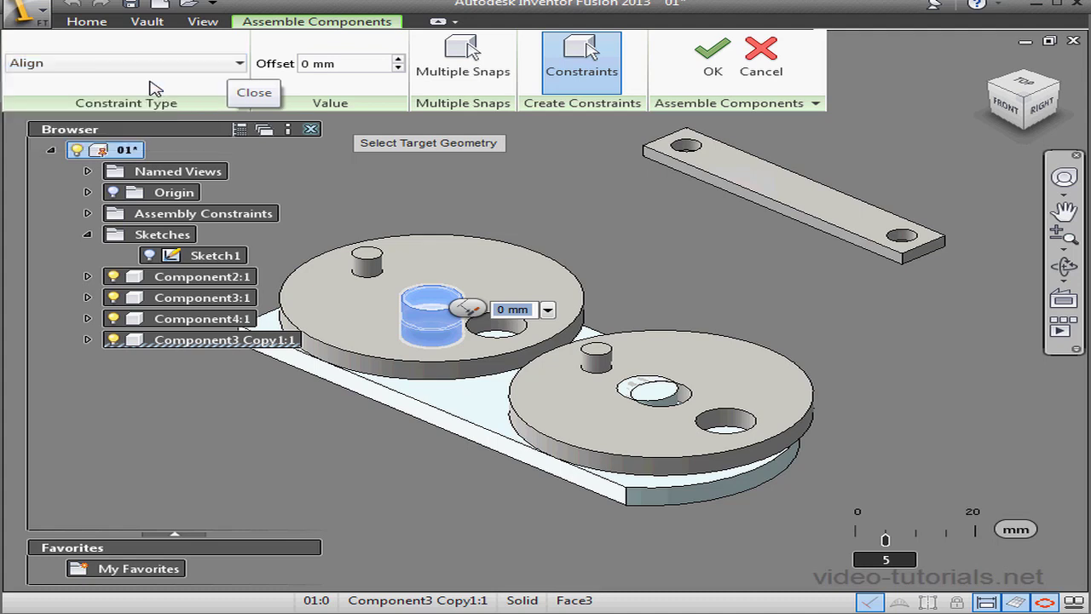
{"action": "left_click", "coordinate": [713, 67]}
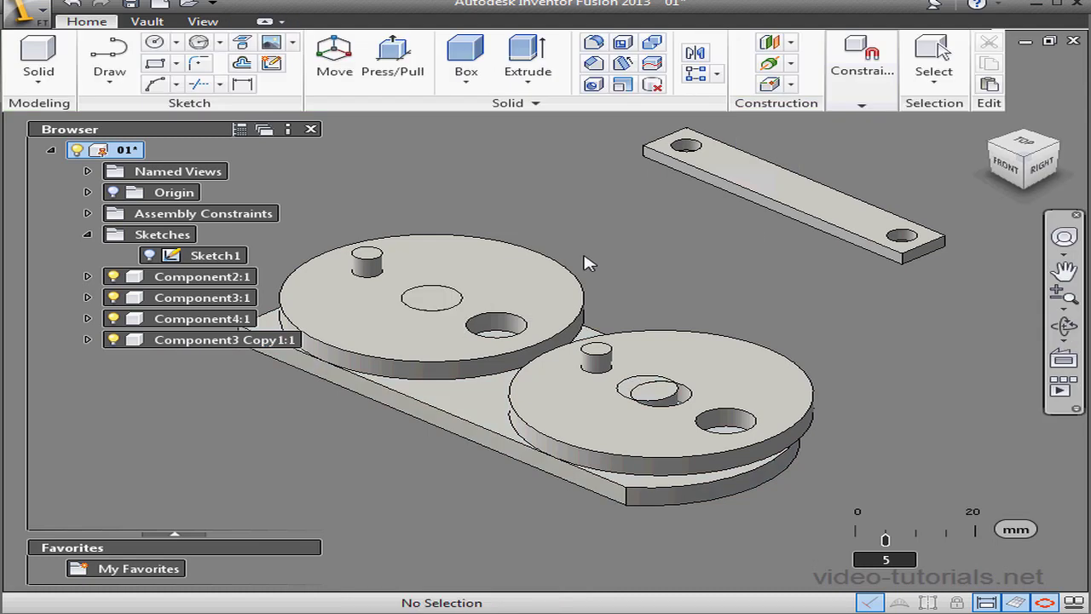
- Constrain the original disc's top face flush with the top face of the plate's other peg, offset 0 mm
{"action": "left_click", "coordinate": [871, 81]}
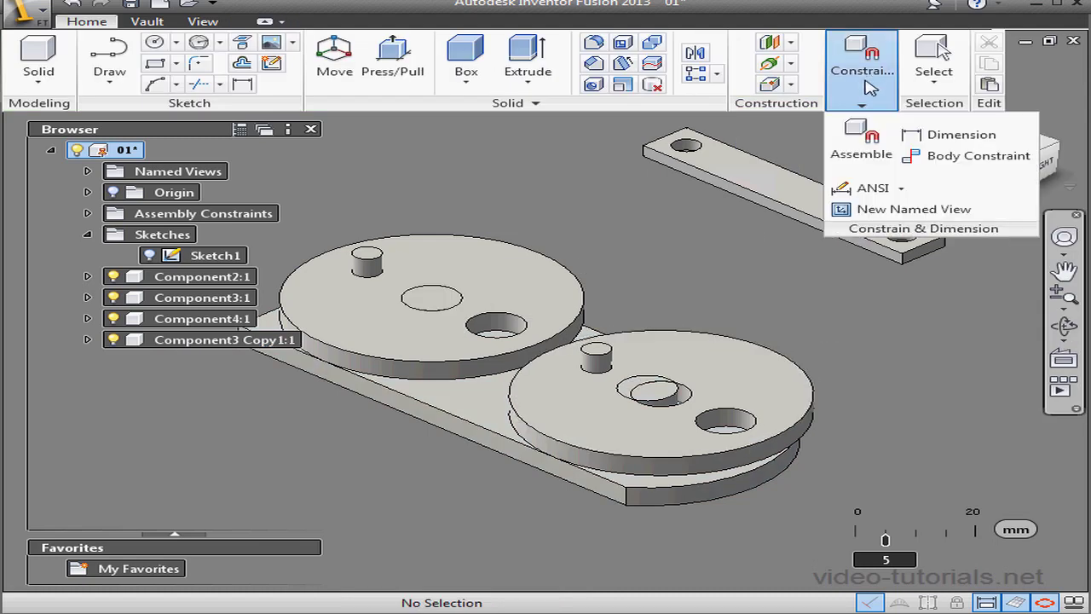
{"action": "left_click", "coordinate": [859, 142]}
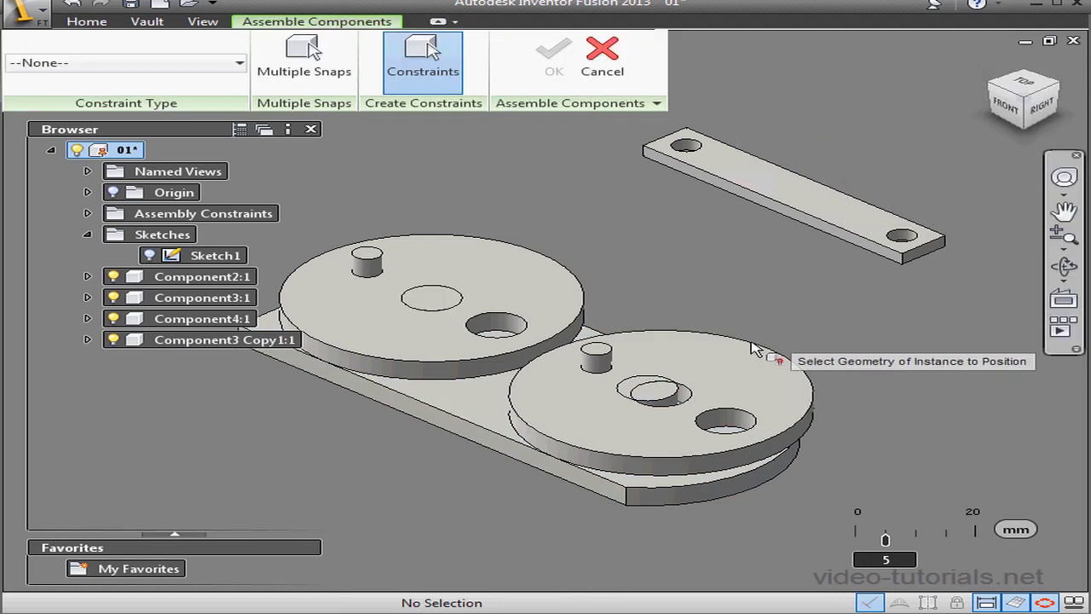
{"action": "left_click", "coordinate": [694, 400]}
{"action": "left_click", "coordinate": [661, 392]}
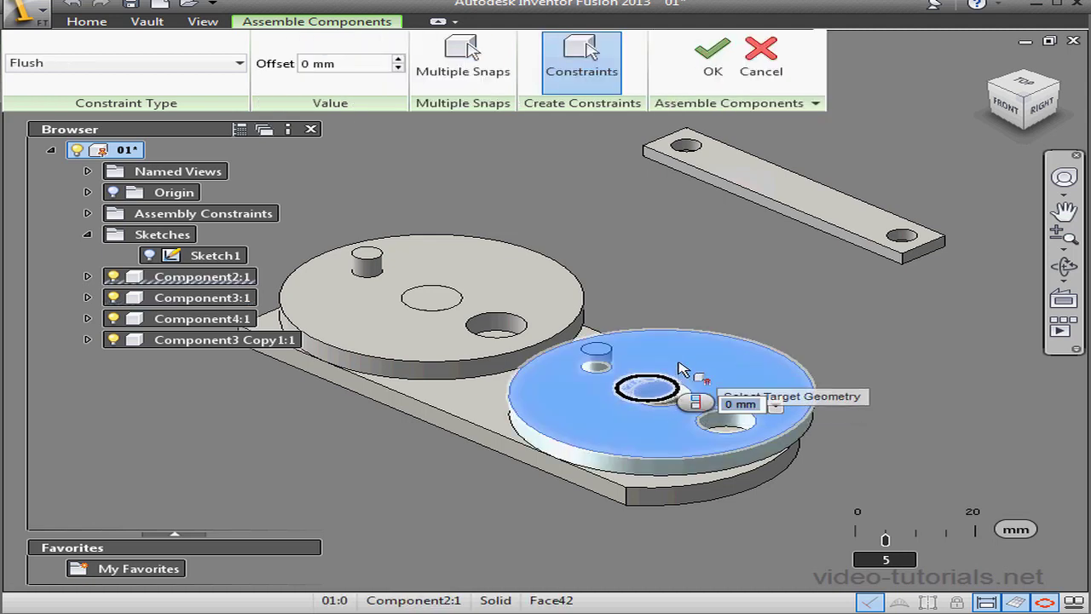
{"action": "left_click", "coordinate": [714, 61]}
- Align the original disc's central hole with the plate's front peg using an Align constraint with 0 mm offset
{"action": "left_click", "coordinate": [884, 72]}
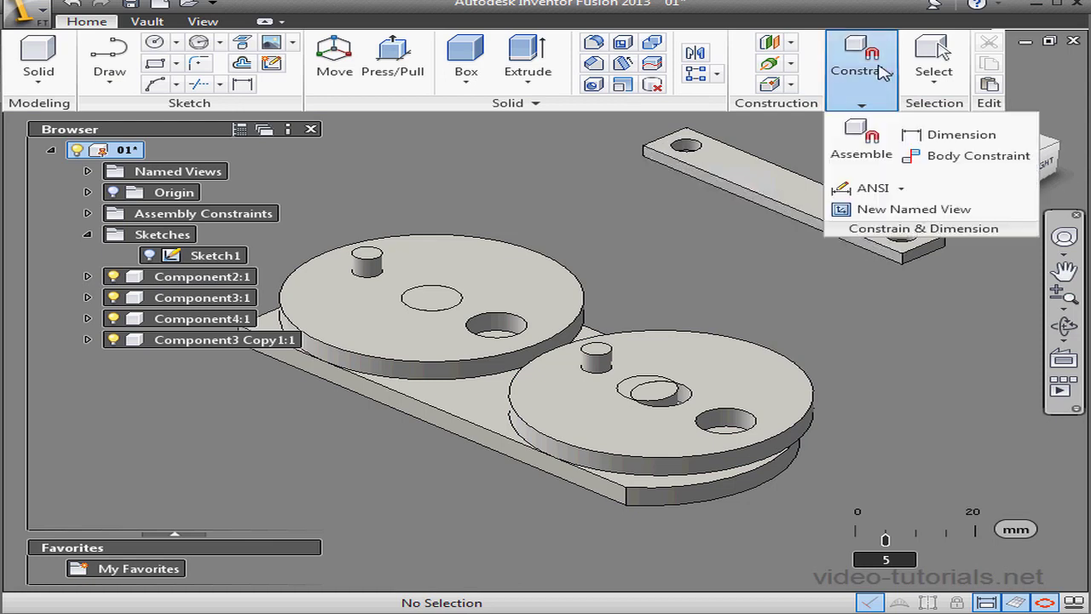
{"action": "left_click", "coordinate": [861, 138]}
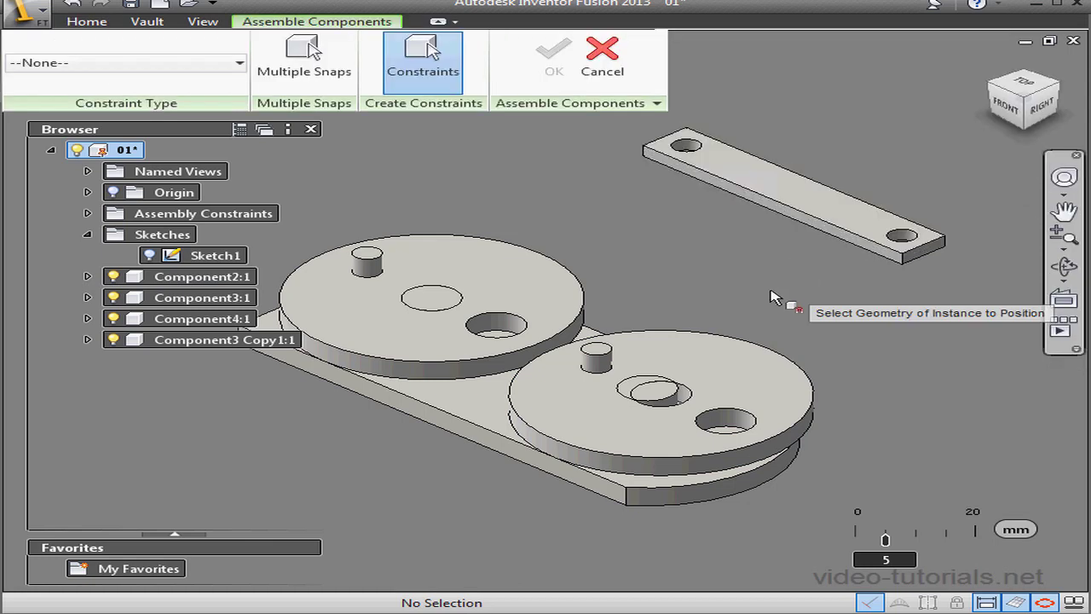
{"action": "left_click", "coordinate": [682, 398]}
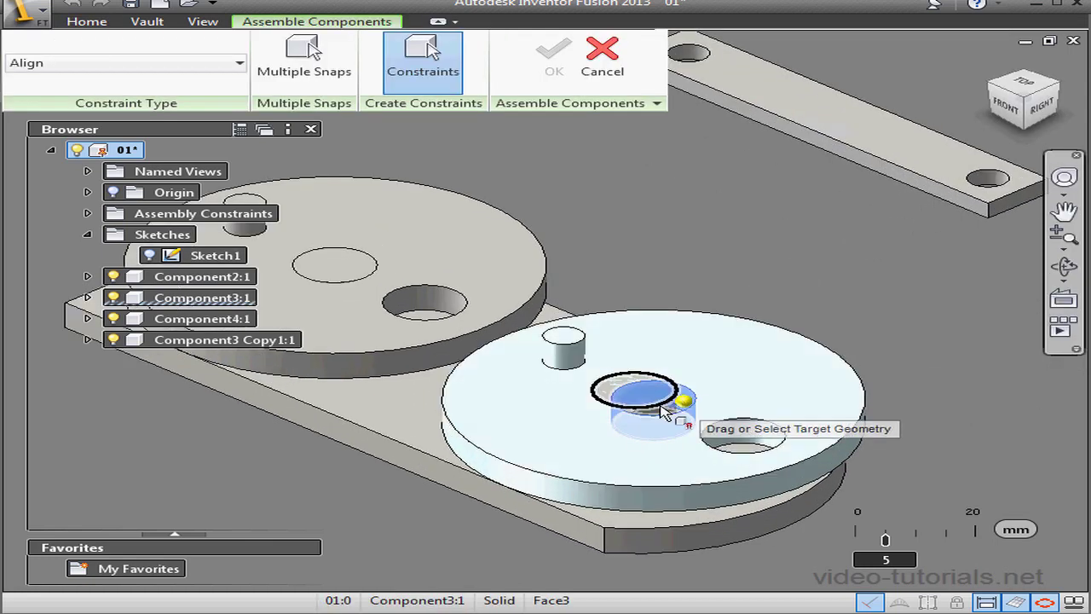
{"action": "left_click", "coordinate": [663, 411]}
{"action": "mouse_move", "coordinate": [704, 422]}
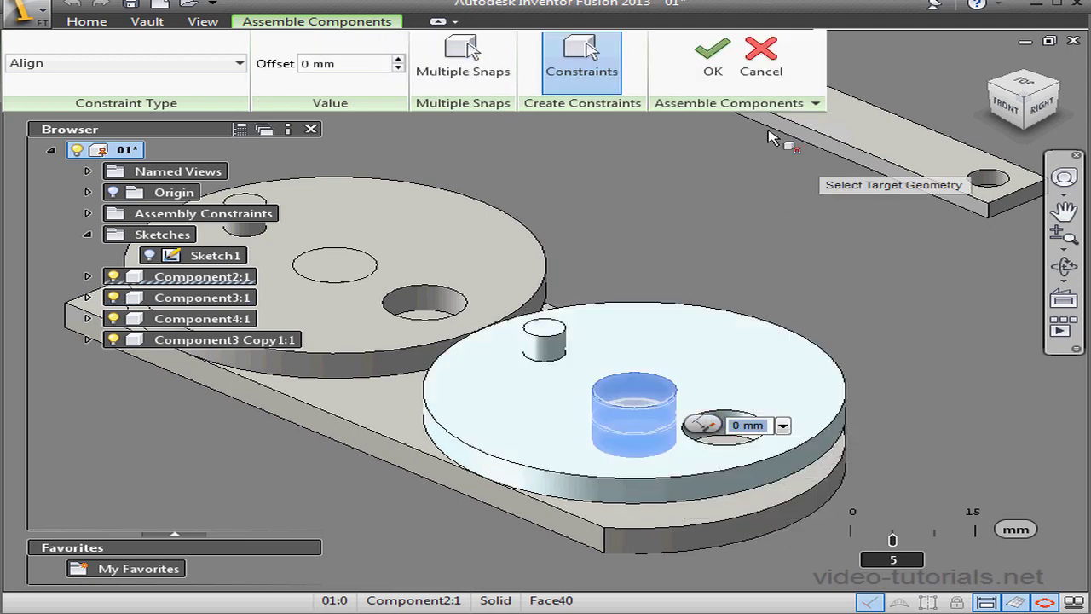
{"action": "left_click", "coordinate": [712, 53]}
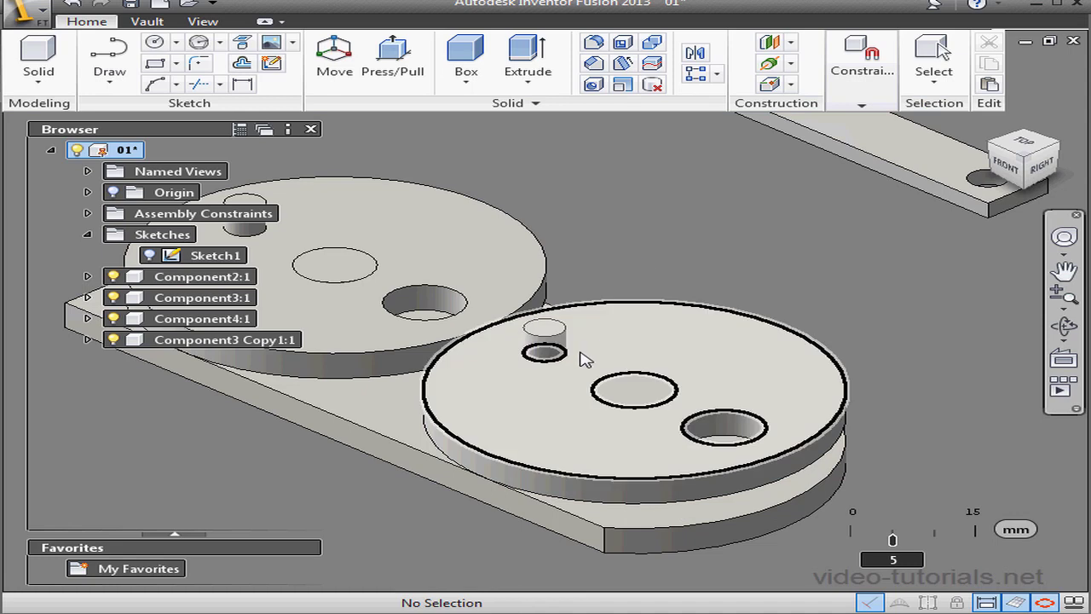
- Align the link's nearer end hole with the small pin on the original disc, using an Align constraint with 0 mm offset
{"action": "scroll", "coordinate": [584, 358], "scroll_direction": "down", "scroll_amount": 3}
{"action": "scroll", "coordinate": [589, 361], "scroll_direction": "down", "scroll_amount": 2}
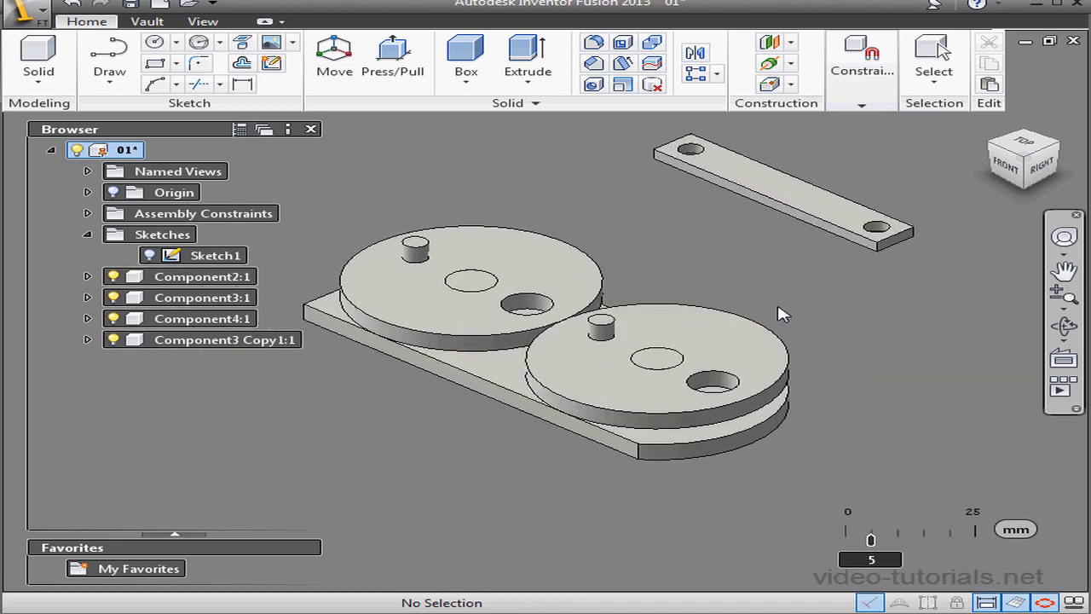
{"action": "left_click", "coordinate": [862, 108]}
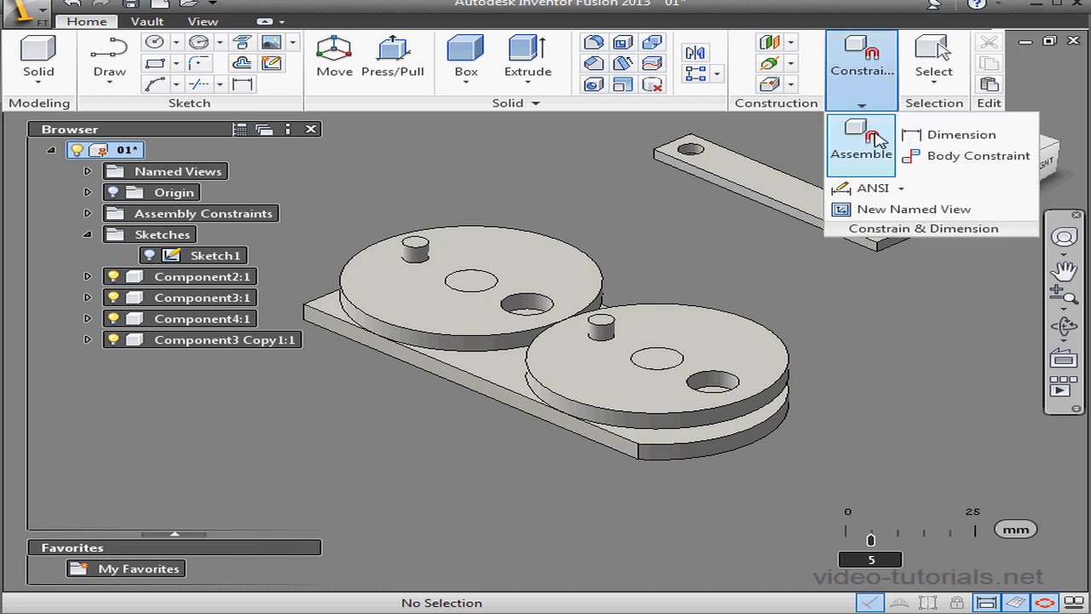
{"action": "left_click", "coordinate": [867, 143]}
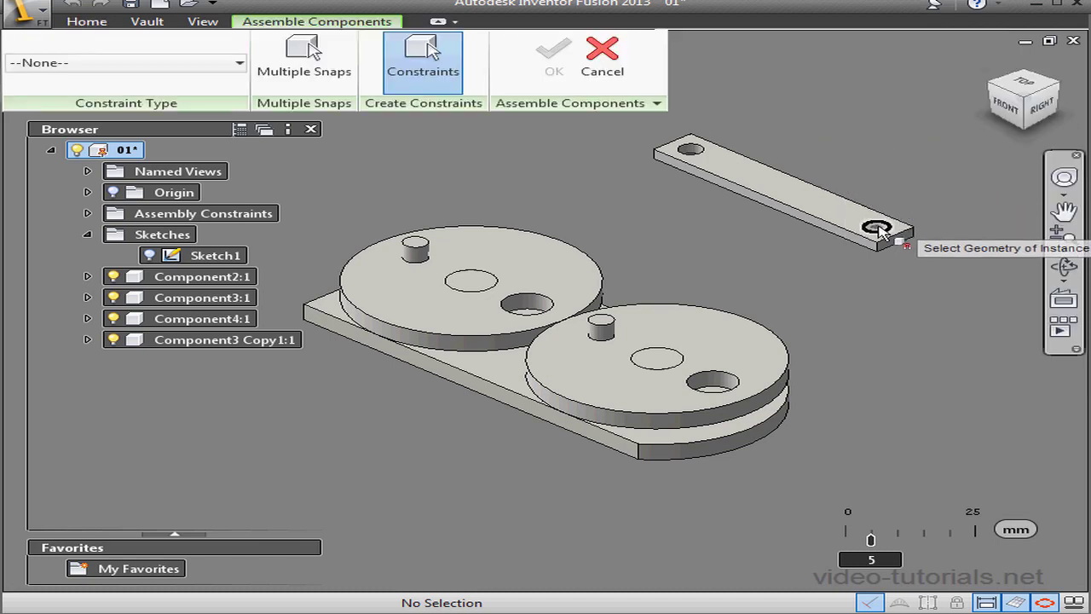
{"action": "scroll", "coordinate": [878, 232], "scroll_direction": "up", "scroll_amount": 3}
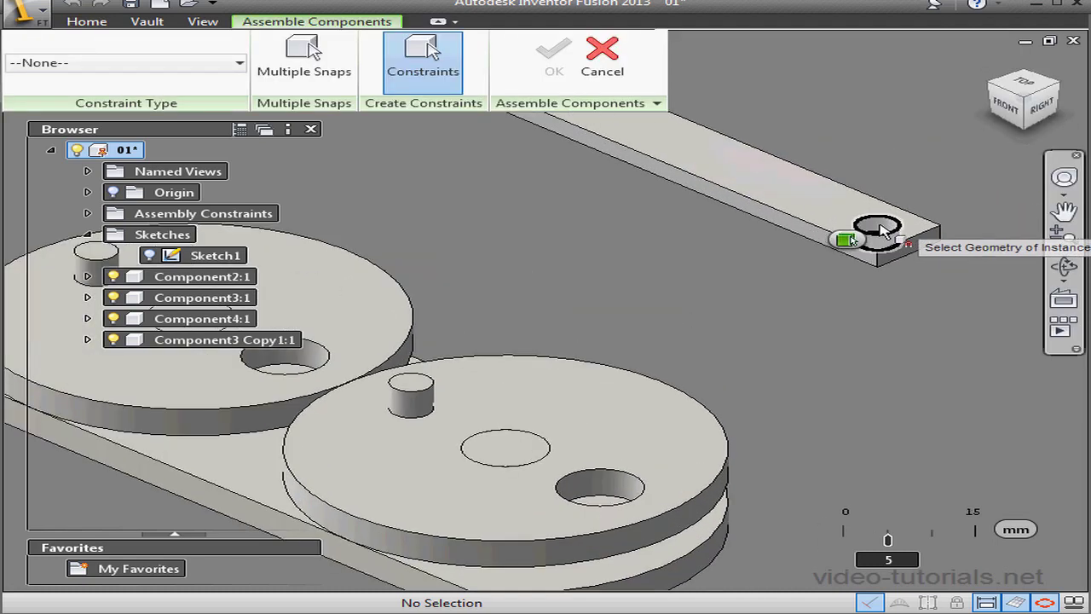
{"action": "left_click", "coordinate": [413, 392]}
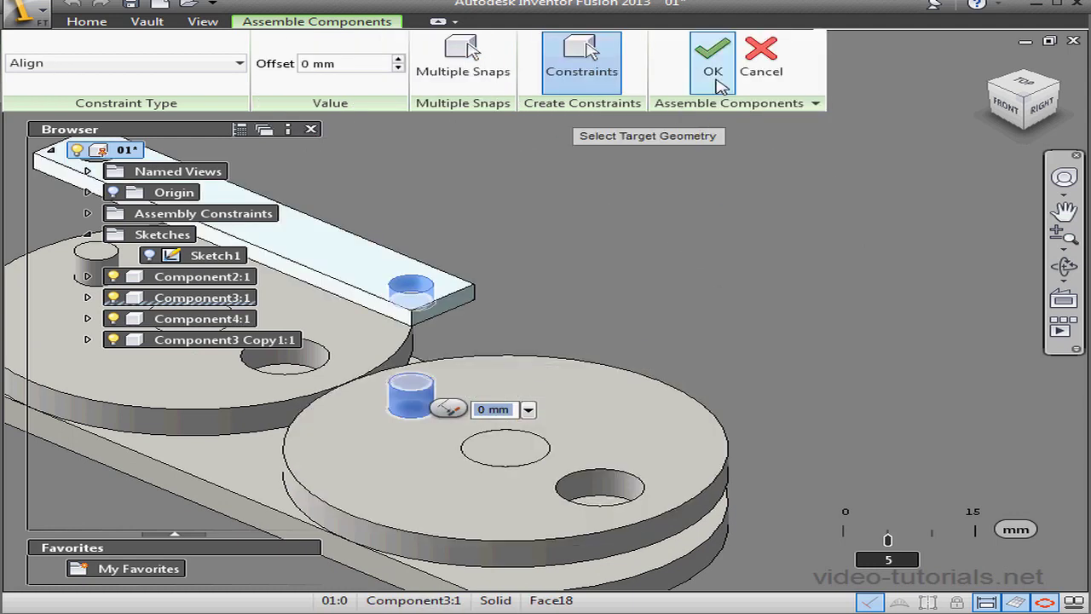
{"action": "left_click", "coordinate": [713, 64]}
- Align the link's other end hole with the small pin on the copied disc using an Align assembly constraint
{"action": "middle_click_drag", "start_coordinate": [511, 247], "coordinate": [797, 238]}
{"action": "left_click", "coordinate": [862, 105]}
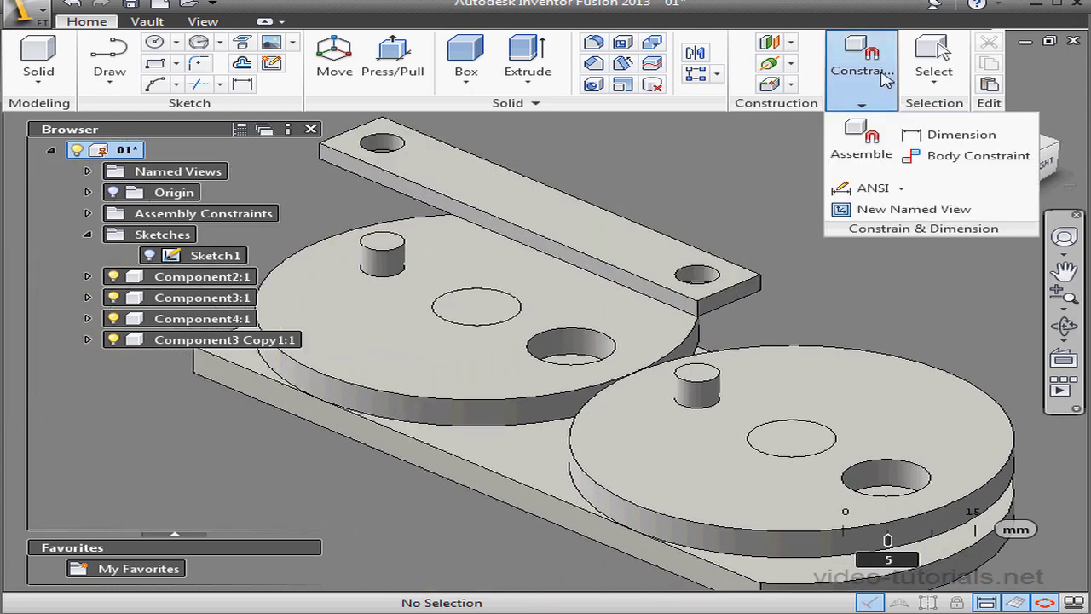
{"action": "left_click", "coordinate": [859, 146]}
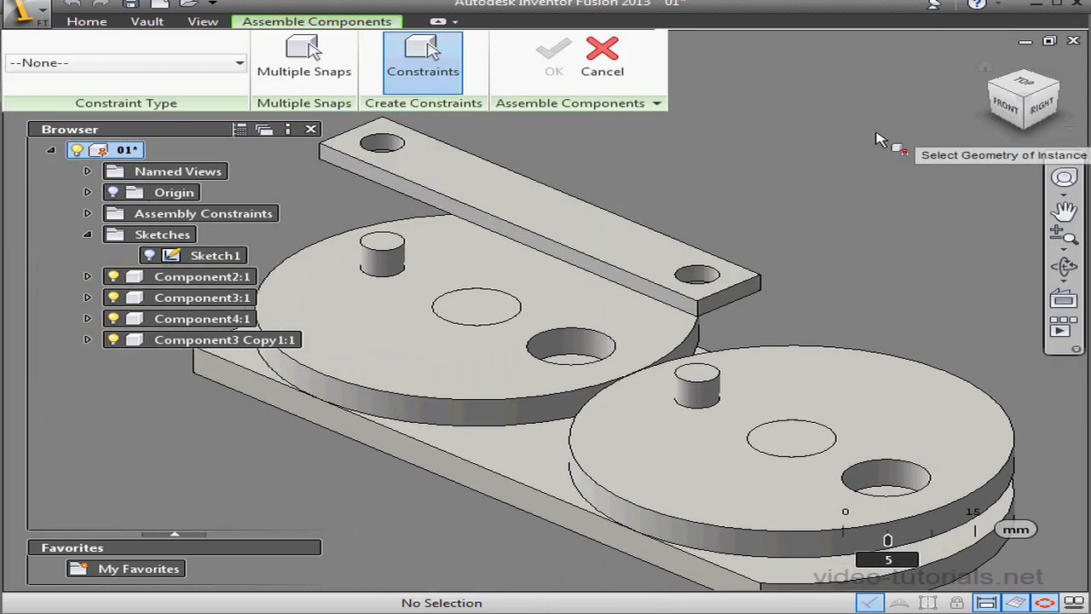
{"action": "left_click", "coordinate": [381, 145]}
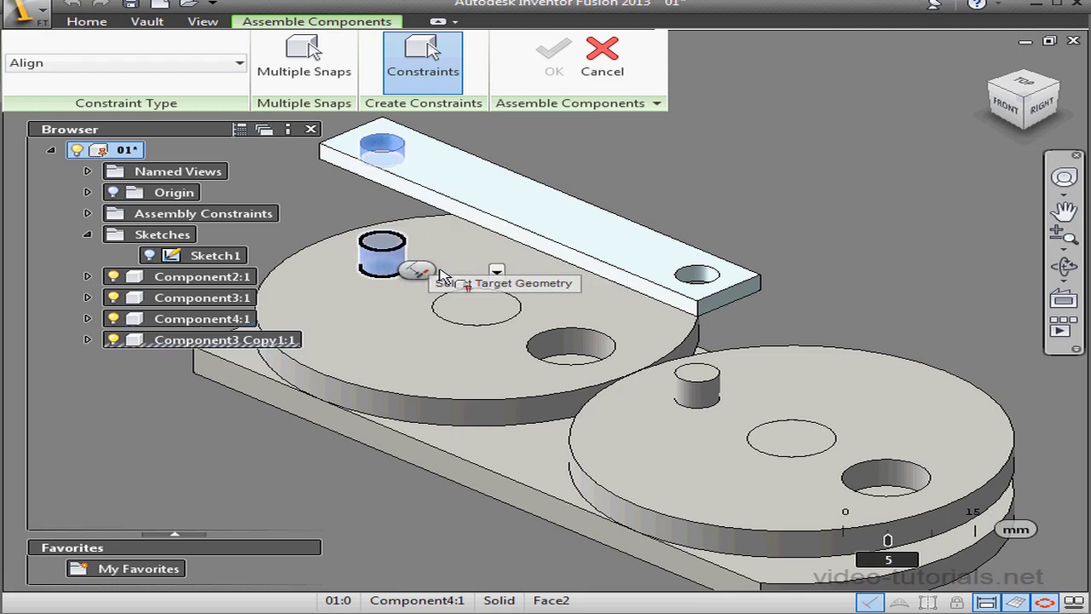
- Align the hole in the link bar with the pin on the Component3 Copy1 disc at 0 mm offset
{"action": "left_click", "coordinate": [394, 266]}
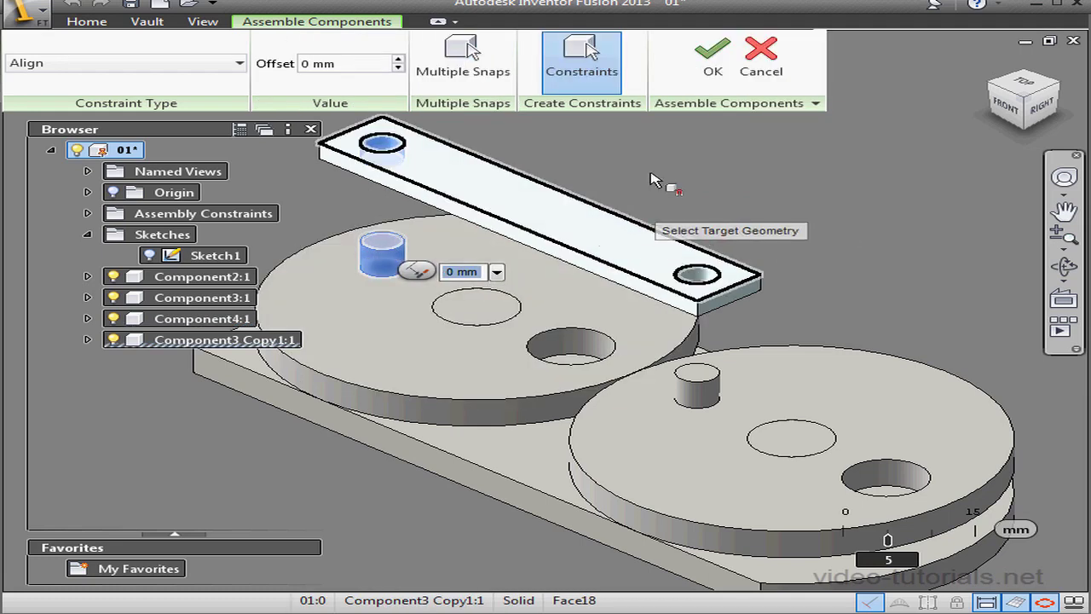
{"action": "left_click", "coordinate": [714, 66]}
- Assemble the link bar's top face flush with the top face of the pin on the Component3 disc at 0 mm offset
{"action": "left_click", "coordinate": [871, 94]}
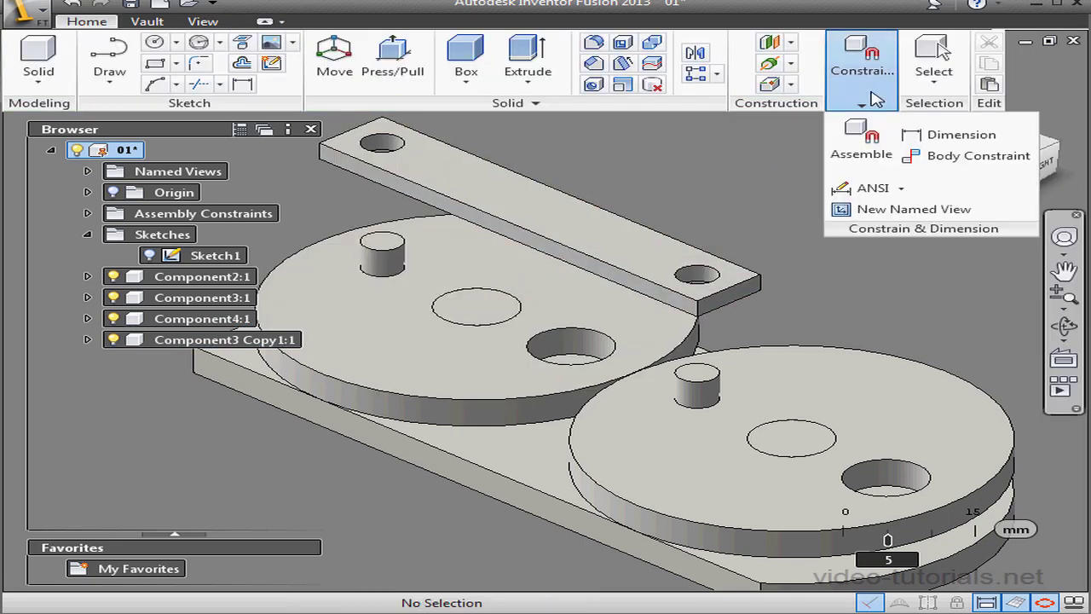
{"action": "left_click", "coordinate": [873, 139]}
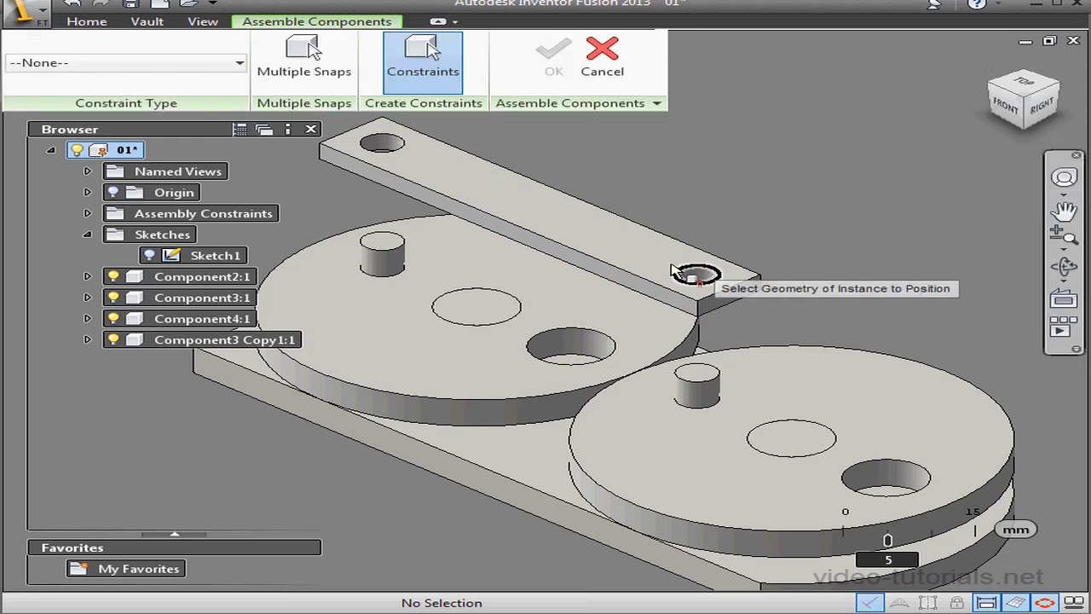
{"action": "left_click", "coordinate": [688, 275]}
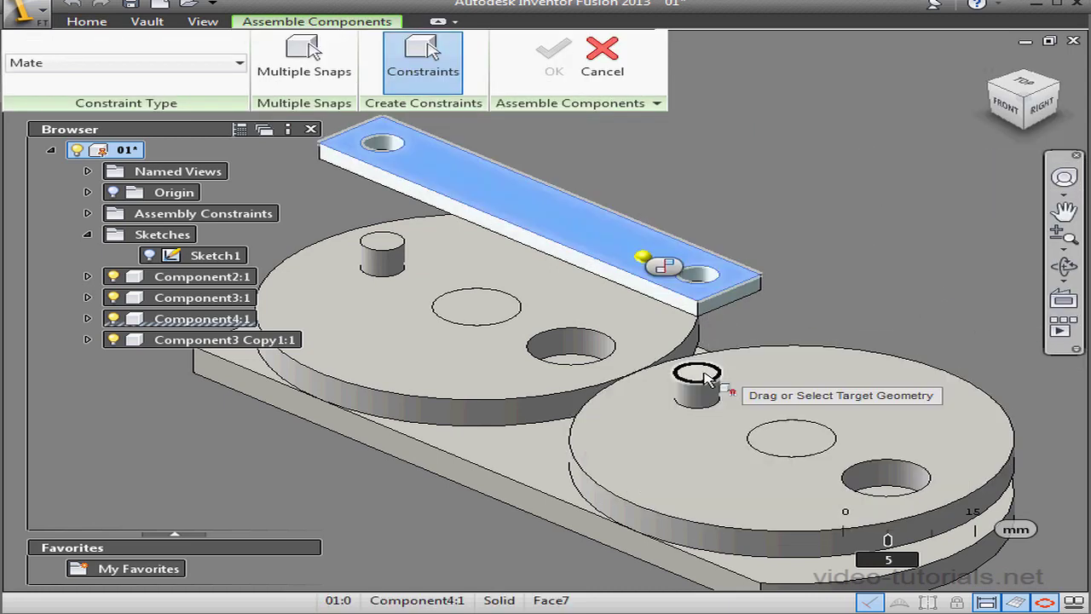
{"action": "left_click", "coordinate": [695, 373]}
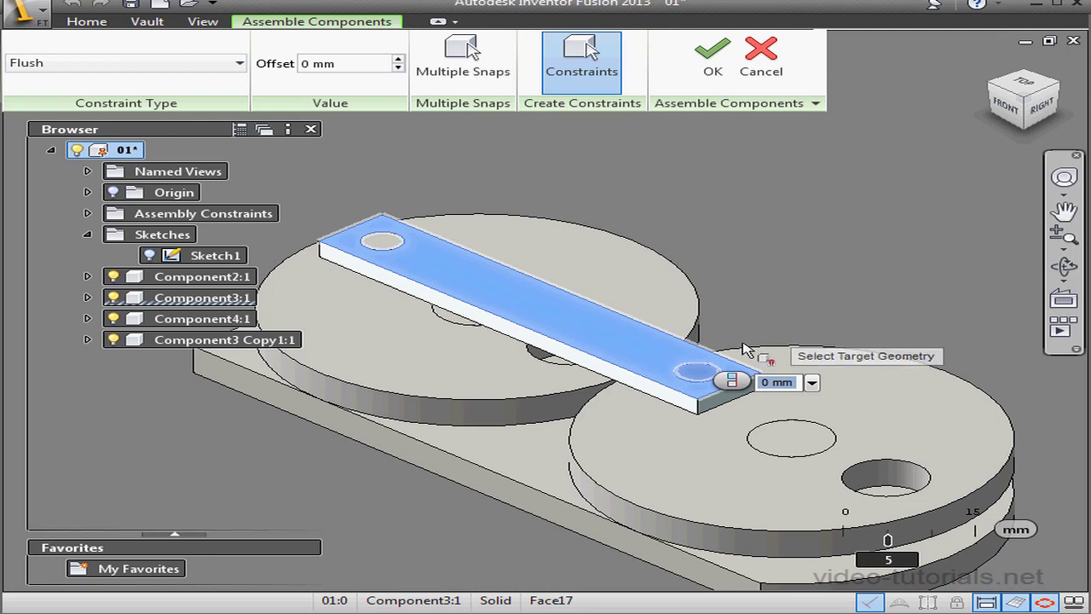
{"action": "left_click", "coordinate": [732, 380]}
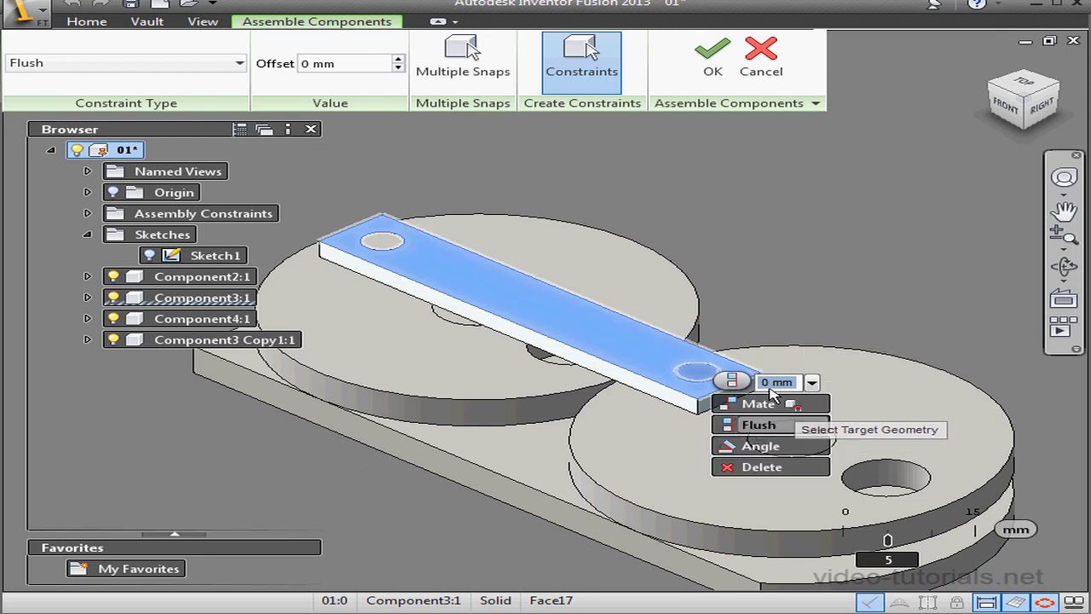
{"action": "left_click", "coordinate": [729, 71]}
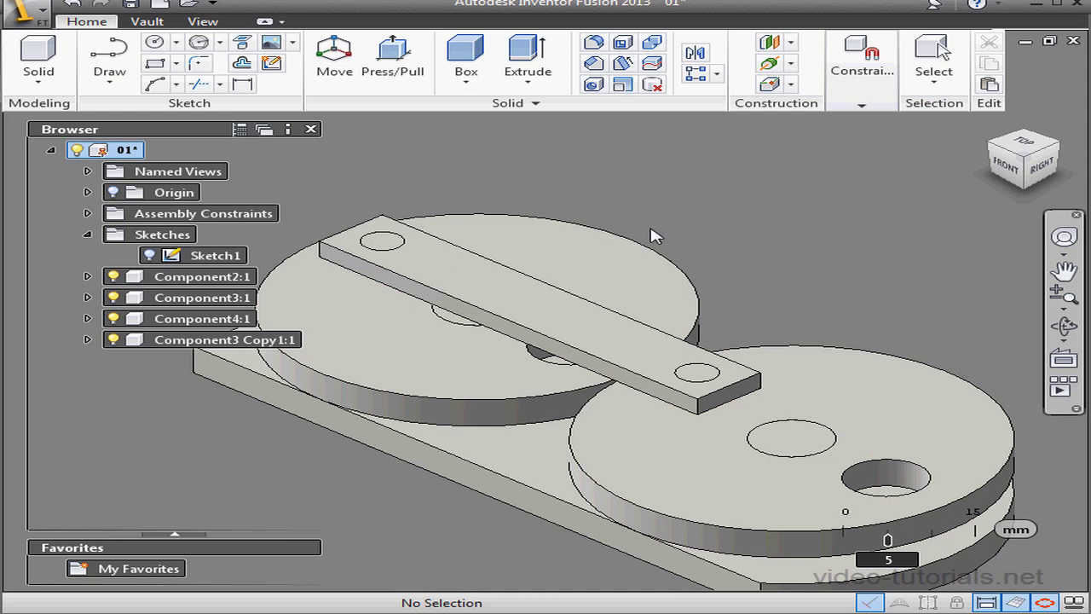
- Give the base plate, Component2, a dark brown visual material colour
{"action": "right_click", "coordinate": [194, 283]}
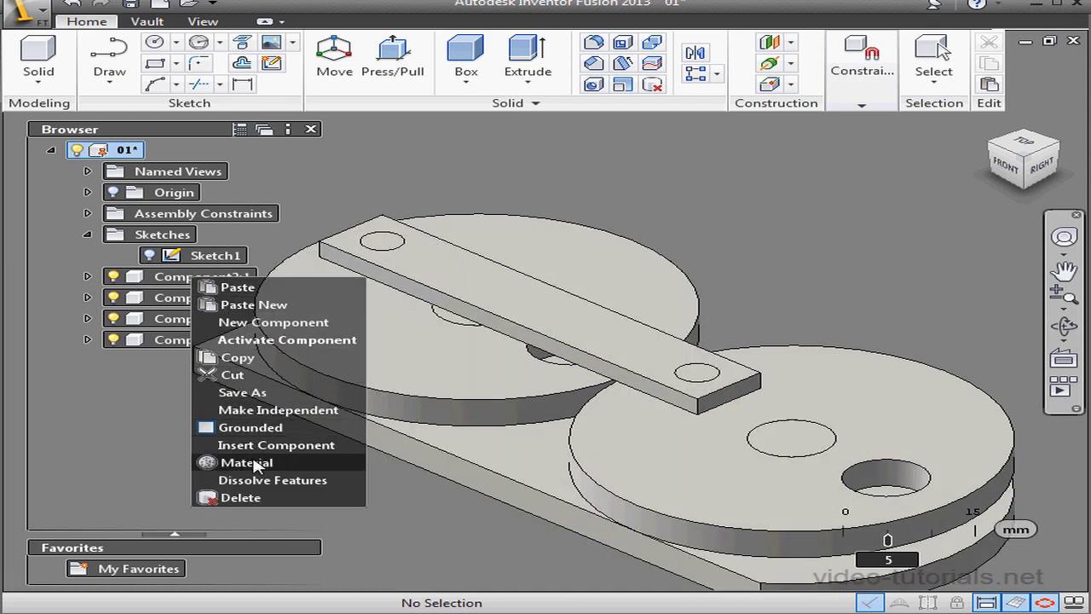
{"action": "left_click", "coordinate": [247, 462]}
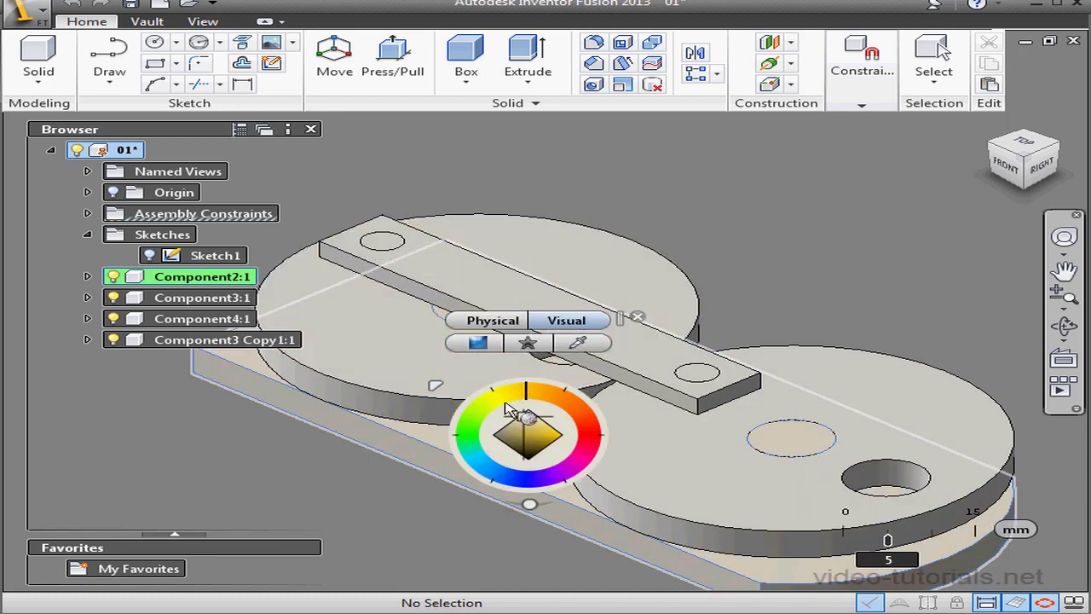
{"action": "left_click_drag", "start_coordinate": [527, 418], "coordinate": [530, 456]}
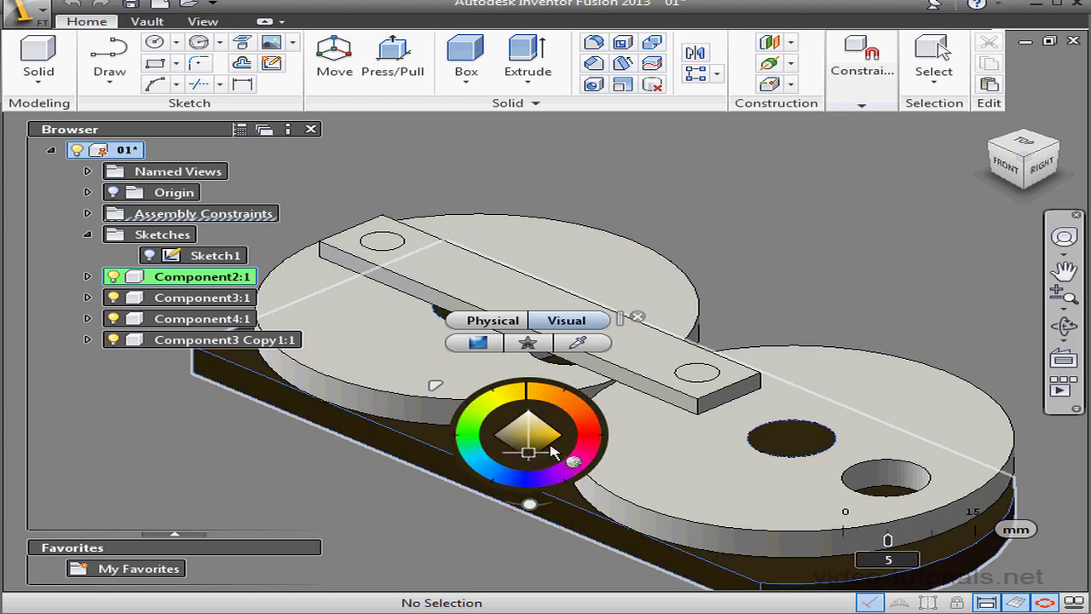
{"action": "left_click", "coordinate": [638, 316]}
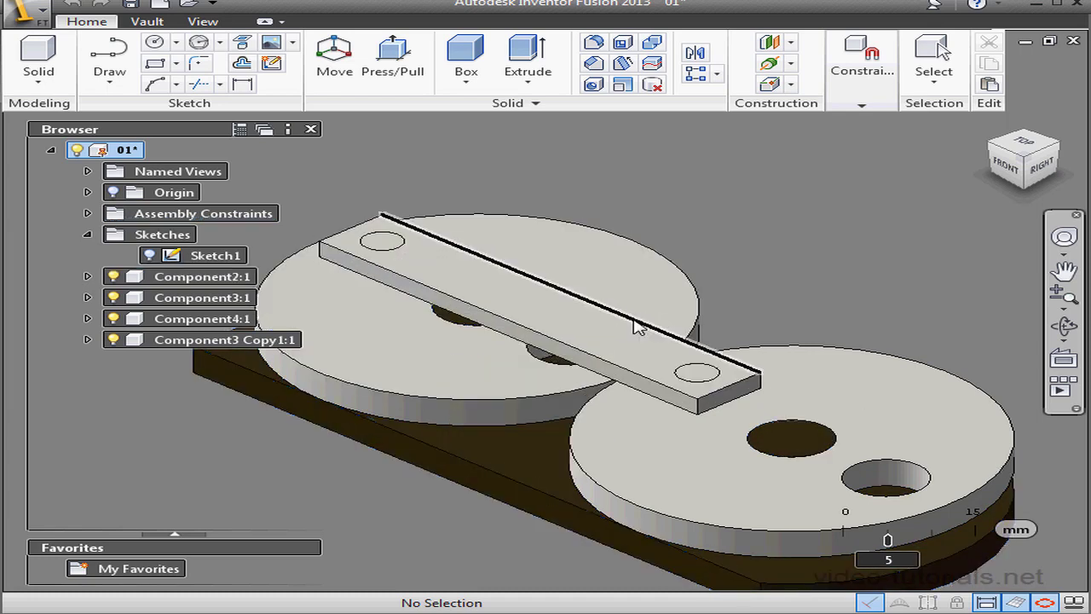
- Change the visual material colour of the Component3 disc to red
{"action": "right_click", "coordinate": [220, 303]}
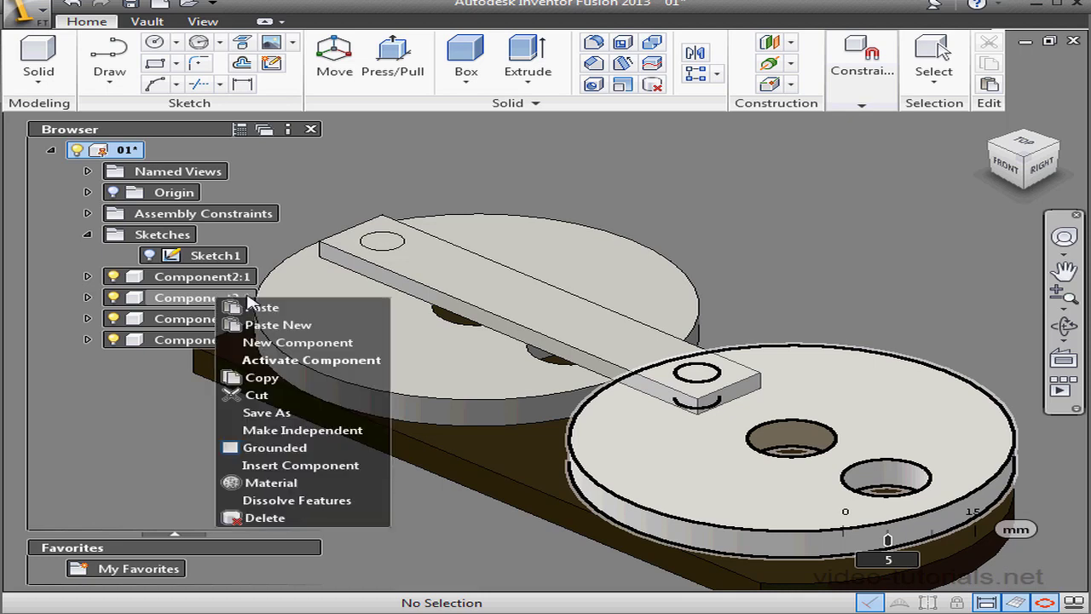
{"action": "left_click", "coordinate": [302, 490]}
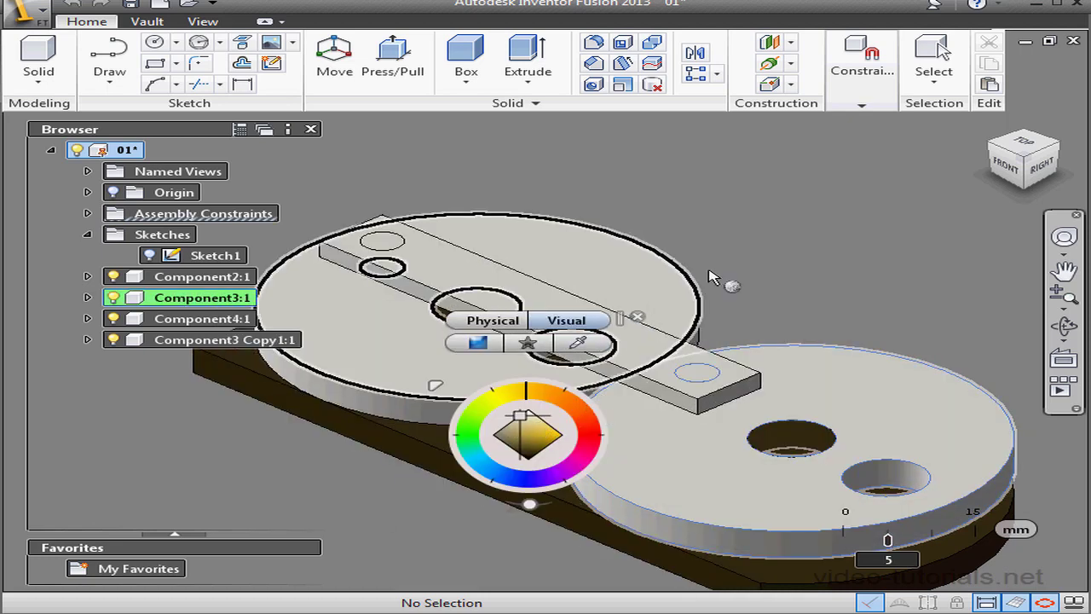
{"action": "left_click_drag", "start_coordinate": [625, 324], "coordinate": [894, 154]}
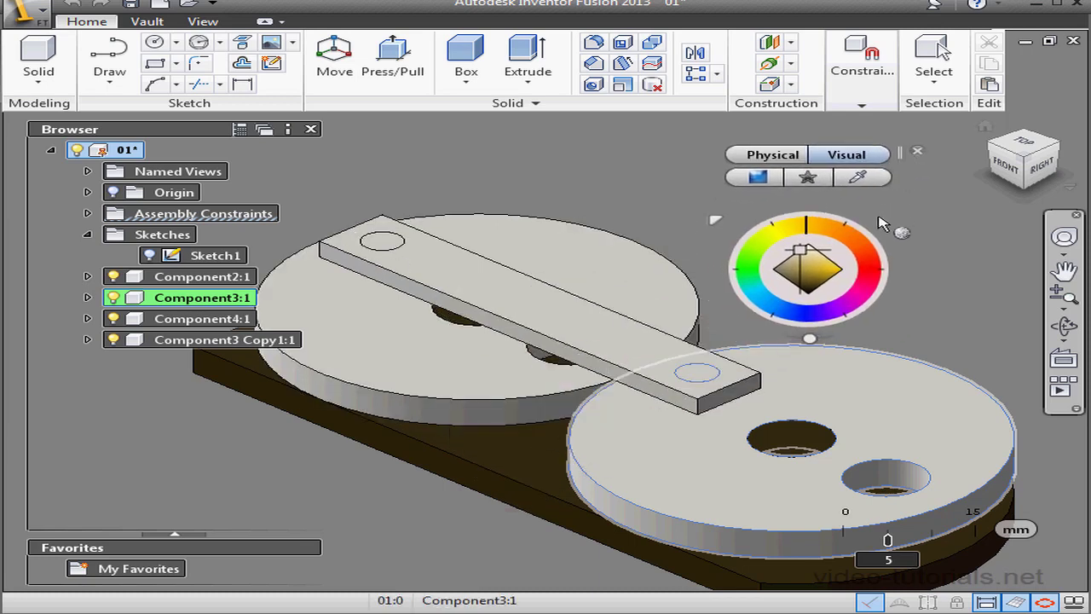
{"action": "left_click", "coordinate": [883, 269]}
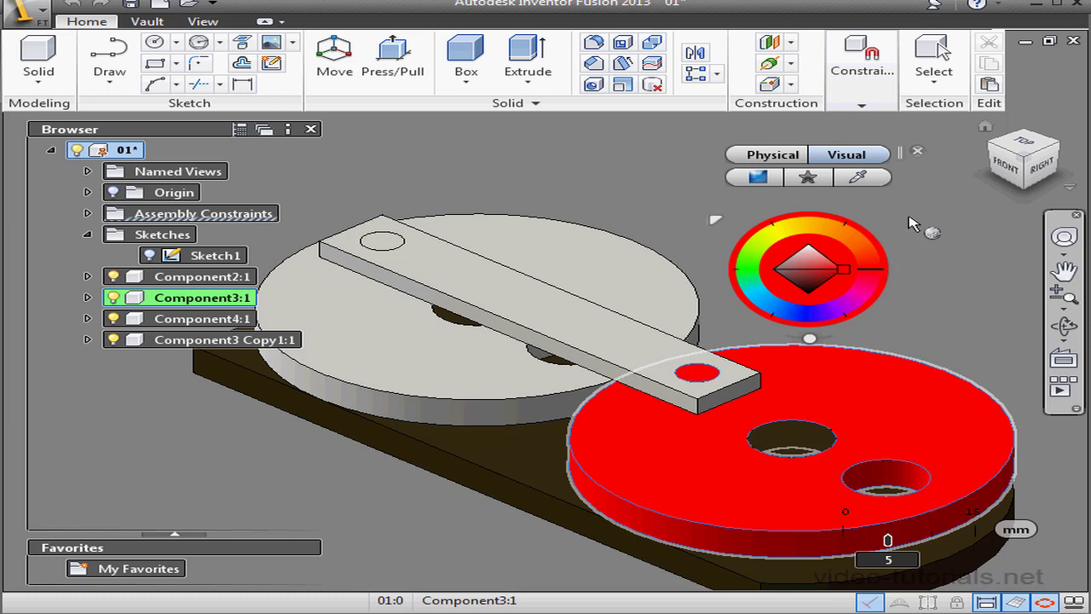
{"action": "left_click", "coordinate": [918, 152]}
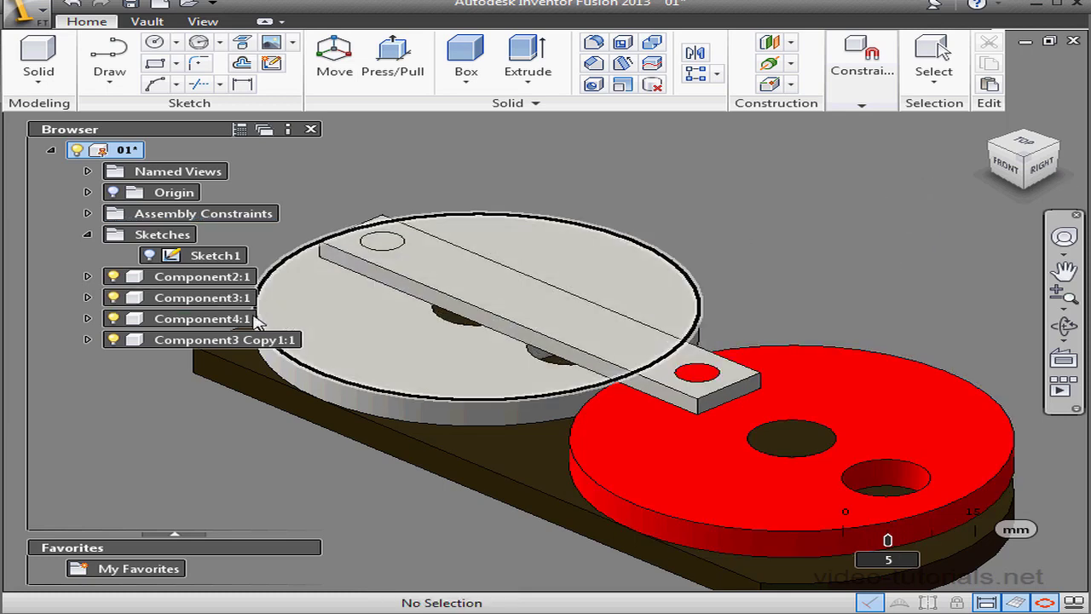
- Apply a bright green visual material colour to the link bar, Component4
{"action": "right_click", "coordinate": [232, 324]}
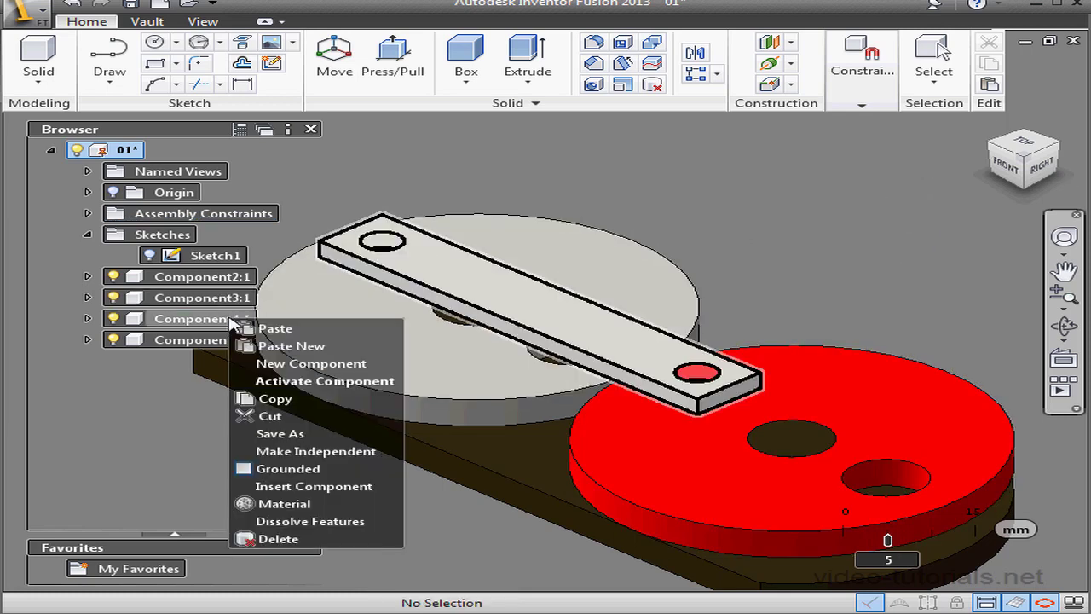
{"action": "left_click", "coordinate": [284, 503]}
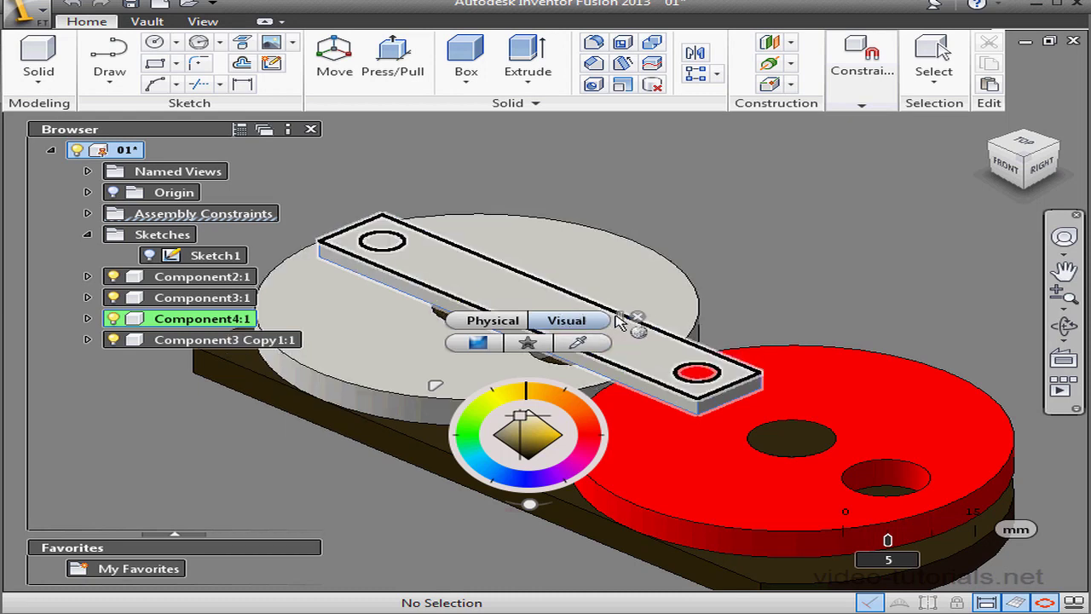
{"action": "left_click_drag", "start_coordinate": [626, 322], "coordinate": [917, 158]}
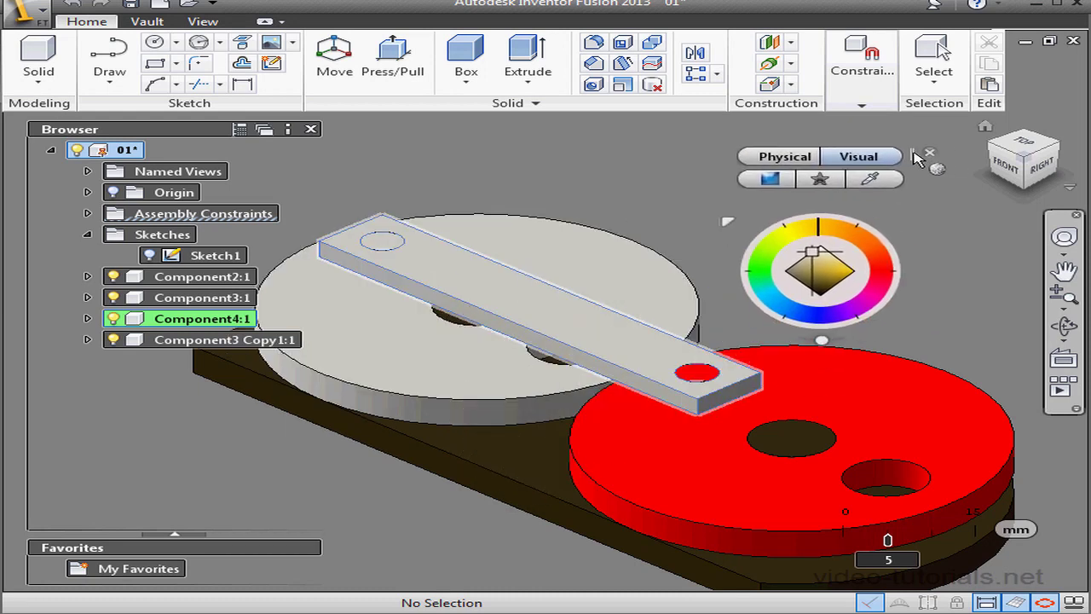
{"action": "left_click", "coordinate": [771, 279]}
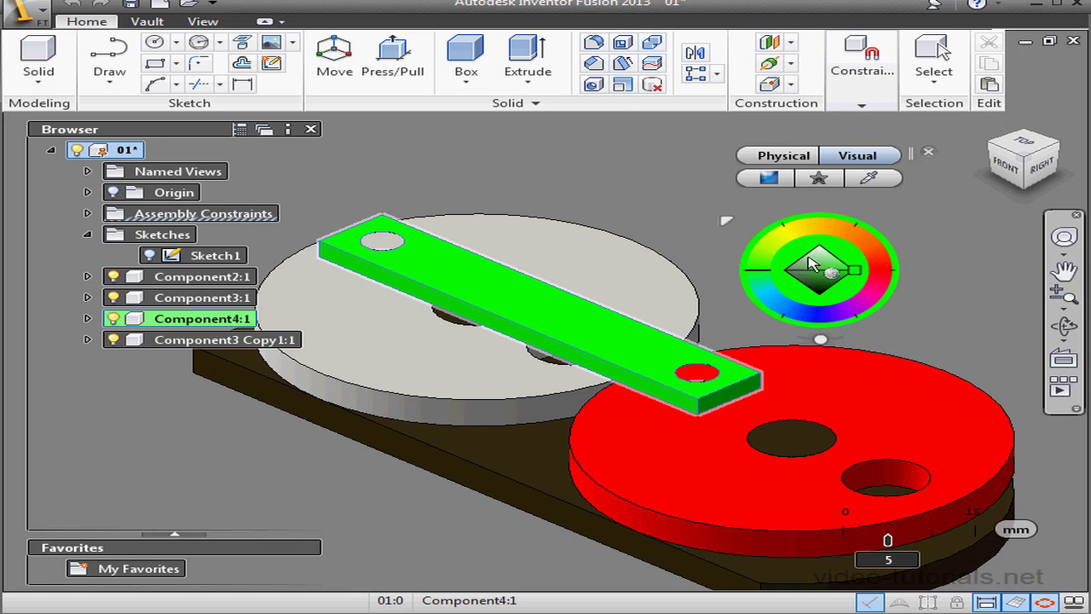
{"action": "left_click", "coordinate": [931, 156]}
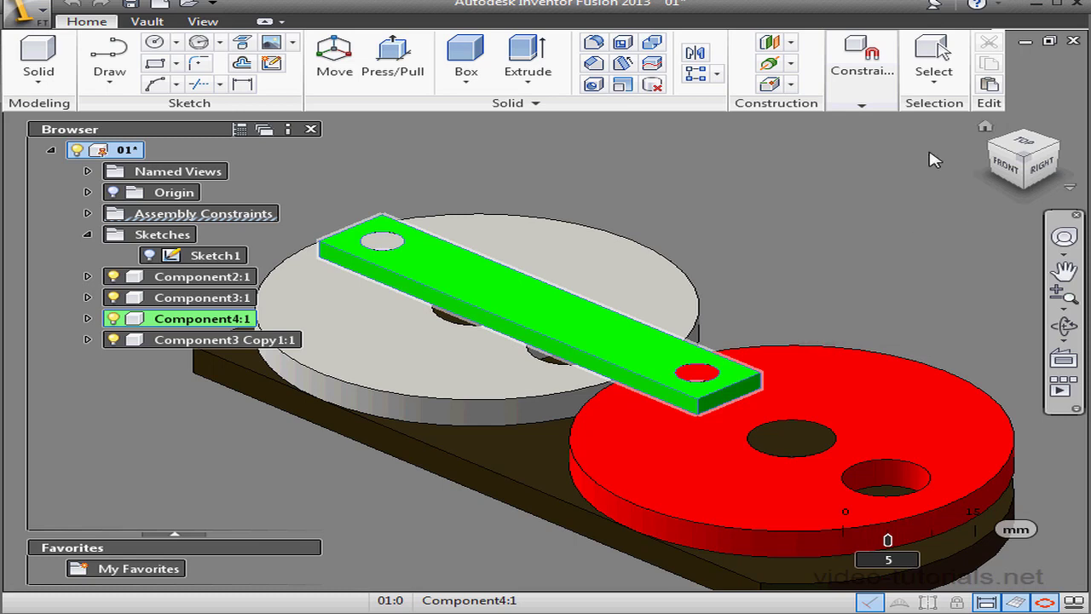
- Colour the Component3 Copy1 disc blue using its visual material settings
{"action": "right_click", "coordinate": [184, 341]}
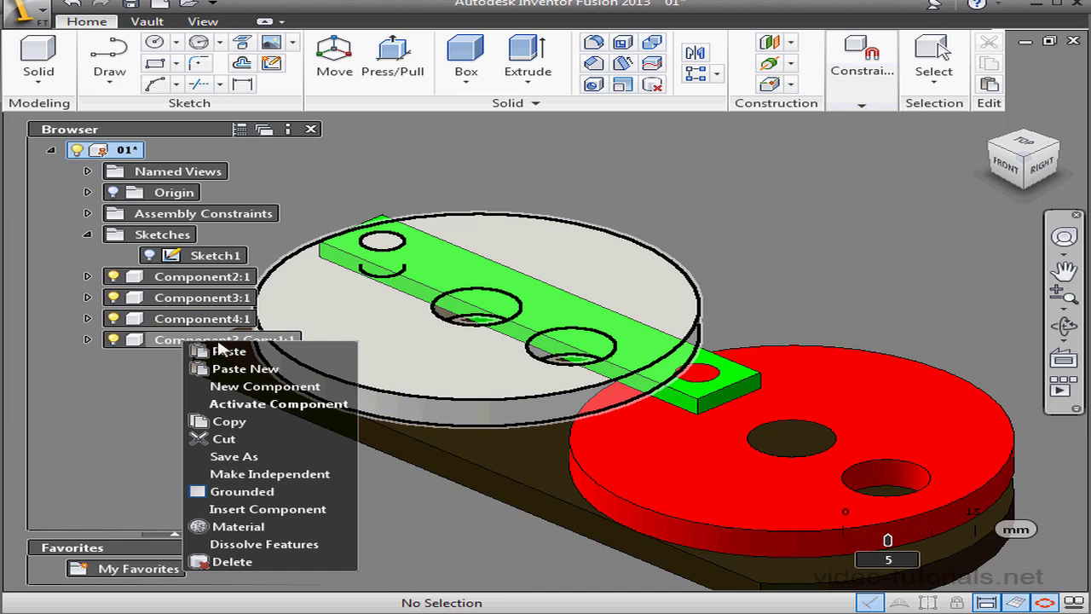
{"action": "left_click", "coordinate": [252, 526]}
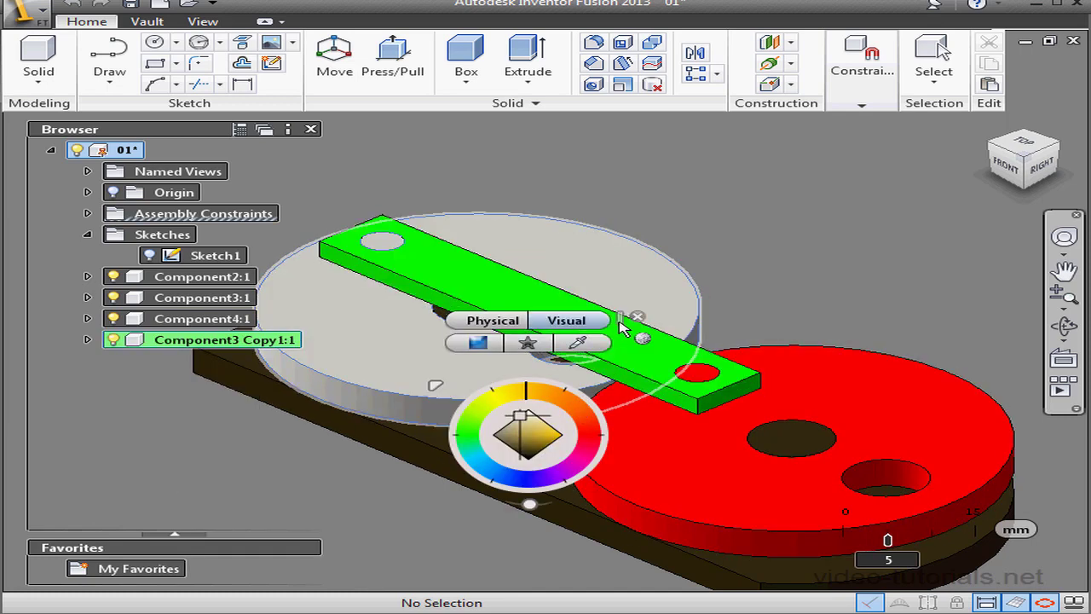
{"action": "left_click_drag", "start_coordinate": [620, 322], "coordinate": [892, 130]}
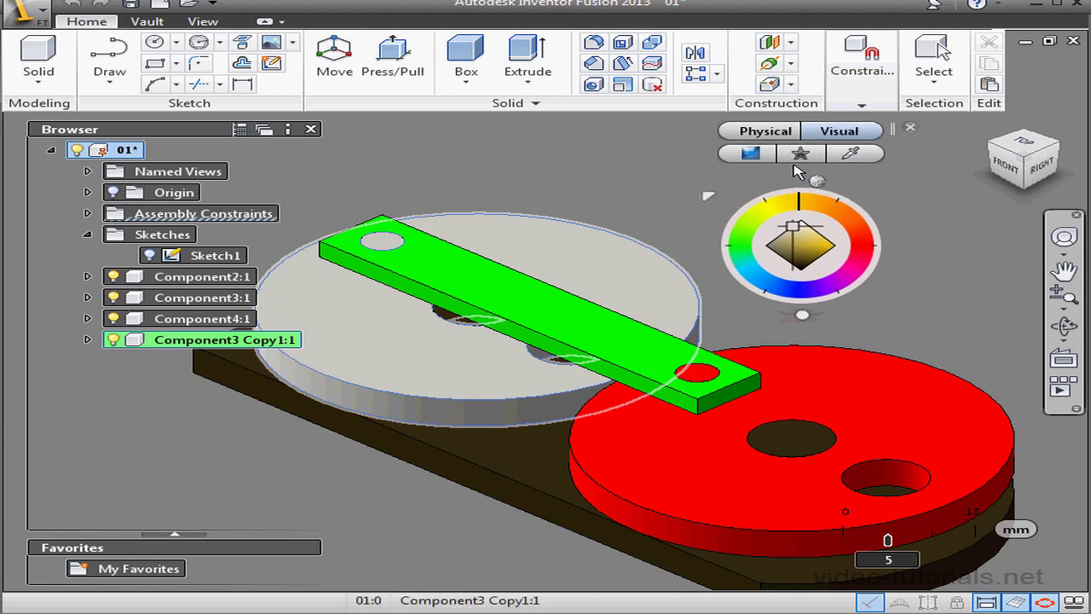
{"action": "left_click", "coordinate": [768, 294]}
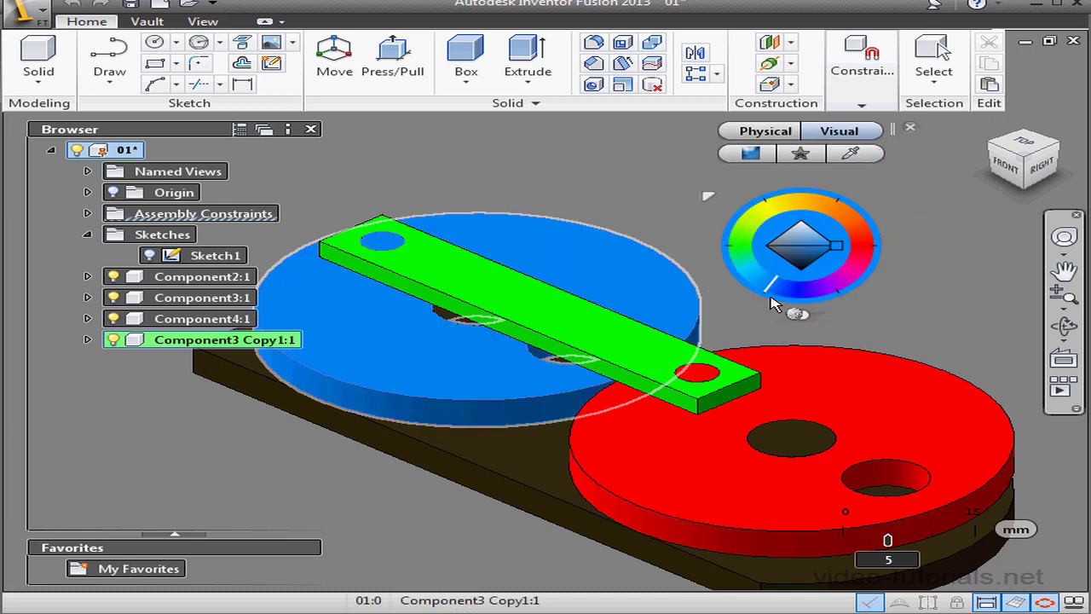
{"action": "left_click", "coordinate": [910, 127]}
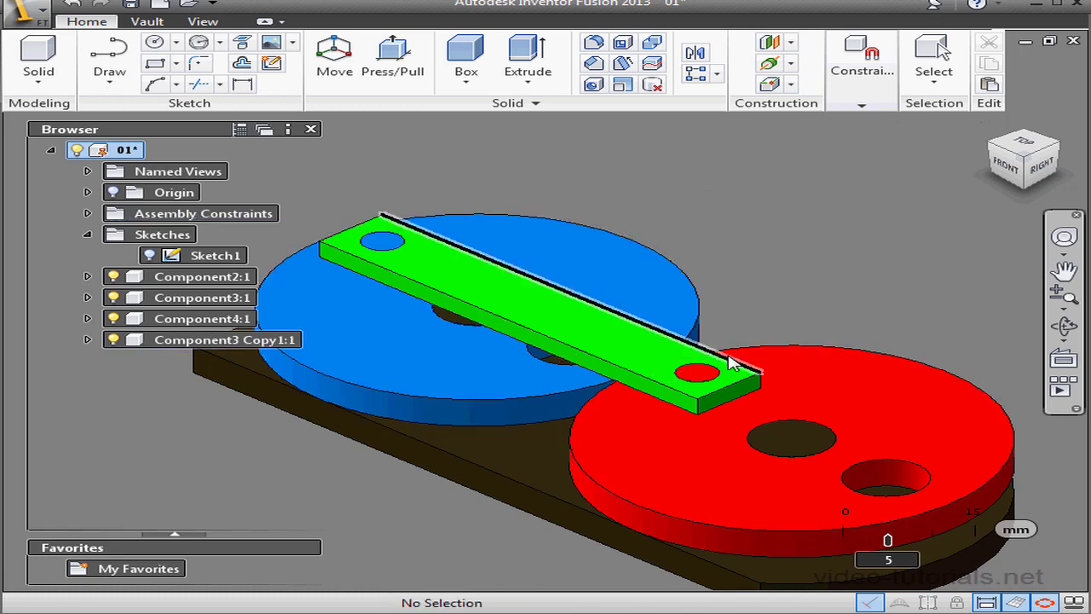
- Ground the base plate, Component2, and move the green link bar to rotate both discs
{"action": "scroll", "coordinate": [814, 284], "scroll_direction": "down", "scroll_amount": 3}
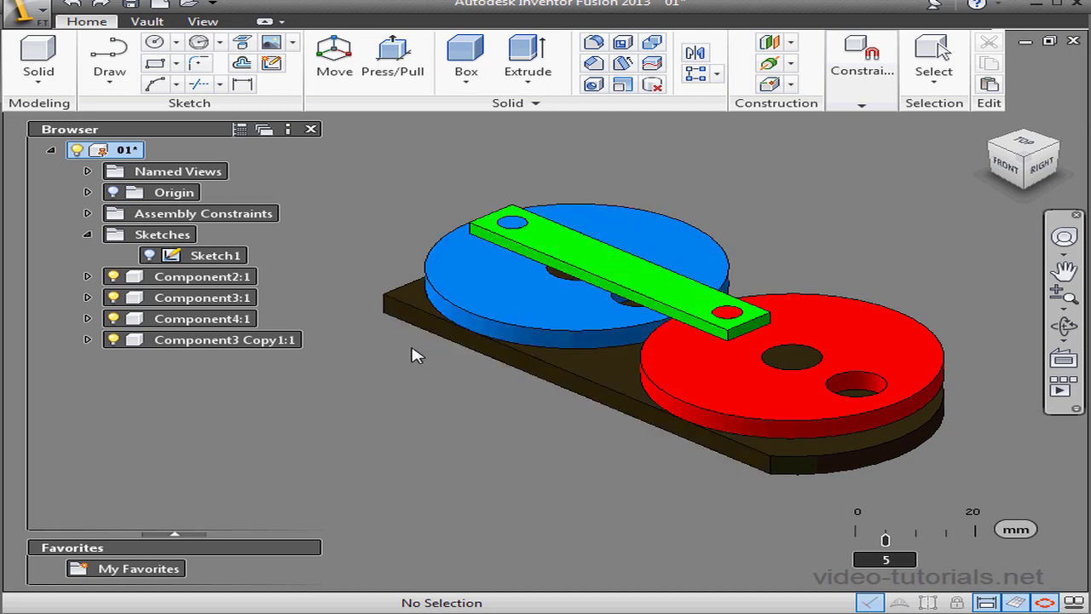
{"action": "right_click", "coordinate": [228, 283]}
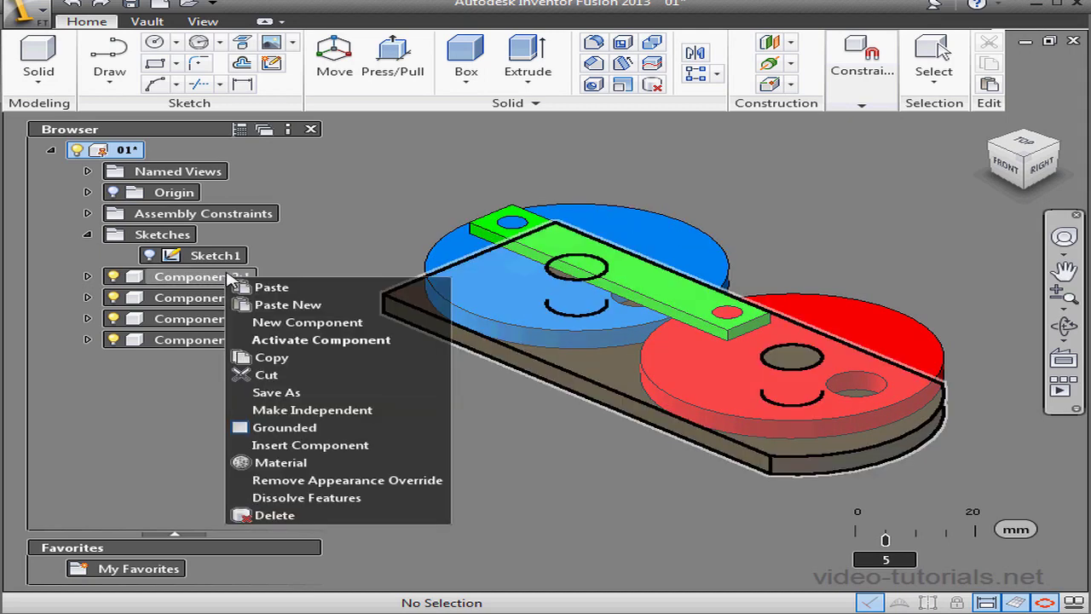
{"action": "left_click", "coordinate": [318, 427]}
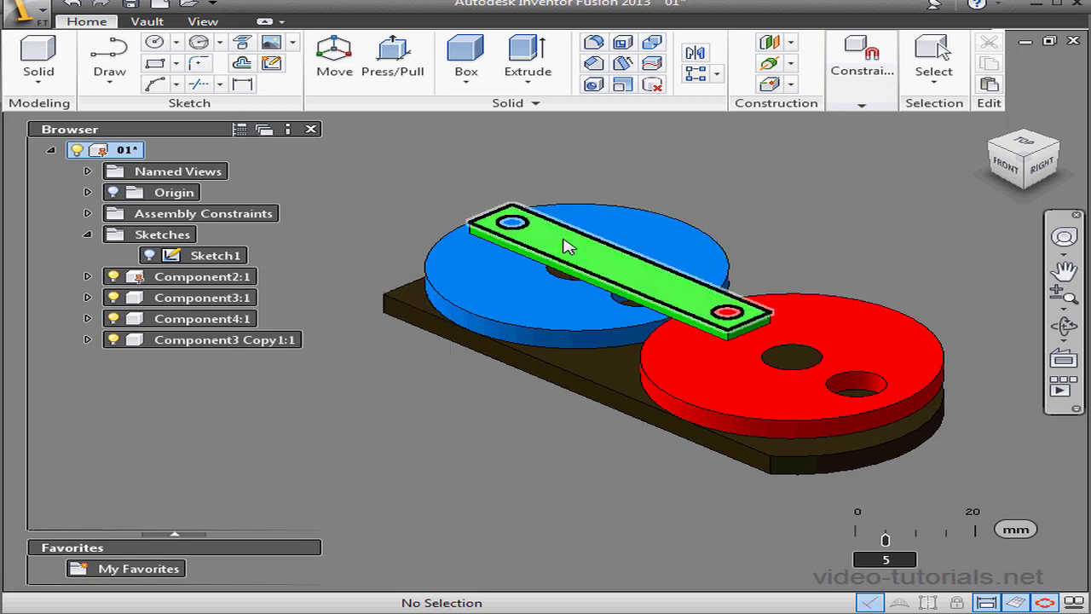
{"action": "left_click_drag", "start_coordinate": [640, 231], "coordinate": [749, 320]}
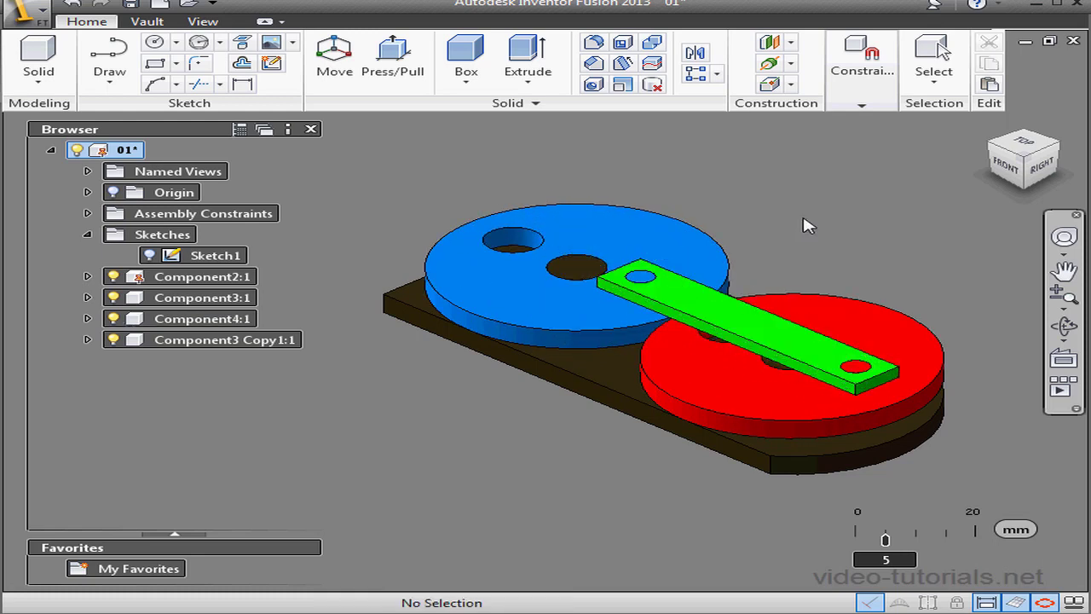
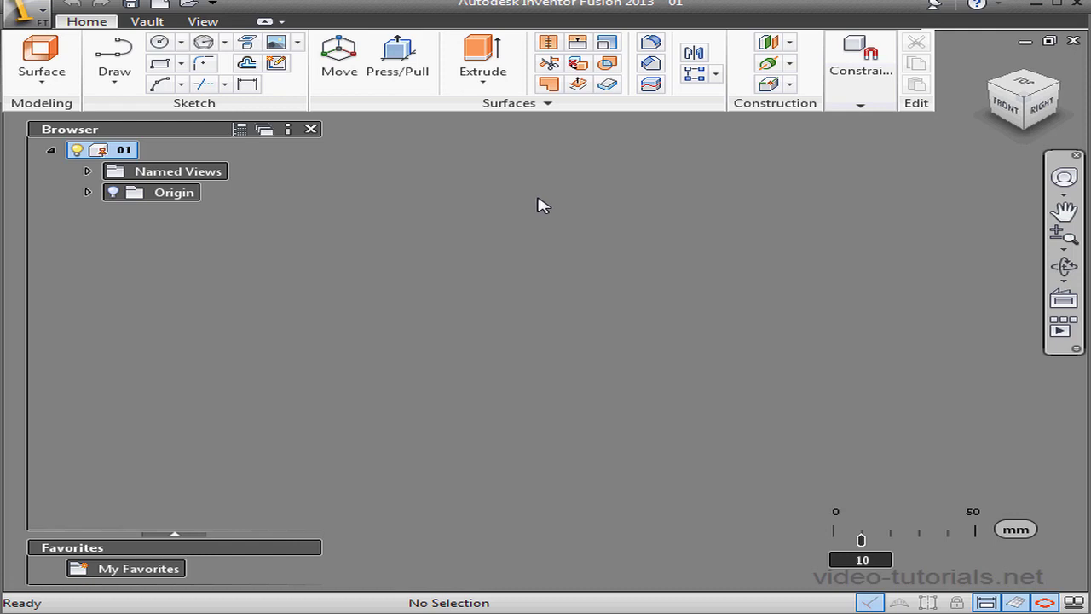
- Create a new sketch on the YZ origin plane of the empty 01 design
{"action": "left_click", "coordinate": [87, 193]}
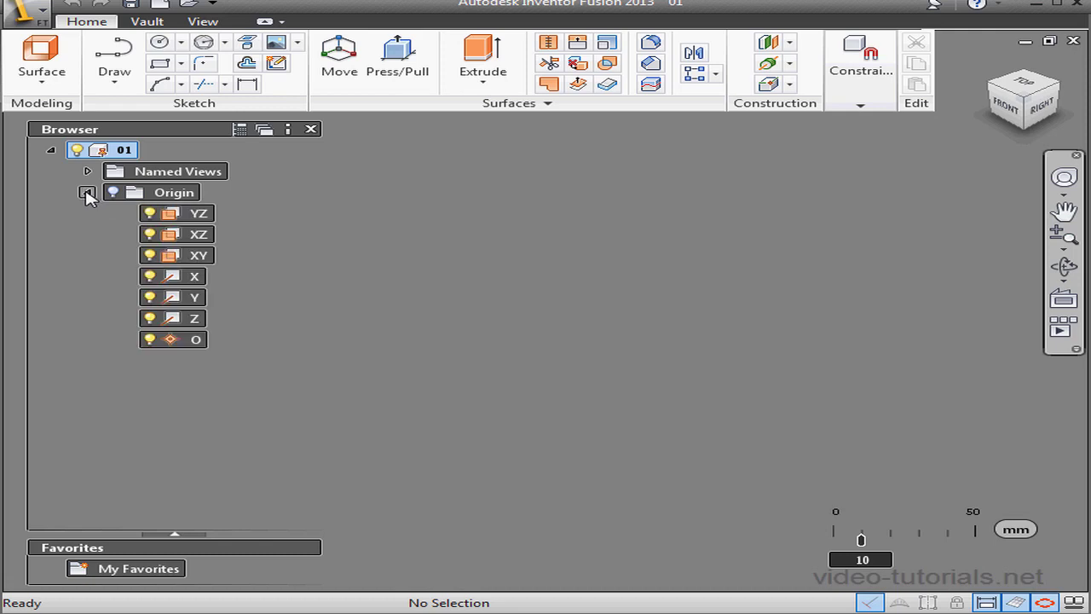
{"action": "right_click", "coordinate": [203, 214]}
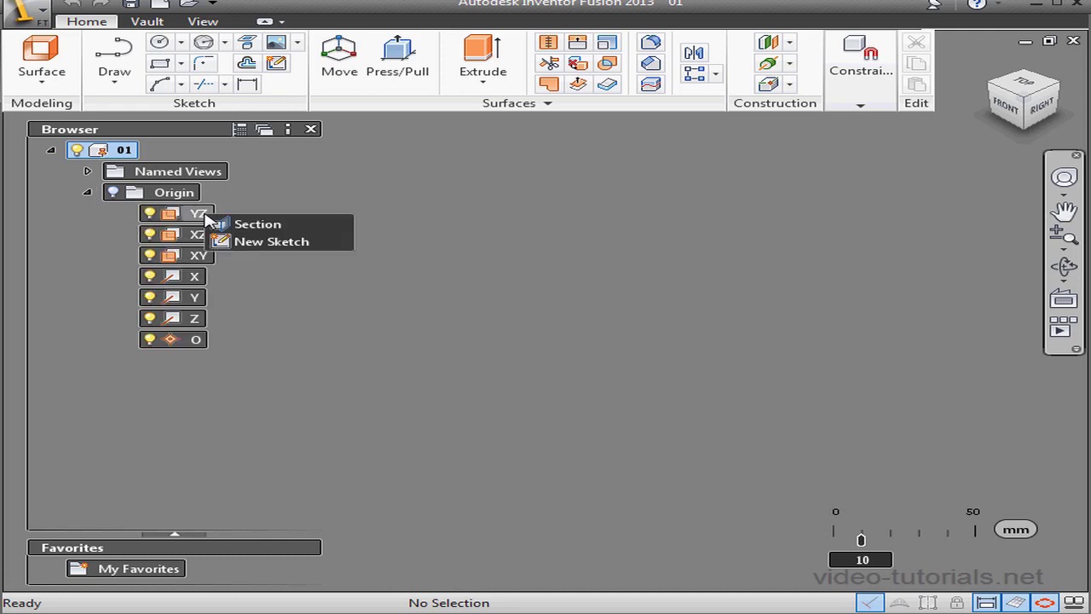
{"action": "left_click", "coordinate": [252, 241]}
- Sketch a horizontal line about 80 mm long with its midpoint on the origin
{"action": "left_click", "coordinate": [1042, 108]}
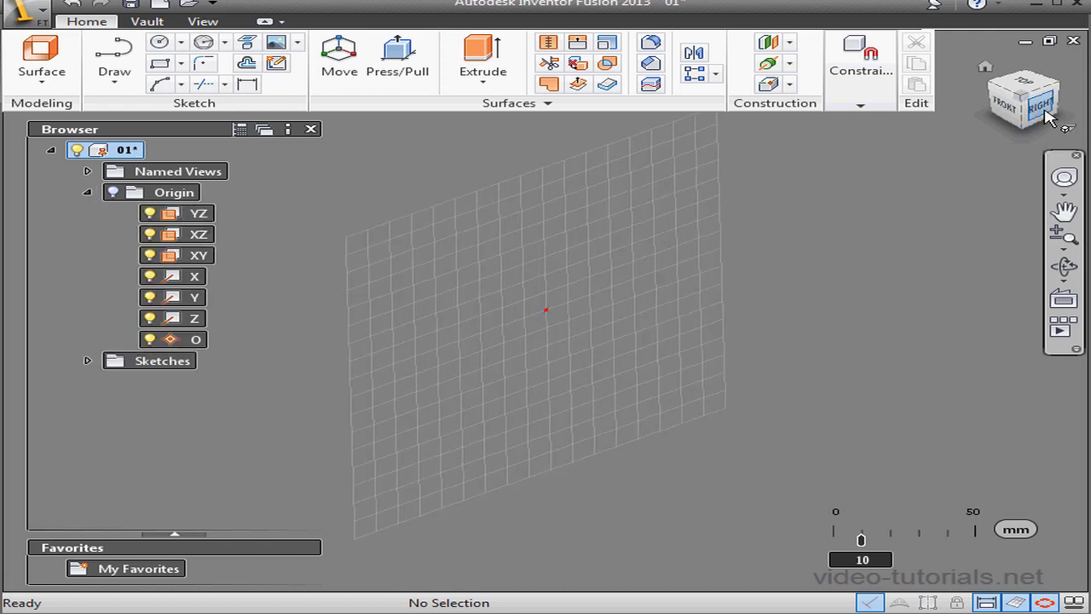
{"action": "left_click", "coordinate": [115, 58]}
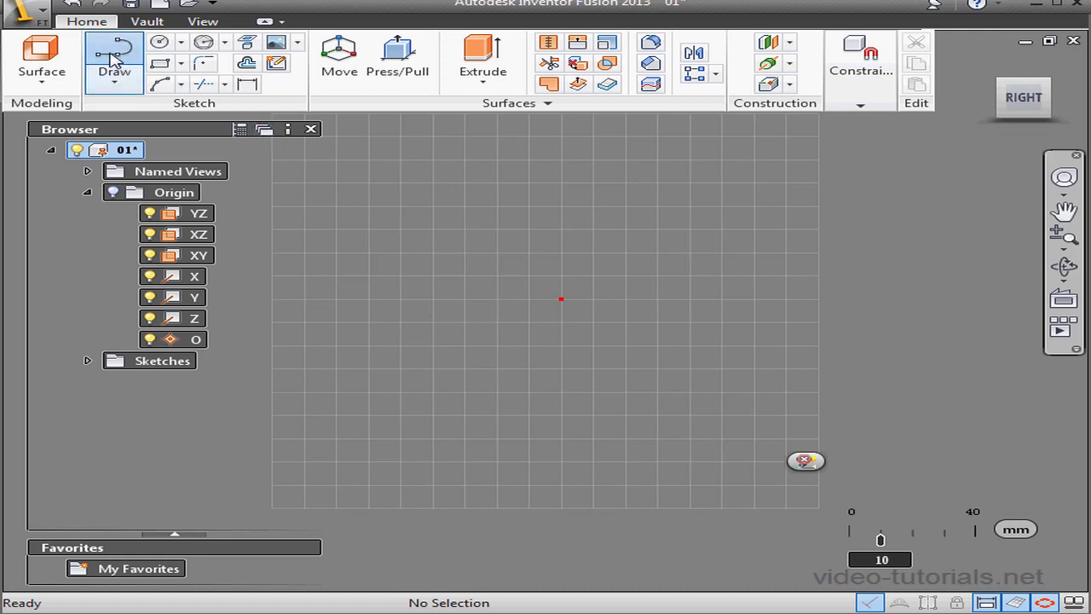
{"action": "left_click", "coordinate": [433, 300]}
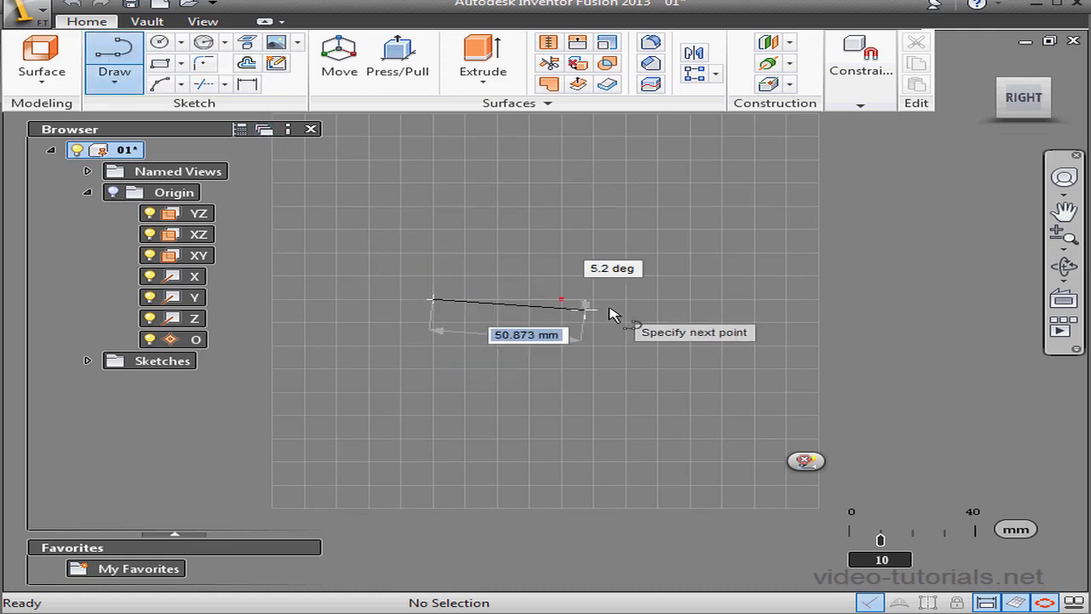
{"action": "left_click", "coordinate": [691, 300]}
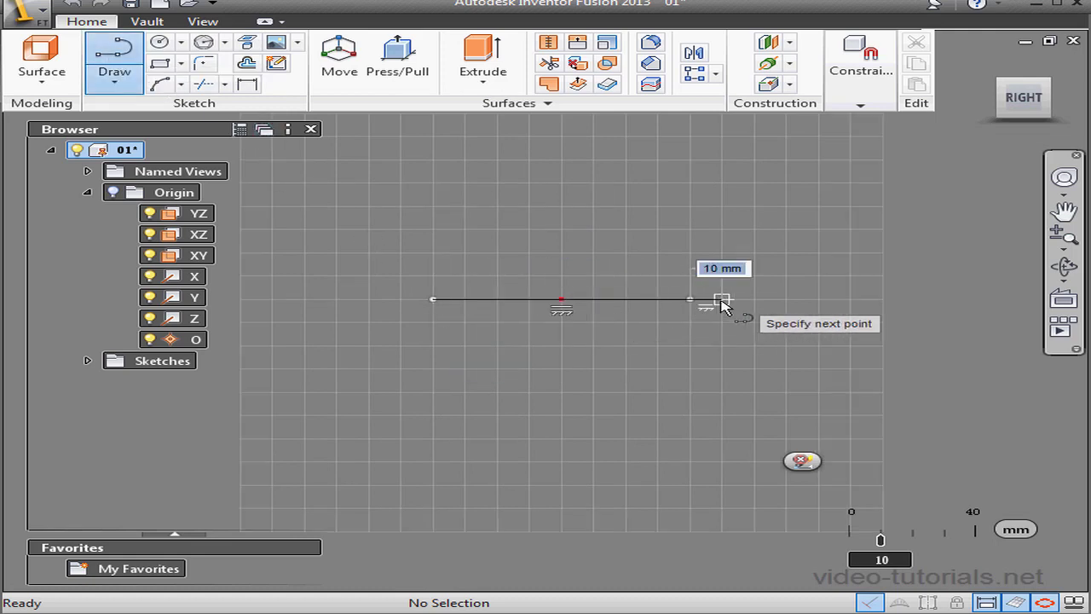
{"action": "key", "text": "Escape"}
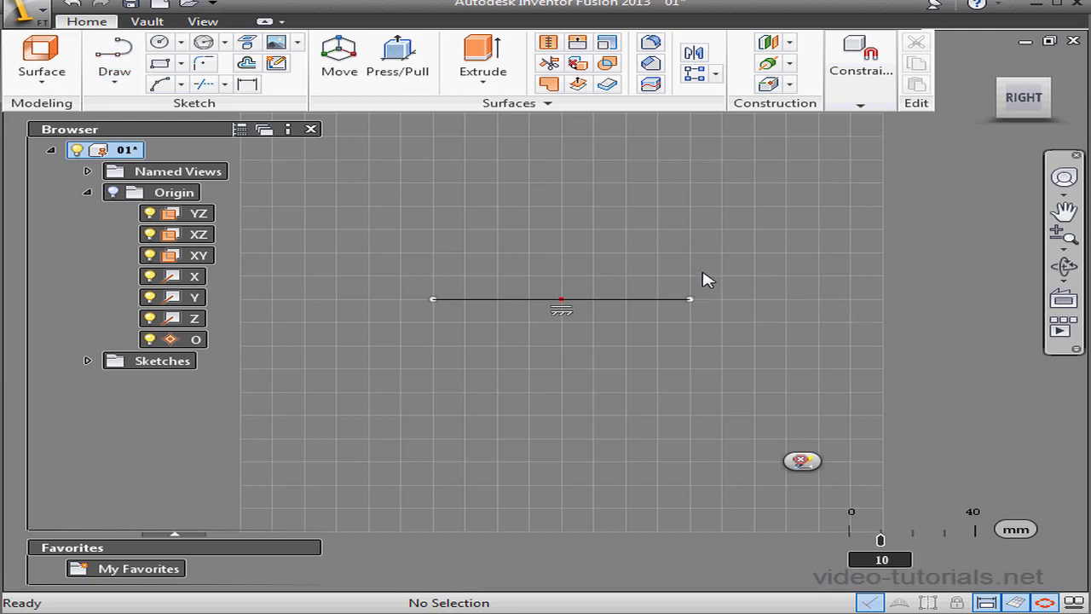
- Sketch a 40 mm line rising at 45 degrees from the horizontal line's midpoint and finish the sketch
{"action": "left_click", "coordinate": [114, 60]}
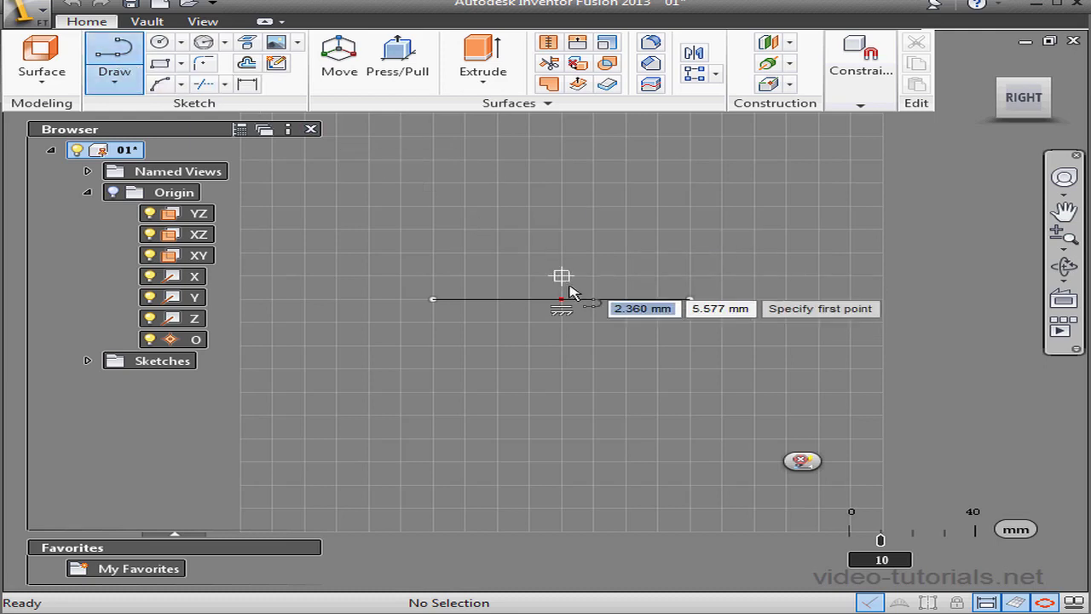
{"action": "left_click", "coordinate": [561, 299]}
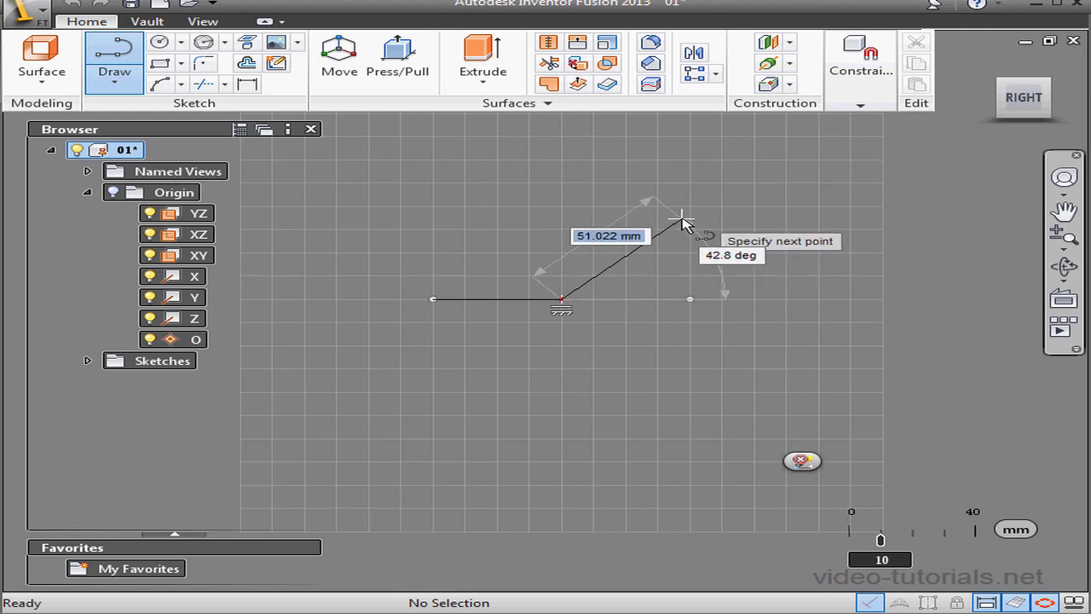
{"action": "type", "text": "40"}
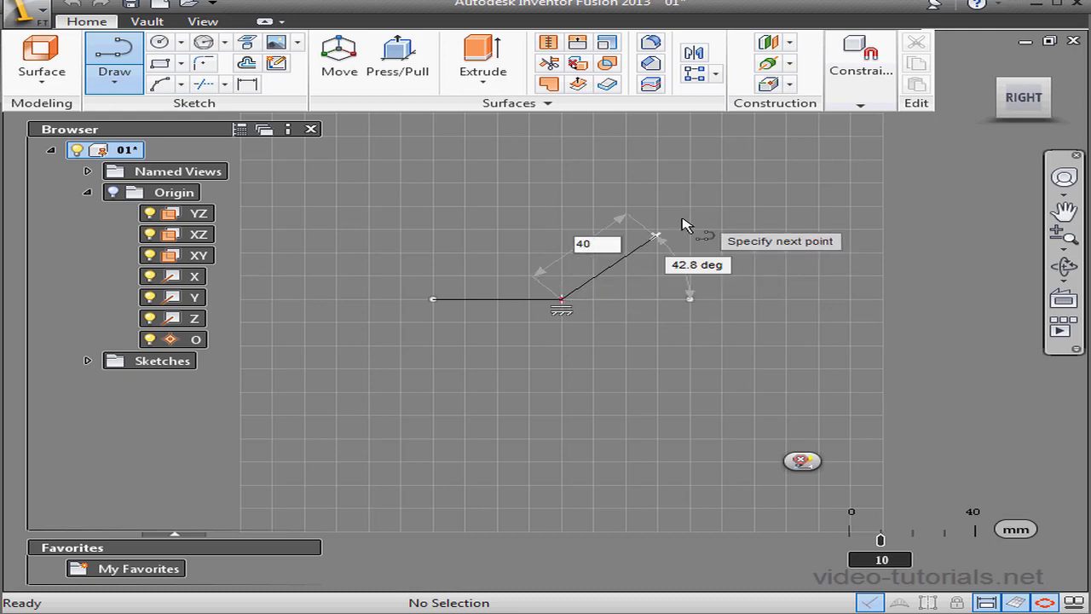
{"action": "key", "text": "Tab"}
{"action": "type", "text": "45"}
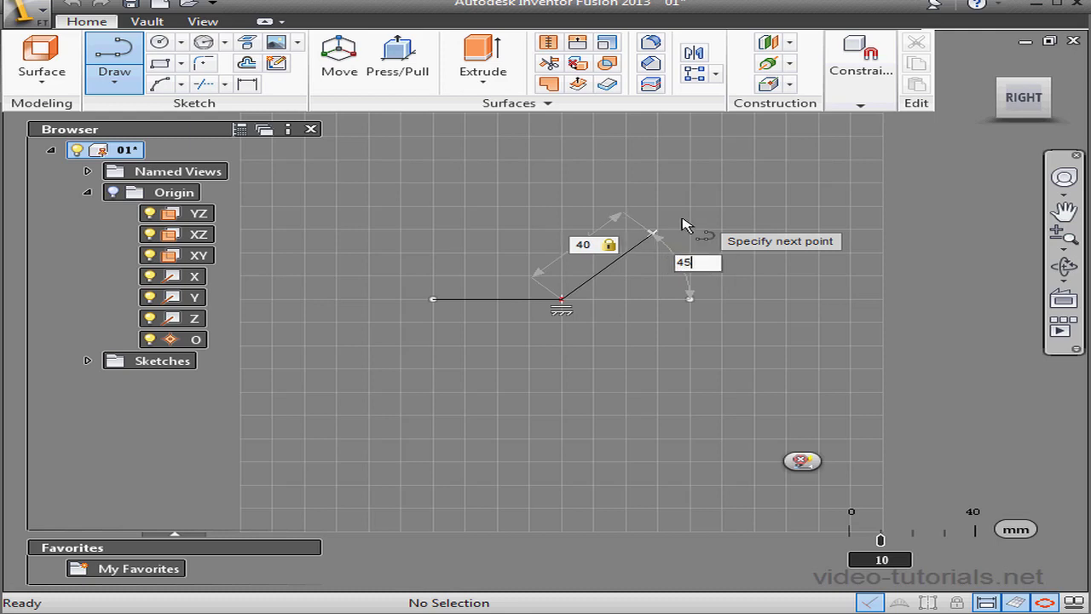
{"action": "key", "text": "Tab"}
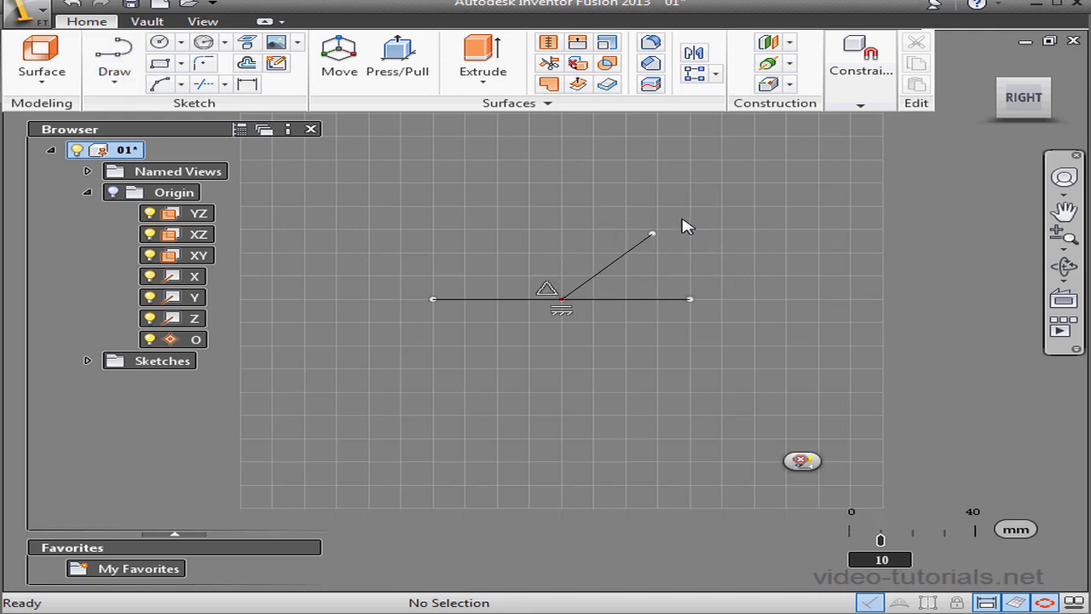
{"action": "left_click", "coordinate": [801, 461]}
{"action": "left_click", "coordinate": [823, 461]}
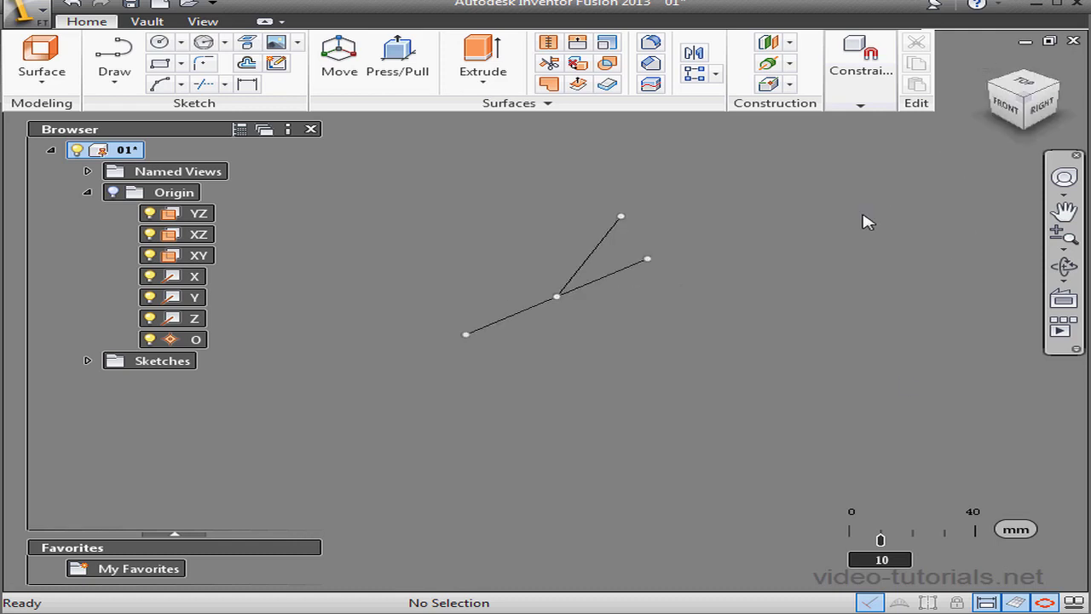
- On the XZ origin plane, sketch a circle of about 20 mm radius centred on the horizontal line's midpoint and finish the sketch
{"action": "scroll", "coordinate": [595, 290], "scroll_direction": "up", "scroll_amount": 3}
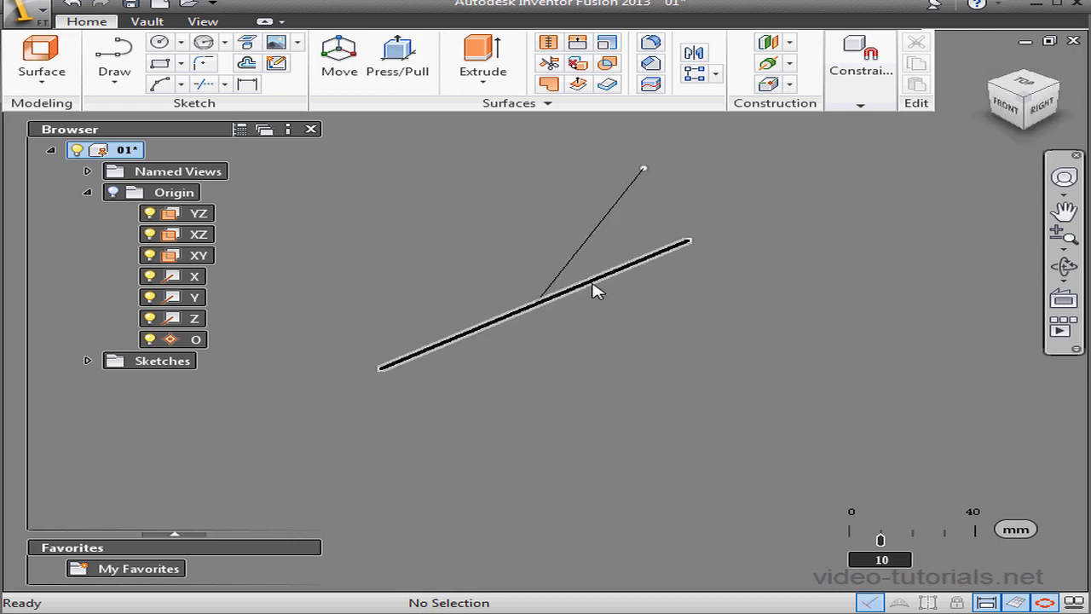
{"action": "right_click", "coordinate": [197, 241]}
{"action": "left_click", "coordinate": [267, 265]}
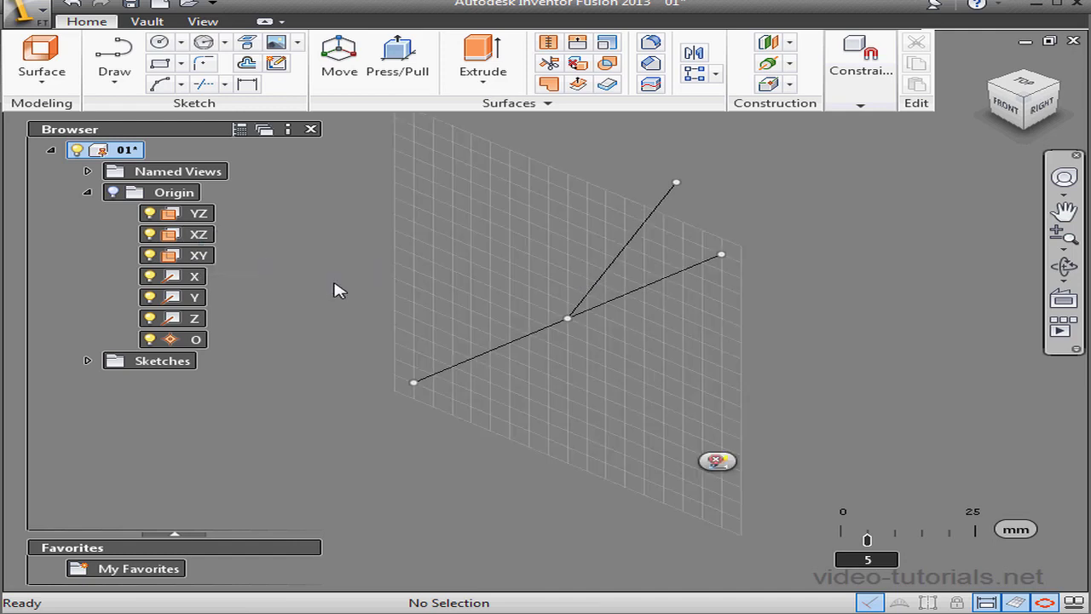
{"action": "left_click", "coordinate": [159, 41]}
{"action": "left_click", "coordinate": [567, 318]}
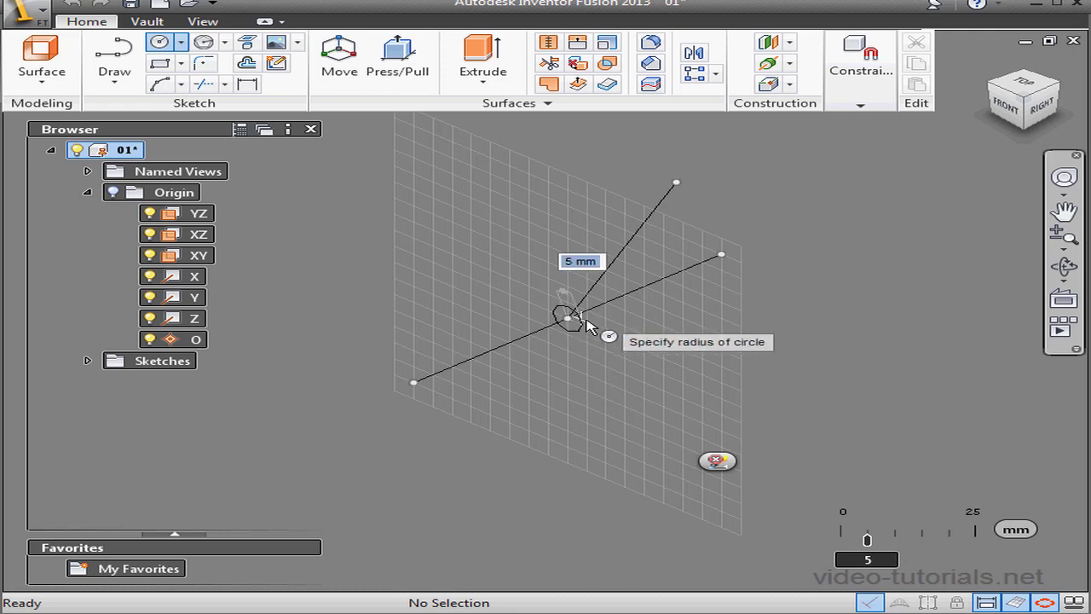
{"action": "left_click", "coordinate": [645, 352]}
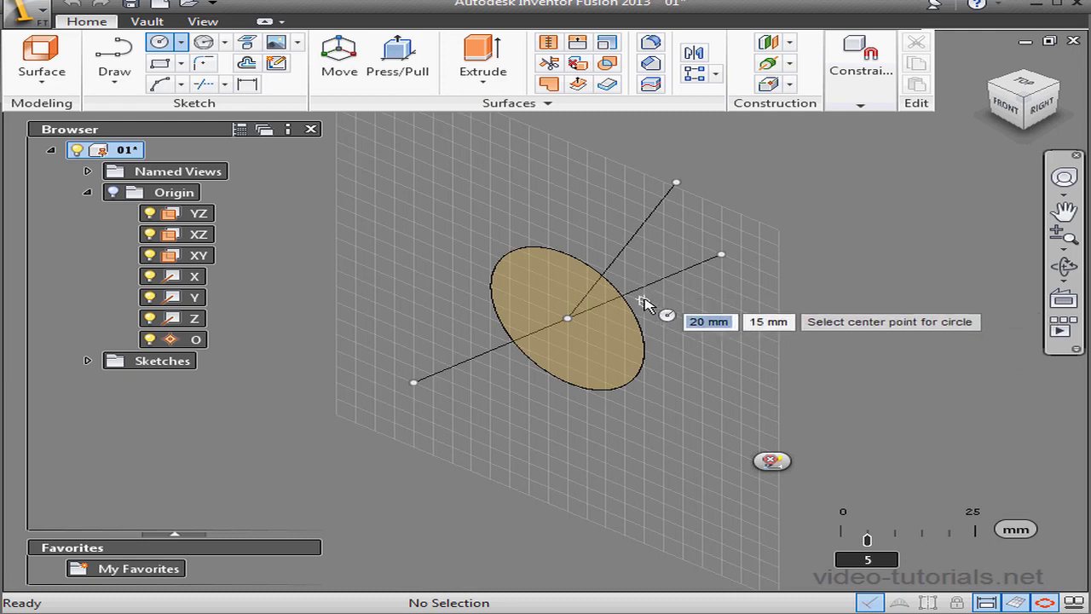
{"action": "left_click", "coordinate": [777, 465]}
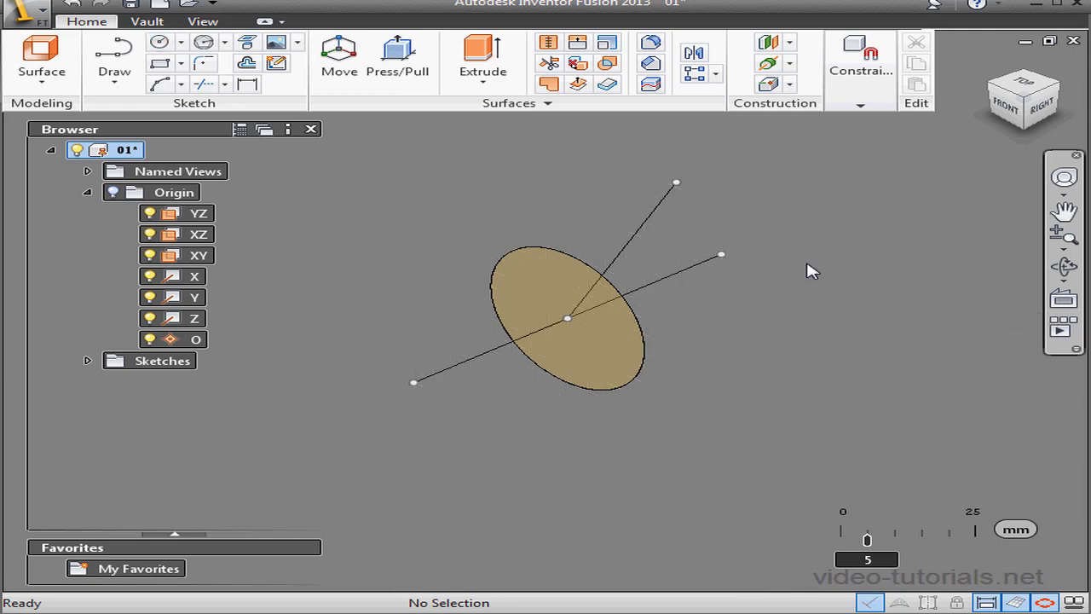
- Create a work plane by point and axis at the free end of the 45-degree line
{"action": "left_click", "coordinate": [790, 43]}
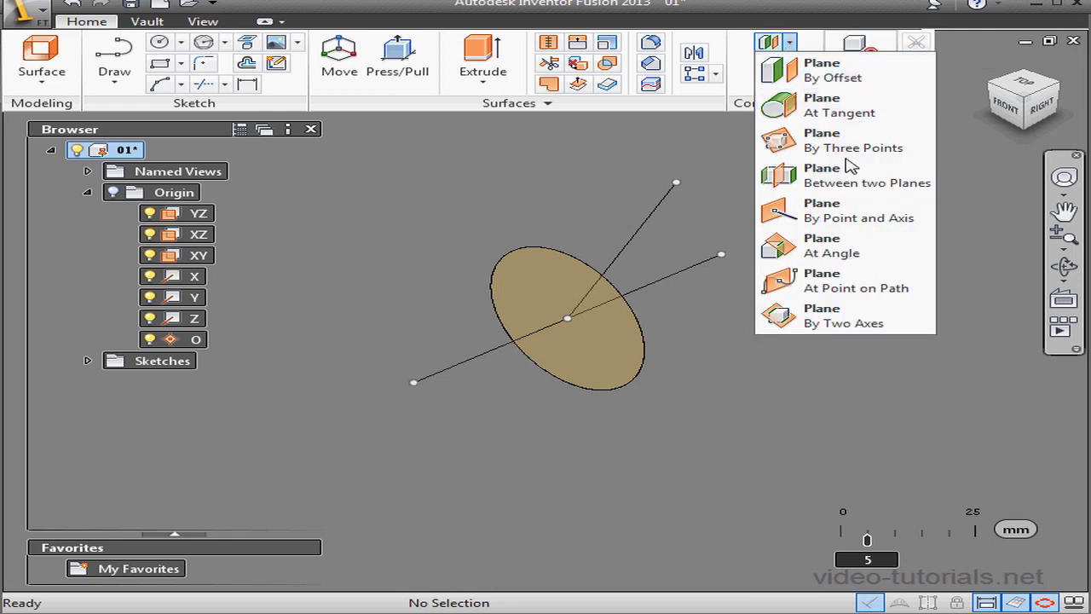
{"action": "left_click", "coordinate": [823, 213]}
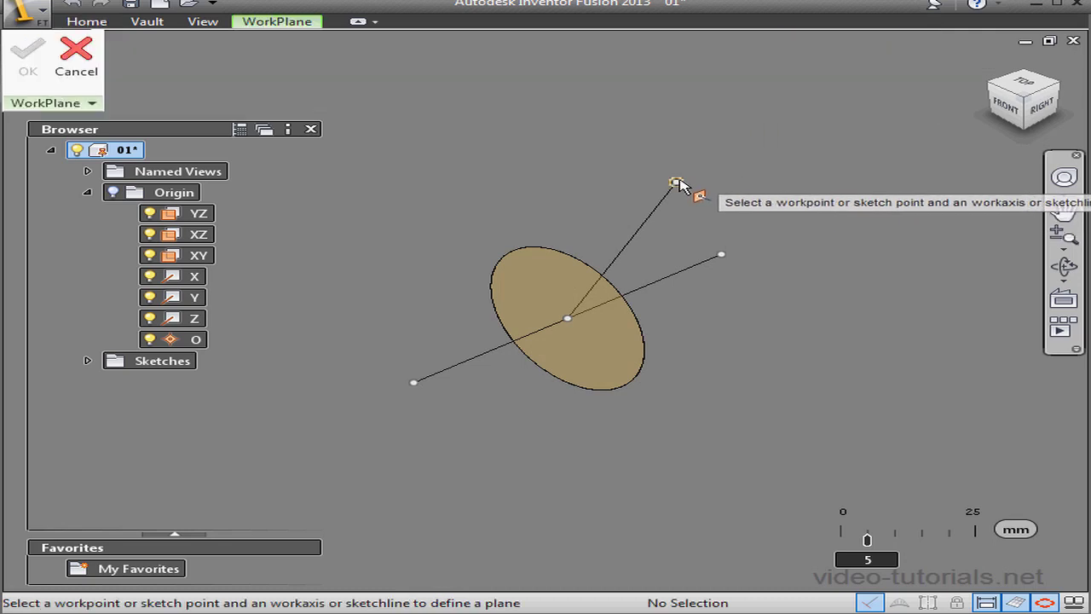
{"action": "left_click", "coordinate": [668, 210]}
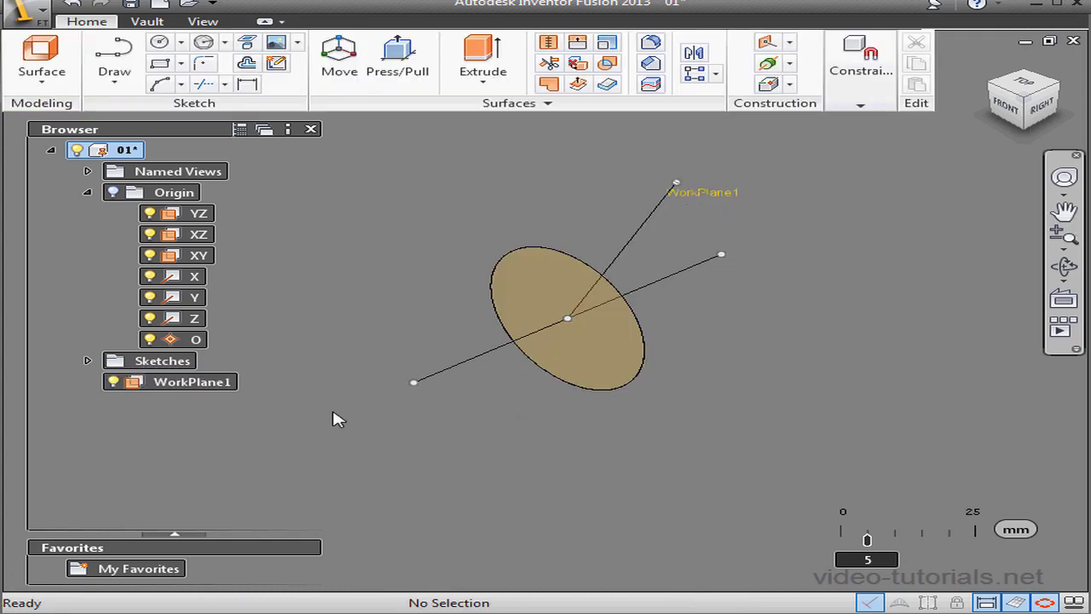
- On WorkPlane1, sketch a circle of about 10 mm radius centred on the angled line's free end and finish the sketch
{"action": "right_click", "coordinate": [225, 384]}
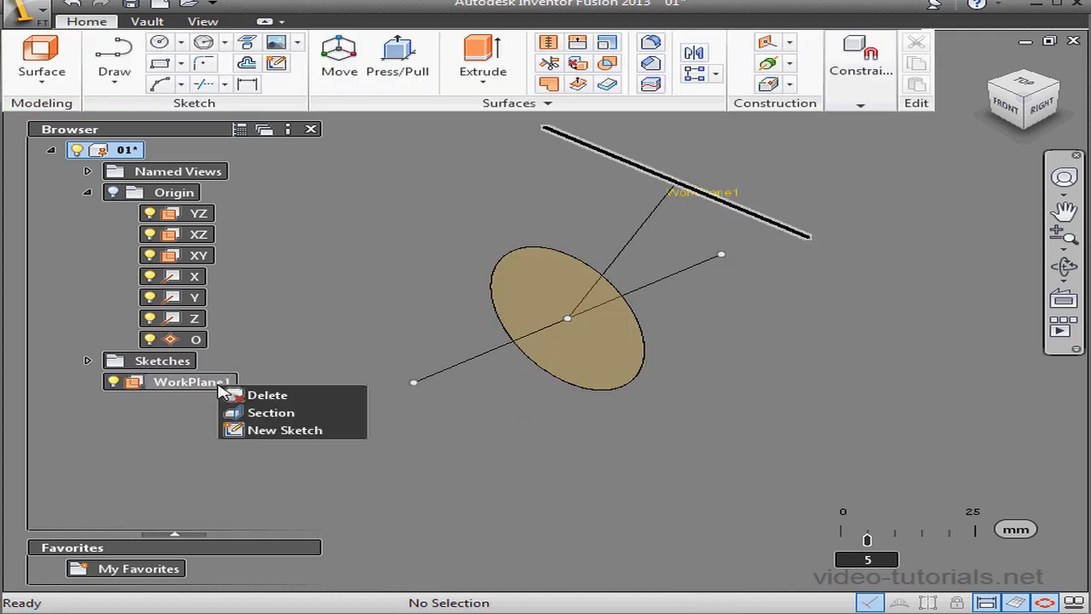
{"action": "left_click", "coordinate": [299, 430]}
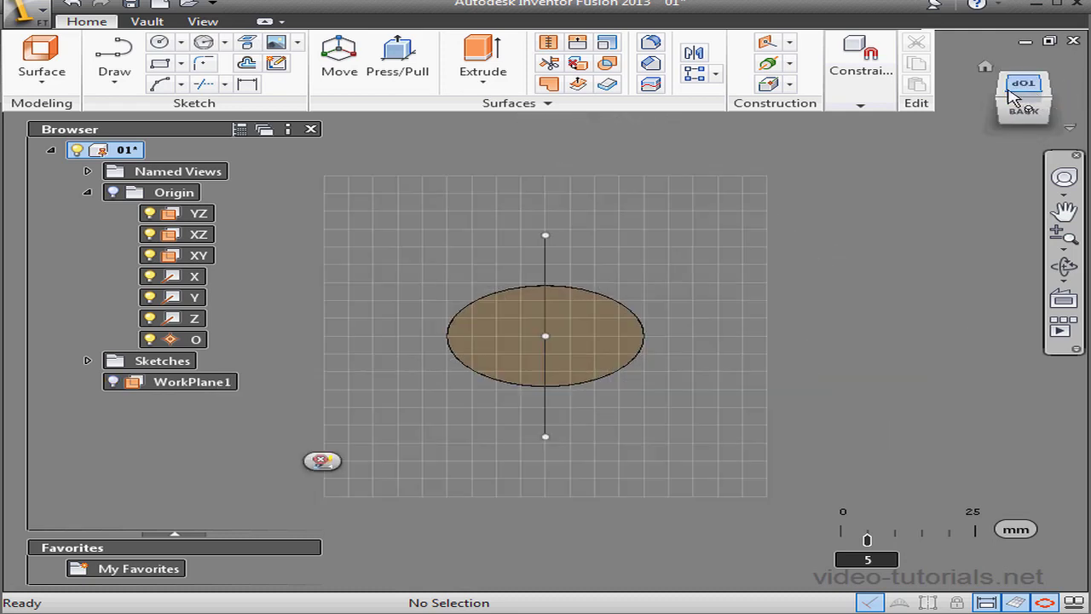
{"action": "left_click", "coordinate": [166, 44]}
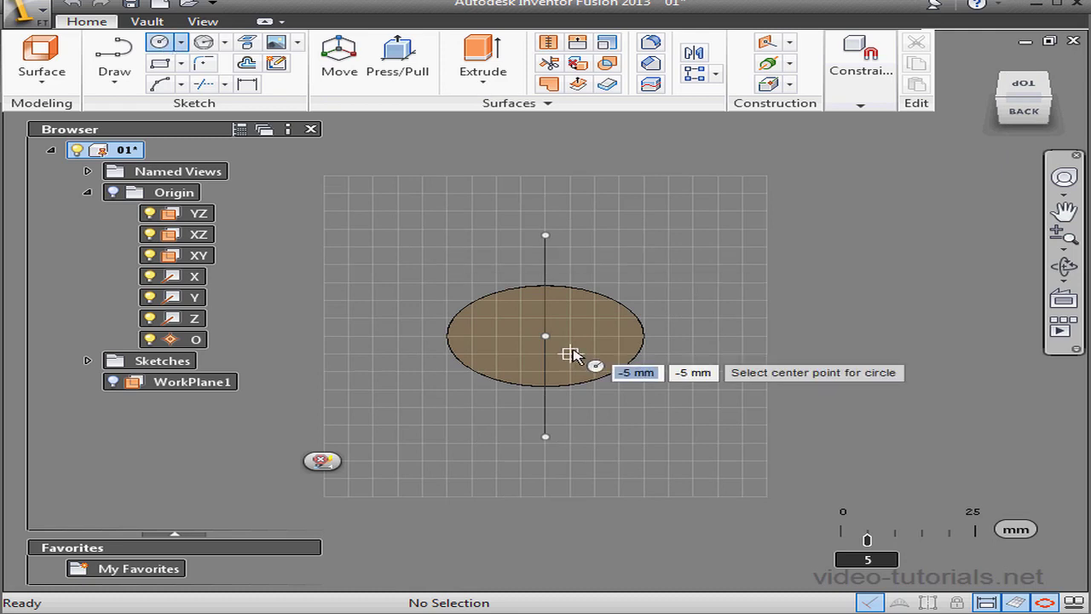
{"action": "left_click", "coordinate": [545, 336]}
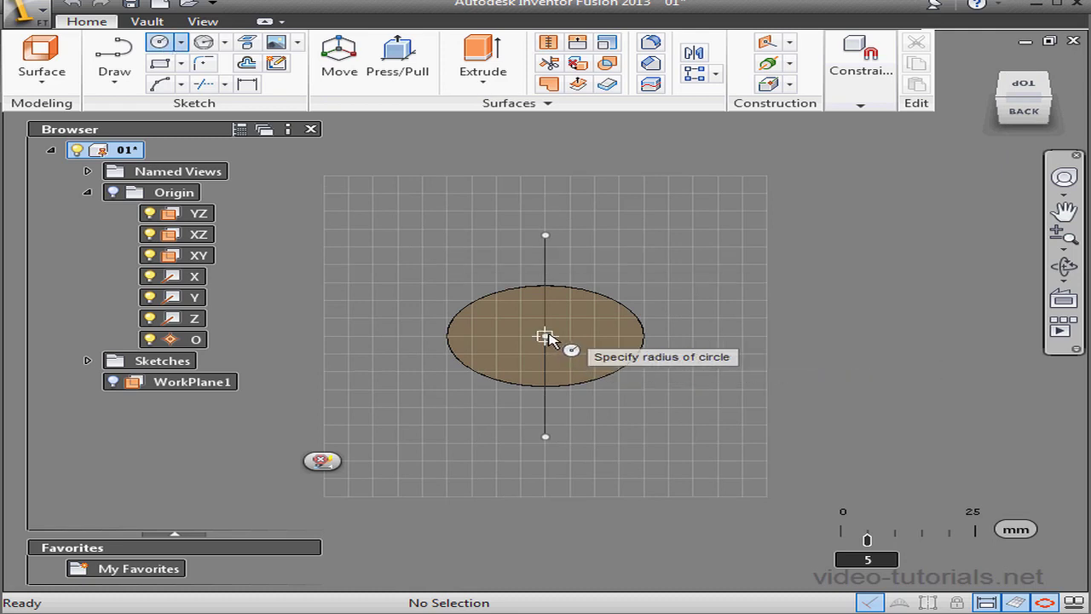
{"action": "left_click", "coordinate": [594, 338]}
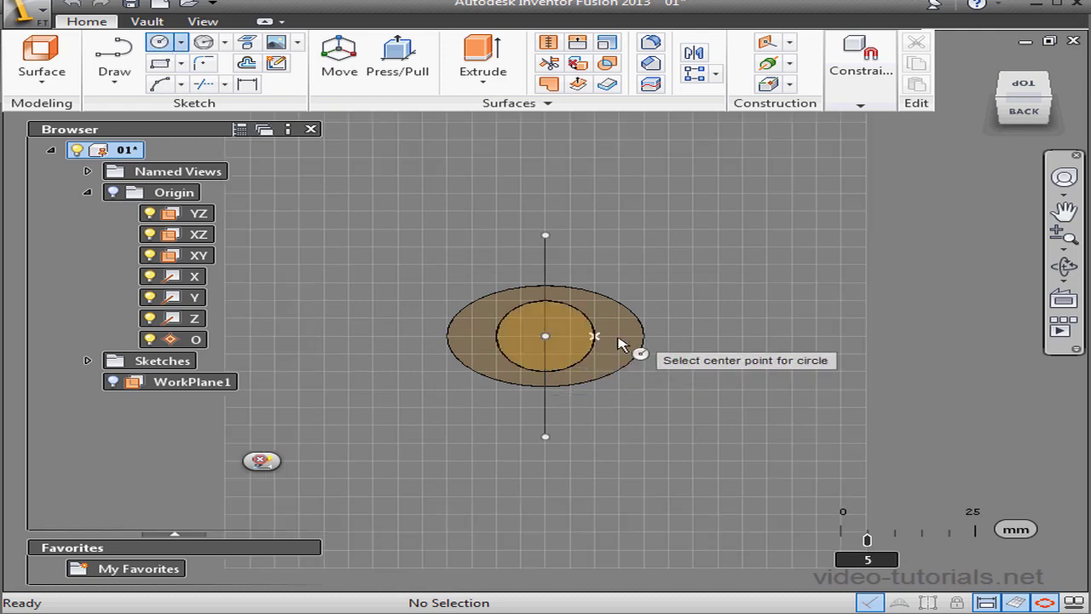
{"action": "right_click", "coordinate": [256, 456]}
{"action": "left_click", "coordinate": [312, 458]}
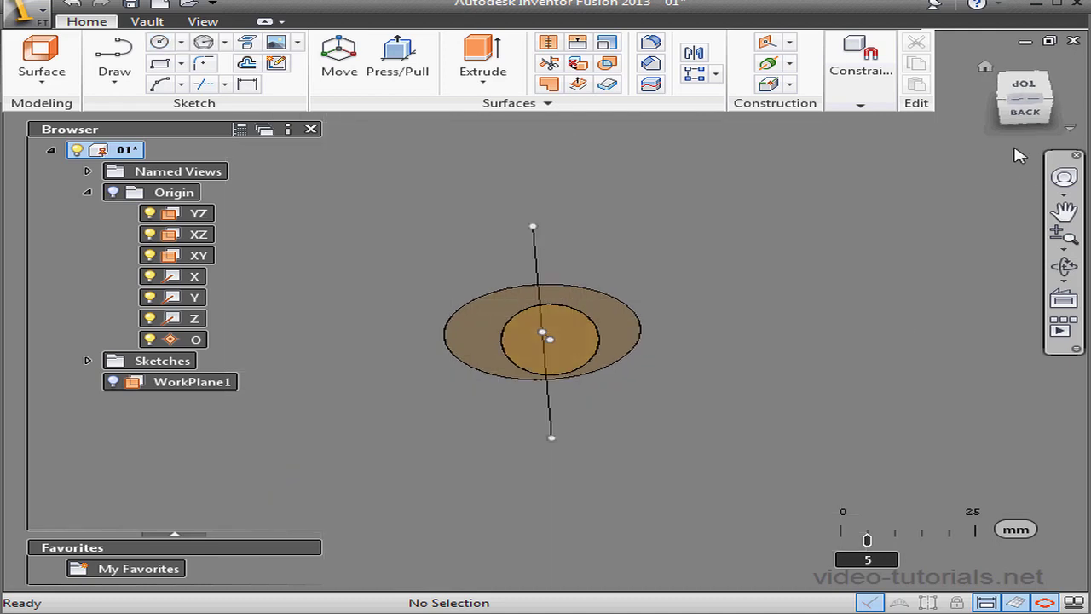
- Extrude the large circle symmetrically with a 45 mm limit as a new surface
{"action": "left_click", "coordinate": [989, 69]}
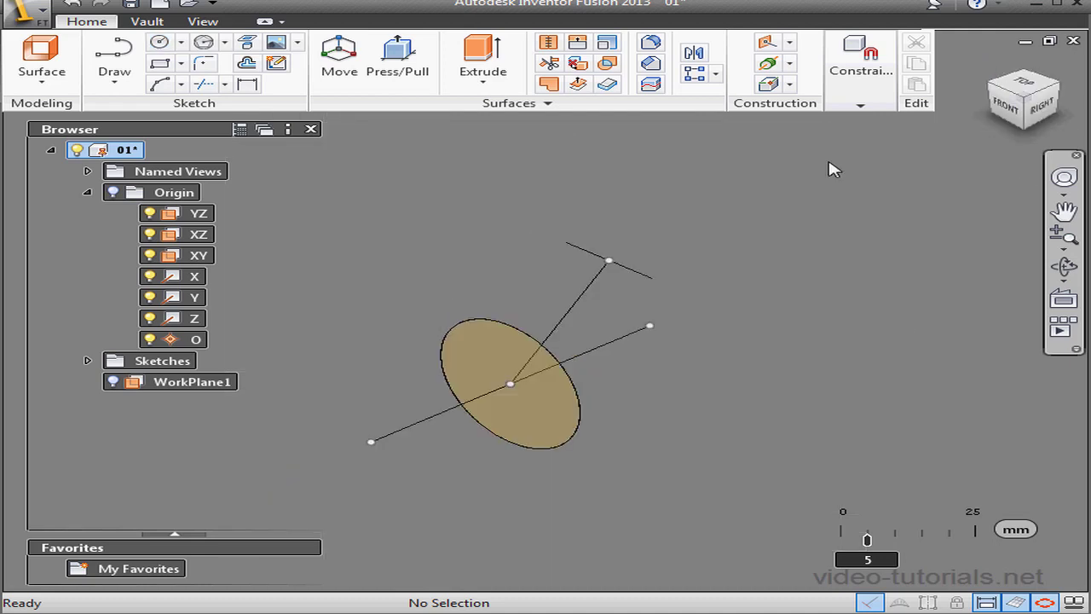
{"action": "left_click", "coordinate": [524, 75]}
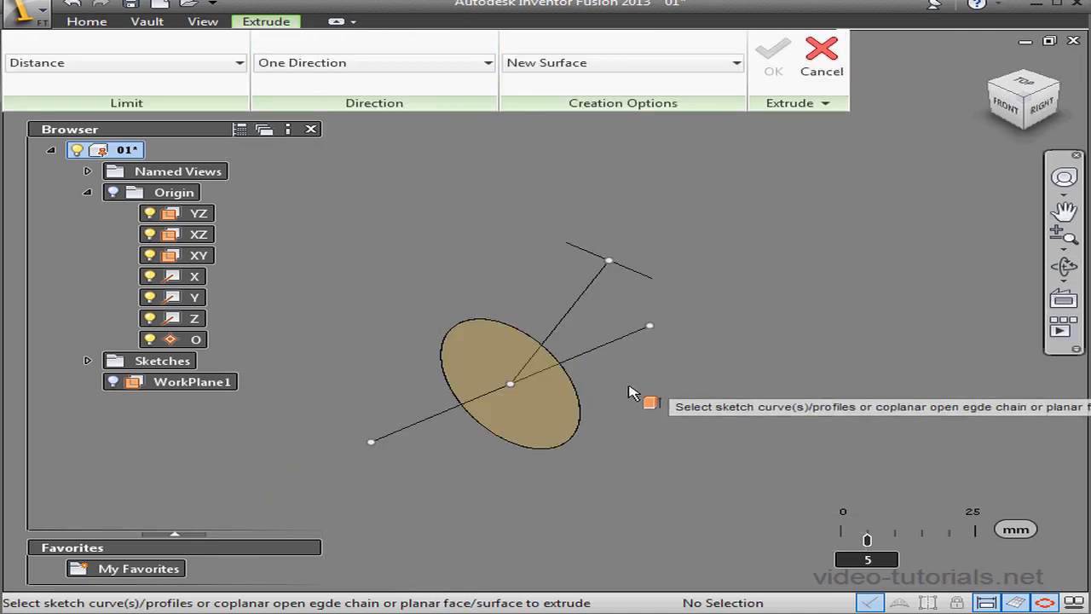
{"action": "left_click", "coordinate": [580, 411]}
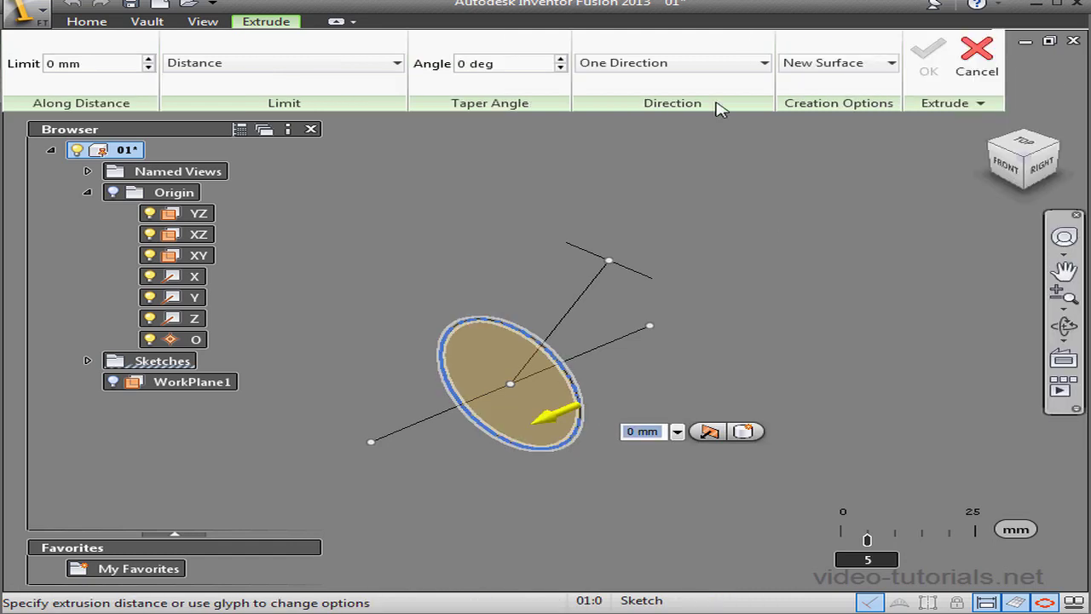
{"action": "left_click", "coordinate": [764, 65]}
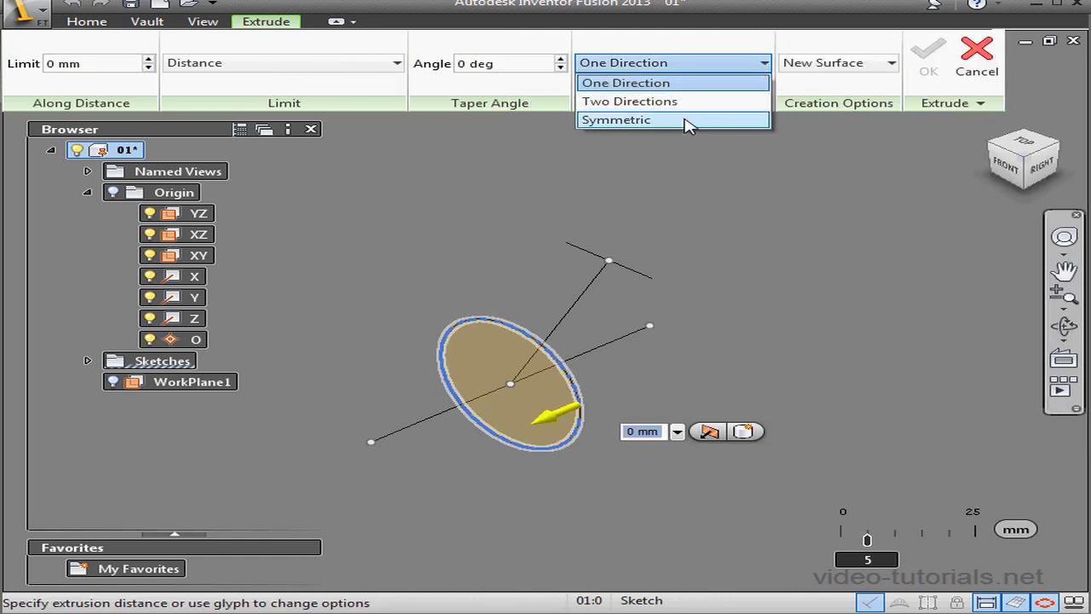
{"action": "left_click", "coordinate": [689, 122]}
{"action": "left_click_drag", "start_coordinate": [546, 418], "coordinate": [362, 453]}
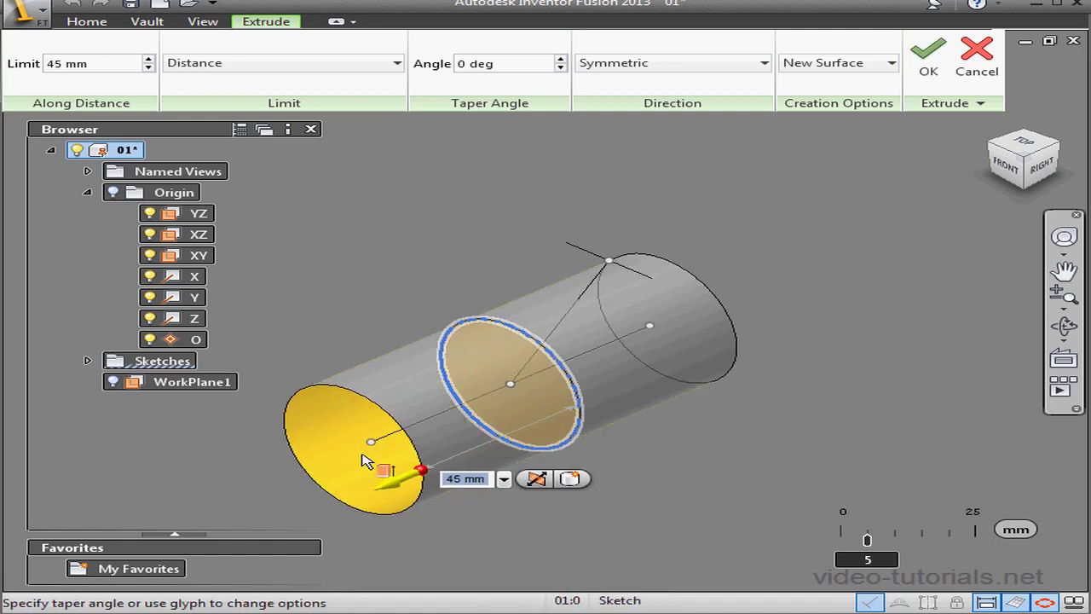
{"action": "left_click", "coordinate": [928, 72]}
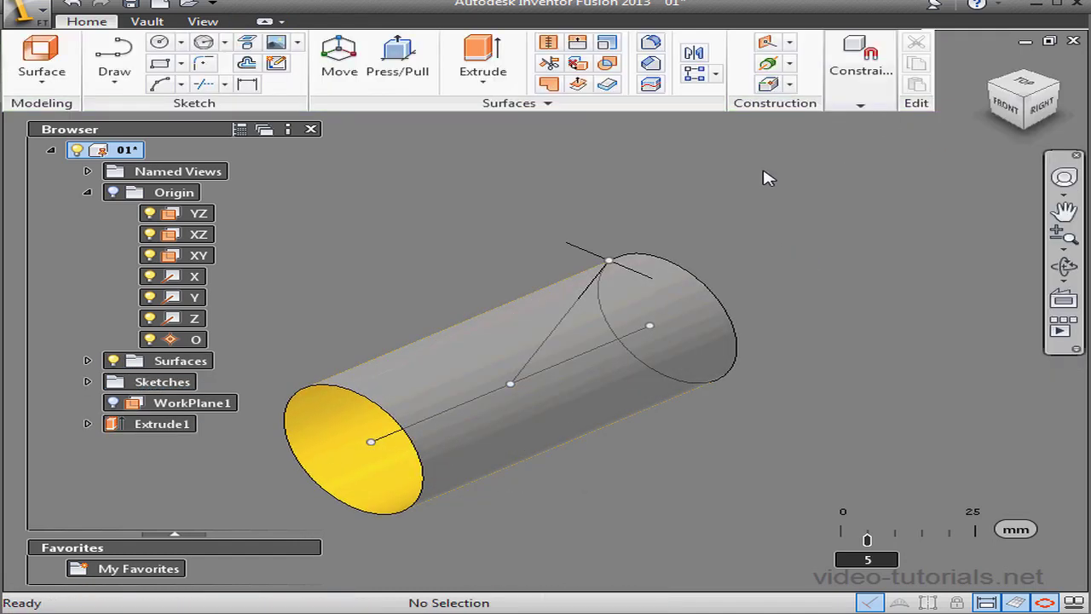
- Extrude the small circle at the angled line's free end symmetrically with a 40 mm limit as a new surface
{"action": "left_click", "coordinate": [492, 67]}
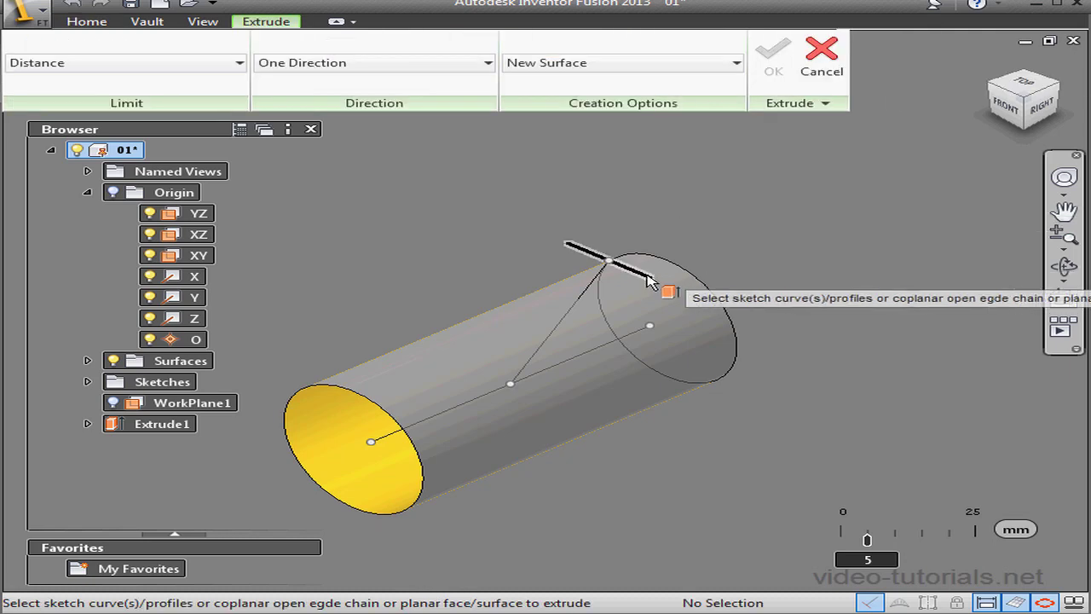
{"action": "left_click", "coordinate": [644, 274]}
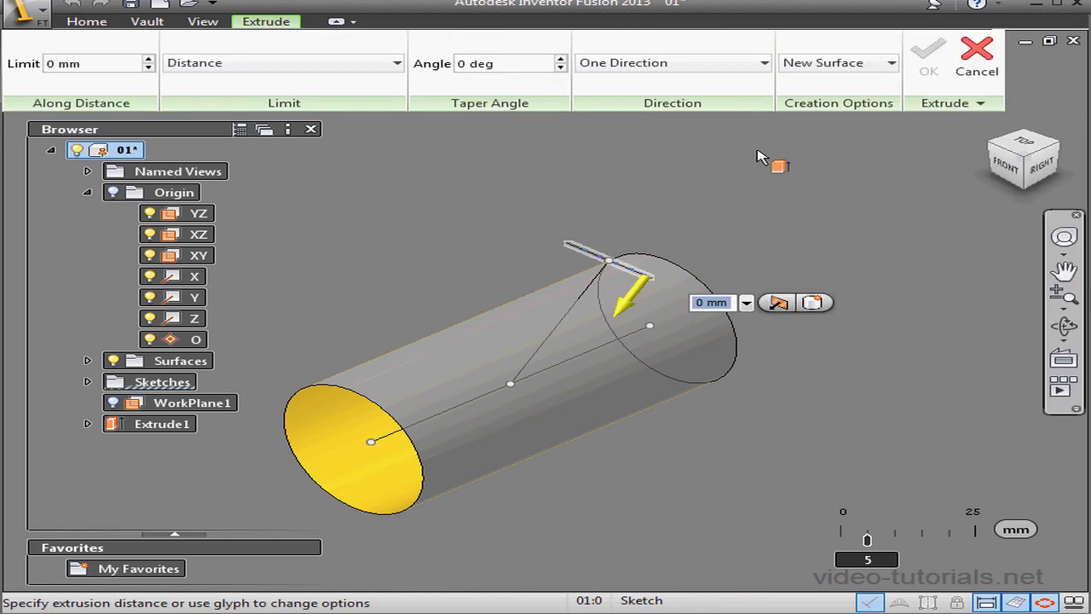
{"action": "left_click", "coordinate": [763, 65]}
{"action": "left_click", "coordinate": [706, 121]}
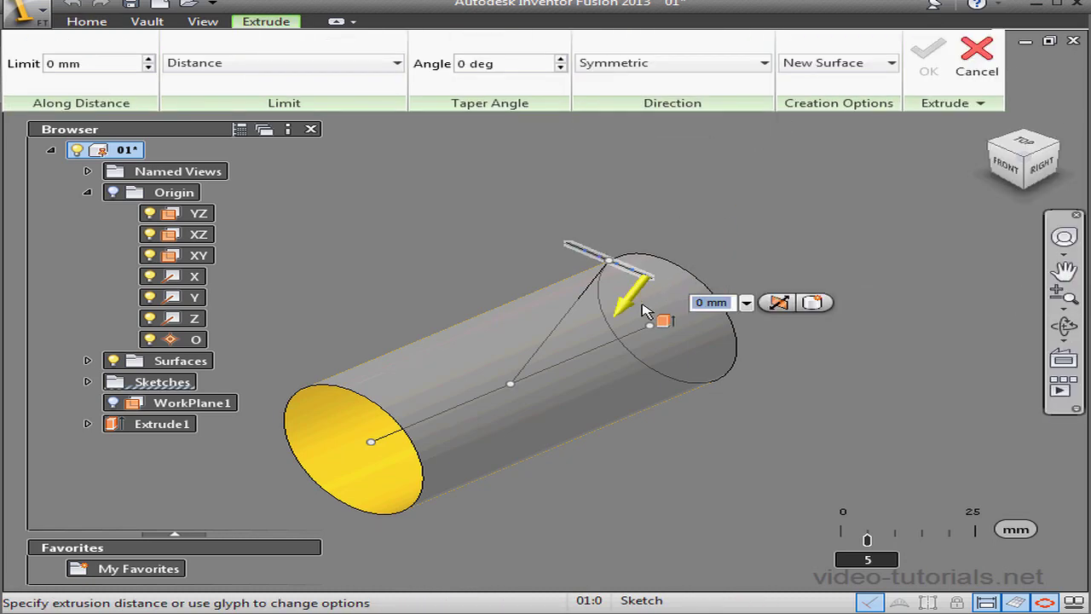
{"action": "left_click_drag", "start_coordinate": [631, 308], "coordinate": [552, 391]}
{"action": "left_click", "coordinate": [1040, 179]}
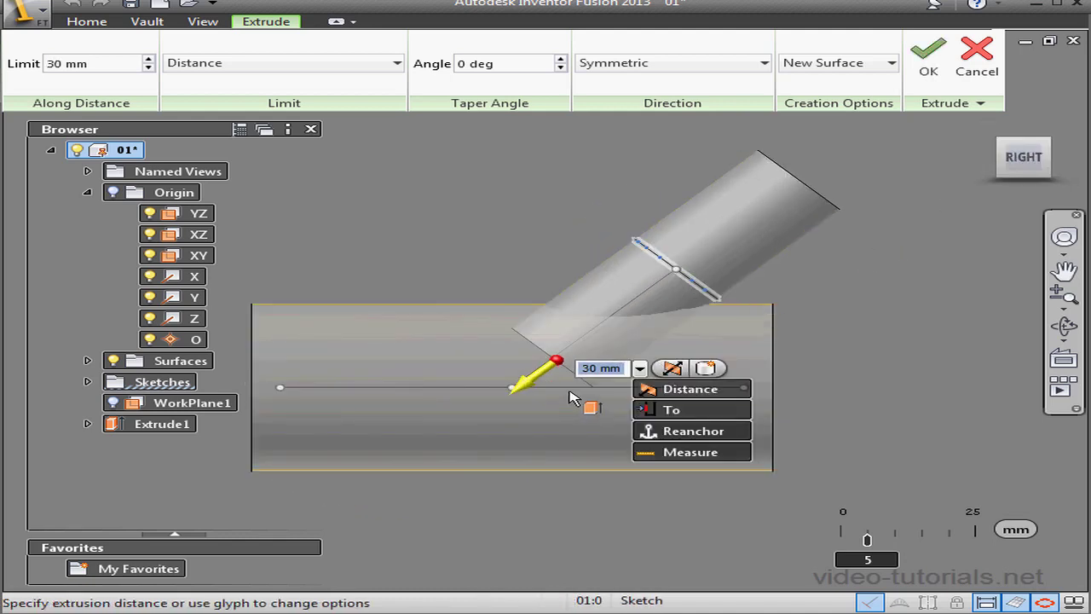
{"action": "left_click_drag", "start_coordinate": [517, 393], "coordinate": [482, 413]}
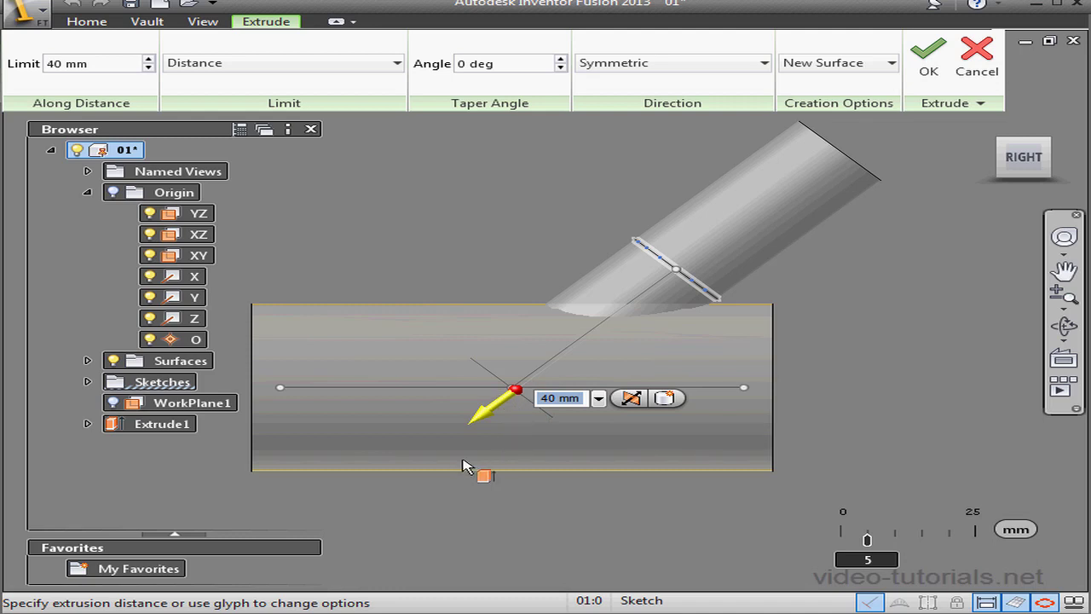
{"action": "left_click", "coordinate": [931, 58]}
{"action": "left_click", "coordinate": [986, 68]}
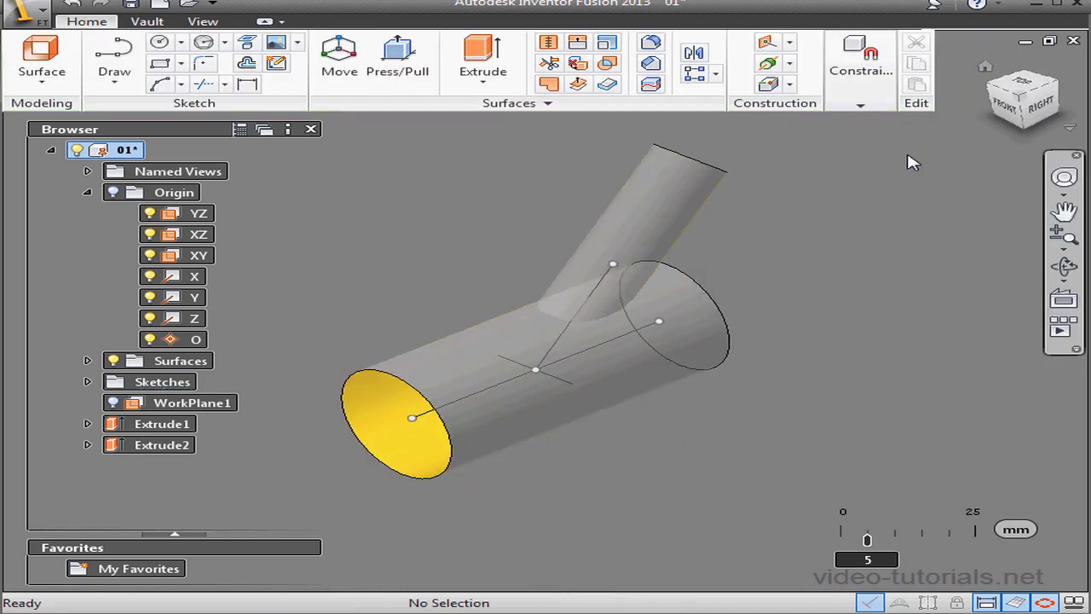
- Extend the large tube's far circular edge by about 22 mm, using natural extension and aligned direction
{"action": "left_click", "coordinate": [577, 43]}
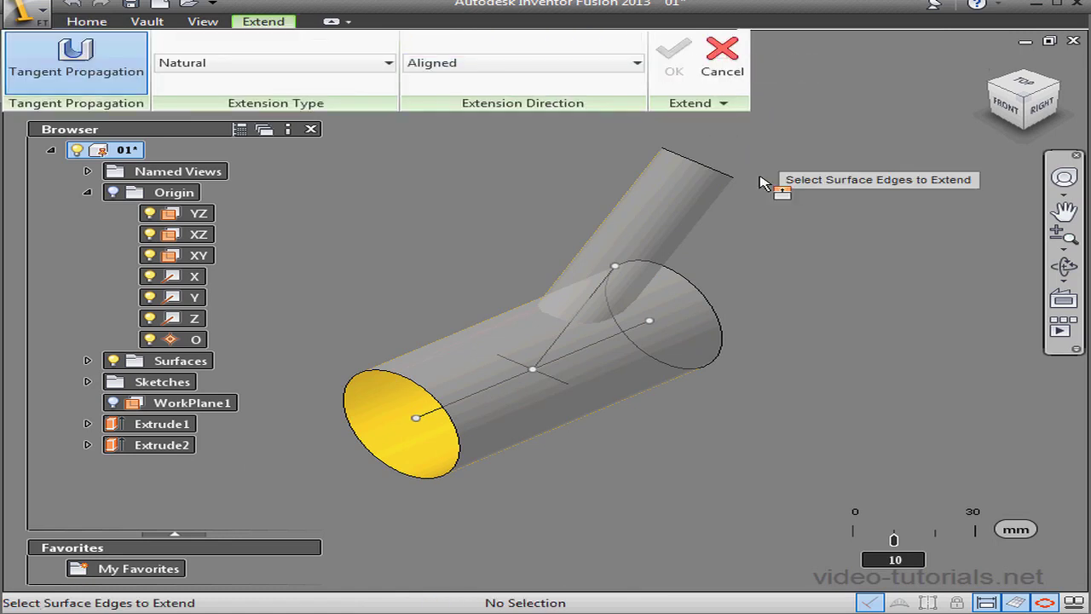
{"action": "left_click", "coordinate": [725, 341]}
{"action": "left_click_drag", "start_coordinate": [766, 329], "coordinate": [810, 296]}
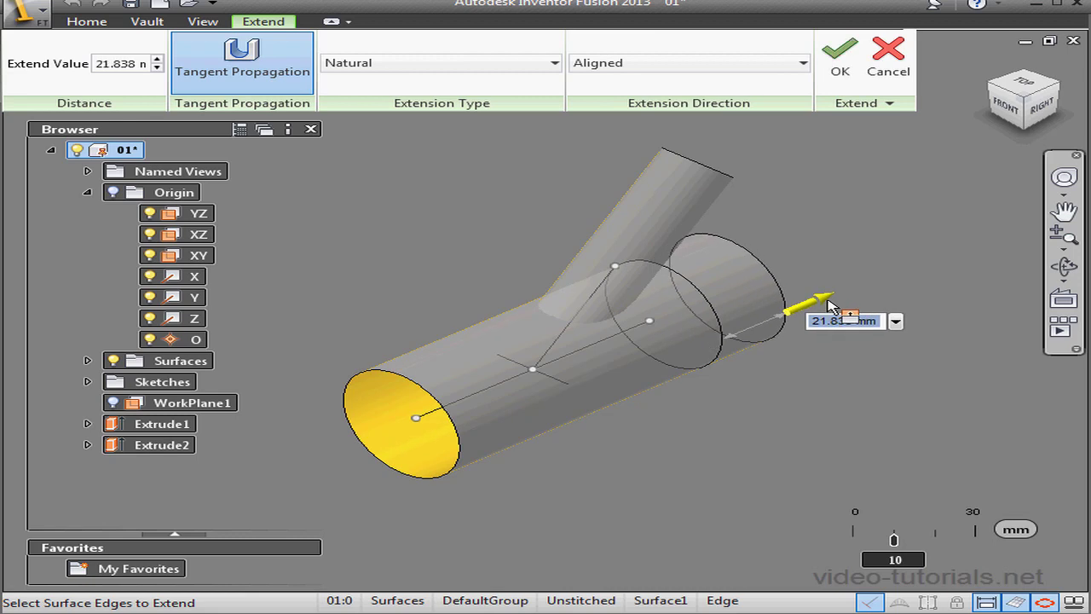
{"action": "left_click", "coordinate": [842, 58]}
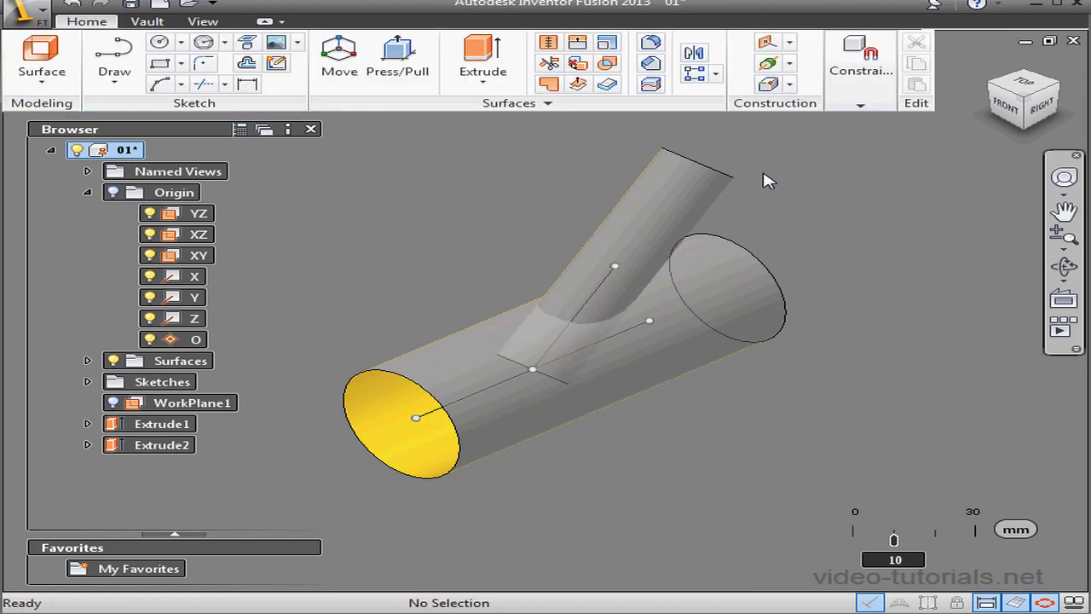
- Offset the angled tube's surface by 3 mm as a new surface
{"action": "left_click", "coordinate": [578, 84]}
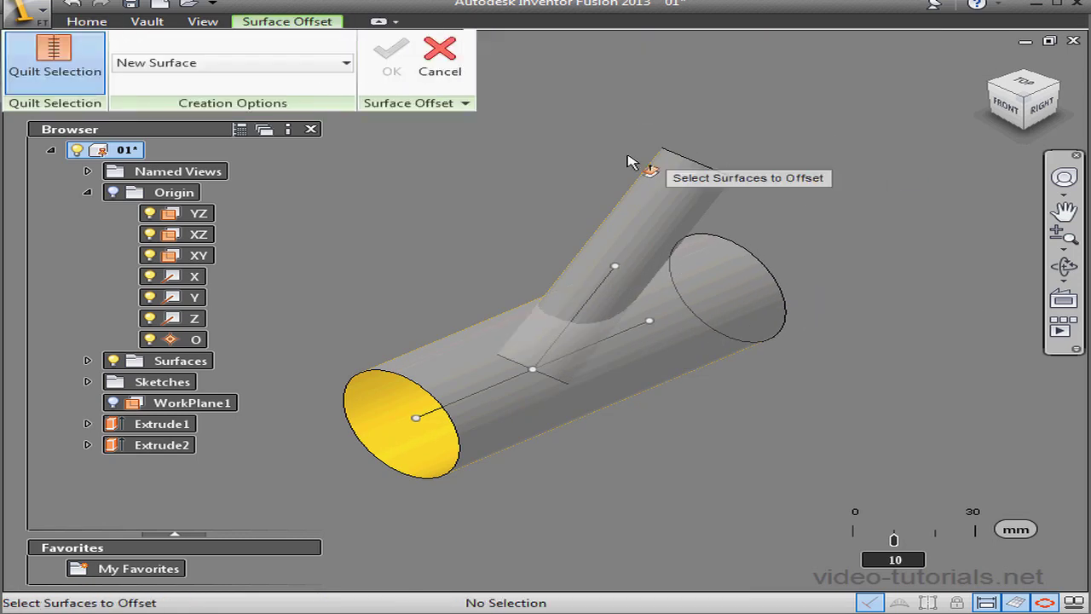
{"action": "left_click", "coordinate": [682, 186]}
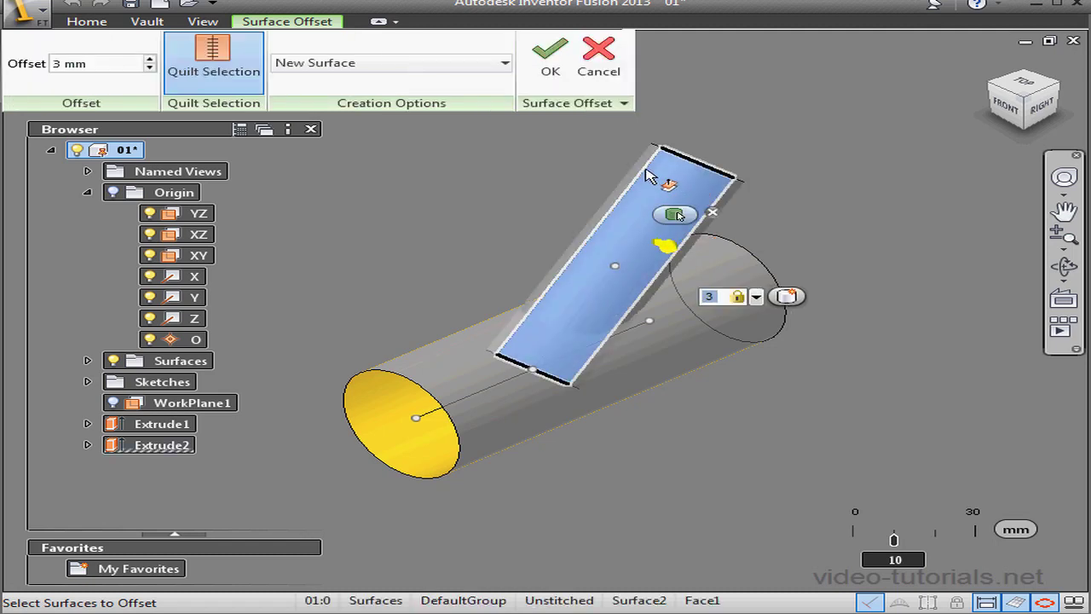
{"action": "key", "text": "Return"}
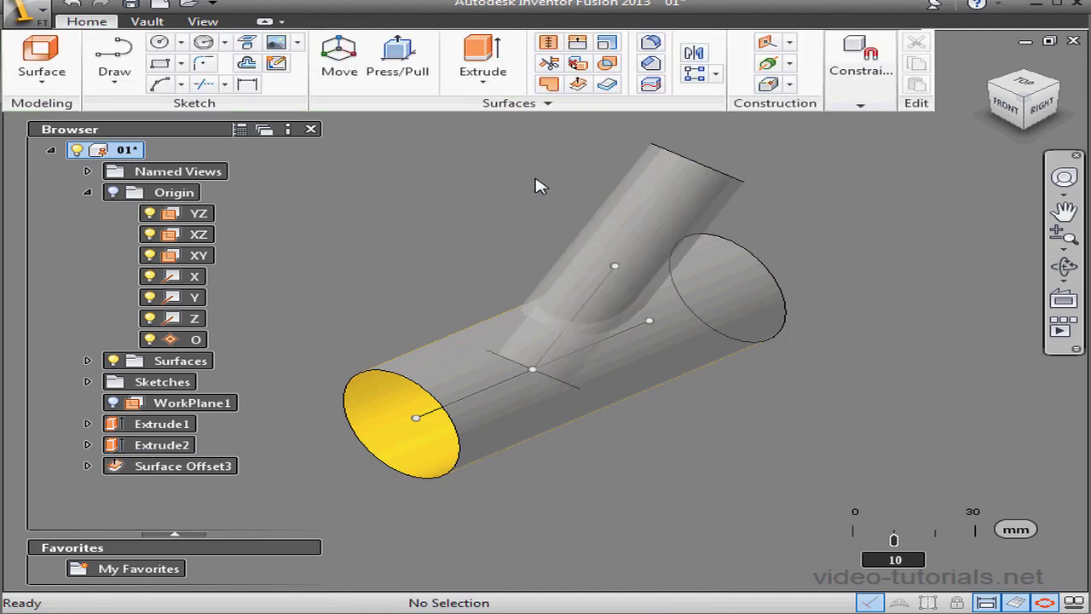
- Trim the large tube with the offset surface, removing the teardrop-shaped area at the angled tube, and delete the offset surface
{"action": "left_click", "coordinate": [550, 65]}
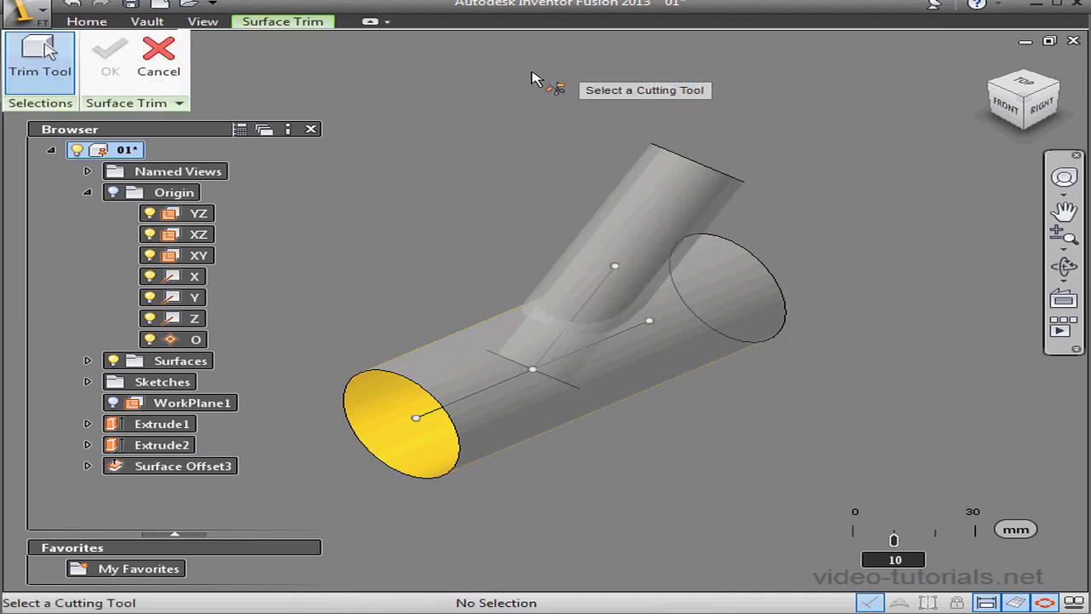
{"action": "left_click", "coordinate": [682, 240]}
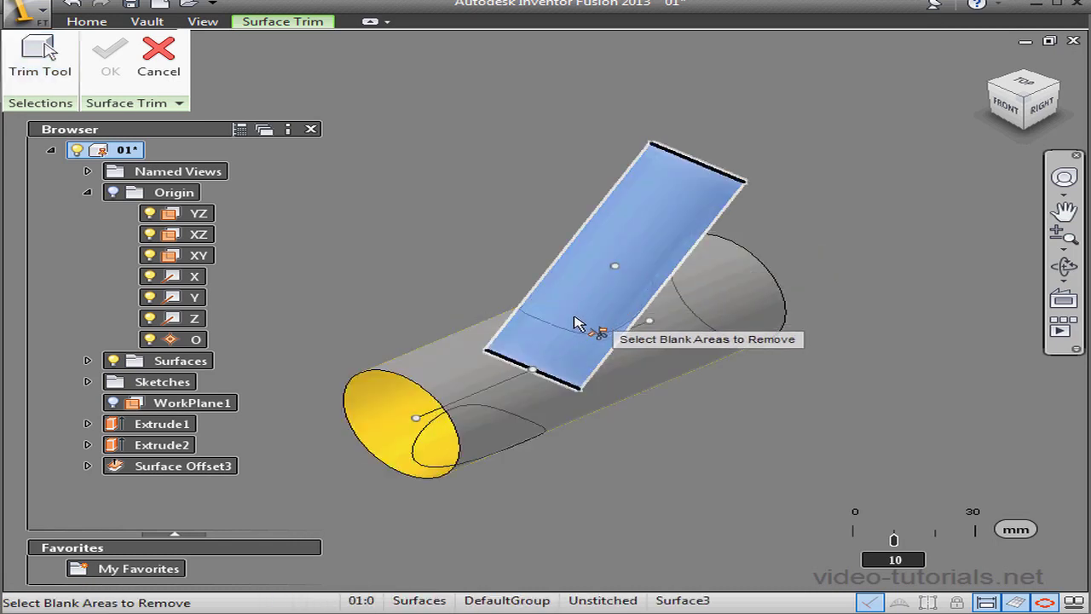
{"action": "left_click", "coordinate": [551, 362]}
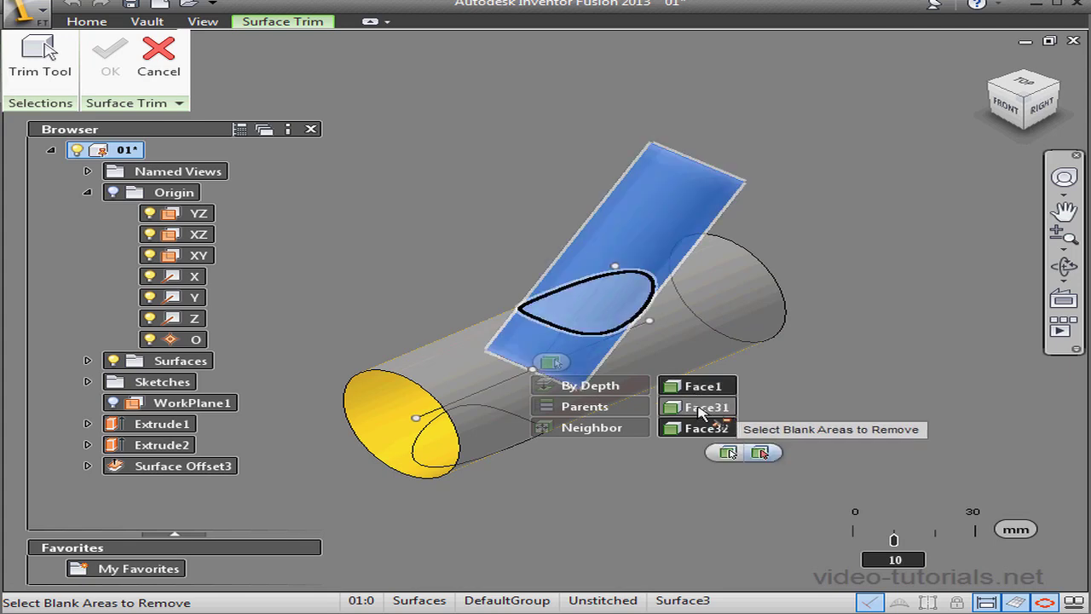
{"action": "left_click", "coordinate": [699, 411]}
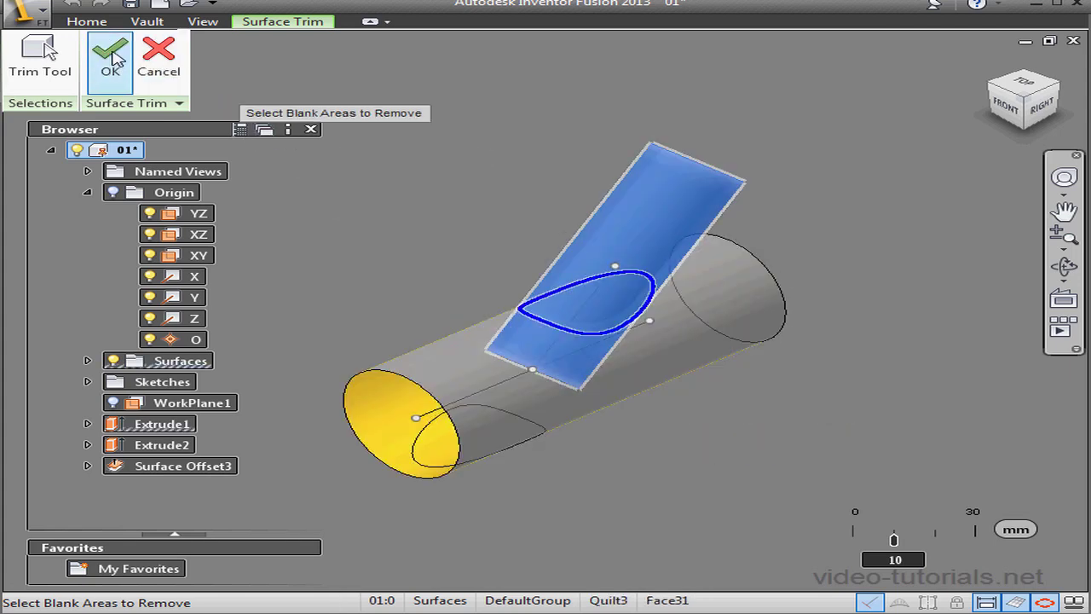
{"action": "left_click", "coordinate": [111, 60]}
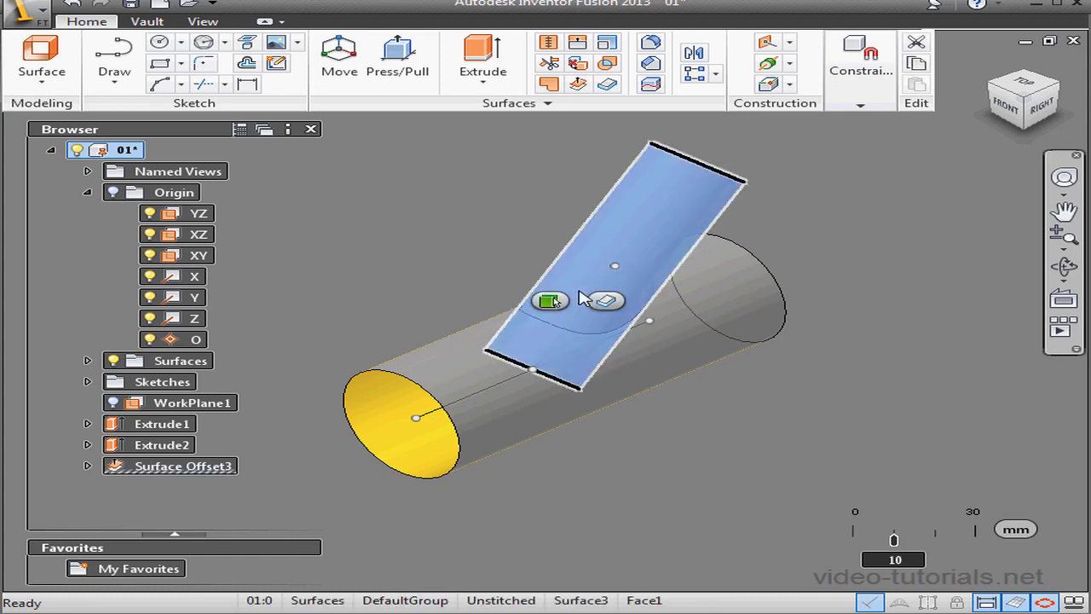
{"action": "key", "text": "Delete"}
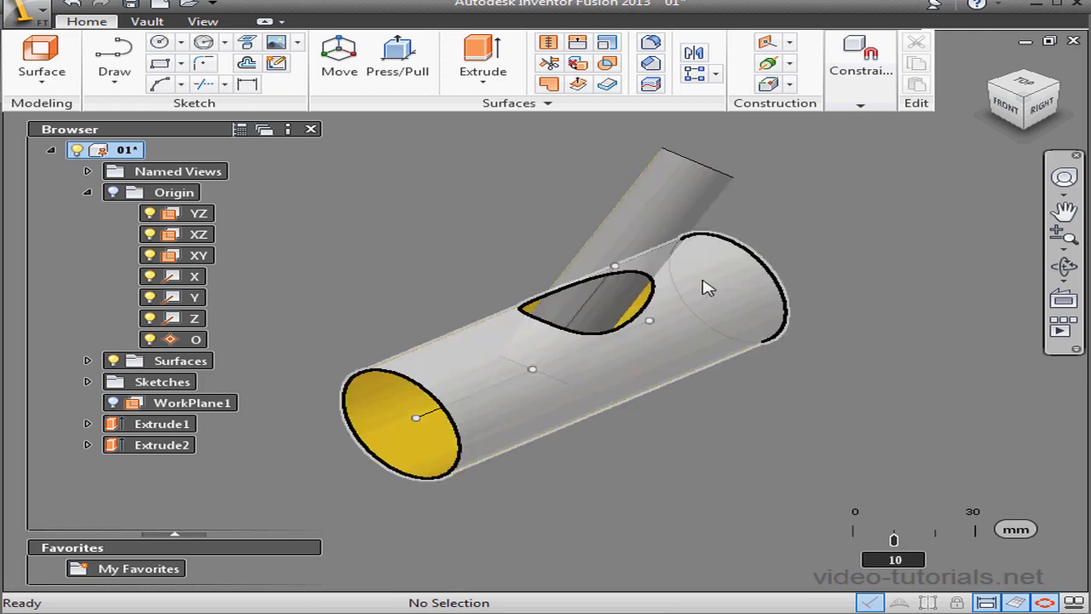
- Create a work plane offset -20 mm from WorkPlane1, across the upper part of the angled tube
{"action": "left_click", "coordinate": [1050, 108]}
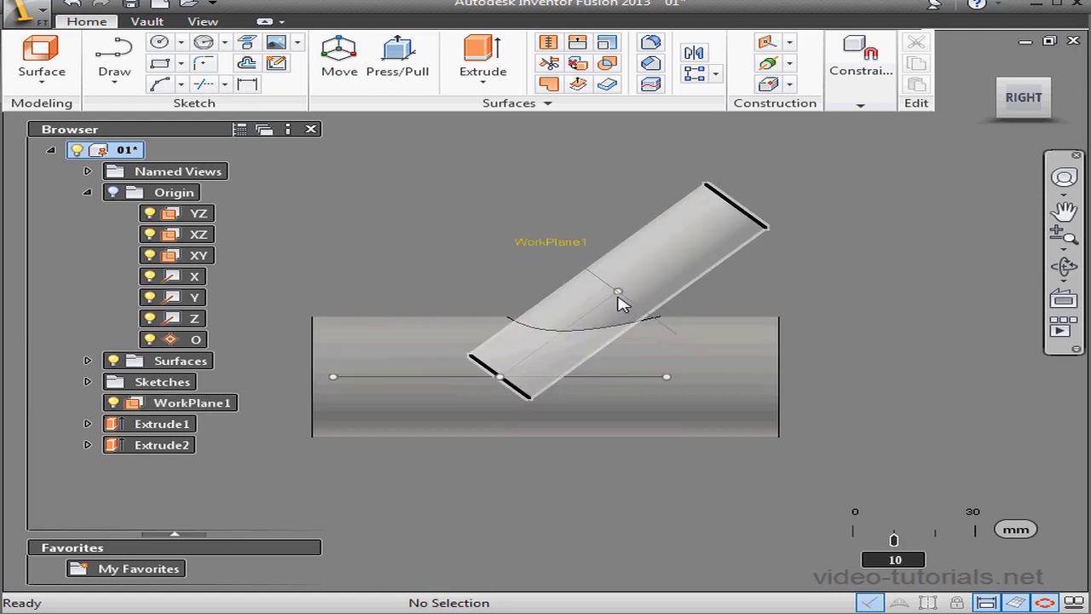
{"action": "left_click", "coordinate": [791, 42]}
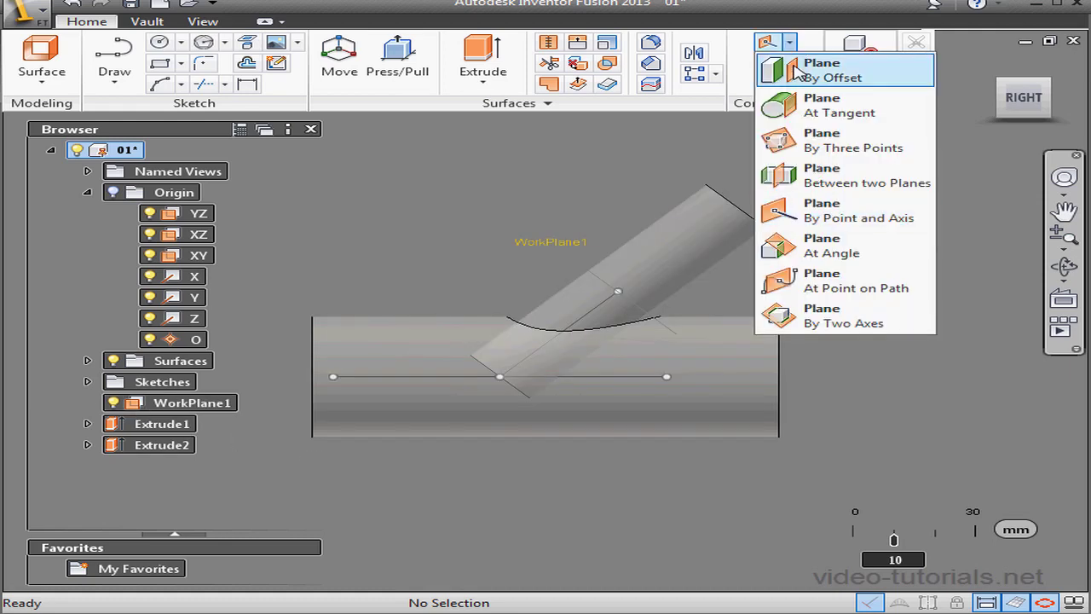
{"action": "left_click", "coordinate": [797, 71]}
{"action": "left_click", "coordinate": [229, 406]}
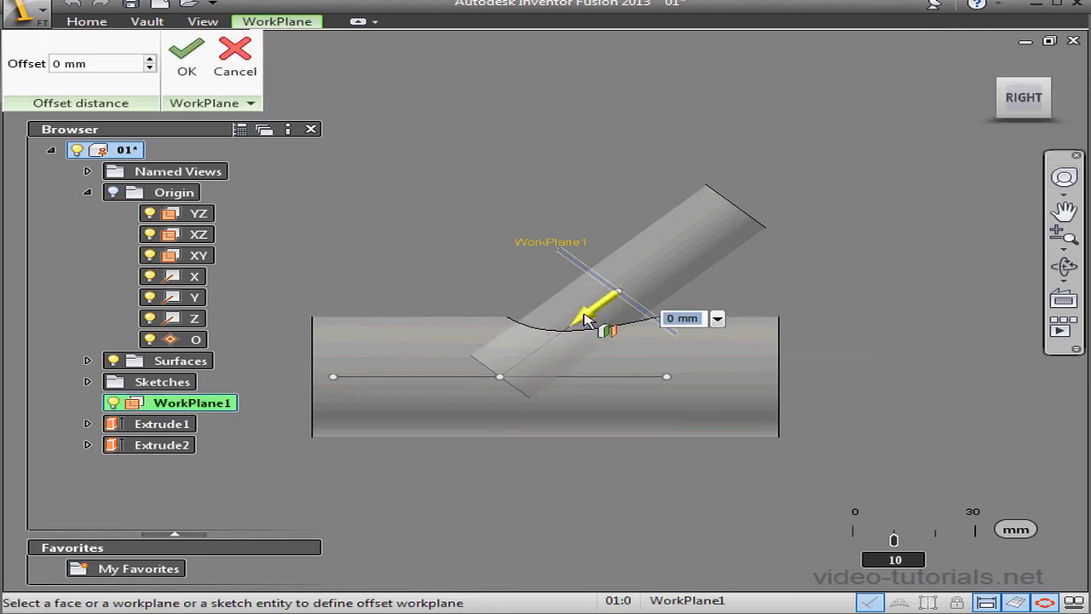
{"action": "left_click_drag", "start_coordinate": [609, 308], "coordinate": [671, 274]}
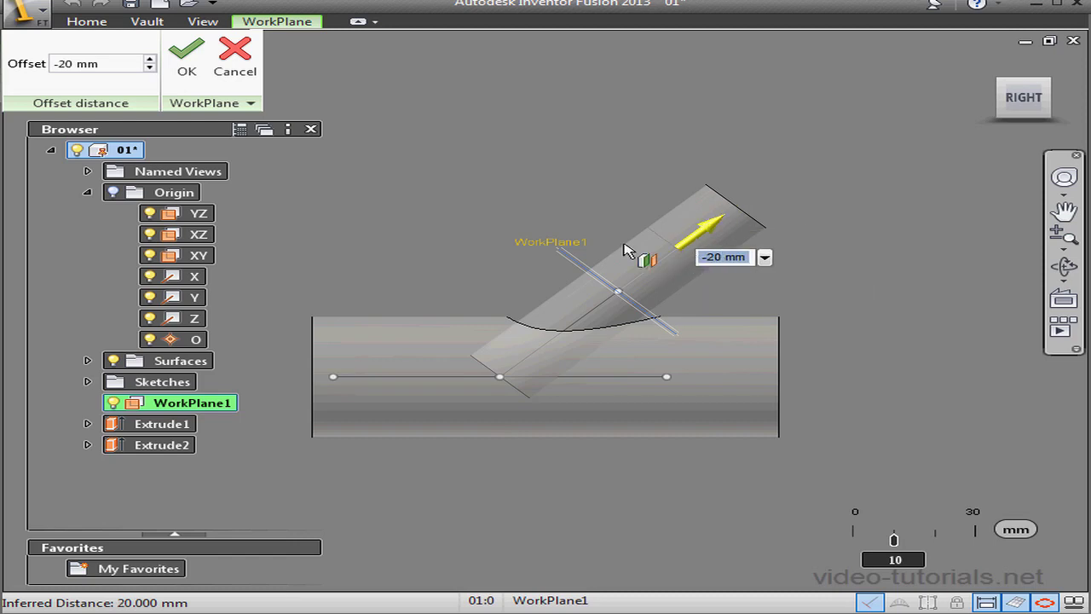
{"action": "key", "text": "Return"}
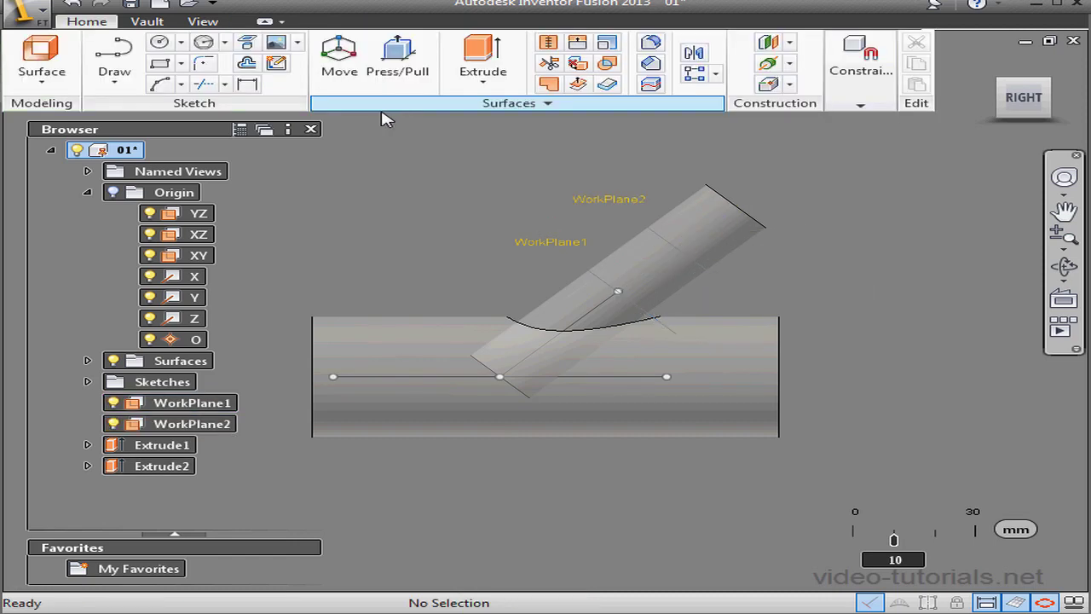
- Trim the angled tube at the offset work plane, removing the portion on the large tube's side
{"action": "left_click", "coordinate": [550, 63]}
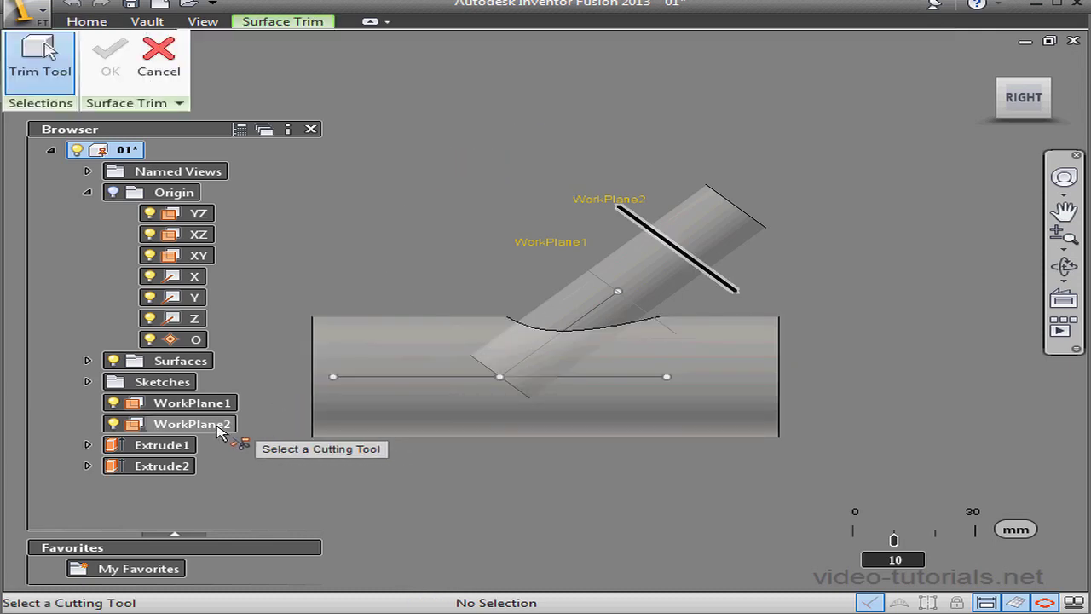
{"action": "left_click", "coordinate": [218, 426]}
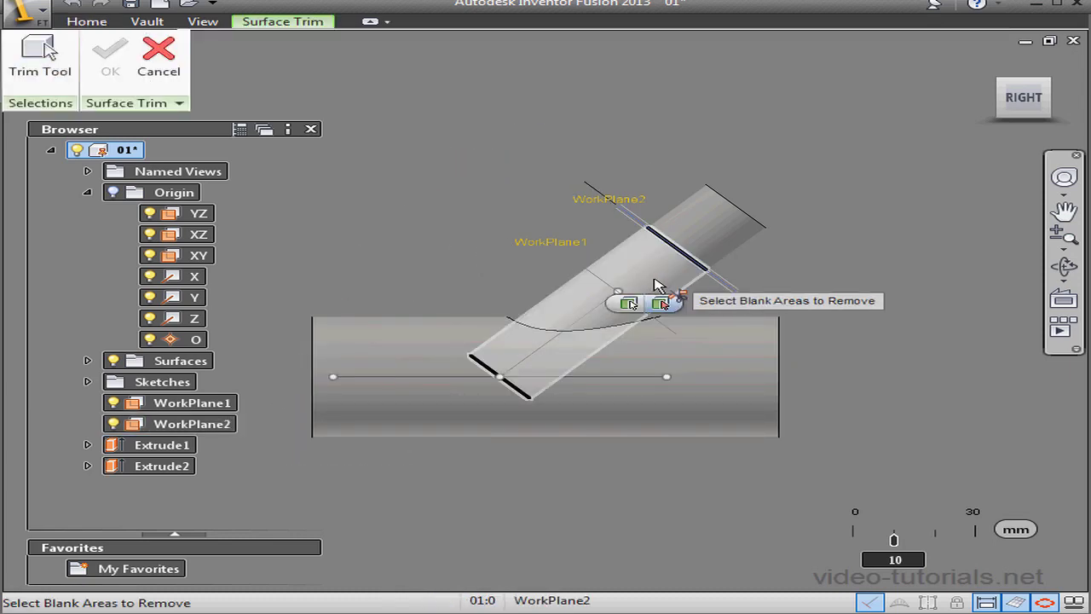
{"action": "left_click", "coordinate": [631, 251]}
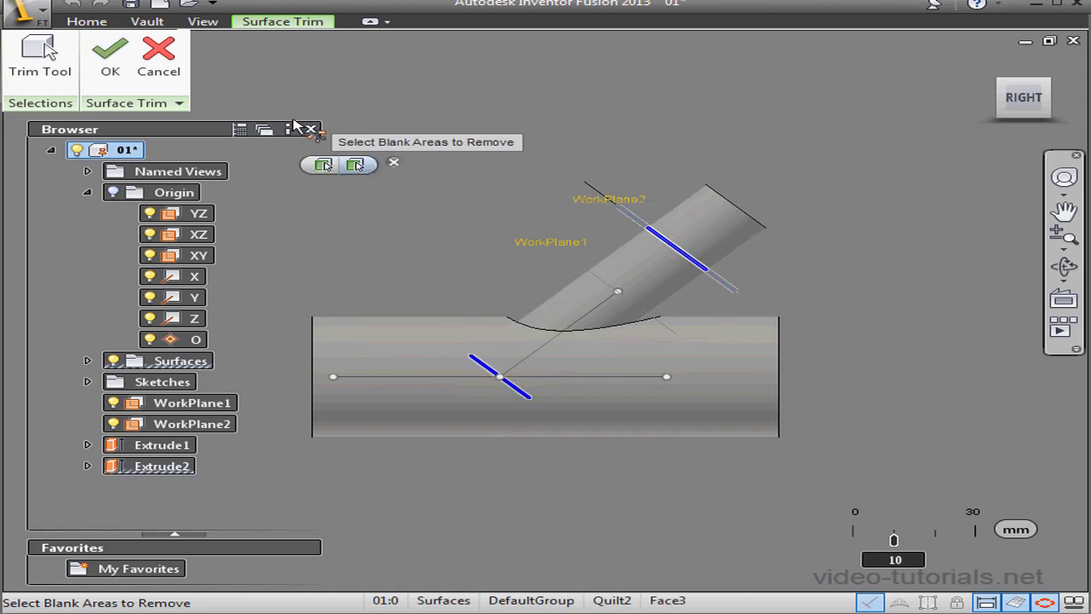
{"action": "left_click", "coordinate": [111, 62]}
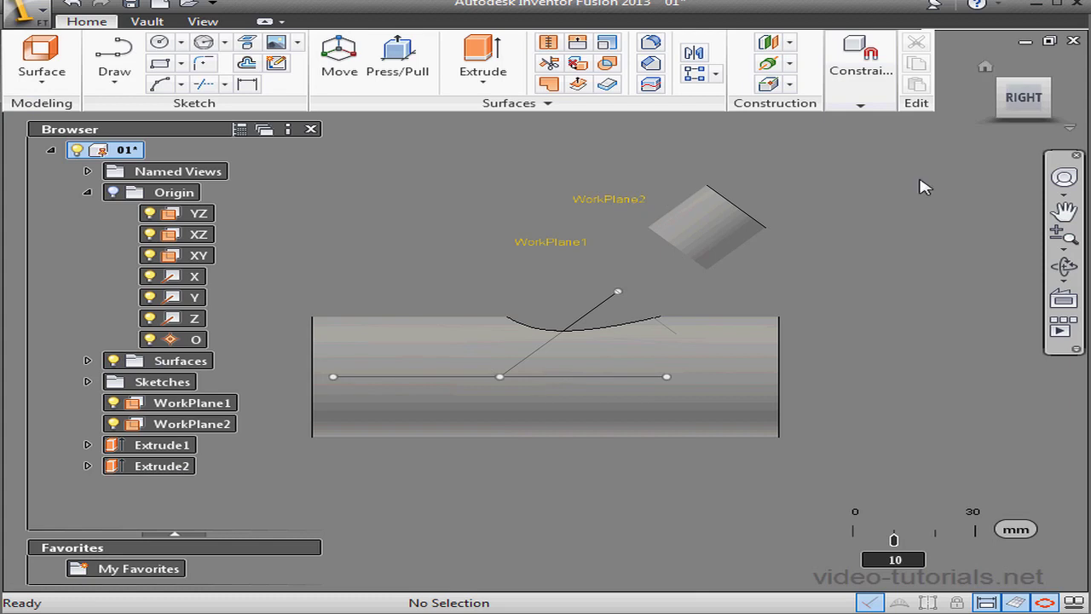
- Hide WorkPlane1, WorkPlane2 and Sketch1 so only the surfaces are displayed
{"action": "left_click", "coordinate": [985, 67]}
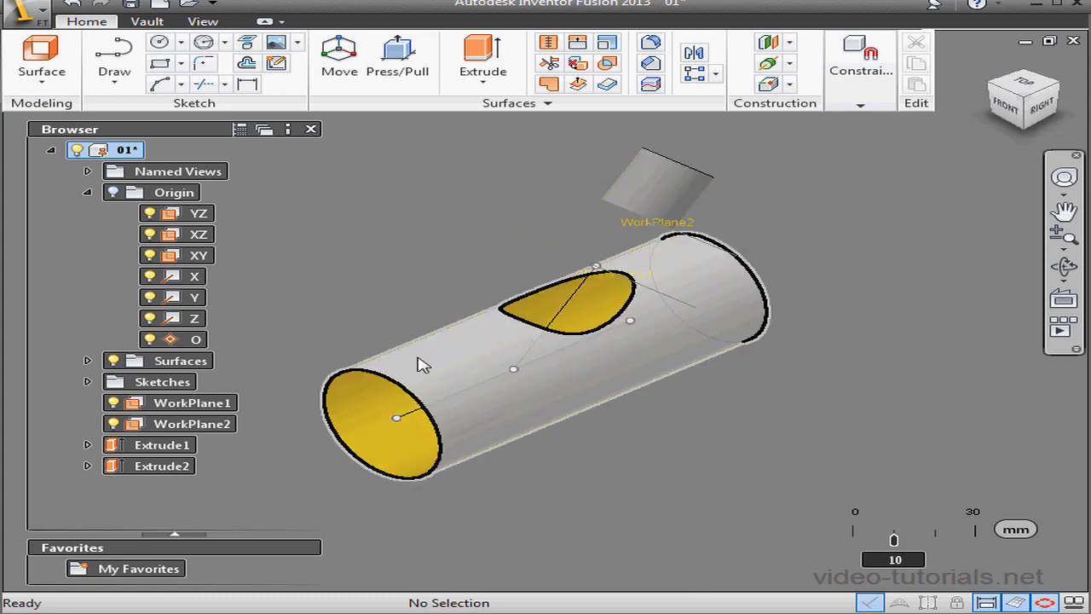
{"action": "left_click", "coordinate": [114, 402]}
{"action": "left_click", "coordinate": [114, 424]}
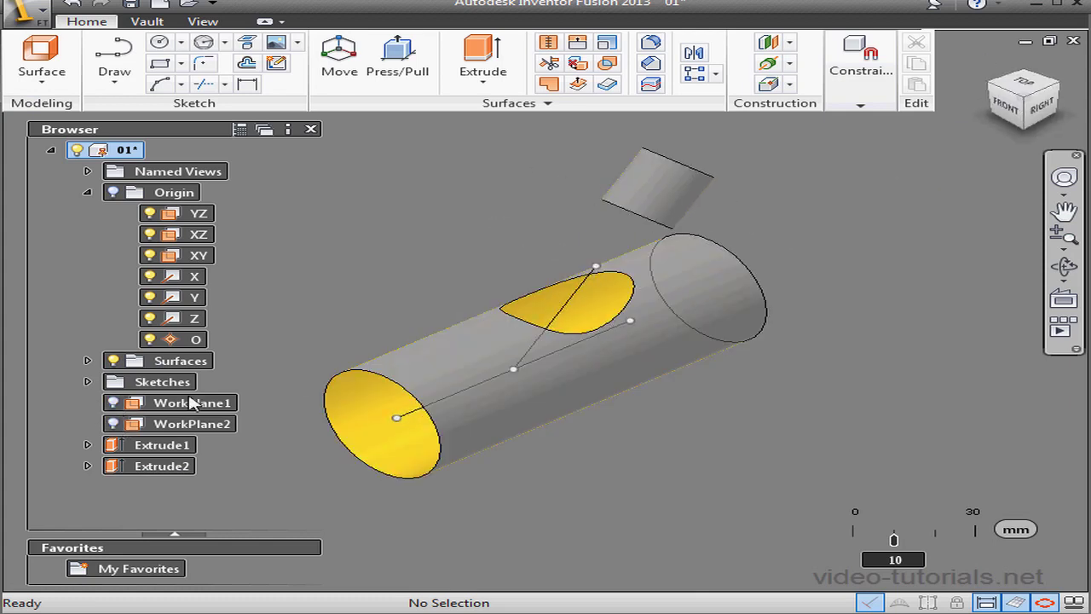
{"action": "left_click", "coordinate": [88, 382]}
{"action": "left_click", "coordinate": [150, 404]}
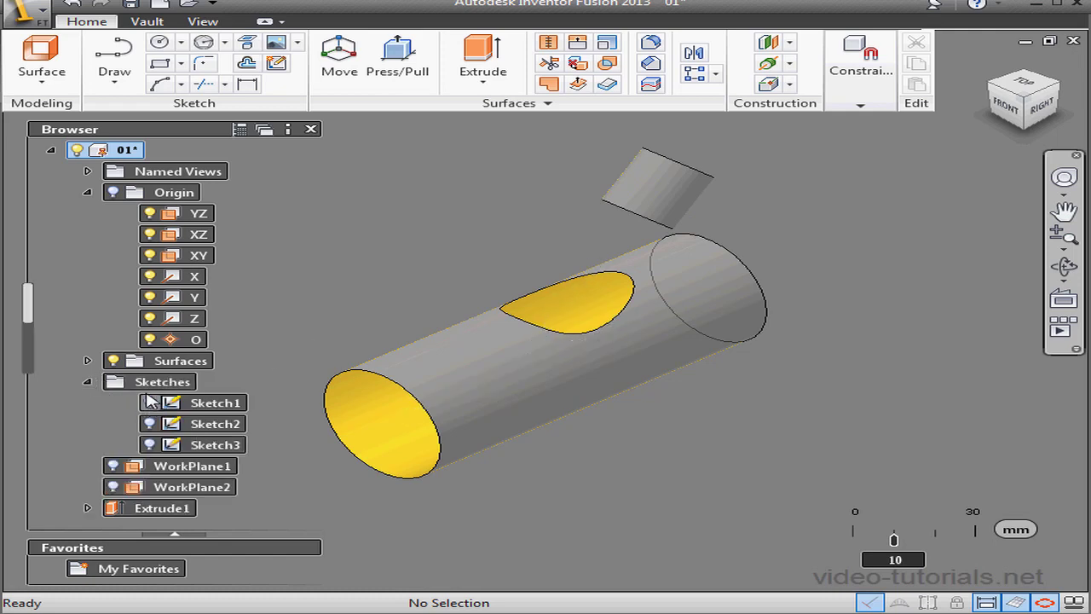
{"action": "left_click", "coordinate": [87, 382]}
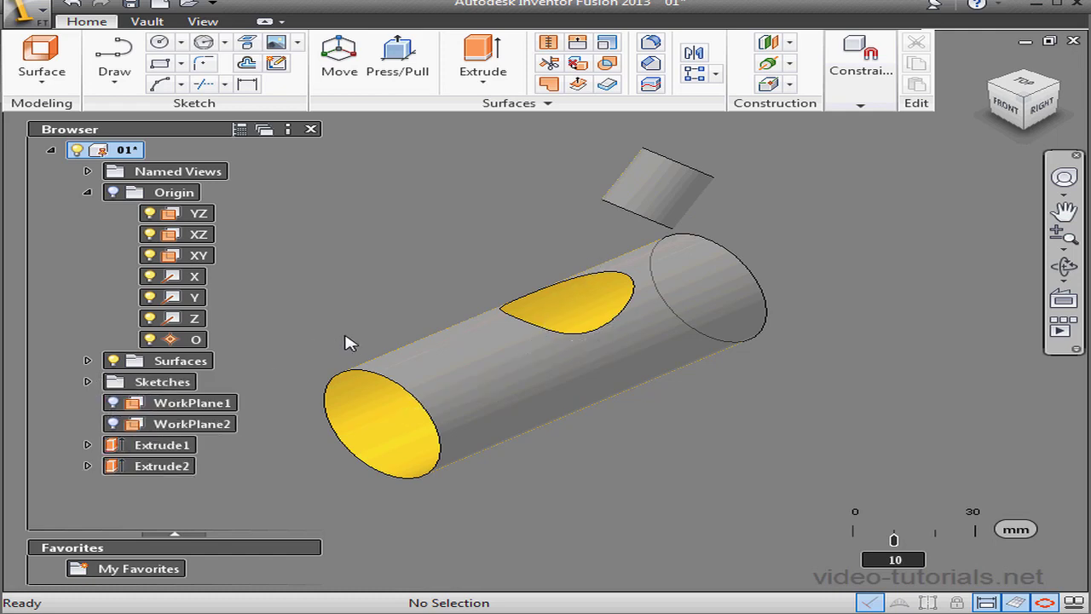
- Loft a new surface between the angled tube's trimmed lower edge and the teardrop-shaped opening edge in the large tube
{"action": "left_click", "coordinate": [483, 81]}
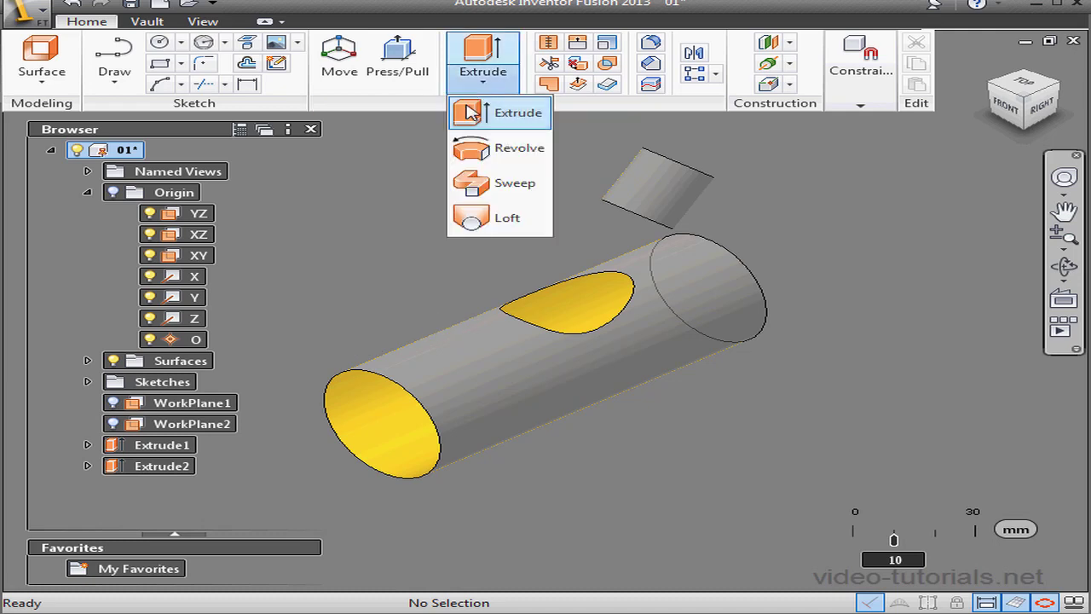
{"action": "left_click", "coordinate": [493, 220]}
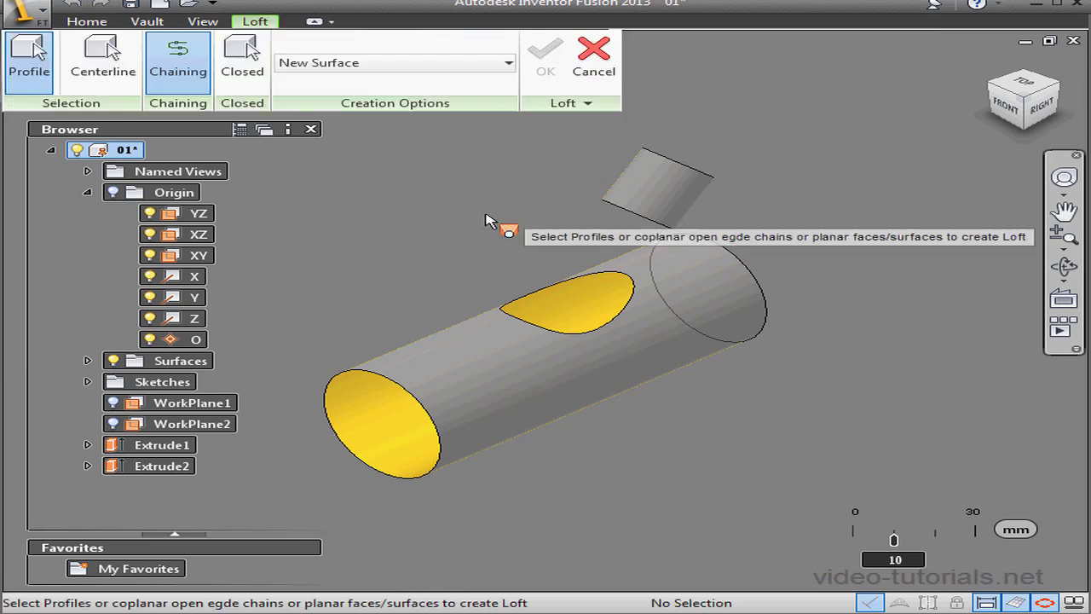
{"action": "left_click", "coordinate": [646, 223]}
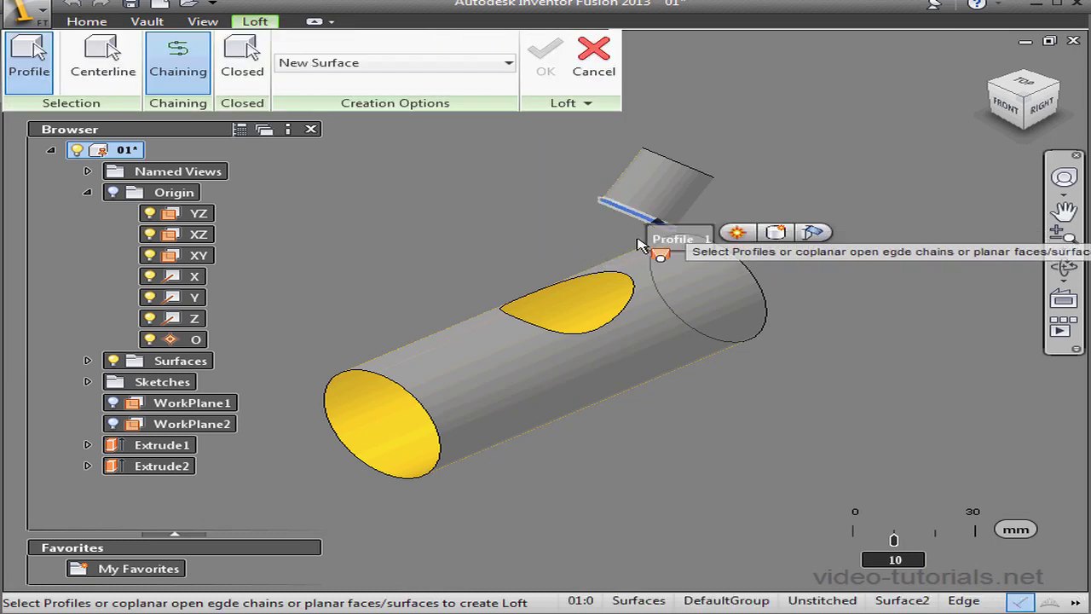
{"action": "left_click", "coordinate": [539, 322]}
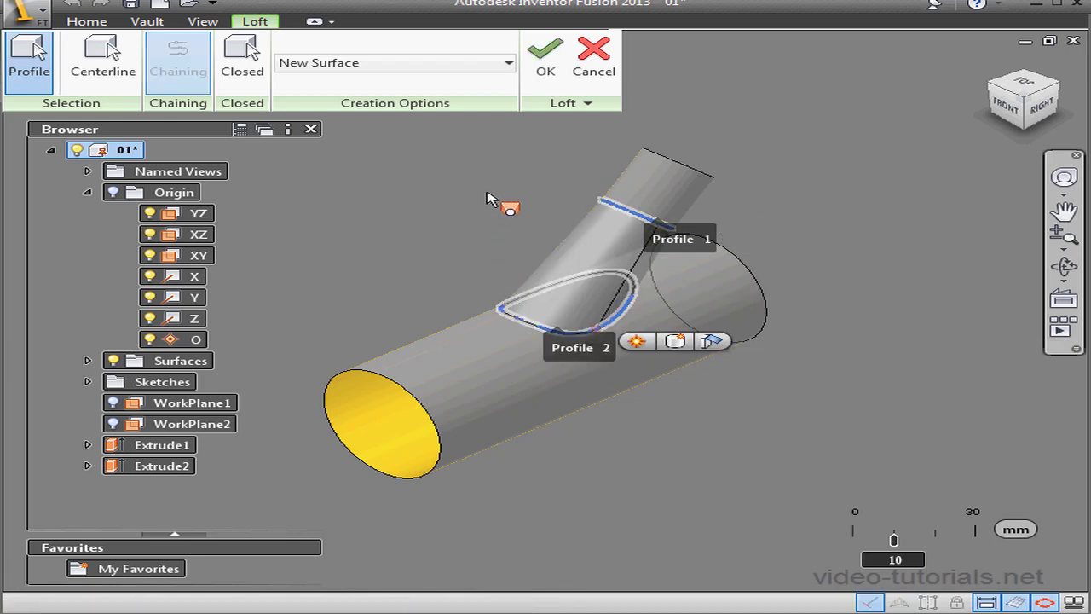
{"action": "left_click", "coordinate": [546, 69]}
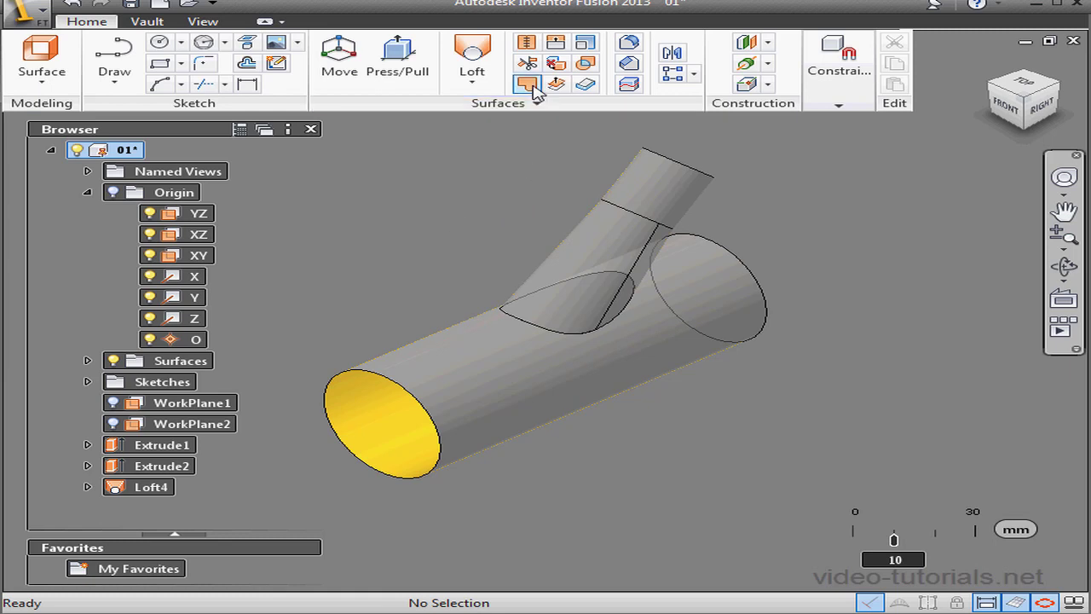
- Stitch the angled tube, the loft and the large tube into one quilt with a 0.254 mm tolerance
{"action": "left_click", "coordinate": [527, 43]}
{"action": "left_click", "coordinate": [654, 213]}
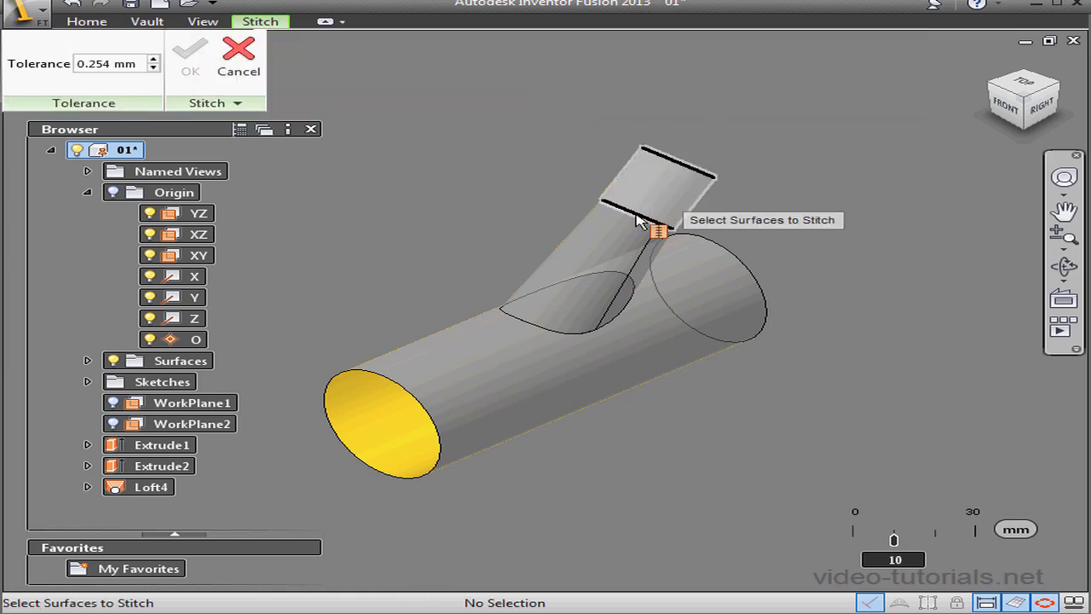
{"action": "left_click", "coordinate": [618, 255]}
{"action": "left_click", "coordinate": [576, 345]}
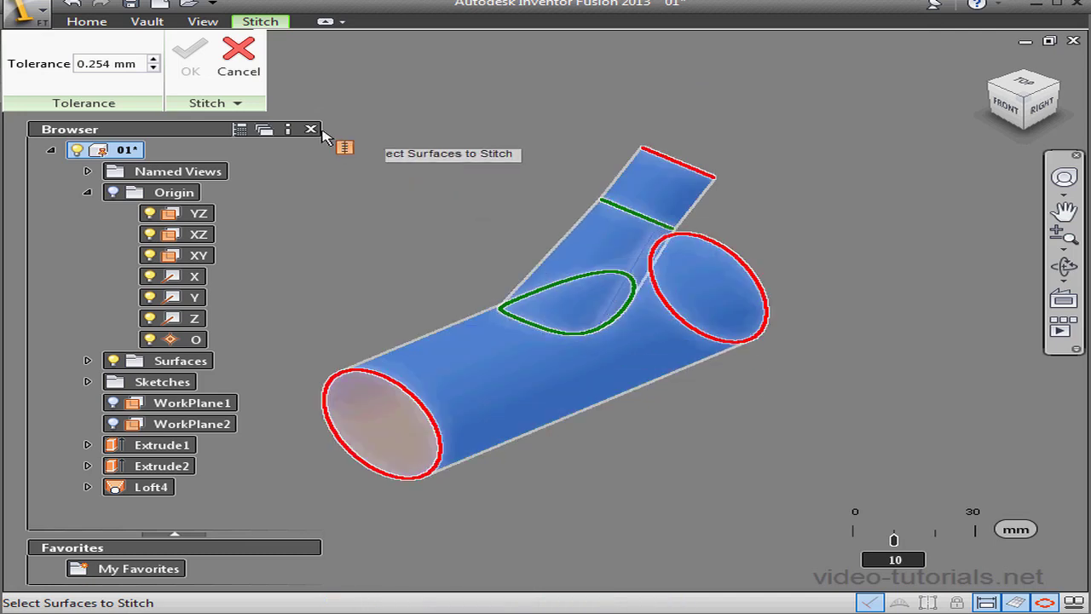
{"action": "left_click", "coordinate": [191, 61]}
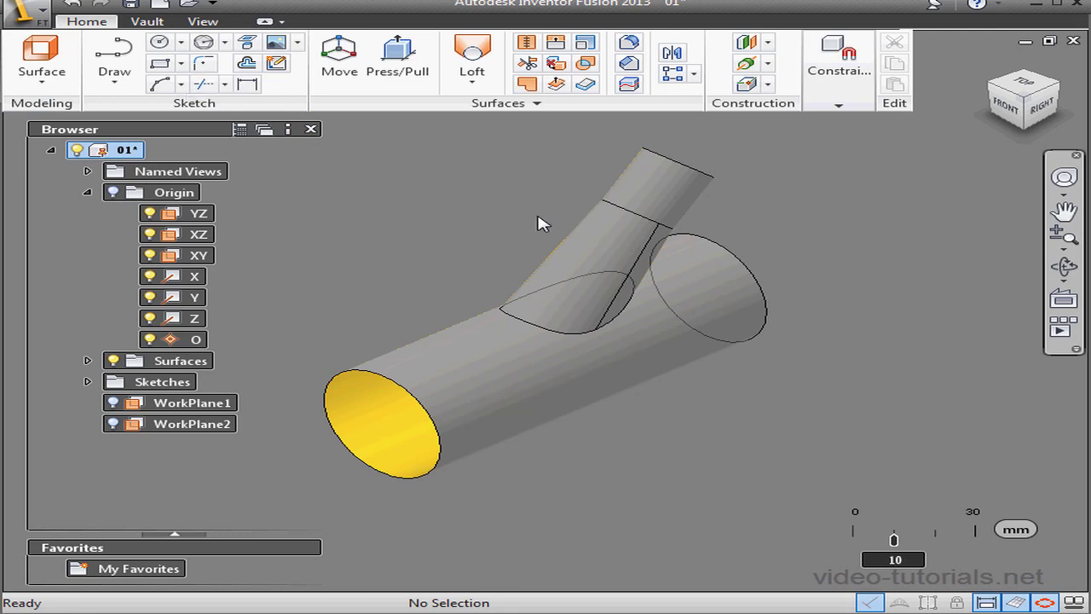
- Thicken the stitched quilt by 1 mm on one side with Join, and switch the solid's visibility off and on
{"action": "left_click", "coordinate": [585, 84]}
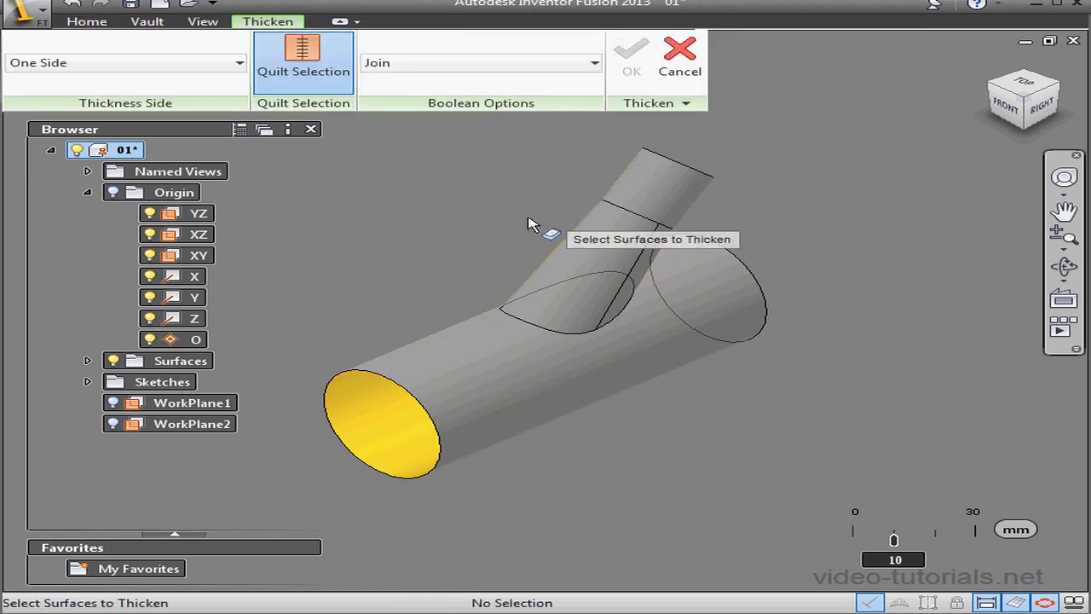
{"action": "left_click", "coordinate": [607, 253]}
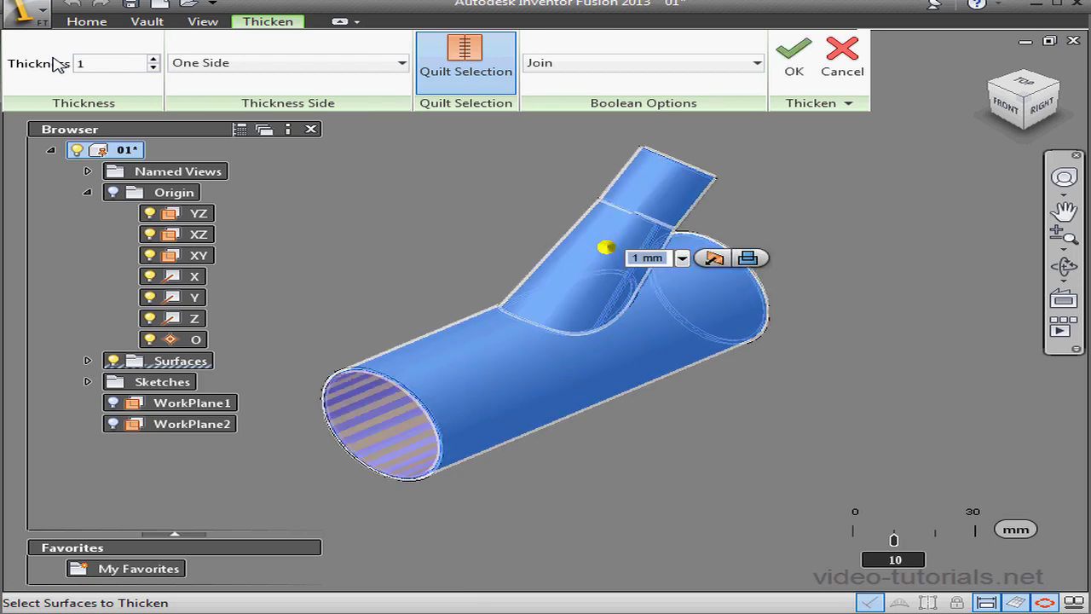
{"action": "key", "text": "Return"}
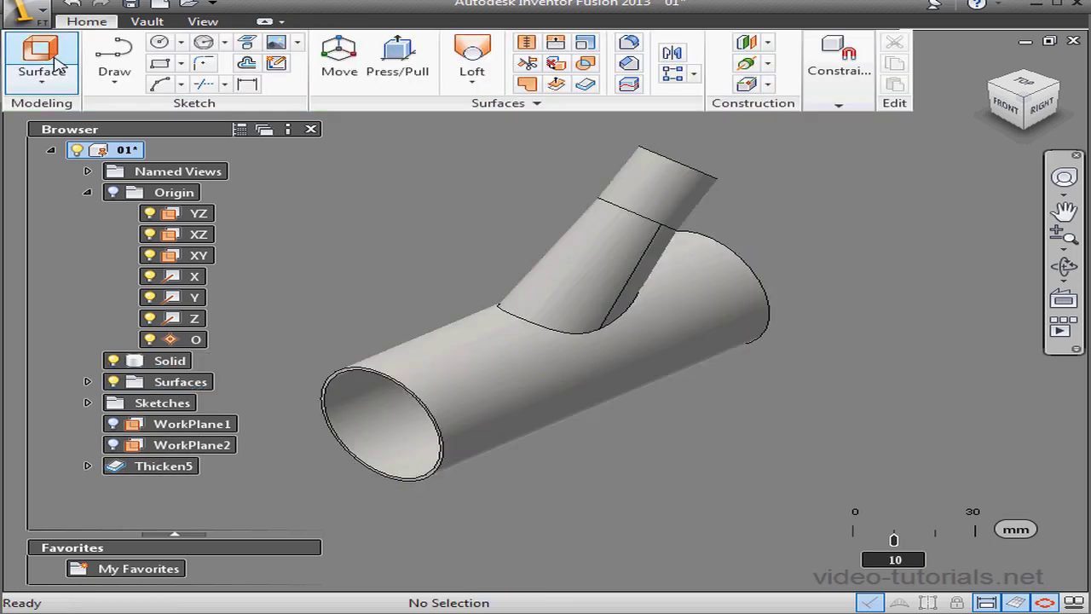
{"action": "left_click", "coordinate": [113, 361]}
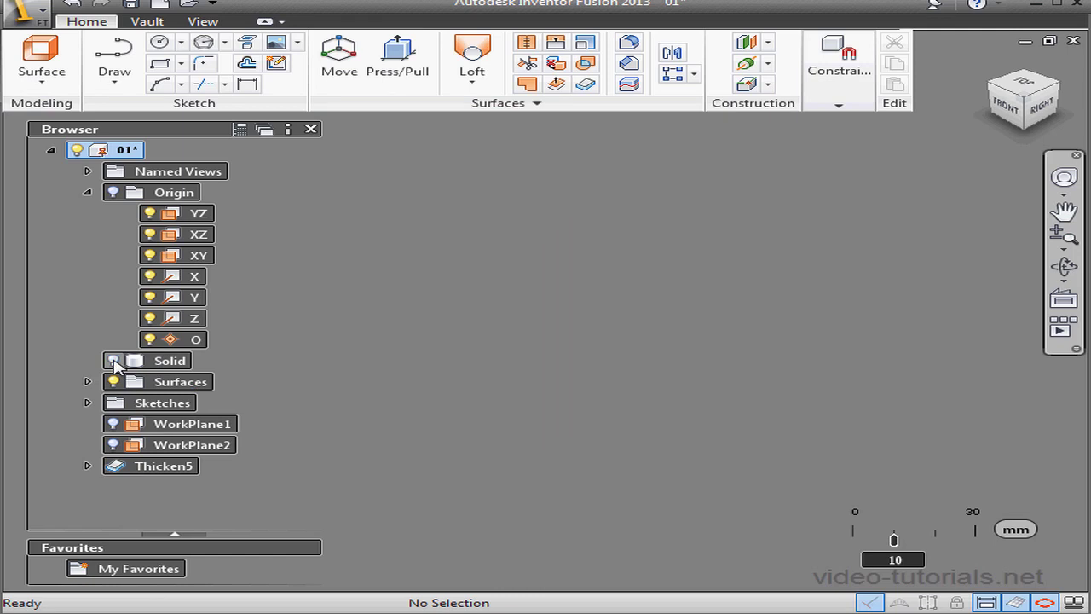
{"action": "left_click", "coordinate": [114, 361]}
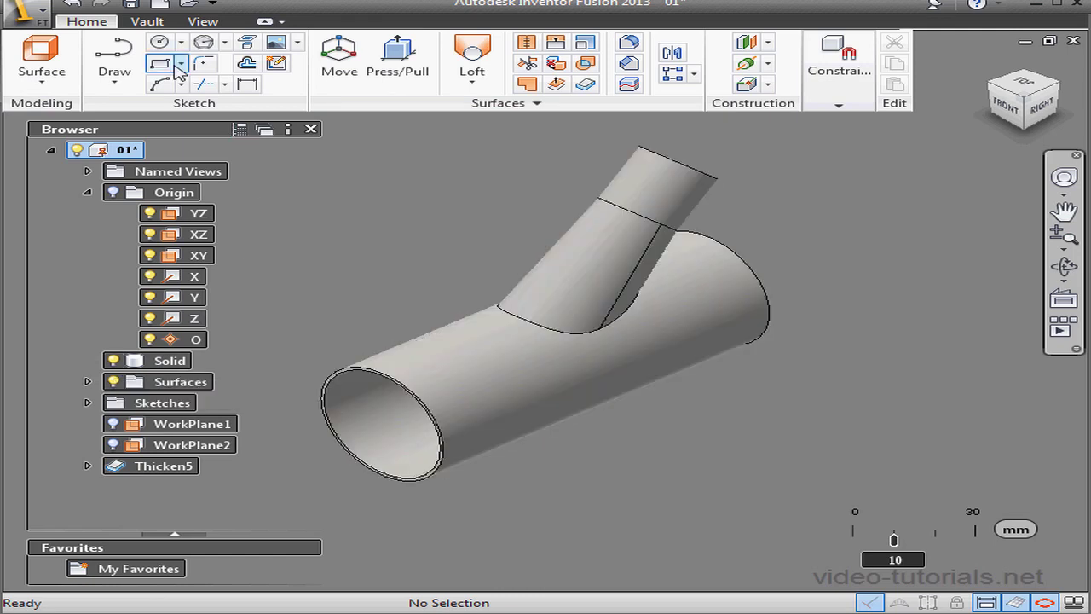
- Undo the visibility changes and the thickening to return to the stitched surface quilt
{"action": "left_click", "coordinate": [72, 6]}
{"action": "left_click", "coordinate": [72, 6]}
{"action": "left_click", "coordinate": [71, 6]}
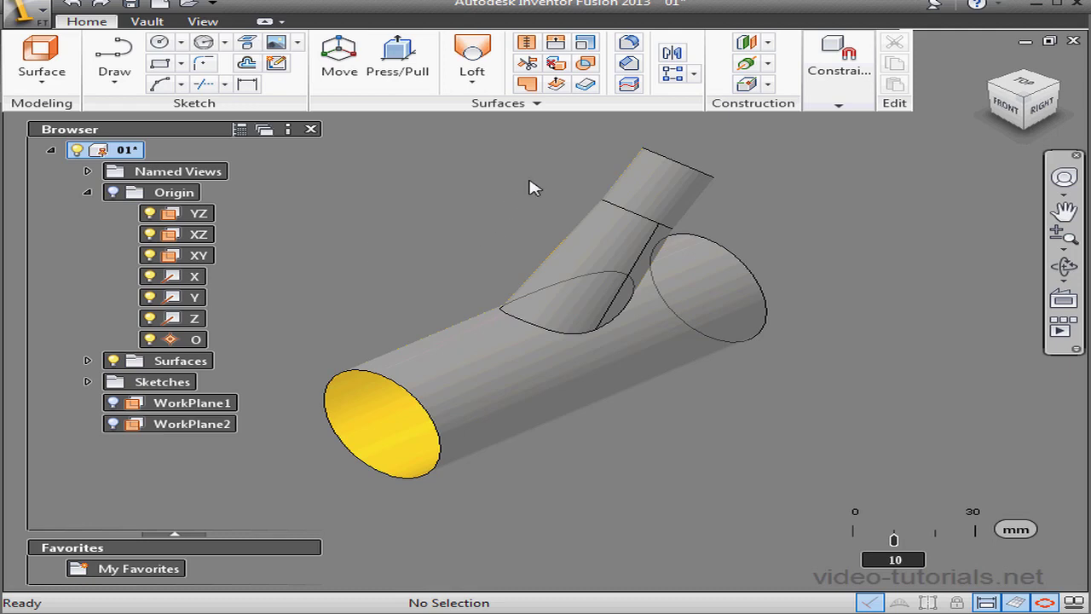
- Patch the large tube's front open end with a new surface
{"action": "left_click", "coordinate": [526, 85]}
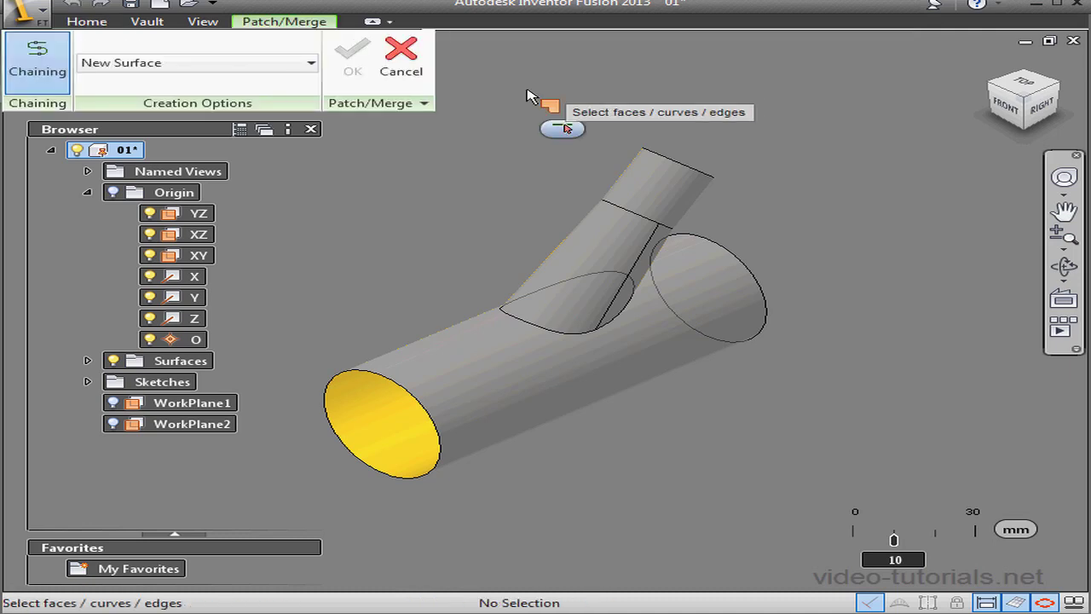
{"action": "left_click", "coordinate": [416, 395]}
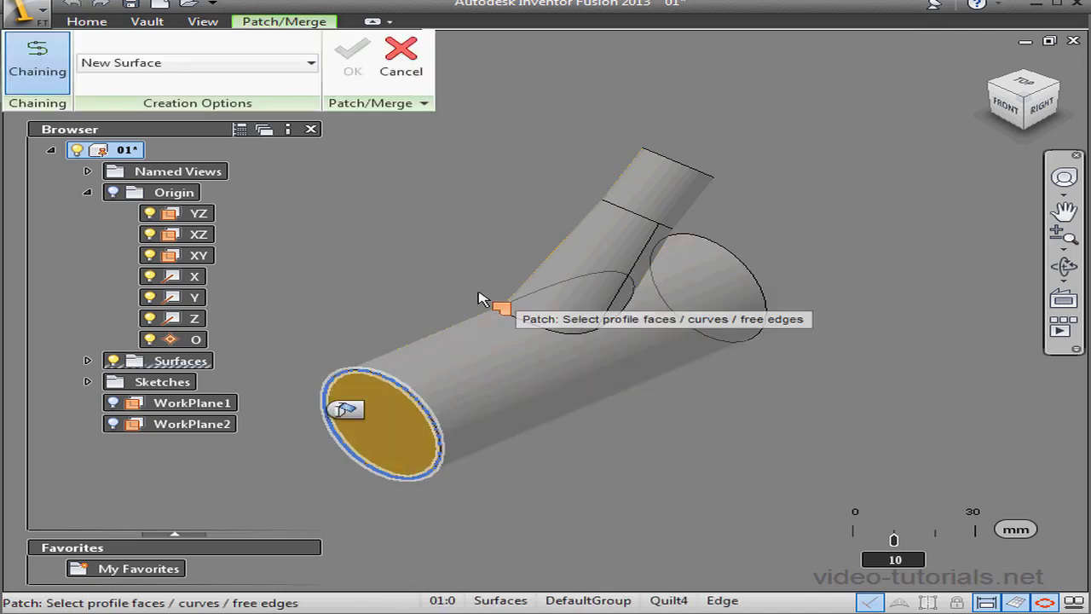
{"action": "left_click", "coordinate": [352, 57]}
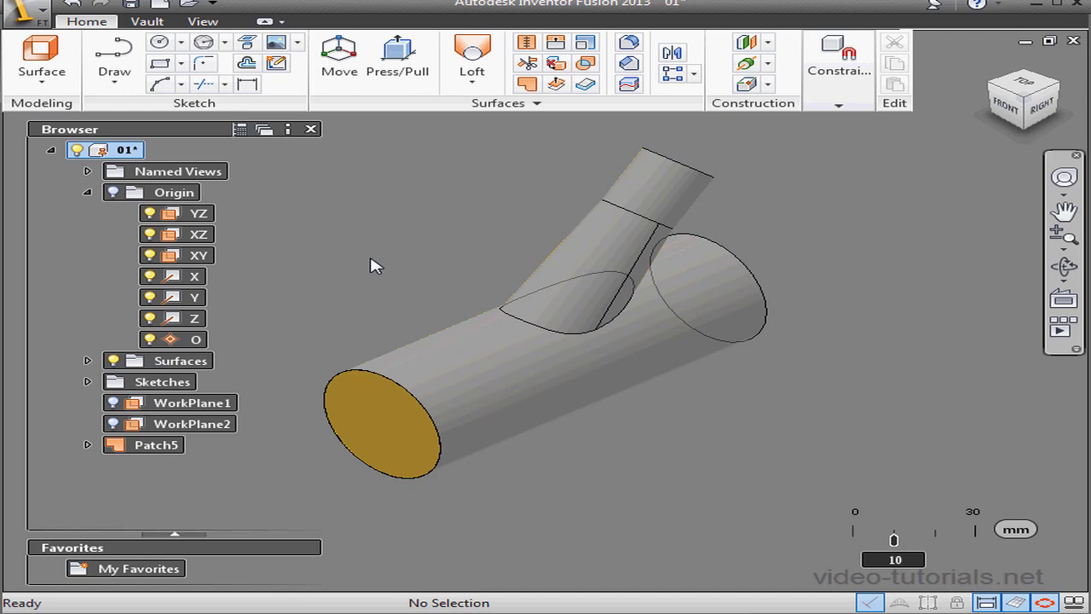
- Reverse the surface normal of the patch on the large tube's front end
{"action": "left_click", "coordinate": [368, 421]}
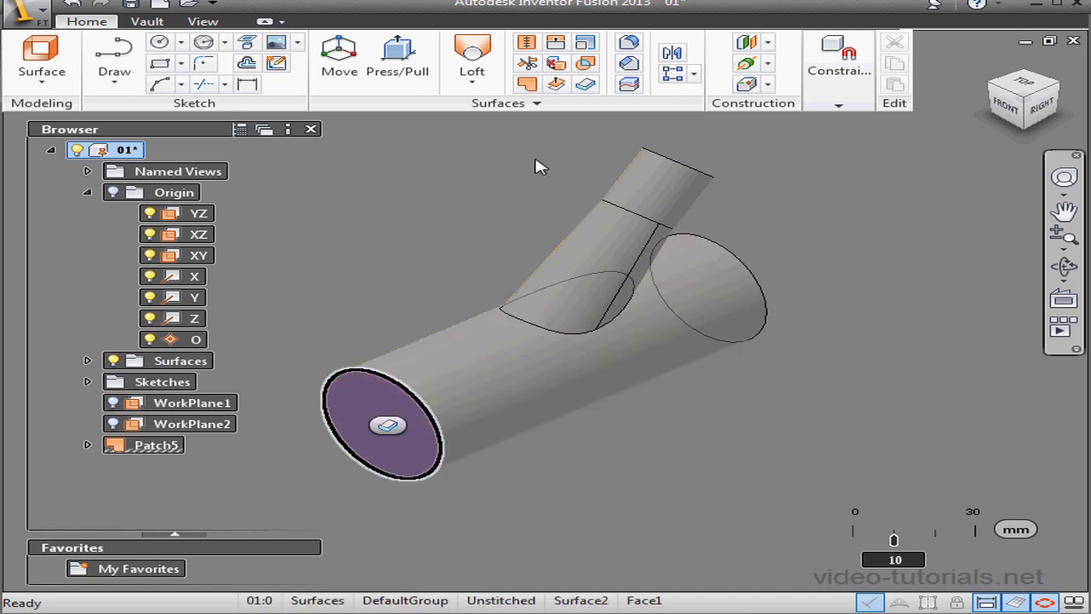
{"action": "left_click", "coordinate": [537, 104]}
{"action": "left_click", "coordinate": [426, 166]}
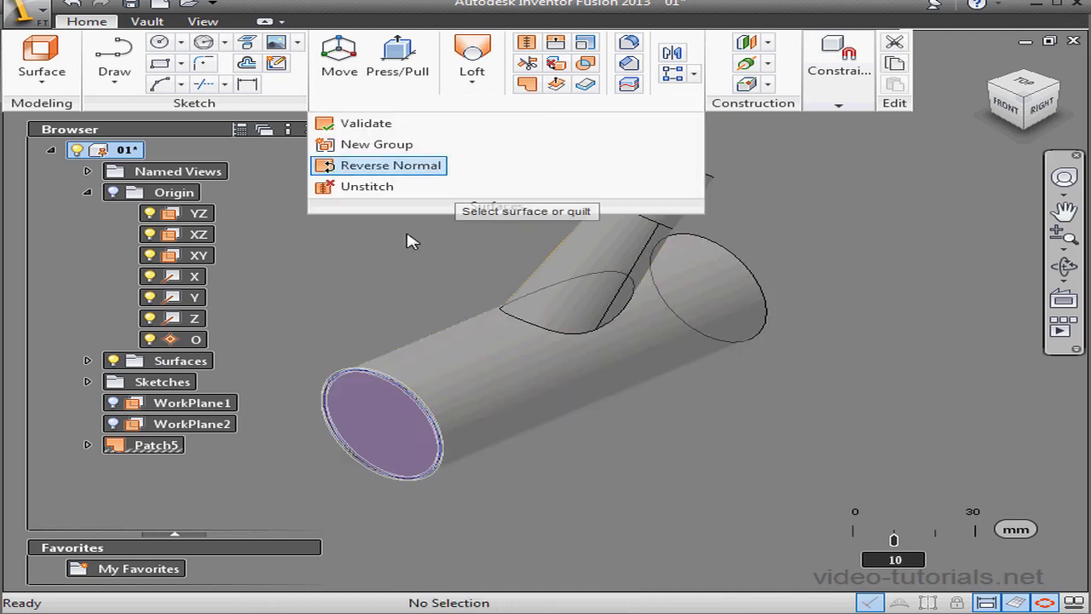
{"action": "left_click", "coordinate": [69, 61]}
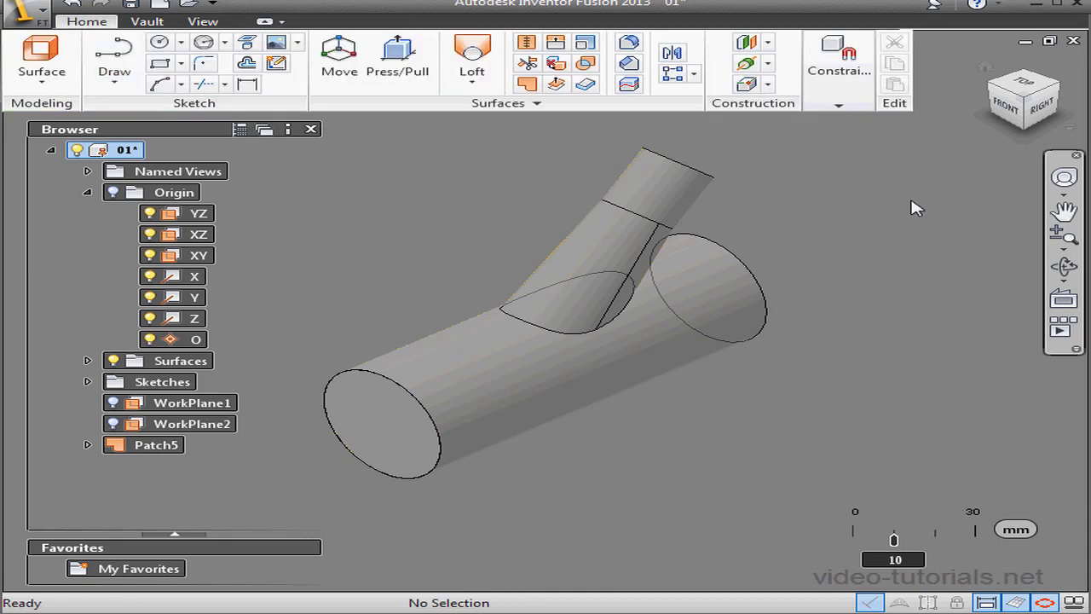
- Patch the angled tube's open end and the large tube's rear open end with new surfaces
{"action": "left_click", "coordinate": [1066, 103]}
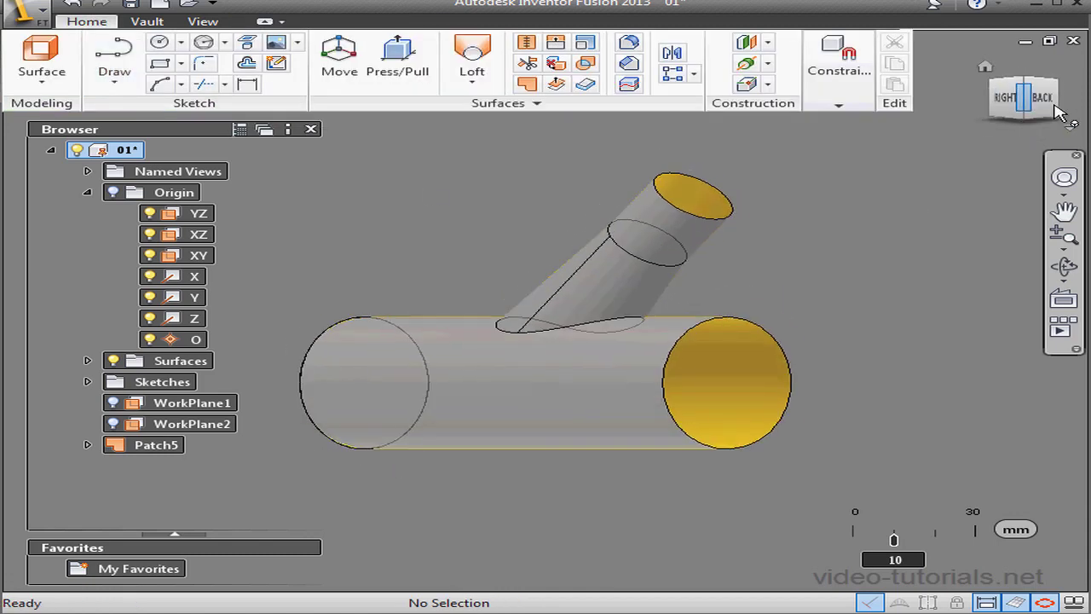
{"action": "left_click", "coordinate": [527, 42]}
{"action": "left_click", "coordinate": [239, 60]}
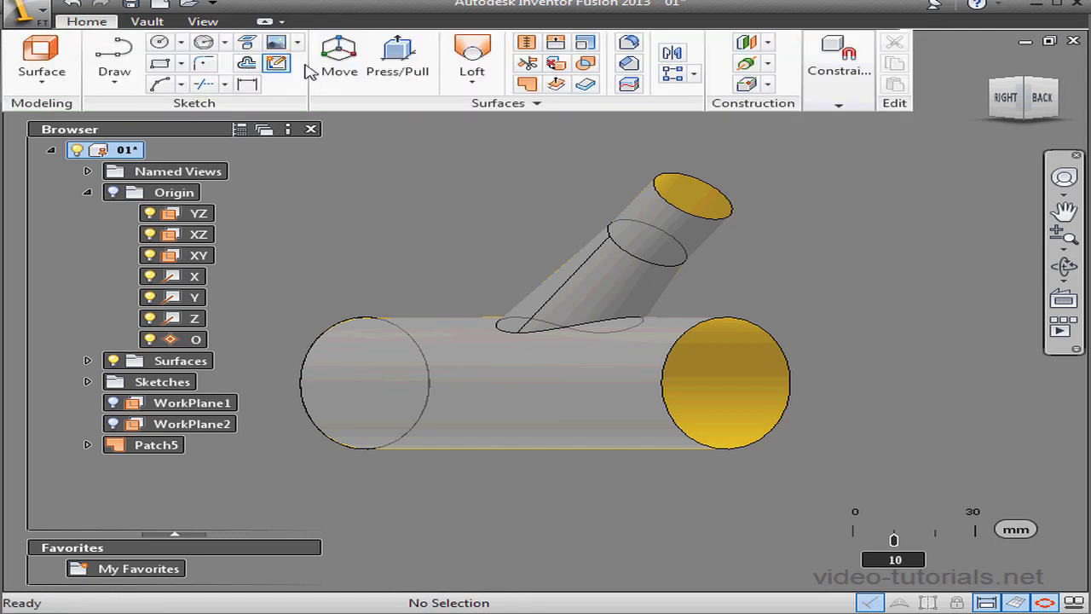
{"action": "left_click", "coordinate": [536, 85]}
{"action": "left_click", "coordinate": [733, 216]}
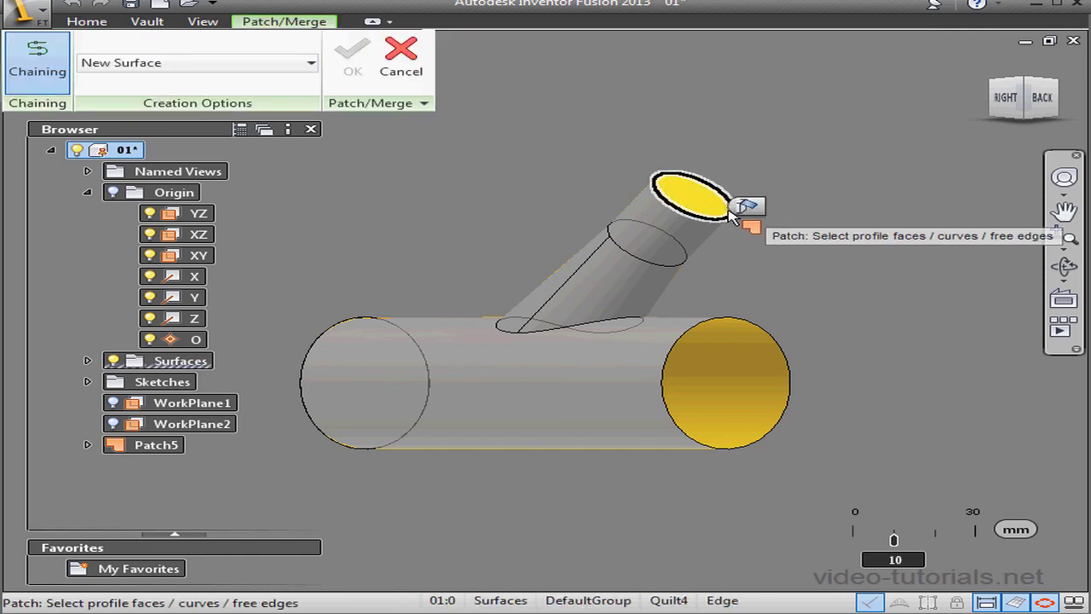
{"action": "left_click", "coordinate": [355, 69]}
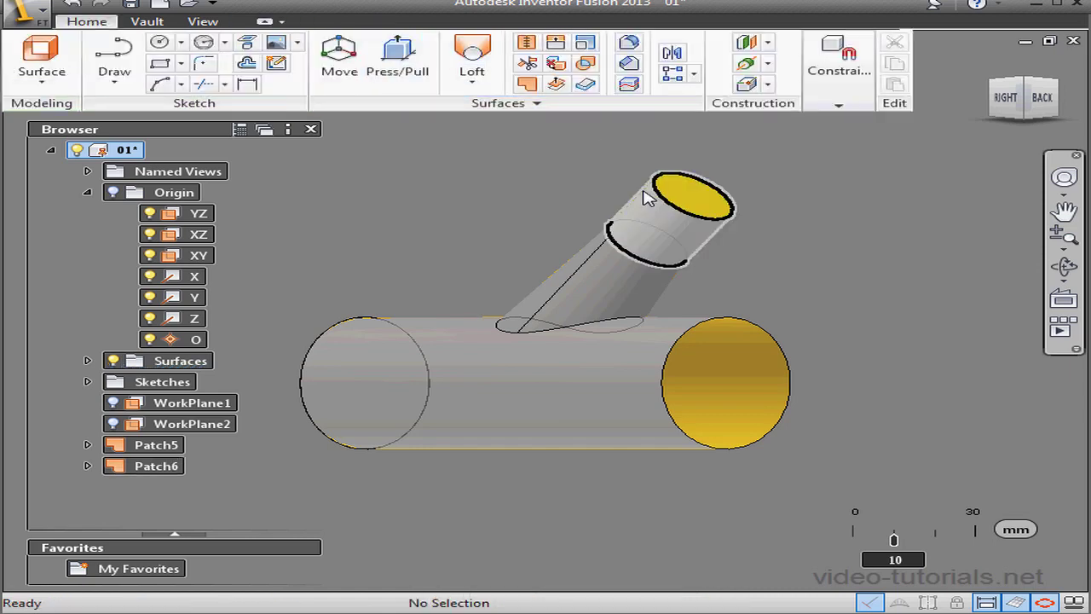
{"action": "left_click", "coordinate": [529, 85]}
{"action": "left_click", "coordinate": [781, 331]}
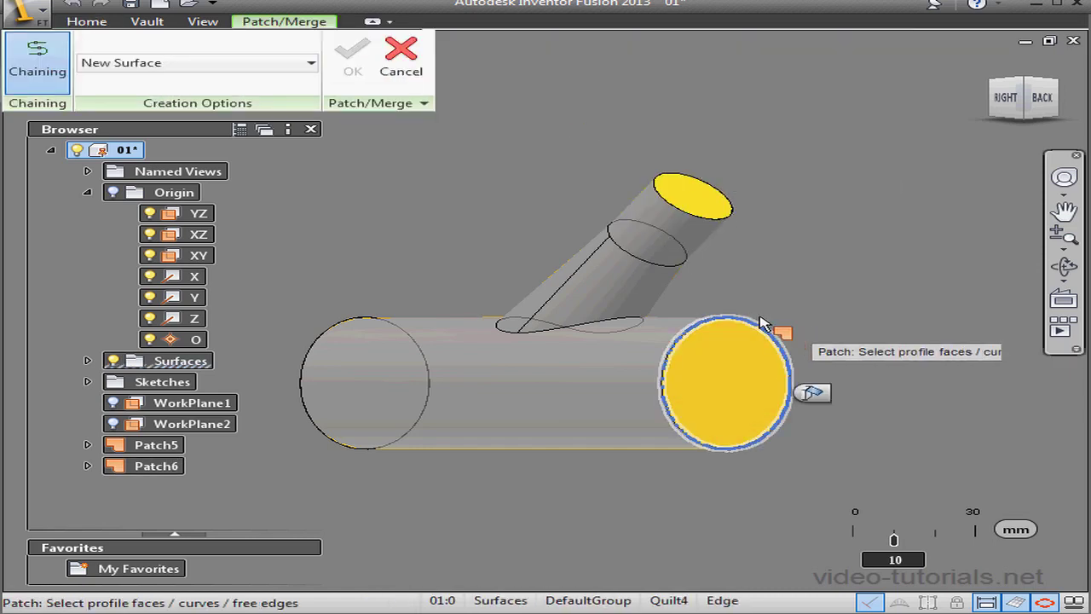
{"action": "left_click", "coordinate": [354, 70]}
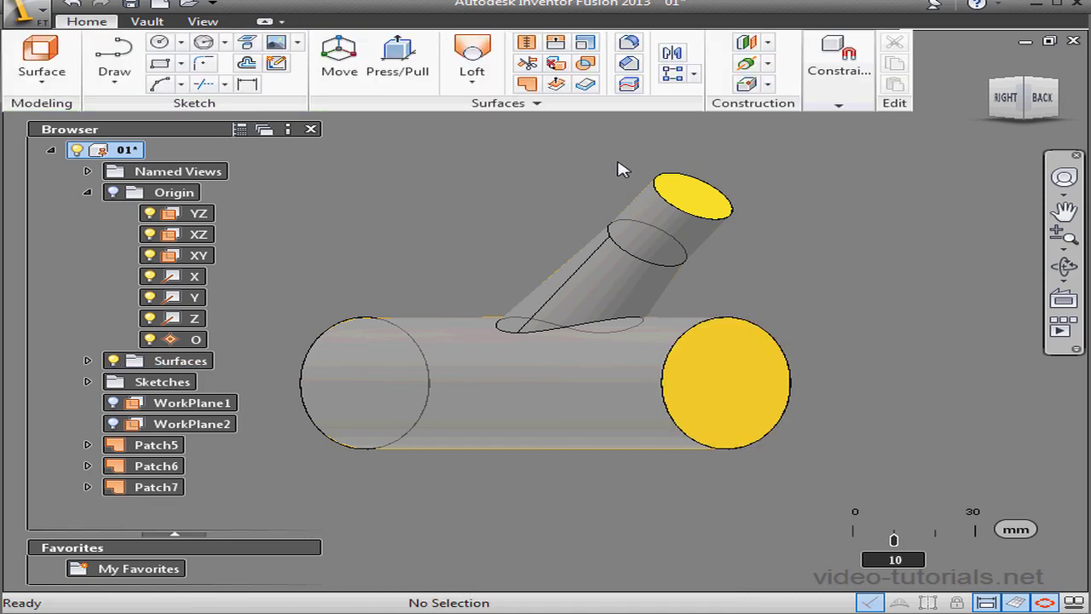
- Reverse the surface normals of the patches on the angled tube's end and the large tube's rear end
{"action": "left_click", "coordinate": [704, 199]}
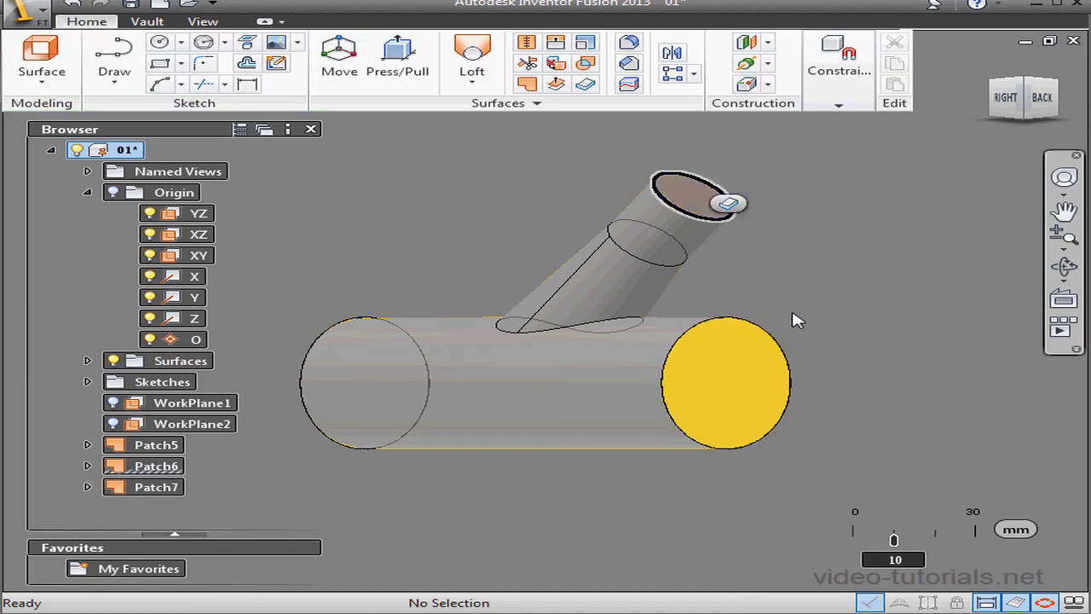
{"action": "left_click", "coordinate": [739, 390]}
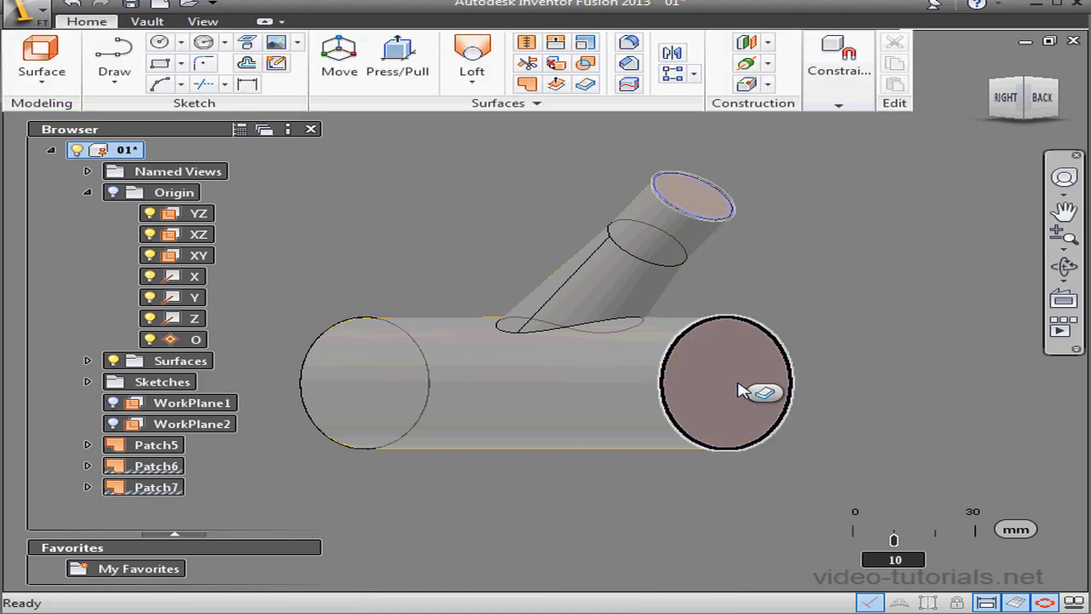
{"action": "left_click", "coordinate": [565, 103]}
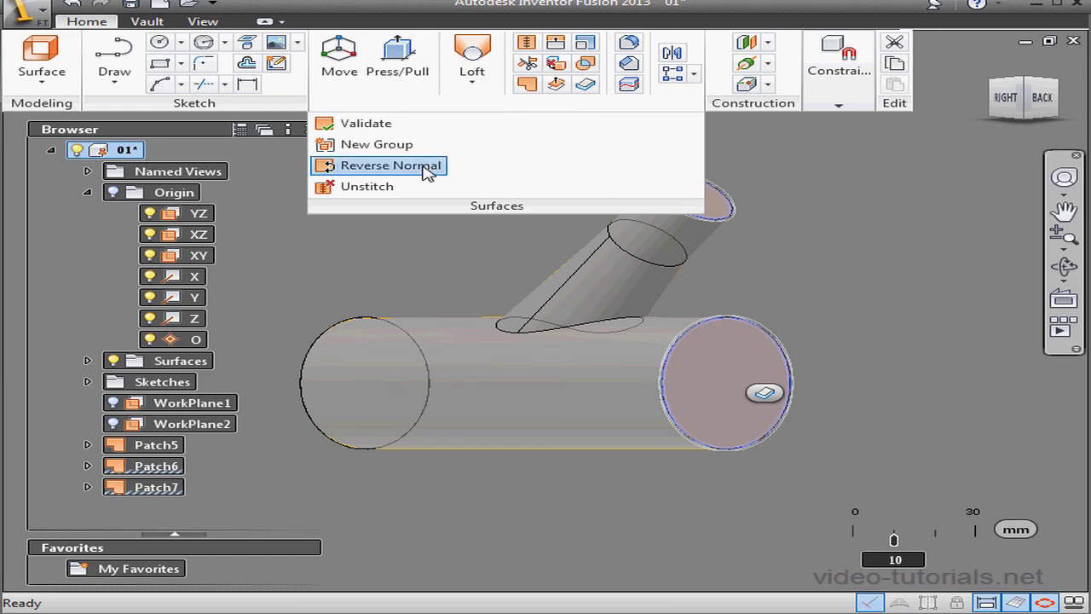
{"action": "left_click", "coordinate": [390, 164]}
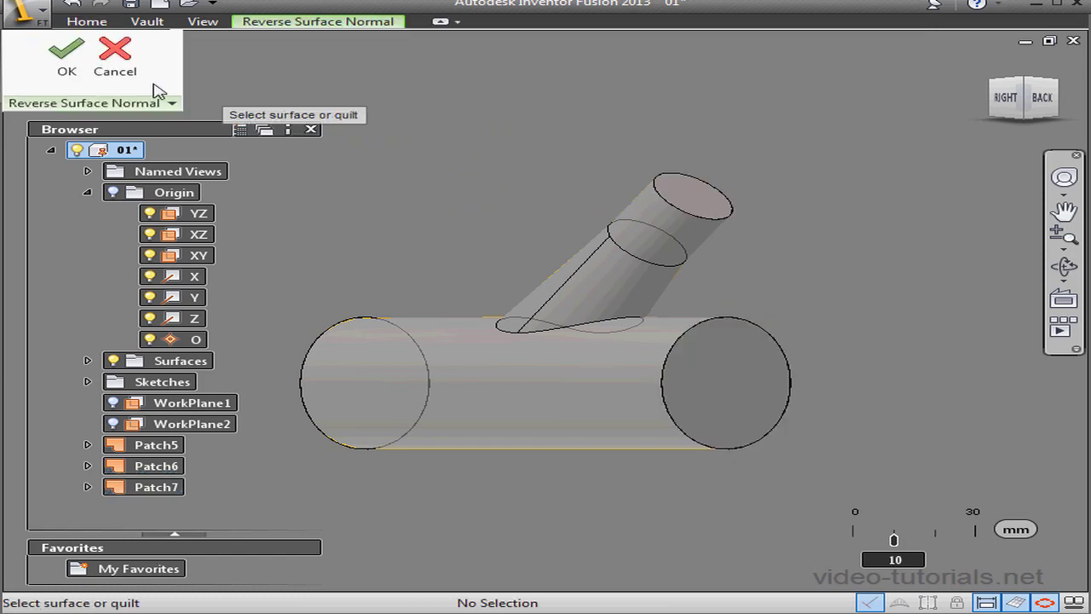
{"action": "left_click", "coordinate": [62, 60]}
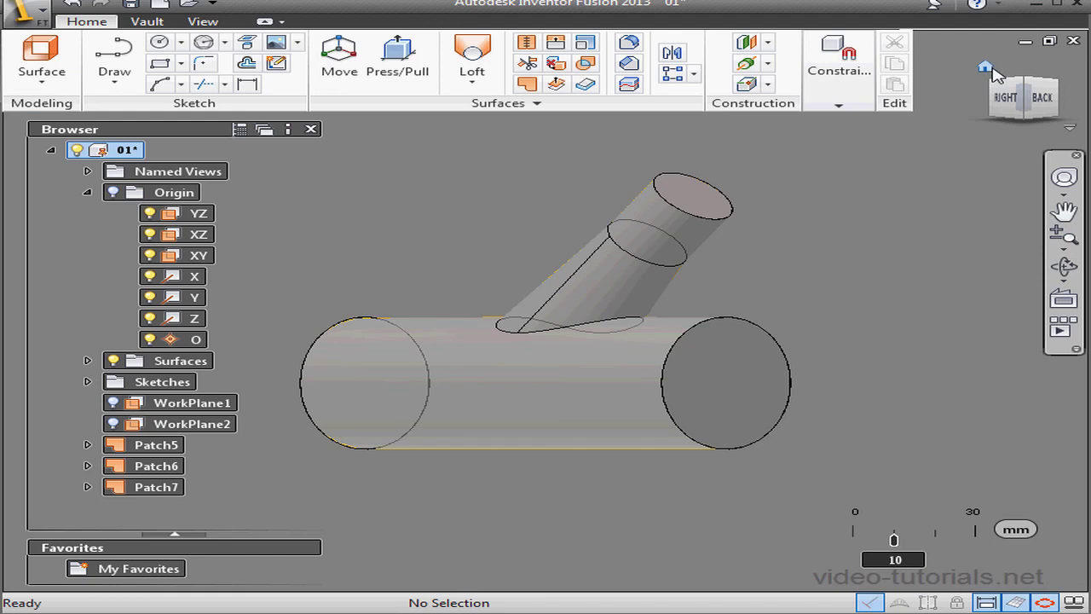
- Stitch the tube quilt and all three end patches into a solid with a 0.254 mm tolerance and the Join option
{"action": "left_click", "coordinate": [989, 69]}
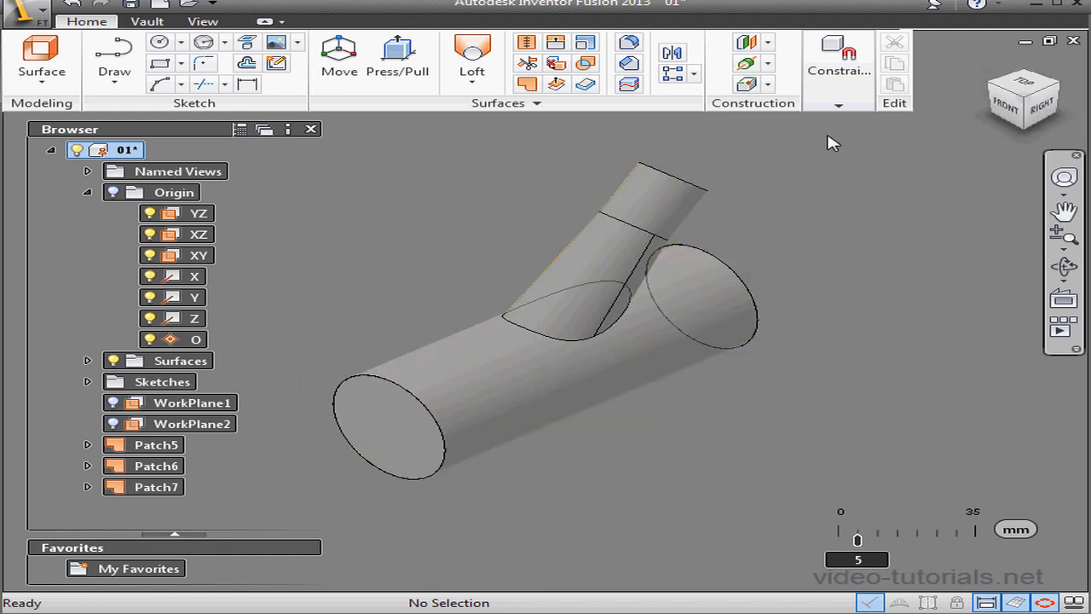
{"action": "left_click", "coordinate": [585, 63]}
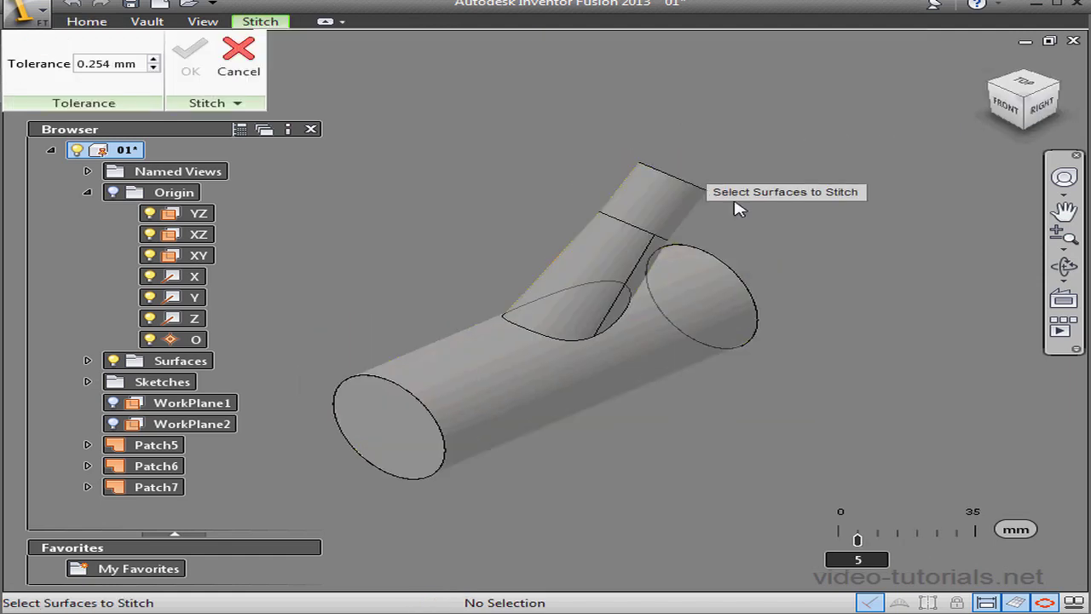
{"action": "left_click_drag", "start_coordinate": [791, 137], "coordinate": [326, 505]}
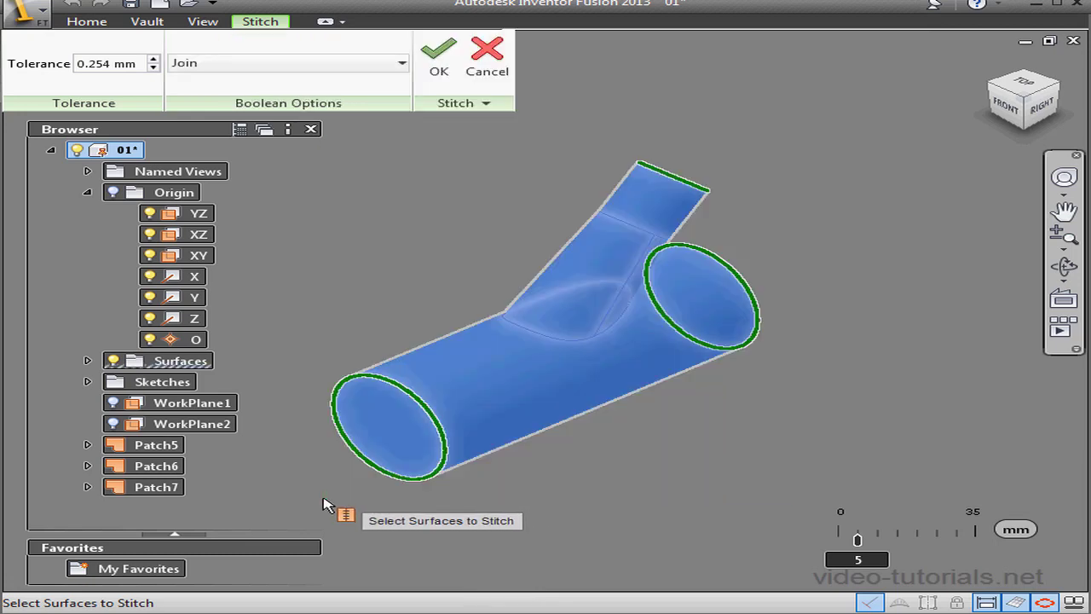
{"action": "left_click", "coordinate": [438, 58]}
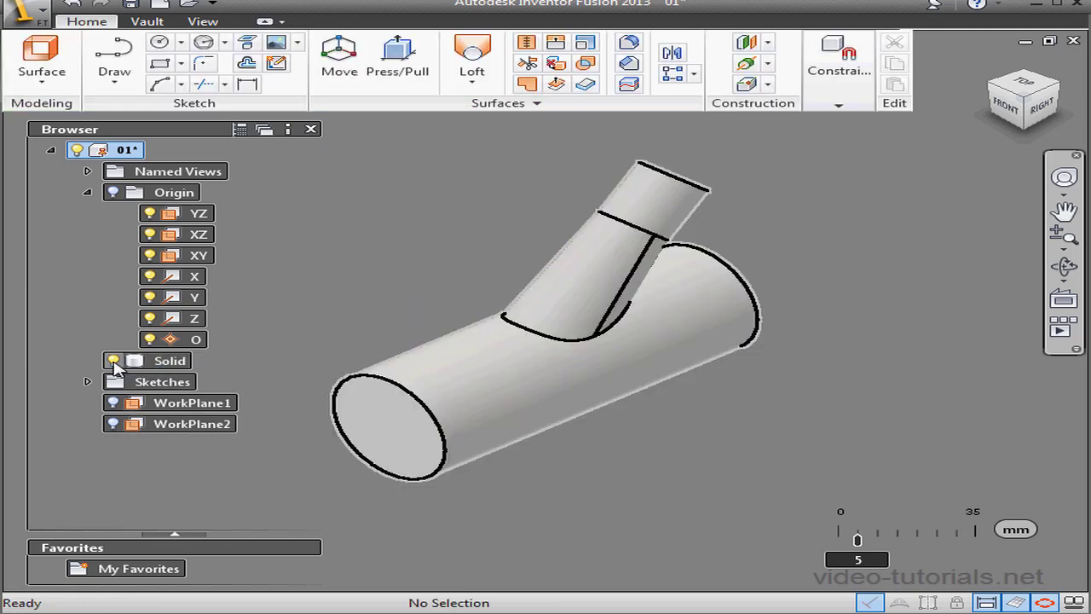
- Toggle the stitched solid's visibility off and back on to check which geometry belongs to it
{"action": "left_click", "coordinate": [113, 361]}
{"action": "left_click", "coordinate": [114, 361]}
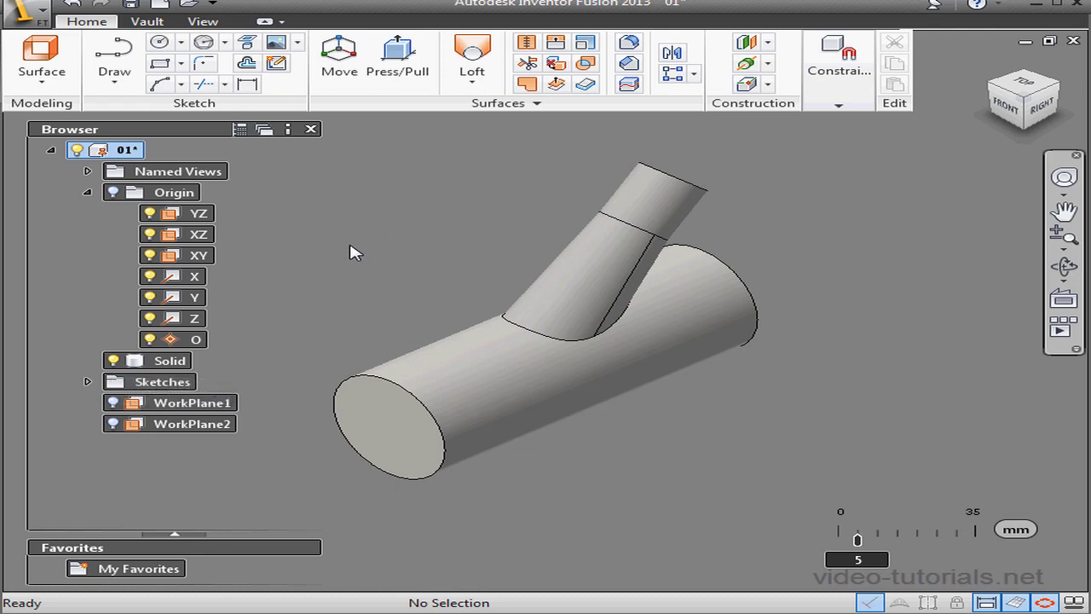
- Shell the solid to a 1 mm thickness towards the inside, removing both large tube end faces and the angled tube's end face
{"action": "left_click", "coordinate": [396, 429]}
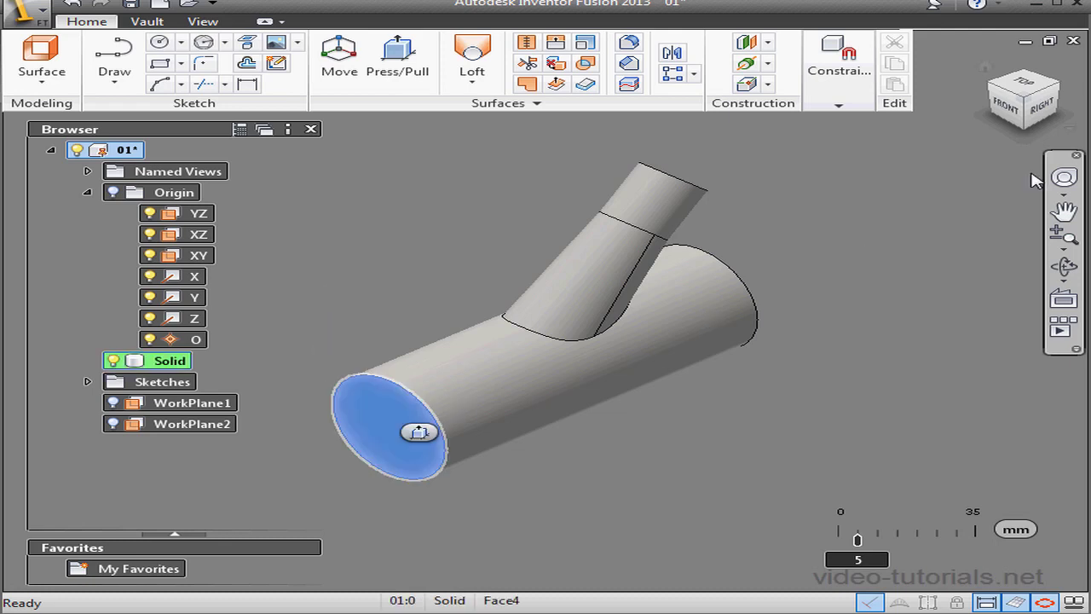
{"action": "left_click", "coordinate": [1057, 90]}
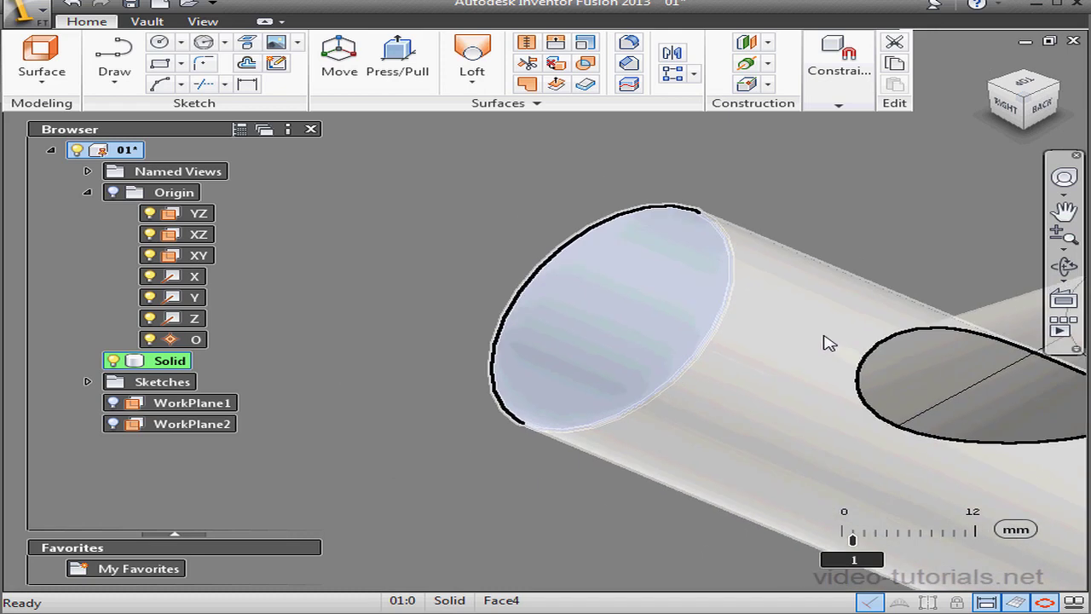
{"action": "scroll", "coordinate": [829, 343], "scroll_direction": "down", "scroll_amount": 5}
{"action": "middle_click_drag", "start_coordinate": [870, 348], "coordinate": [607, 292]}
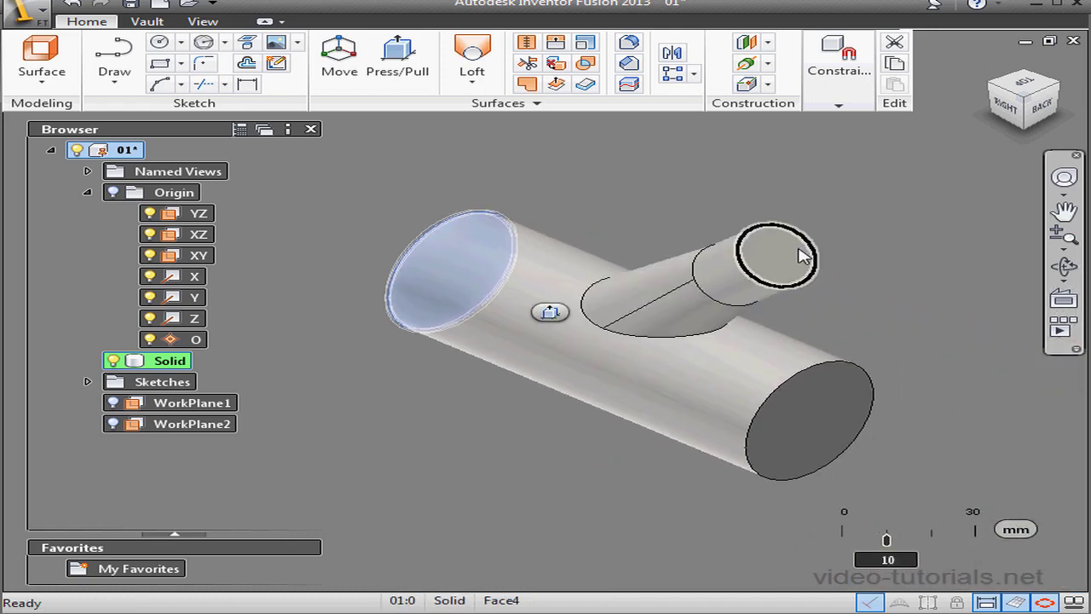
{"action": "left_click", "coordinate": [797, 256]}
{"action": "left_click", "coordinate": [839, 400], "text": "ctrl"}
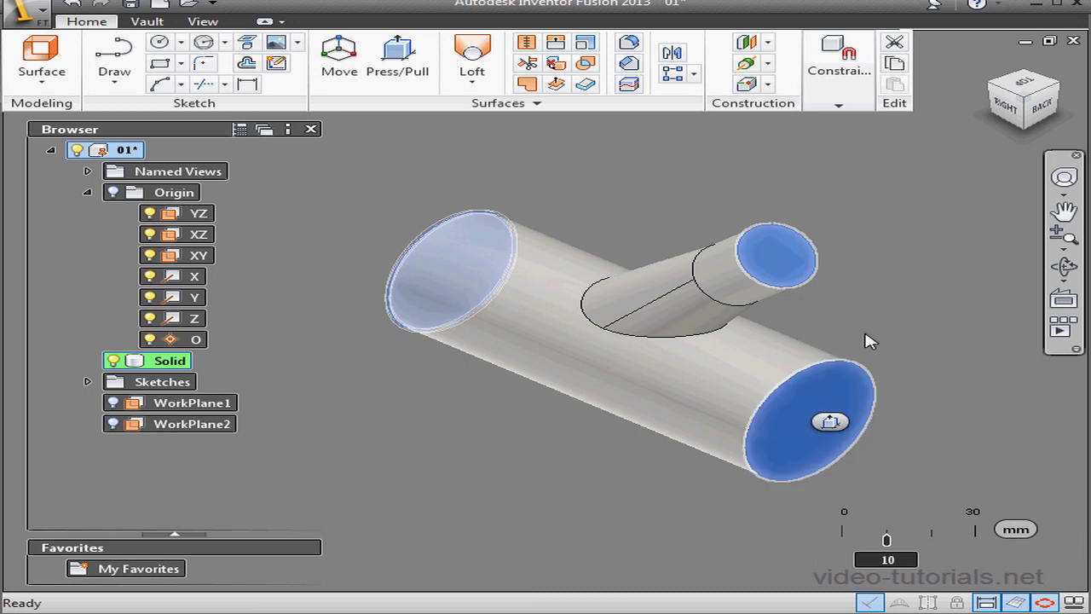
{"action": "right_click", "coordinate": [615, 173]}
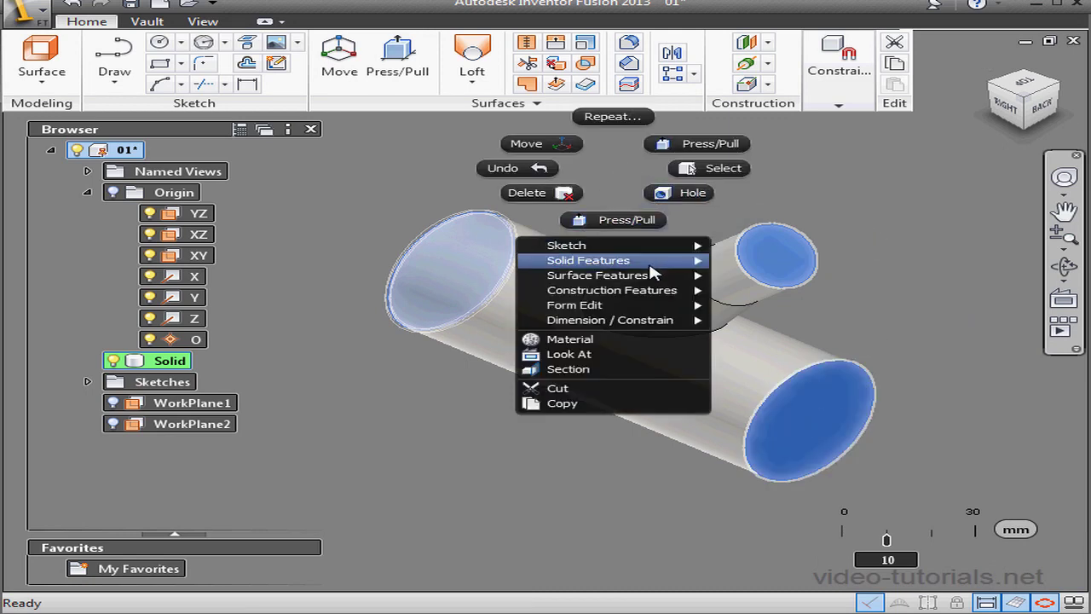
{"action": "mouse_move", "coordinate": [652, 268]}
{"action": "mouse_move", "coordinate": [692, 266]}
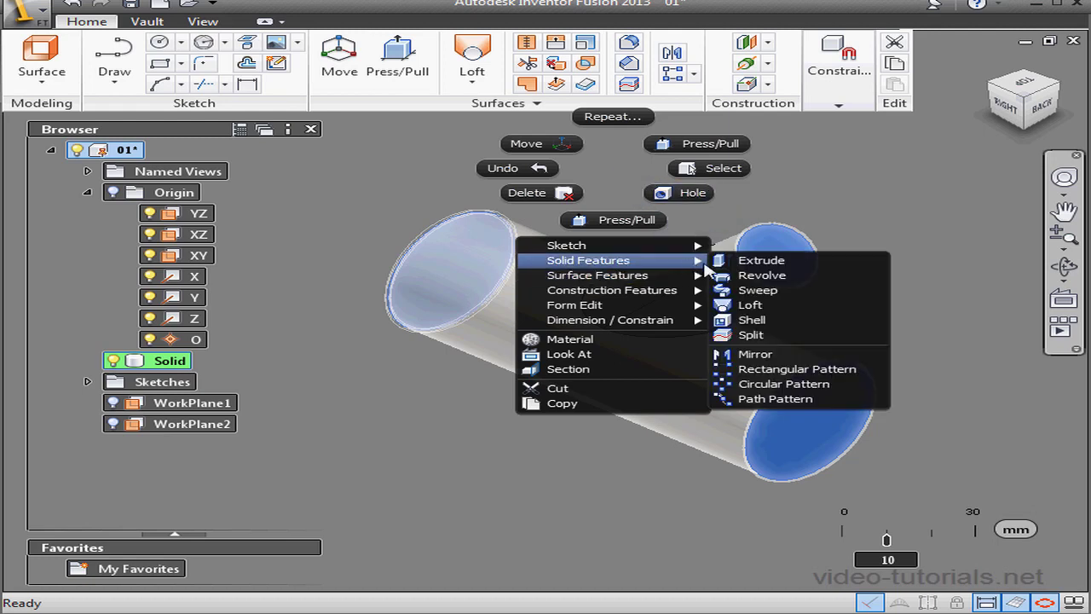
{"action": "left_click", "coordinate": [755, 319]}
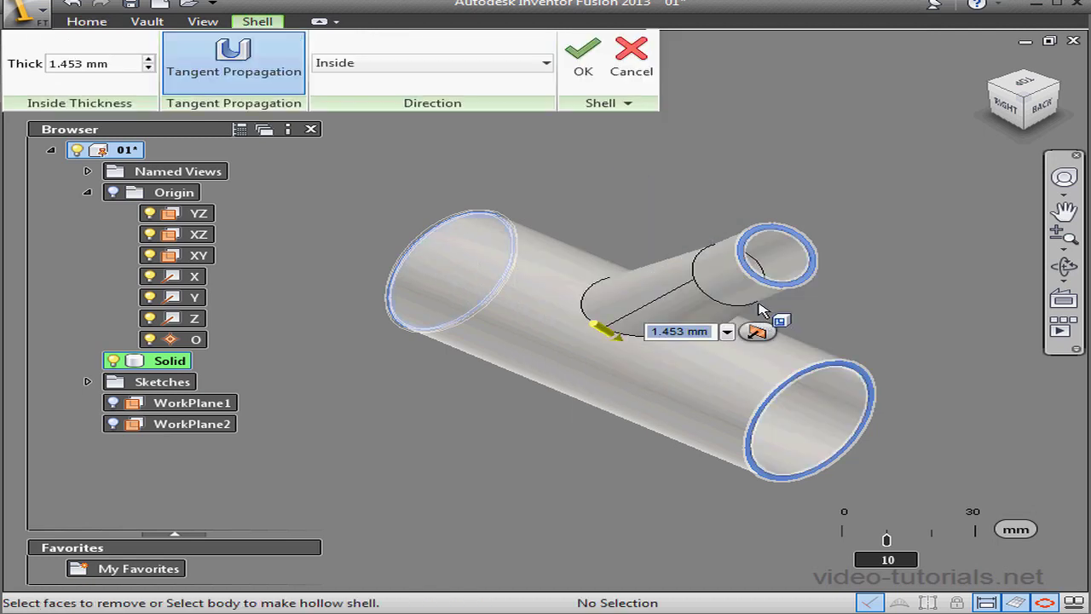
{"action": "type", "text": "1"}
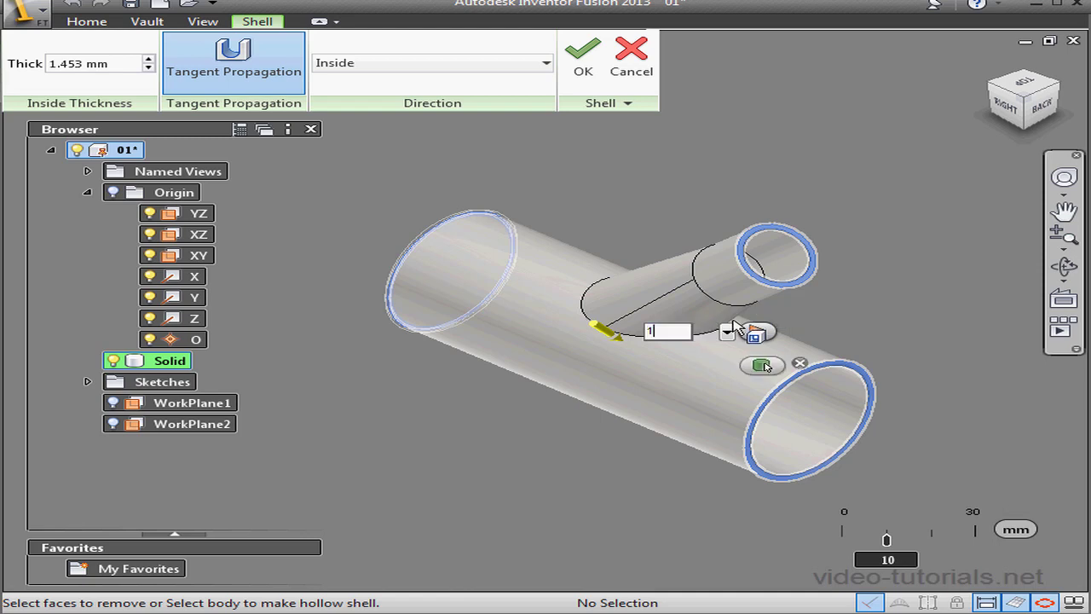
{"action": "key", "text": "Tab"}
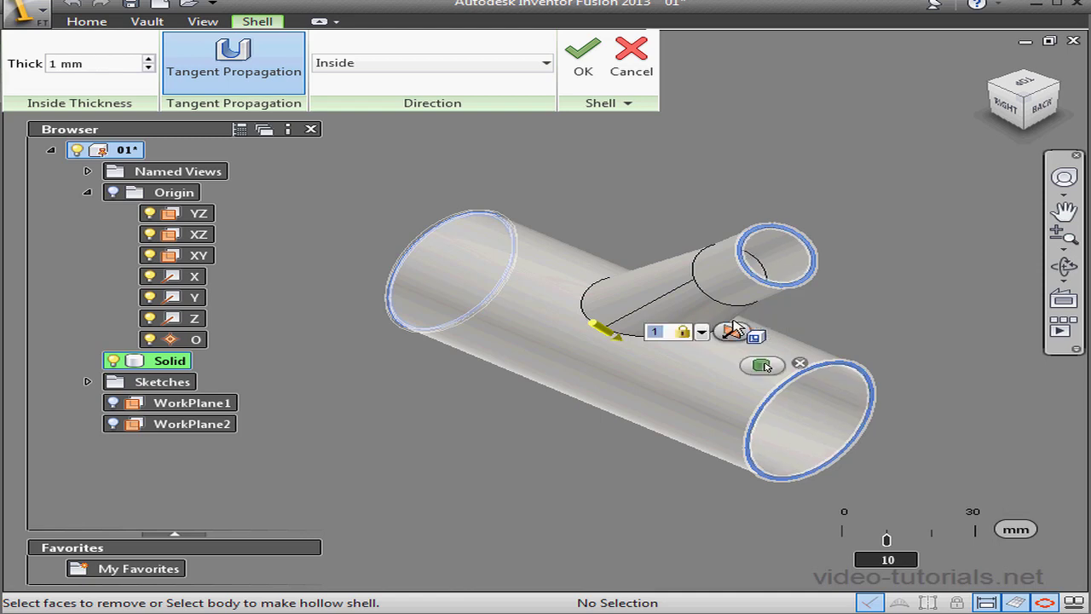
{"action": "left_click", "coordinate": [733, 330]}
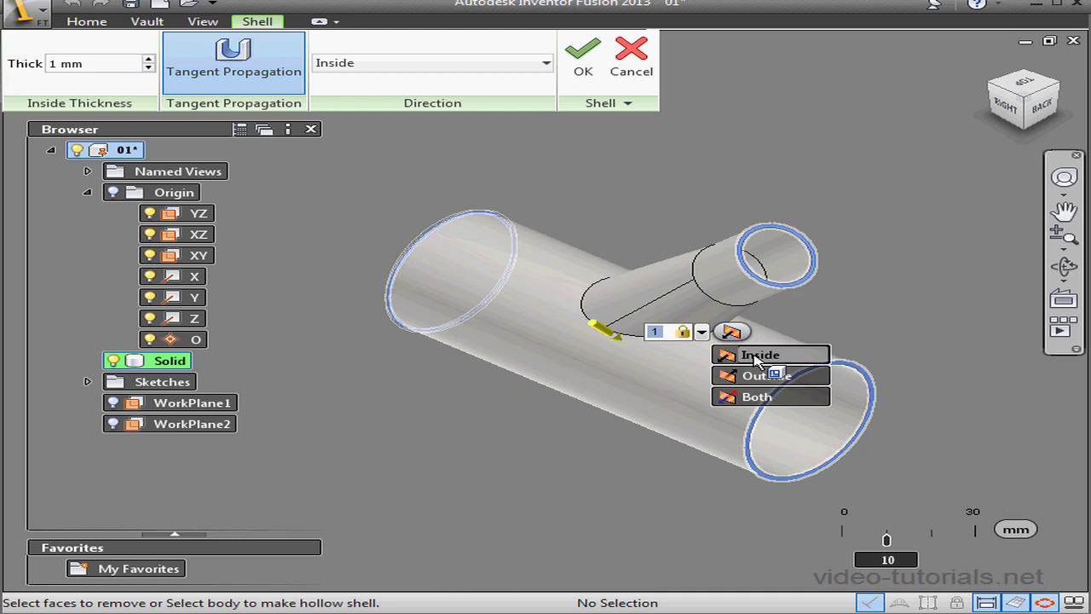
{"action": "left_click", "coordinate": [755, 357]}
{"action": "left_click", "coordinate": [583, 60]}
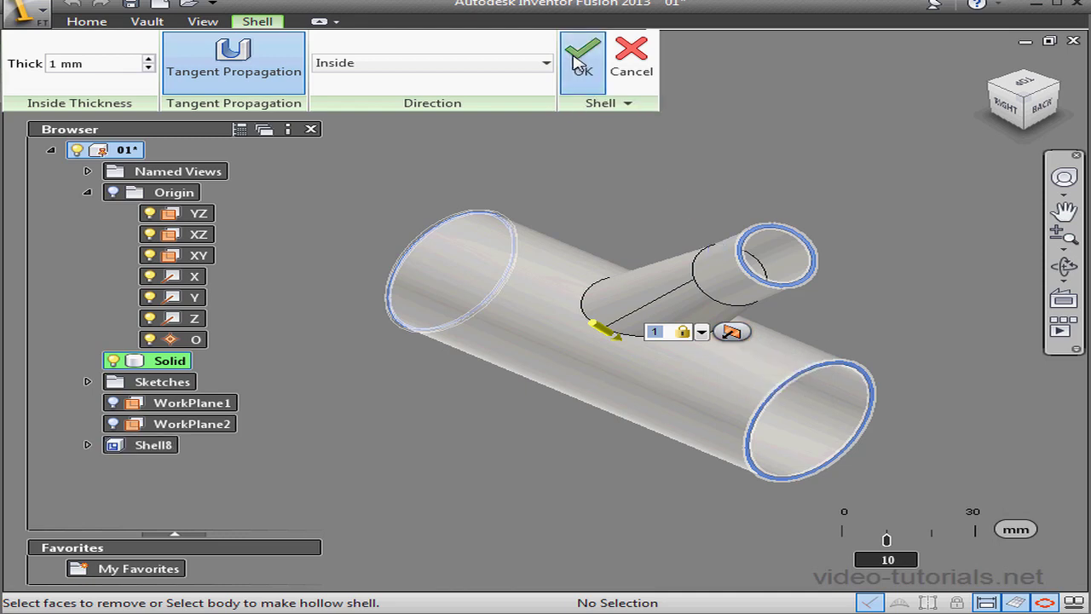
{"action": "left_click", "coordinate": [985, 67]}
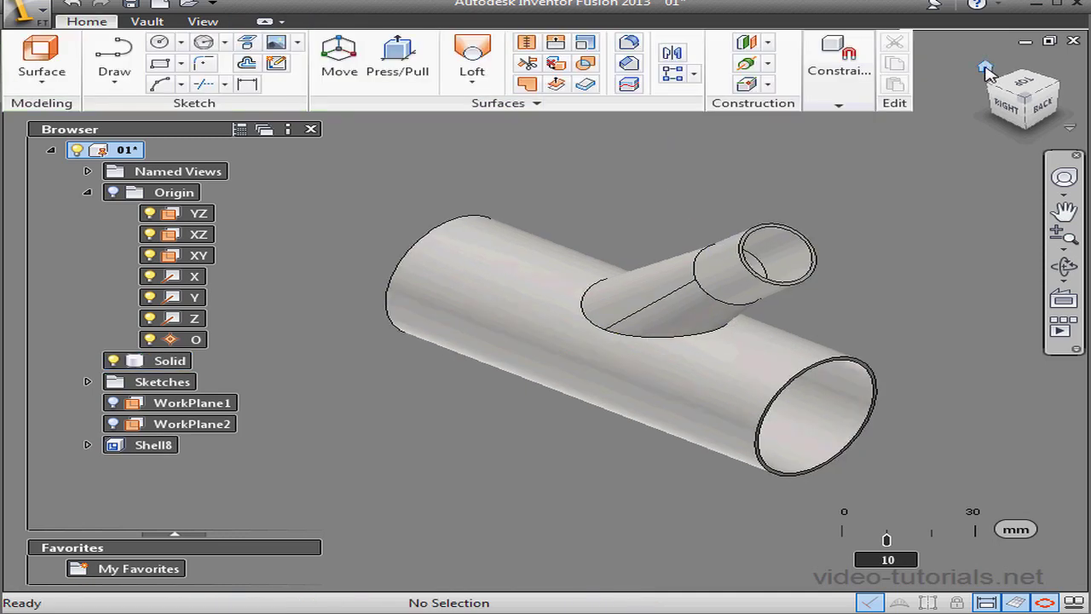
{"action": "left_click", "coordinate": [859, 104]}
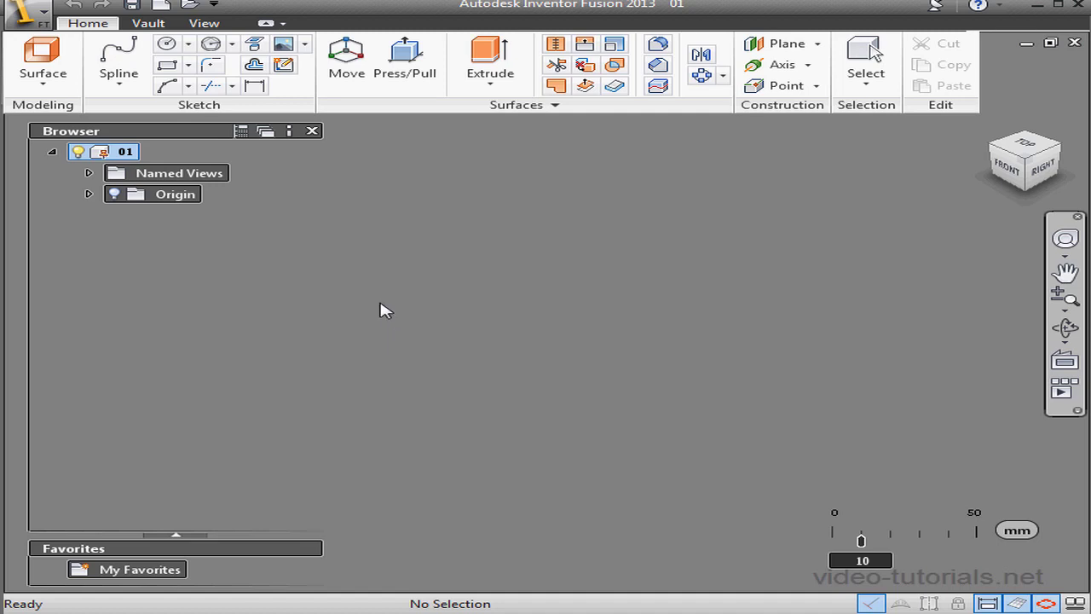
- Sketch a circle centred on the origin on the XZ plane, hiding the origin geometry, and finish the sketch
{"action": "left_click", "coordinate": [89, 194]}
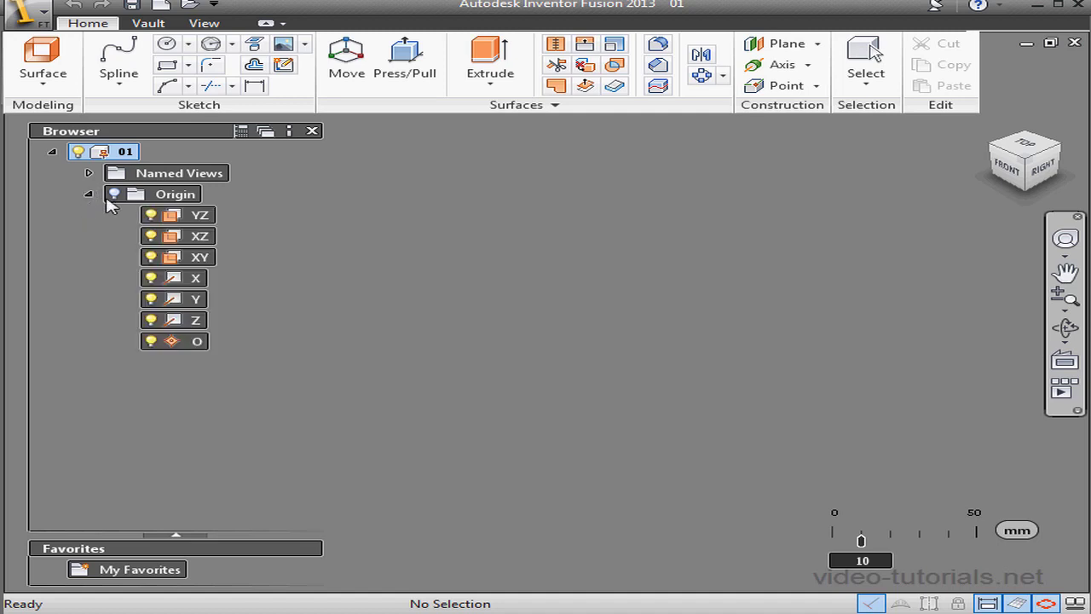
{"action": "left_click", "coordinate": [115, 195]}
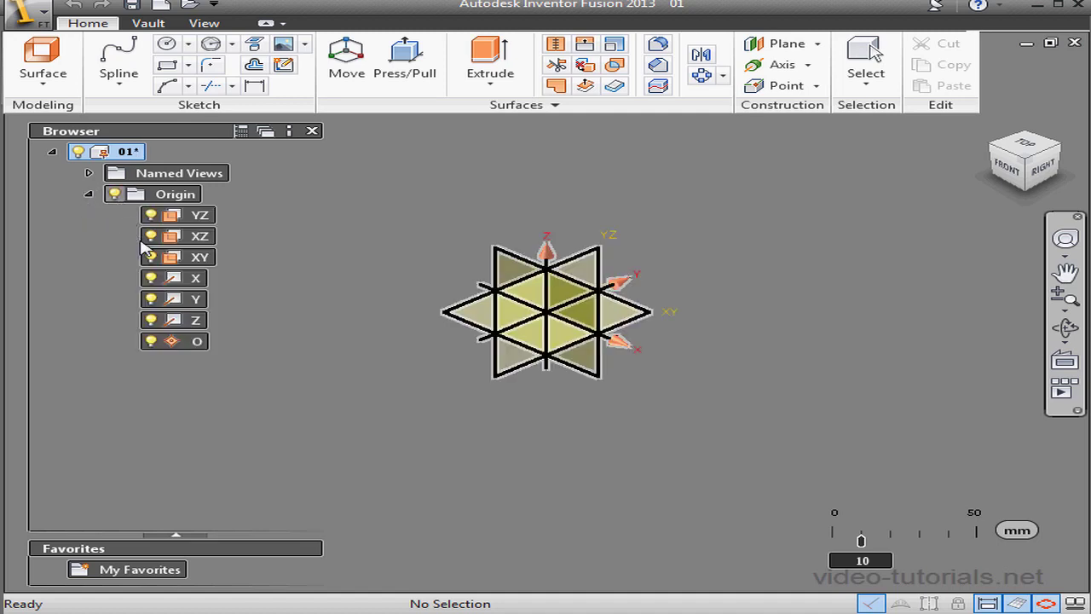
{"action": "right_click", "coordinate": [203, 240]}
{"action": "left_click", "coordinate": [264, 265]}
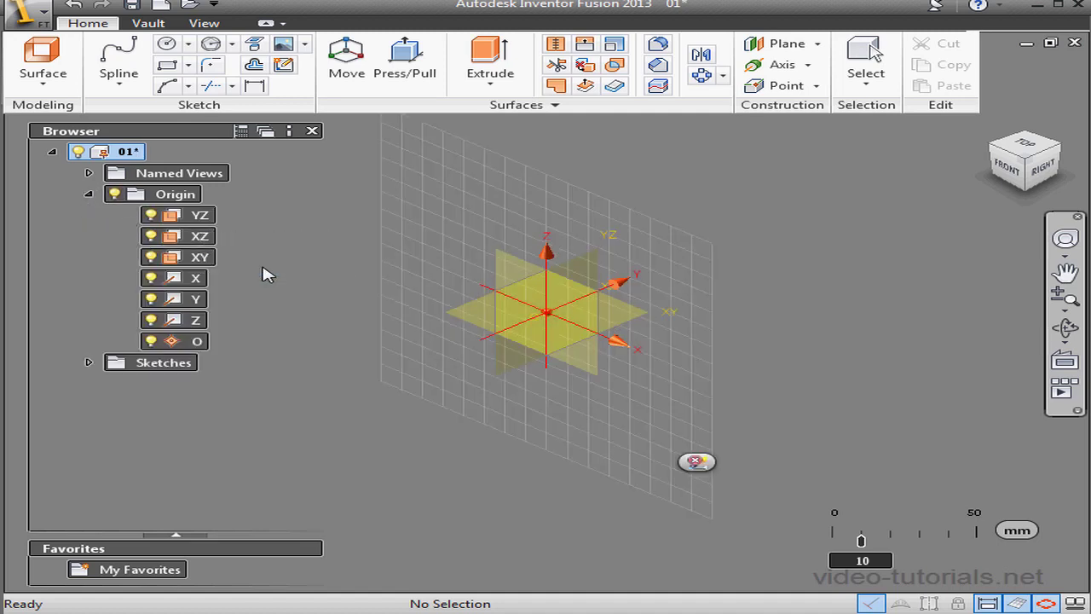
{"action": "left_click", "coordinate": [116, 194]}
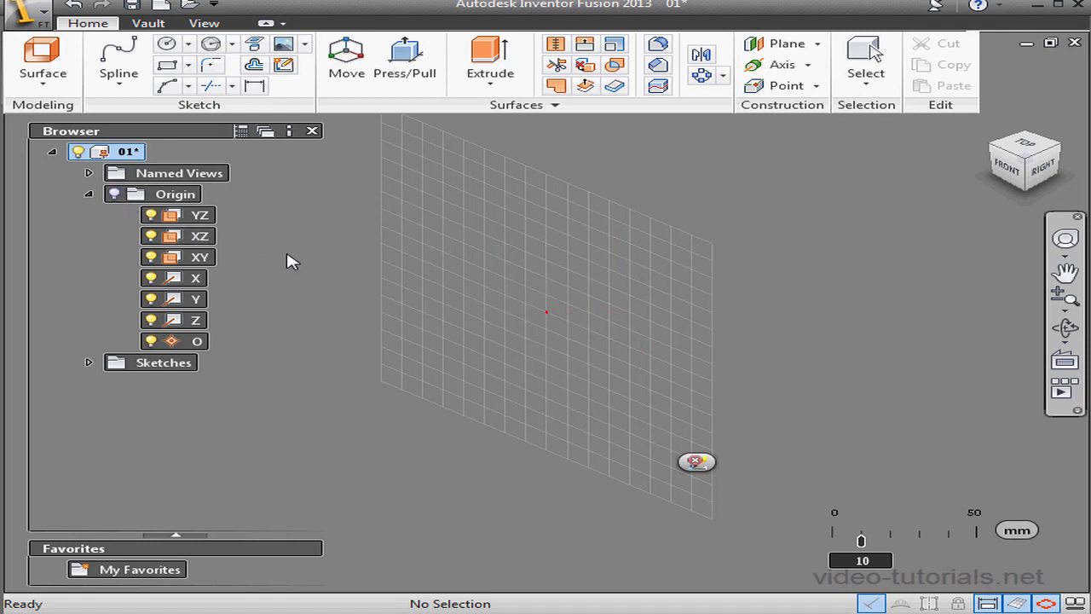
{"action": "left_click", "coordinate": [167, 44]}
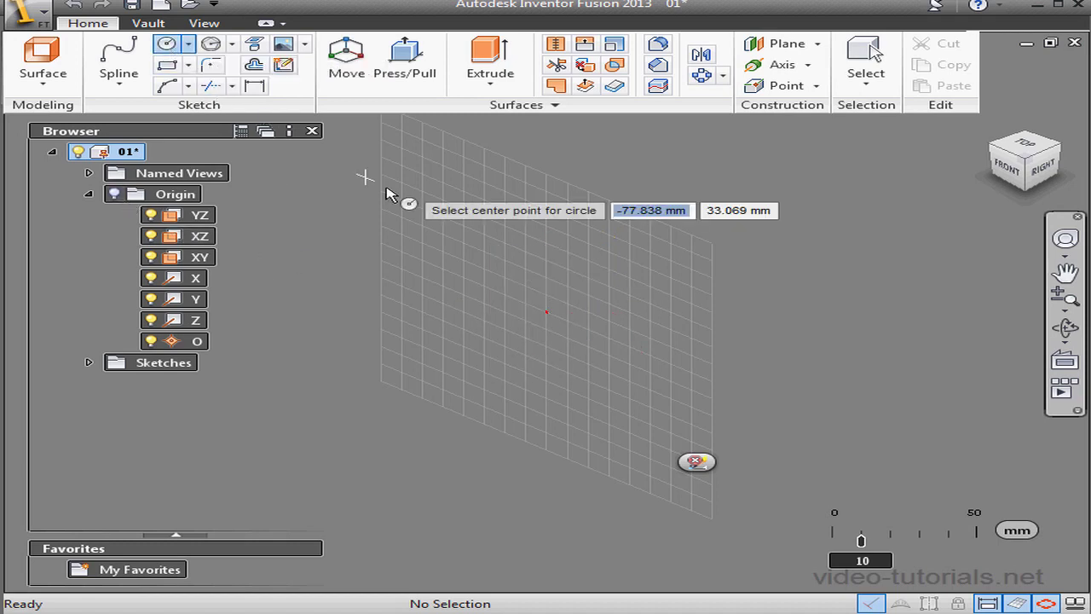
{"action": "left_click", "coordinate": [547, 312]}
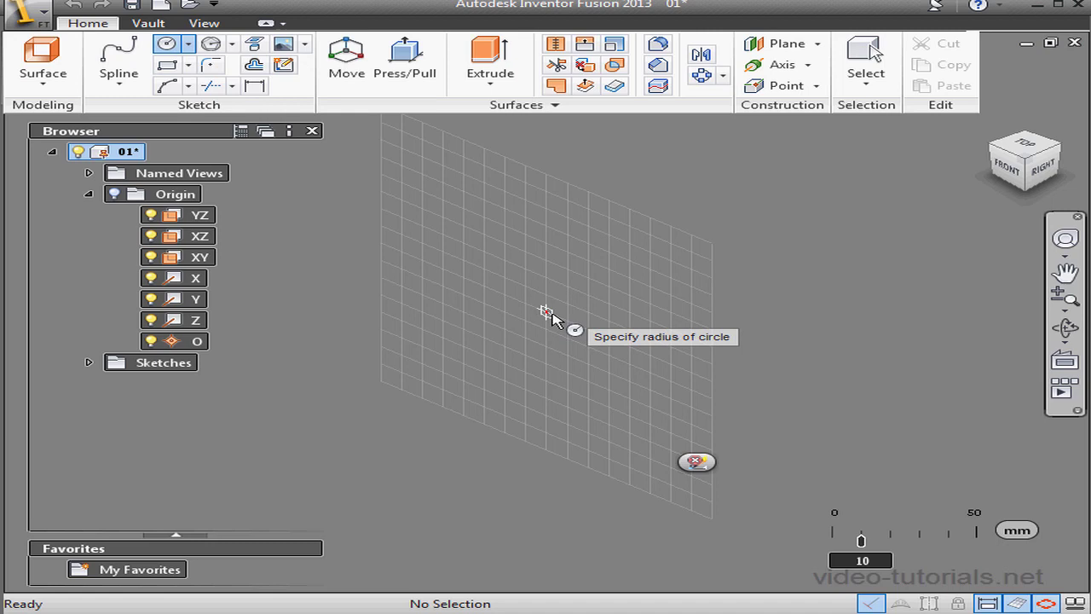
{"action": "left_click", "coordinate": [609, 337]}
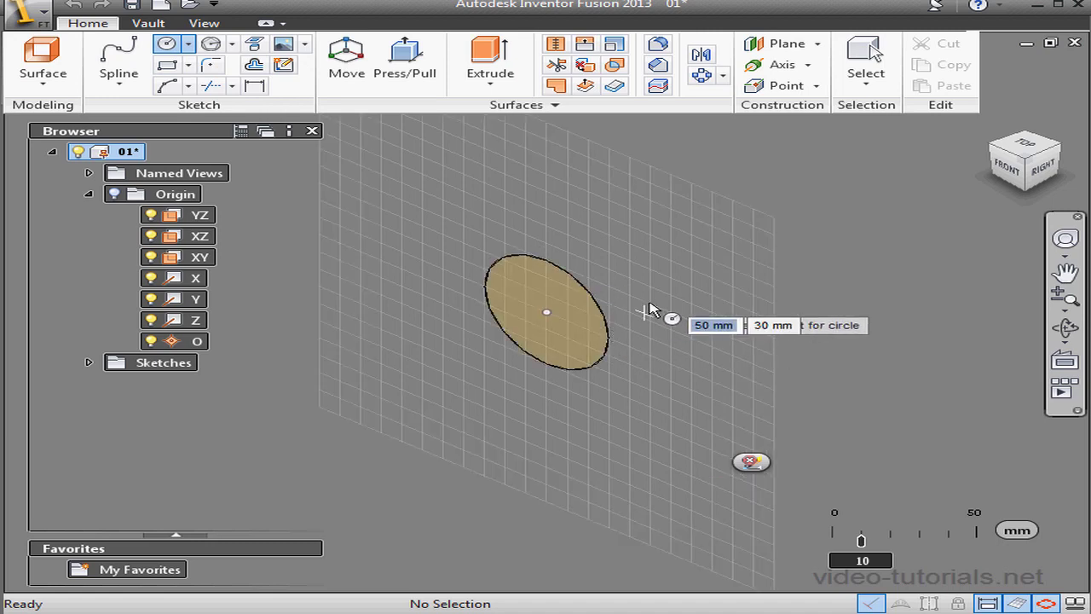
{"action": "left_click", "coordinate": [762, 464]}
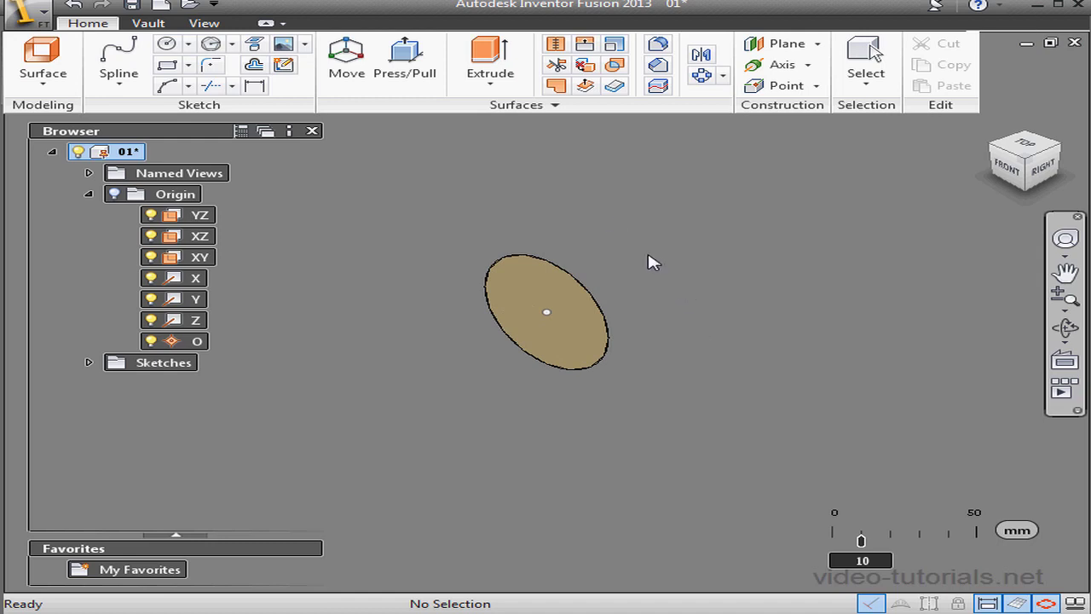
- Extrude the circle as a new surface with a distance of -80 mm in one direction
{"action": "left_click", "coordinate": [502, 87]}
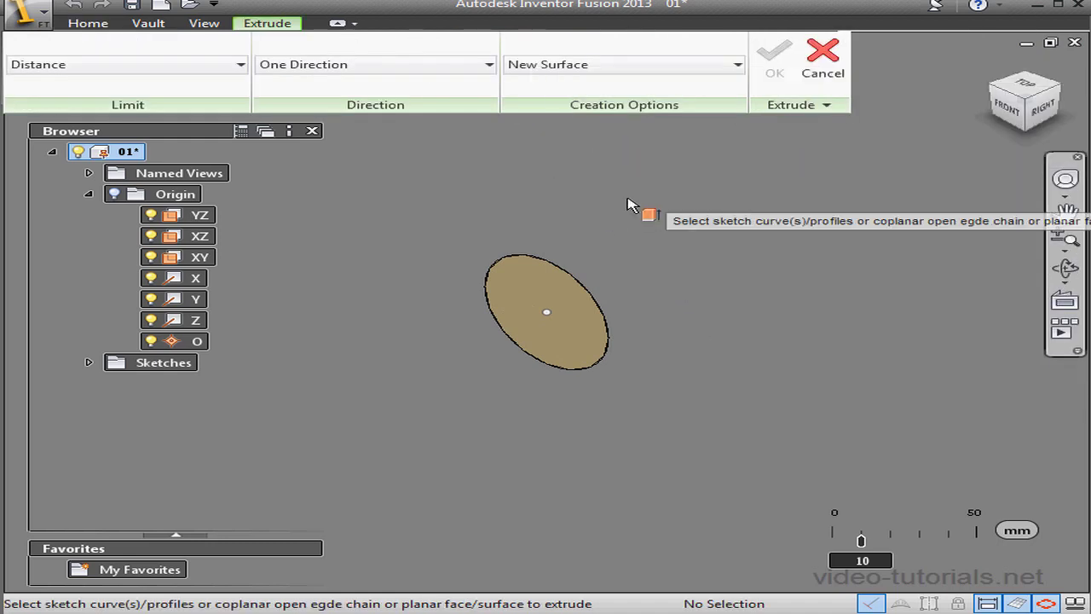
{"action": "left_click", "coordinate": [601, 311]}
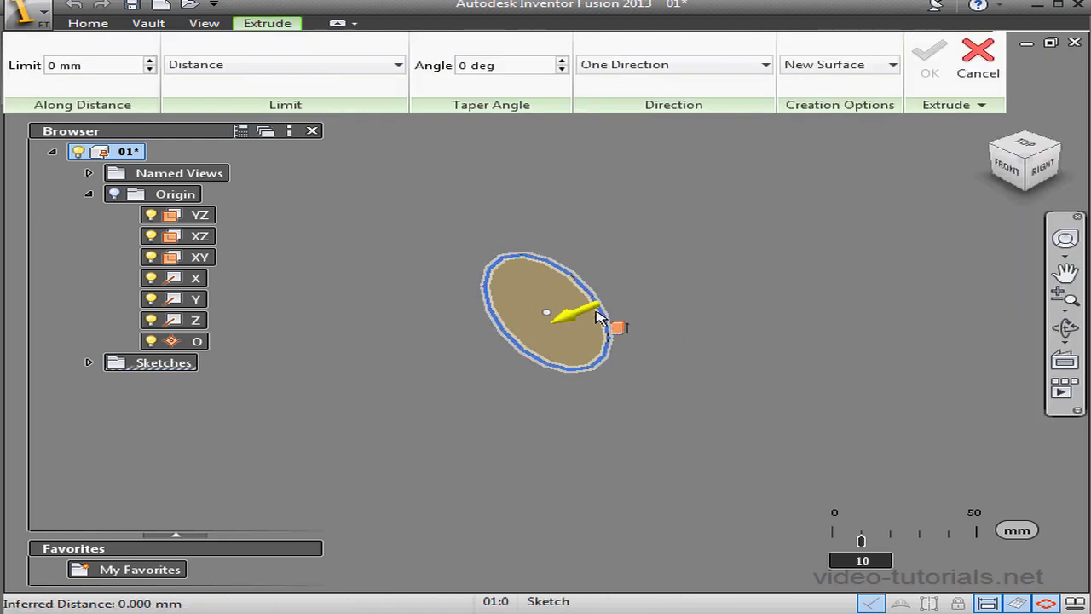
{"action": "left_click_drag", "start_coordinate": [597, 317], "coordinate": [751, 265]}
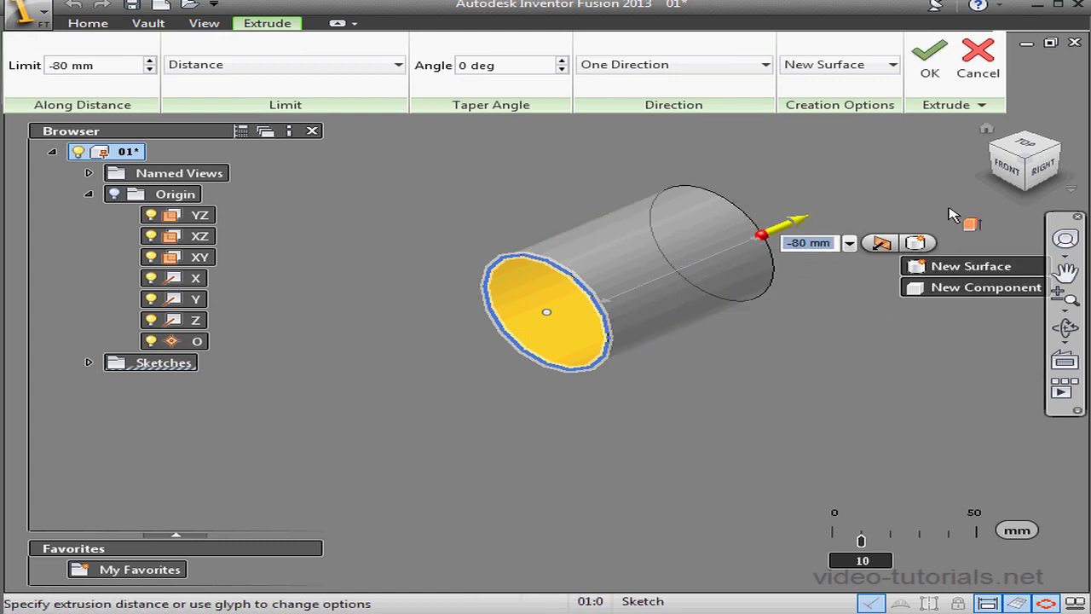
{"action": "left_click", "coordinate": [930, 61]}
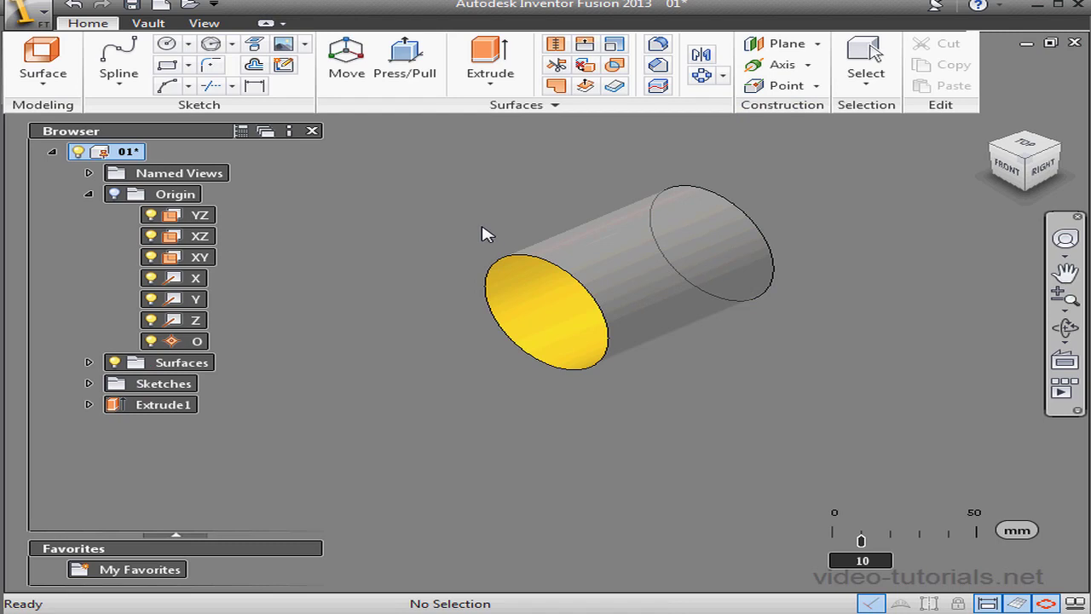
- Create a work plane offset 40 mm from the XZ plane, cutting across the tube surface
{"action": "left_click", "coordinate": [776, 43]}
{"action": "left_click", "coordinate": [198, 236]}
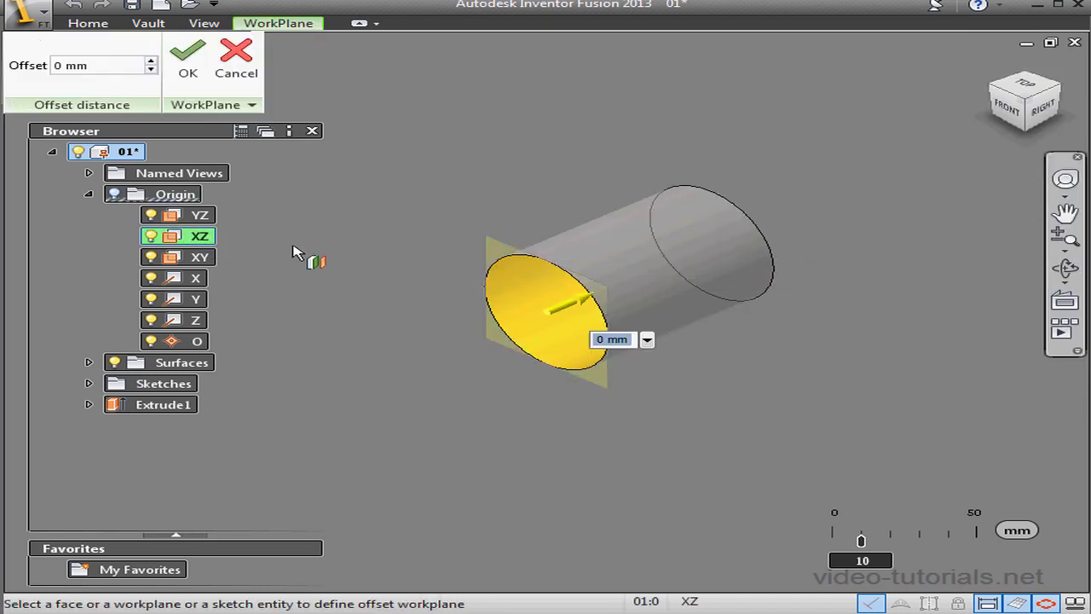
{"action": "left_click_drag", "start_coordinate": [590, 302], "coordinate": [675, 287]}
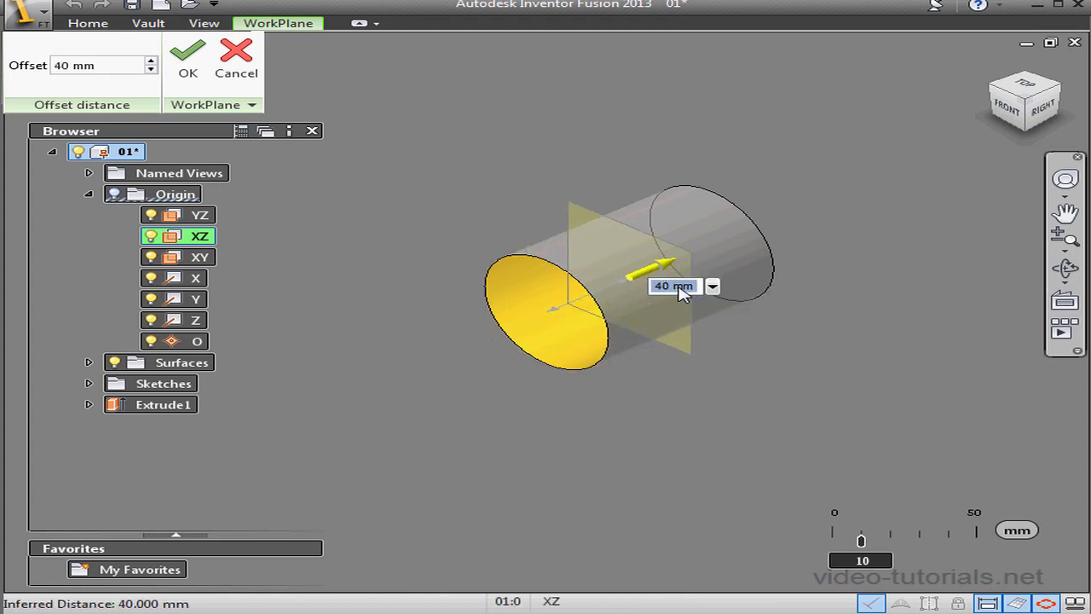
{"action": "left_click", "coordinate": [187, 61]}
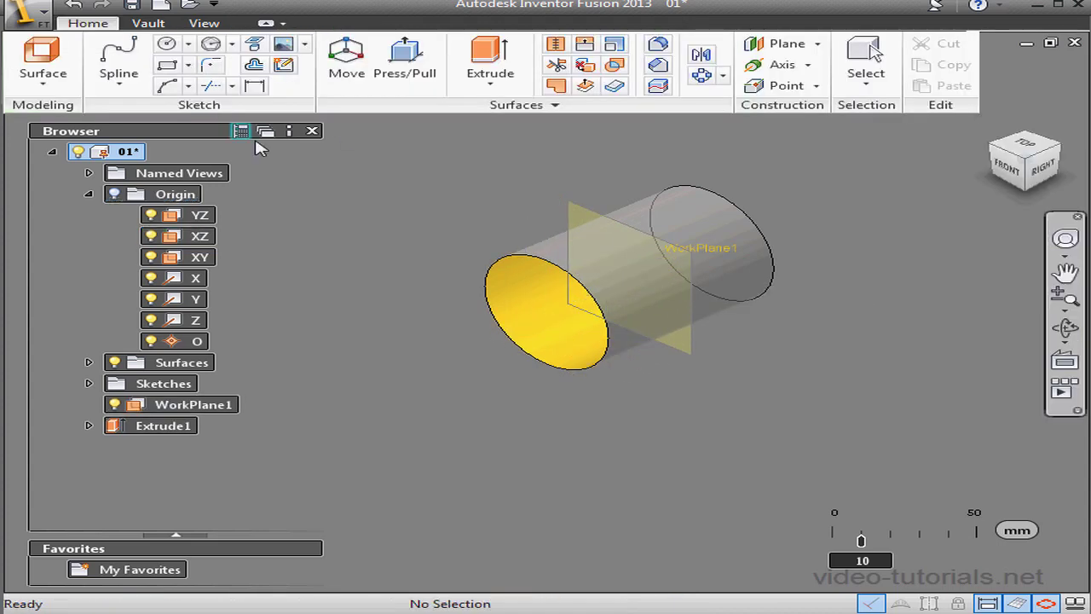
- Trim away the front portion of the tube surface using the offset work plane, and hide that plane
{"action": "left_click", "coordinate": [556, 65]}
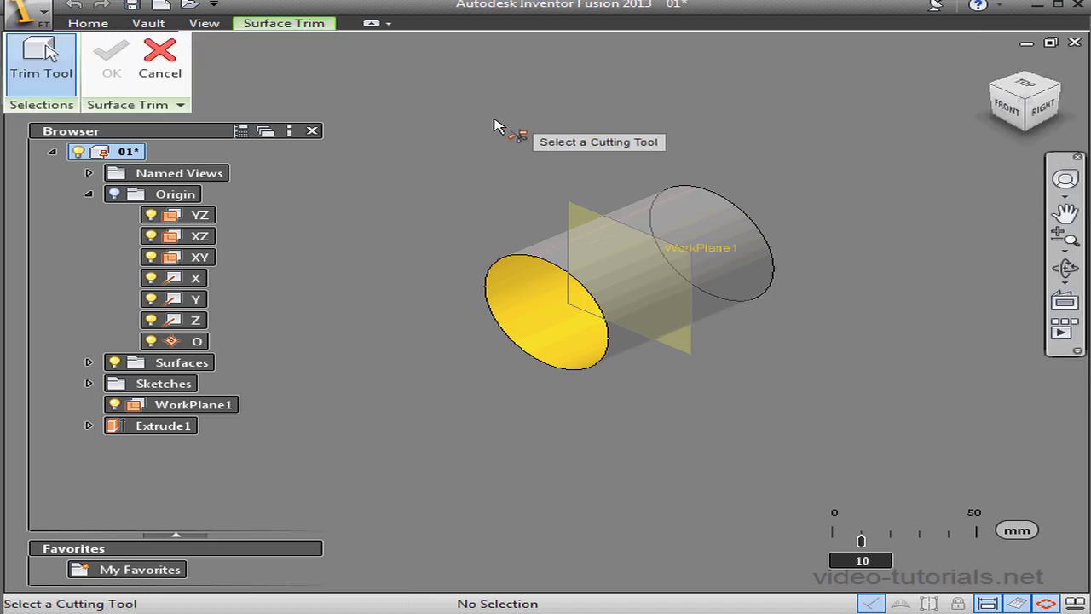
{"action": "left_click", "coordinate": [571, 213]}
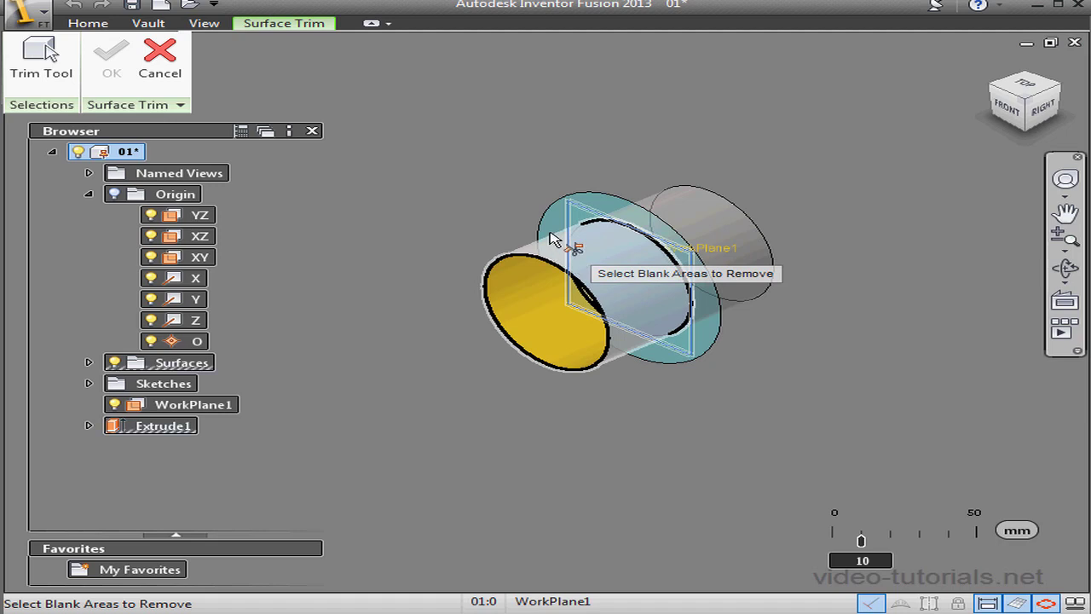
{"action": "left_click", "coordinate": [574, 245]}
{"action": "left_click", "coordinate": [111, 60]}
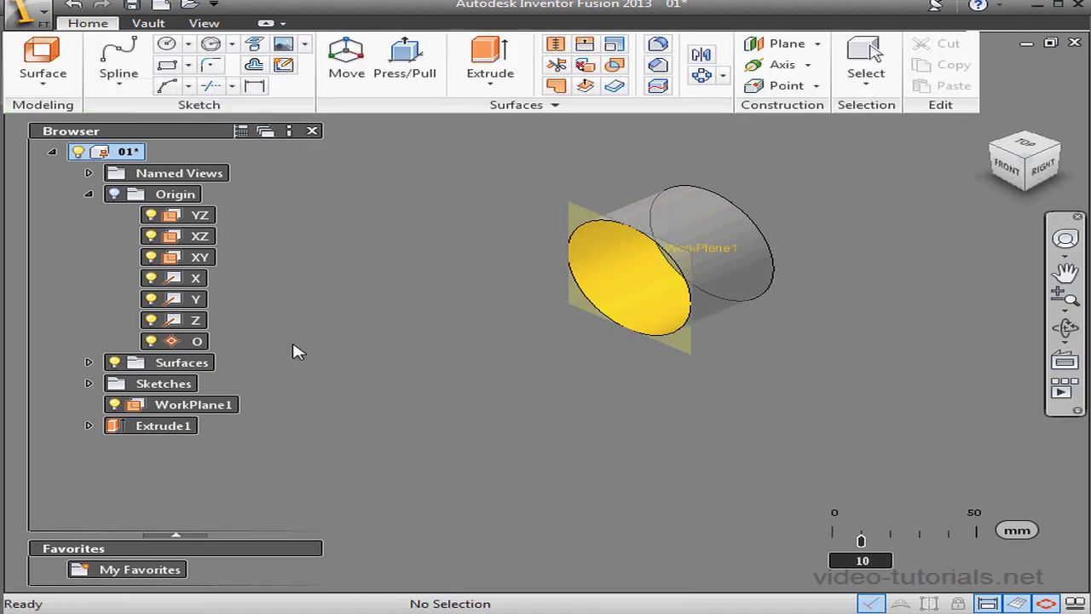
{"action": "left_click", "coordinate": [116, 406]}
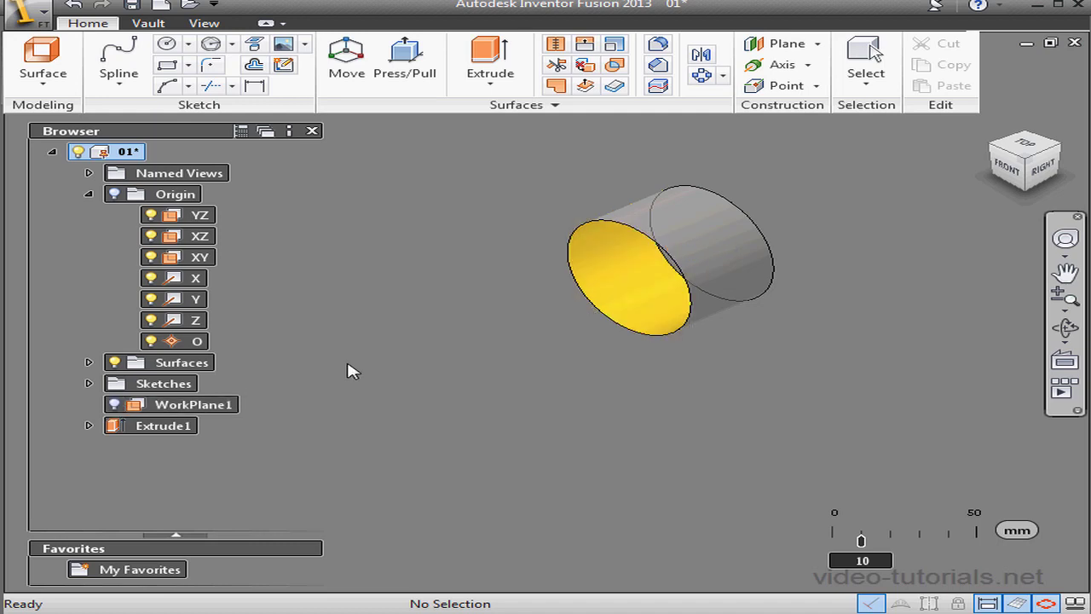
- Create a work plane offset 20 mm from the YZ plane
{"action": "left_click", "coordinate": [797, 43]}
{"action": "left_click", "coordinate": [200, 218]}
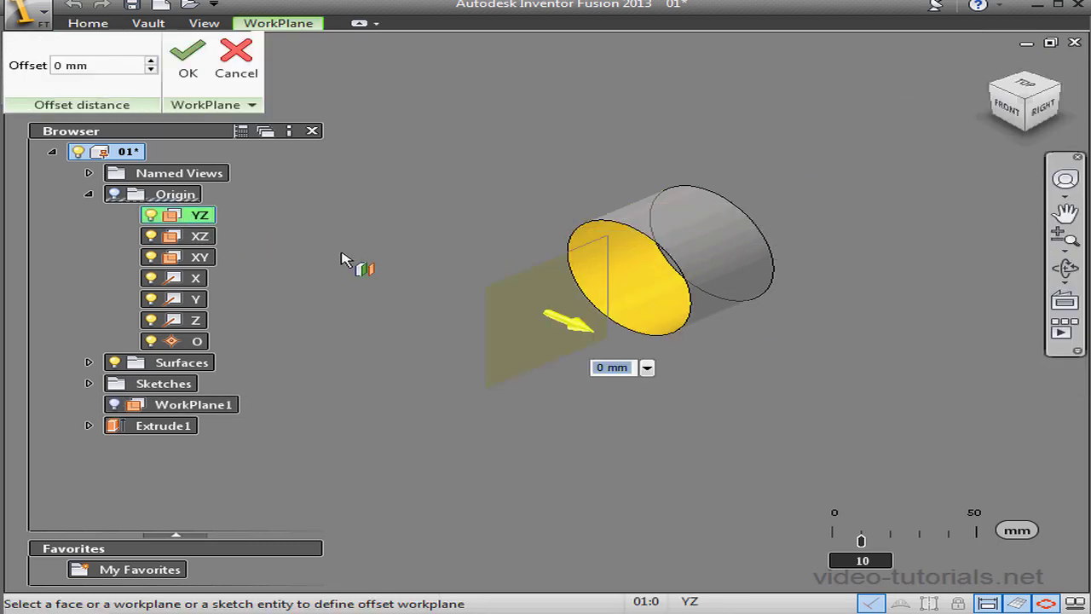
{"action": "left_click_drag", "start_coordinate": [577, 321], "coordinate": [631, 348]}
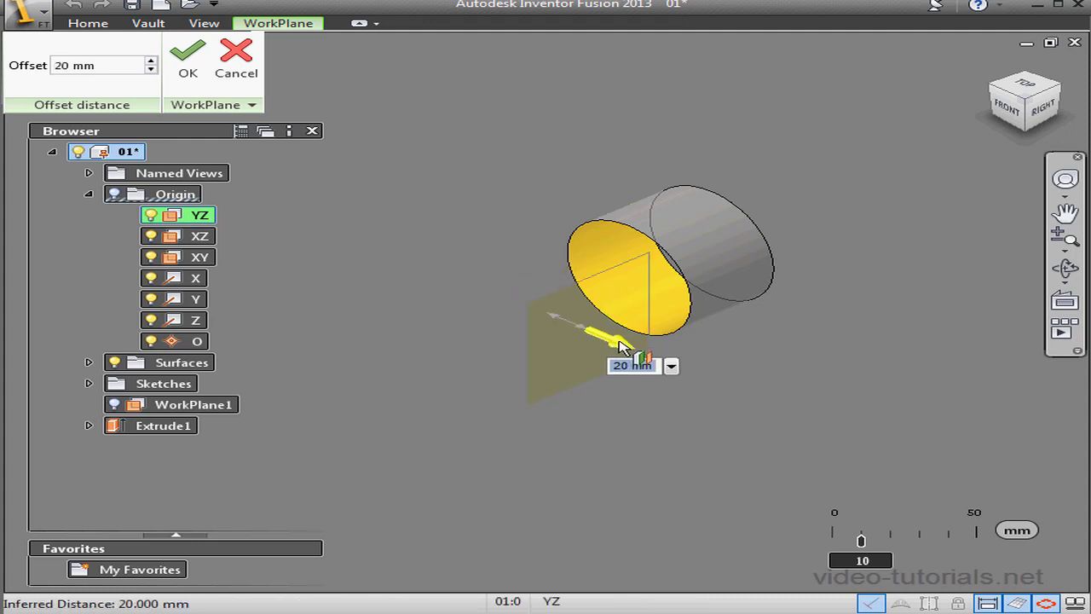
{"action": "left_click", "coordinate": [187, 68]}
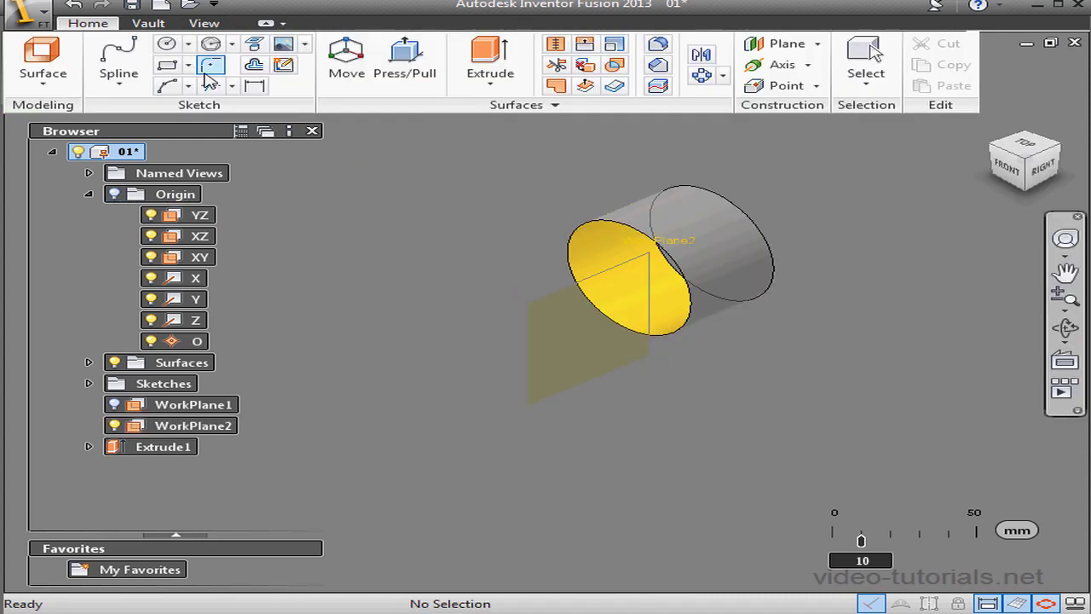
- Create a second work plane offset -20 mm from the YZ plane, on the opposite side of the origin
{"action": "left_click", "coordinate": [797, 44]}
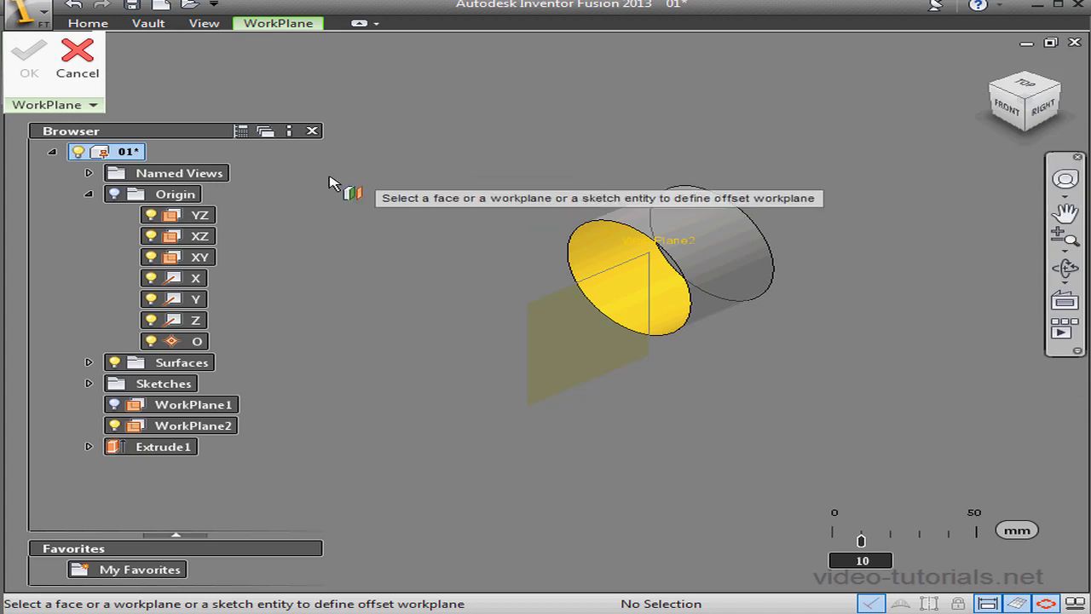
{"action": "left_click", "coordinate": [209, 215]}
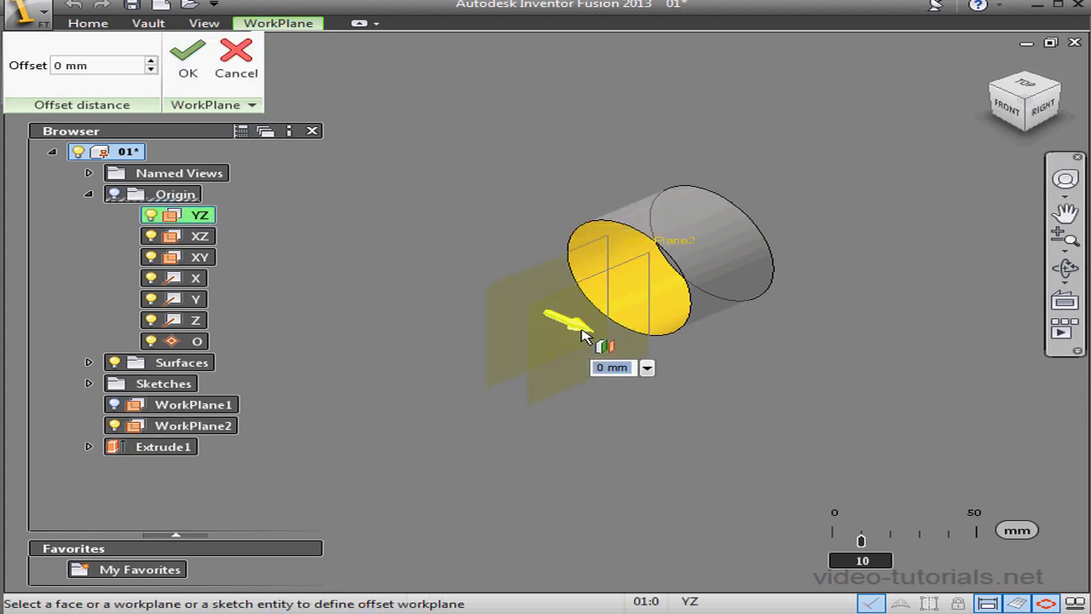
{"action": "left_click_drag", "start_coordinate": [583, 338], "coordinate": [509, 305]}
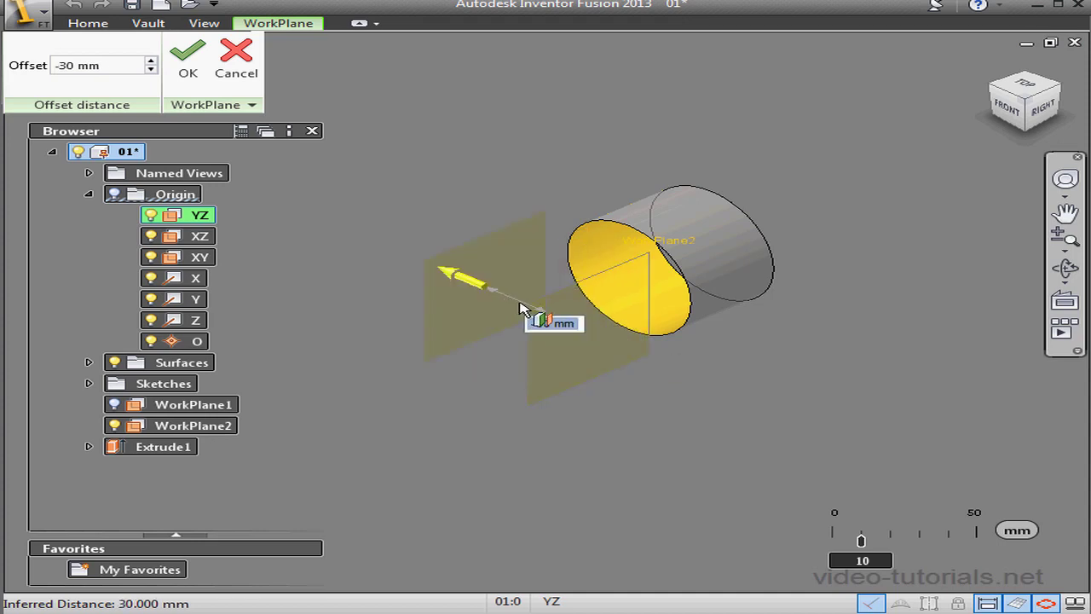
{"action": "left_click_drag", "start_coordinate": [524, 309], "coordinate": [532, 301]}
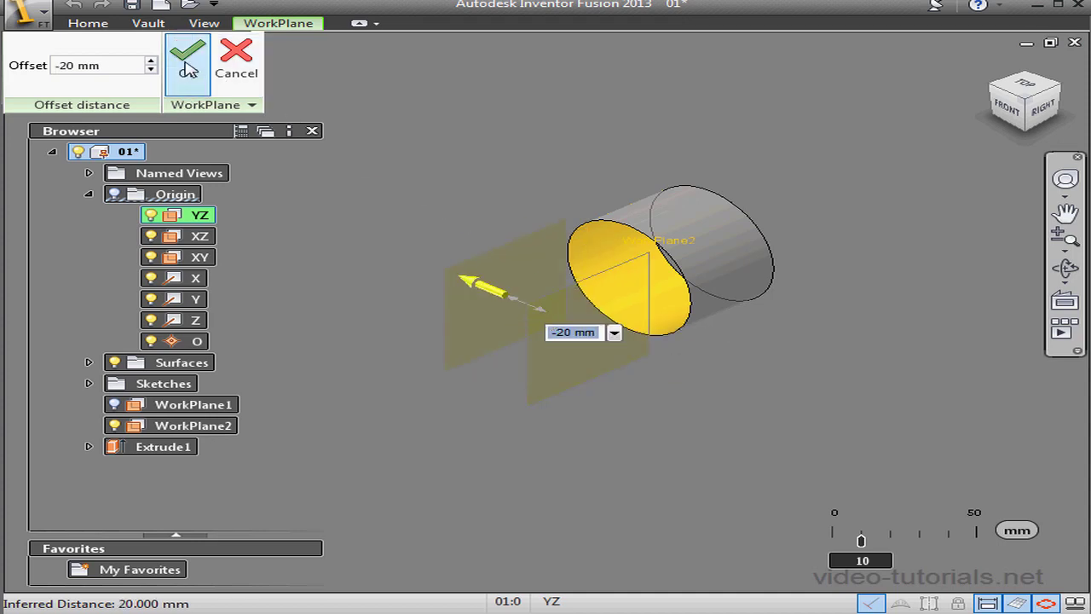
{"action": "left_click", "coordinate": [188, 66]}
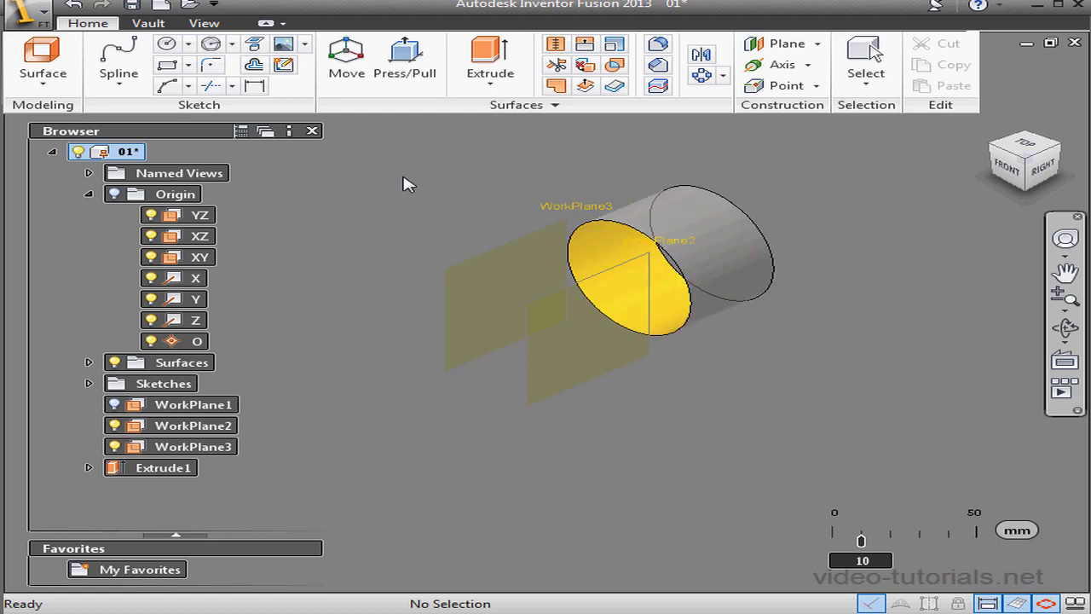
- Split the tube surface using both YZ-offset work planes as splitting tools
{"action": "right_click", "coordinate": [308, 202]}
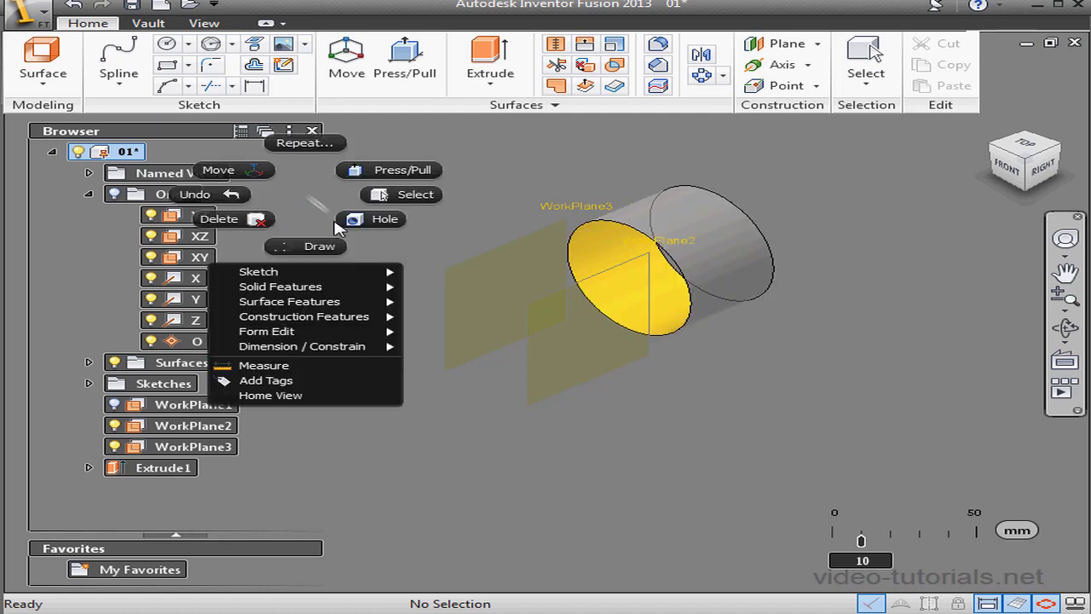
{"action": "mouse_move", "coordinate": [346, 290]}
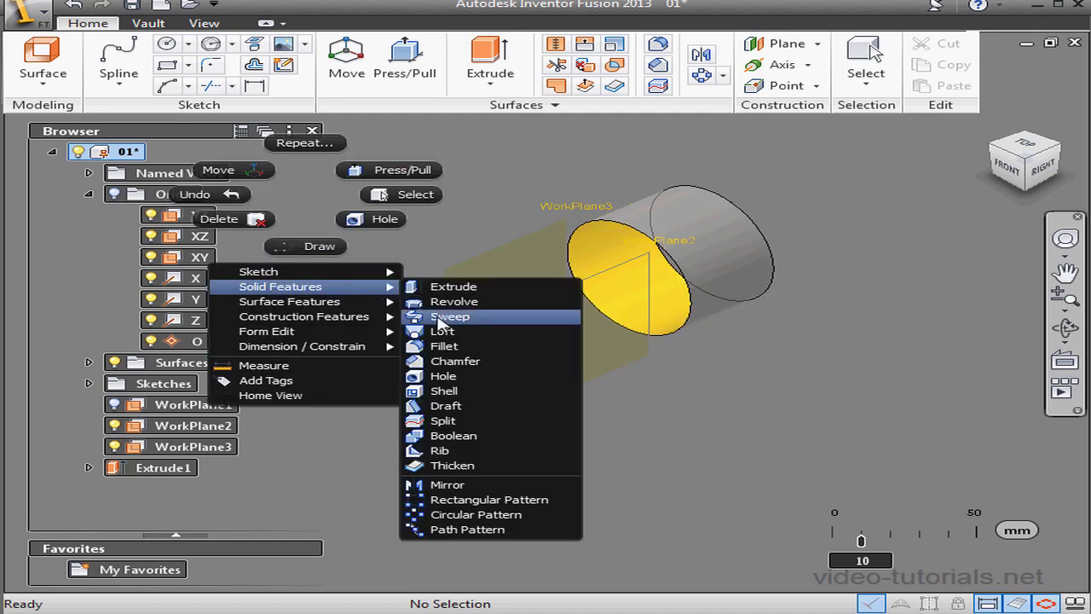
{"action": "left_click", "coordinate": [474, 420]}
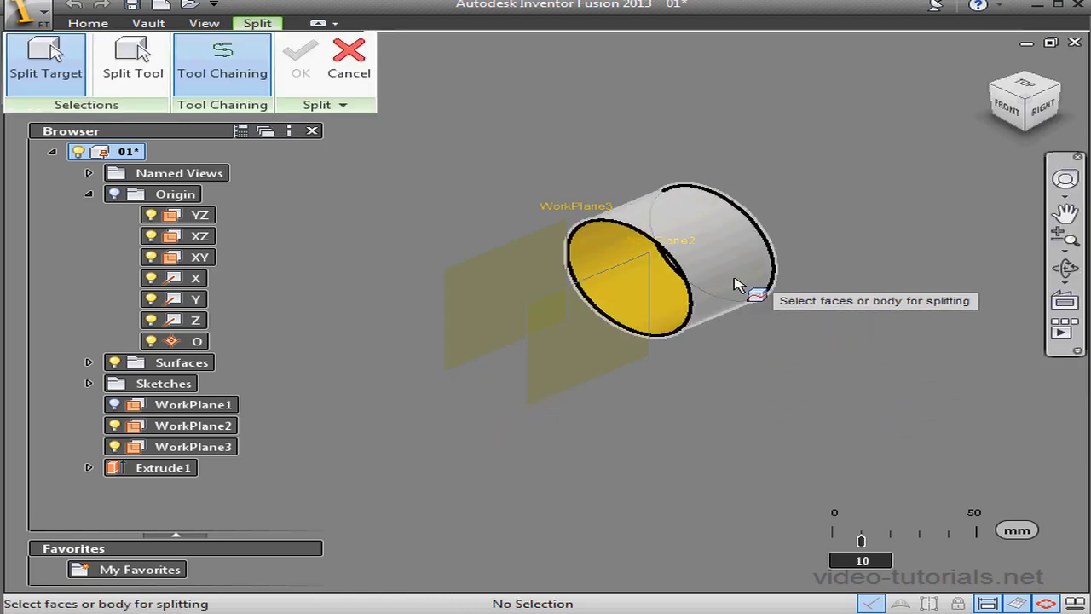
{"action": "left_click", "coordinate": [750, 245]}
{"action": "left_click", "coordinate": [132, 59]}
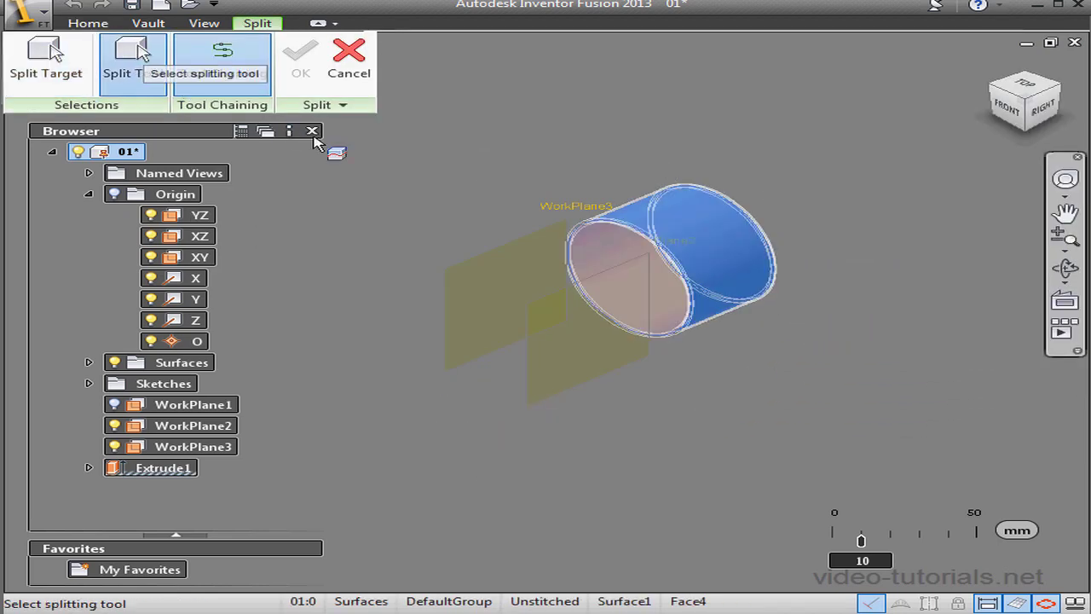
{"action": "left_click", "coordinate": [477, 270]}
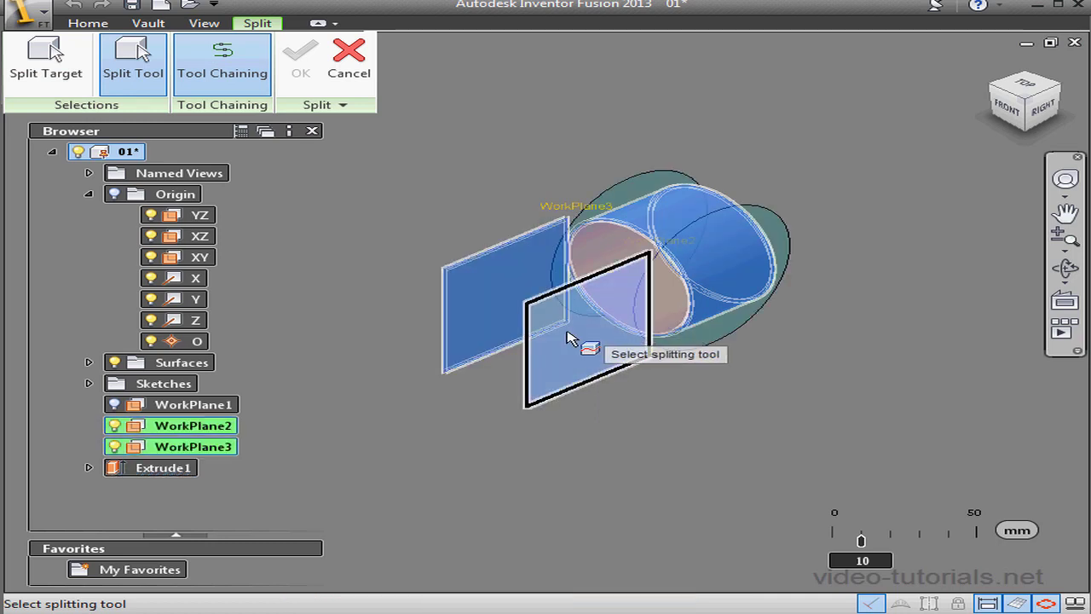
{"action": "left_click", "coordinate": [569, 338]}
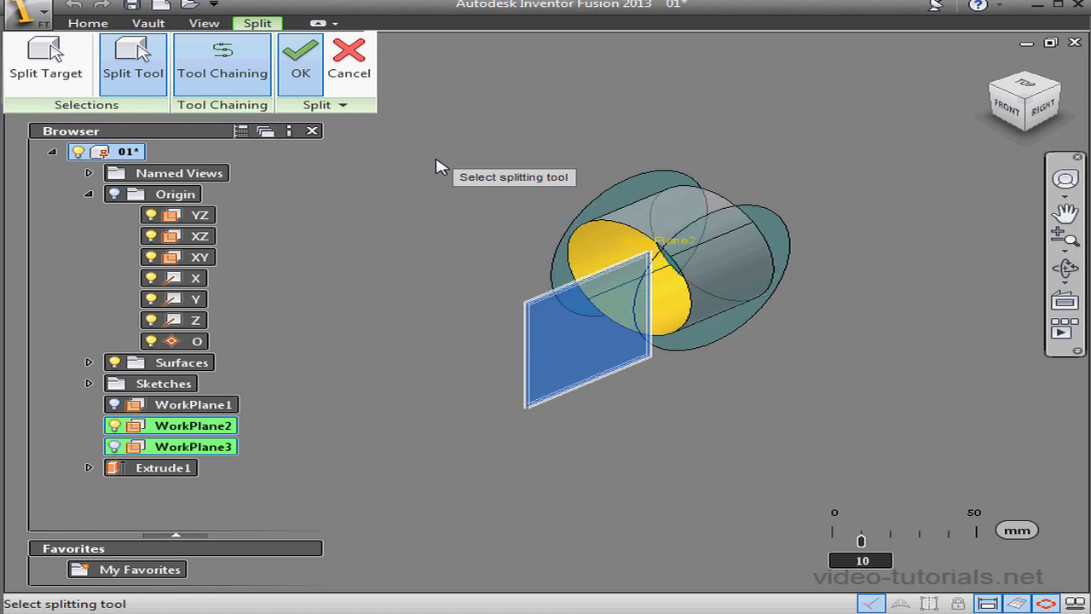
{"action": "key", "text": "Return"}
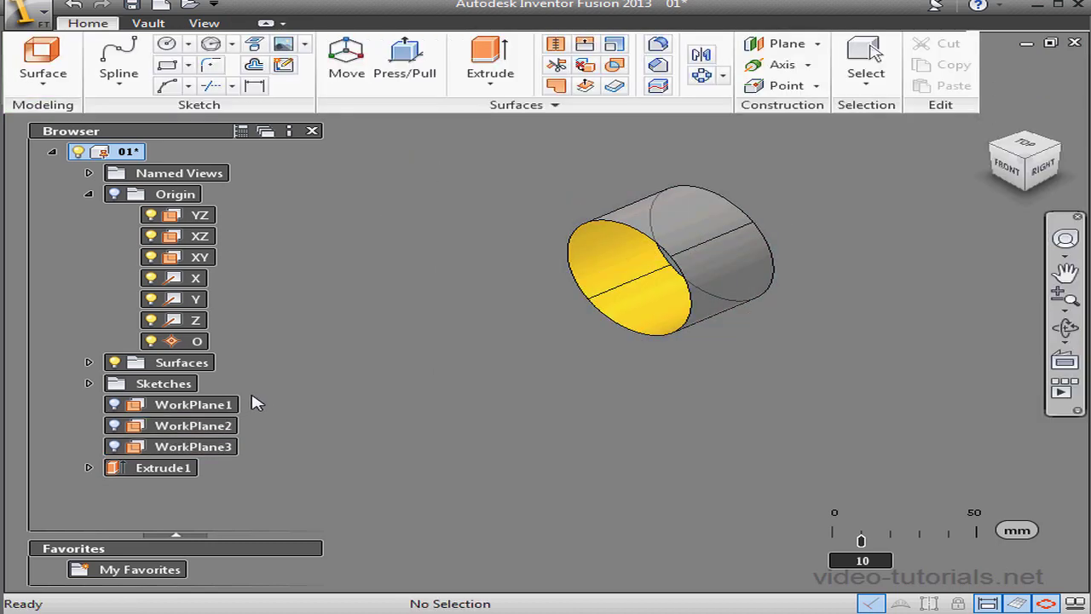
- Pattern the split tube surface circularly about the X axis as a full rotation with 4 instances, and hide the origin geometry
{"action": "left_click", "coordinate": [702, 75]}
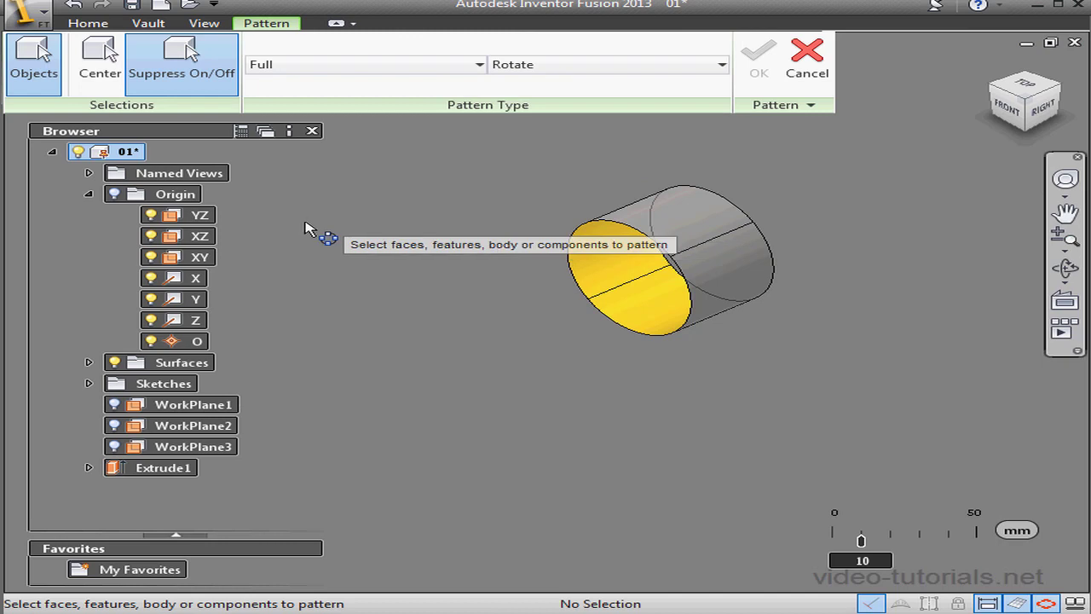
{"action": "left_click", "coordinate": [114, 195]}
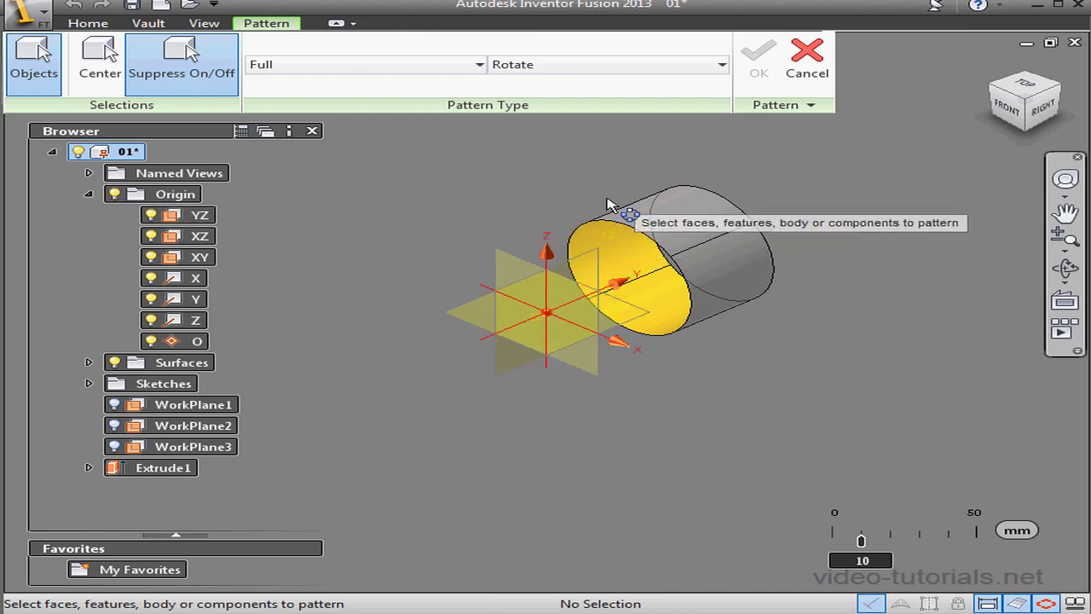
{"action": "left_click", "coordinate": [652, 197]}
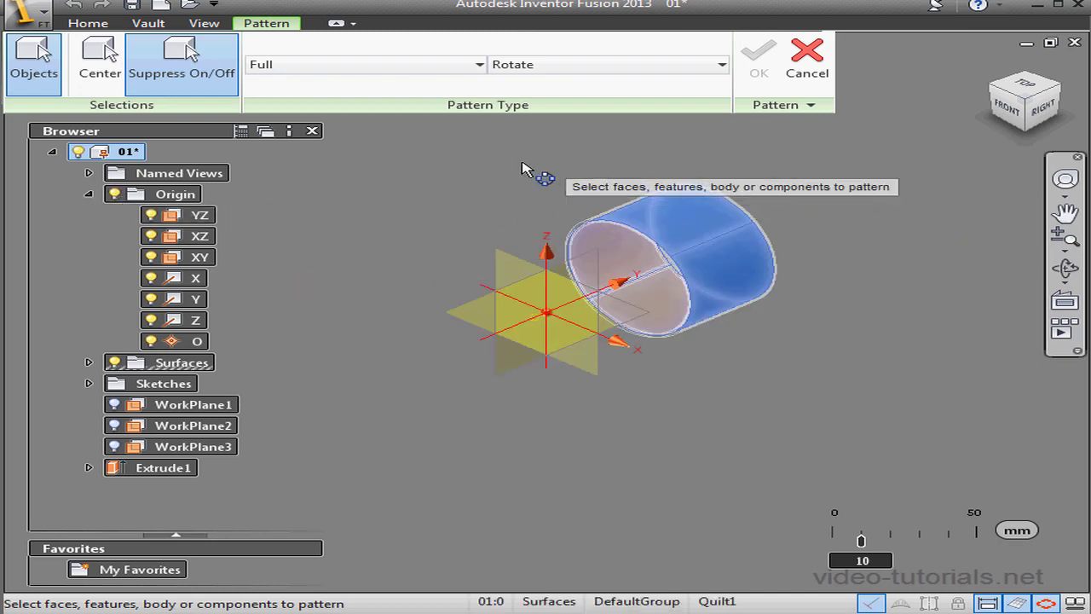
{"action": "left_click", "coordinate": [100, 58]}
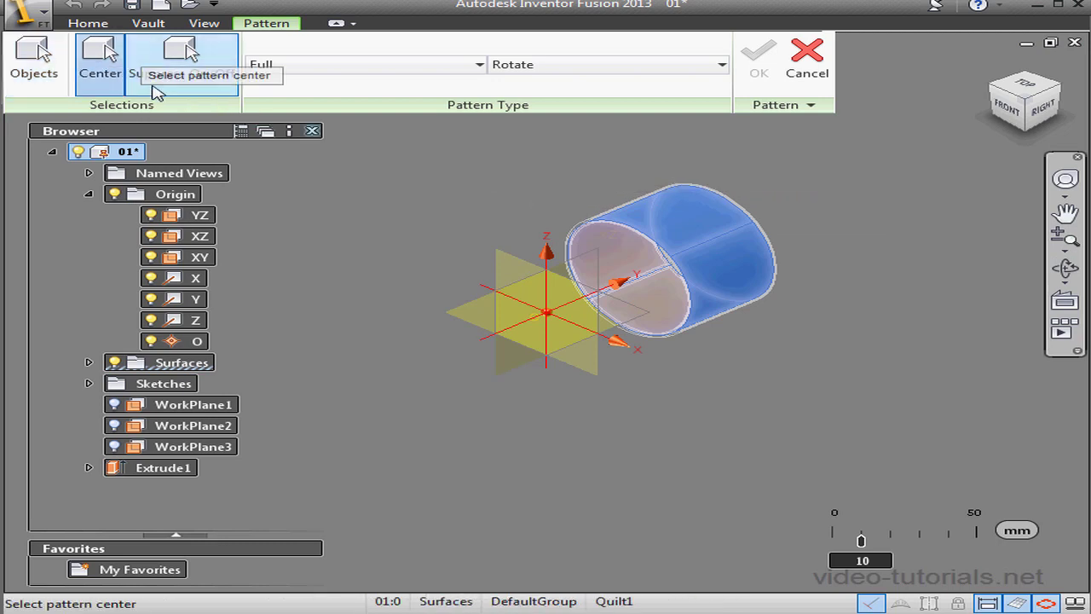
{"action": "left_click", "coordinate": [606, 339]}
{"action": "left_click", "coordinate": [606, 339]}
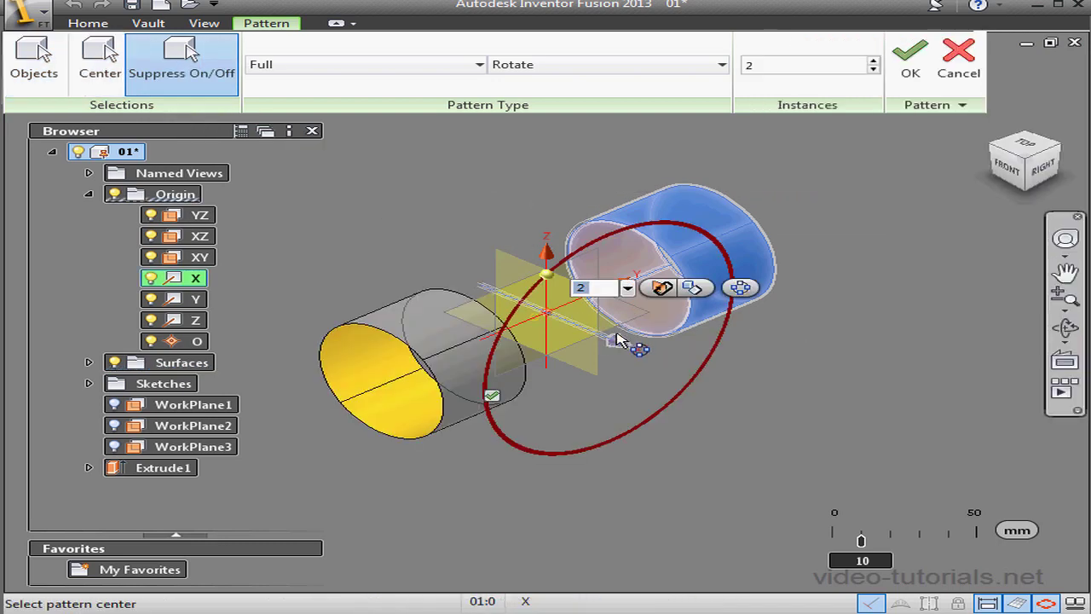
{"action": "left_click", "coordinate": [874, 62]}
{"action": "left_click", "coordinate": [874, 62]}
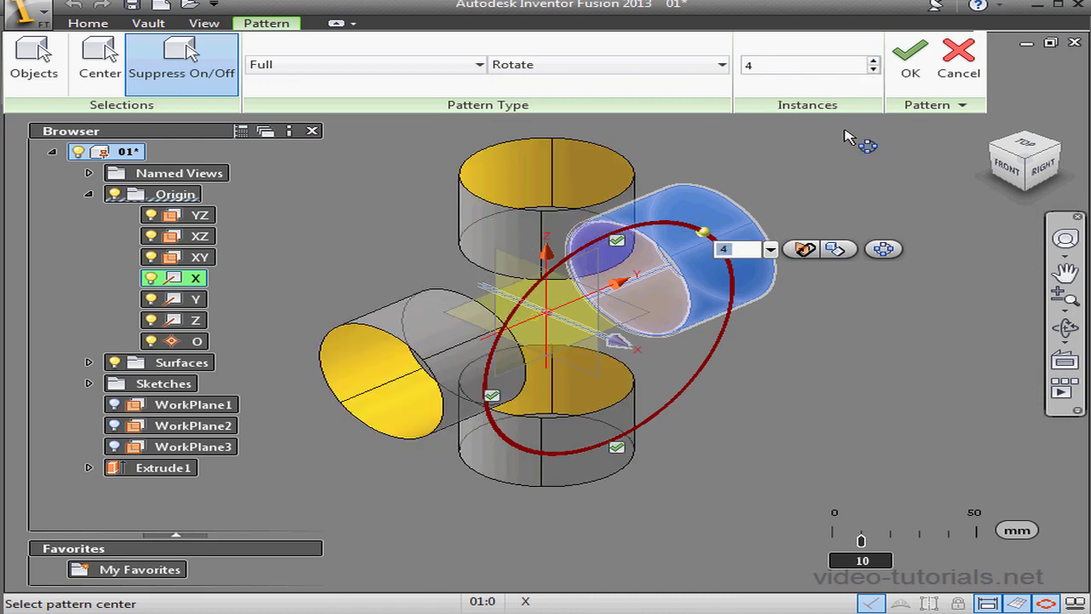
{"action": "left_click", "coordinate": [909, 58]}
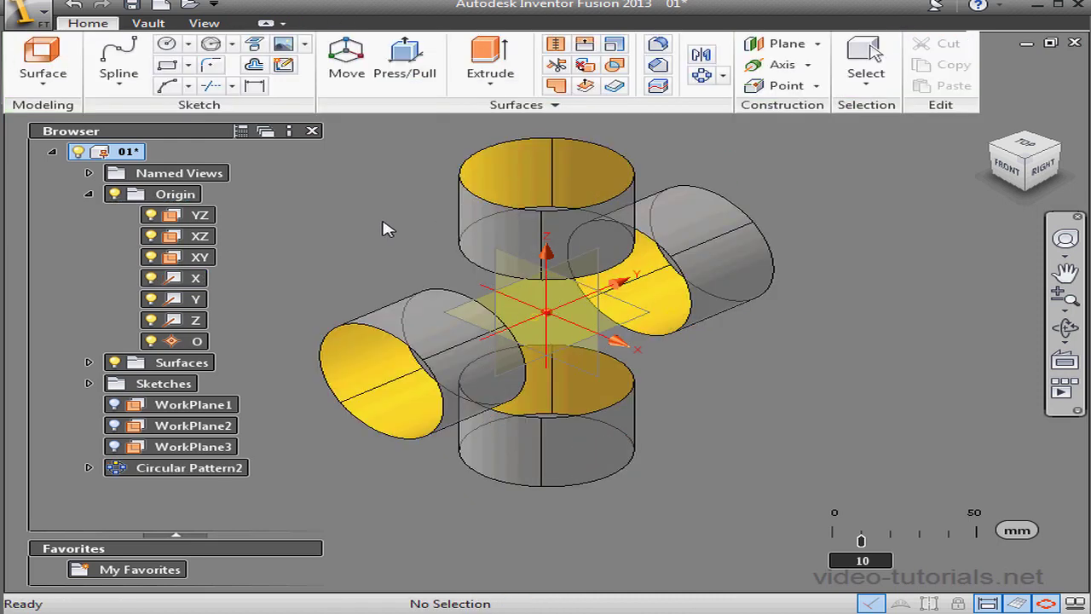
{"action": "left_click", "coordinate": [115, 194]}
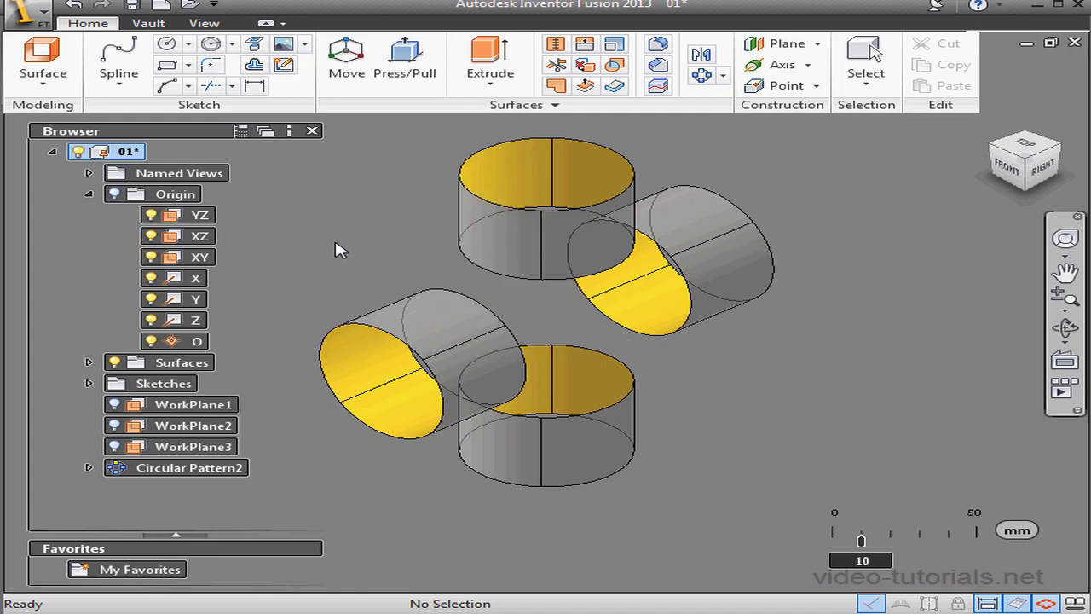
- Start a sketch on the YZ plane and project the inner edge segments of the upper and right-hand tubes onto it
{"action": "right_click", "coordinate": [203, 220]}
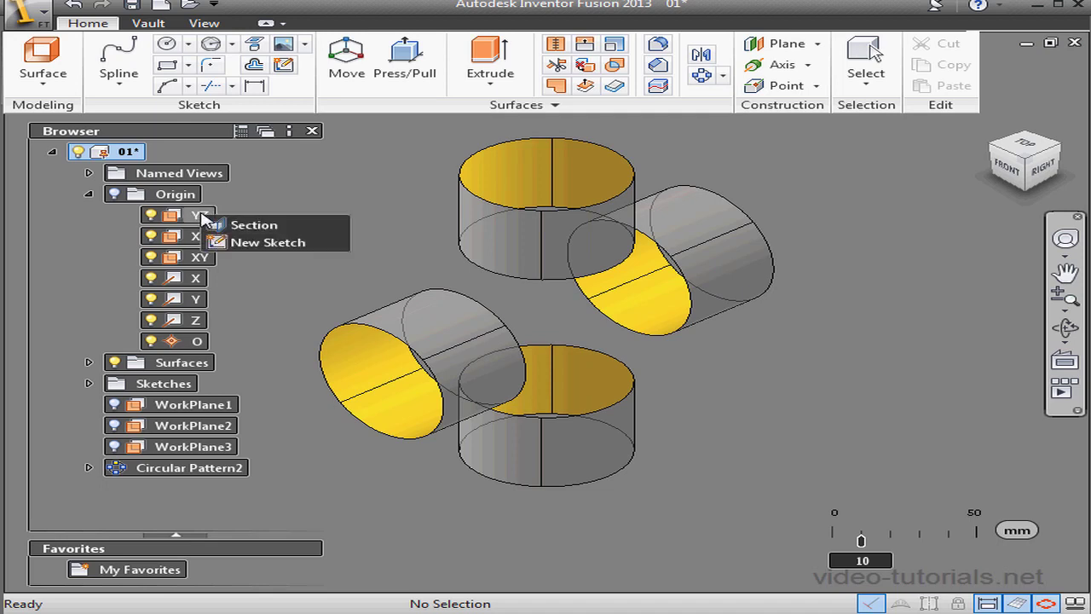
{"action": "left_click", "coordinate": [260, 241]}
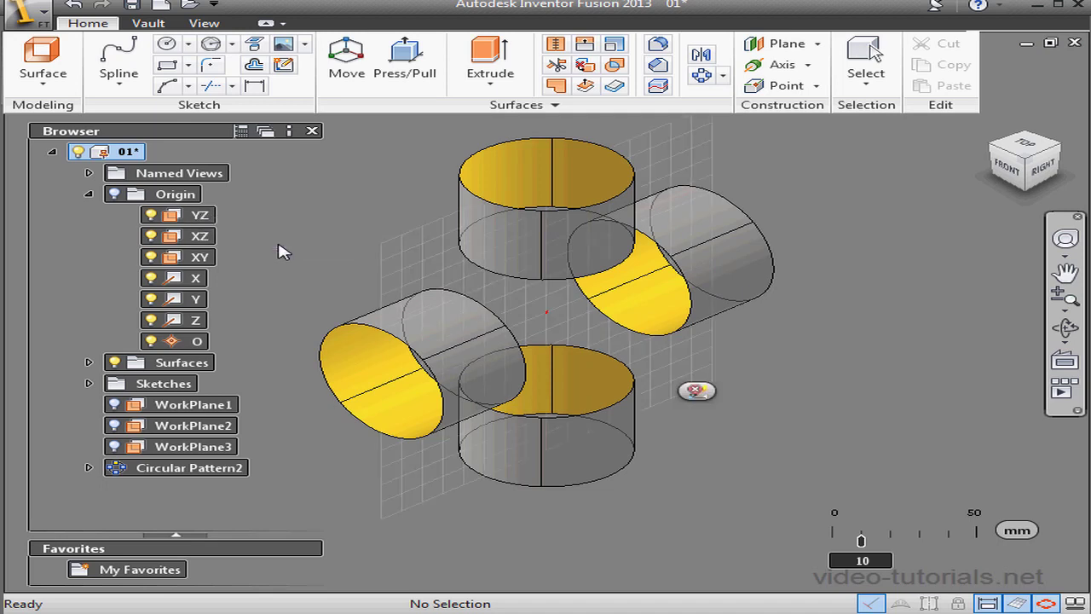
{"action": "left_click", "coordinate": [1043, 168]}
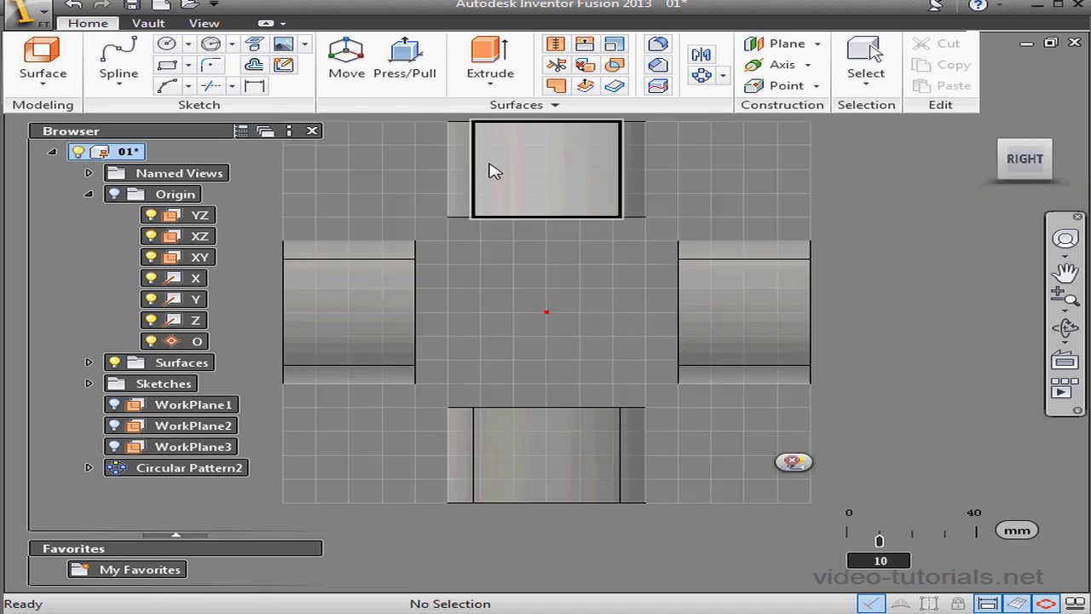
{"action": "left_click", "coordinate": [254, 48]}
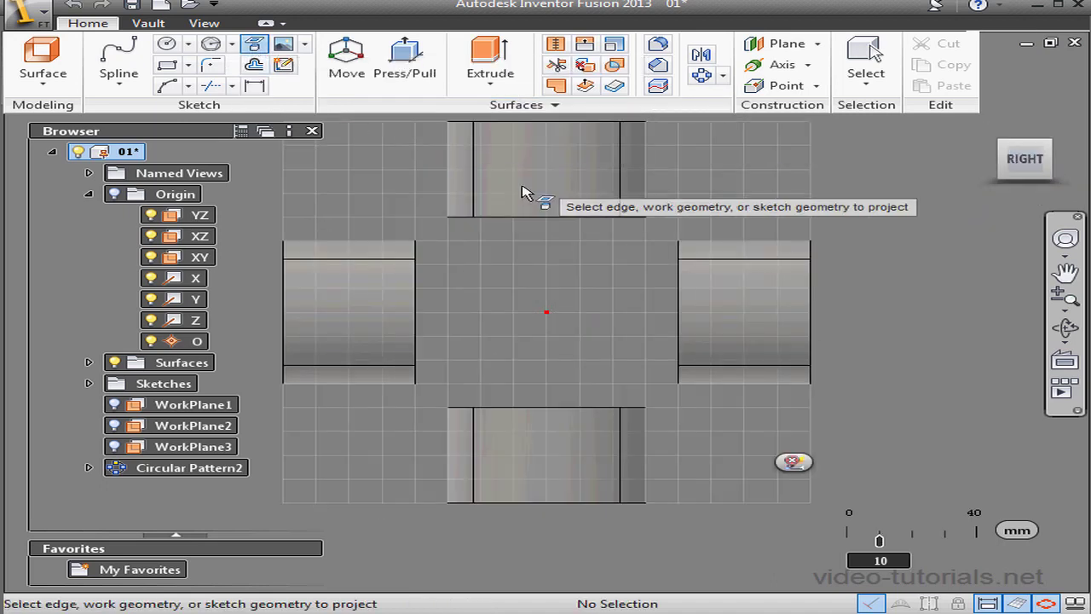
{"action": "left_click", "coordinate": [576, 220]}
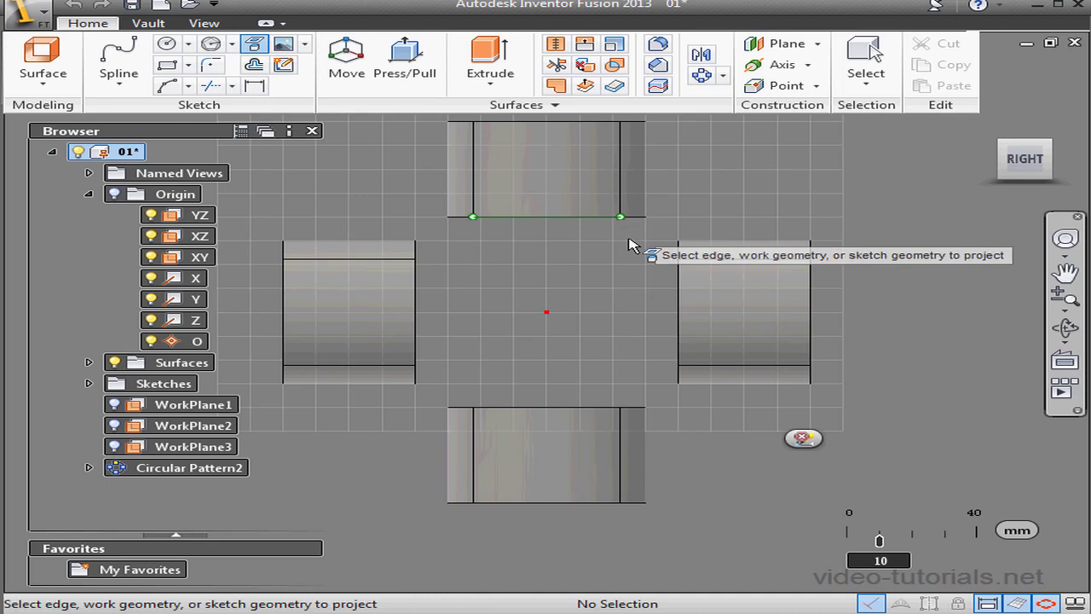
{"action": "left_click", "coordinate": [680, 312]}
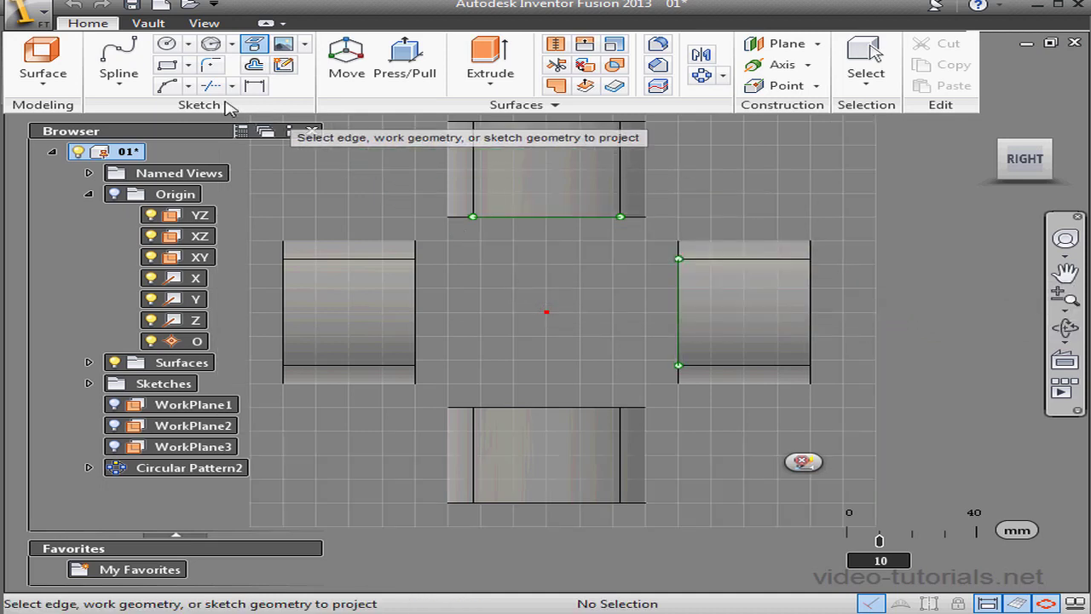
- Sketch a three-point arc from the midpoint of the upper tube's projected edge to the midpoint of the right-hand tube's, bulging toward the origin
{"action": "left_click", "coordinate": [189, 86]}
{"action": "left_click", "coordinate": [200, 105]}
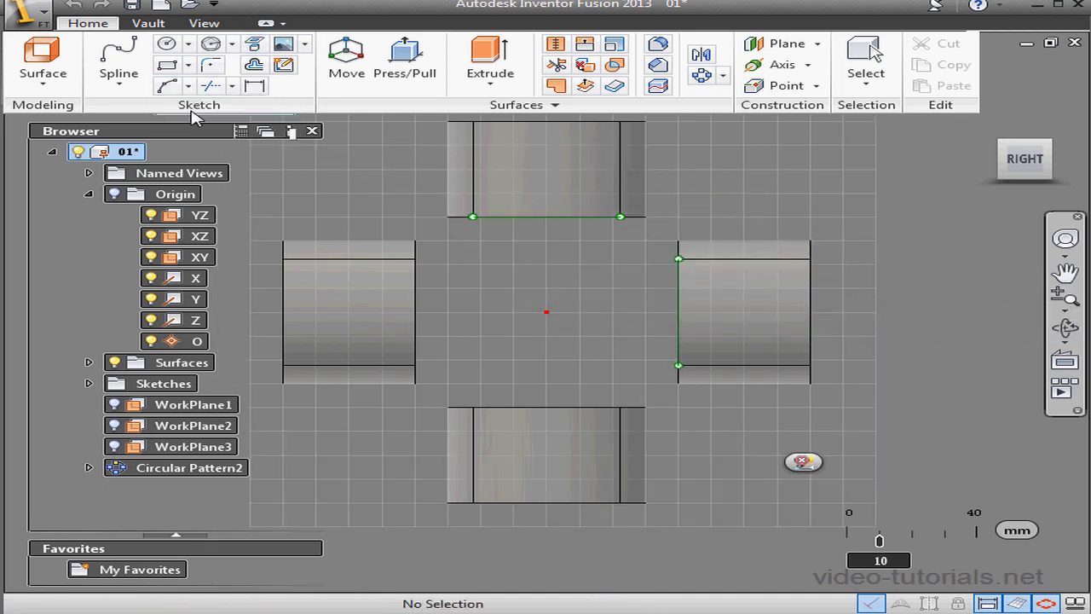
{"action": "left_click", "coordinate": [548, 226]}
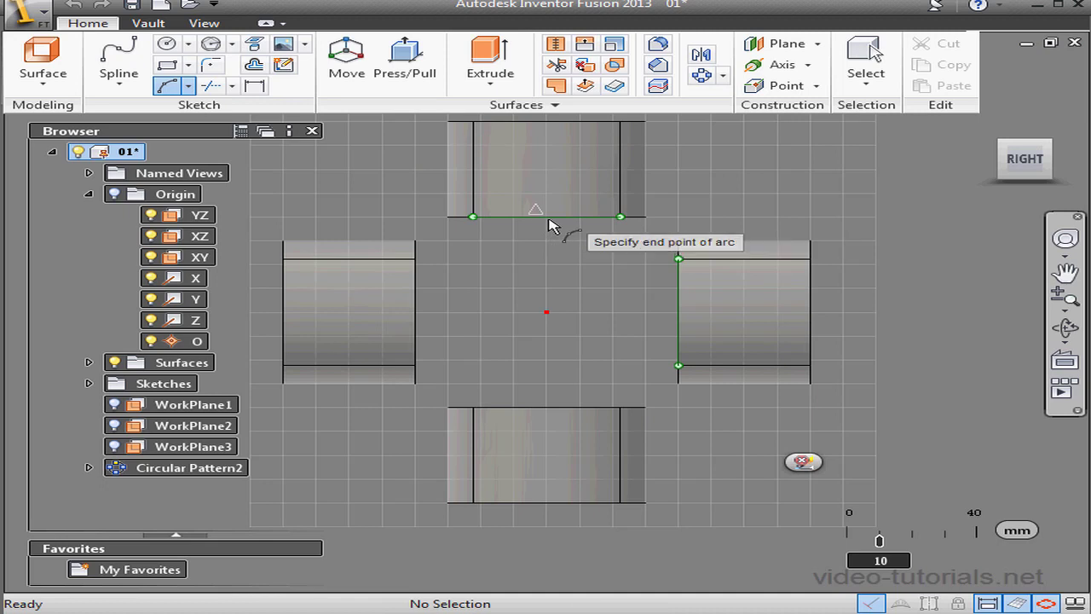
{"action": "left_click", "coordinate": [679, 312]}
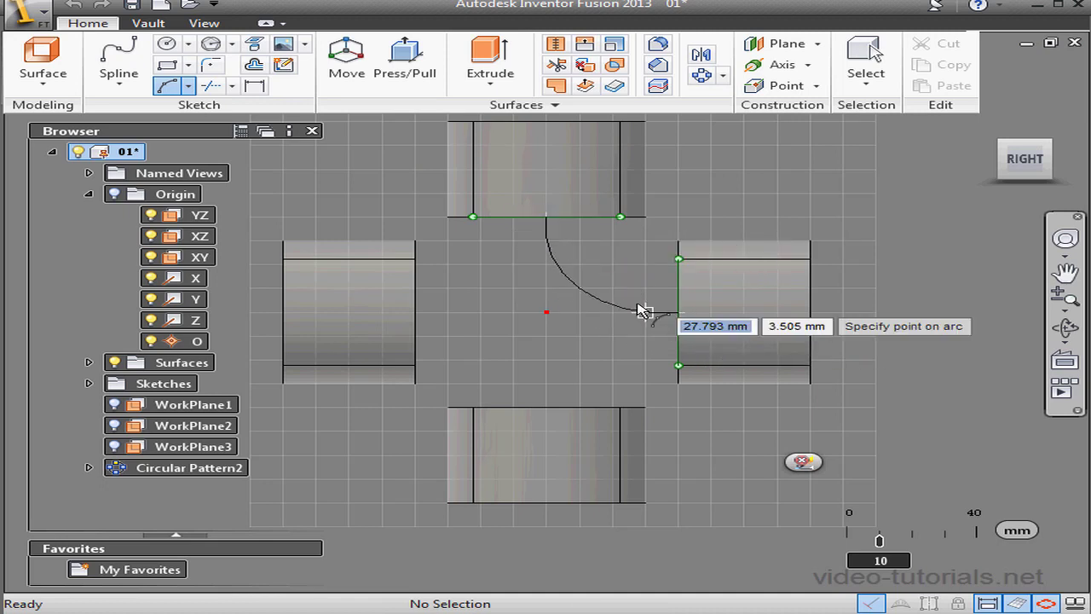
{"action": "left_click", "coordinate": [577, 300]}
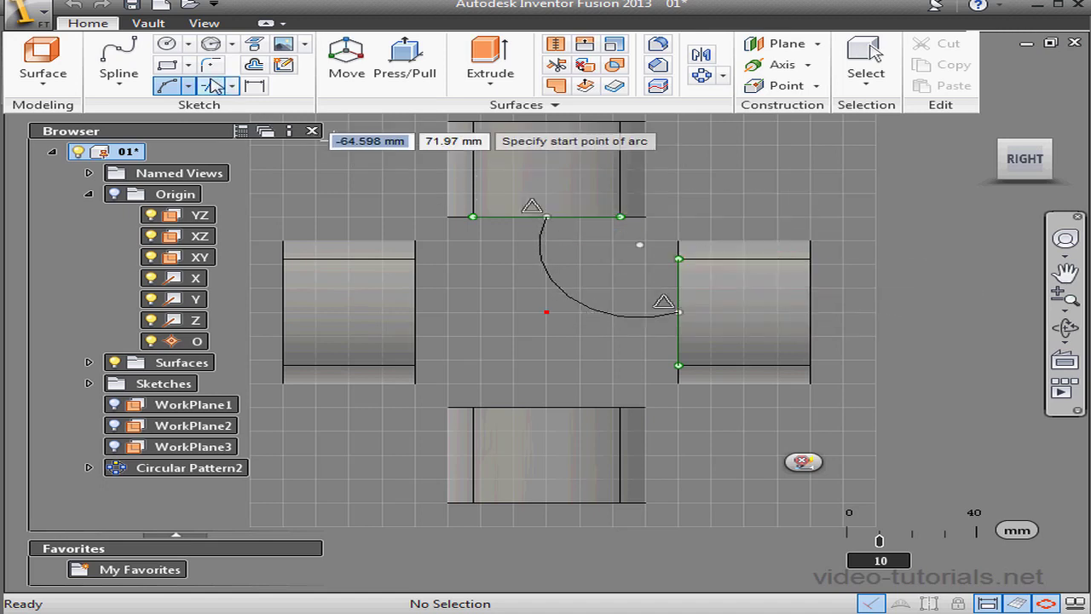
- Sketch a vertical line about 30 mm long upward from the arc's endpoint at the upper tube's projected edge
{"action": "left_click", "coordinate": [119, 84]}
{"action": "left_click", "coordinate": [143, 118]}
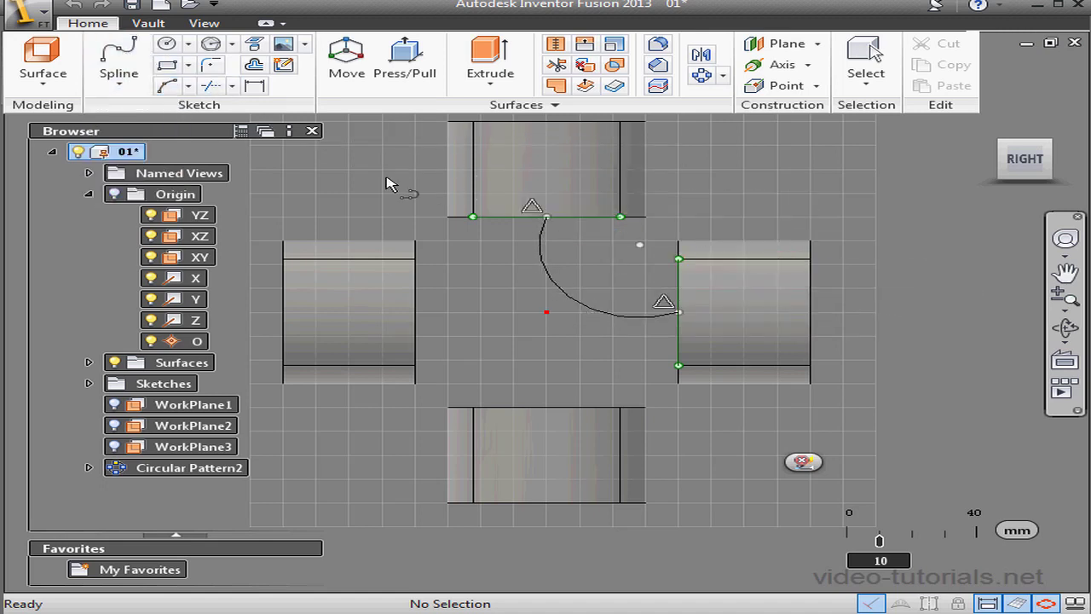
{"action": "left_click", "coordinate": [548, 218]}
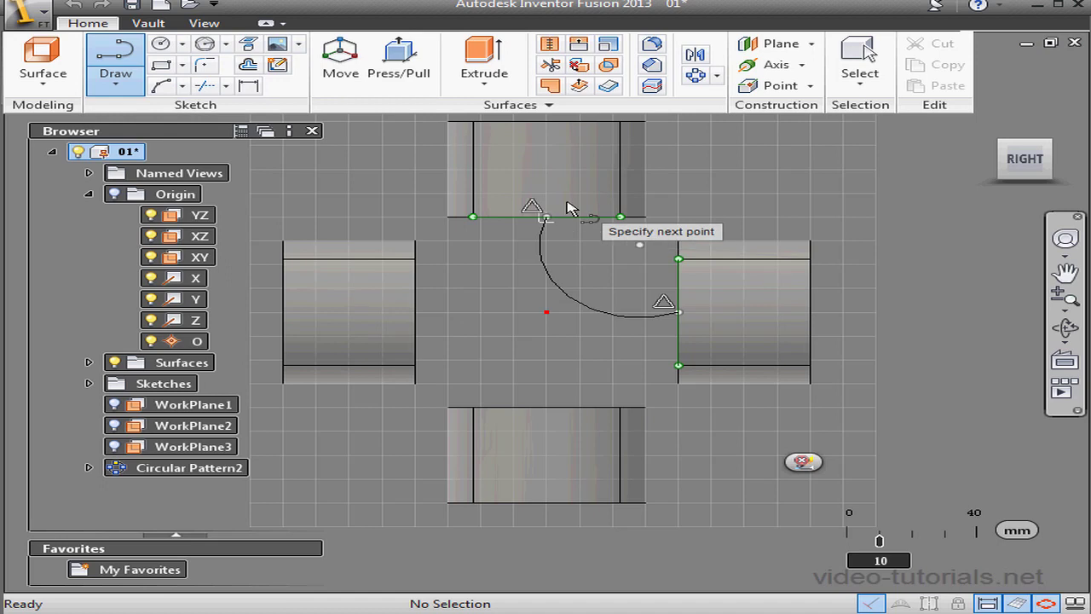
{"action": "right_click", "coordinate": [576, 148]}
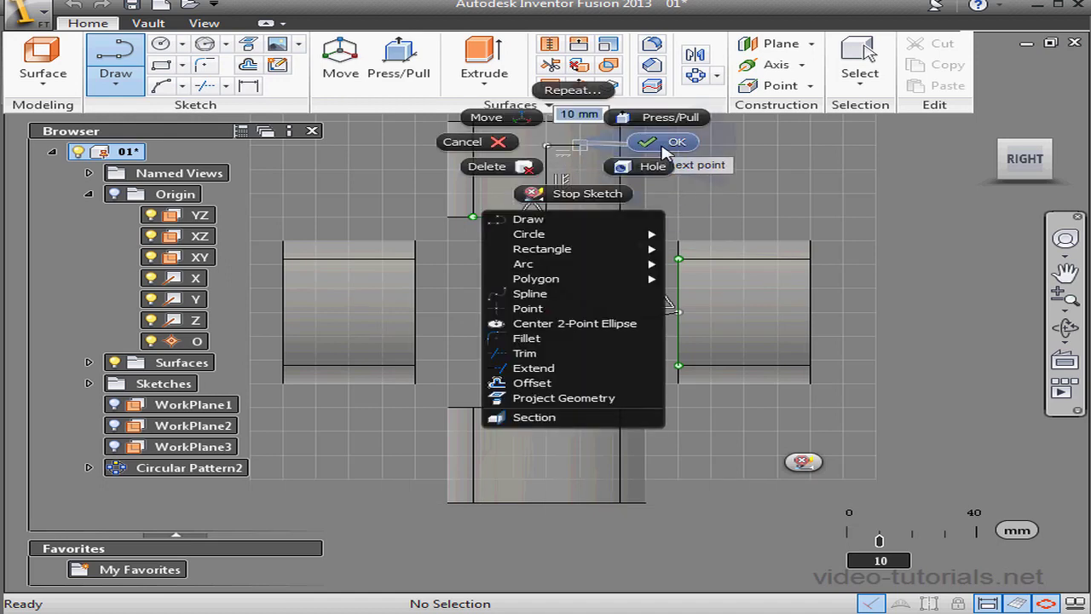
{"action": "left_click", "coordinate": [663, 147]}
- Make the arc tangent to the vertical line and finish the sketch
{"action": "left_click", "coordinate": [547, 183]}
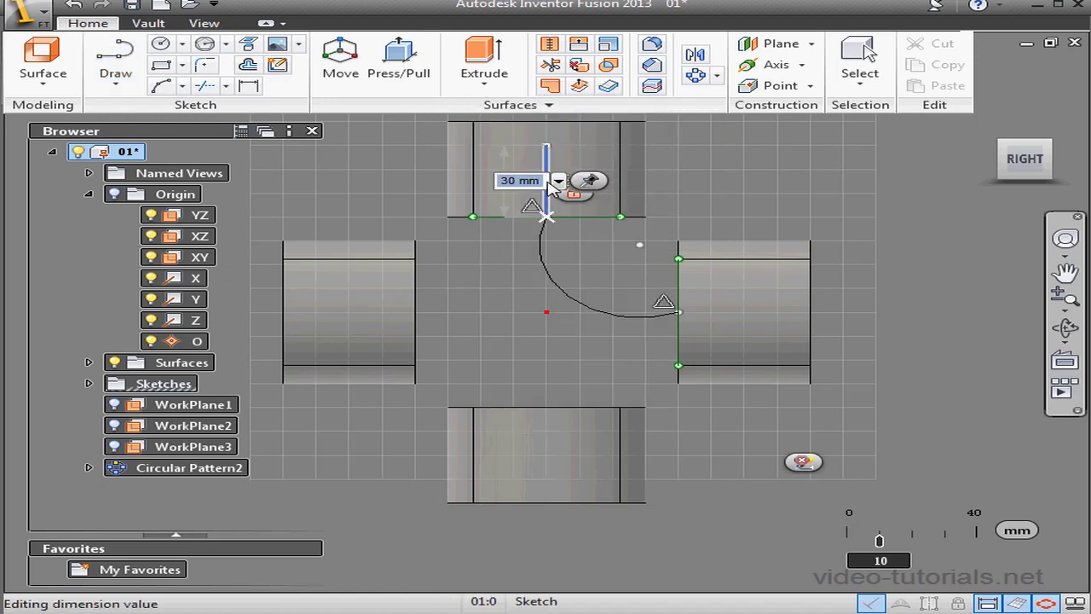
{"action": "left_click", "coordinate": [544, 256]}
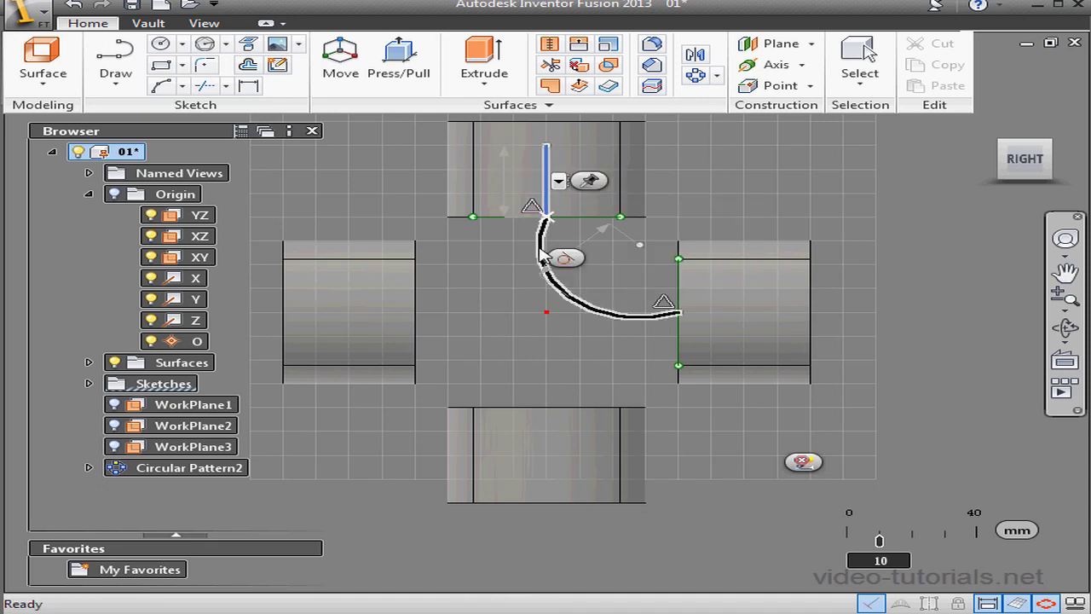
{"action": "left_click", "coordinate": [594, 262]}
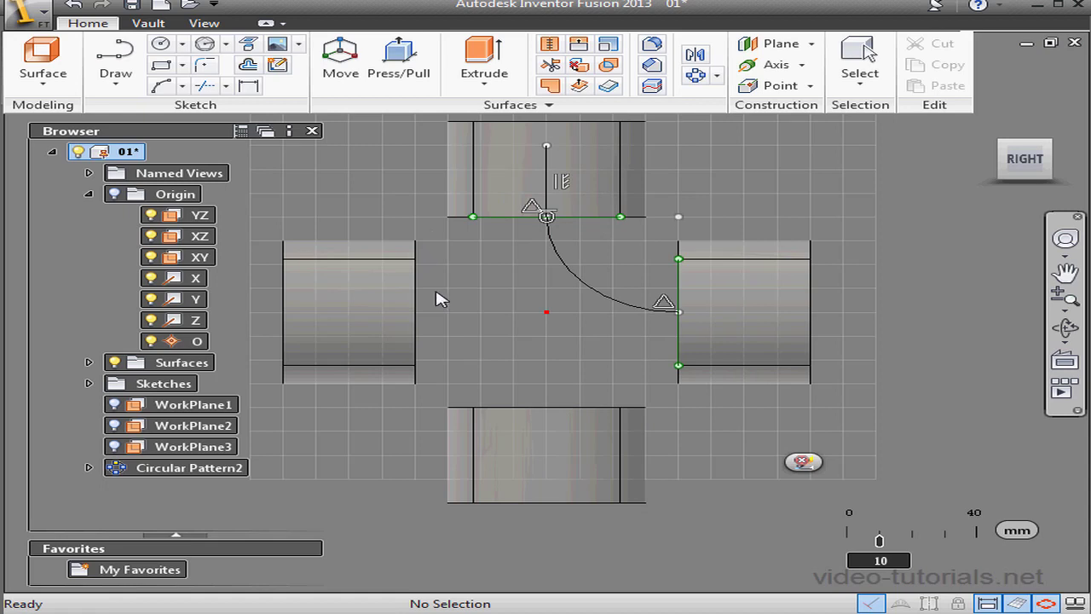
{"action": "left_click", "coordinate": [803, 461]}
{"action": "left_click", "coordinate": [857, 463]}
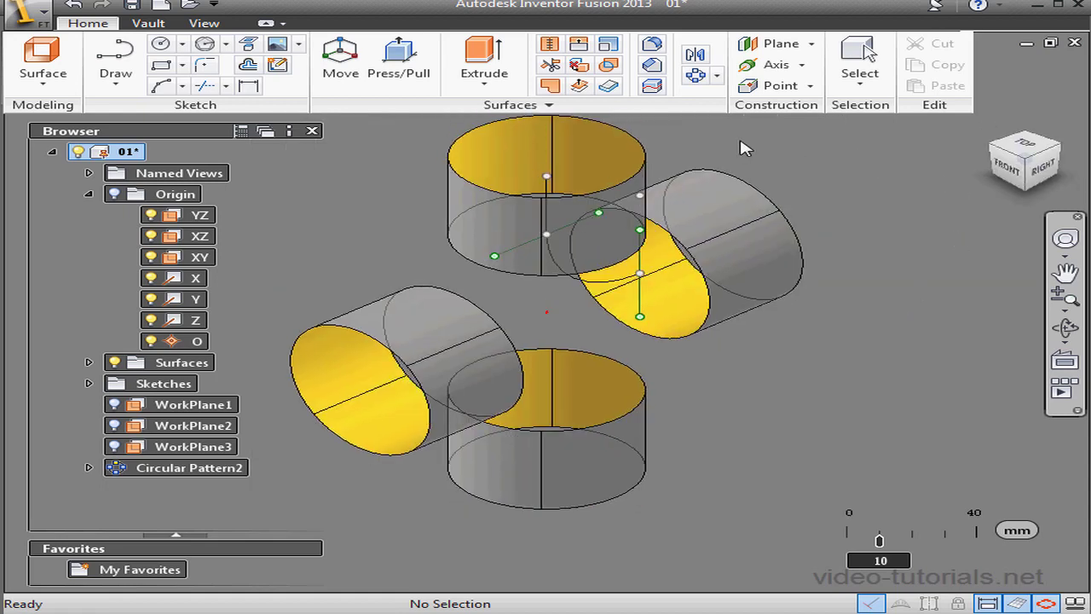
- Loft a new surface between the inner circular edges of the right-hand and upper tubes, using the sketched arc and line as centerline
{"action": "left_click", "coordinate": [491, 90]}
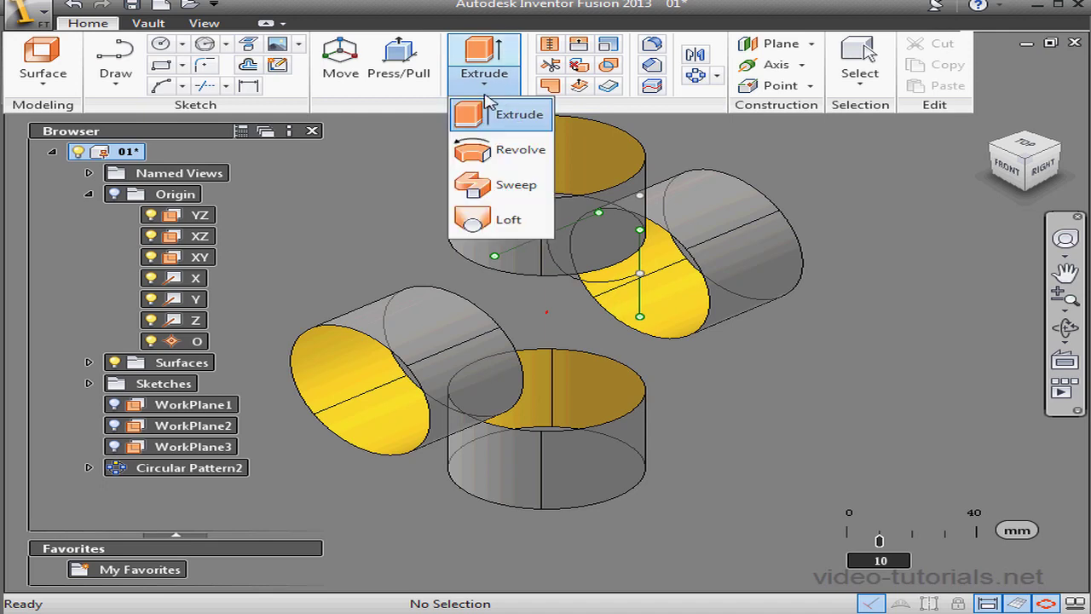
{"action": "left_click", "coordinate": [503, 221]}
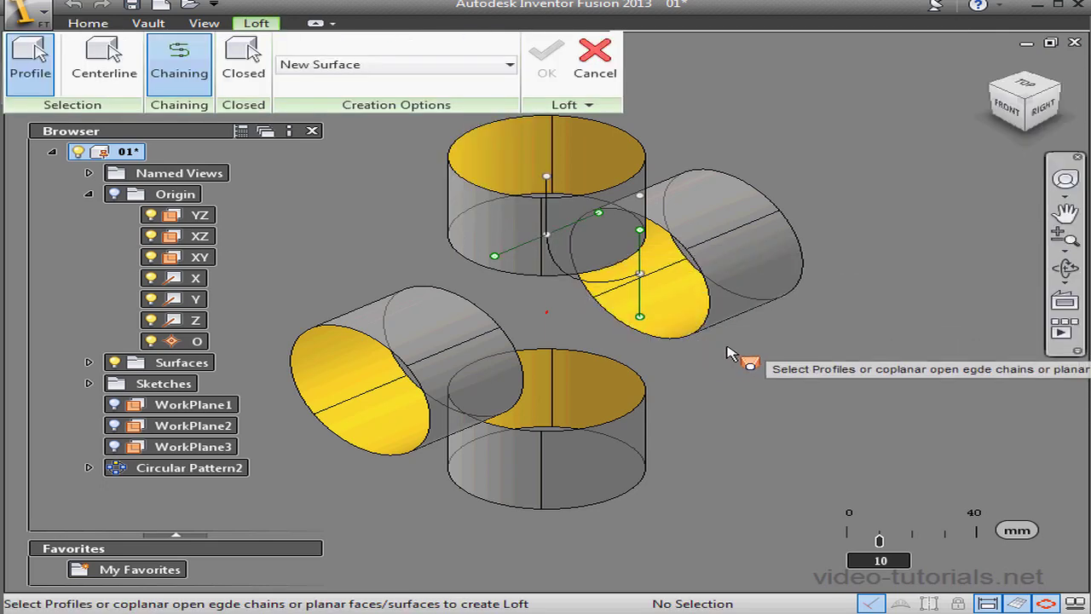
{"action": "left_click", "coordinate": [711, 316]}
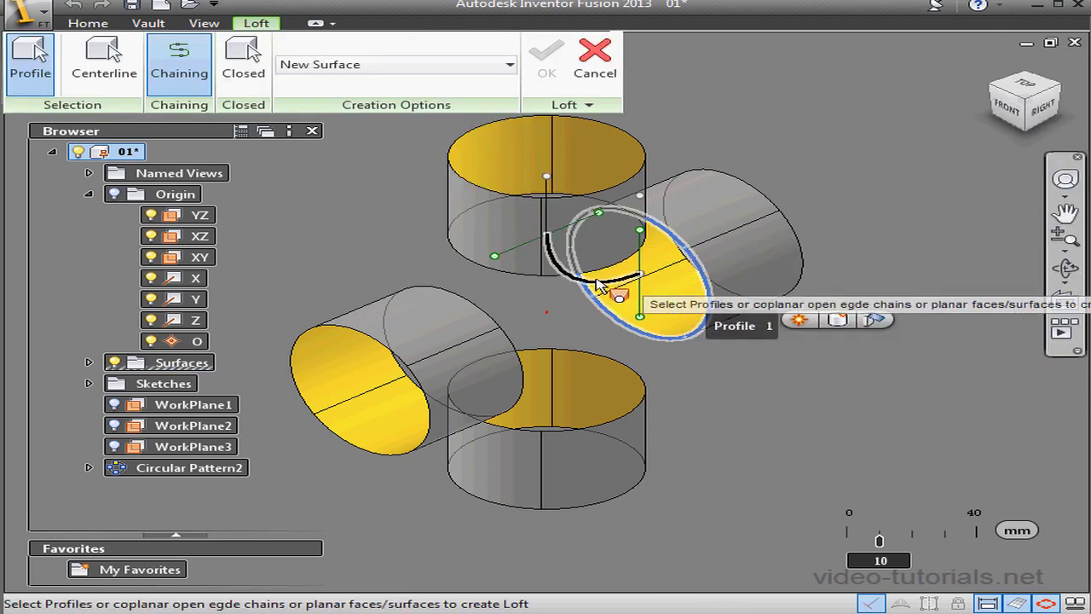
{"action": "left_click", "coordinate": [539, 280]}
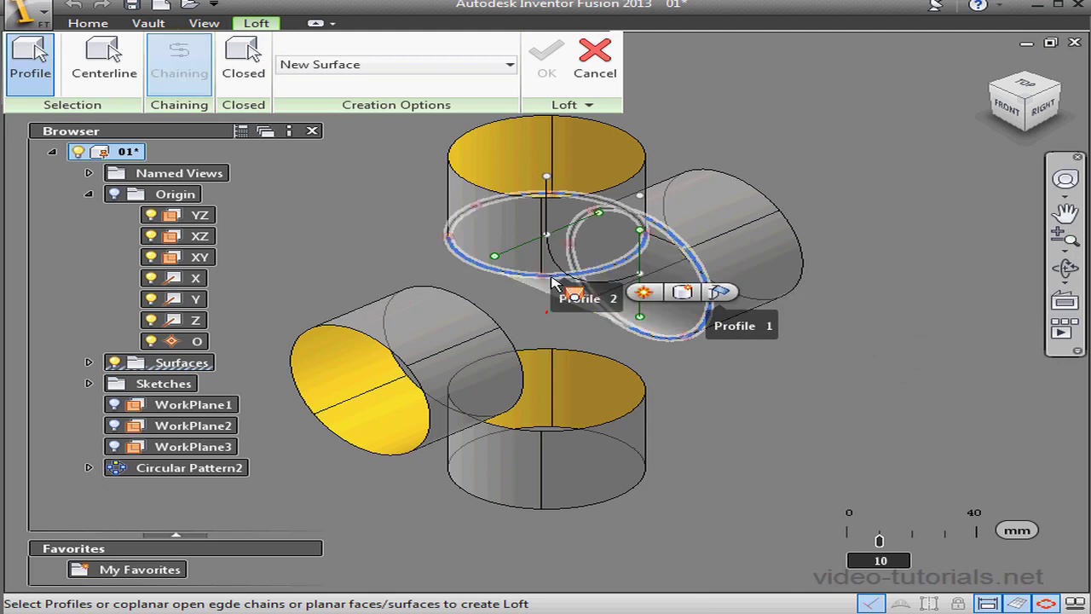
{"action": "left_click", "coordinate": [104, 58]}
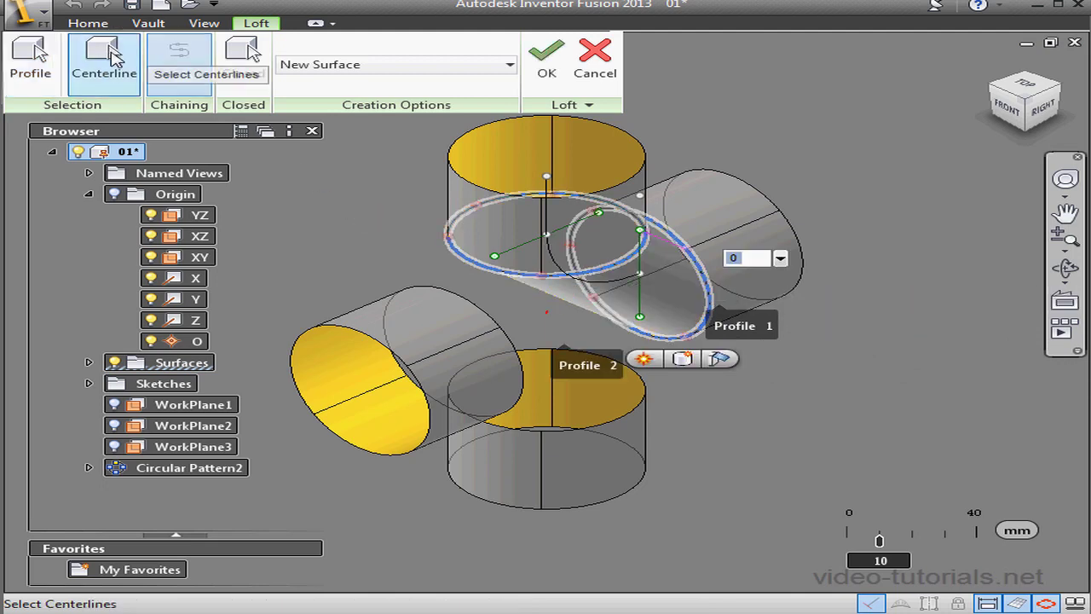
{"action": "left_click", "coordinate": [604, 283]}
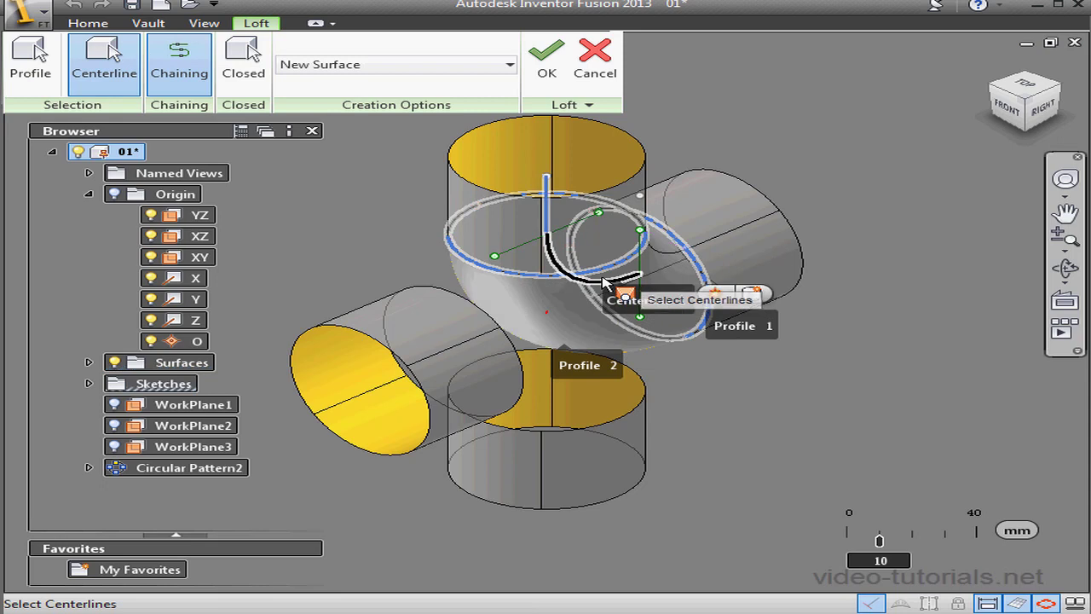
{"action": "left_click", "coordinate": [1049, 112]}
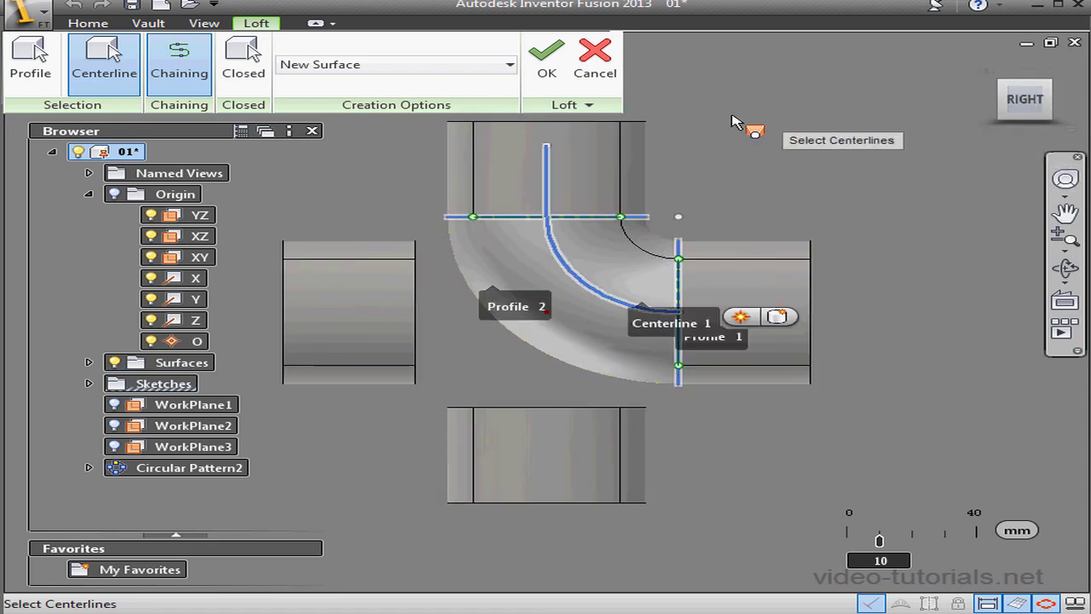
{"action": "left_click", "coordinate": [552, 61]}
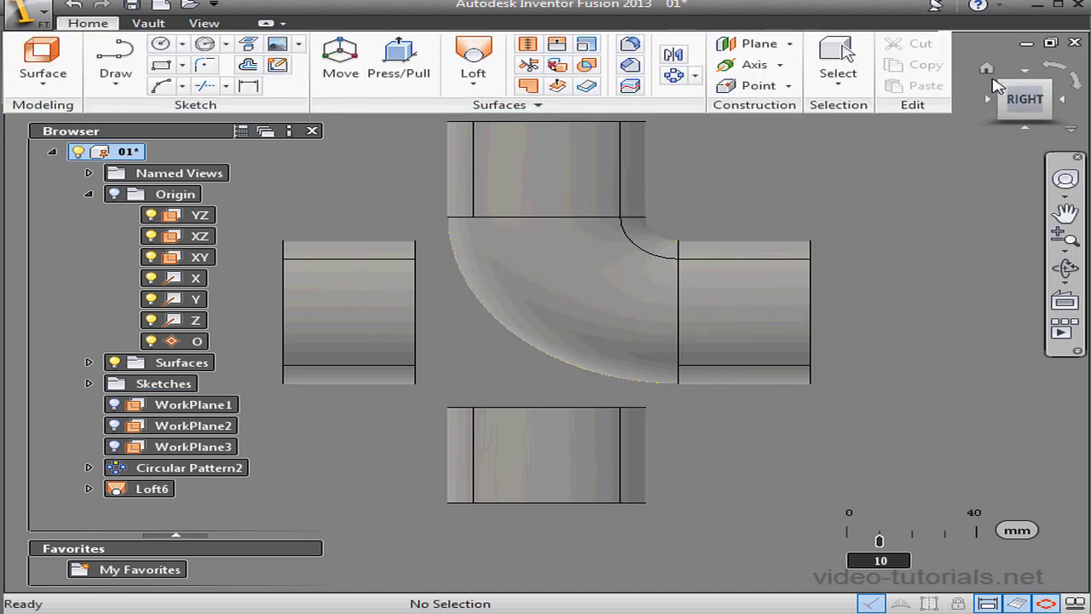
- Split the lofted elbow surface using WorkPlane2 and WorkPlane3 as splitting tools, and hide both planes
{"action": "left_click", "coordinate": [987, 69]}
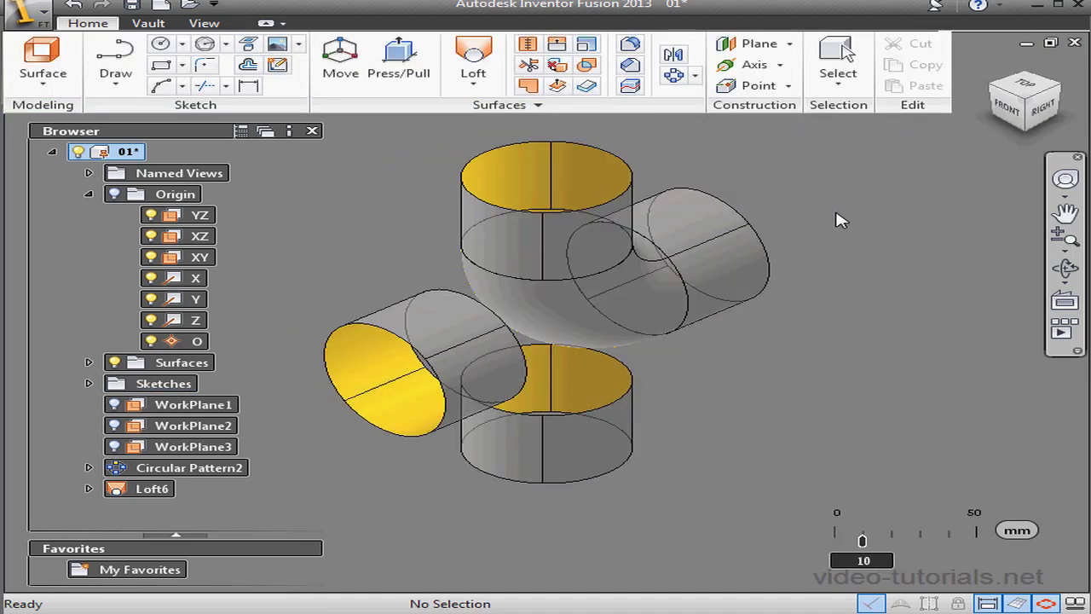
{"action": "right_click", "coordinate": [800, 207]}
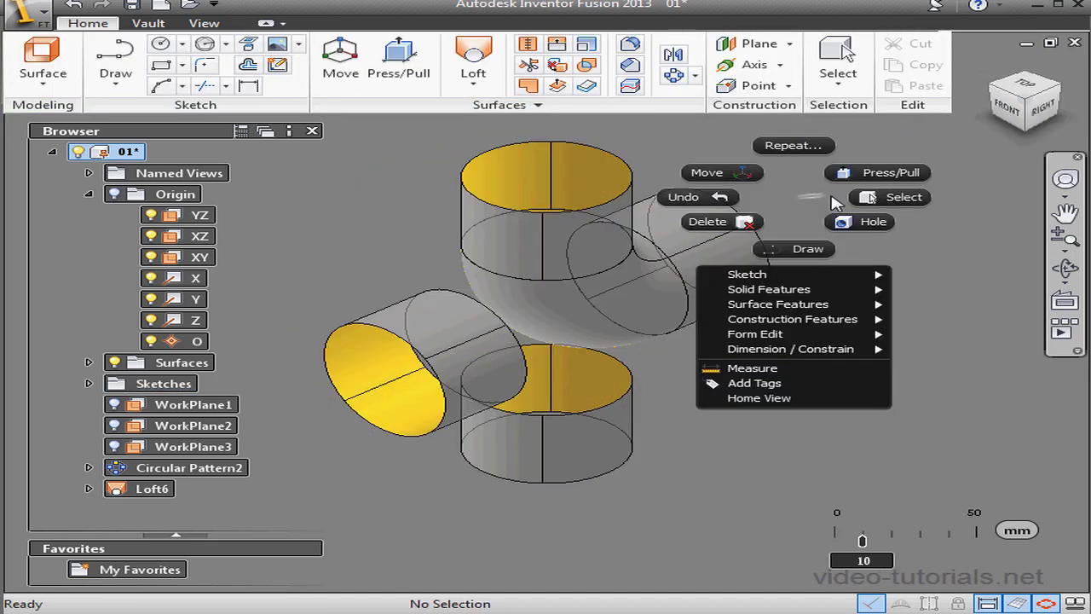
{"action": "mouse_move", "coordinate": [836, 296]}
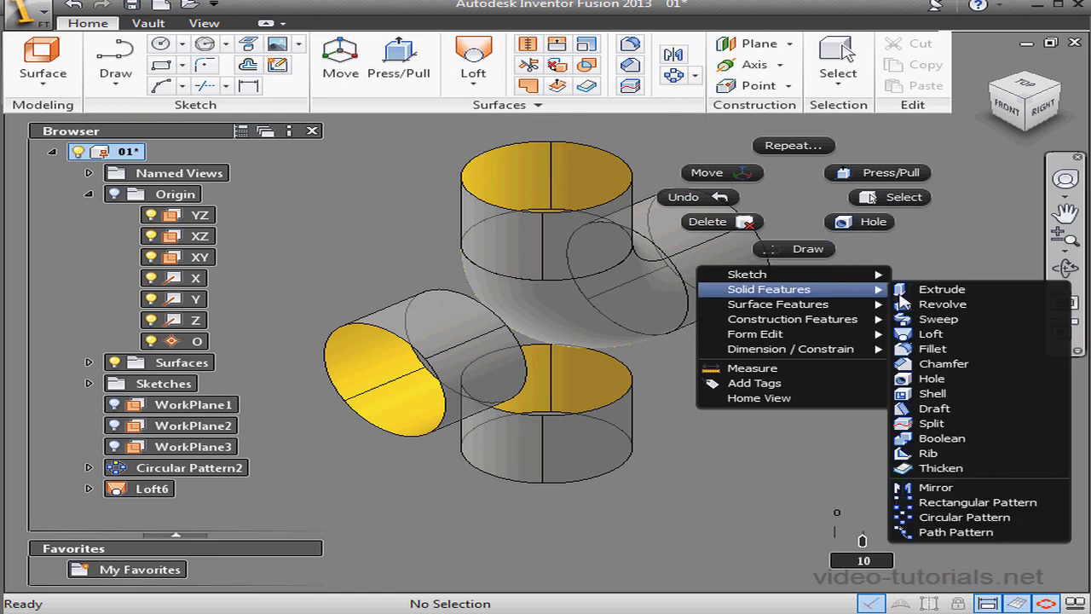
{"action": "left_click", "coordinate": [933, 423]}
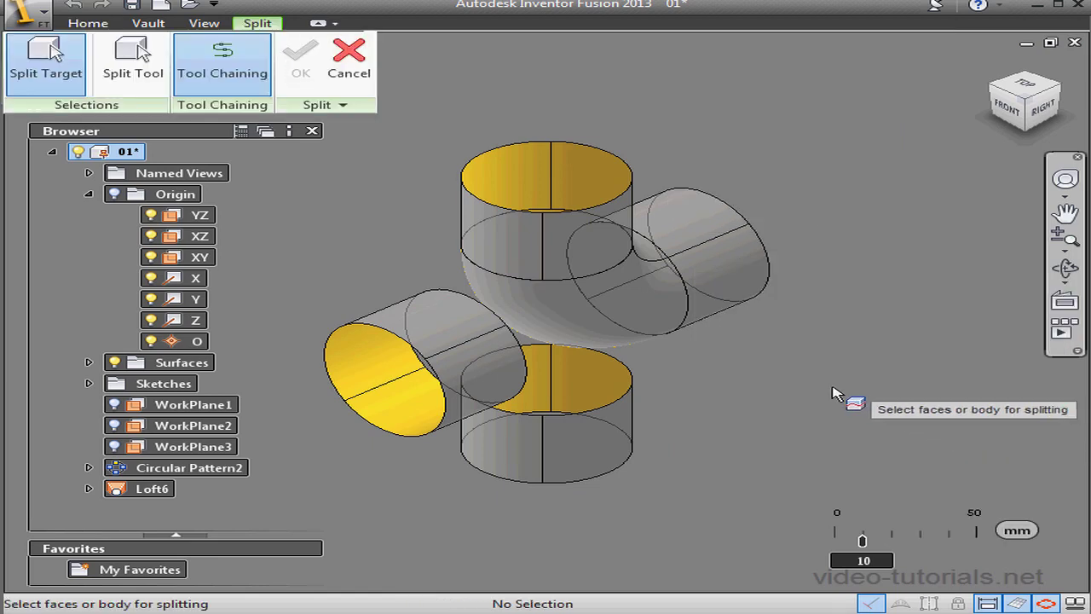
{"action": "left_click", "coordinate": [588, 322]}
{"action": "left_click", "coordinate": [127, 62]}
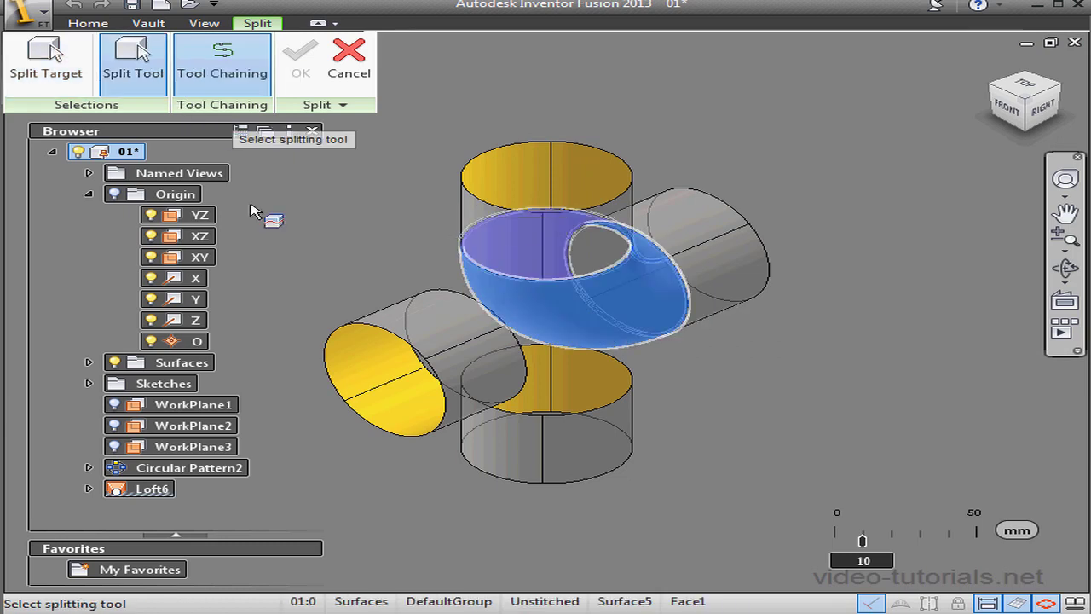
{"action": "left_click", "coordinate": [218, 427]}
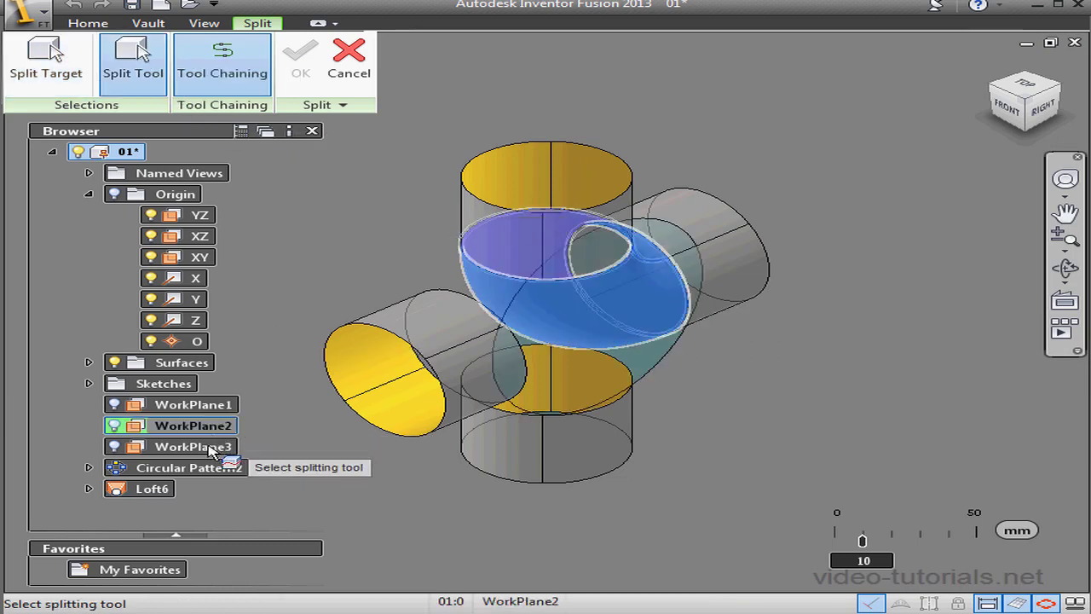
{"action": "left_click", "coordinate": [213, 446]}
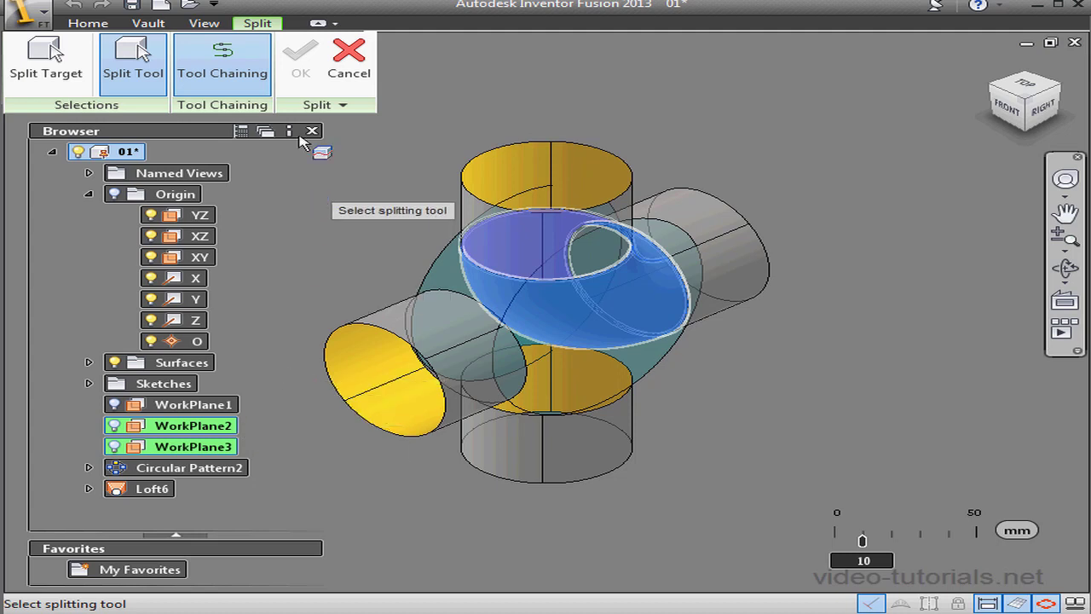
{"action": "left_click", "coordinate": [304, 70]}
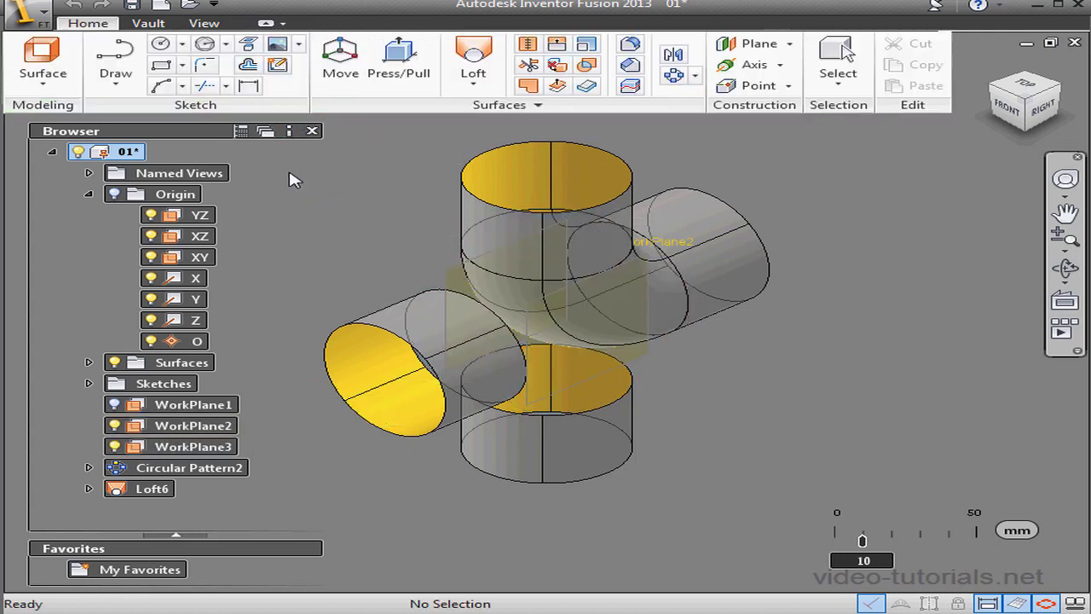
{"action": "left_click", "coordinate": [115, 425]}
{"action": "left_click", "coordinate": [115, 446]}
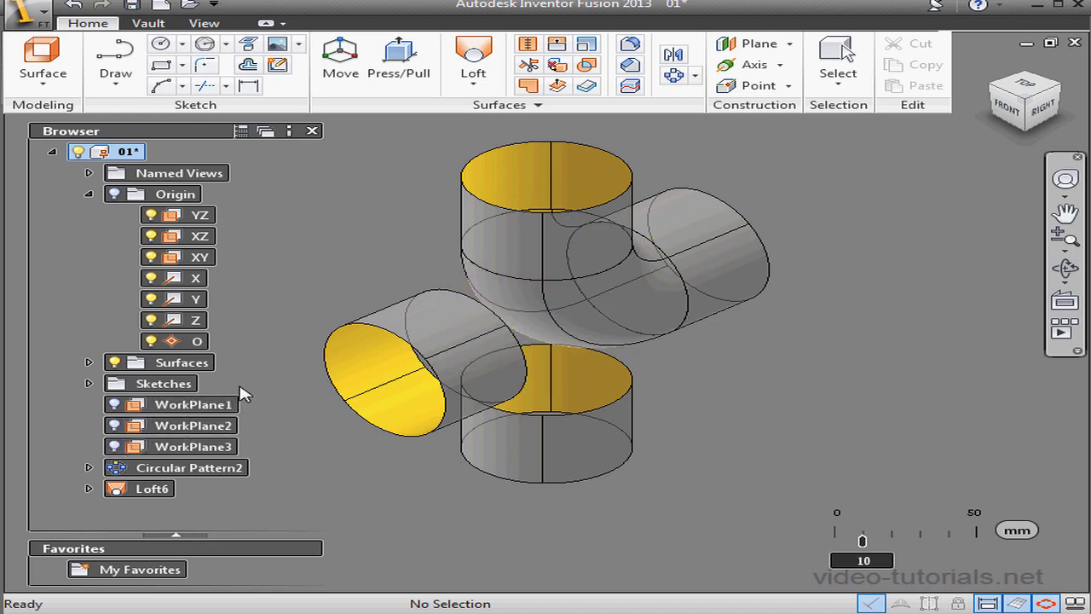
- Delete the unwanted split faces of the elbow, keeping only the small inner-corner face between the upper and right-hand tubes
{"action": "left_click", "coordinate": [623, 320]}
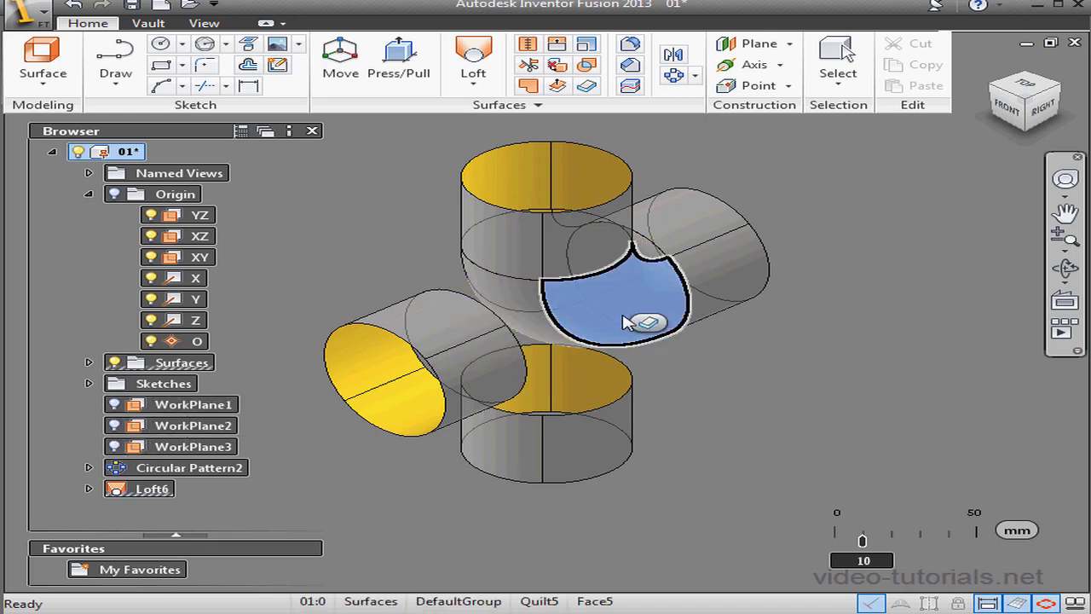
{"action": "key", "text": "Delete"}
{"action": "left_click", "coordinate": [543, 334]}
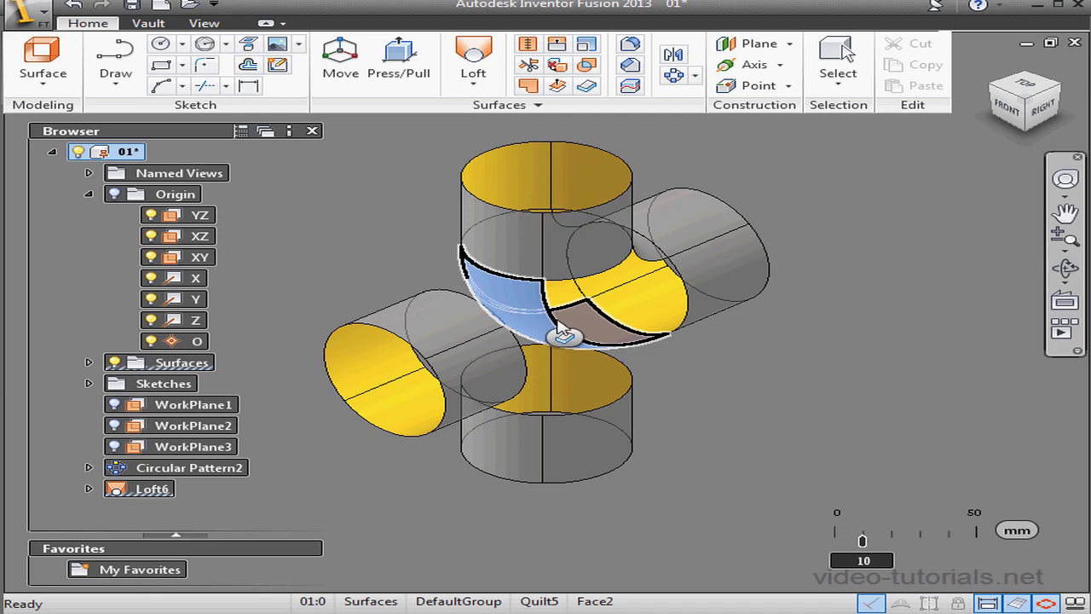
{"action": "key", "text": "Delete"}
{"action": "key", "text": "Delete"}
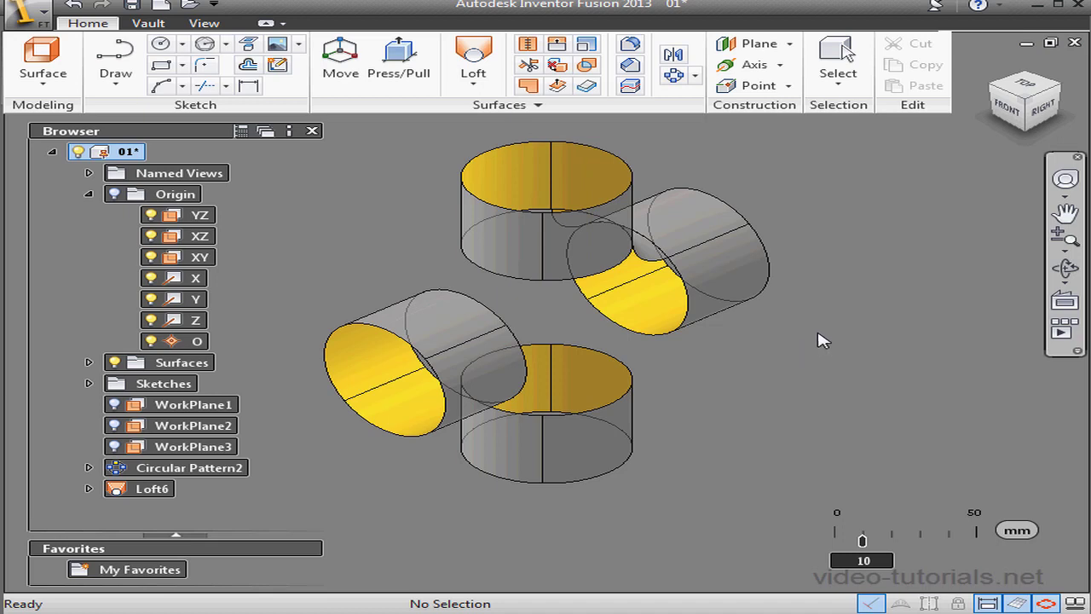
- Pattern the inner-corner face circularly about the X axis as a full rotation with 4 instances, and hide the origin geometry
{"action": "left_click", "coordinate": [687, 87]}
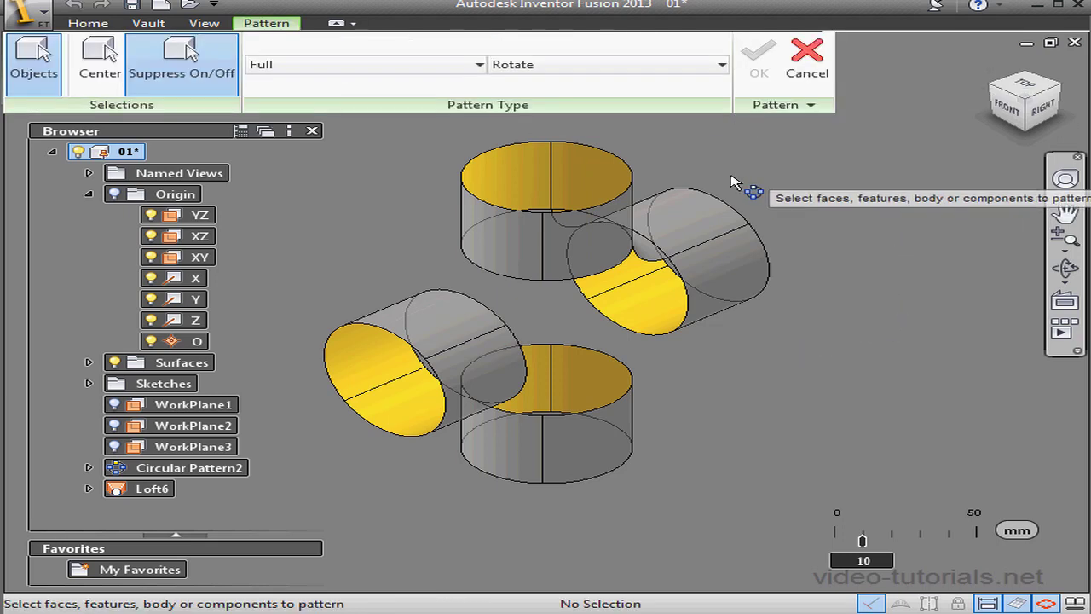
{"action": "left_click", "coordinate": [644, 251]}
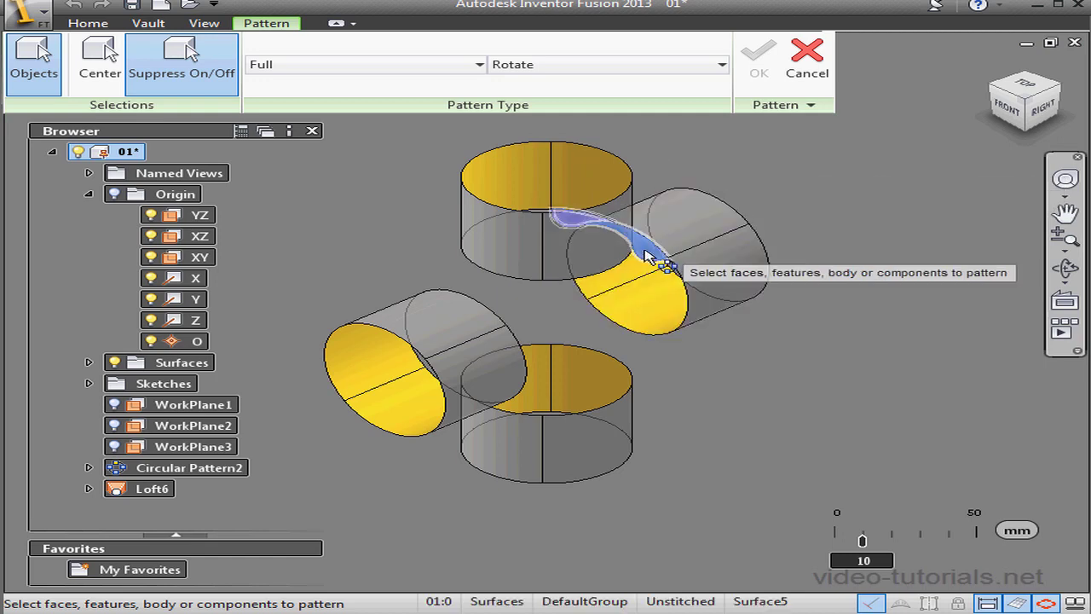
{"action": "left_click", "coordinate": [113, 195]}
{"action": "left_click", "coordinate": [100, 55]}
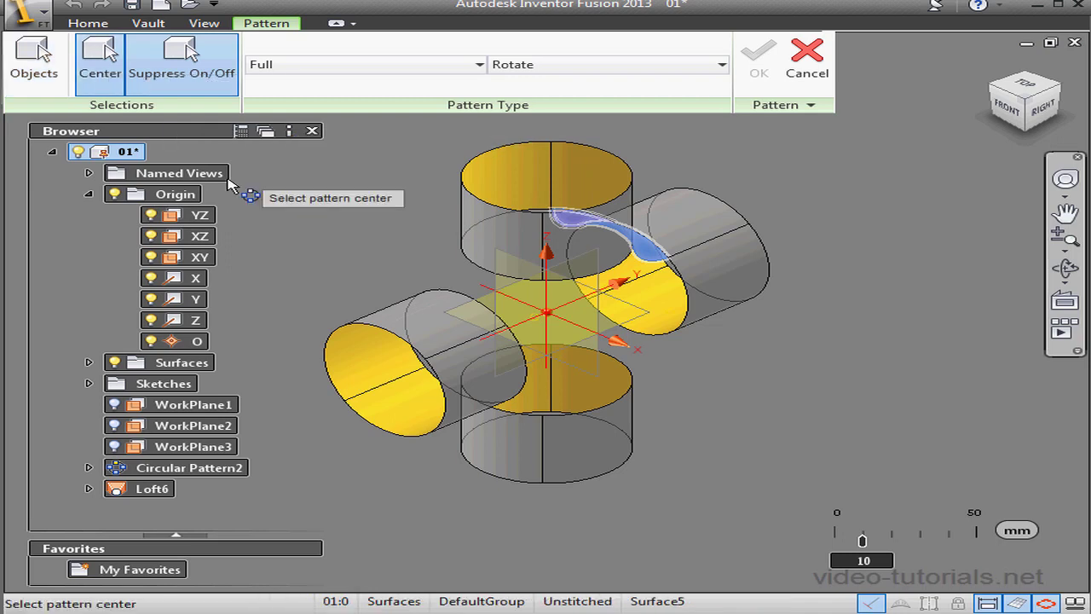
{"action": "left_click", "coordinate": [616, 338]}
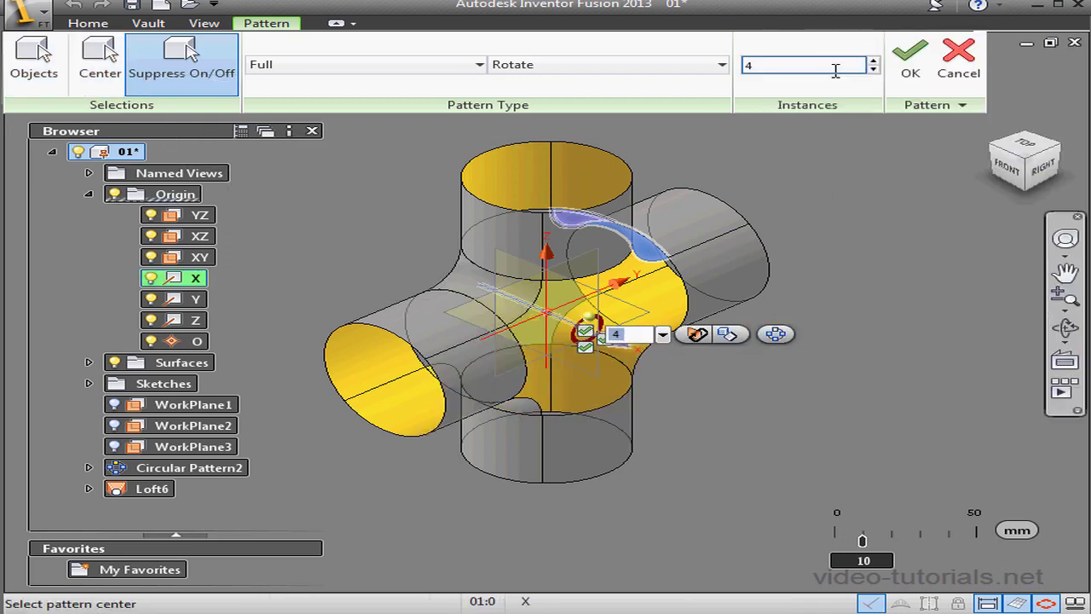
{"action": "left_click", "coordinate": [911, 61]}
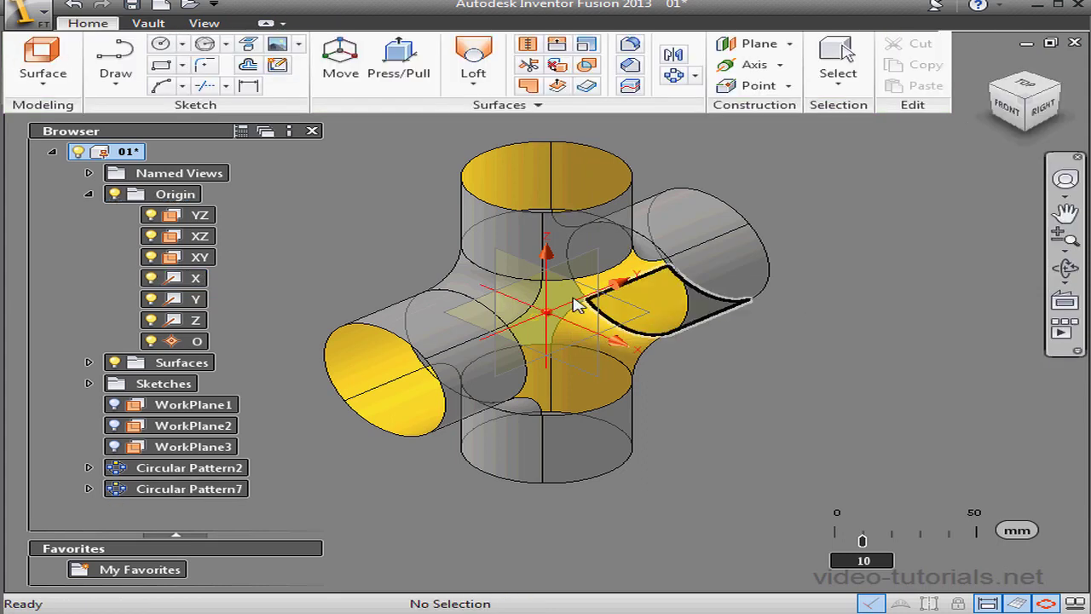
{"action": "left_click", "coordinate": [114, 195]}
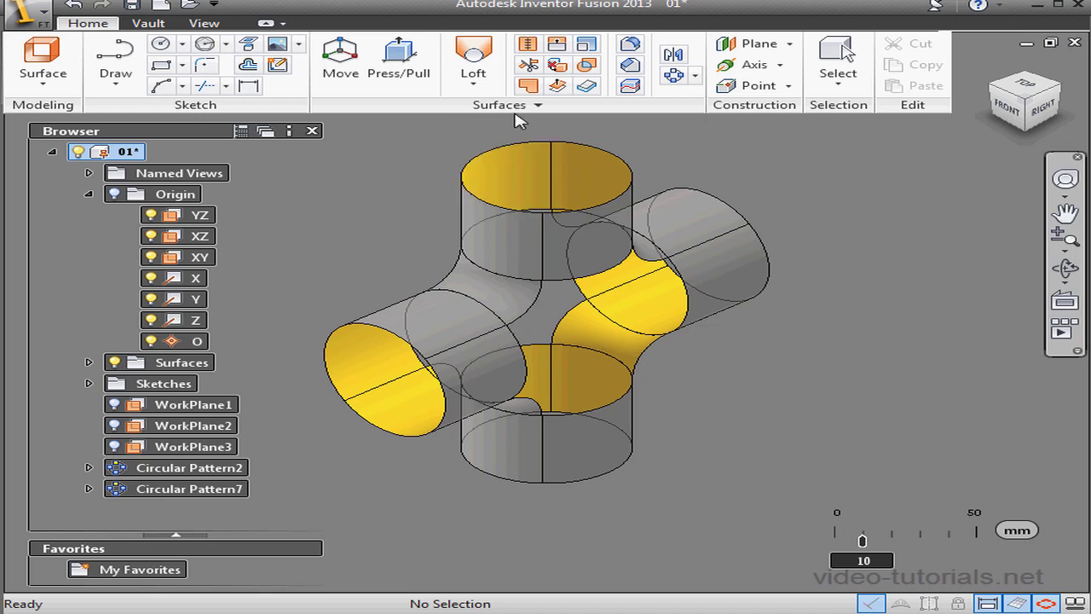
- Start a new surface patch and select the chain of free edges bounding the open gap at the fitting's near side
{"action": "left_click", "coordinate": [529, 86]}
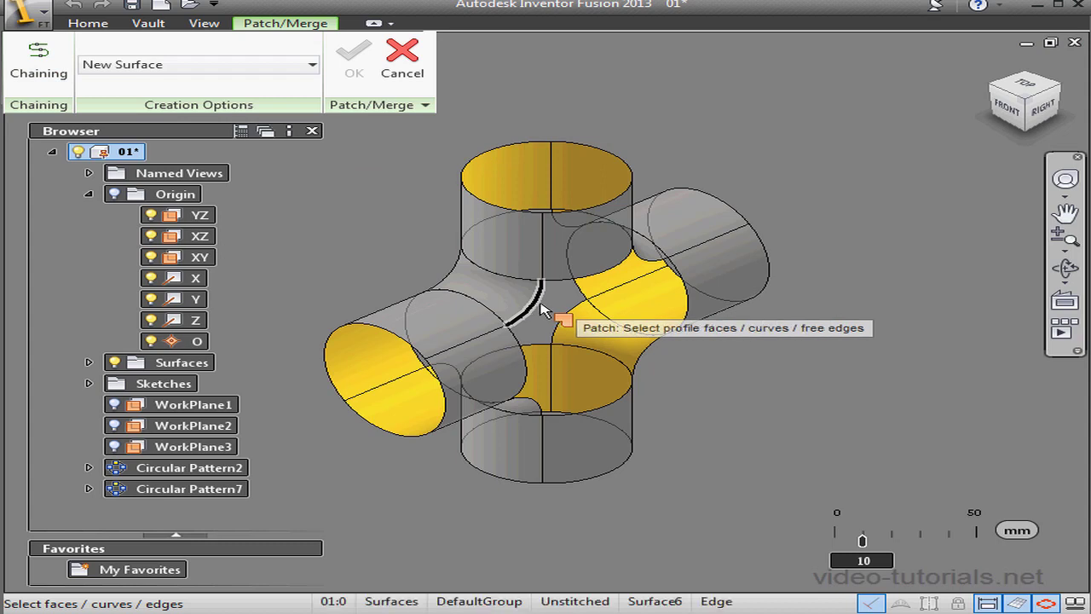
{"action": "left_click", "coordinate": [575, 279]}
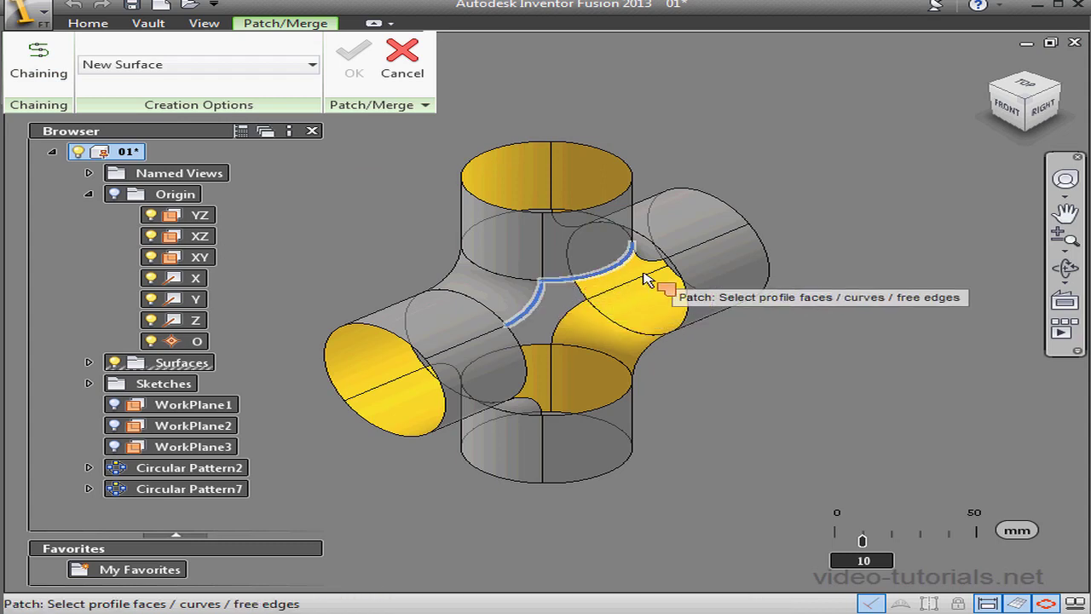
{"action": "left_click", "coordinate": [685, 285]}
{"action": "left_click", "coordinate": [653, 365]}
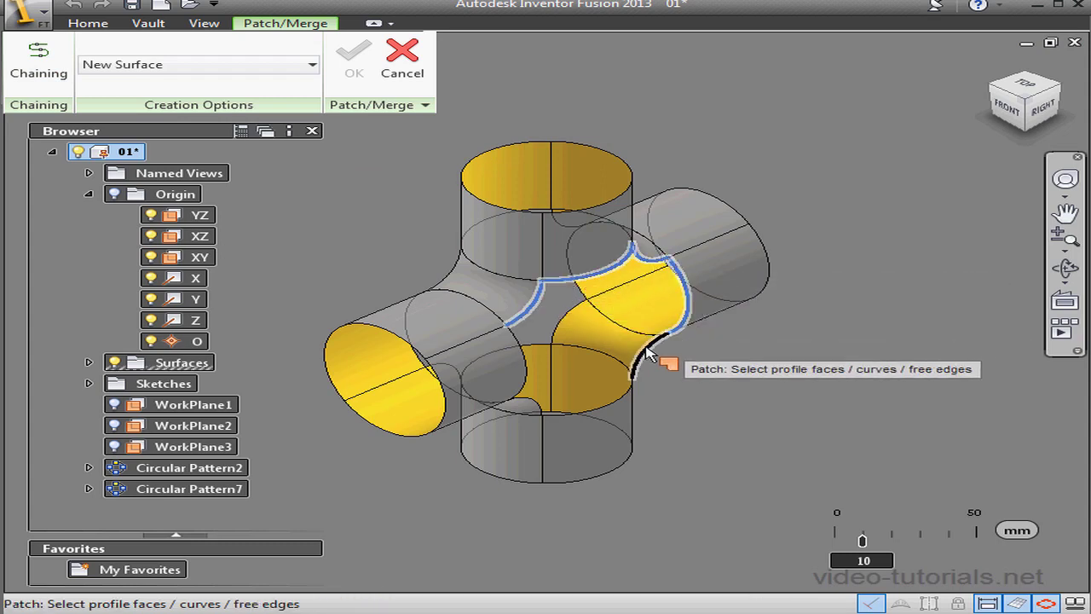
{"action": "left_click", "coordinate": [626, 401]}
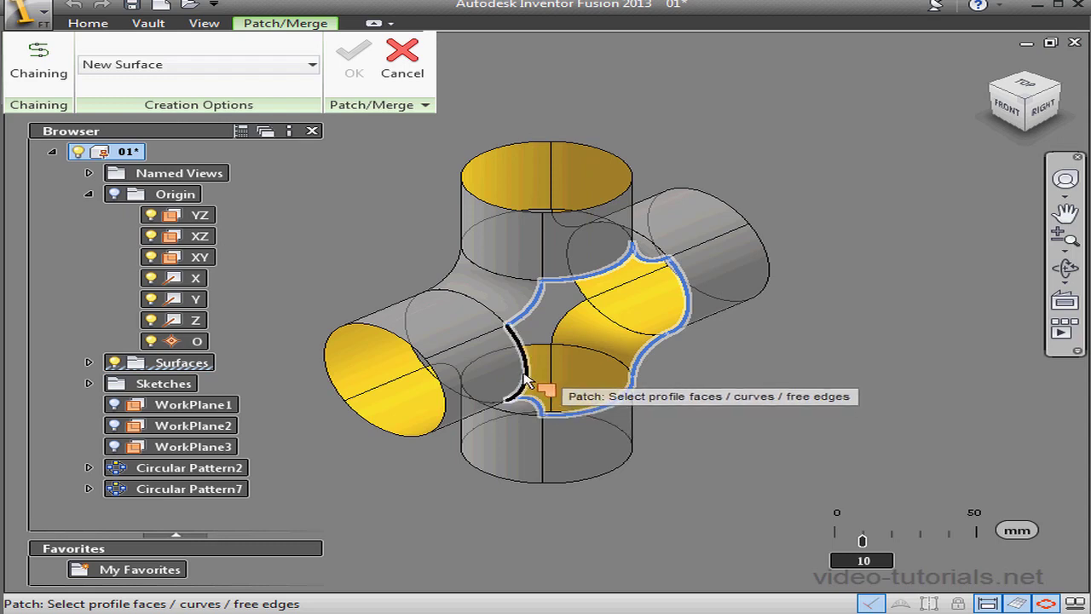
{"action": "left_click", "coordinate": [521, 370]}
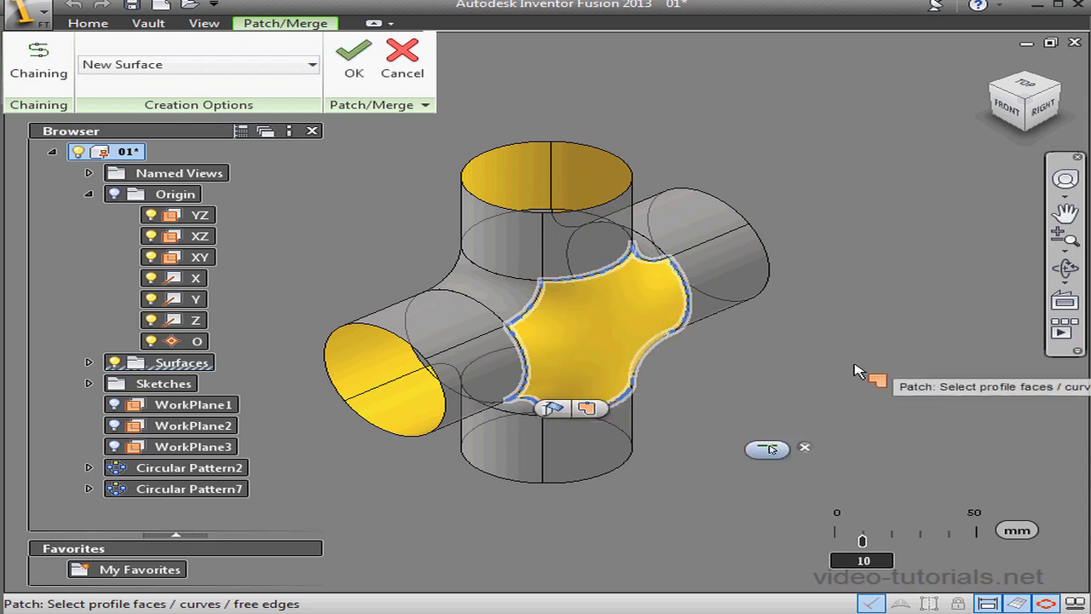
- Set the patch's edge continuity to Tangent, apply it to all boundary edges, and show the options on all edges
{"action": "left_click", "coordinate": [559, 410]}
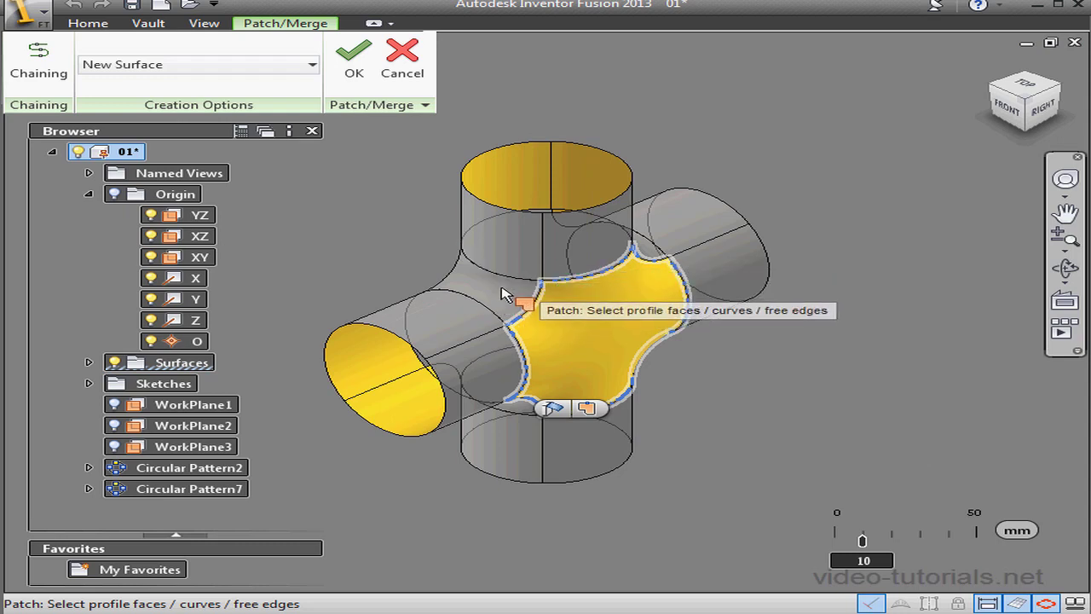
{"action": "mouse_move", "coordinate": [552, 412]}
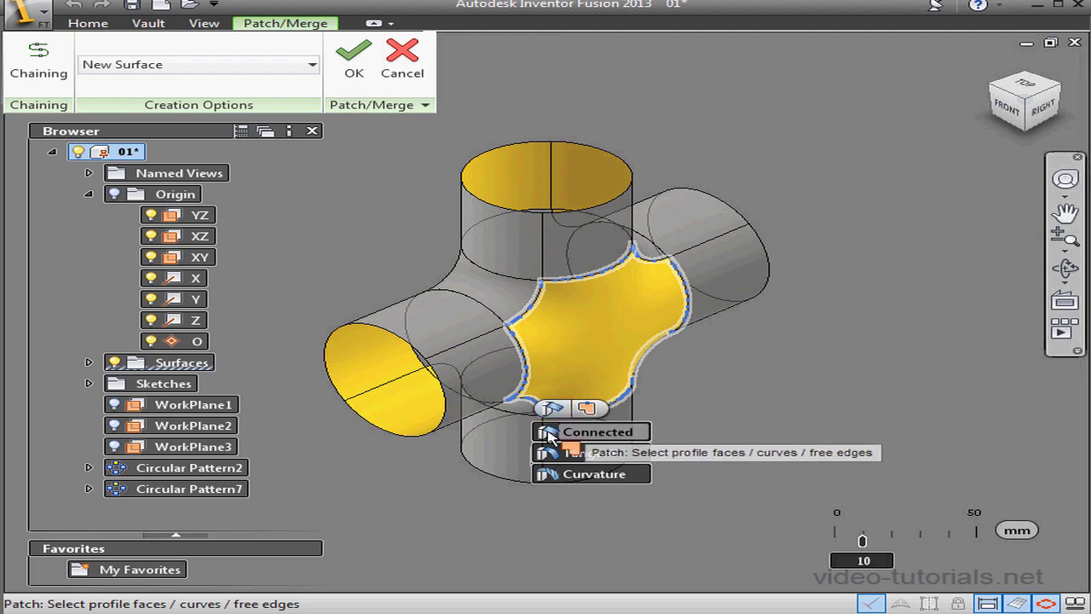
{"action": "left_click", "coordinate": [568, 454]}
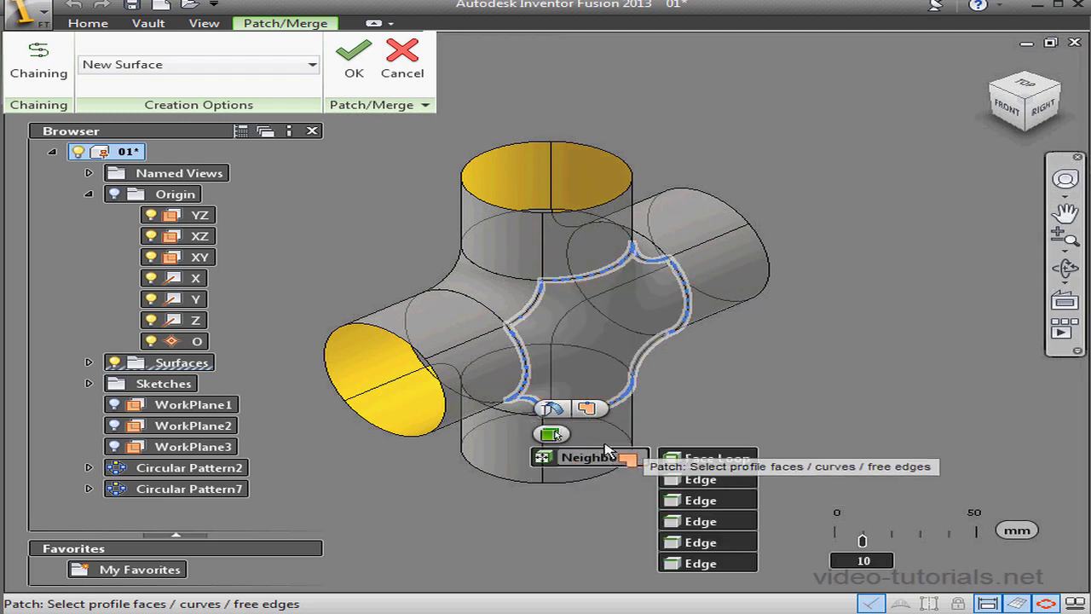
{"action": "left_click", "coordinate": [587, 410]}
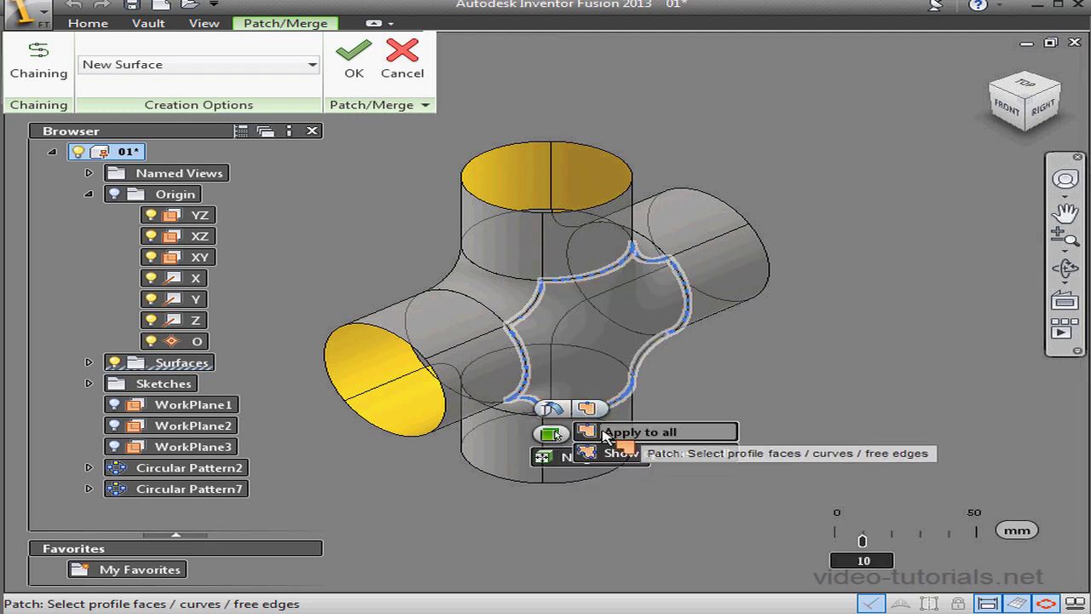
{"action": "left_click", "coordinate": [628, 432]}
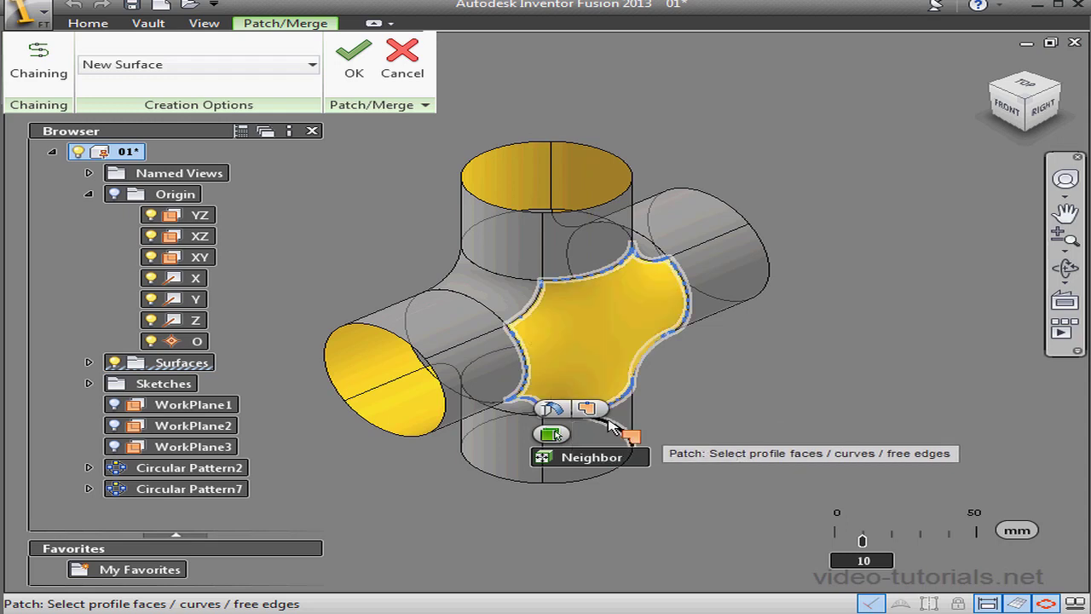
{"action": "left_click", "coordinate": [587, 410]}
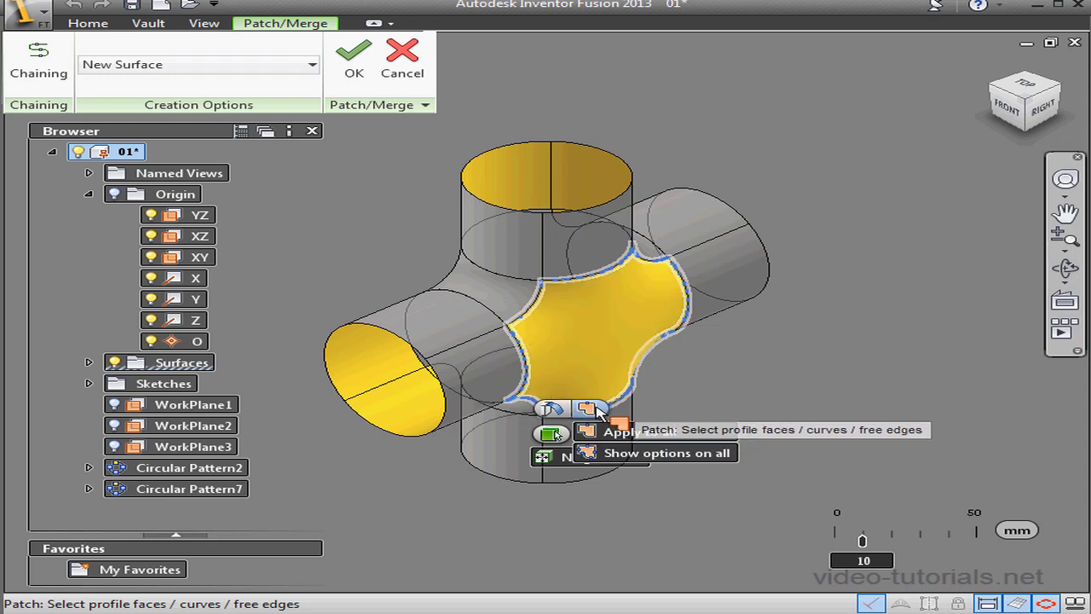
{"action": "left_click", "coordinate": [635, 454]}
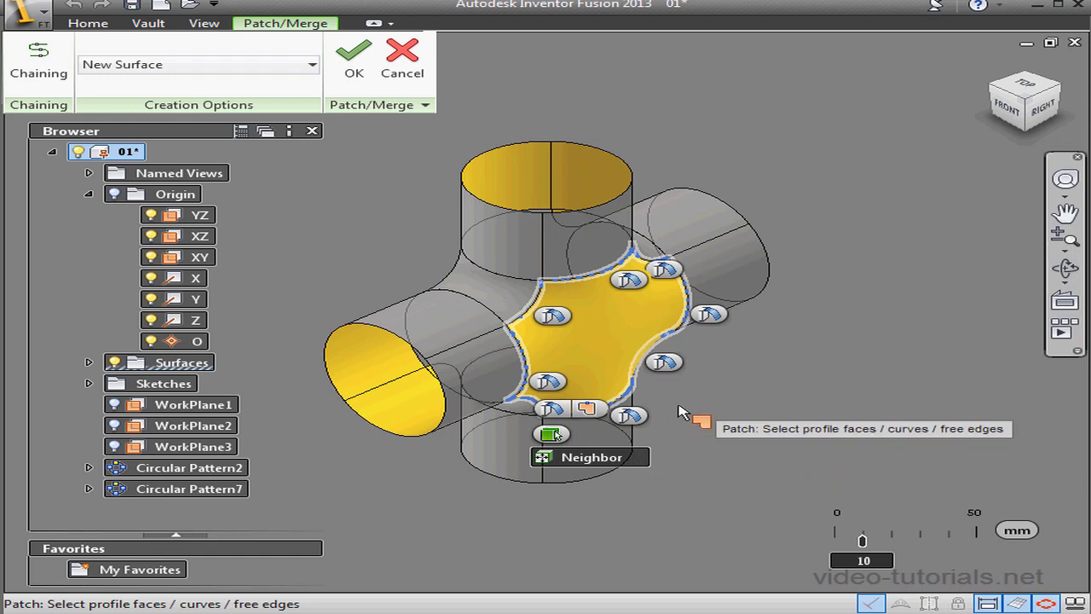
{"action": "left_click", "coordinate": [596, 410]}
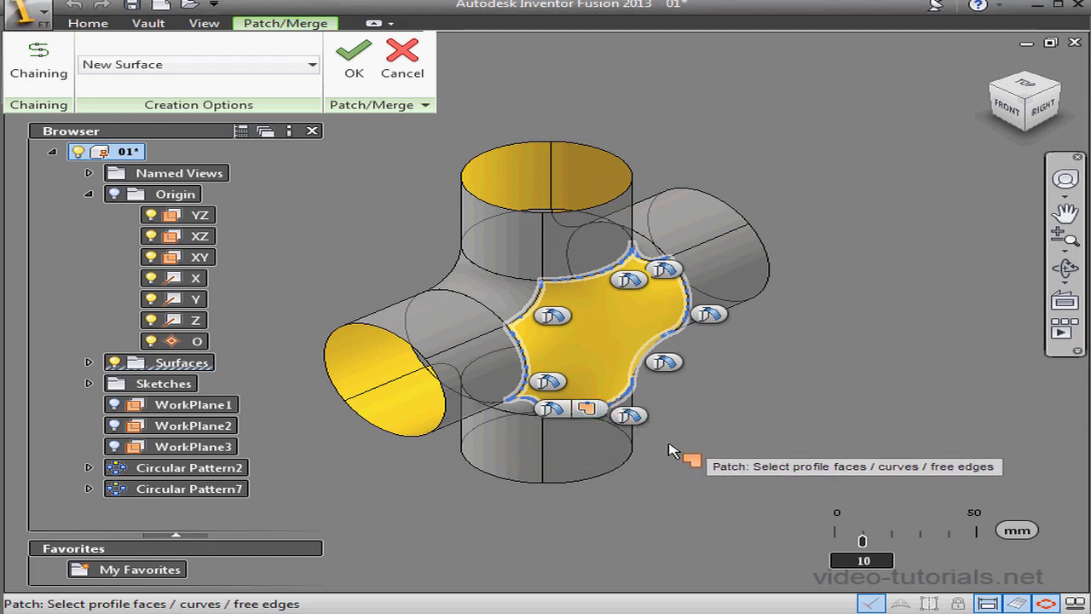
{"action": "left_click", "coordinate": [615, 421]}
- Try Connected continuity on one boundary edge of the patch and apply it to all edges
{"action": "left_click", "coordinate": [554, 410]}
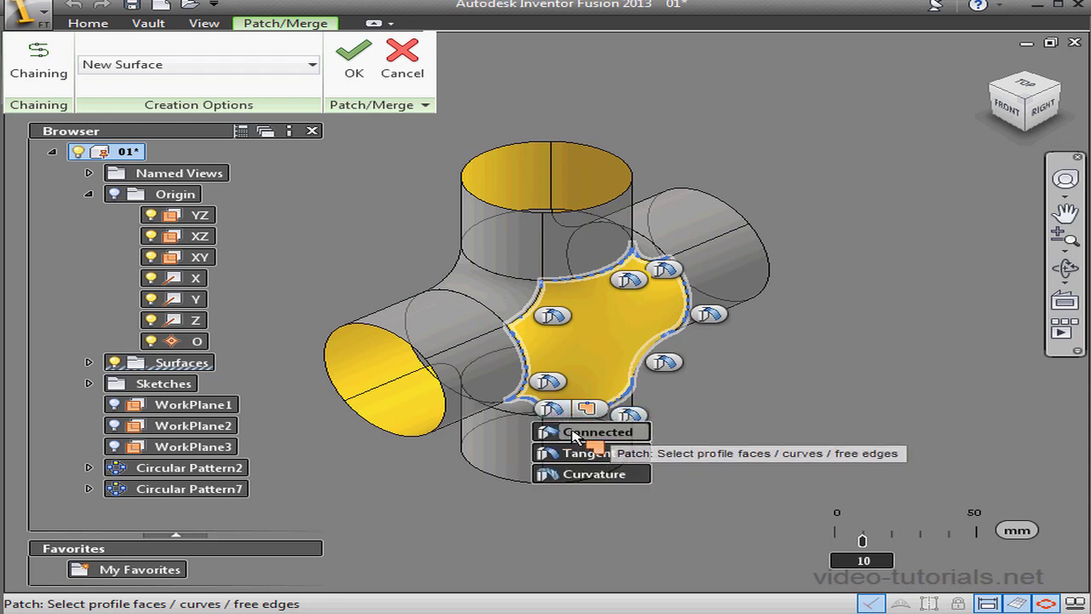
{"action": "left_click", "coordinate": [575, 433]}
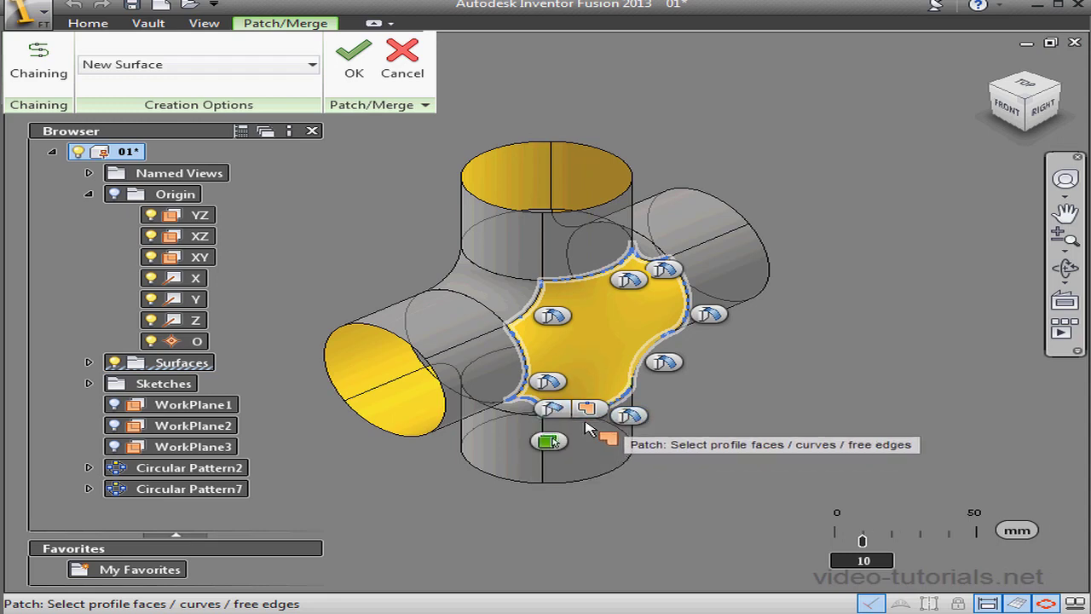
{"action": "left_click", "coordinate": [586, 409]}
{"action": "left_click", "coordinate": [609, 433]}
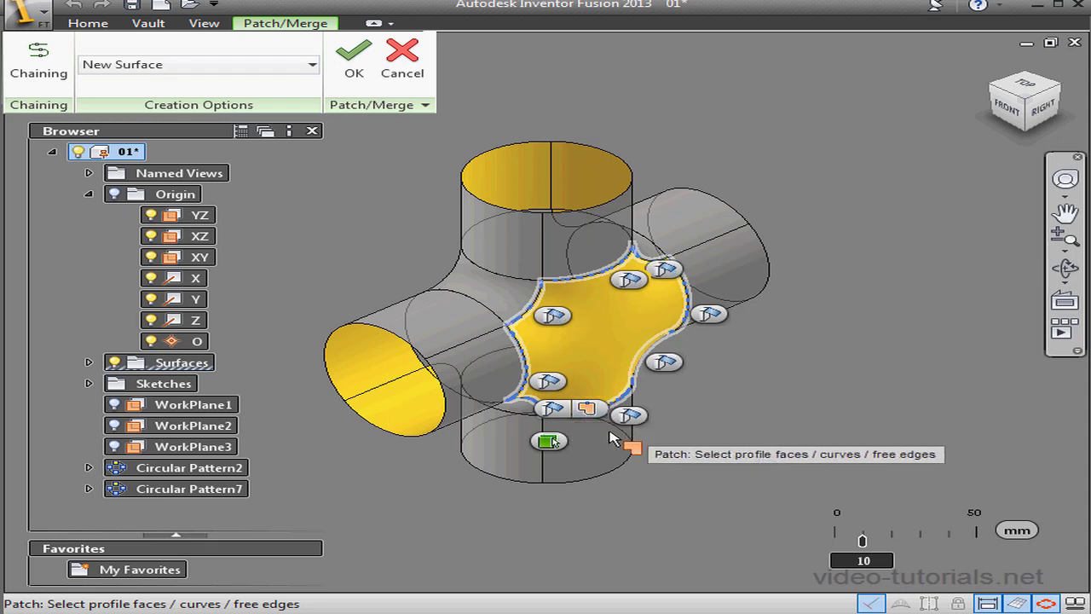
- Return the patch's boundary edge to Tangent continuity, apply it to all edges, and complete the patch
{"action": "left_click", "coordinate": [664, 361]}
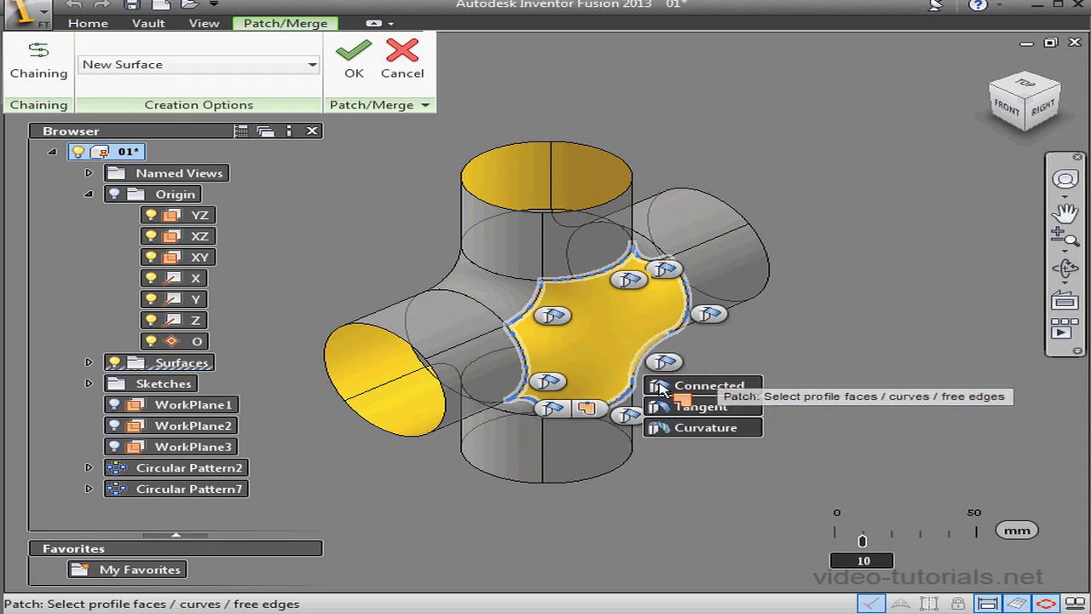
{"action": "left_click", "coordinate": [586, 408]}
{"action": "left_click", "coordinate": [552, 408]}
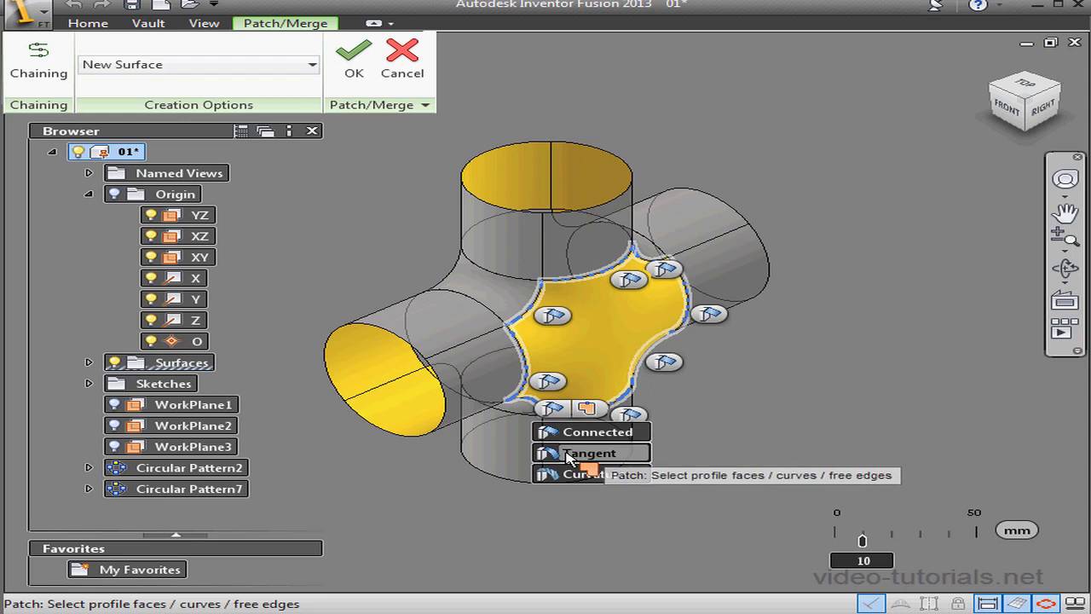
{"action": "left_click", "coordinate": [562, 454]}
{"action": "left_click", "coordinate": [594, 410]}
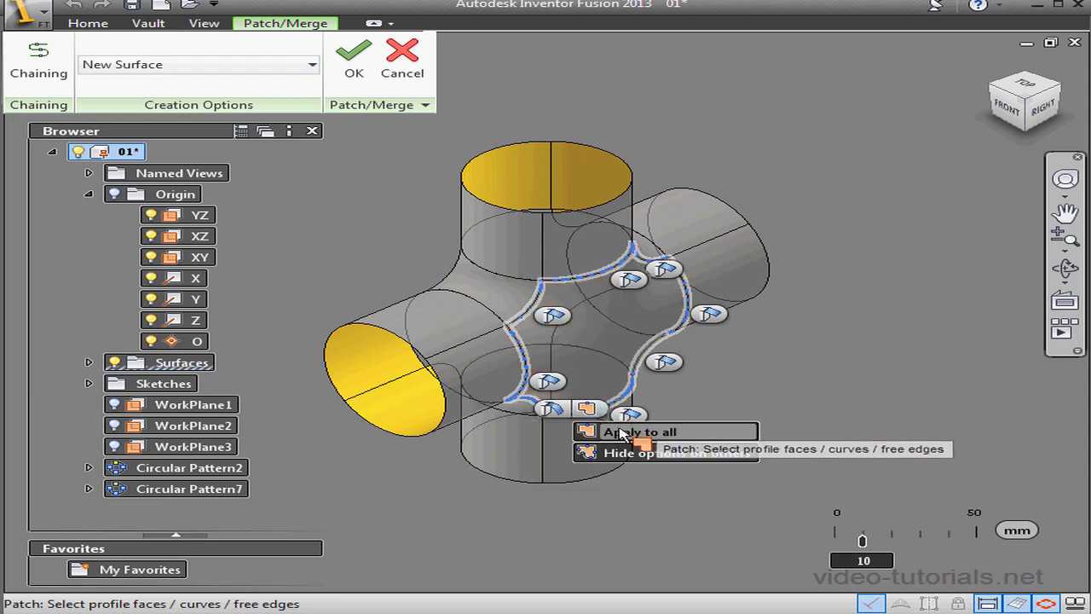
{"action": "left_click", "coordinate": [619, 433]}
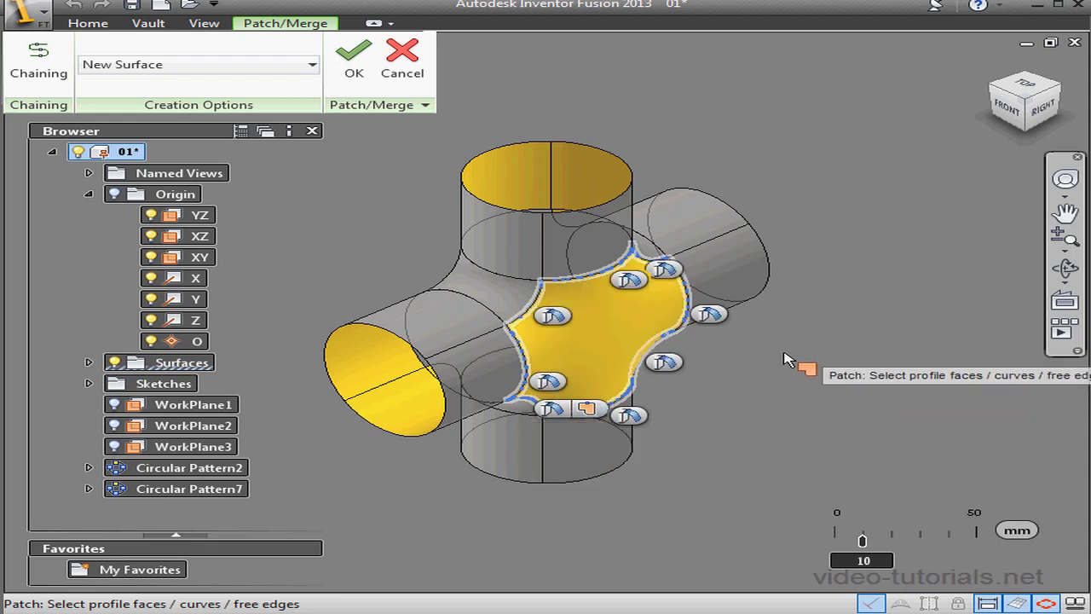
{"action": "left_click", "coordinate": [360, 81]}
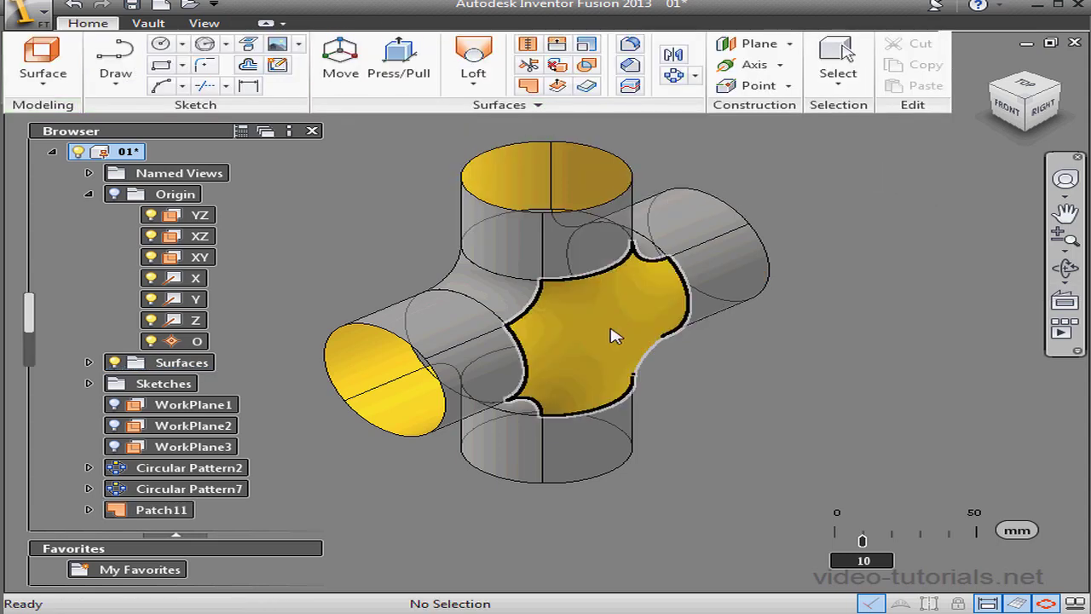
- Reverse the surface normal of the new central patch face
{"action": "left_click", "coordinate": [602, 167]}
{"action": "left_click", "coordinate": [540, 105]}
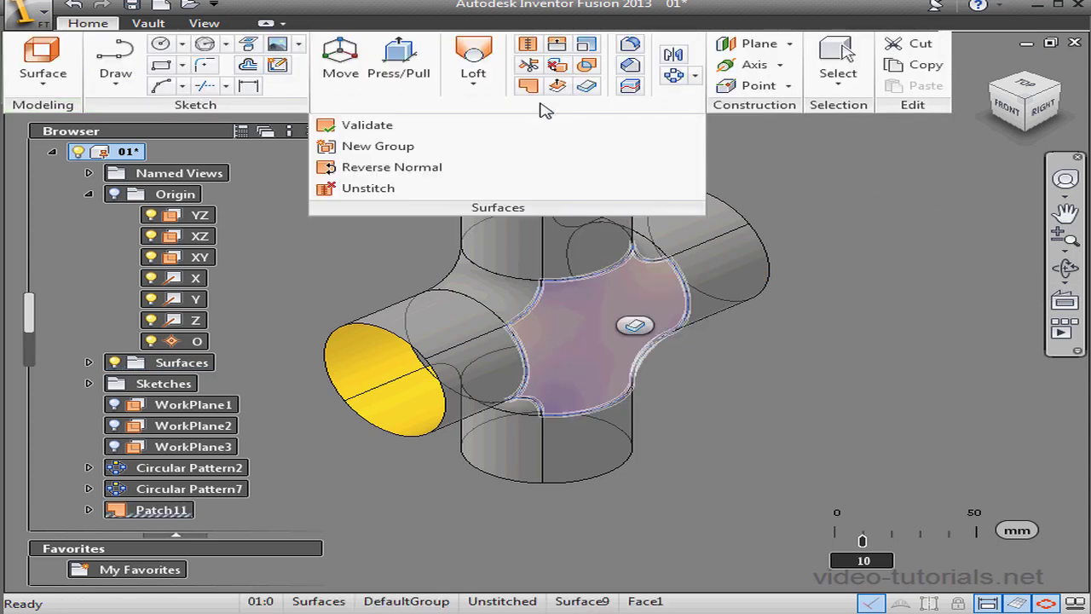
{"action": "left_click", "coordinate": [440, 168]}
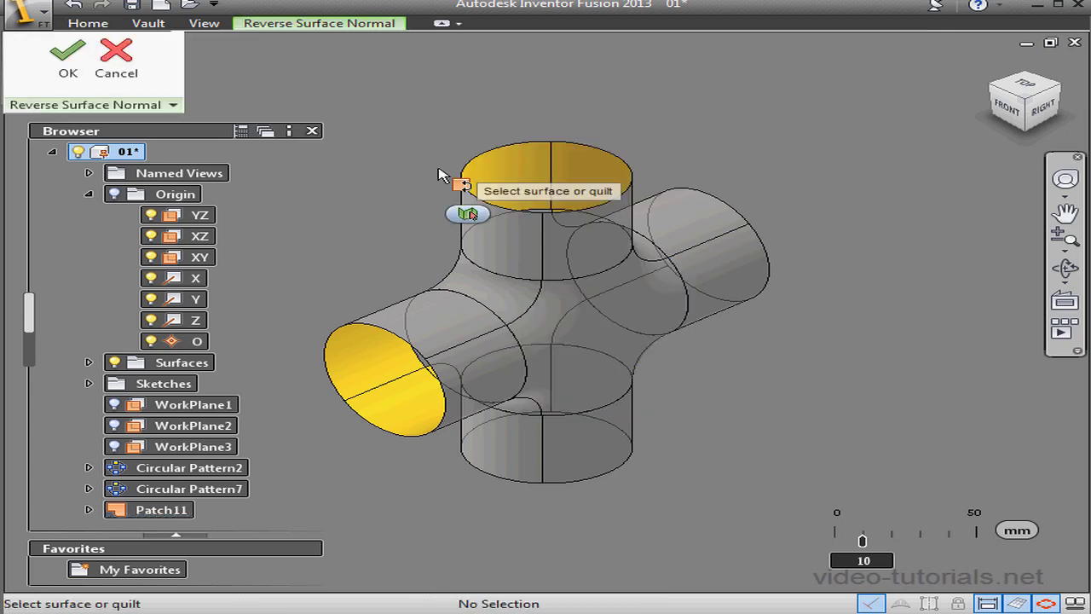
{"action": "left_click", "coordinate": [116, 55]}
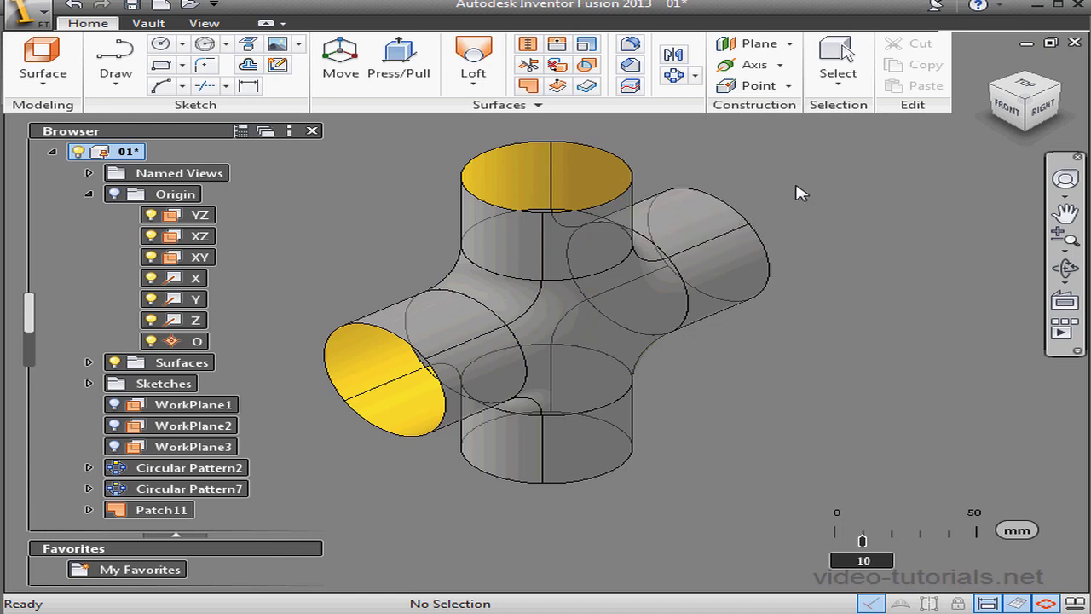
- Pattern the central patch circularly about the Y axis as a full rotation with 2 instances, and hide the origin geometry
{"action": "left_click", "coordinate": [674, 77]}
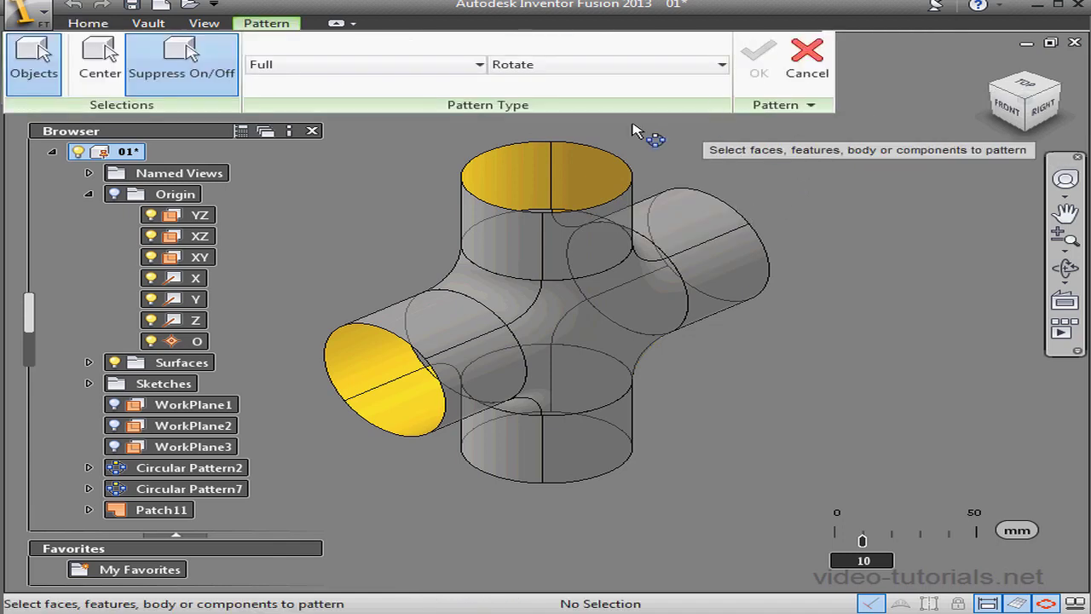
{"action": "left_click", "coordinate": [636, 365]}
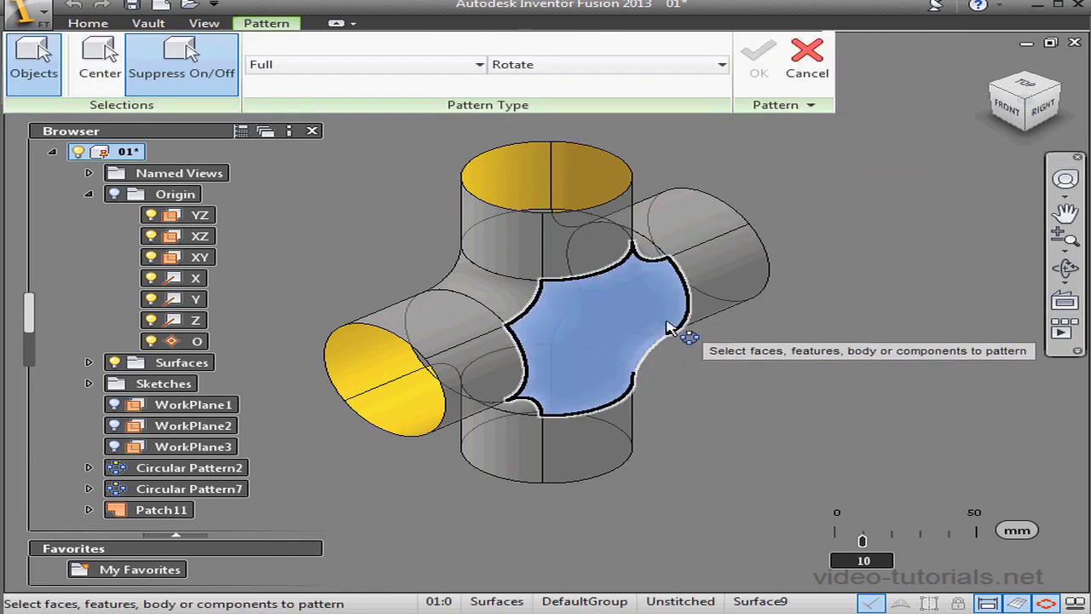
{"action": "left_click", "coordinate": [100, 58]}
{"action": "left_click", "coordinate": [114, 195]}
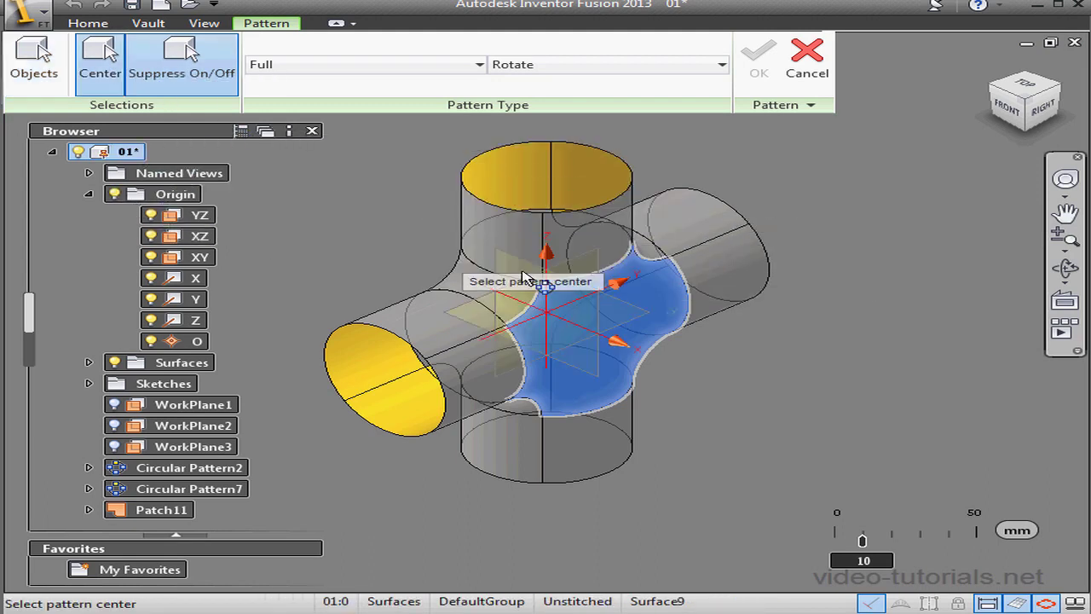
{"action": "left_click", "coordinate": [588, 303]}
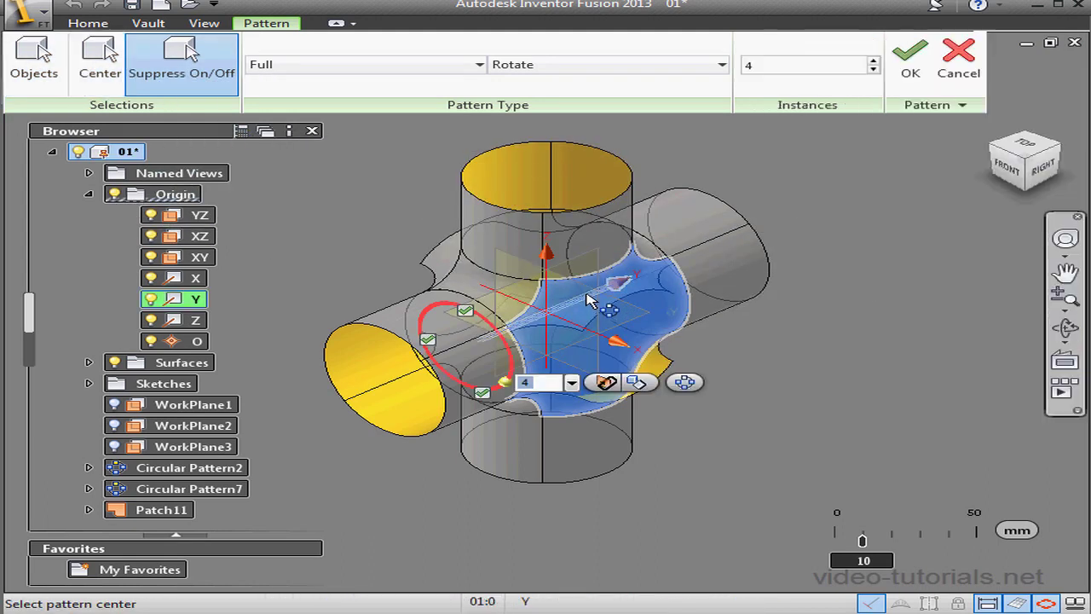
{"action": "left_click", "coordinate": [873, 69]}
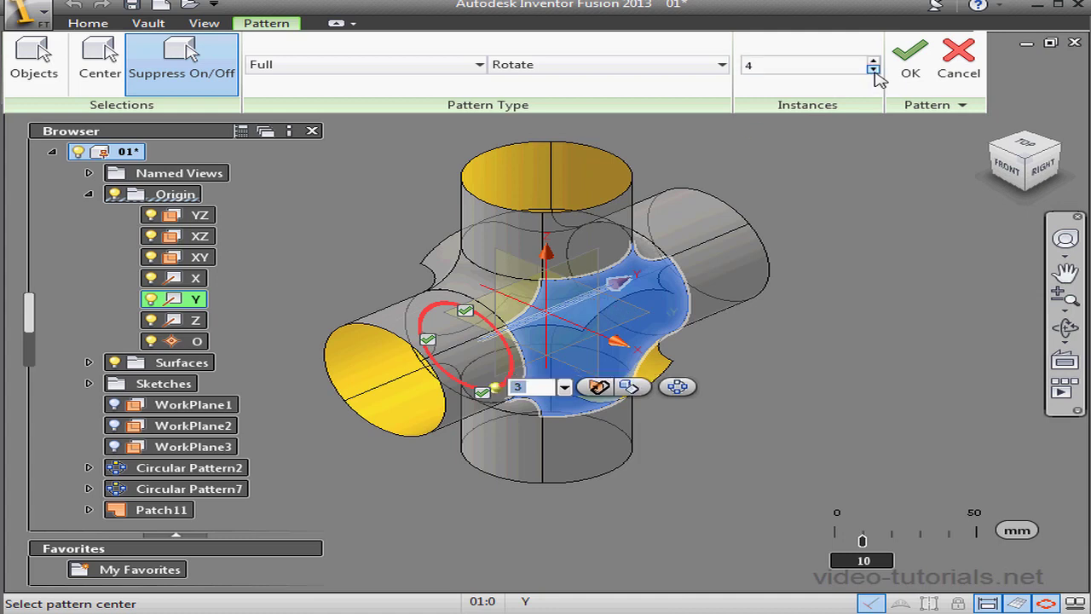
{"action": "left_click", "coordinate": [873, 69]}
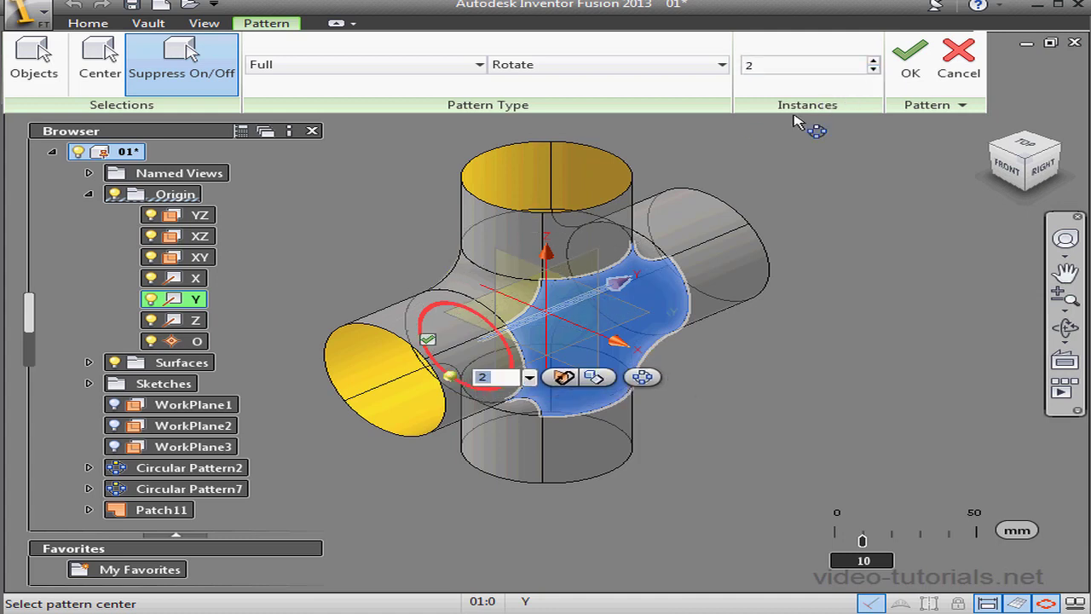
{"action": "left_click", "coordinate": [905, 68]}
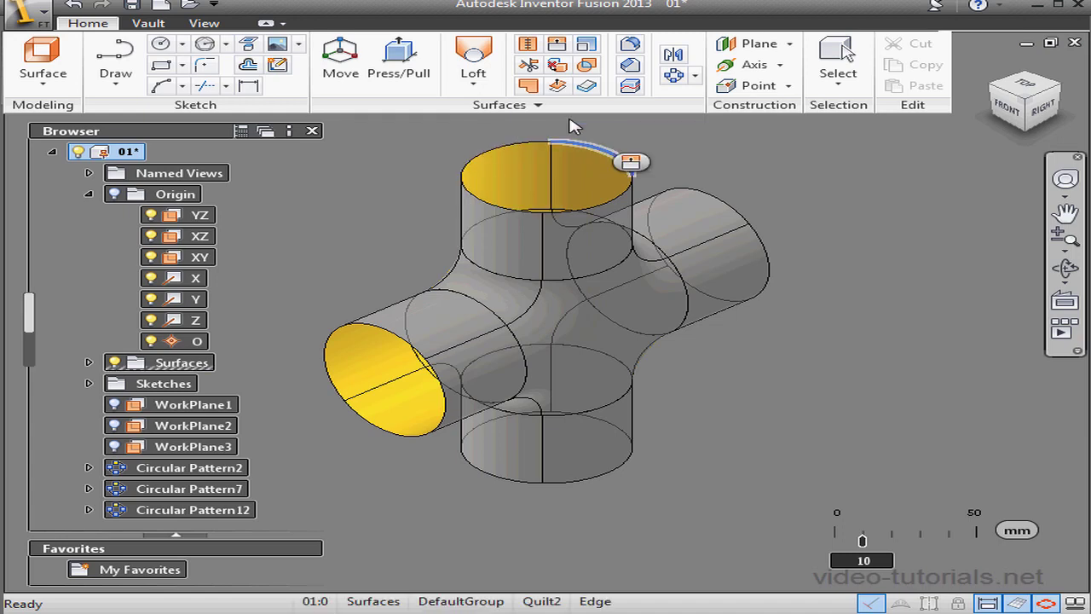
- Patch the circular end openings of the upper tube and the front tube with new surfaces
{"action": "left_click", "coordinate": [530, 87]}
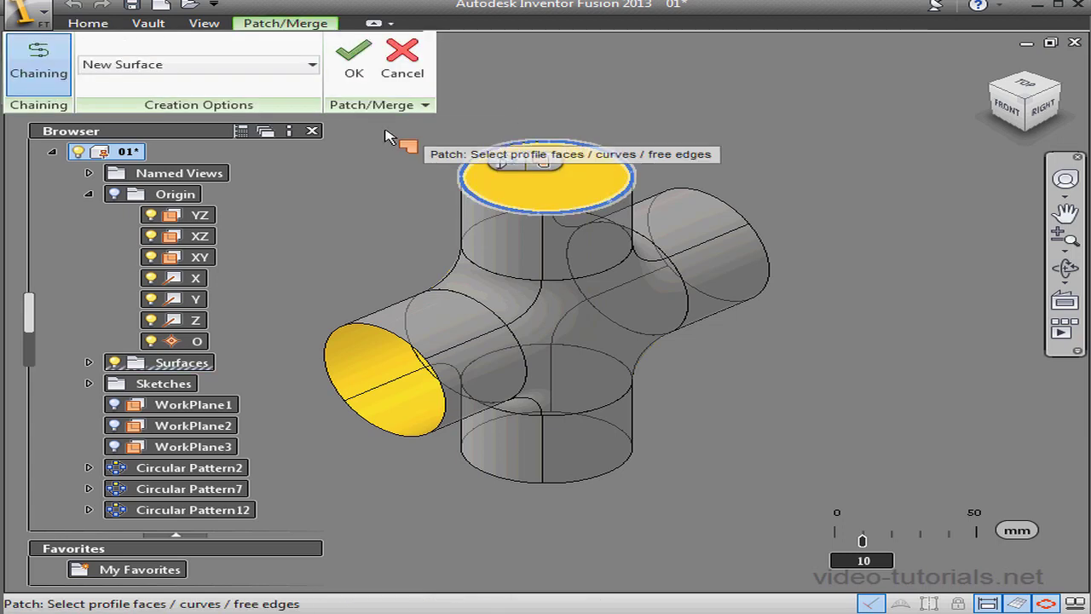
{"action": "left_click", "coordinate": [356, 53]}
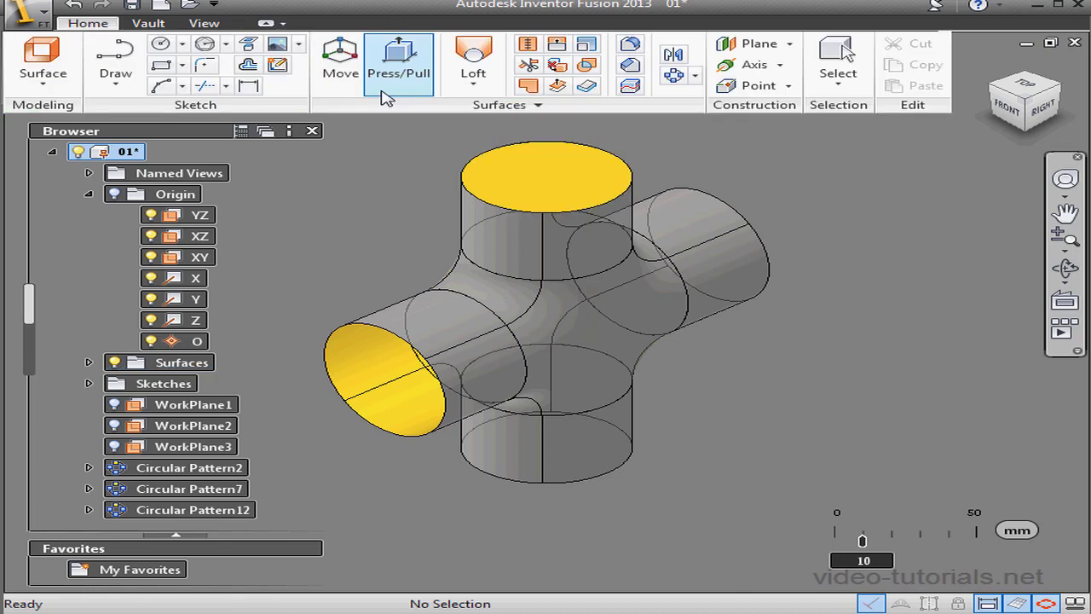
{"action": "left_click", "coordinate": [528, 85]}
{"action": "left_click", "coordinate": [399, 337]}
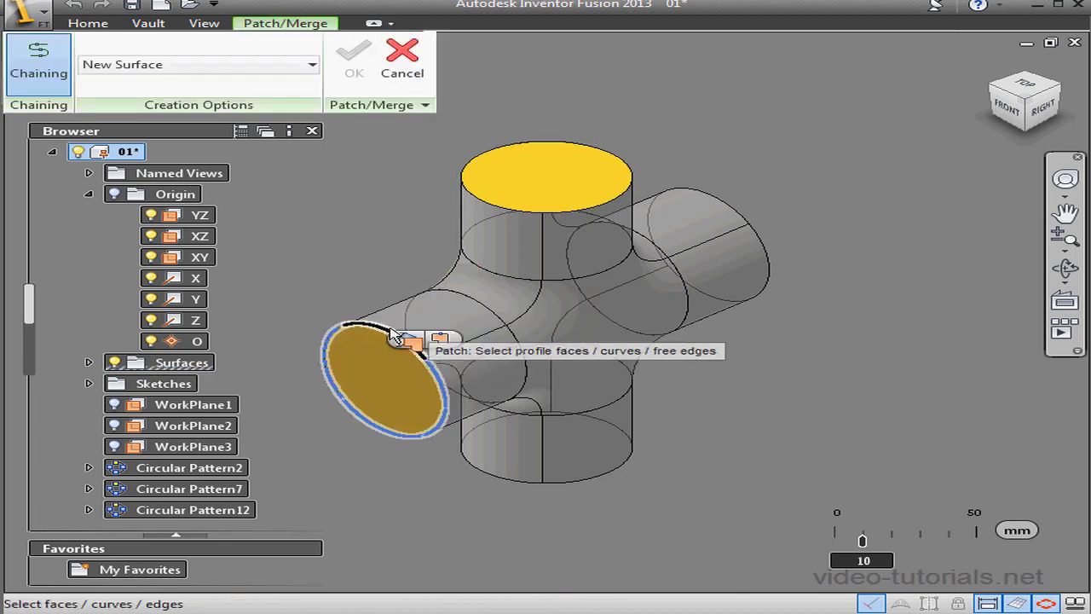
{"action": "left_click", "coordinate": [358, 67]}
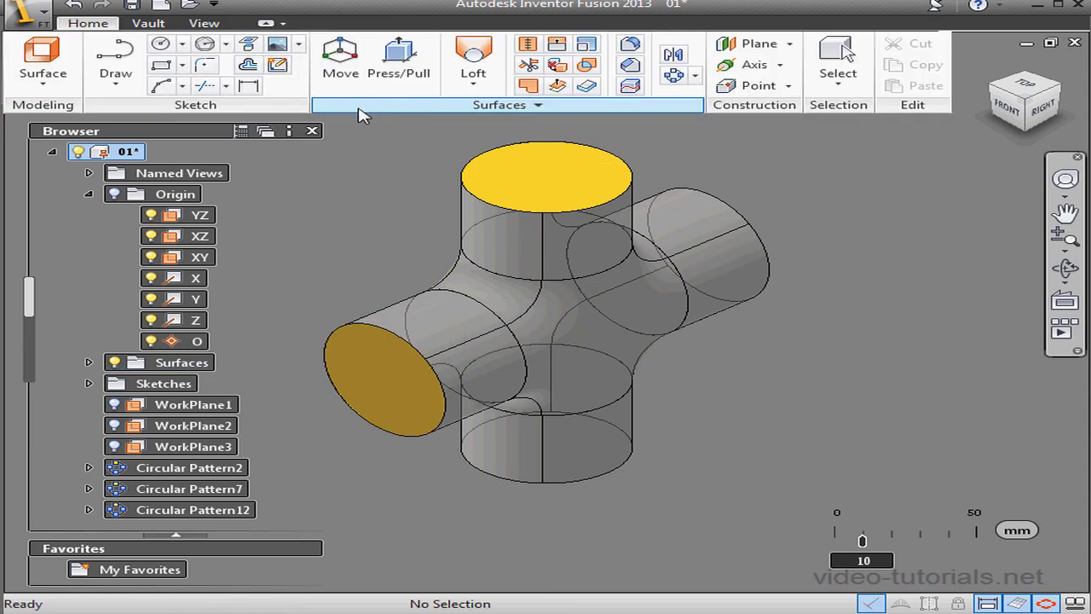
- Reverse the surface normals of the patch faces closing the front tube and the upper tube
{"action": "left_click", "coordinate": [375, 385]}
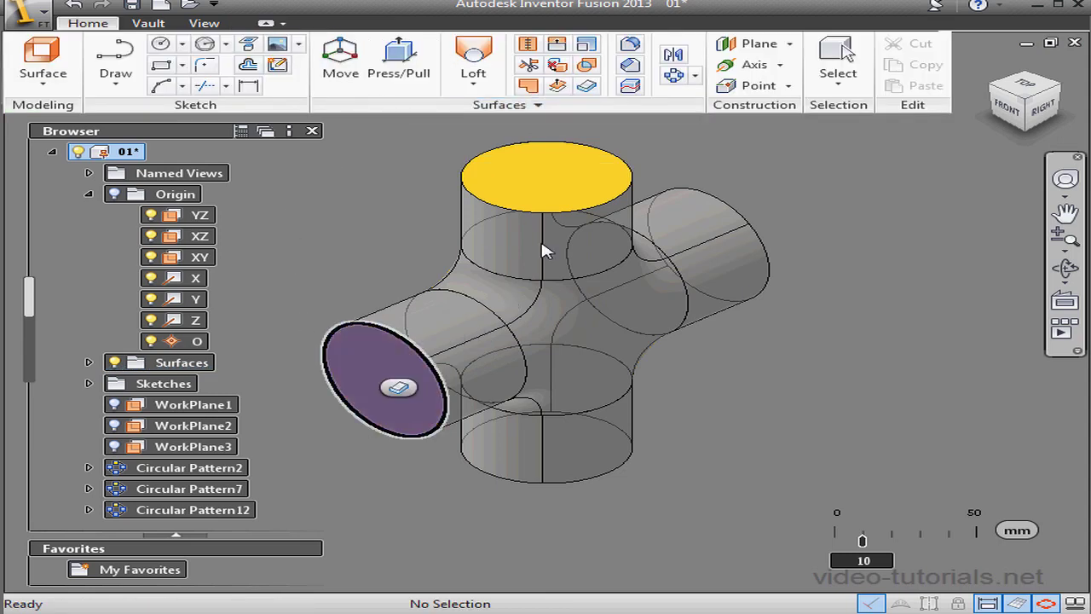
{"action": "left_click", "coordinate": [564, 184], "text": "ctrl"}
{"action": "left_click", "coordinate": [539, 107]}
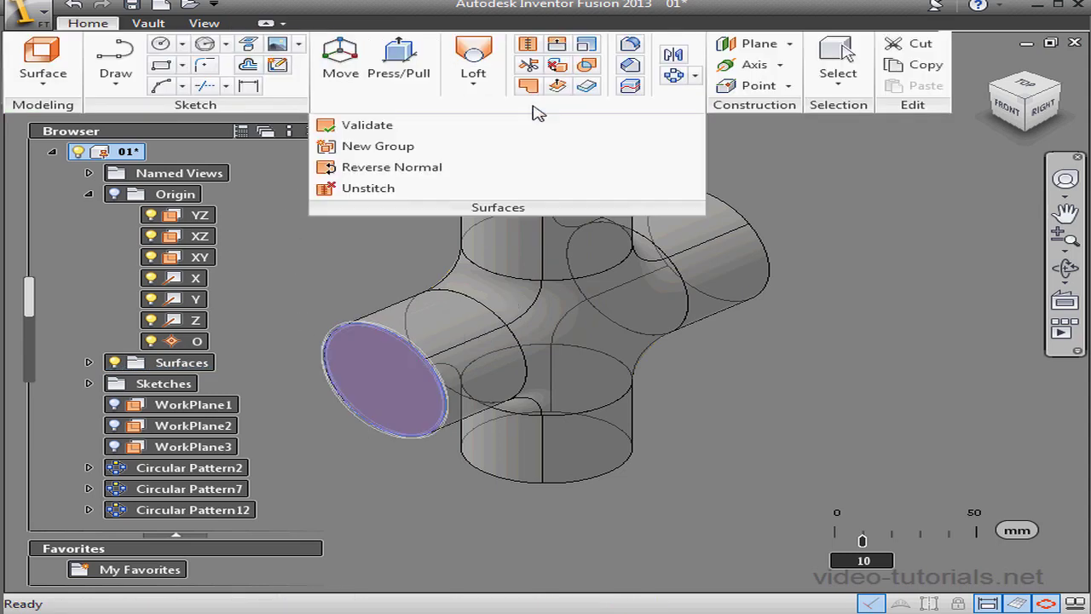
{"action": "left_click", "coordinate": [392, 167]}
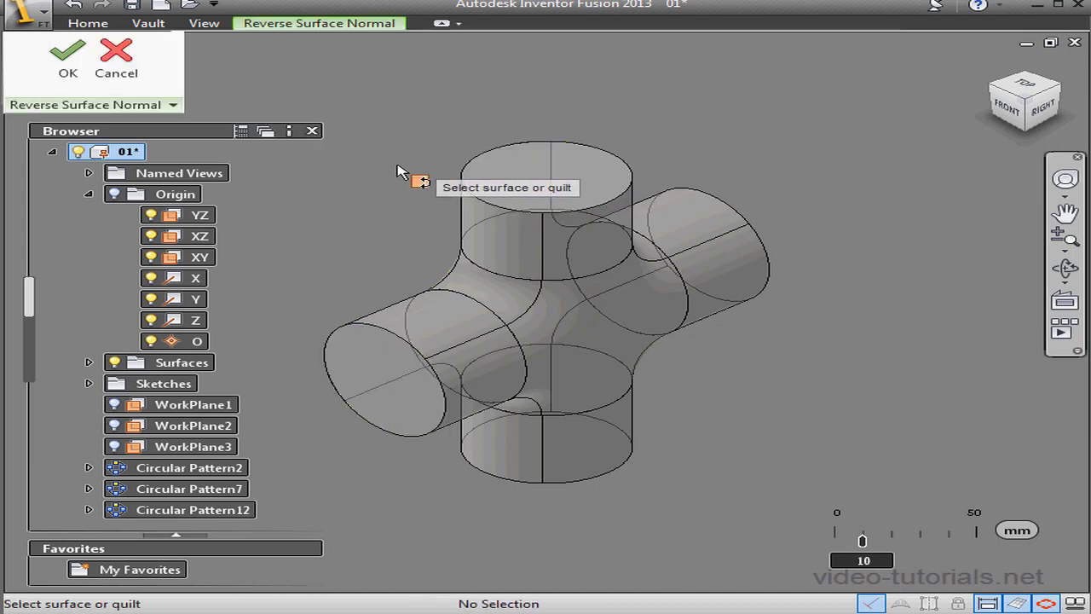
{"action": "left_click", "coordinate": [115, 62]}
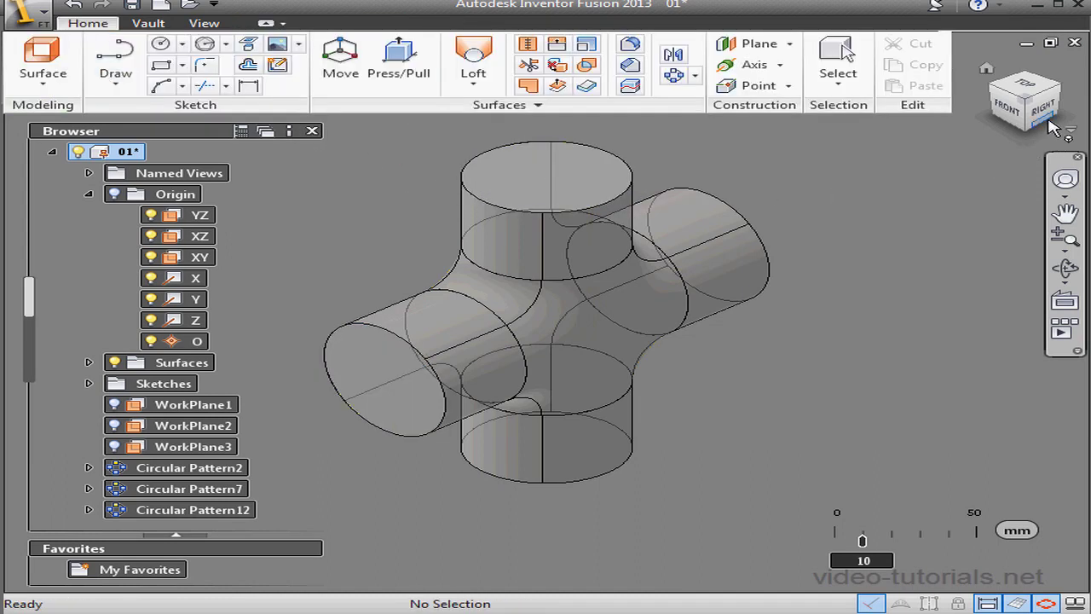
- Patch the rear tube's circular end opening with a new surface and reverse that face's normal
{"action": "left_click", "coordinate": [1067, 92]}
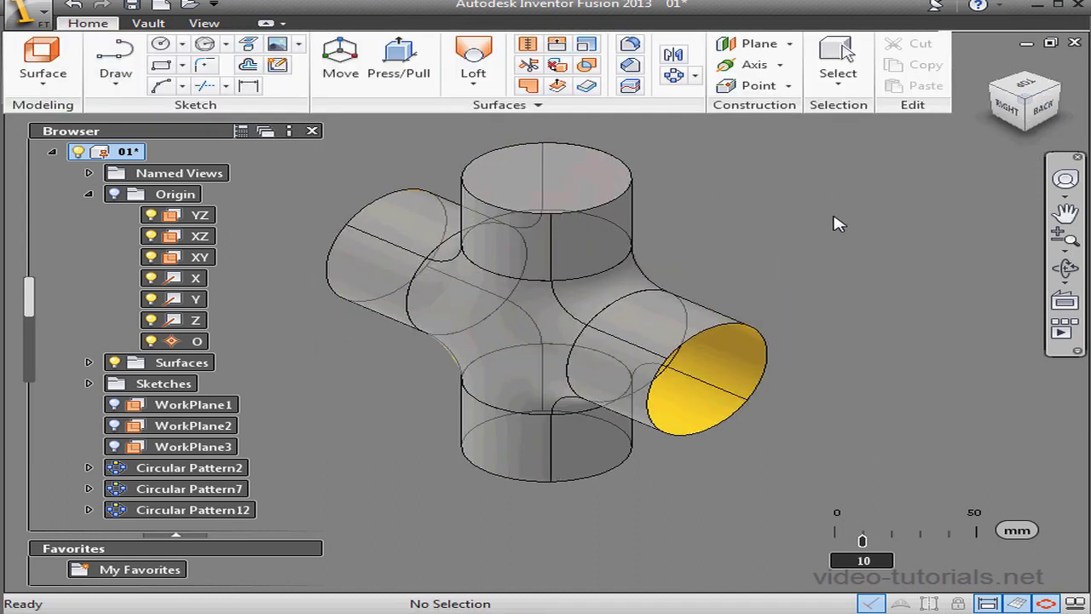
{"action": "left_click", "coordinate": [528, 85]}
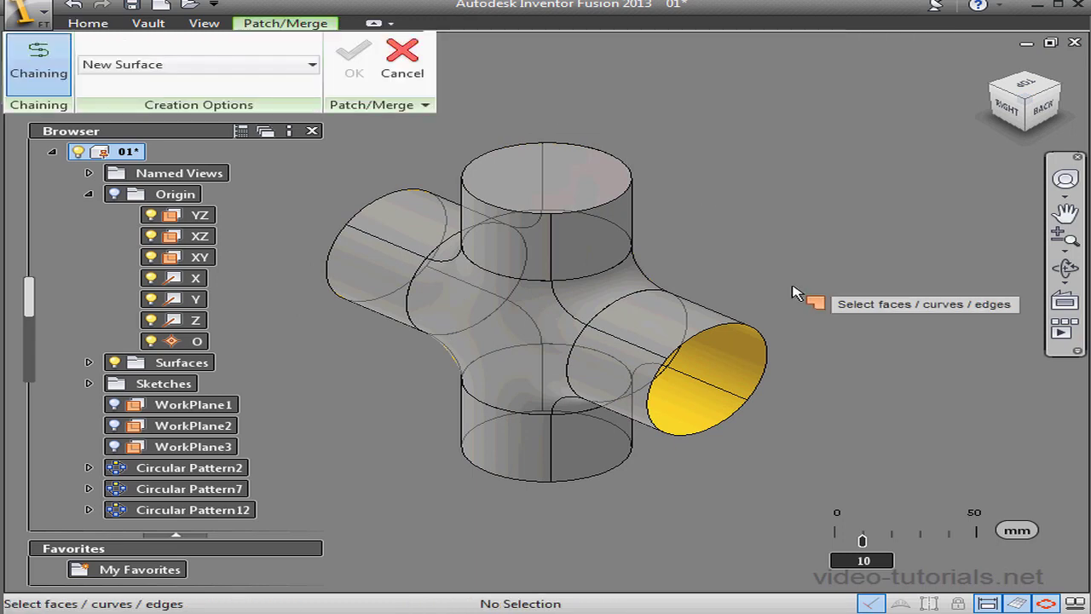
{"action": "left_click", "coordinate": [773, 349]}
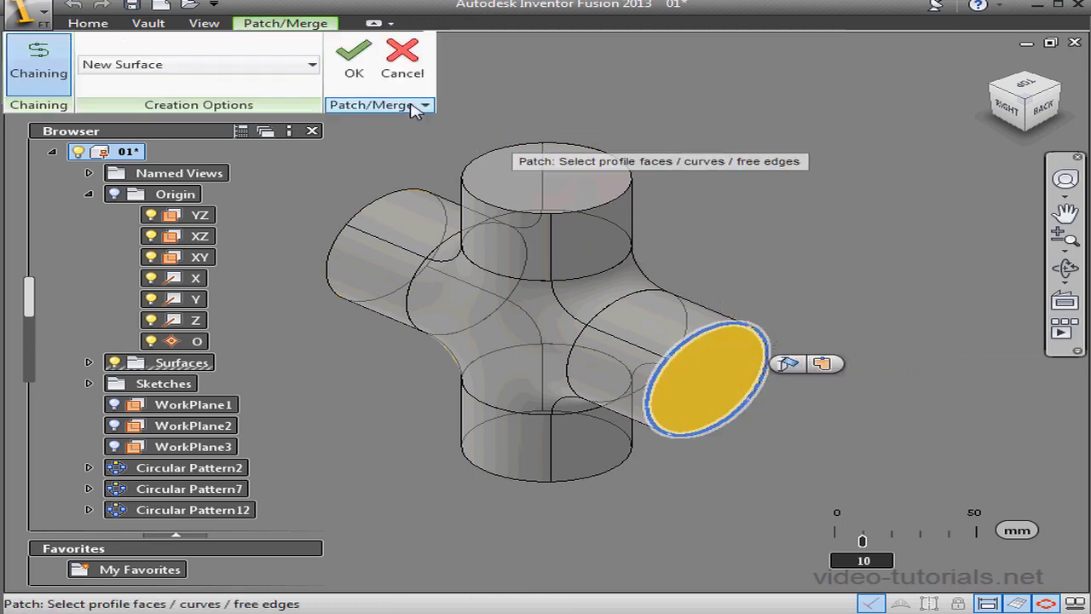
{"action": "left_click", "coordinate": [353, 67]}
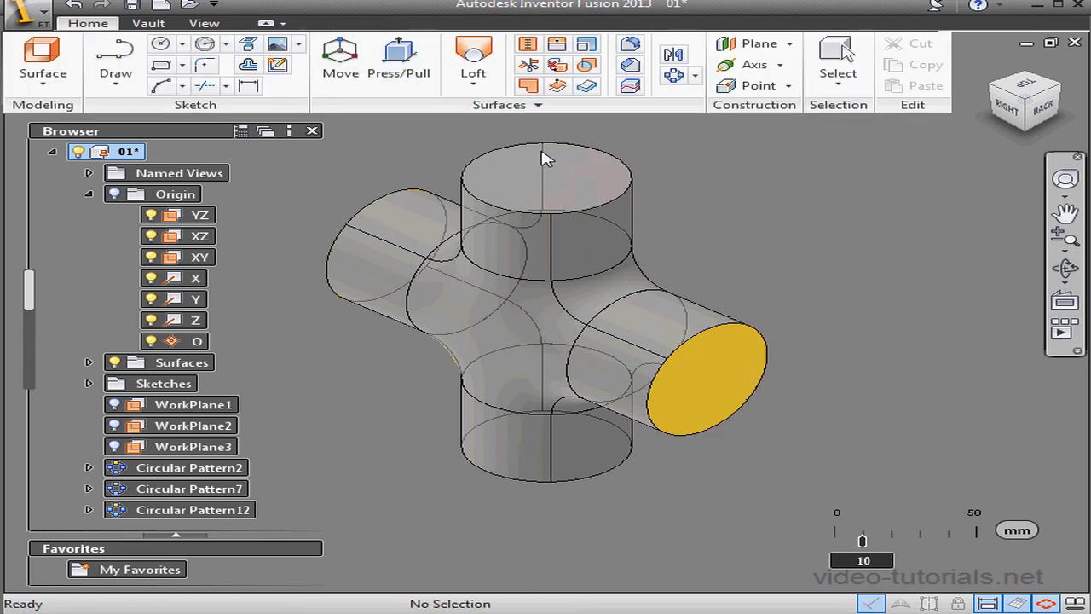
{"action": "left_click", "coordinate": [537, 104]}
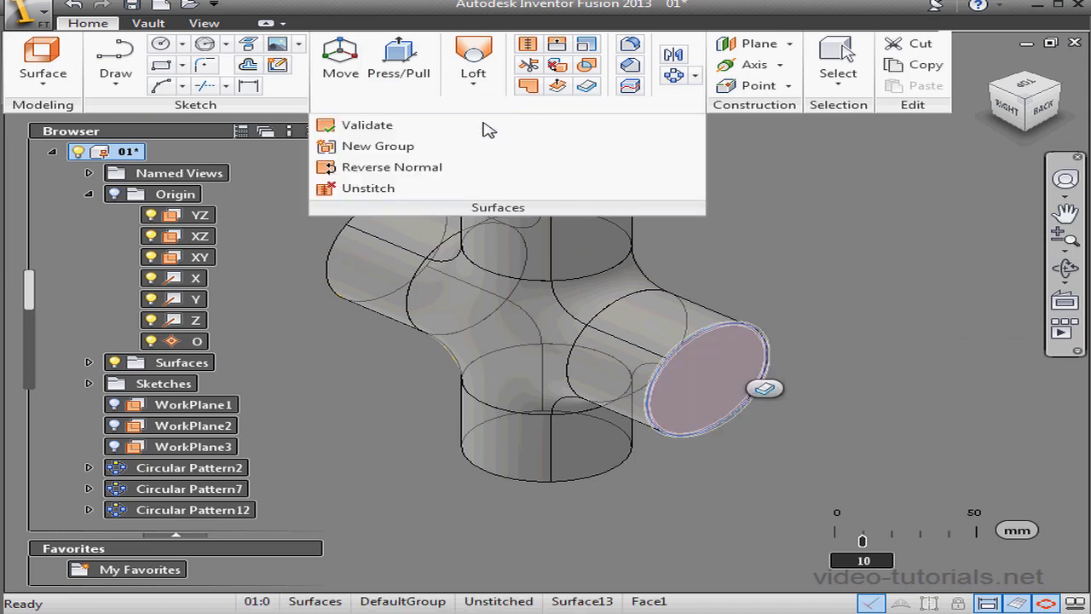
{"action": "left_click", "coordinate": [392, 167]}
{"action": "left_click", "coordinate": [34, 58]}
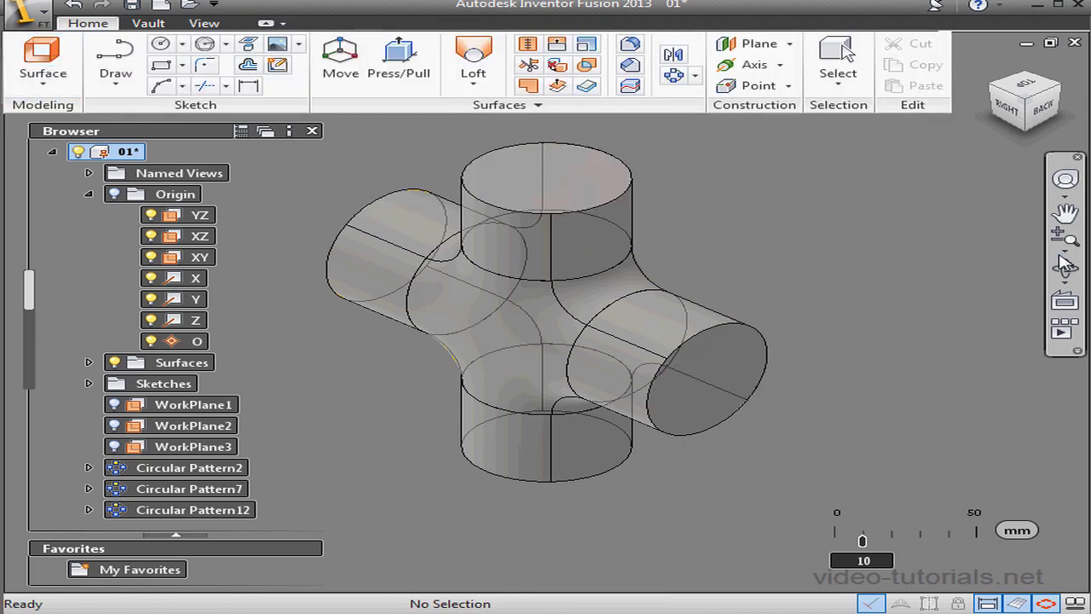
- Patch the lower tube's circular end opening with a new surface and reverse that face's normal
{"action": "left_click", "coordinate": [1026, 128]}
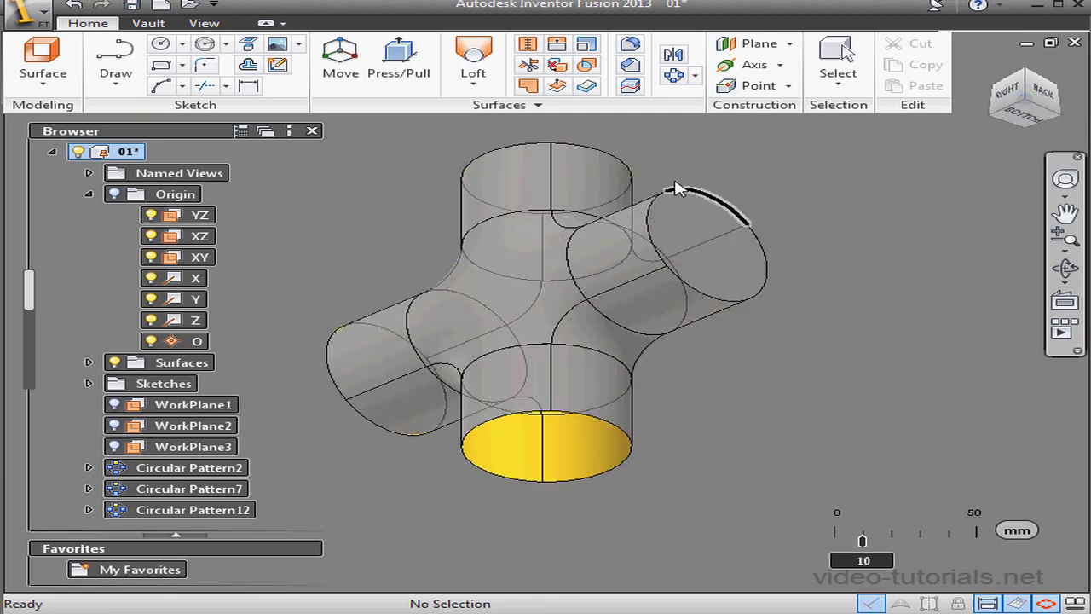
{"action": "left_click", "coordinate": [529, 87]}
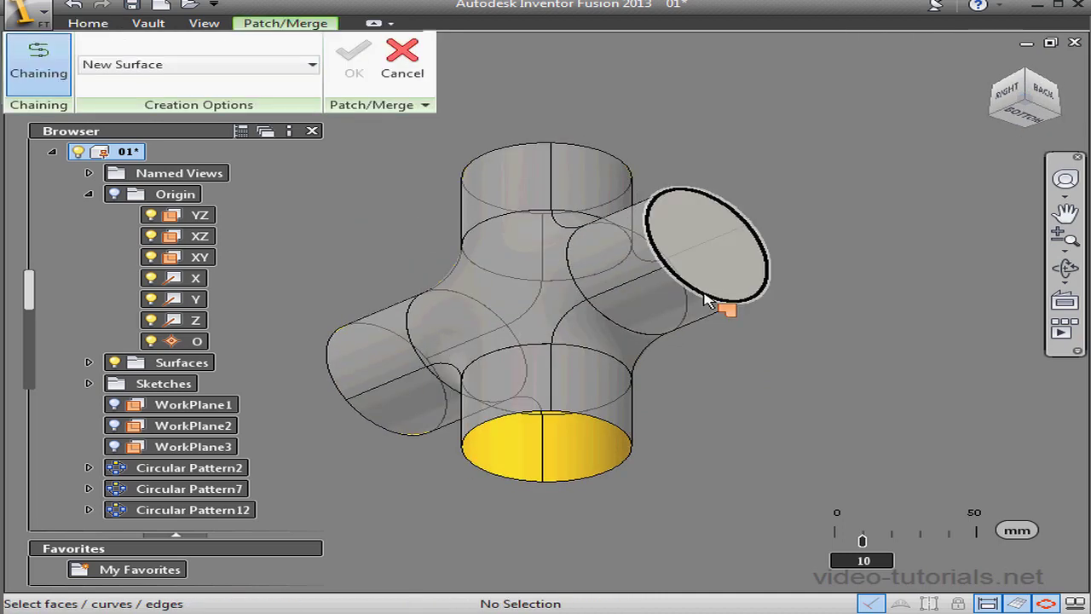
{"action": "left_click", "coordinate": [630, 442]}
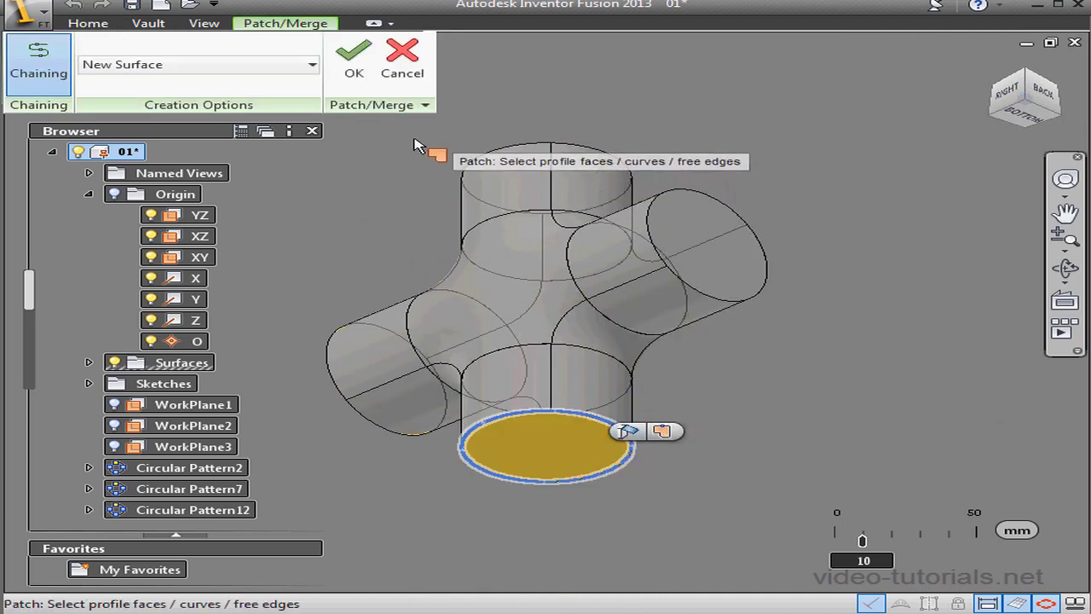
{"action": "left_click", "coordinate": [358, 75]}
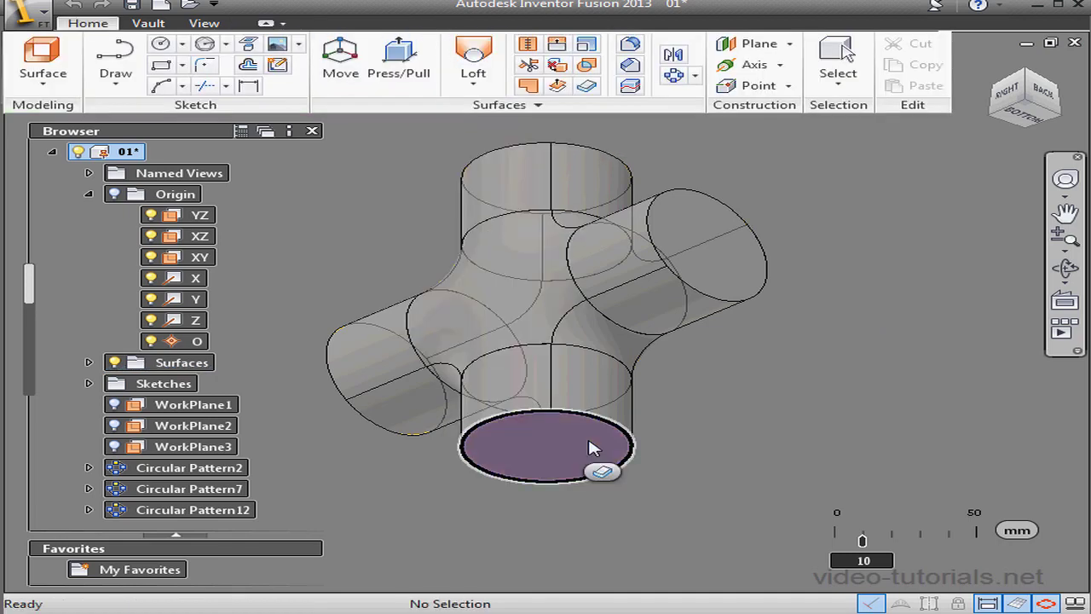
{"action": "left_click", "coordinate": [591, 446]}
{"action": "left_click", "coordinate": [535, 105]}
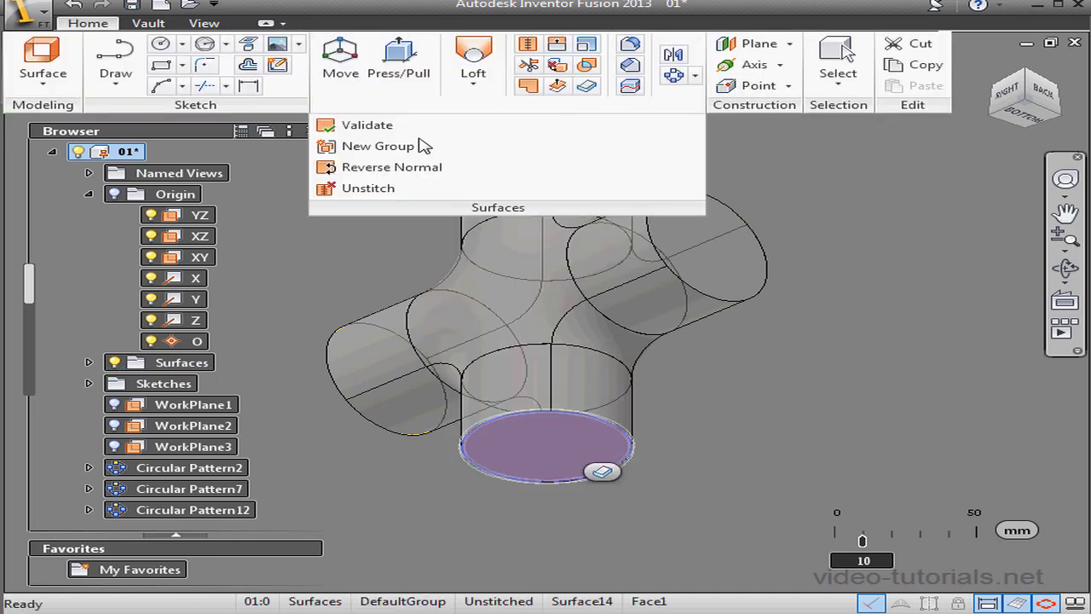
{"action": "left_click", "coordinate": [388, 168]}
{"action": "left_click", "coordinate": [69, 69]}
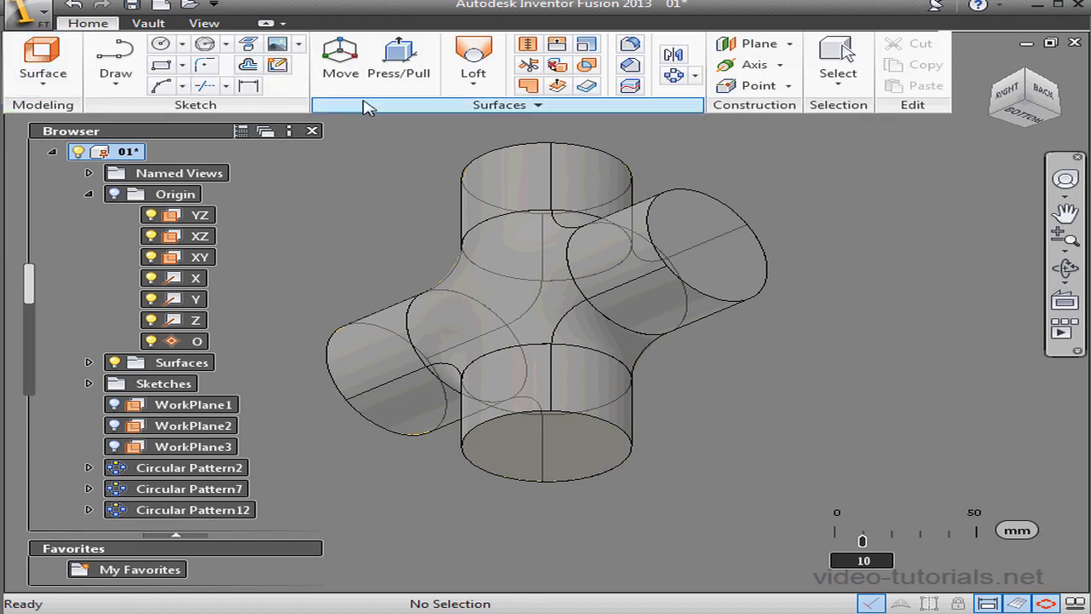
- Stitch all surfaces of the cross fitting into one solid, using 0.254 mm tolerance and the Join option
{"action": "left_click", "coordinate": [988, 71]}
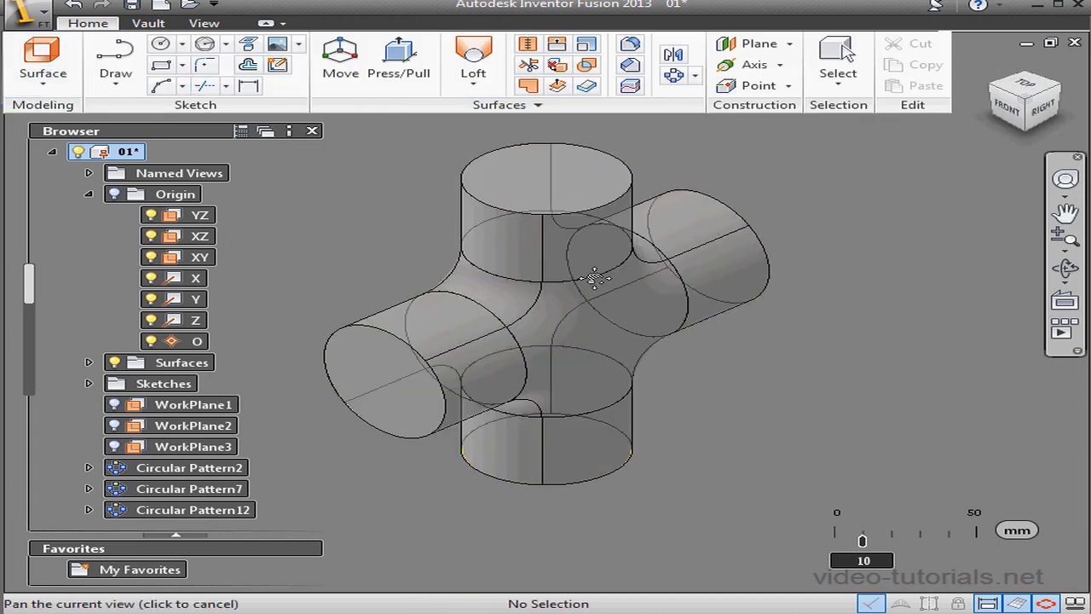
{"action": "middle_click_drag", "start_coordinate": [589, 272], "coordinate": [707, 304]}
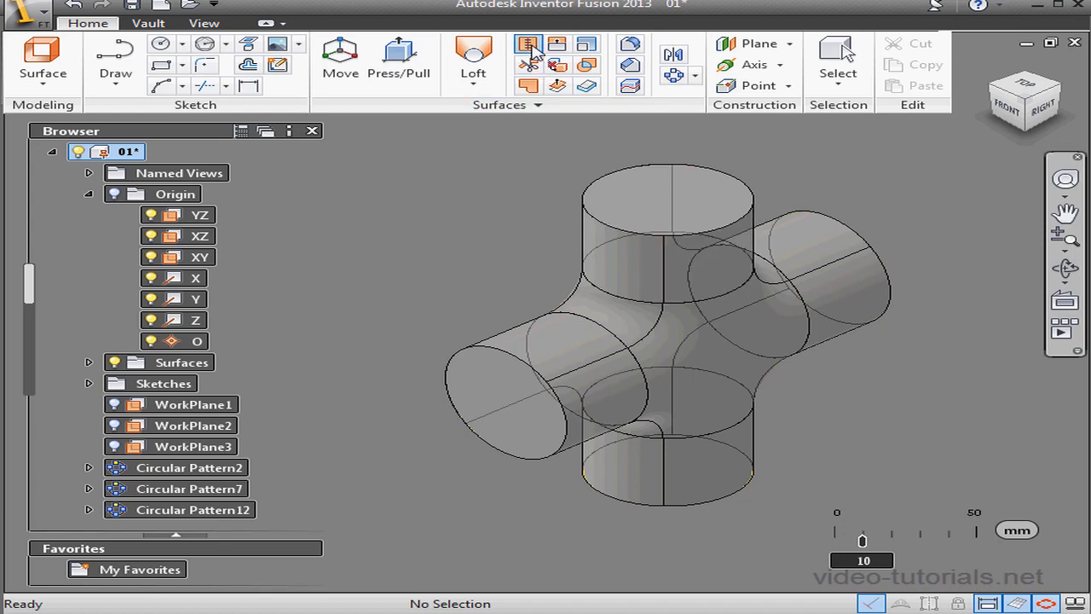
{"action": "left_click", "coordinate": [527, 43]}
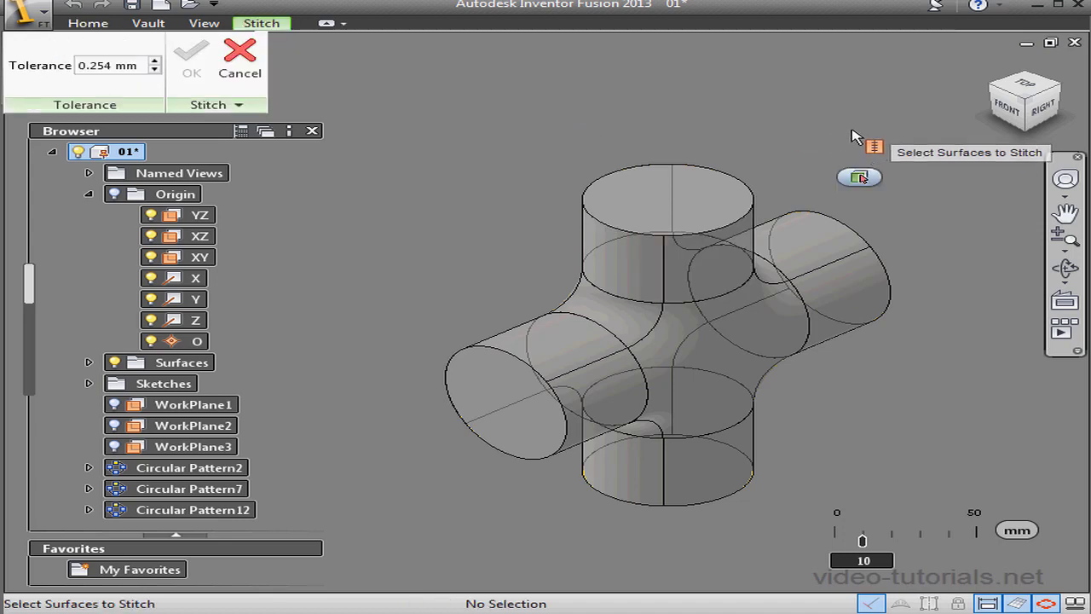
{"action": "left_click_drag", "start_coordinate": [844, 129], "coordinate": [459, 542]}
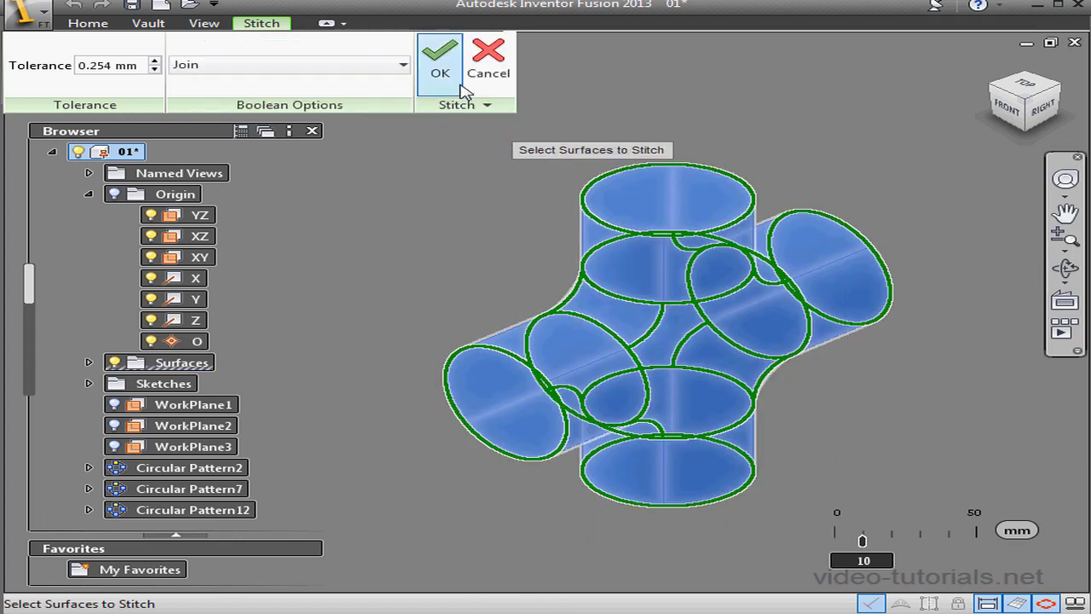
{"action": "left_click", "coordinate": [445, 67]}
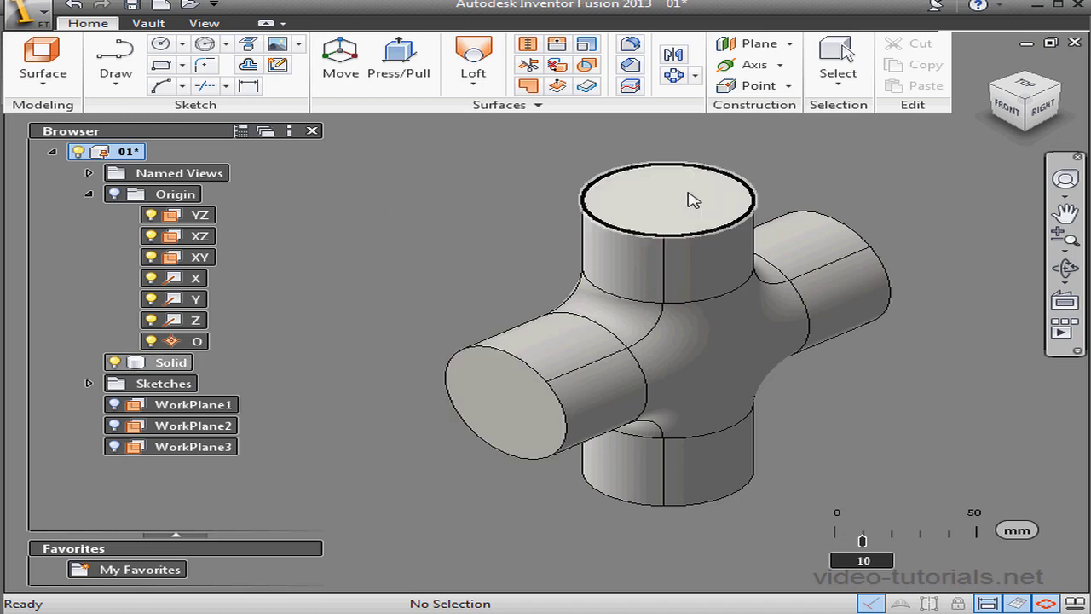
- Shell the solid to the inside with a thickness of 1 mm, removing the four circular end faces
{"action": "left_click", "coordinate": [674, 253]}
{"action": "left_click", "coordinate": [527, 392], "text": "ctrl"}
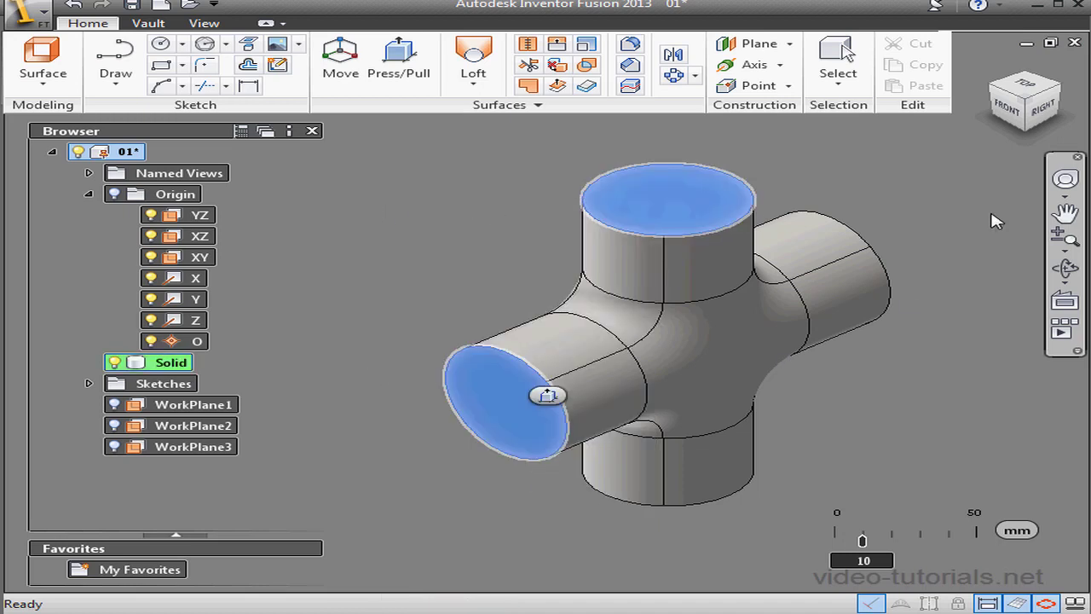
{"action": "left_click", "coordinate": [1032, 131]}
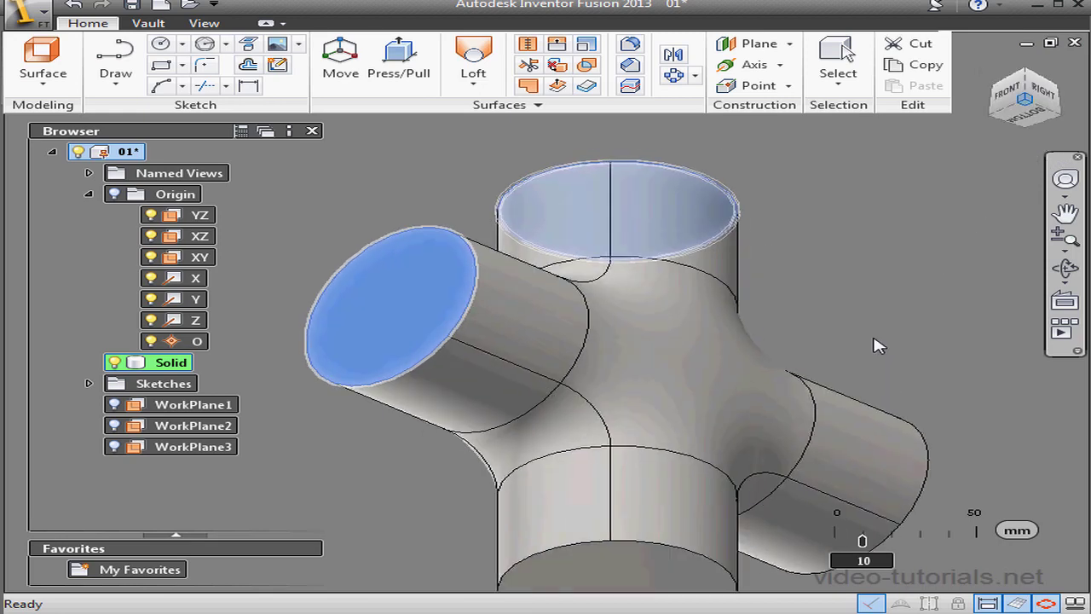
{"action": "left_click", "coordinate": [664, 587], "text": "ctrl"}
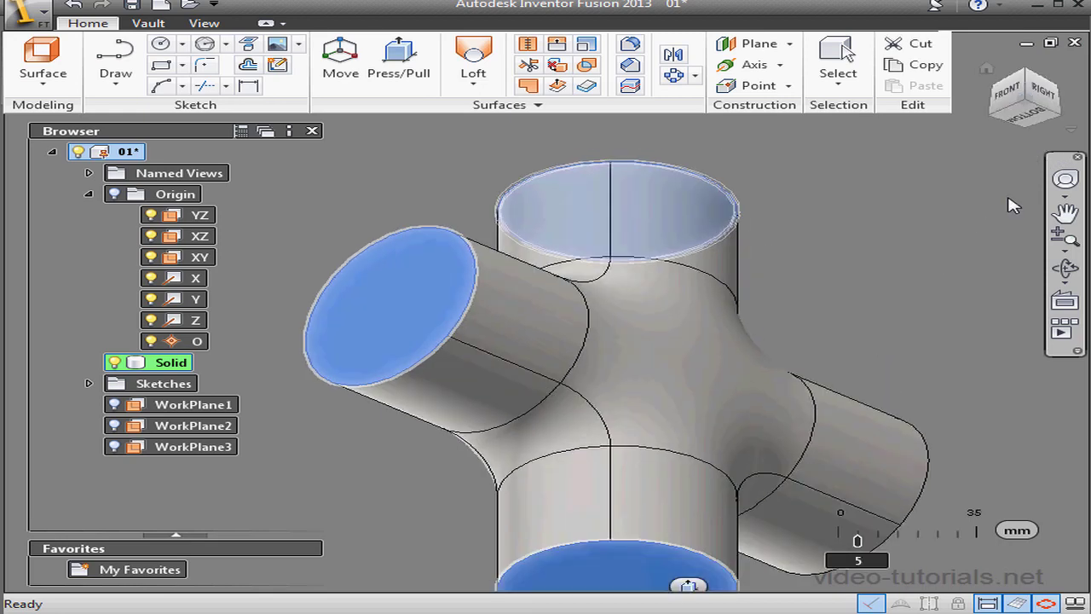
{"action": "left_click", "coordinate": [1064, 116]}
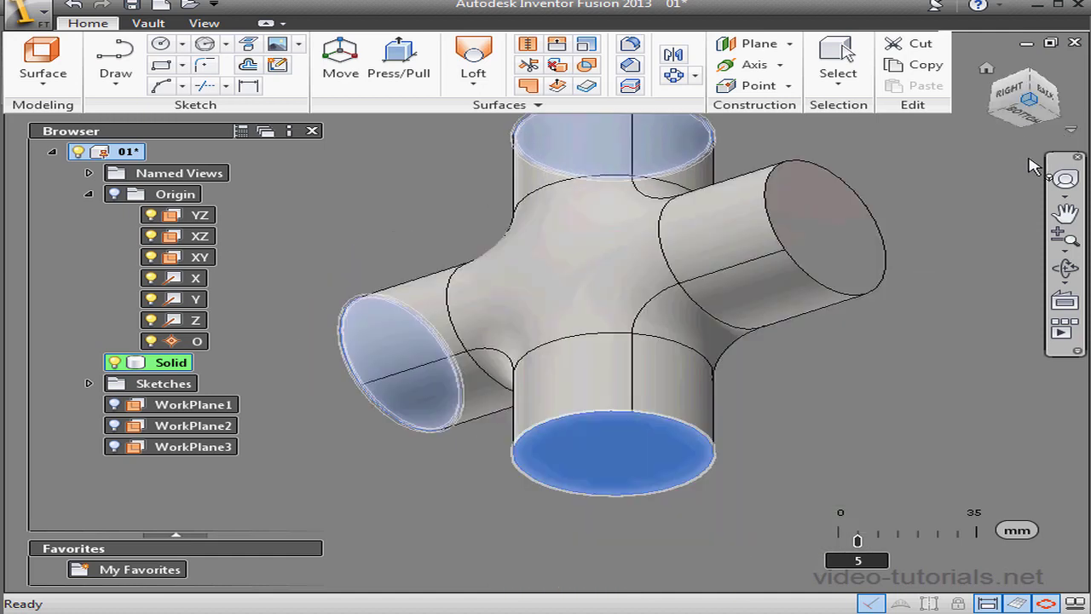
{"action": "left_click", "coordinate": [816, 226], "text": "ctrl"}
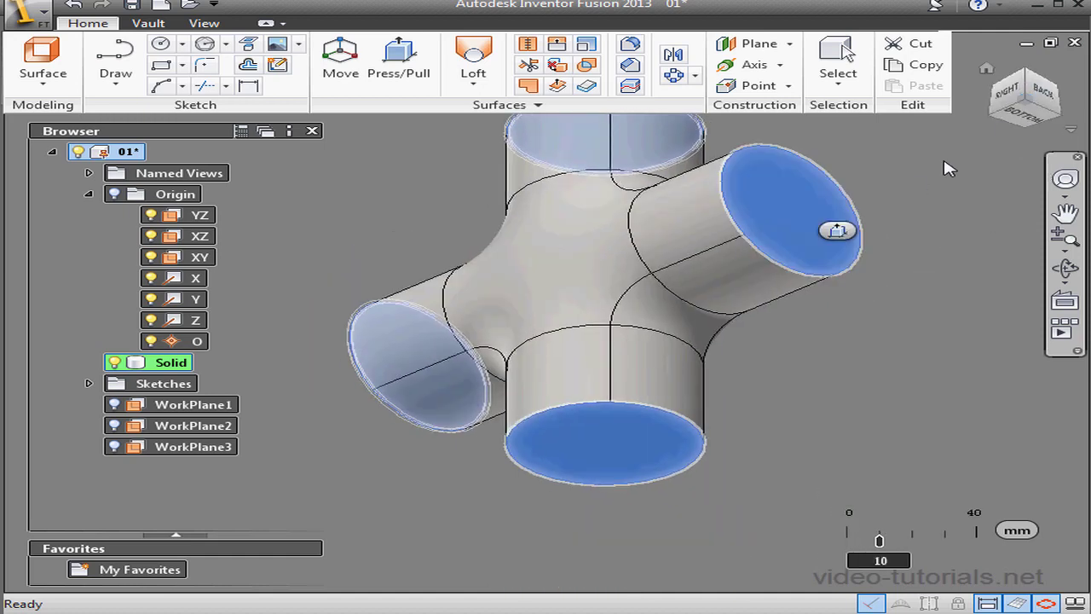
{"action": "left_click", "coordinate": [987, 71]}
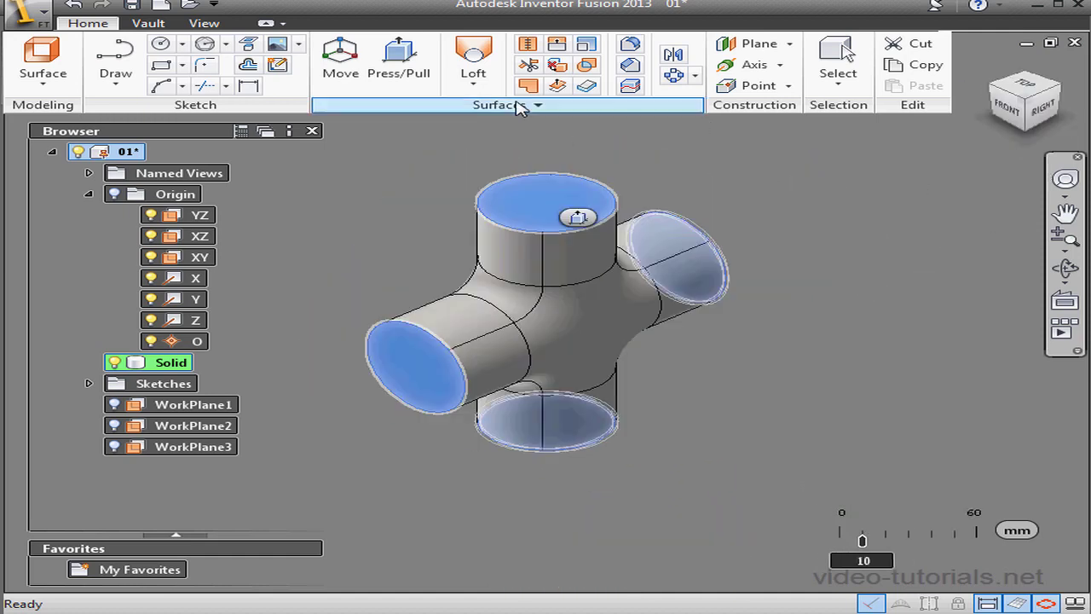
{"action": "right_click", "coordinate": [380, 177]}
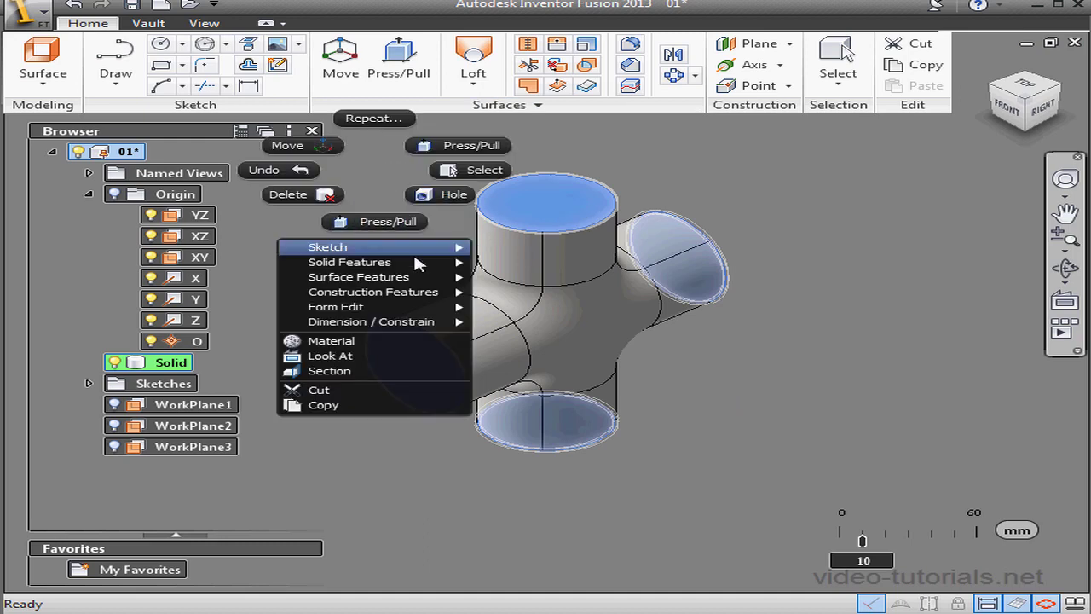
{"action": "mouse_move", "coordinate": [414, 264]}
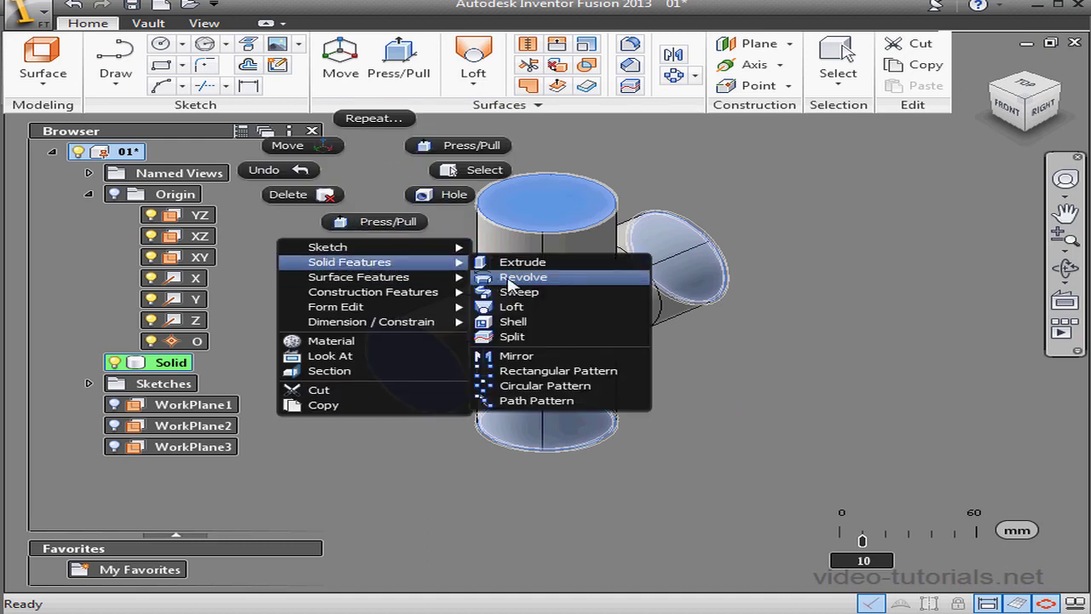
{"action": "key", "text": "Escape"}
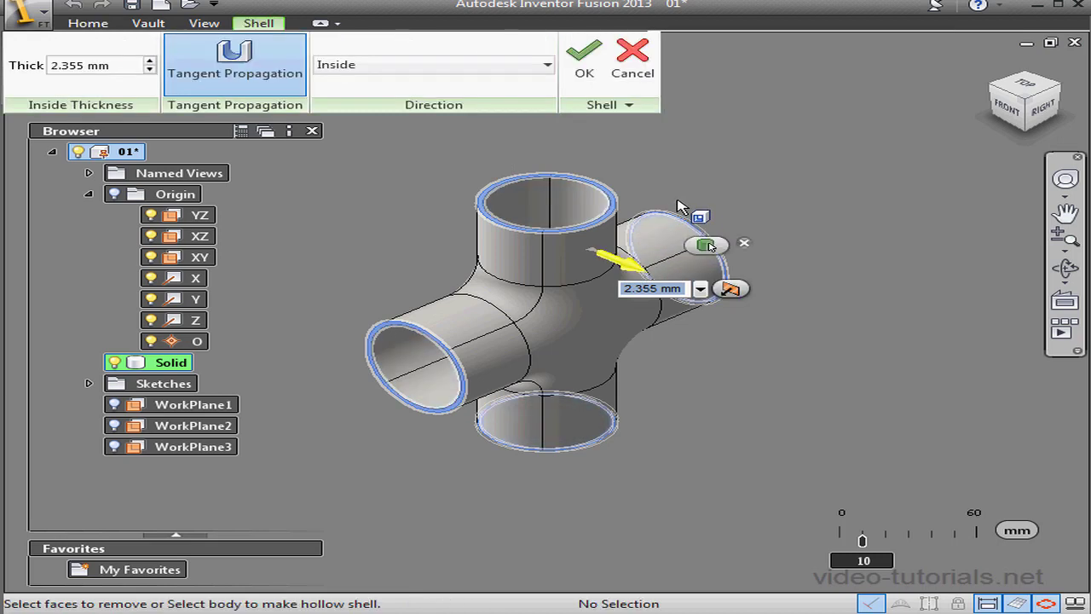
{"action": "type", "text": "1"}
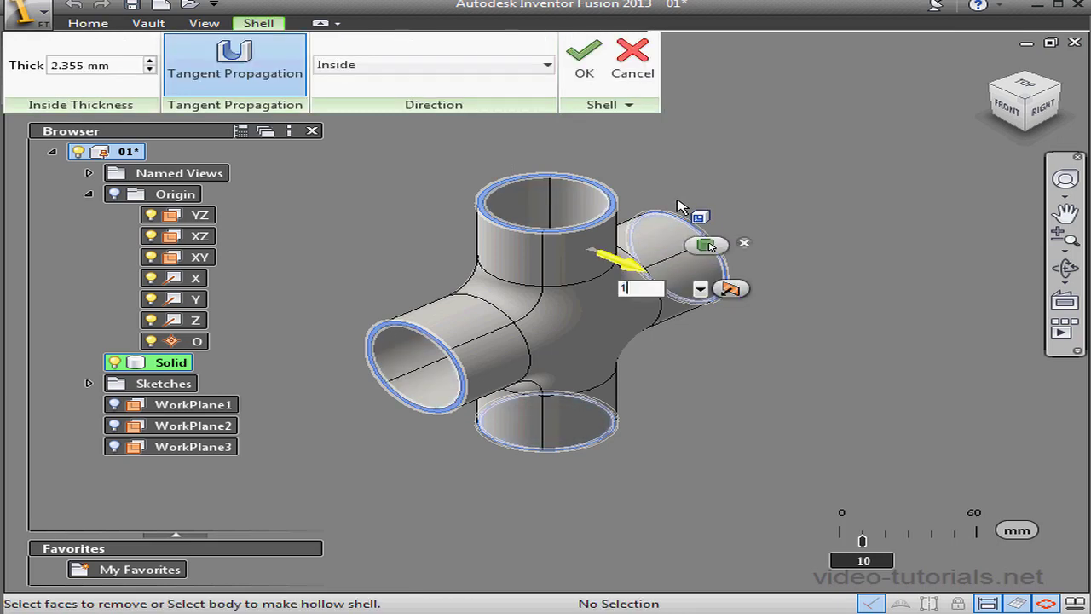
{"action": "key", "text": "Tab"}
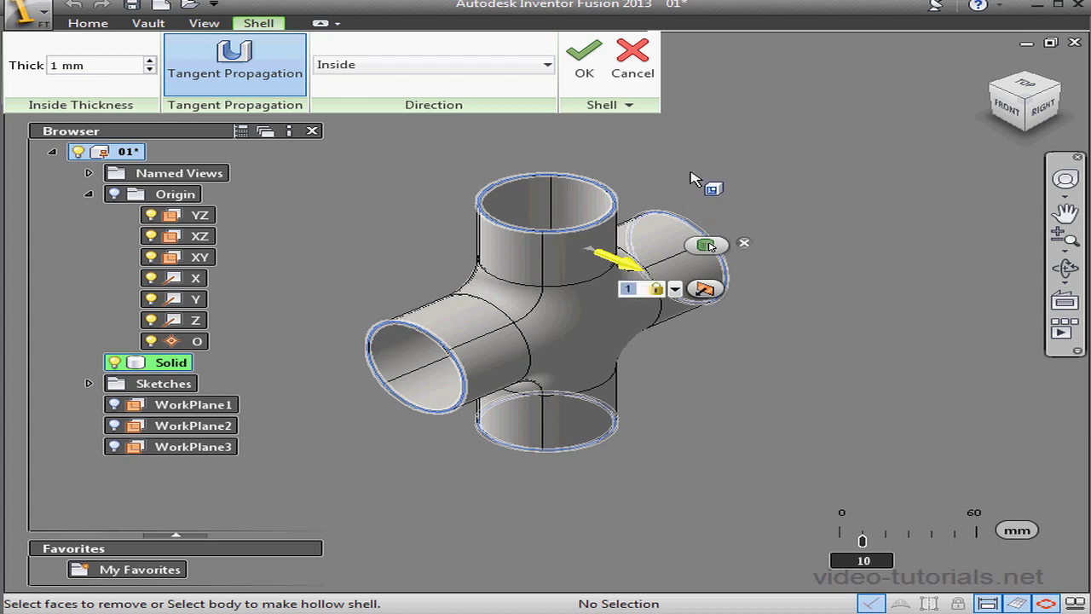
{"action": "left_click", "coordinate": [585, 68]}
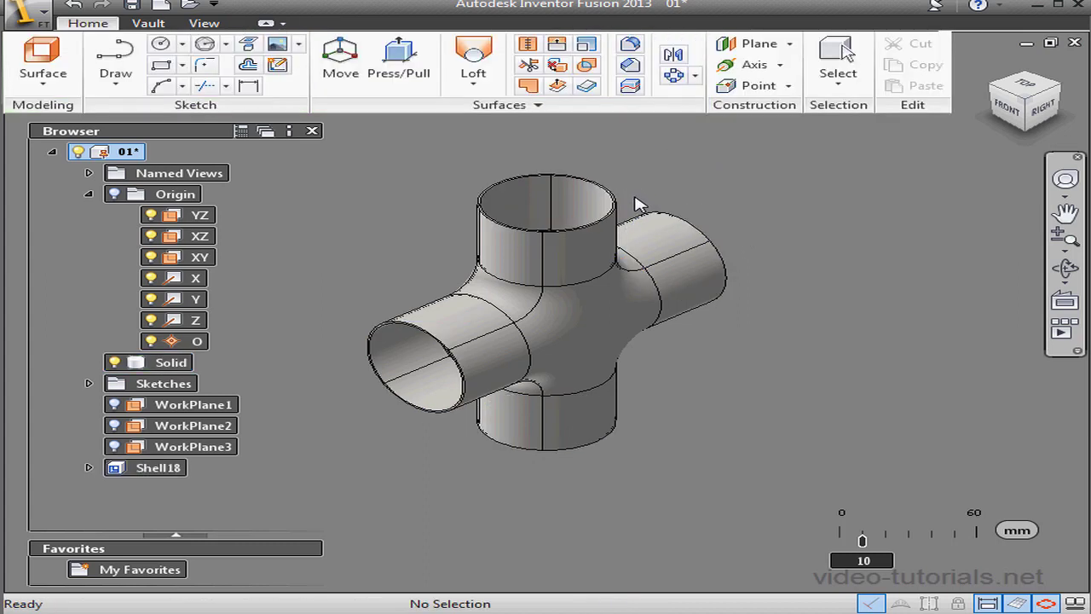